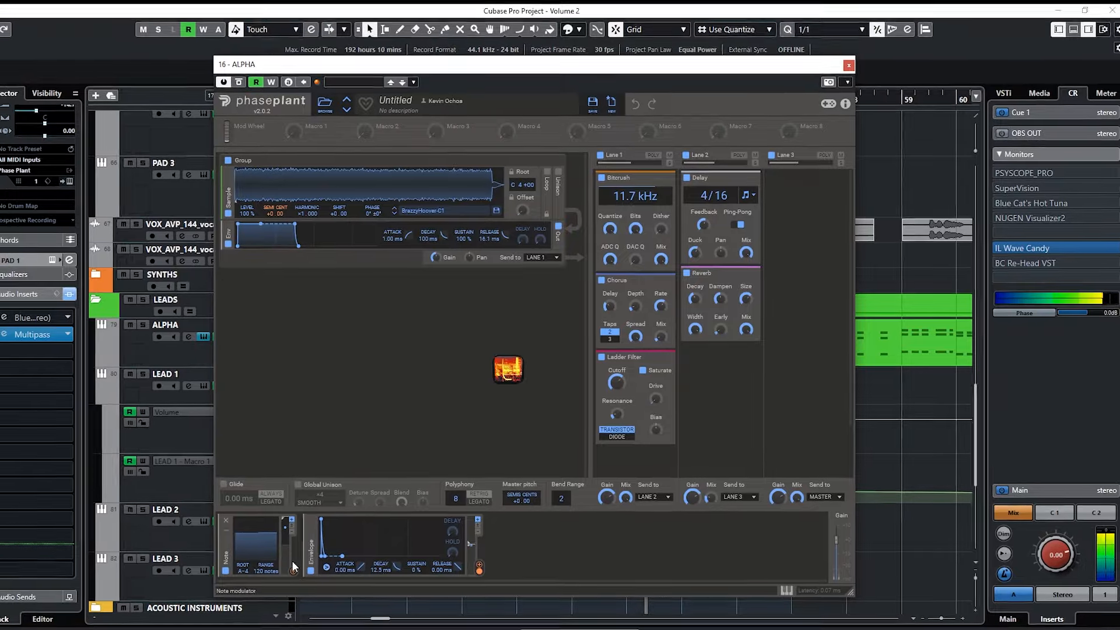
# - Close the ALPHA synth and examine the oscillators and effects lane of the Phase Plant 07 bass patch
pyautogui.click(841, 73)
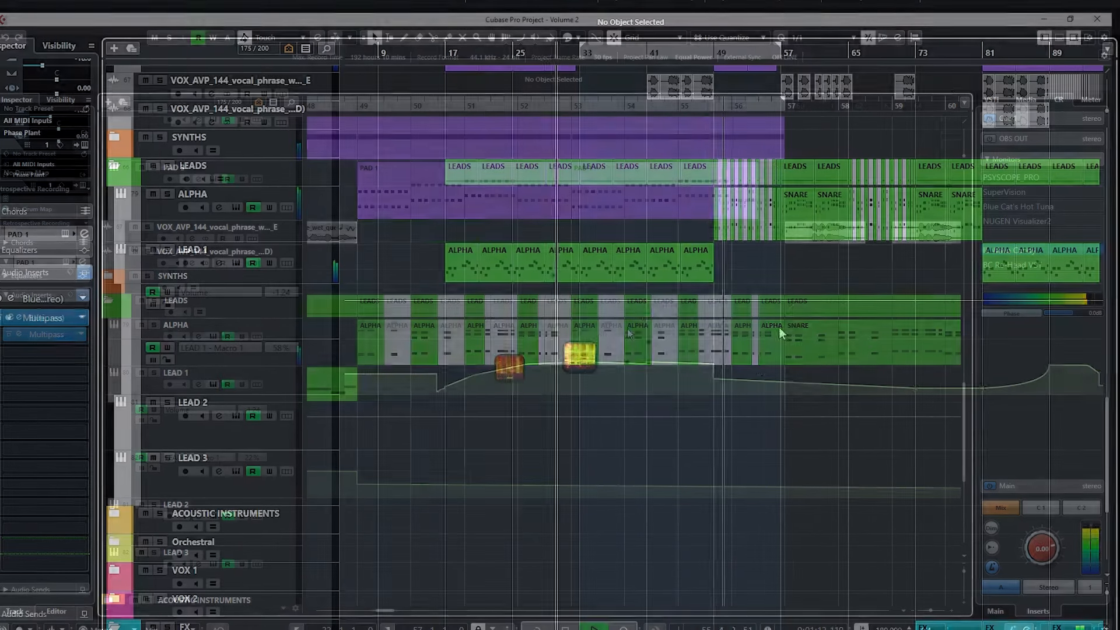
pyautogui.scroll(10, 758, 363)
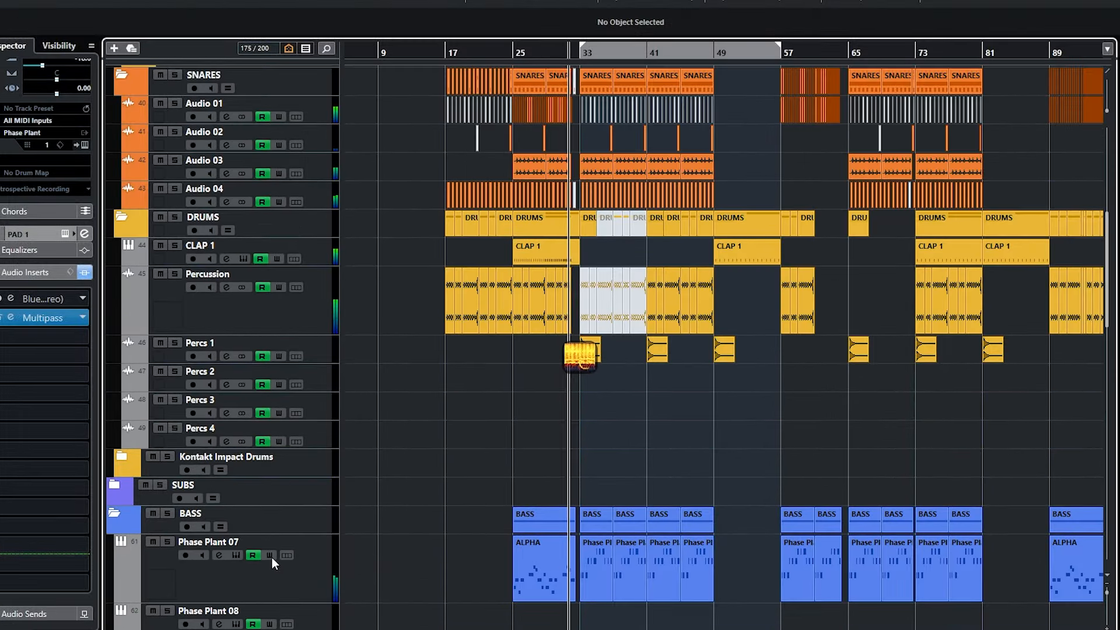
pyautogui.click(236, 555)
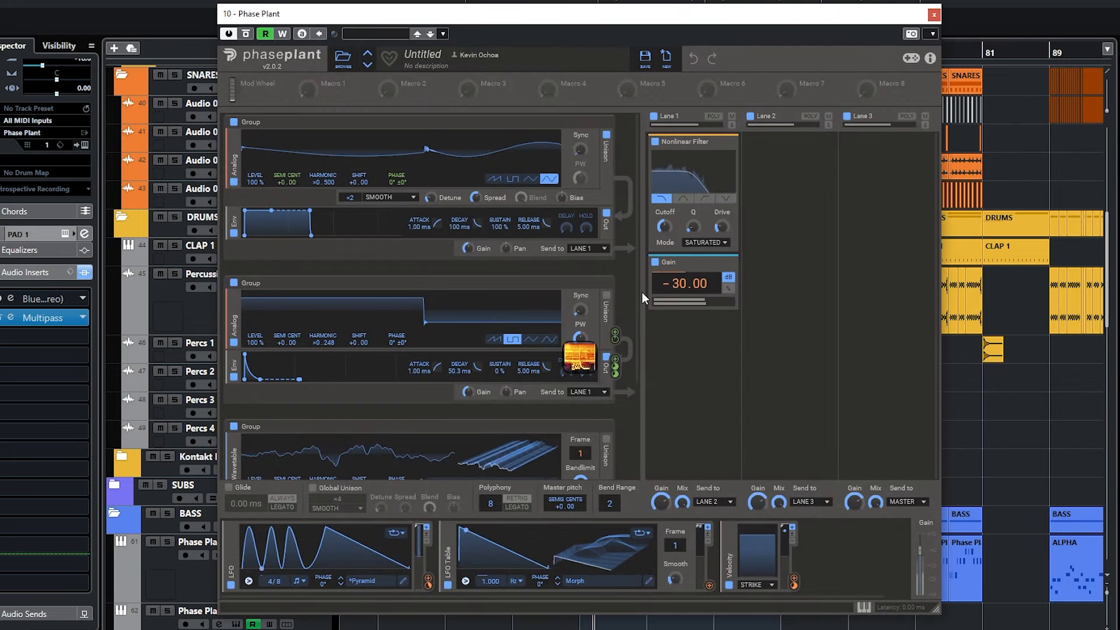
pyautogui.scroll(-1, 637, 336)
pyautogui.scroll(-1, 637, 350)
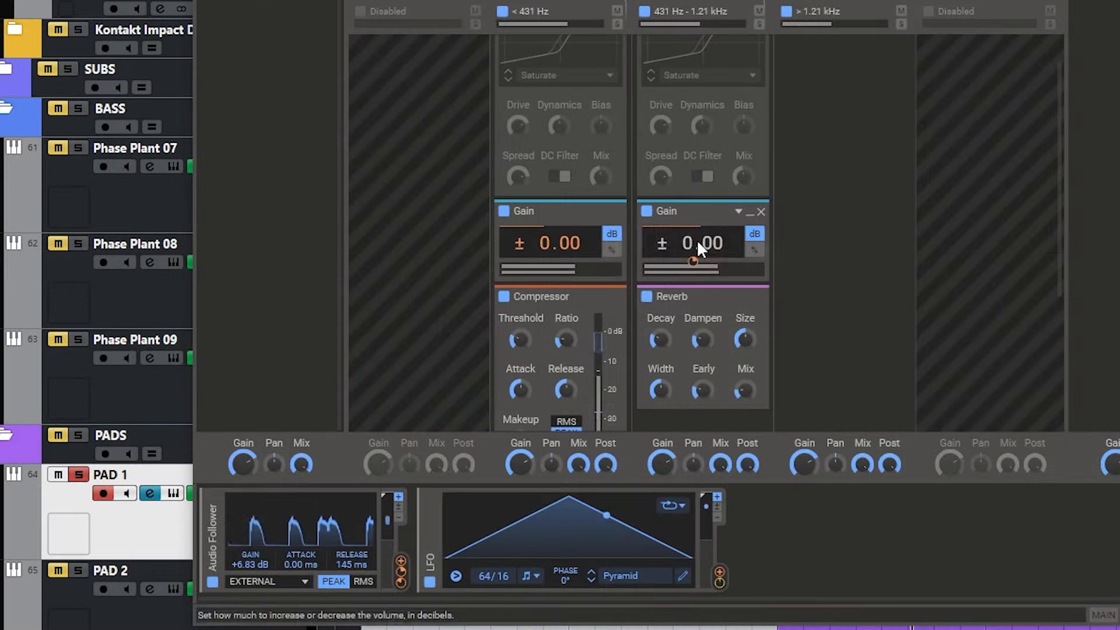
# - Inspect the band gains in PAD 1's Multipass and the Snap Heap on the vocal (D) track, and close PAD 1's Phase Plant
pyautogui.moveTo(694, 260)
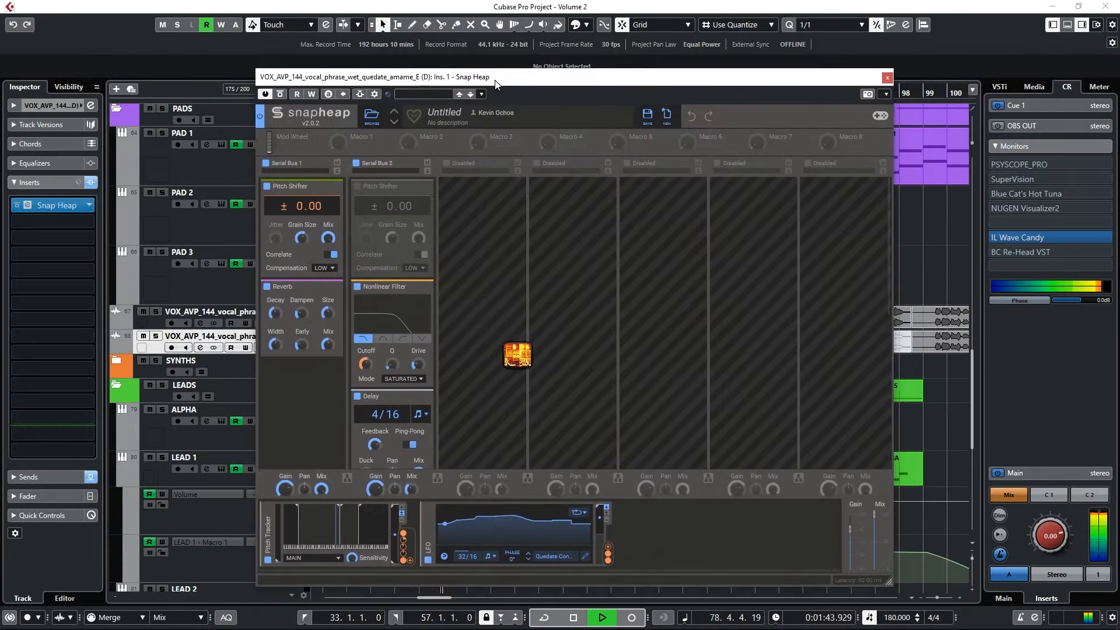
pyautogui.scroll(-2, 530, 222)
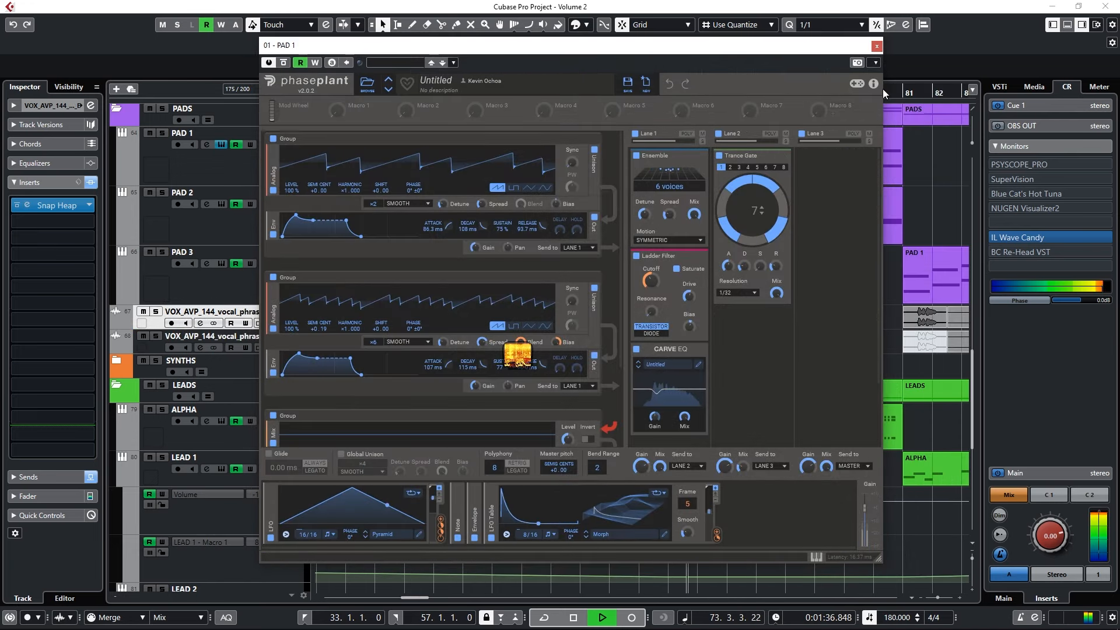
pyautogui.click(877, 45)
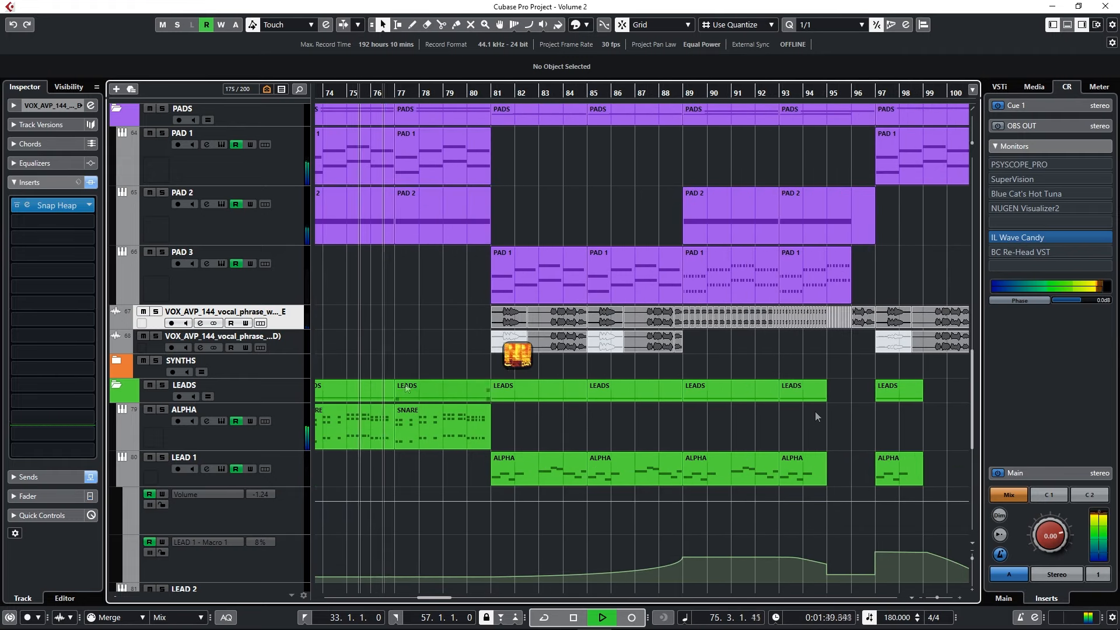
# - Examine the Snap Heap effect chain on the vocal (D) track through both serial buses, and close the plugin
pyautogui.click(285, 339)
pyautogui.click(47, 205)
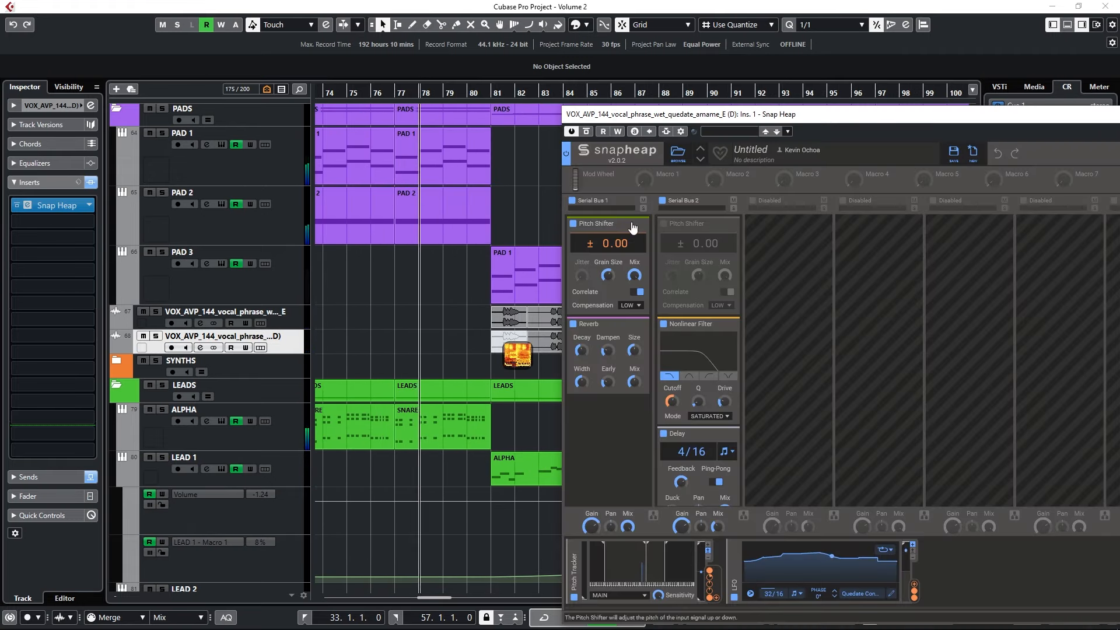
pyautogui.moveTo(799, 120); pyautogui.dragTo(491, 66)
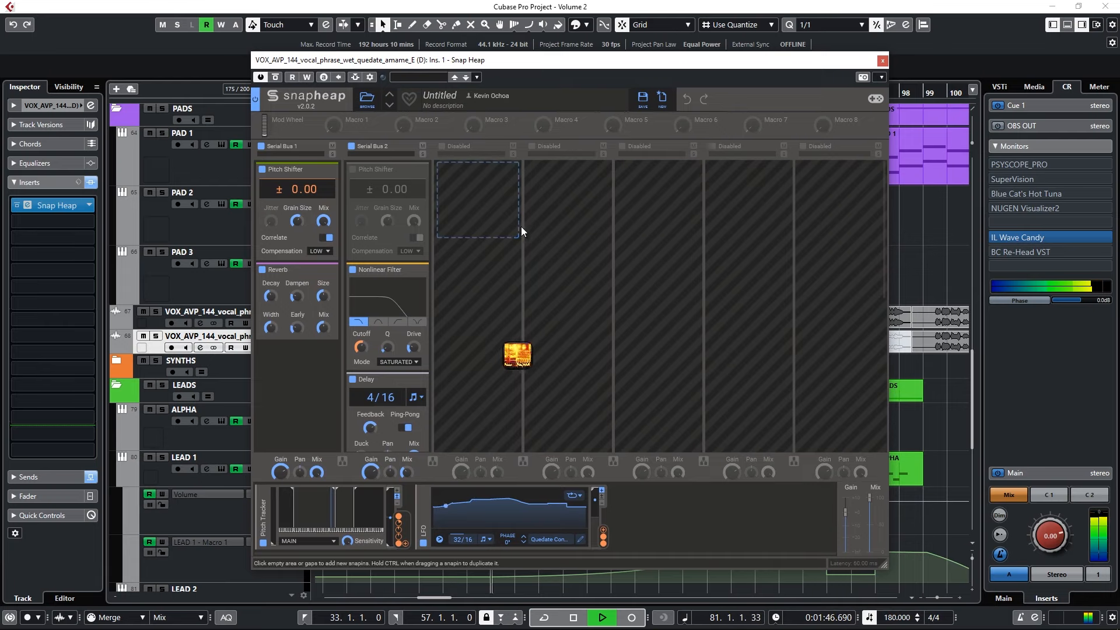
pyautogui.scroll(-8, 516, 246)
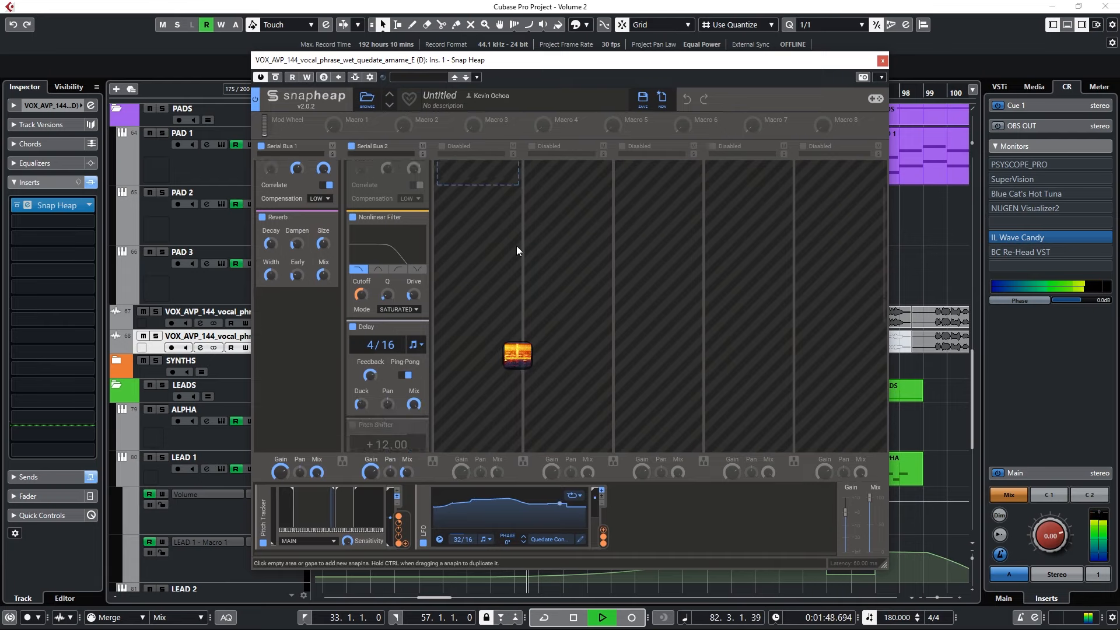
pyautogui.scroll(4, 515, 246)
pyautogui.scroll(4, 516, 246)
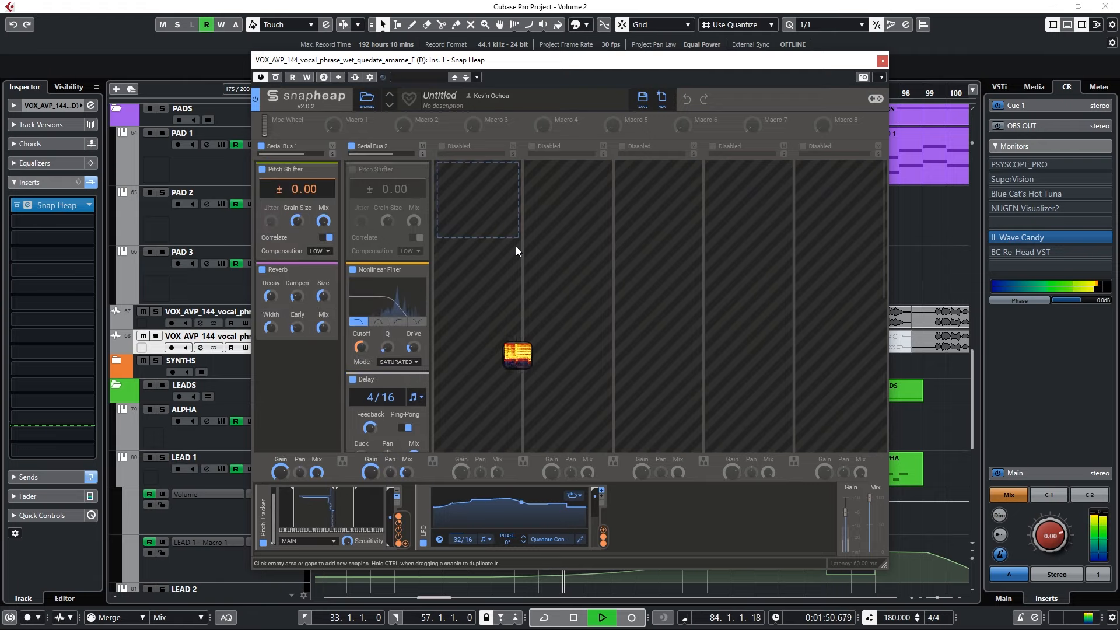
pyautogui.scroll(-2, 516, 246)
pyautogui.scroll(1, 516, 247)
pyautogui.scroll(-2, 516, 246)
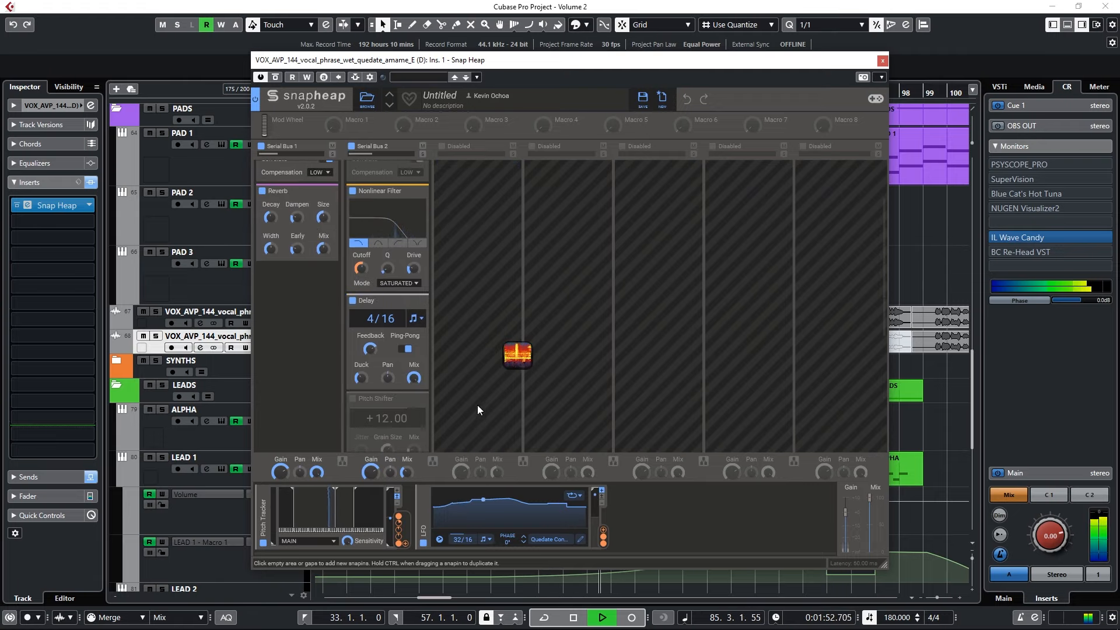
pyautogui.moveTo(883, 565); pyautogui.dragTo(849, 575)
pyautogui.click(847, 60)
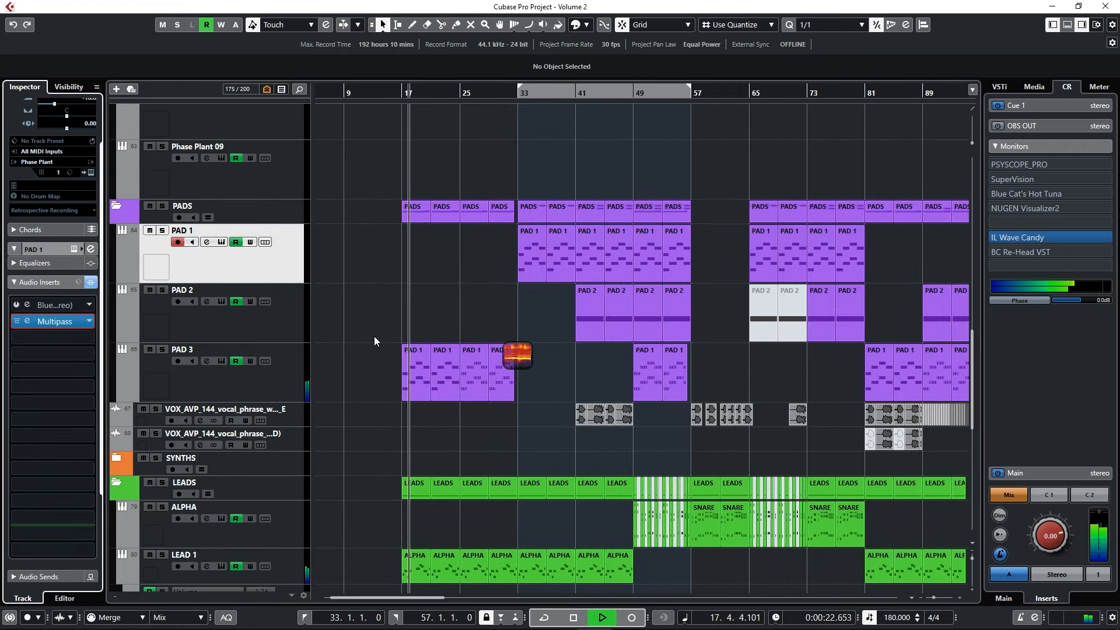
# - Review PAD 3's Phase Plant patch, including the lower wavetable group and the effect lanes, and close it
pyautogui.scroll(-3, 374, 336)
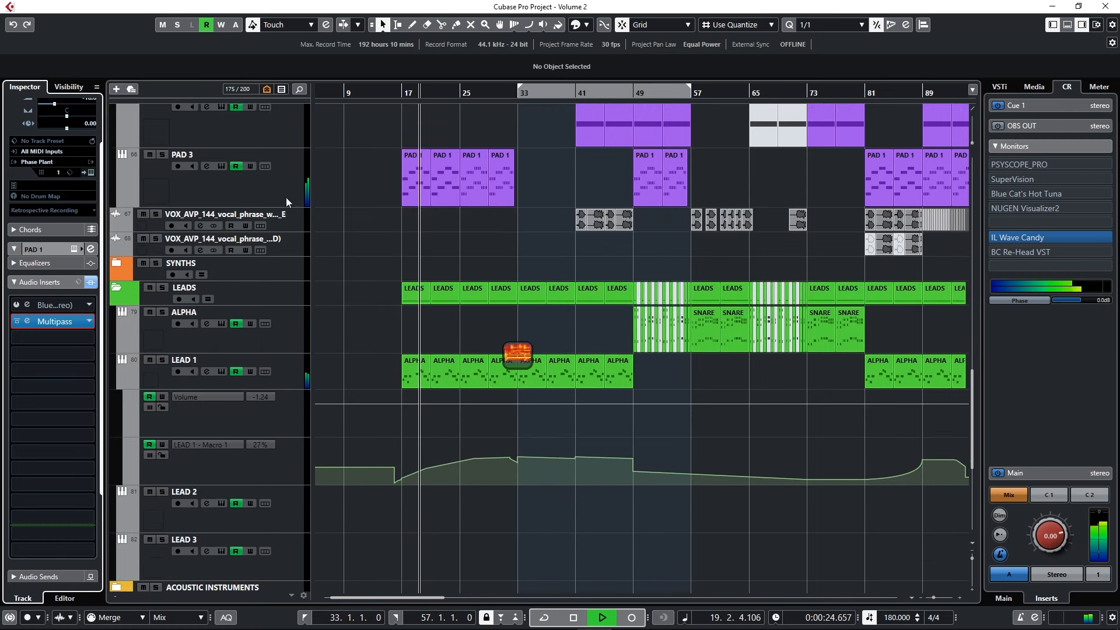
pyautogui.scroll(3, 246, 227)
pyautogui.click(221, 242)
pyautogui.click(222, 243)
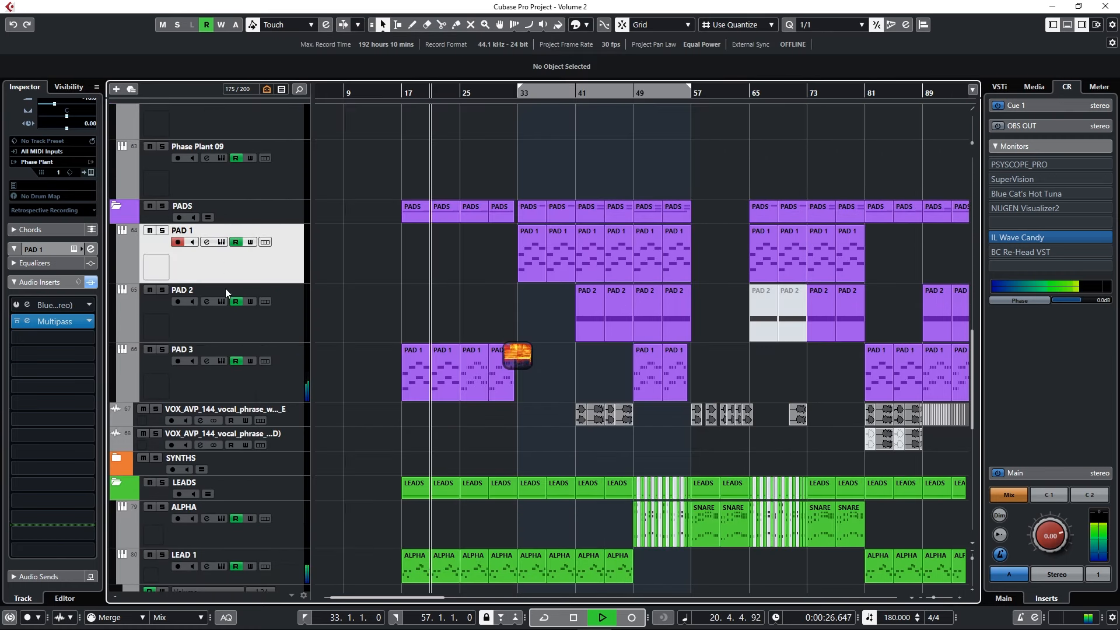
pyautogui.click(221, 361)
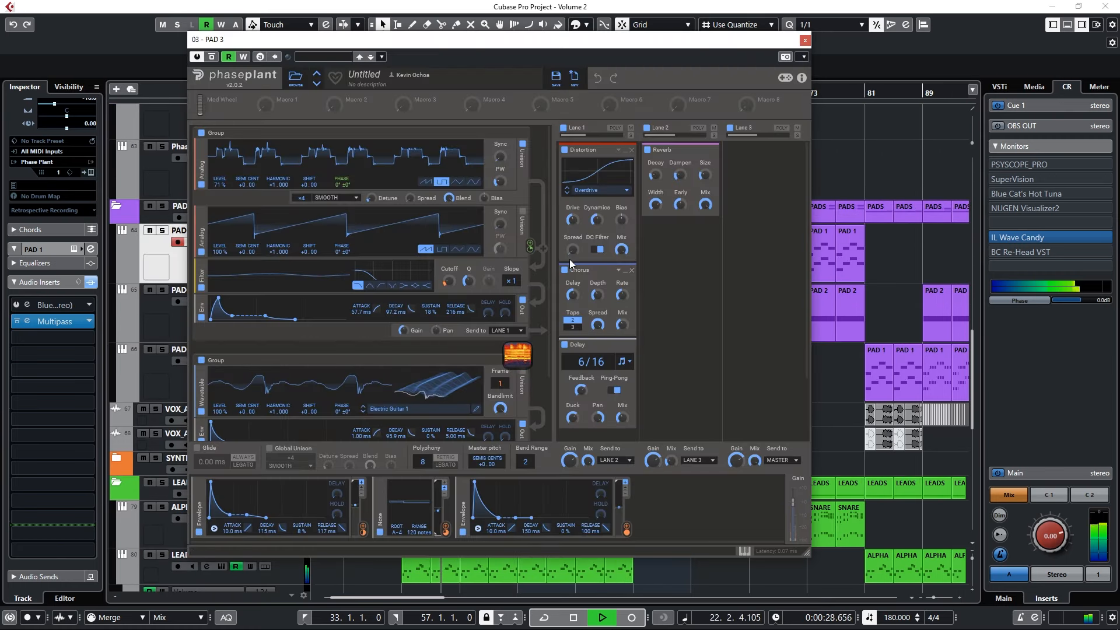
pyautogui.moveTo(551, 254); pyautogui.dragTo(557, 324)
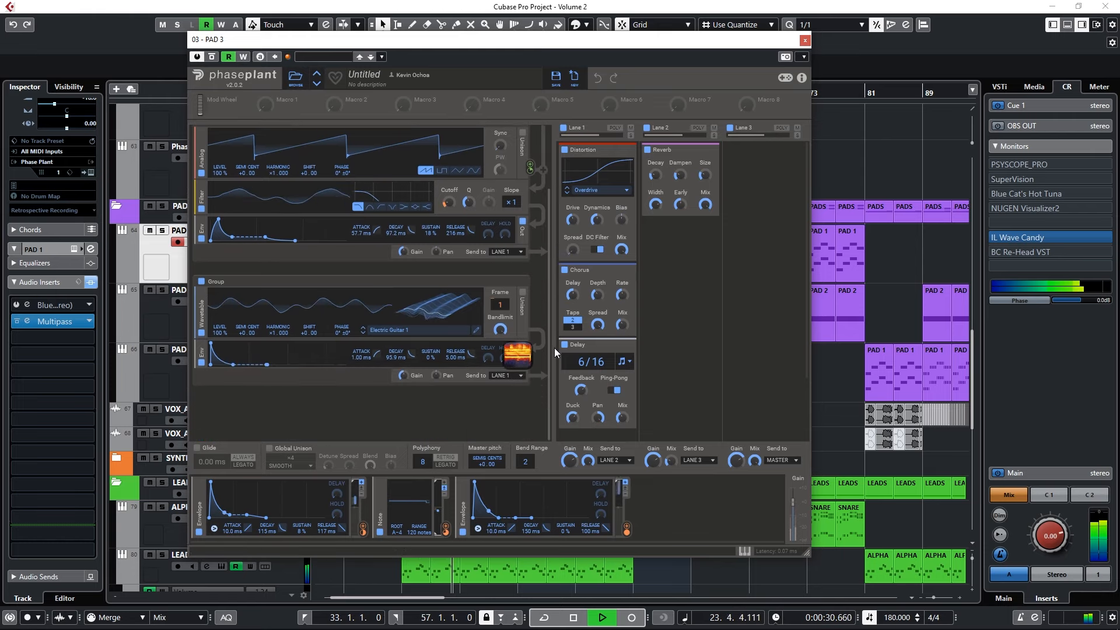
pyautogui.click(805, 40)
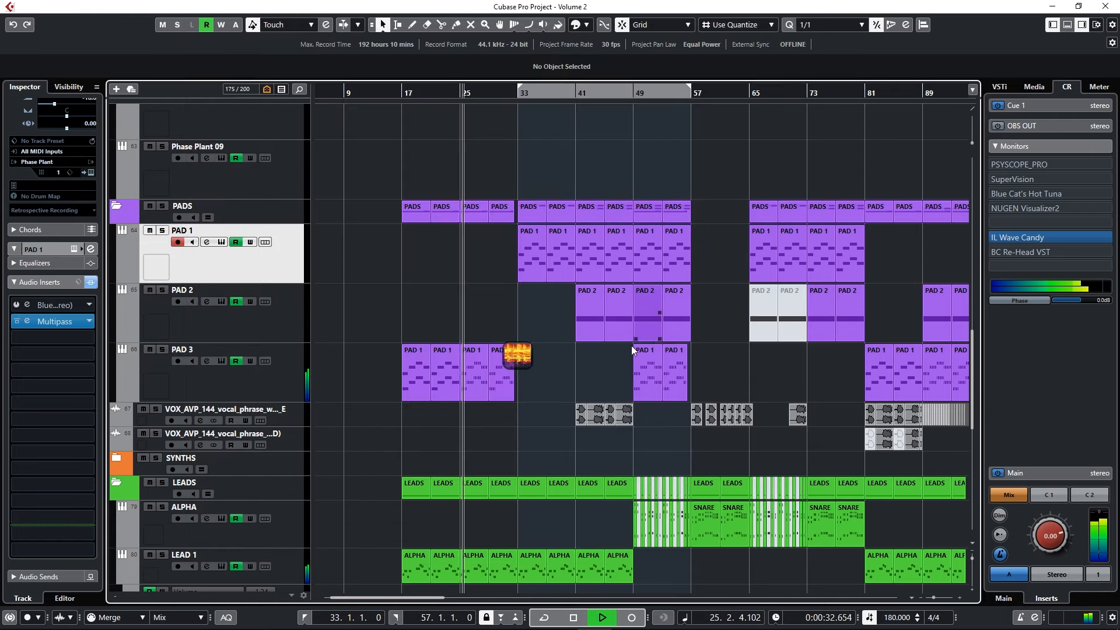
# - Review LEAD 1's Phase Plant wavetables, effect lanes and modulators, and close the synth
pyautogui.scroll(-5, 631, 345)
pyautogui.click(222, 274)
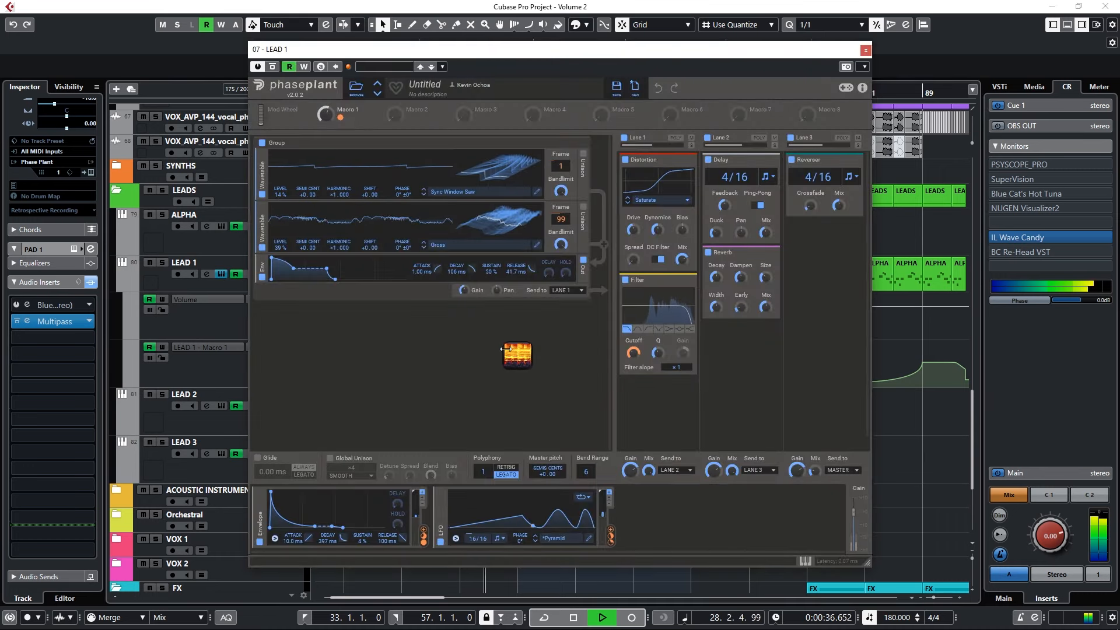
pyautogui.click(867, 50)
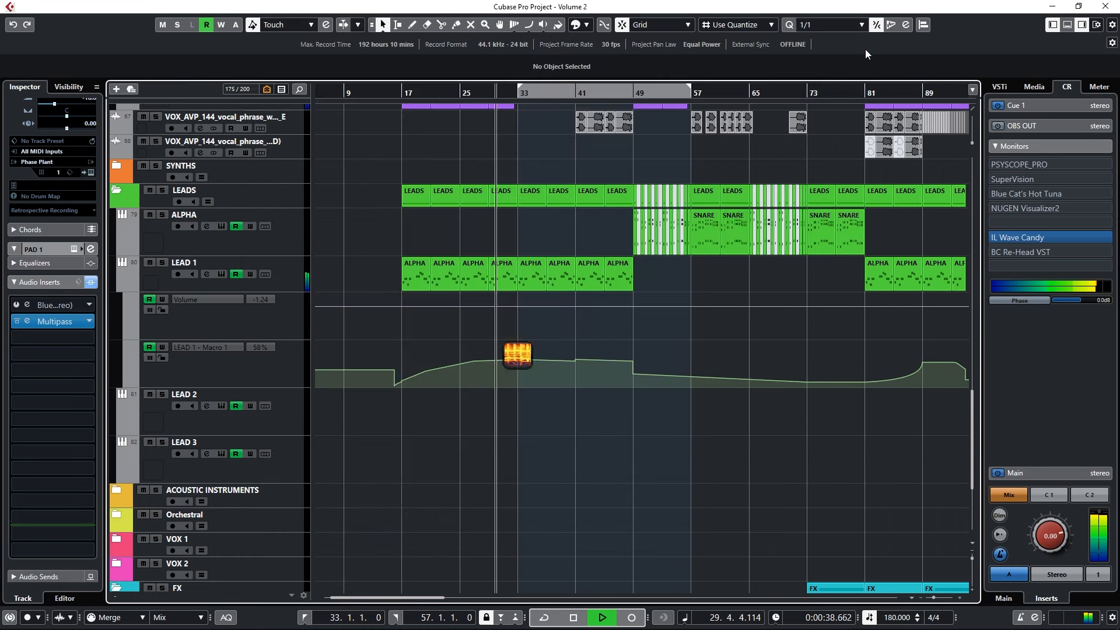
# - Revisit the Phase Plant 07 bass patch to view its oscillator groups and modulators, and close it
pyautogui.scroll(10, 582, 370)
pyautogui.scroll(2, 583, 370)
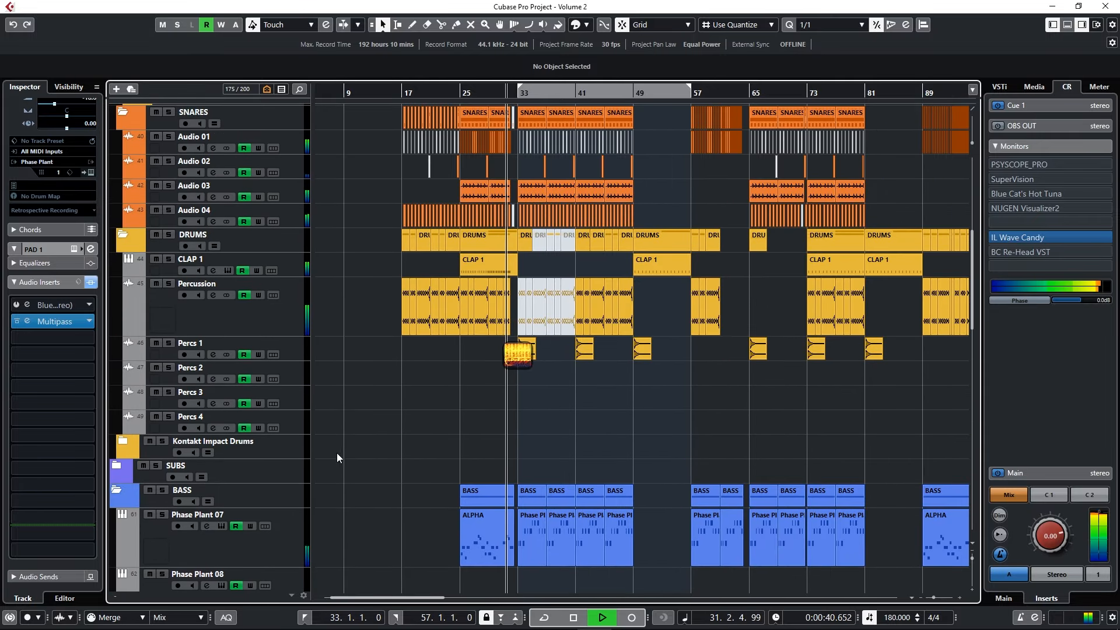
pyautogui.click(223, 527)
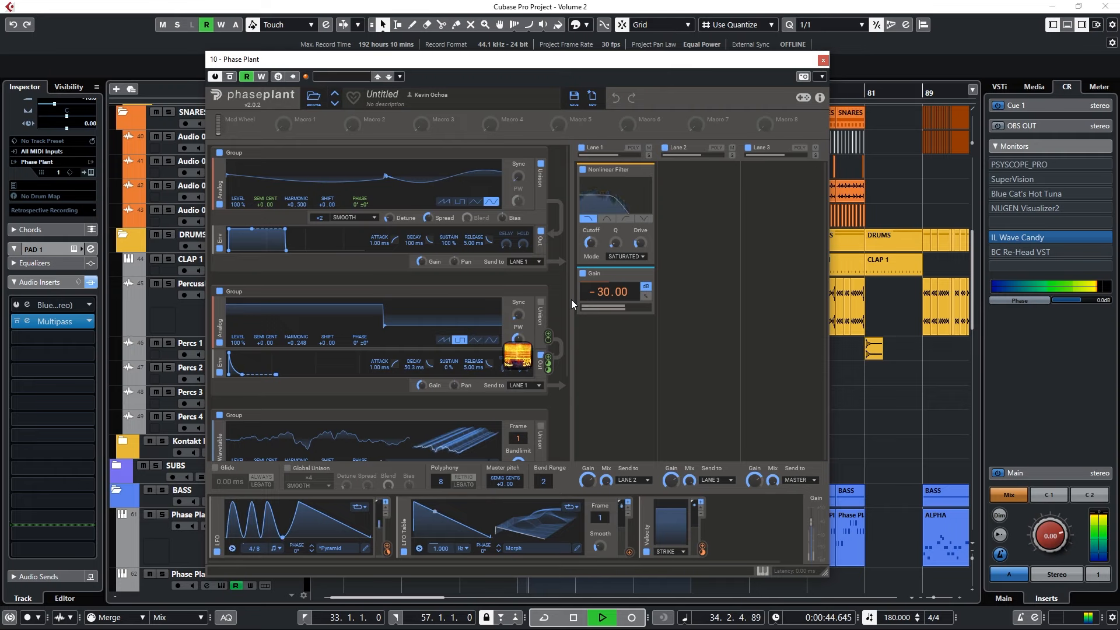
pyautogui.moveTo(566, 302); pyautogui.dragTo(566, 363)
pyautogui.click(823, 58)
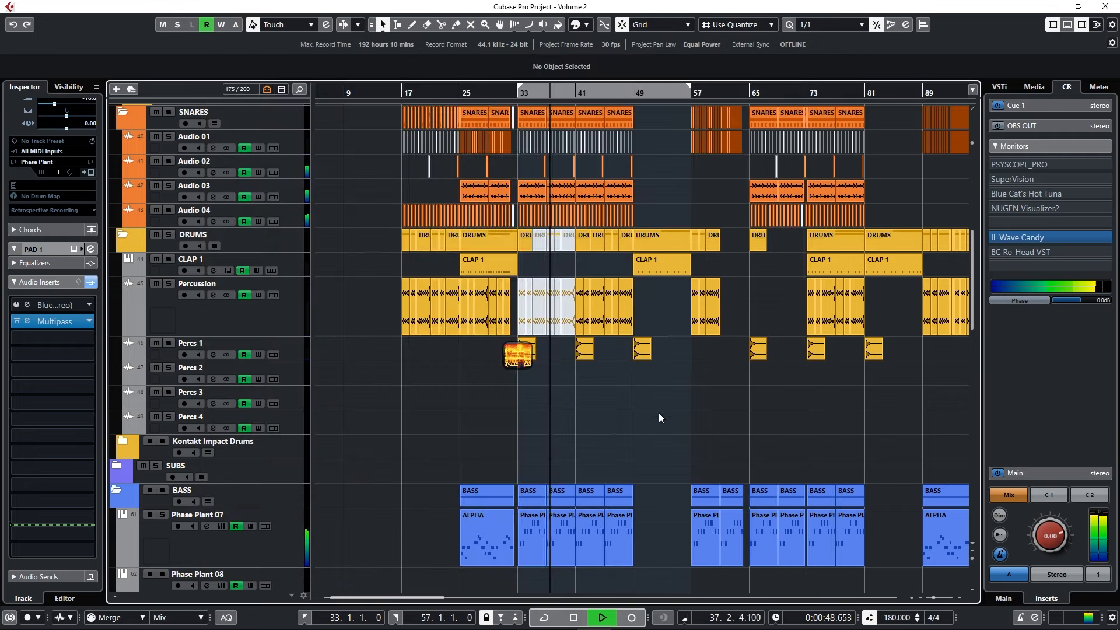
# - Examine PAD 1's Phase Plant patch, covering the analog groups, Ensemble, Ladder Filter and Trance Gate, and close it
pyautogui.scroll(-3, 659, 412)
pyautogui.scroll(-5, 658, 415)
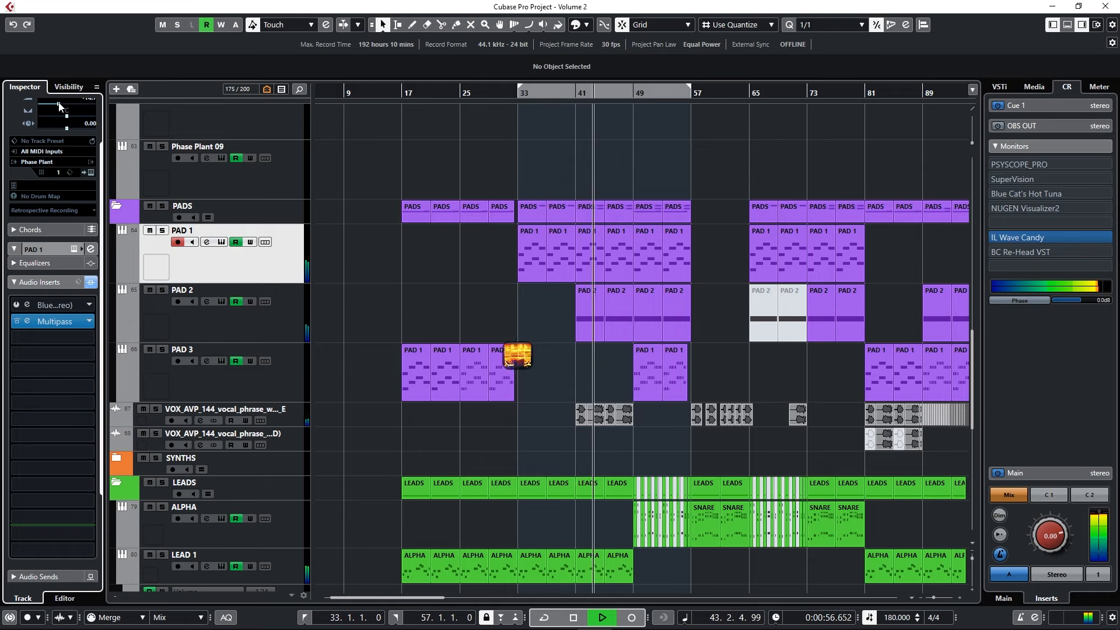
pyautogui.click(221, 241)
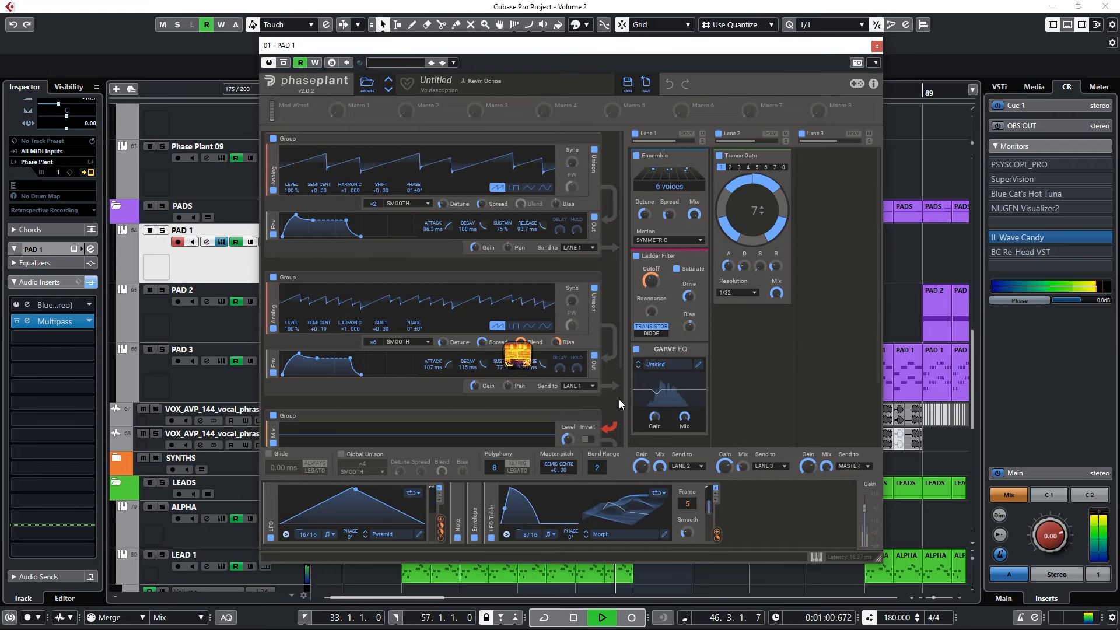
pyautogui.moveTo(622, 352)
pyautogui.mouseDown()
pyautogui.moveTo(618, 425)
pyautogui.moveTo(611, 338)
pyautogui.mouseUp()
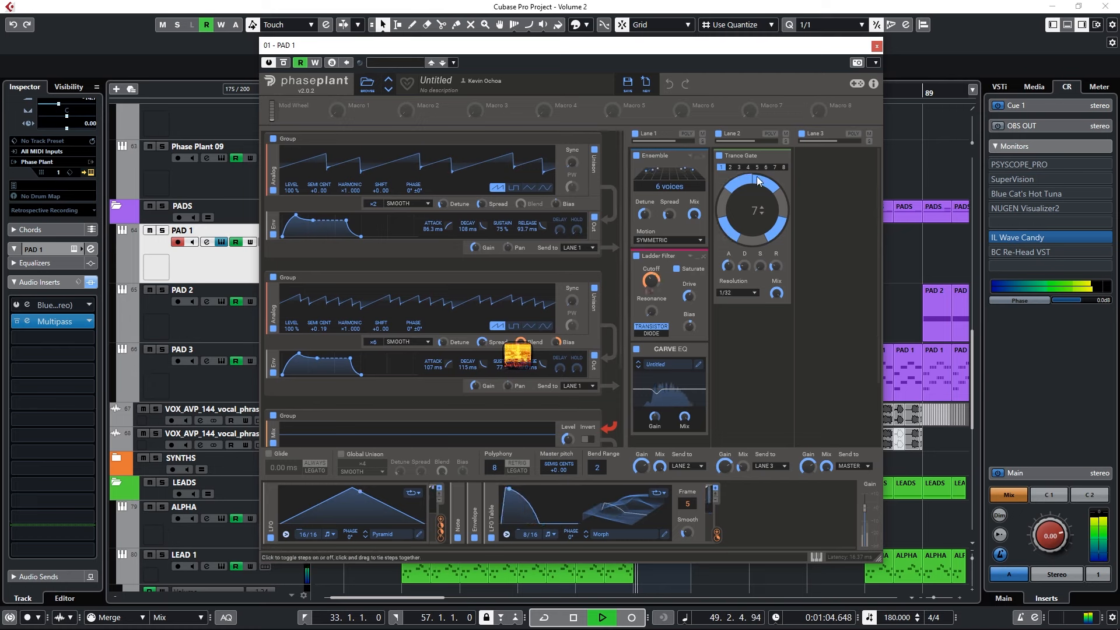
pyautogui.click(880, 47)
# - Look over the ALPHA lead's clips around bars 49 to 56 and its sample-based Phase Plant patch, and close the synth
pyautogui.scroll(-5, 786, 327)
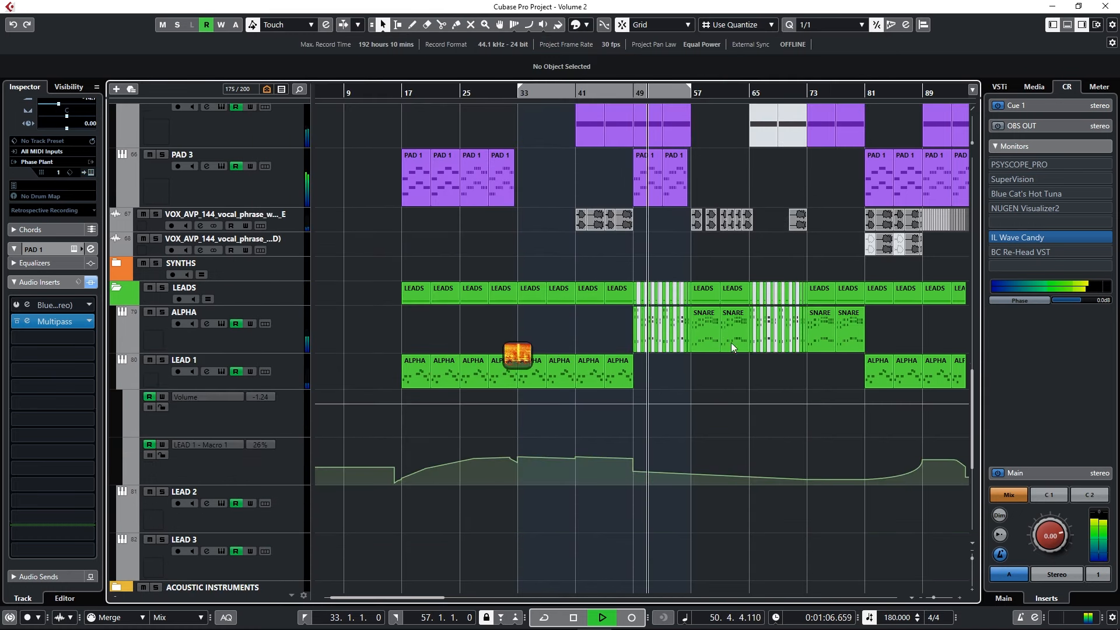
pyautogui.hscroll(8, 730, 342)
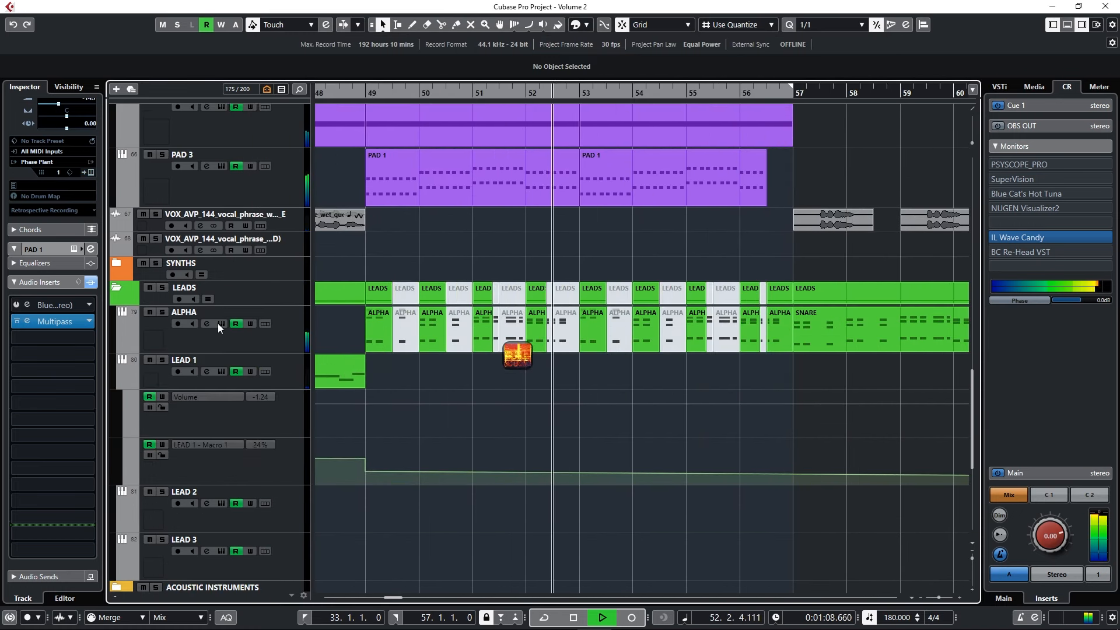
pyautogui.click(221, 323)
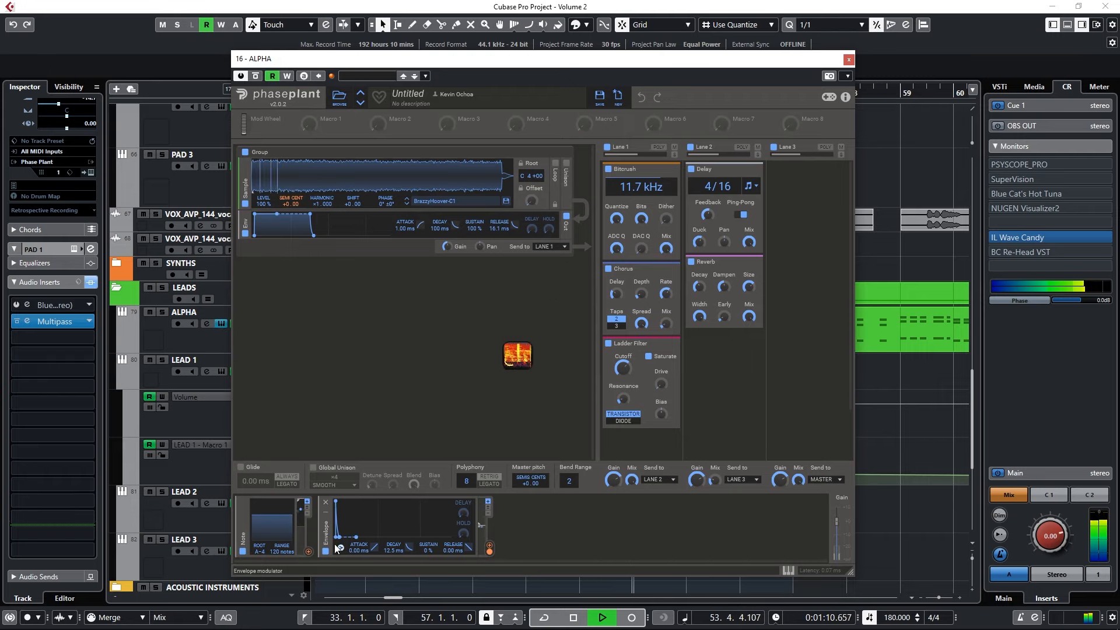
pyautogui.click(850, 61)
# - View the Multipass insert on PAD 1 with its band compressor, reverb and modulators, and close it
pyautogui.scroll(-4, 607, 321)
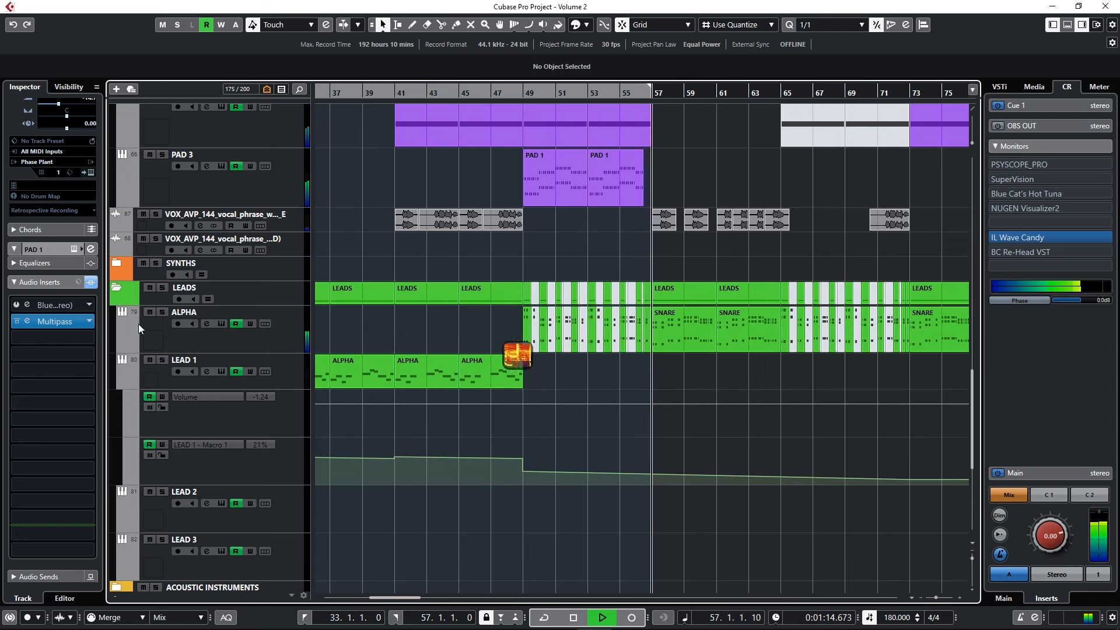
pyautogui.click(64, 320)
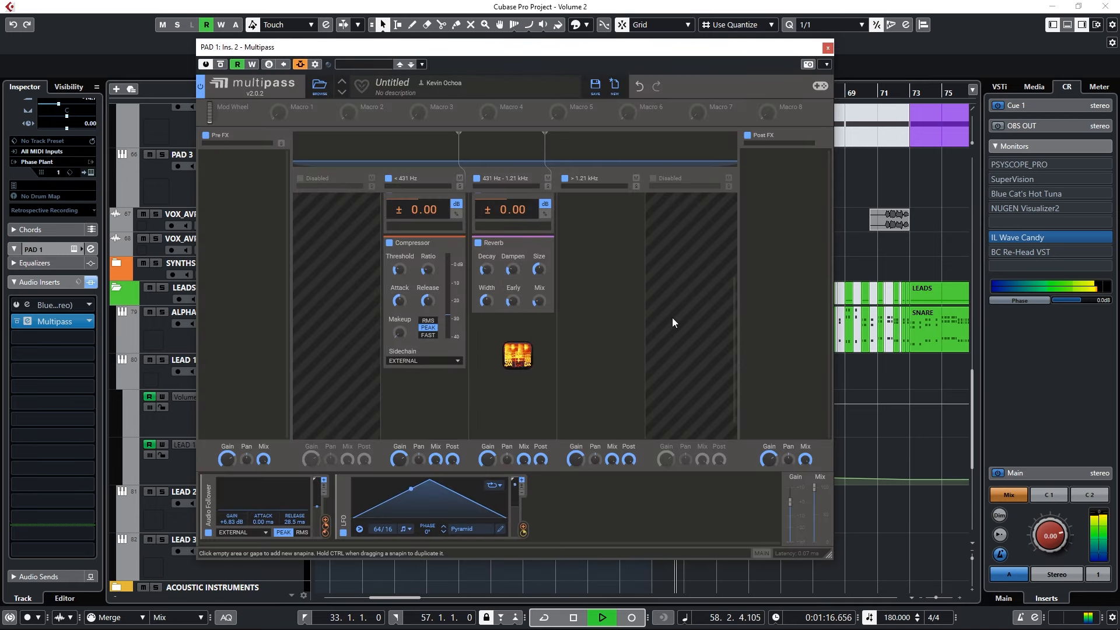
pyautogui.click(828, 47)
# - Examine the Snap Heap insert on the first vocal phrase track, down to the nonlinear filters in Serial Bus 2
pyautogui.scroll(-4, 601, 366)
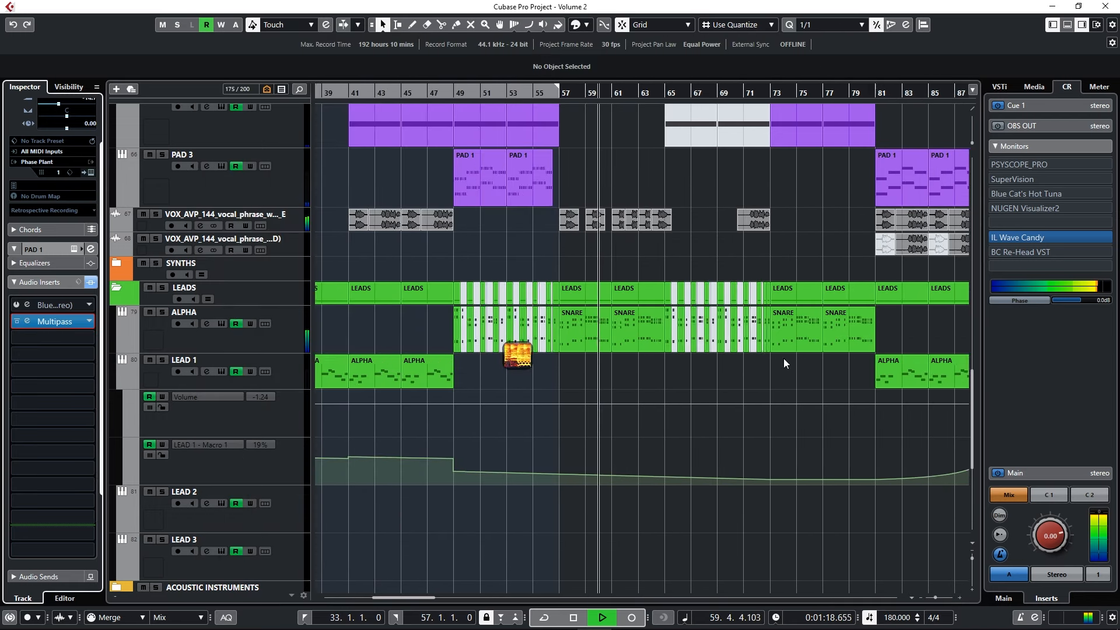
pyautogui.scroll(2, 785, 359)
pyautogui.click(290, 341)
pyautogui.scroll(3, 607, 373)
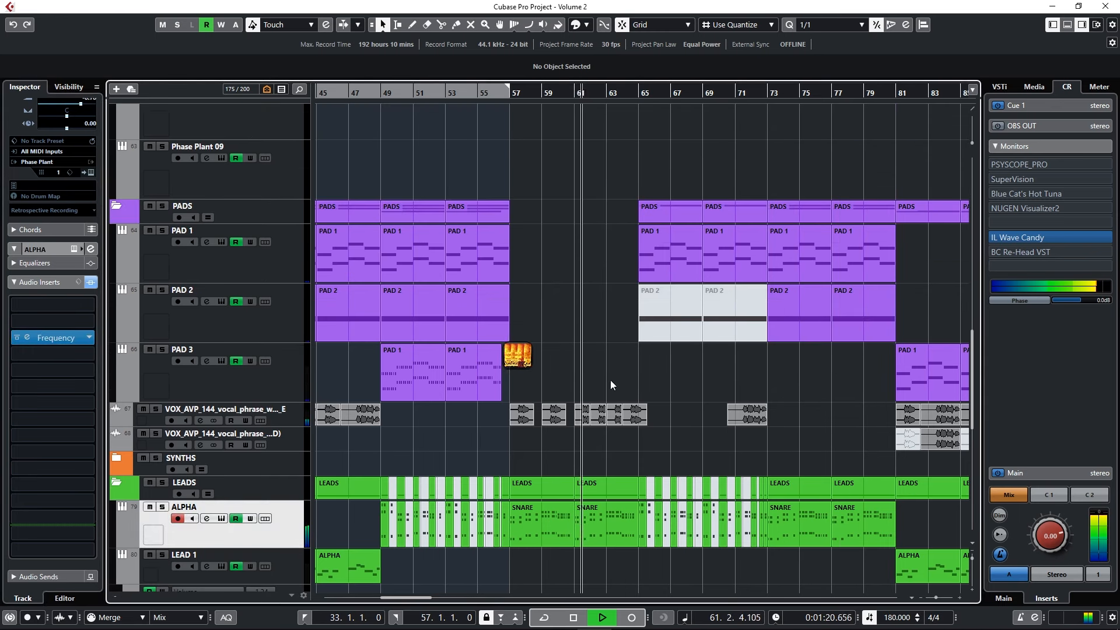
pyautogui.click(611, 415)
pyautogui.click(46, 208)
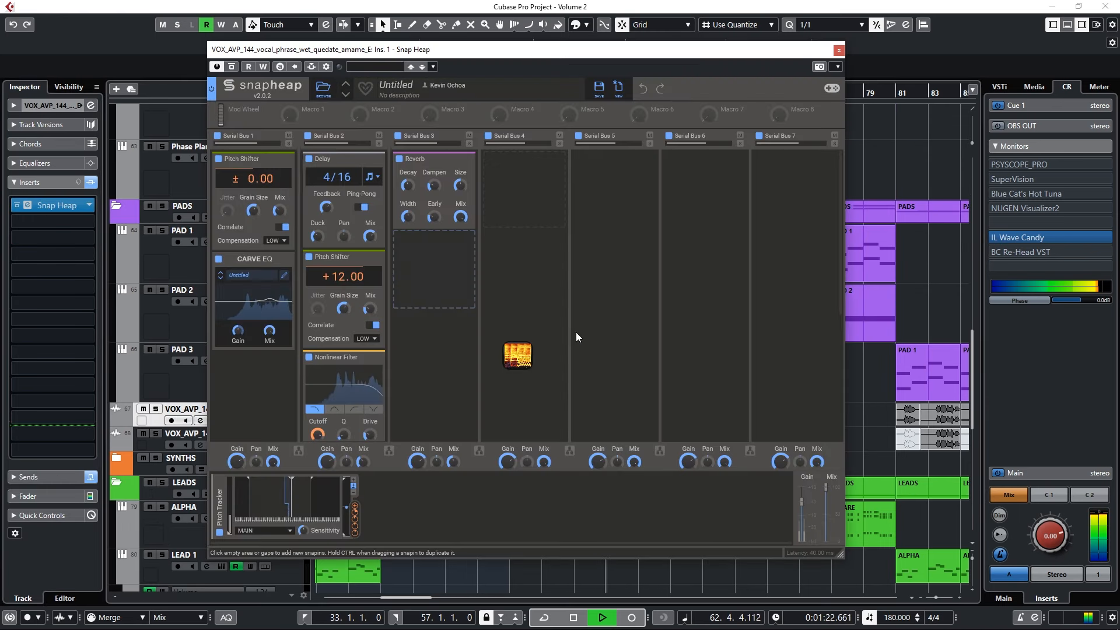
pyautogui.scroll(-3, 418, 300)
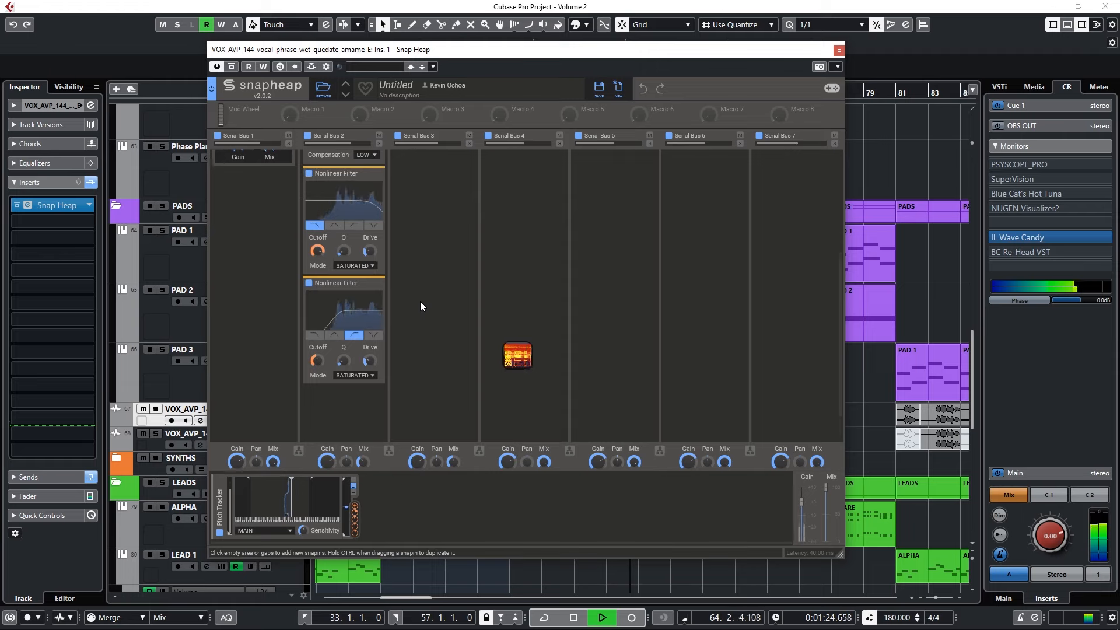
# - Check the Pitch Shifter, Delay and Reverb modules in the first vocal phrase's Snap Heap and close it
pyautogui.scroll(3, 420, 301)
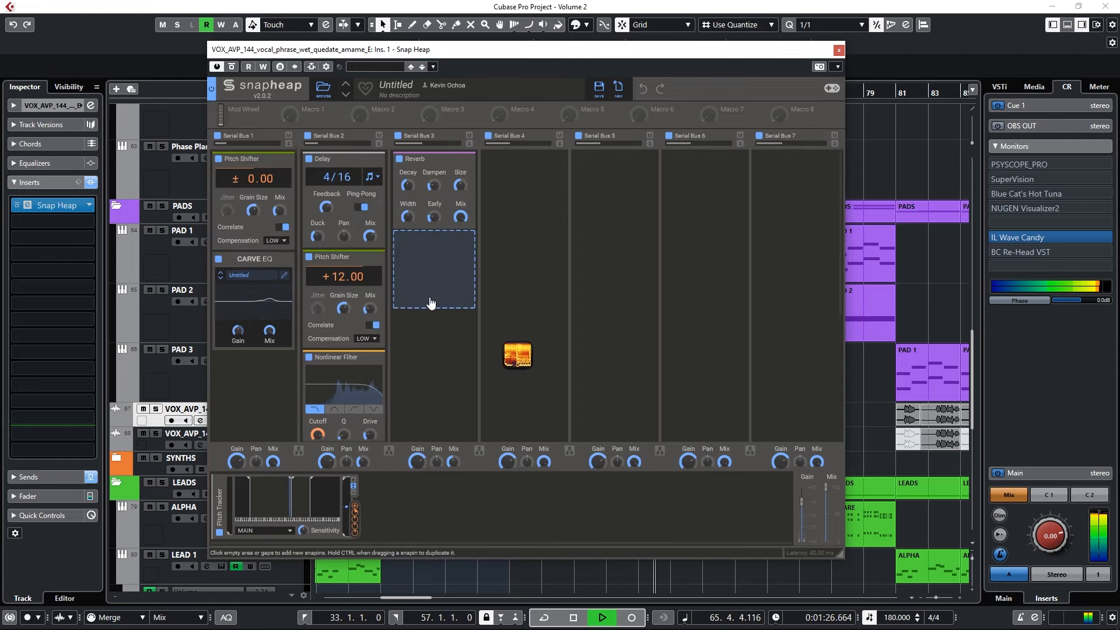
pyautogui.click(839, 49)
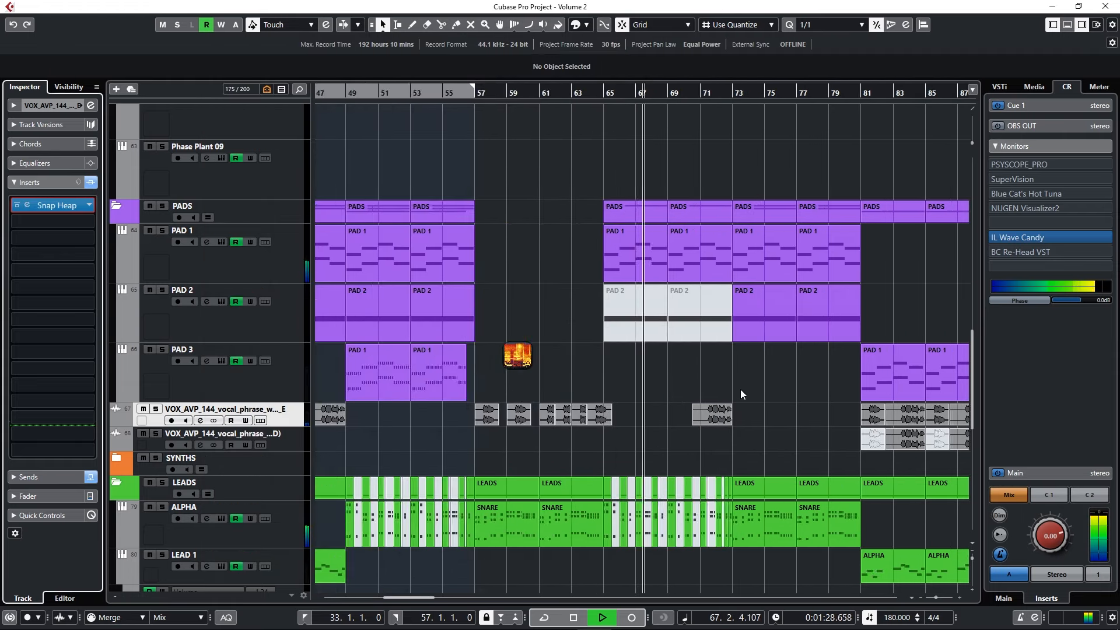
# - View PAD 1's Phase Plant patch again, with its Ensemble, Ladder Filter and Trance Gate lanes, and close it
pyautogui.keyDown('ctrl'); pyautogui.scroll(4, 747, 400); pyautogui.keyUp('ctrl')
pyautogui.scroll(-2, 757, 415)
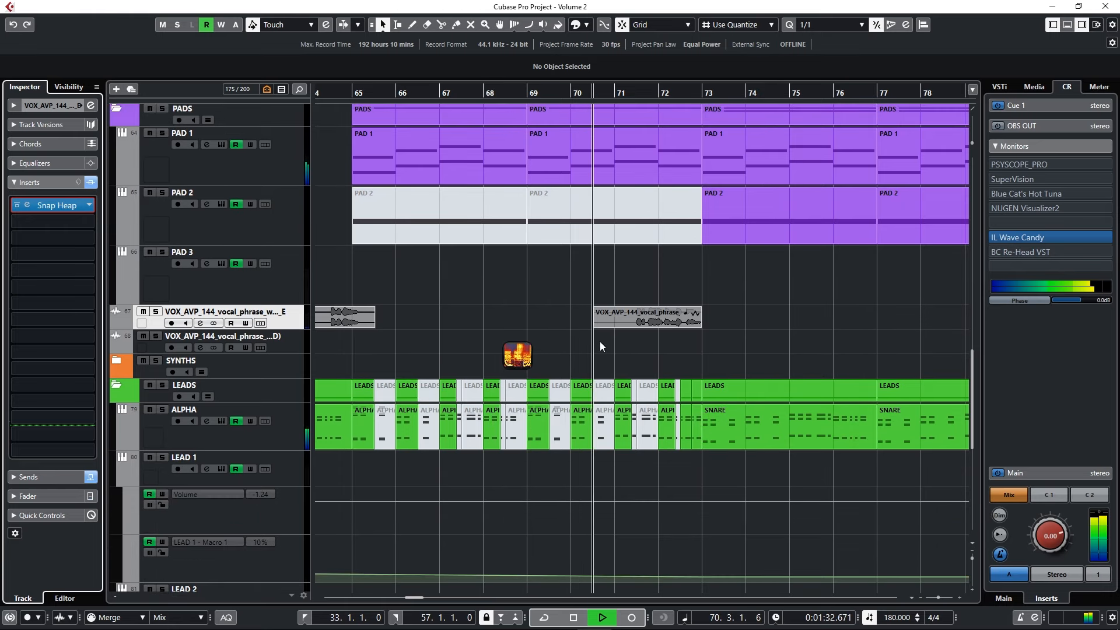
pyautogui.click(221, 145)
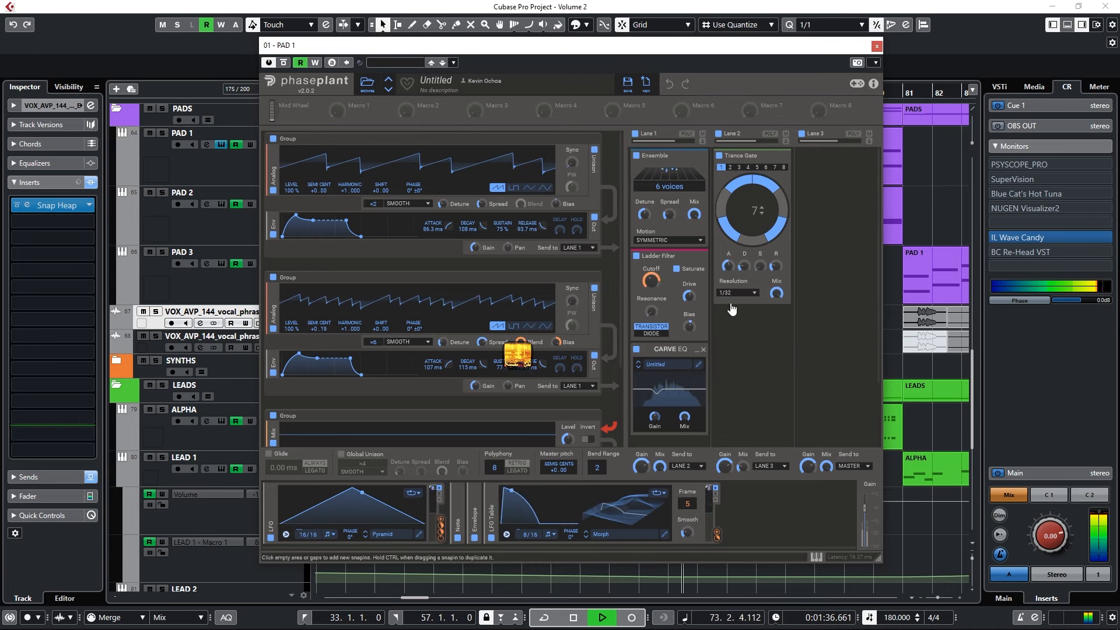
pyautogui.click(877, 46)
# - Open the Snap Heap insert on the second vocal phrase track and bring its whole window into view
pyautogui.scroll(-5, 631, 296)
pyautogui.scroll(3, 936, 407)
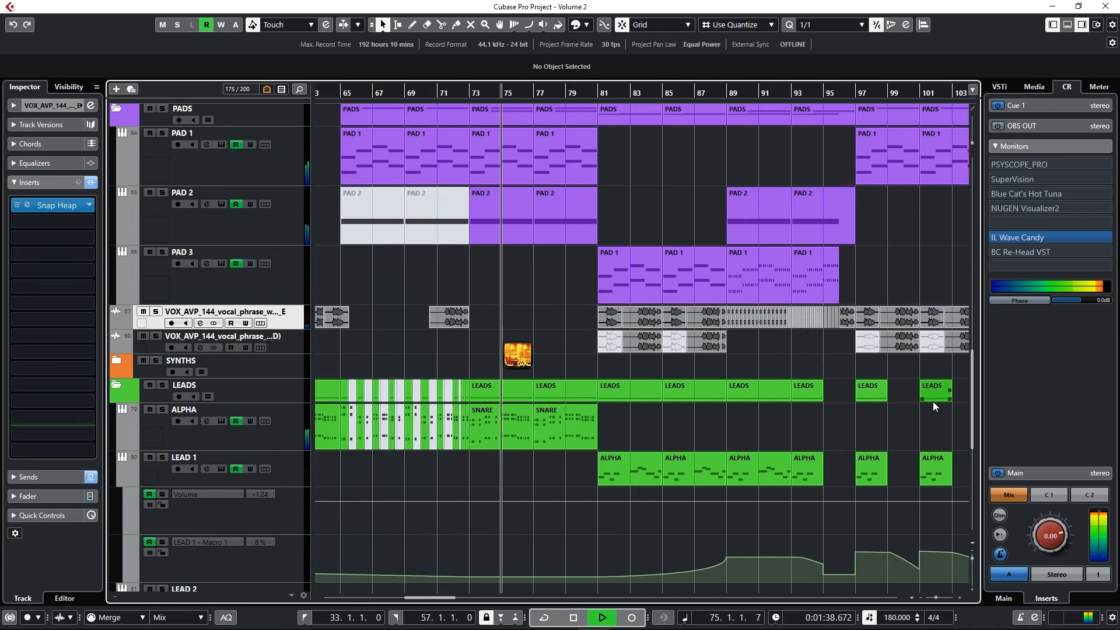
pyautogui.scroll(2, 816, 411)
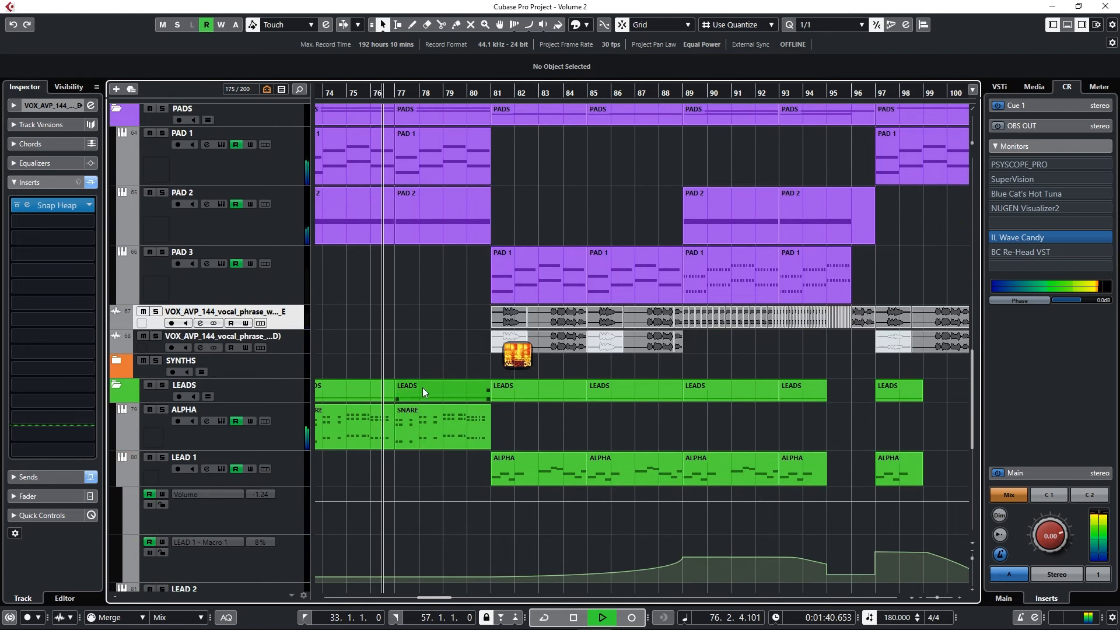
pyautogui.click(282, 340)
pyautogui.click(48, 205)
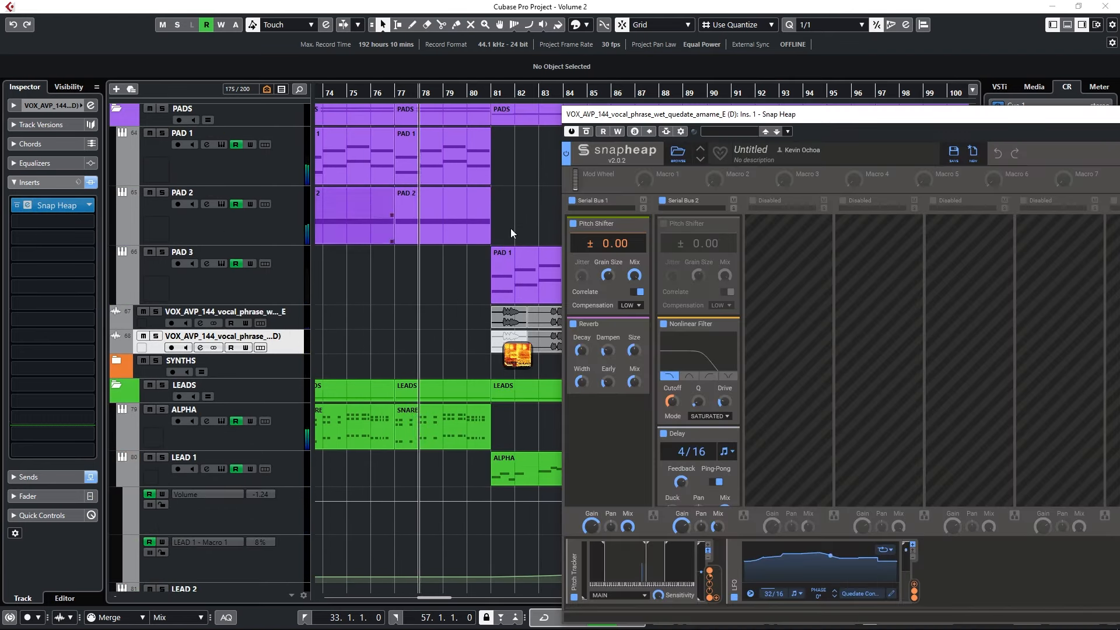
pyautogui.moveTo(803, 121); pyautogui.dragTo(490, 67)
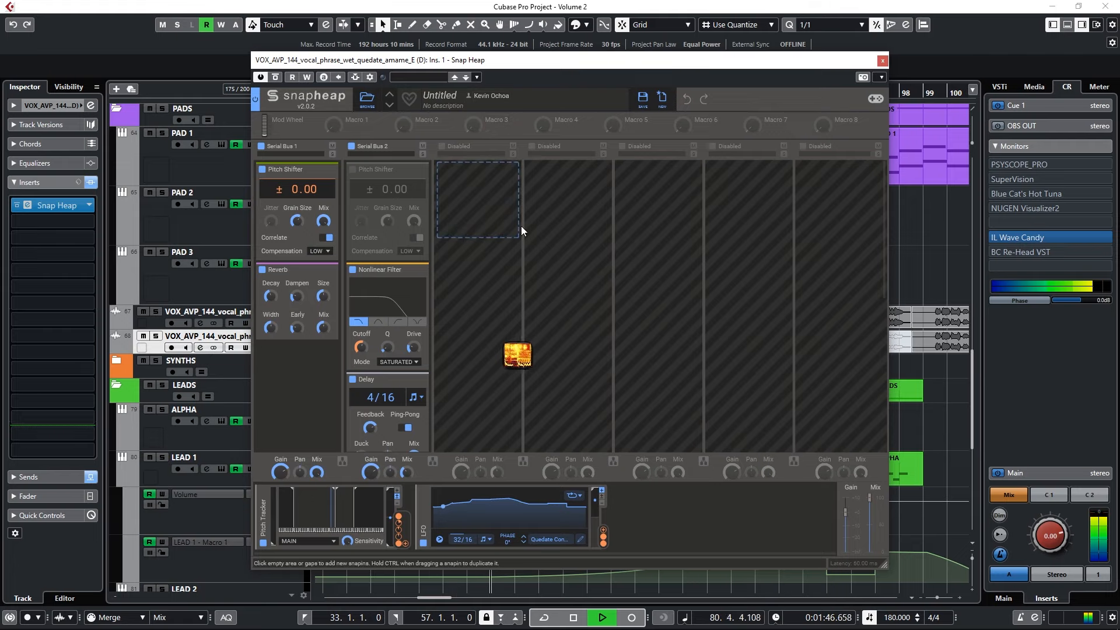
# - Examine the second vocal's Snap Heap buses, covering the Nonlinear Filter, Delay and Pitch Shifter, slightly resize the window and close it
pyautogui.scroll(-1, 517, 248)
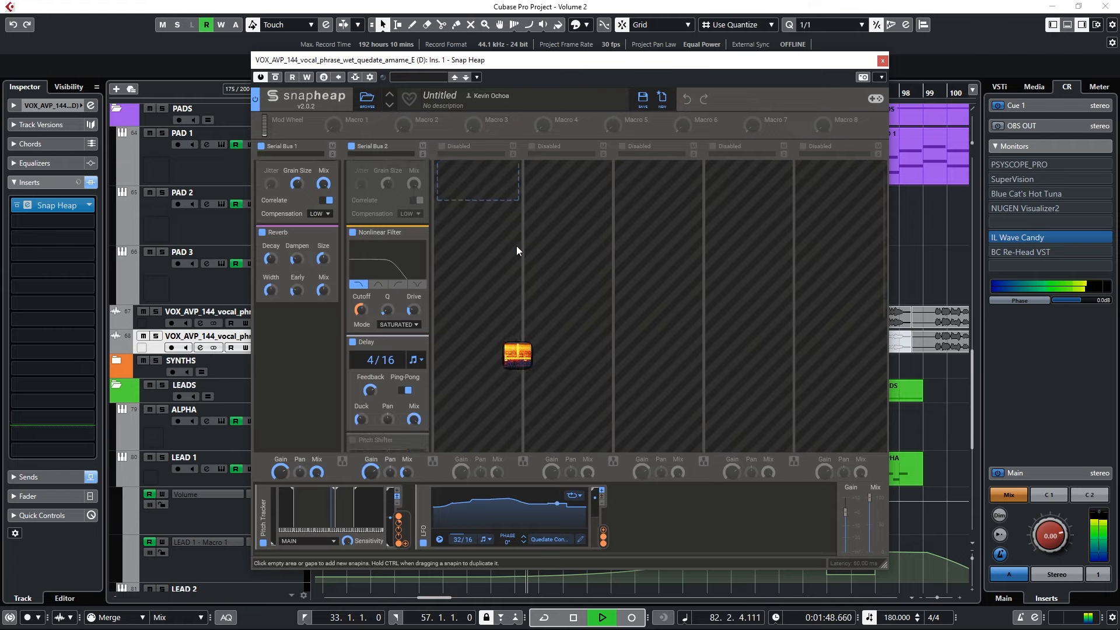
pyautogui.scroll(-5, 516, 246)
pyautogui.scroll(6, 516, 246)
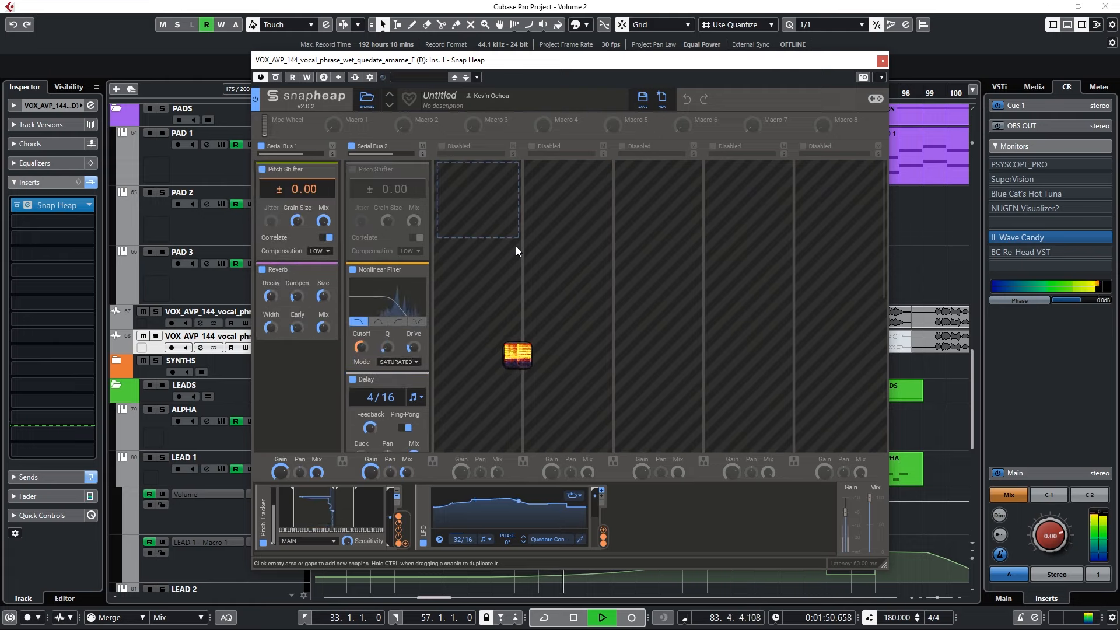
pyautogui.scroll(-2, 516, 247)
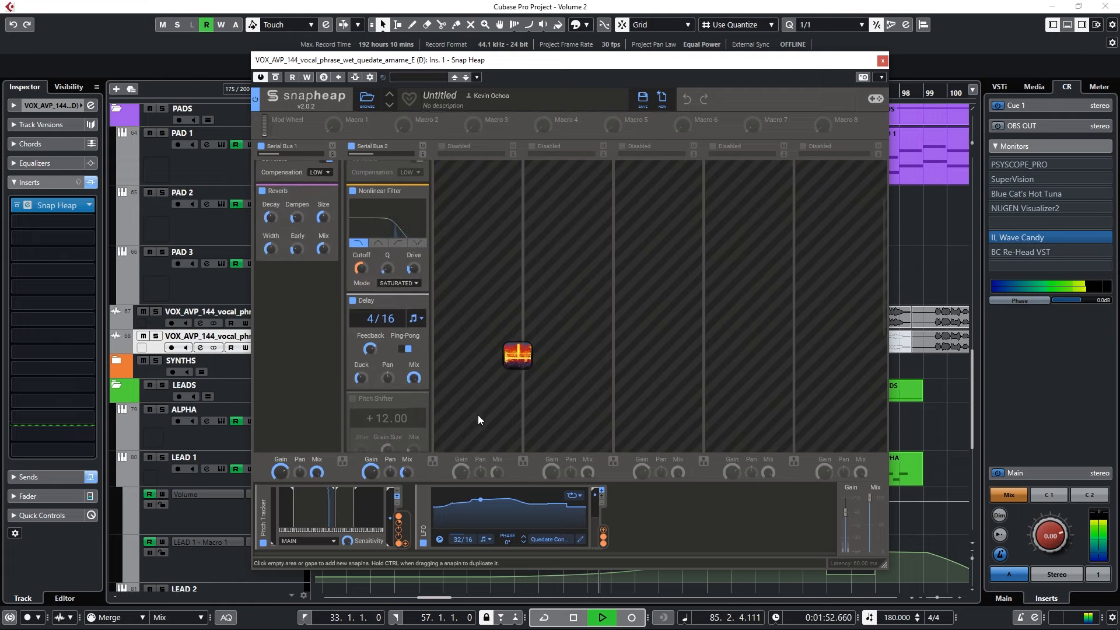
pyautogui.moveTo(883, 564); pyautogui.dragTo(849, 575)
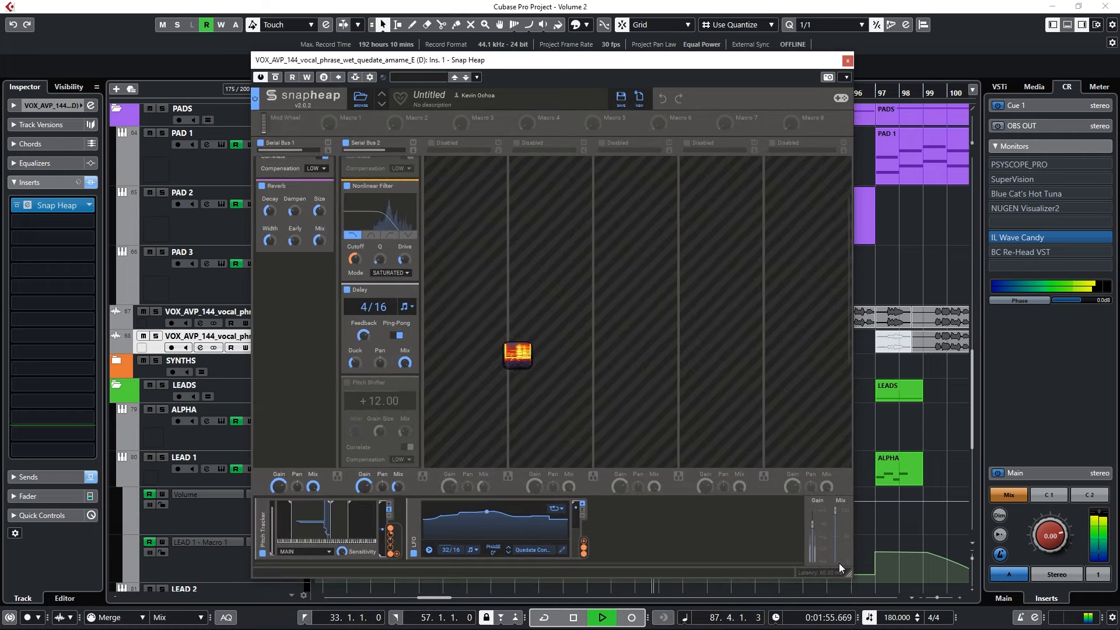
pyautogui.click(847, 61)
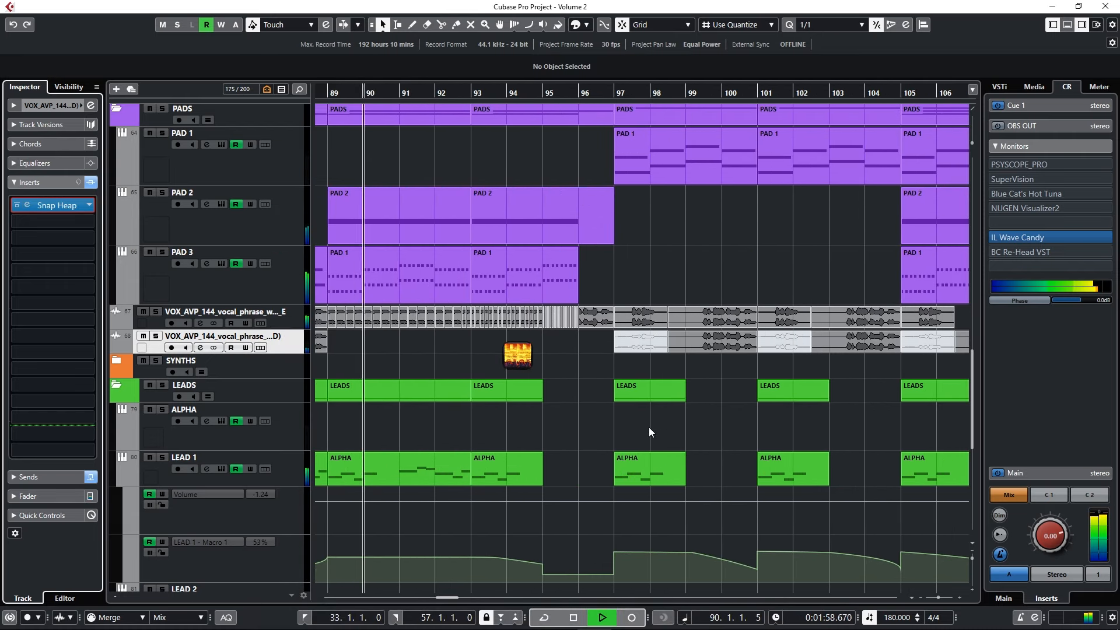
# - View the Snap Heap insert on the Audio 01 snare track, with its Transient Shaper and Reverb, and close it
pyautogui.scroll(15, 589, 415)
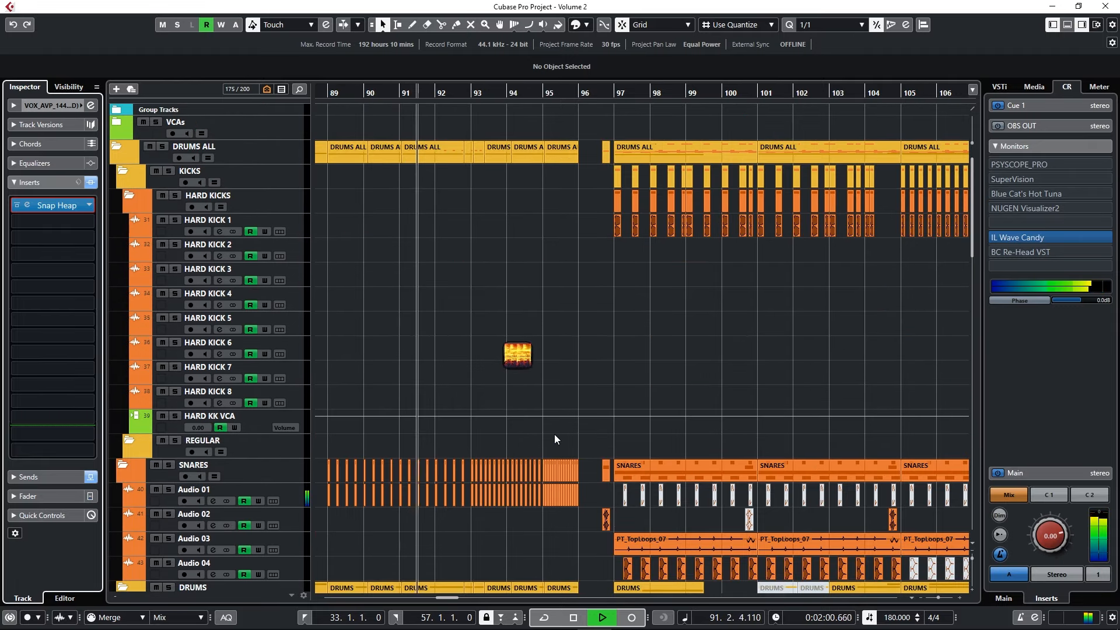
pyautogui.scroll(-6, 555, 435)
pyautogui.click(246, 299)
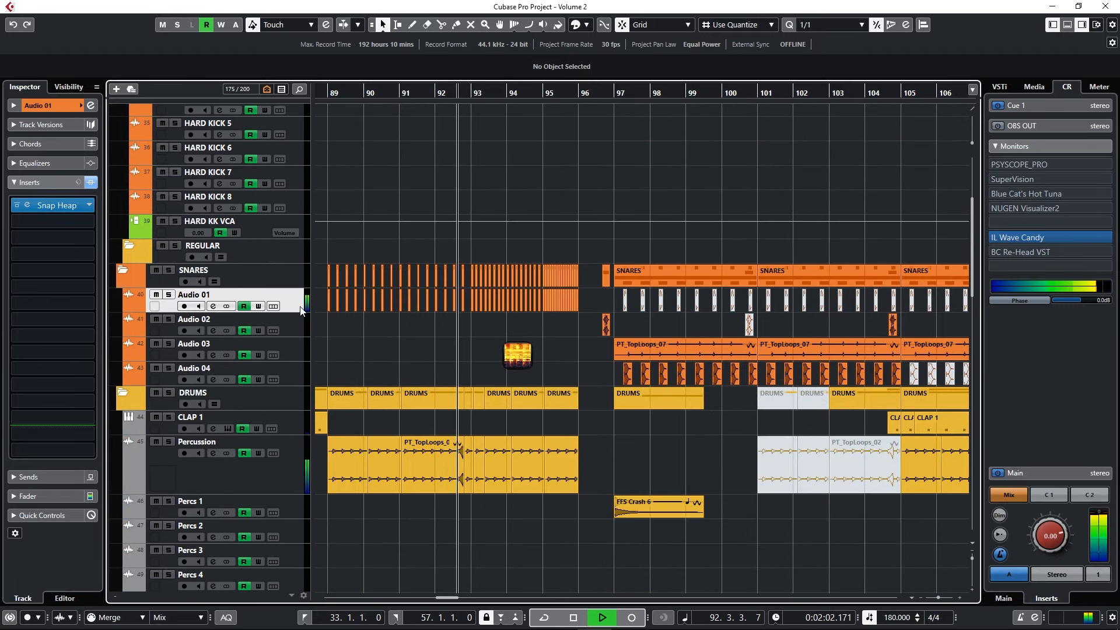
pyautogui.click(77, 205)
pyautogui.click(429, 283)
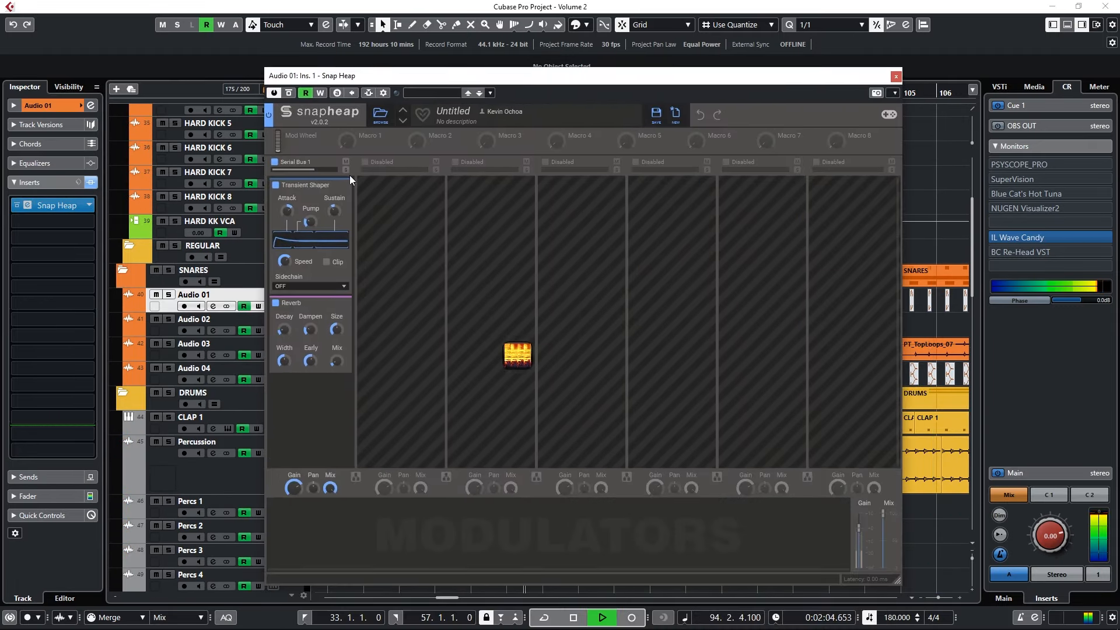
pyautogui.click(896, 77)
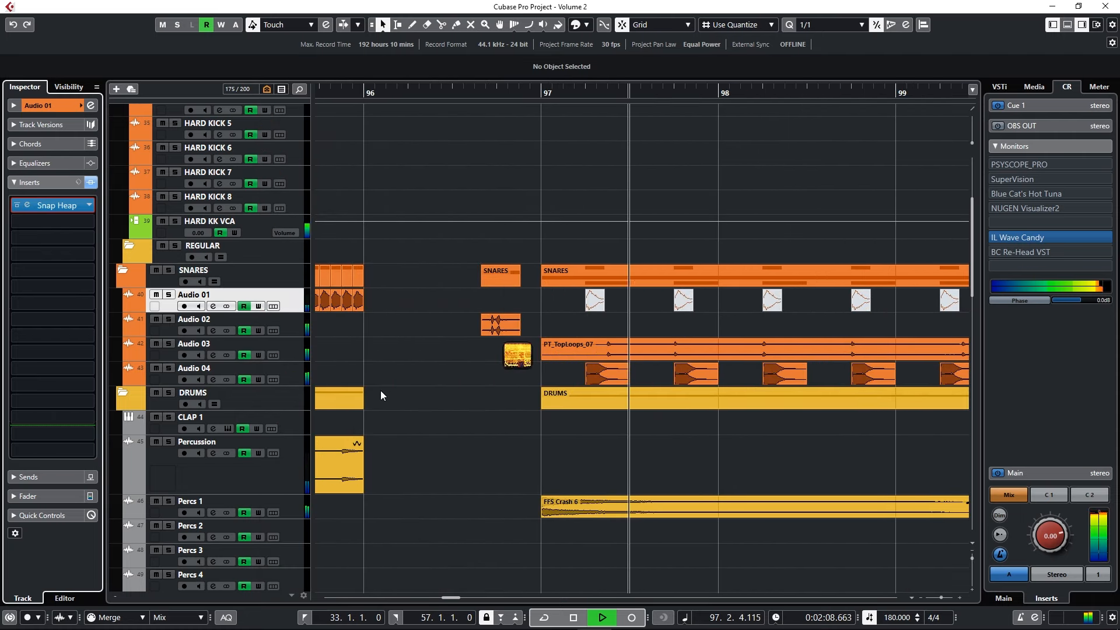
# - Check the inserts of Audio 04 and Audio 03, view the Transient Shaper in Audio 03's Snap Heap, and close it
pyautogui.scroll(-3, 581, 366)
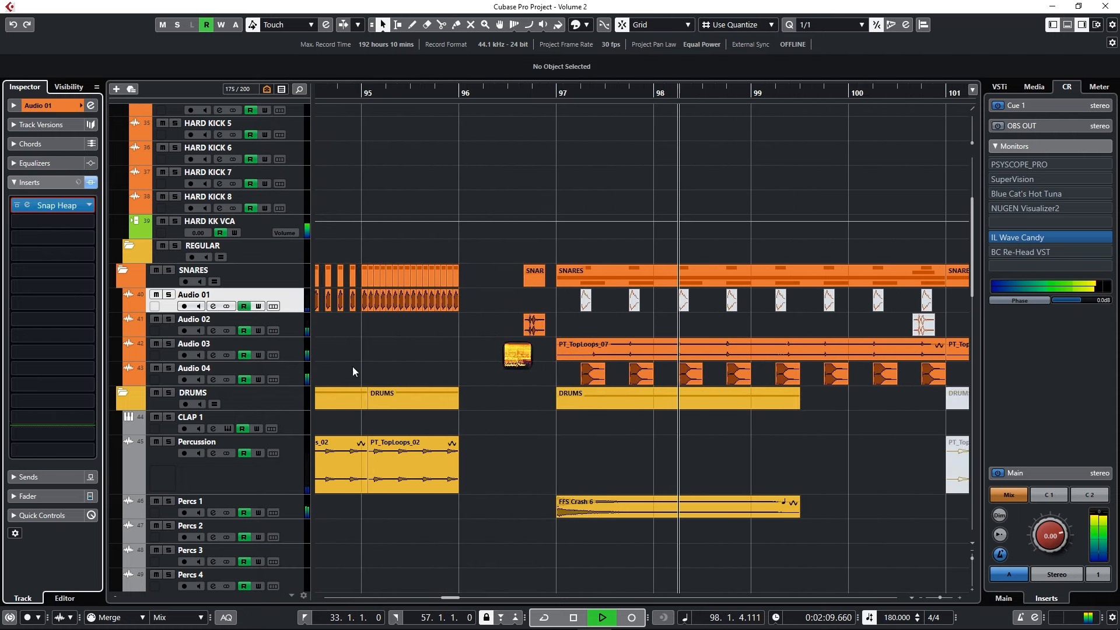
pyautogui.click(302, 369)
pyautogui.scroll(-3, 520, 389)
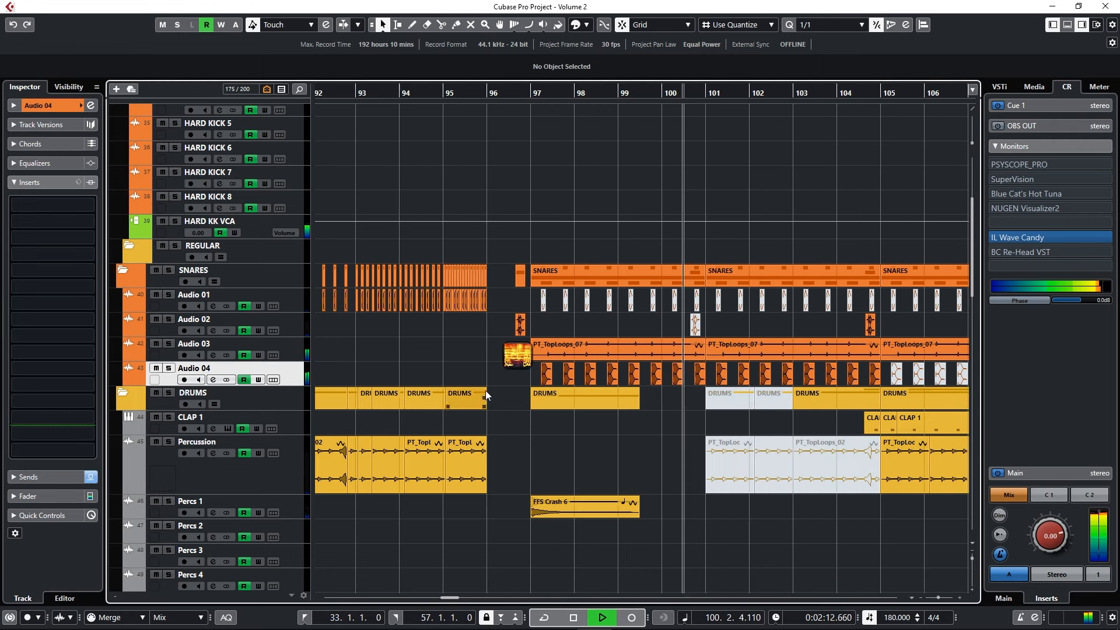
pyautogui.rightClick(288, 345)
pyautogui.click(41, 218)
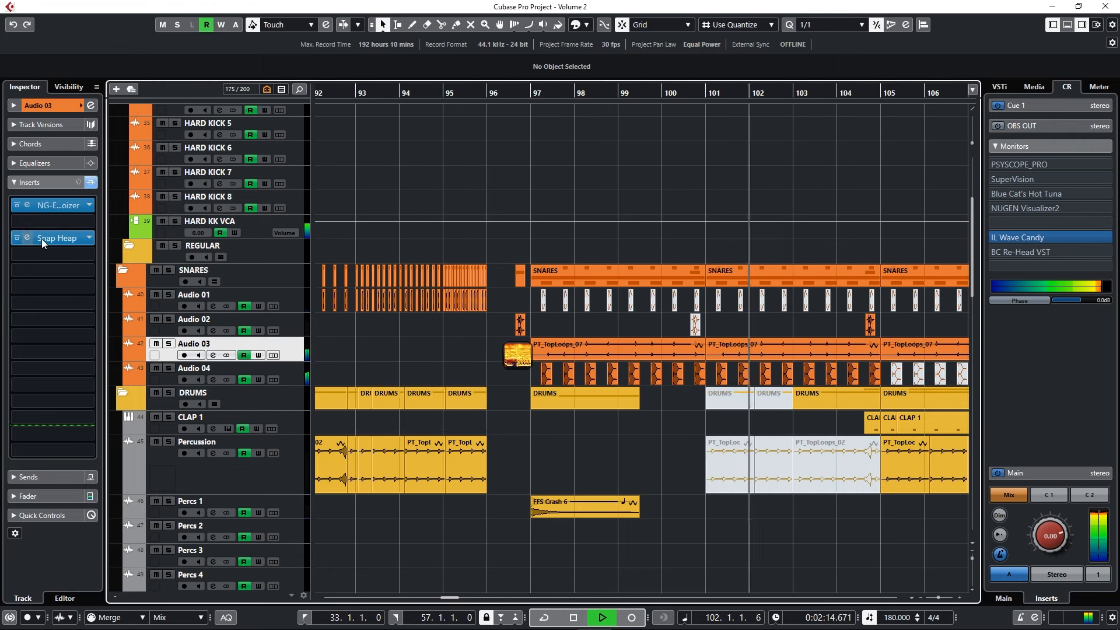
pyautogui.click(50, 239)
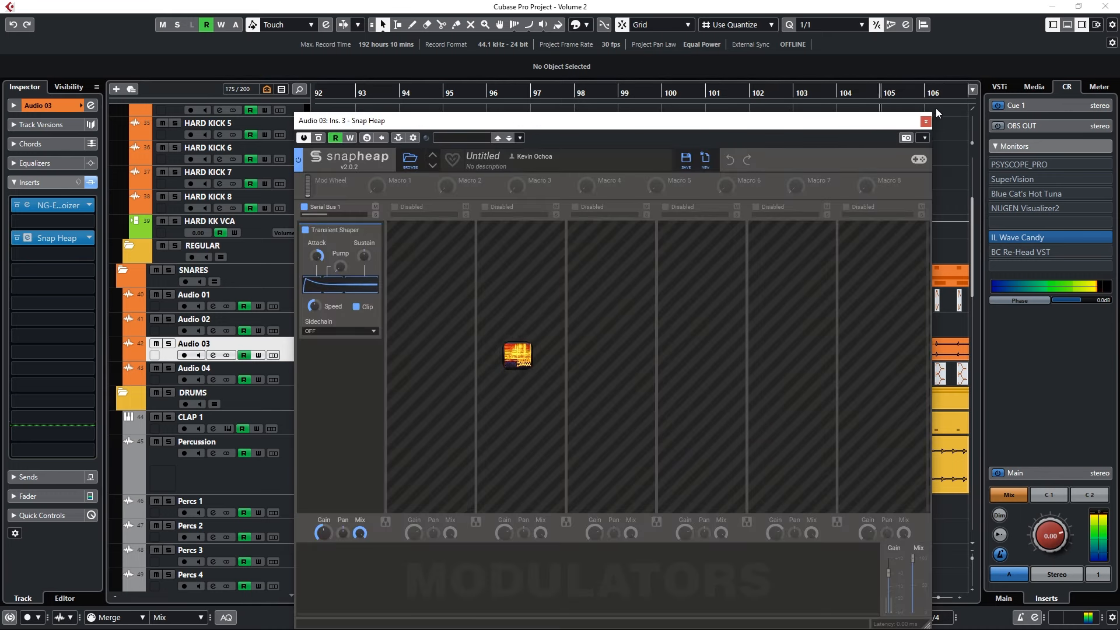
pyautogui.click(926, 124)
# - Reopen the second vocal phrase's Snap Heap, inspect its 32/16 LFO shape in the LFO Editor, and close both windows
pyautogui.scroll(-4, 496, 296)
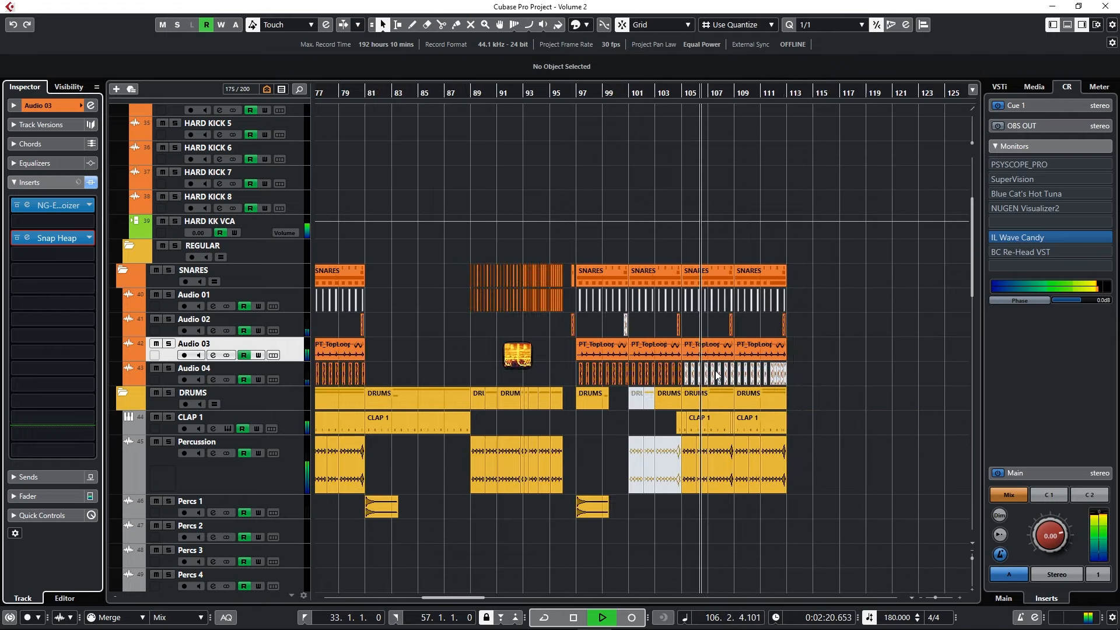
pyautogui.scroll(3, 831, 408)
pyautogui.scroll(-12, 776, 443)
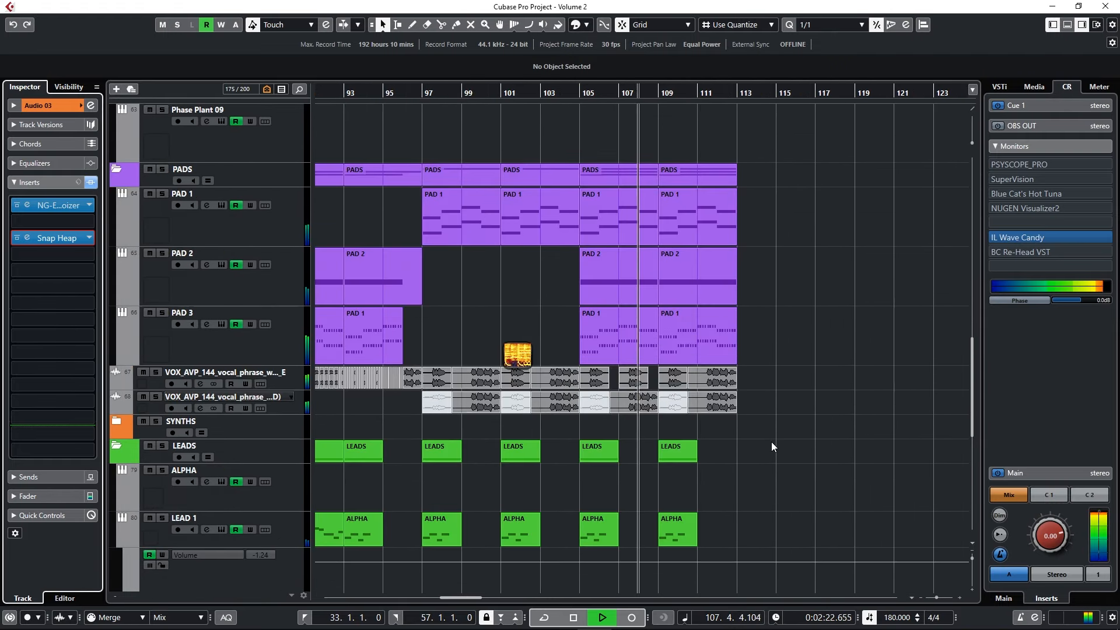
pyautogui.click(300, 406)
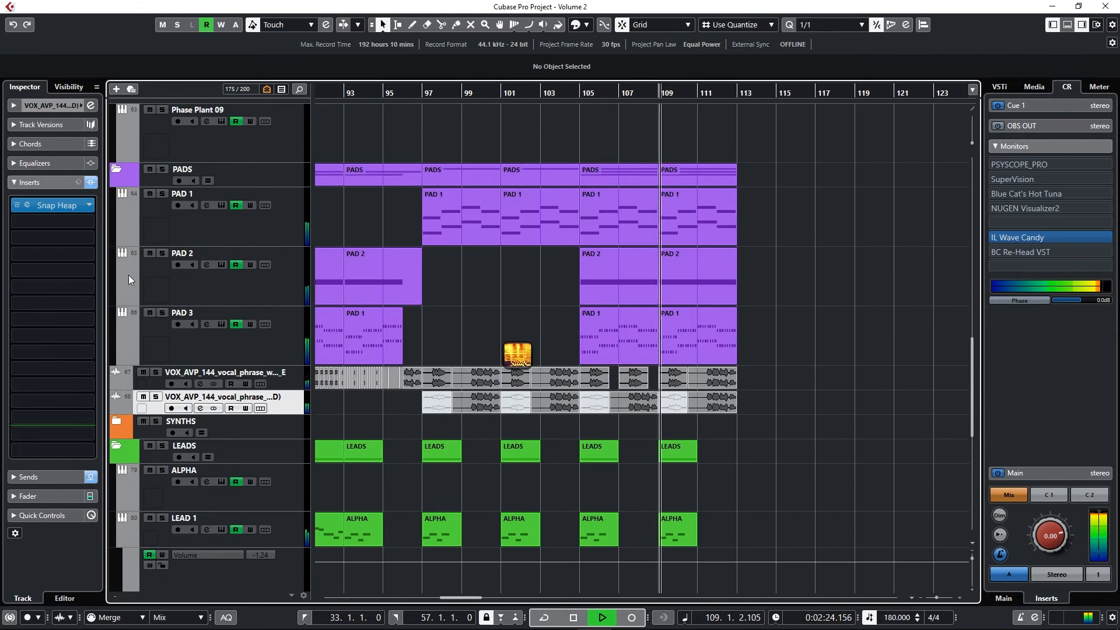
pyautogui.click(52, 209)
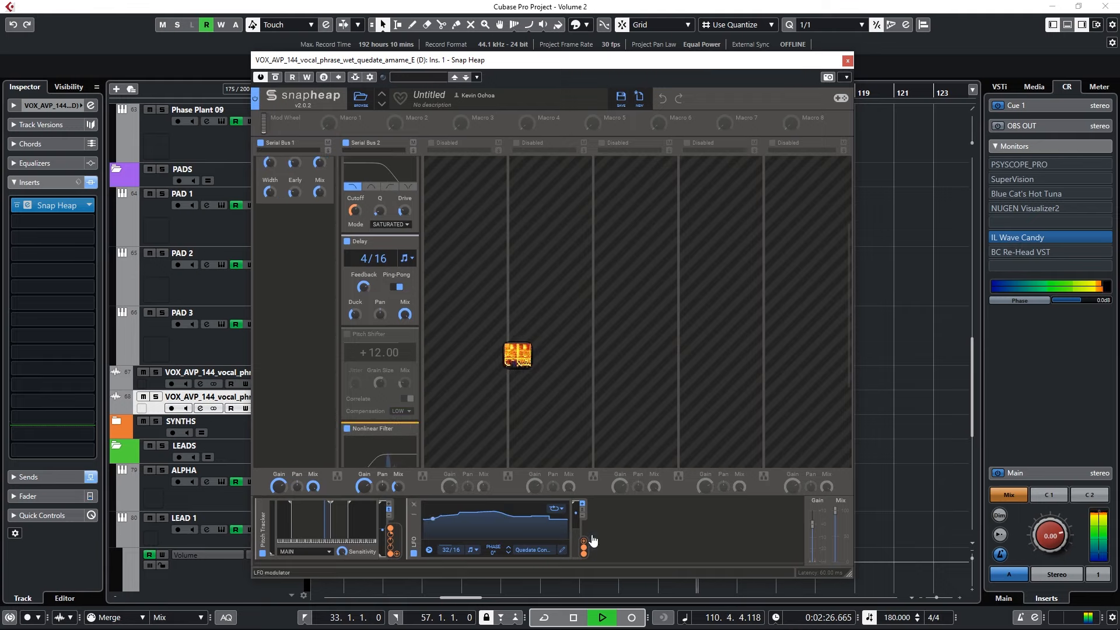
pyautogui.click(563, 551)
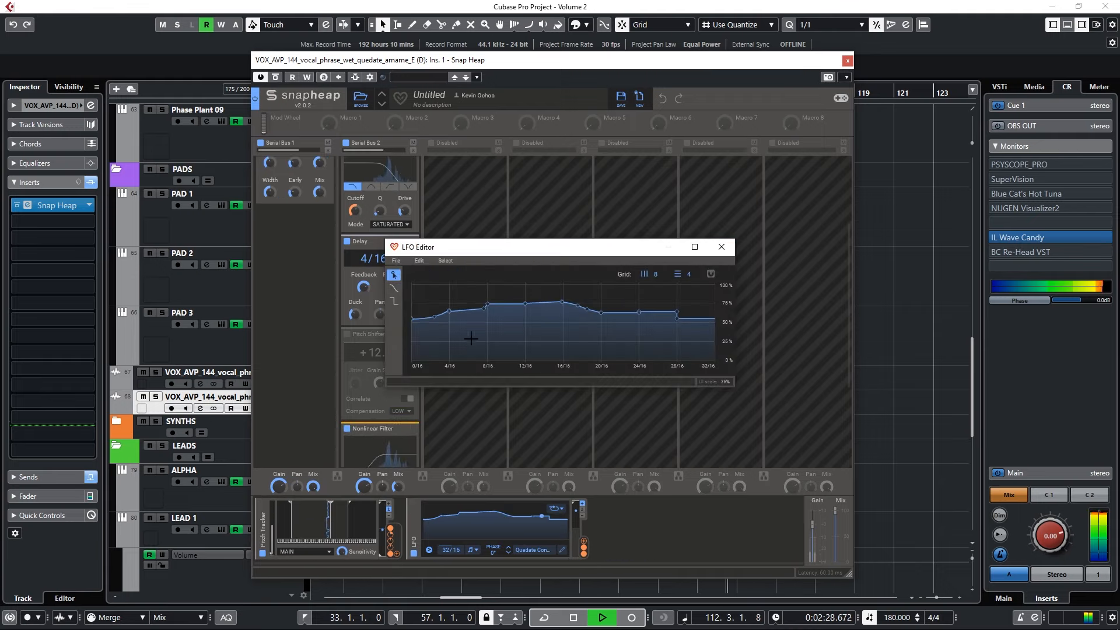
pyautogui.click(730, 245)
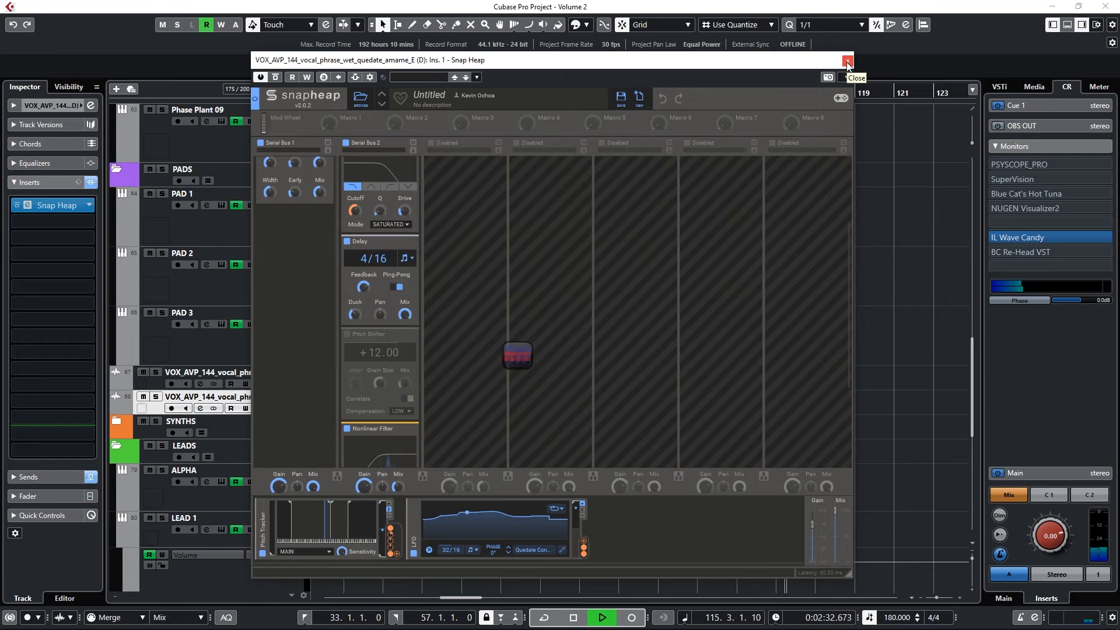
pyautogui.click(847, 61)
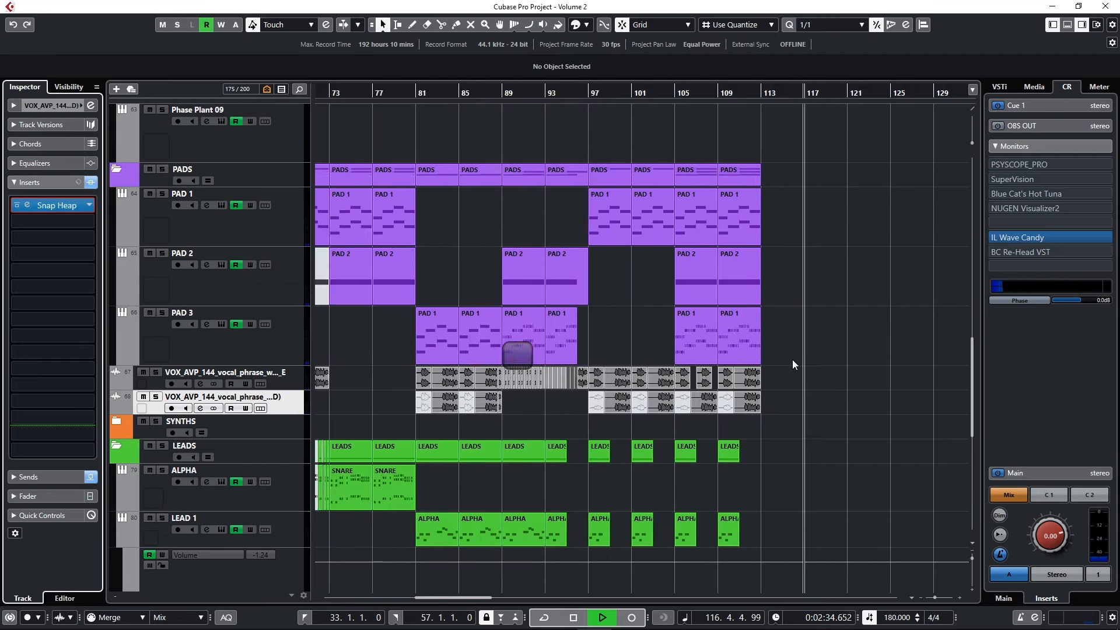
# - Stop playback and move the playhead back to about bar 17
pyautogui.press('g')
pyautogui.press('g')
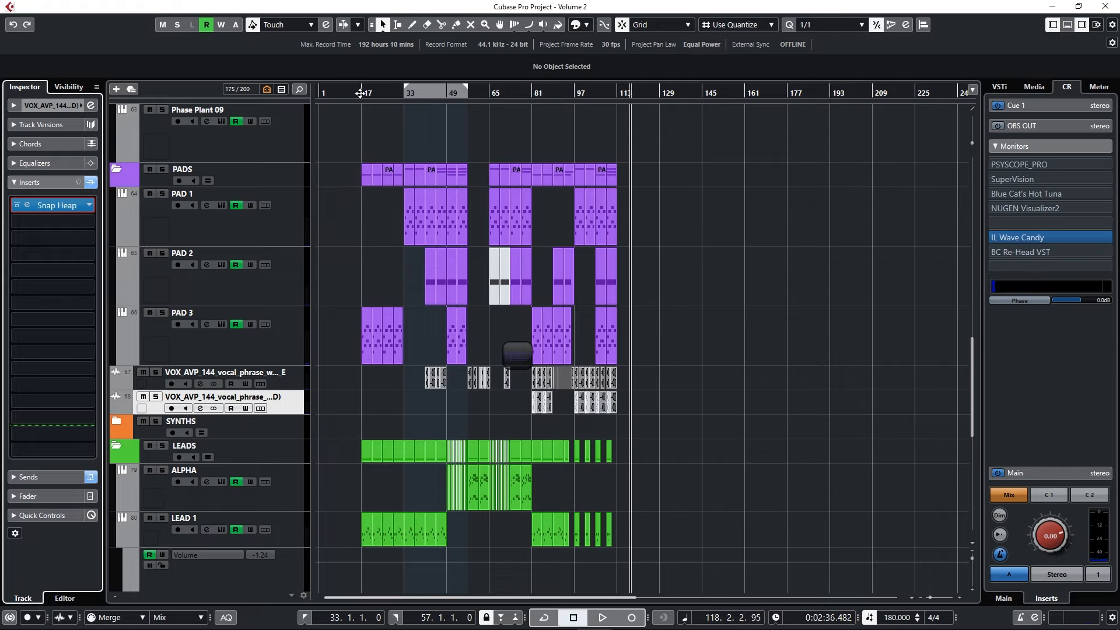
pyautogui.click(360, 94)
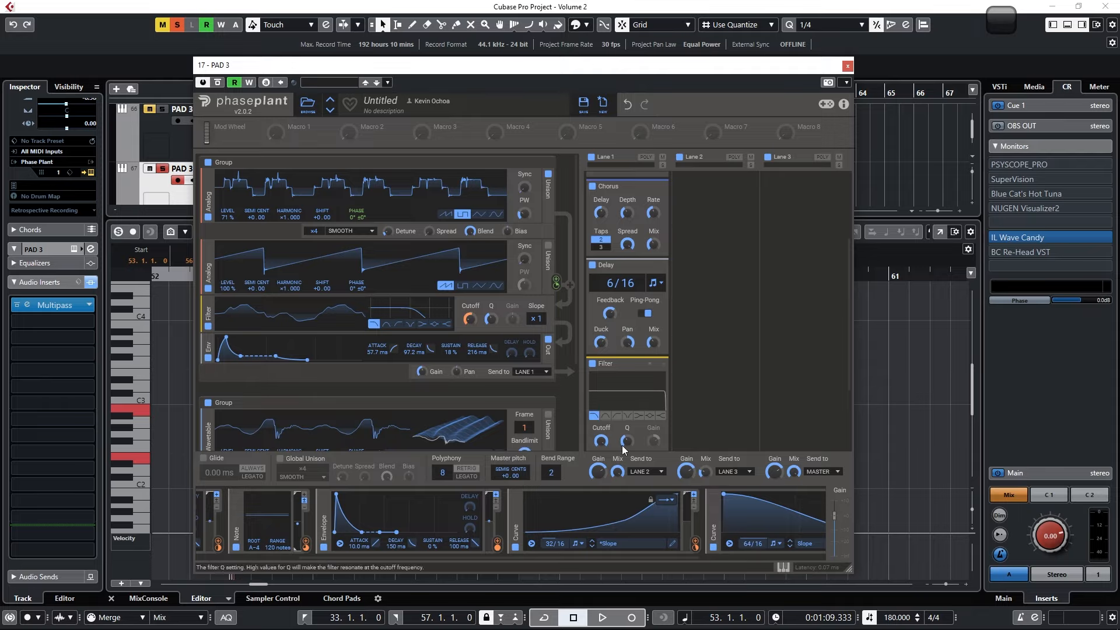
# - Reshape PAD 3's Curve modulator into a rise from 0% to 100% over 32/16, adding a node at about 21/16 and 30%
pyautogui.moveTo(669, 559); pyautogui.dragTo(783, 560)
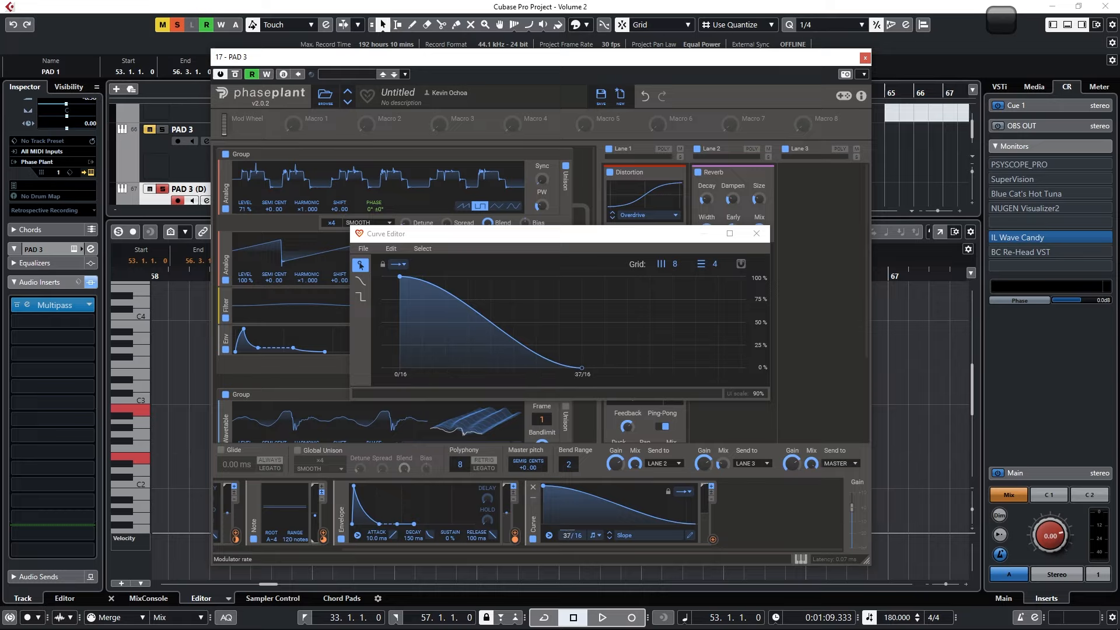
pyautogui.moveTo(400, 276); pyautogui.dragTo(403, 362)
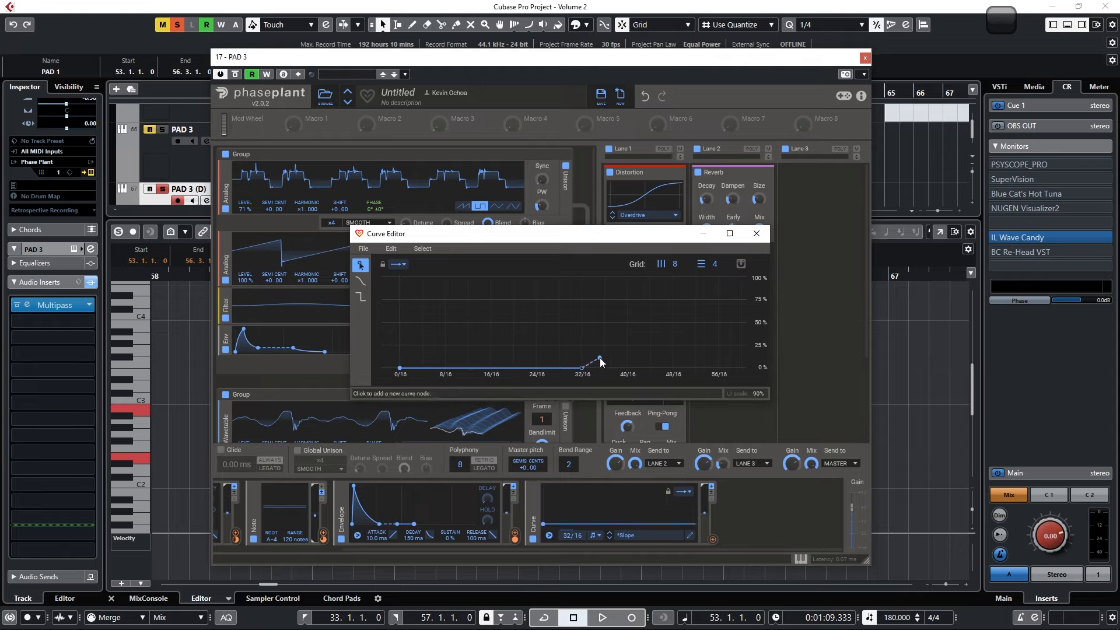
pyautogui.moveTo(582, 368); pyautogui.dragTo(580, 267)
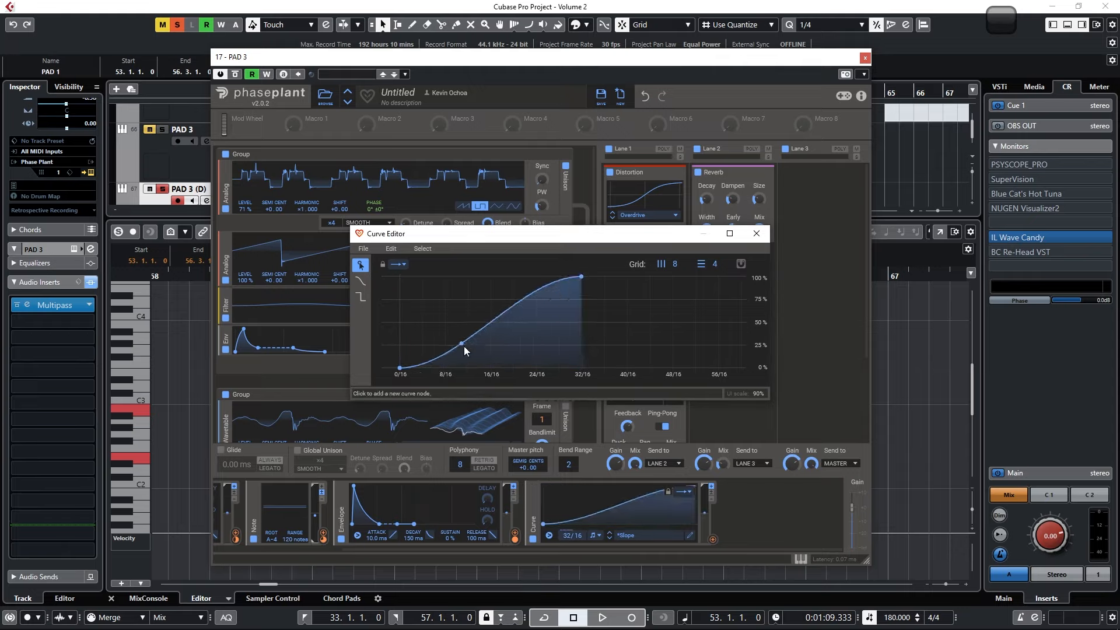
pyautogui.moveTo(464, 345); pyautogui.dragTo(519, 340)
pyautogui.scroll(1, 518, 341)
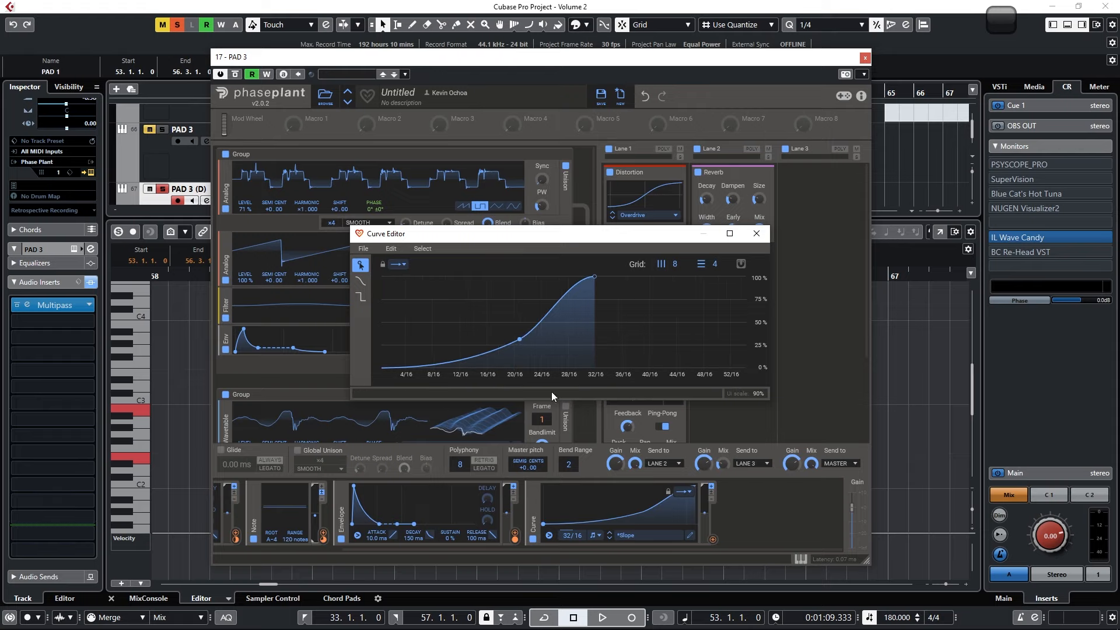
pyautogui.scroll(-3, 545, 328)
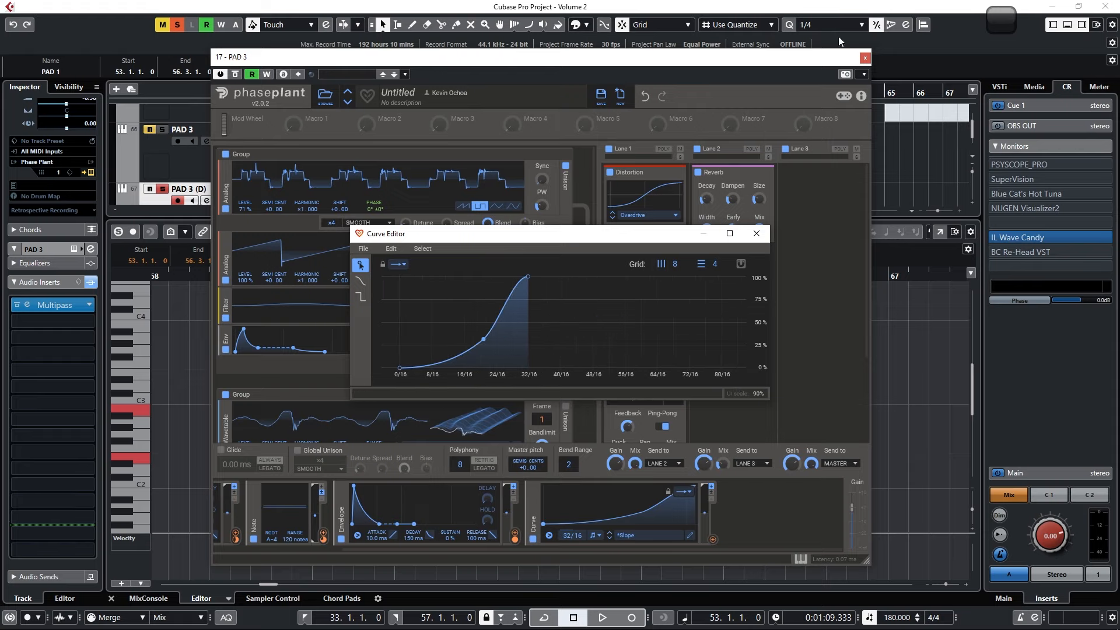
# - Close PAD 3's Phase Plant window and audition the edited patch
pyautogui.click(866, 58)
pyautogui.scroll(-1, 443, 185)
pyautogui.press('space')
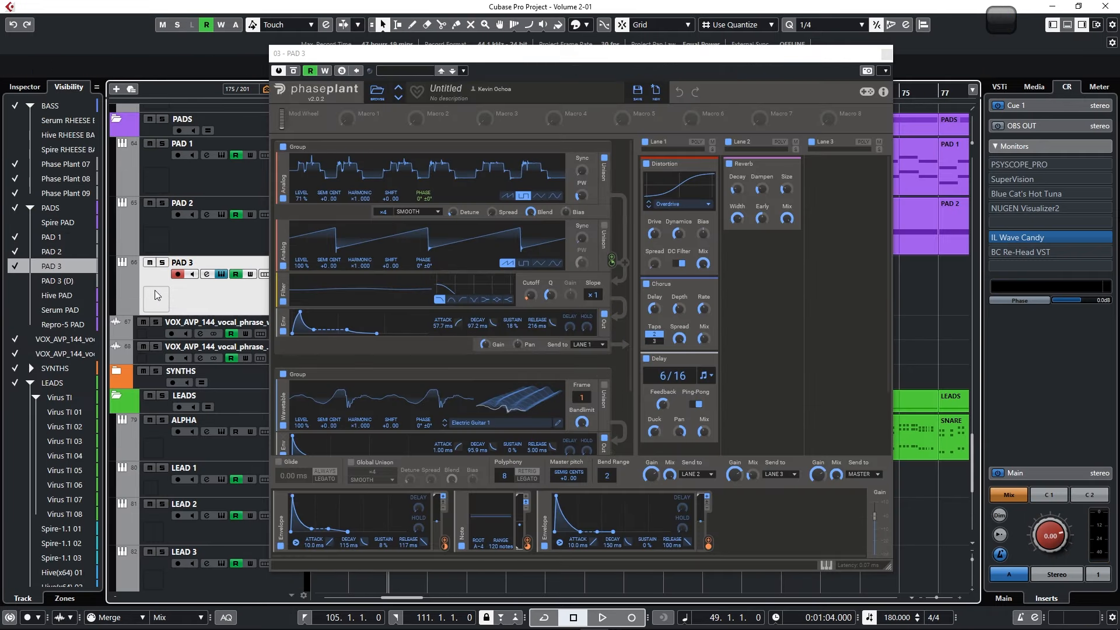
# - Solo the PAD 3 track, play its Phase Plant patch from bar 49, and stop playback
pyautogui.click(163, 264)
pyautogui.click(535, 61)
pyautogui.press('space')
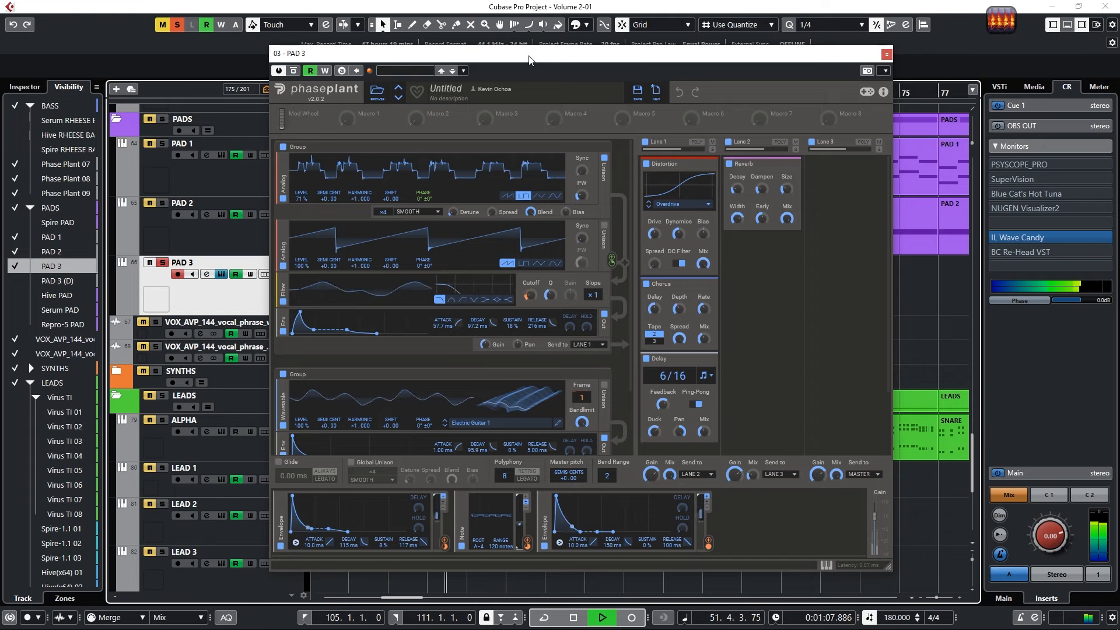
pyautogui.press('space')
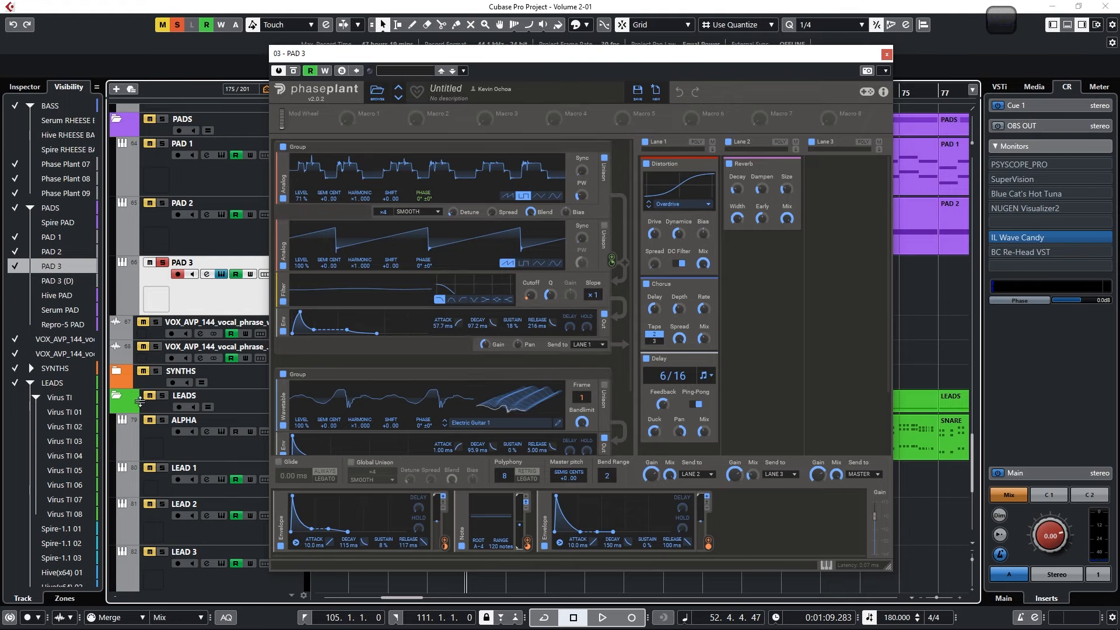
# - Show the hidden PAD 3 (D) track, close PAD 3's Phase Plant, and enable the PAD 3 (D) track
pyautogui.click(26, 283)
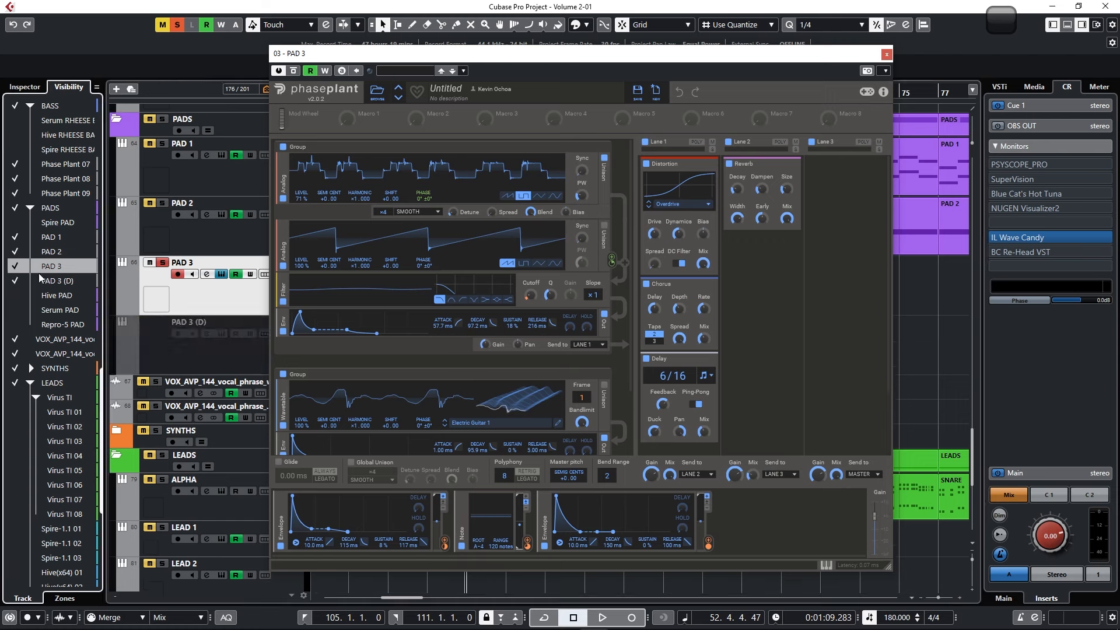
pyautogui.click(887, 54)
pyautogui.click(280, 352)
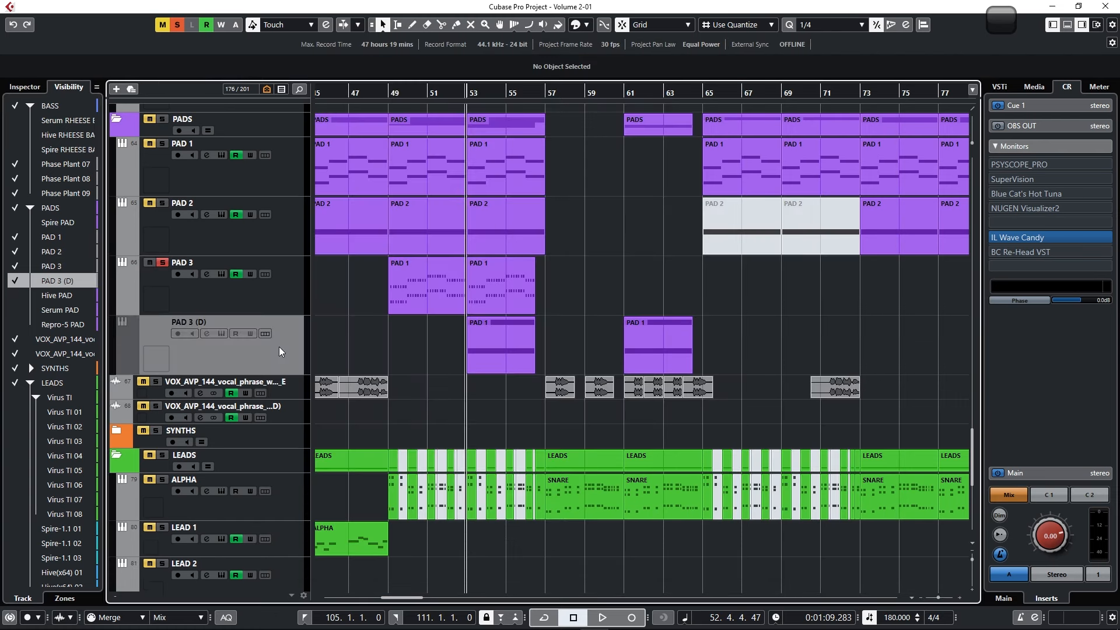
pyautogui.rightClick(233, 356)
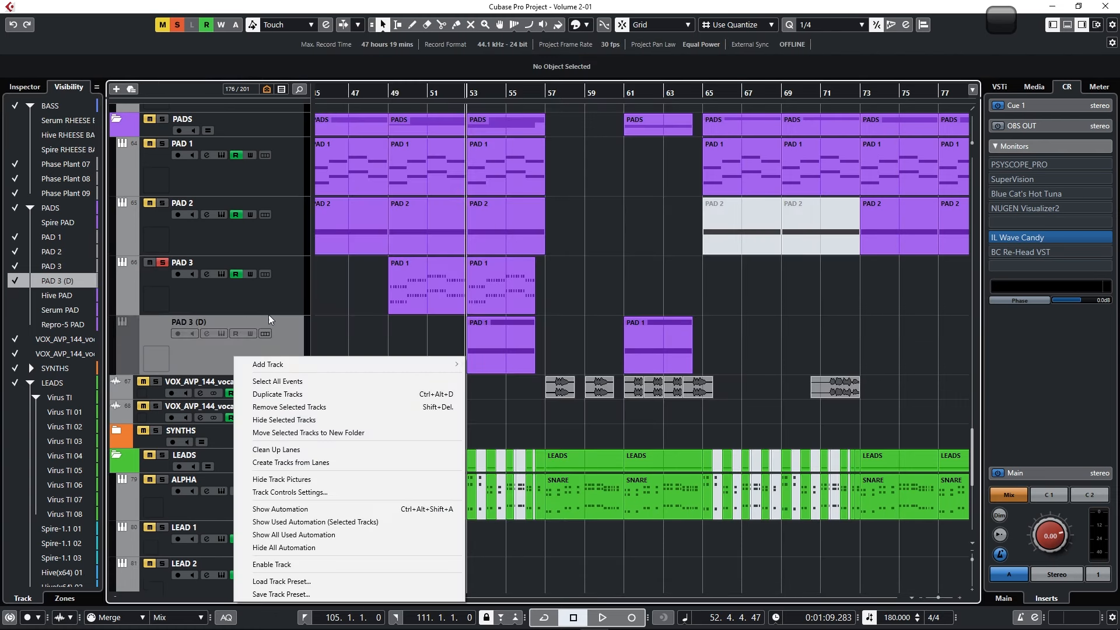
pyautogui.click(314, 565)
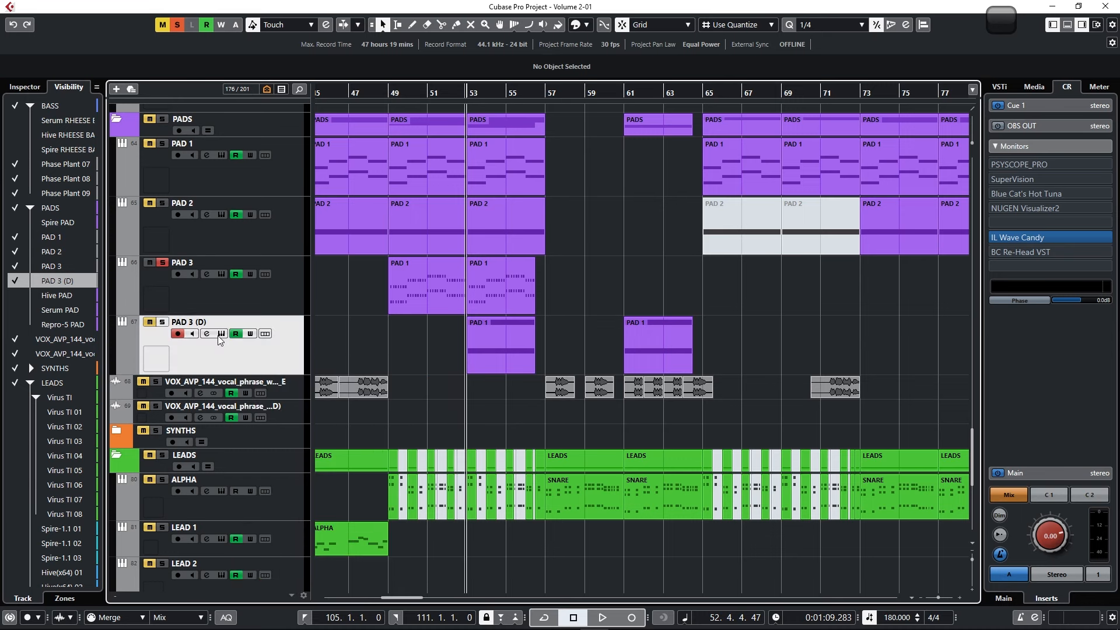
# - Open PAD 3 (D)'s Phase Plant and play the track in solo
pyautogui.click(220, 335)
pyautogui.click(162, 322)
pyautogui.press('space')
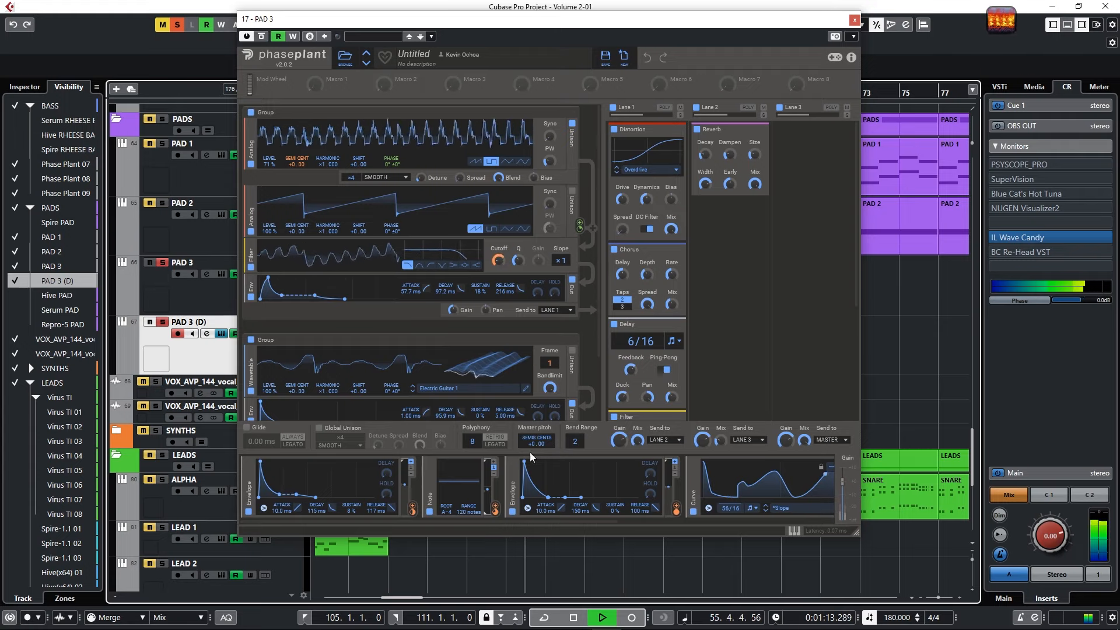
# - Inspect the 56/16 curve modulator's shape in a maximized Curve Editor and close the editor
pyautogui.moveTo(340, 523); pyautogui.dragTo(576, 521)
pyautogui.click(503, 508)
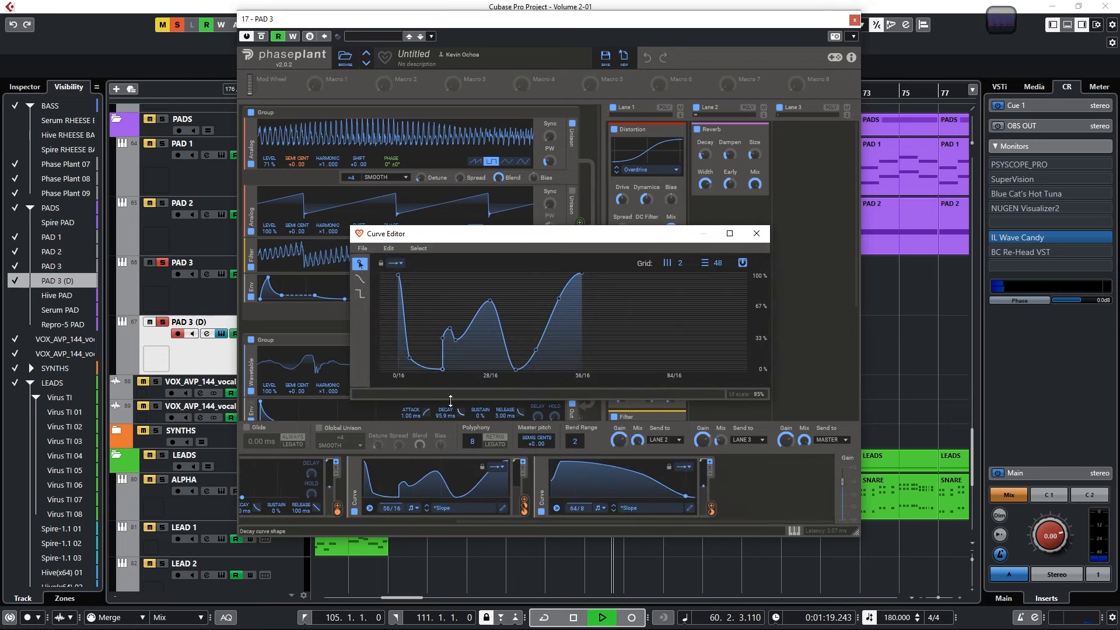
pyautogui.click(730, 234)
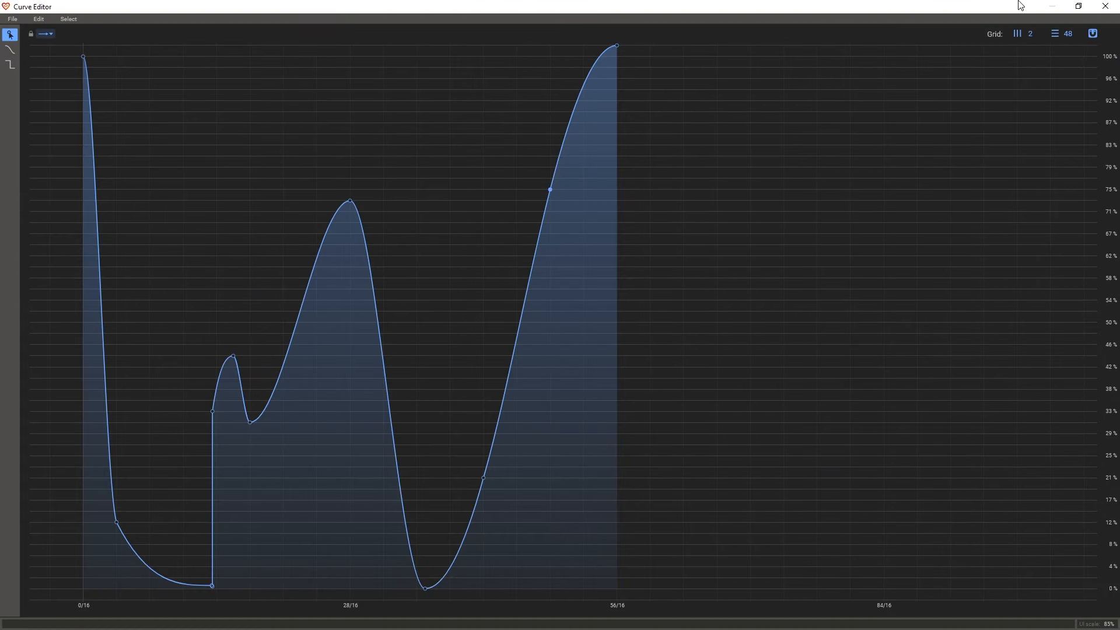
pyautogui.click(1109, 9)
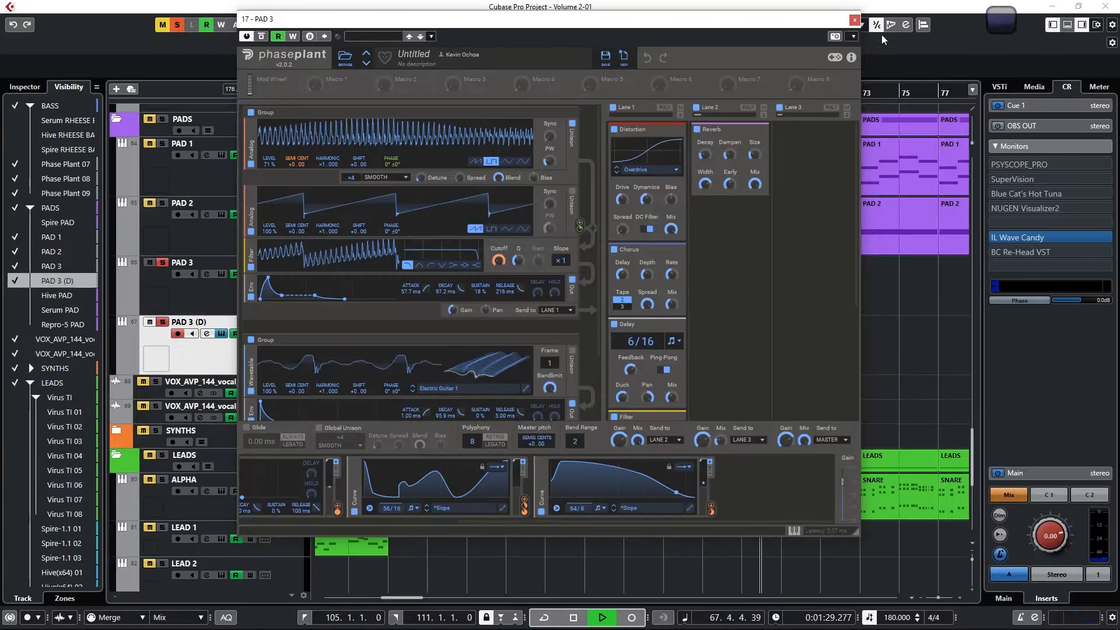
# - Close PAD 3 (D)'s Phase Plant window and return the stopped playhead to bar 53
pyautogui.click(853, 19)
pyautogui.press('space')
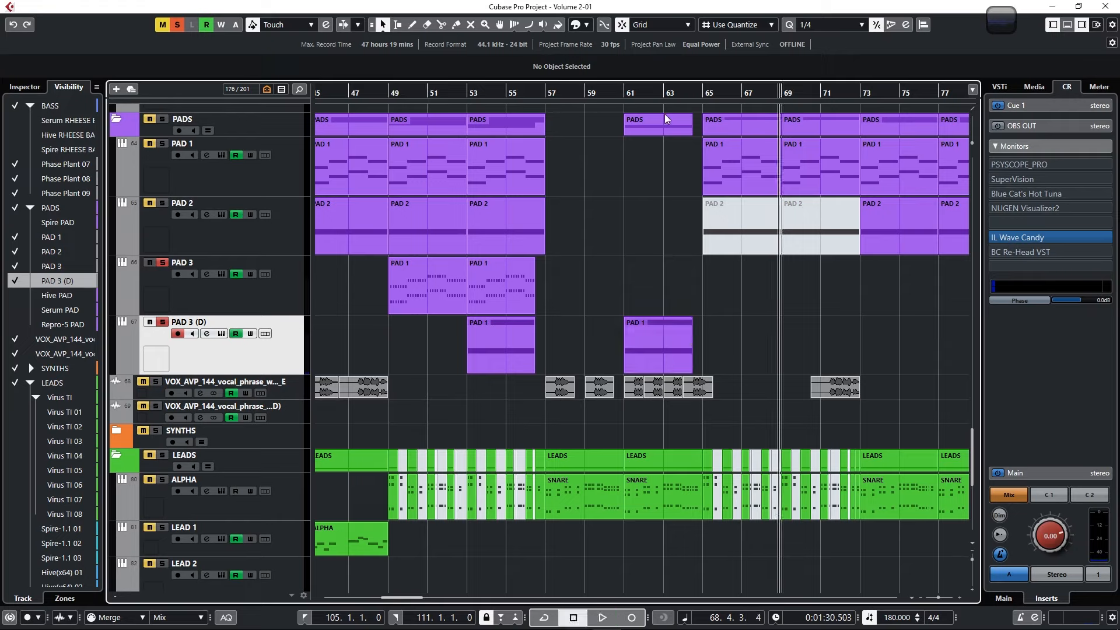
pyautogui.click(469, 91)
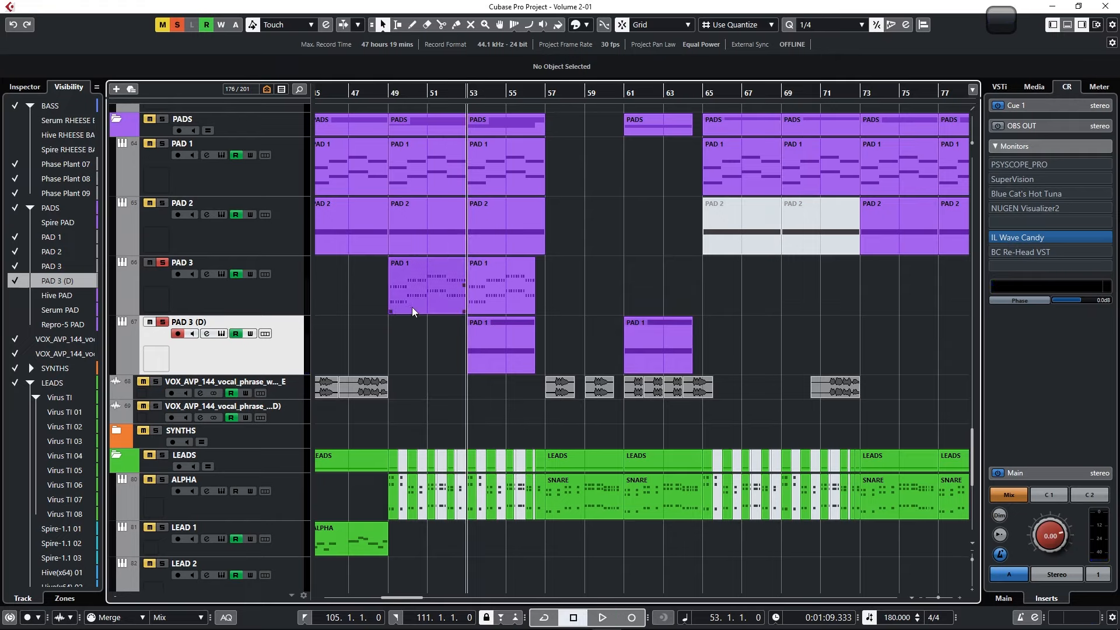
# - Disable the PAD 3 (D) track and hide it from the project again
pyautogui.rightClick(224, 354)
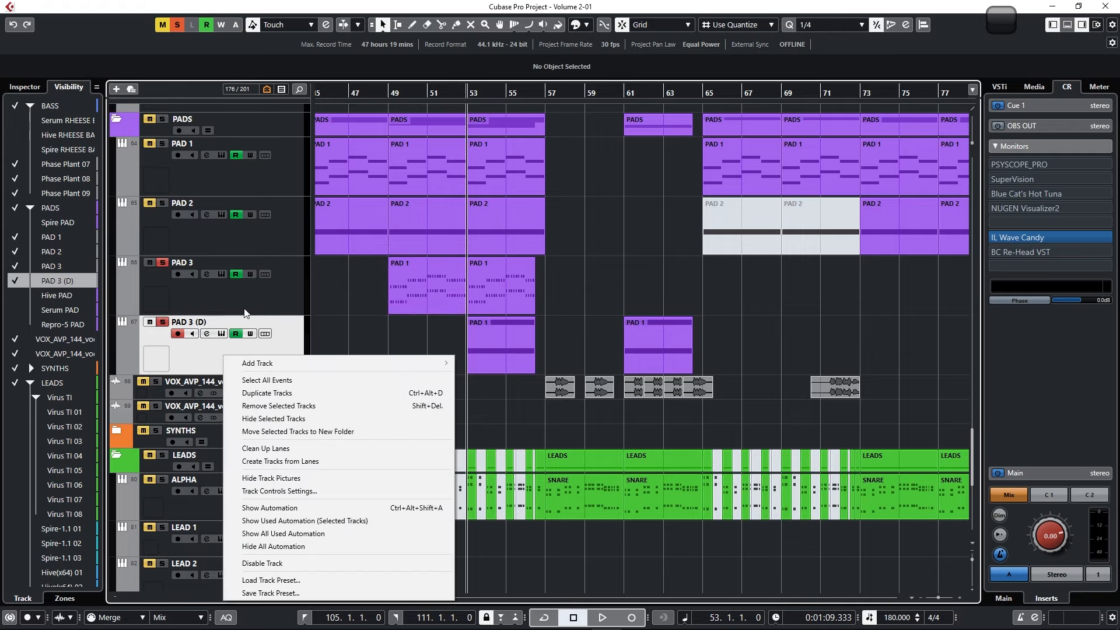
pyautogui.click(304, 563)
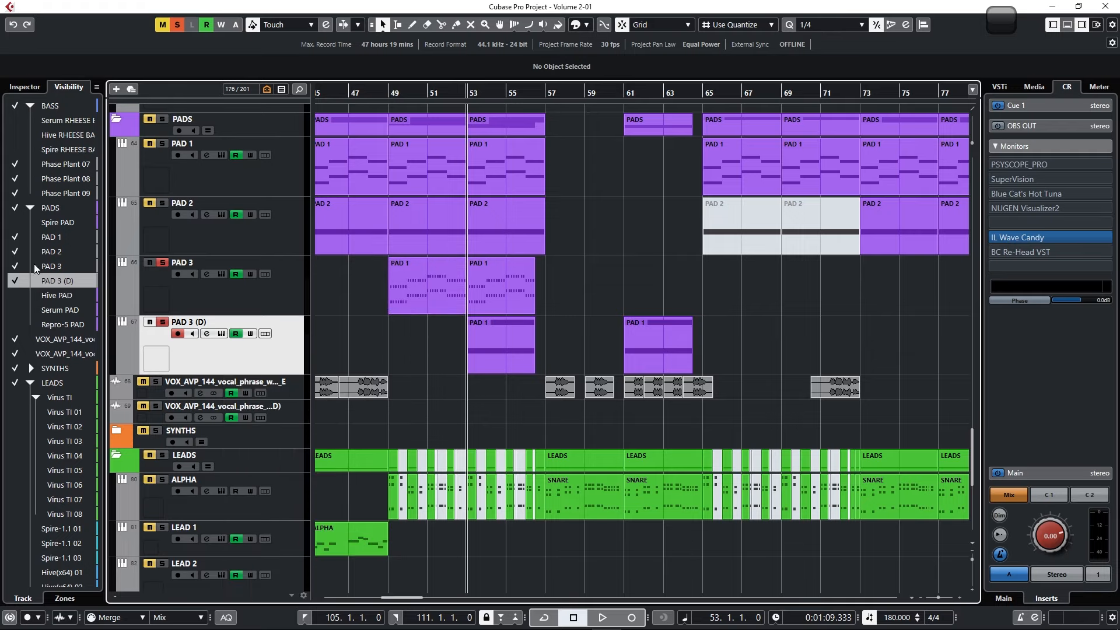
pyautogui.click(16, 281)
# - Duplicate the PAD 3 track and delete the copy's parts between bars 49 and 57
pyautogui.rightClick(283, 296)
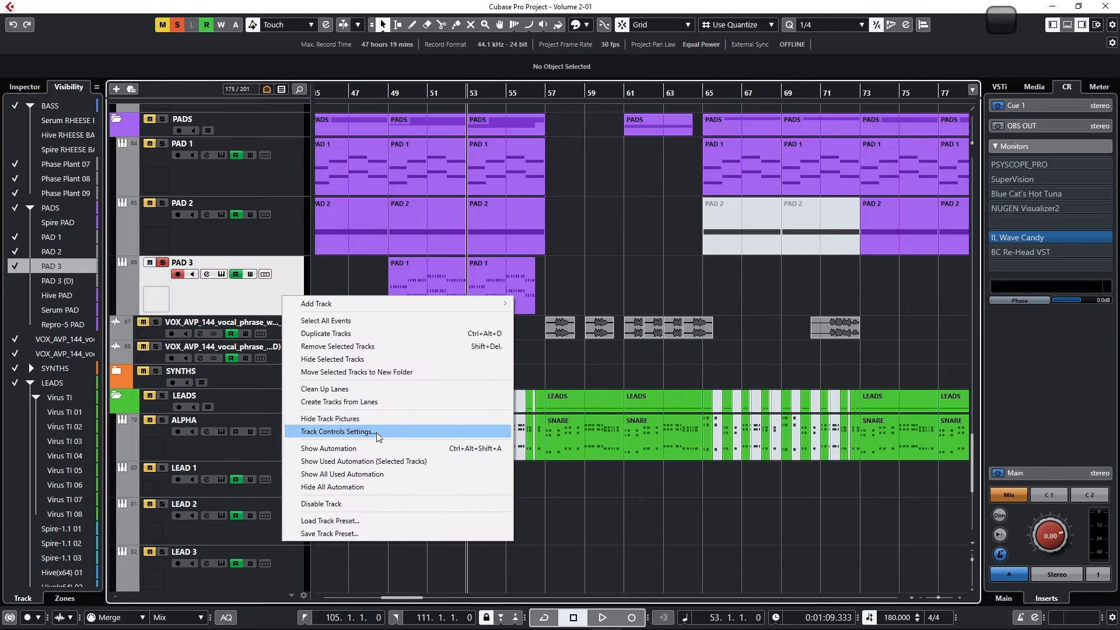
pyautogui.click(515, 388)
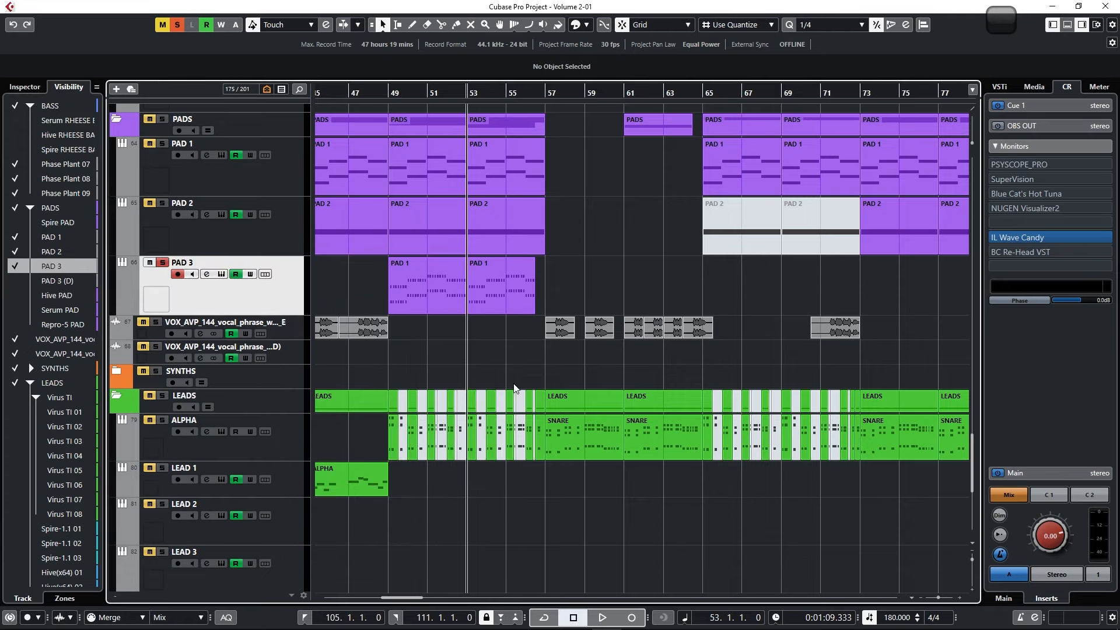
pyautogui.scroll(6, 495, 363)
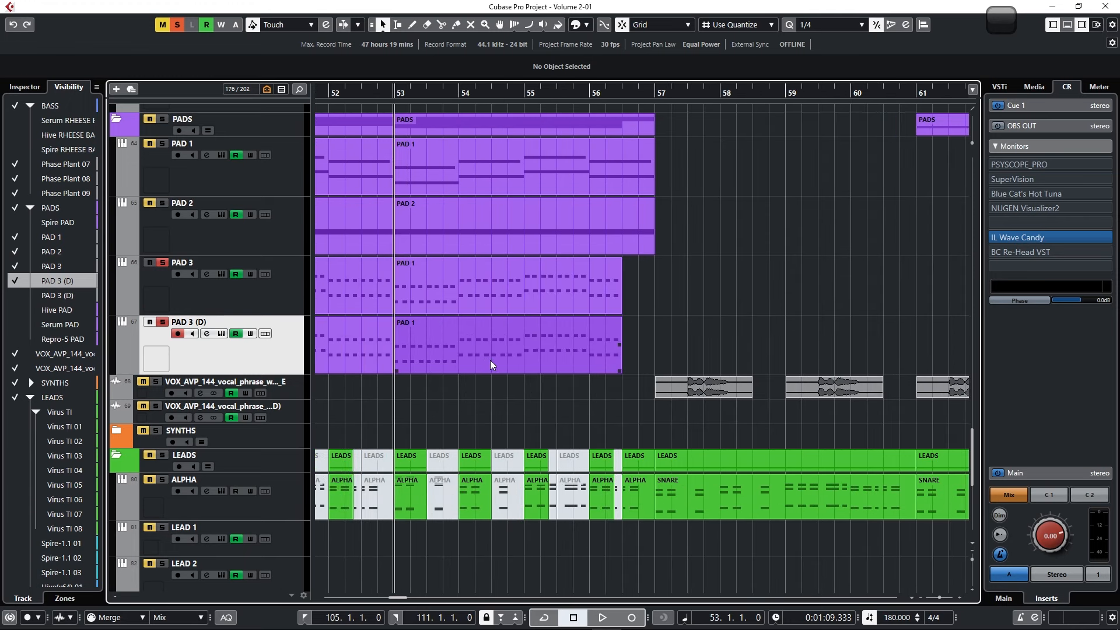
pyautogui.scroll(-7, 491, 365)
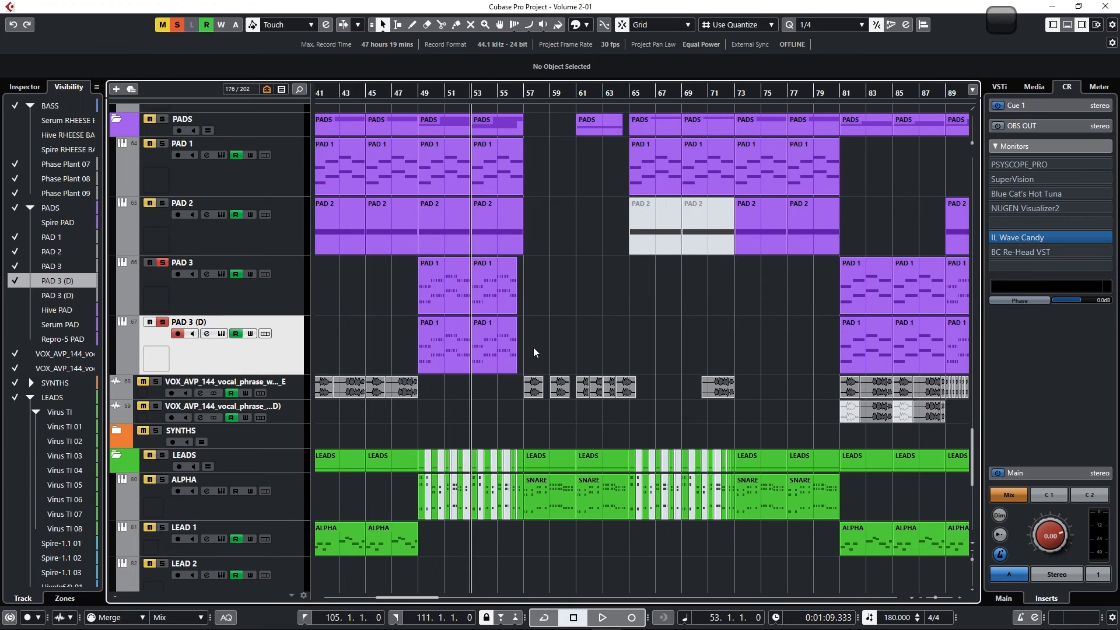
pyautogui.moveTo(534, 352); pyautogui.dragTo(438, 360)
pyautogui.press('Delete')
# - Copy the PAD 2 part at bar 53 onto the duplicated track and shorten it to end at 56.3
pyautogui.click(497, 245)
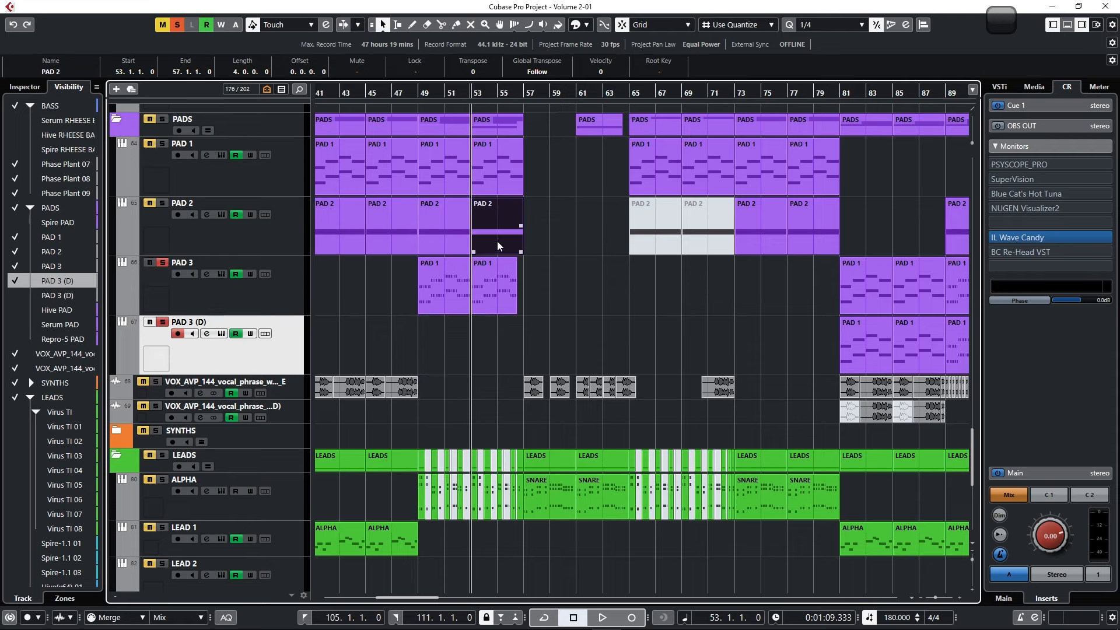
pyautogui.moveTo(496, 250); pyautogui.dragTo(487, 368)
pyautogui.scroll(5, 487, 368)
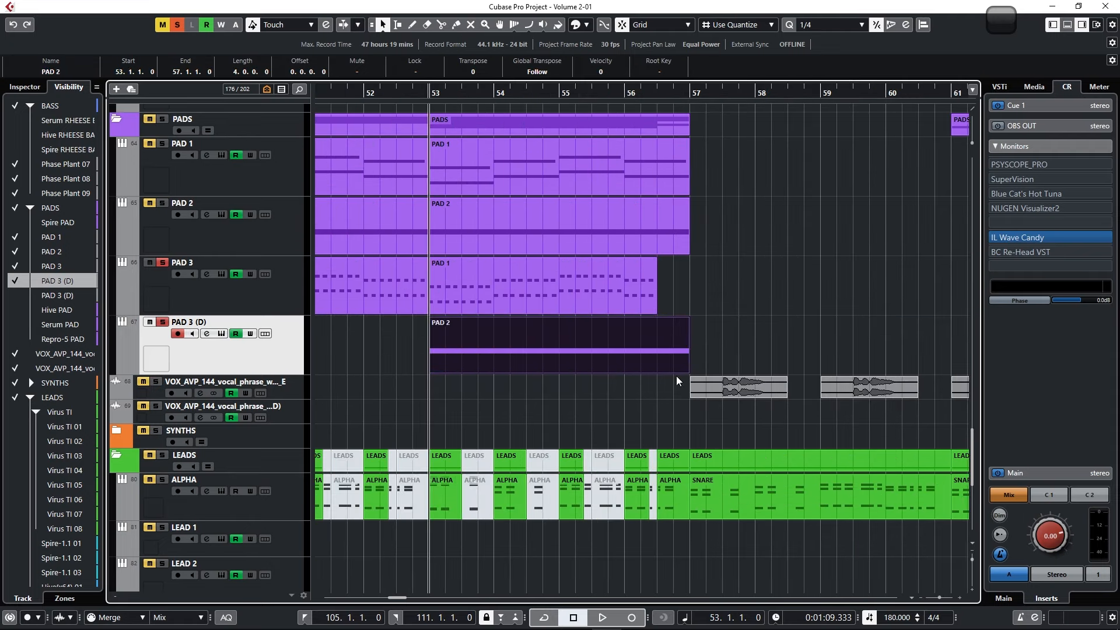
pyautogui.moveTo(683, 369); pyautogui.dragTo(658, 365)
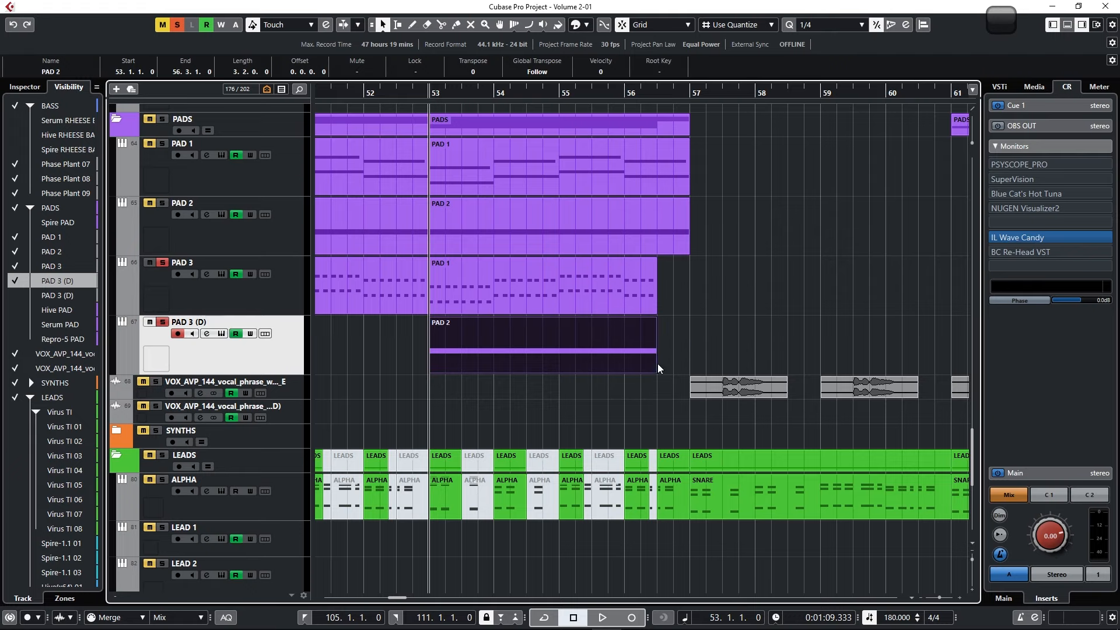
# - Shorten the copied part's E5 note to end at 56.3 and audition the part
pyautogui.doubleClick(651, 368)
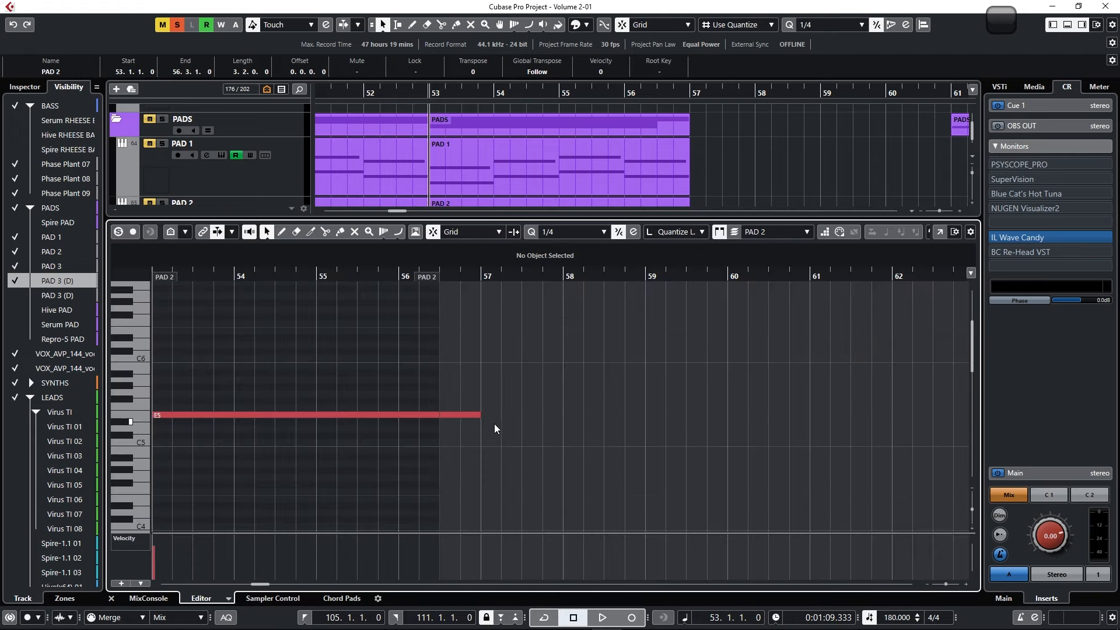
pyautogui.moveTo(480, 414); pyautogui.dragTo(440, 415)
pyautogui.scroll(-2, 741, 149)
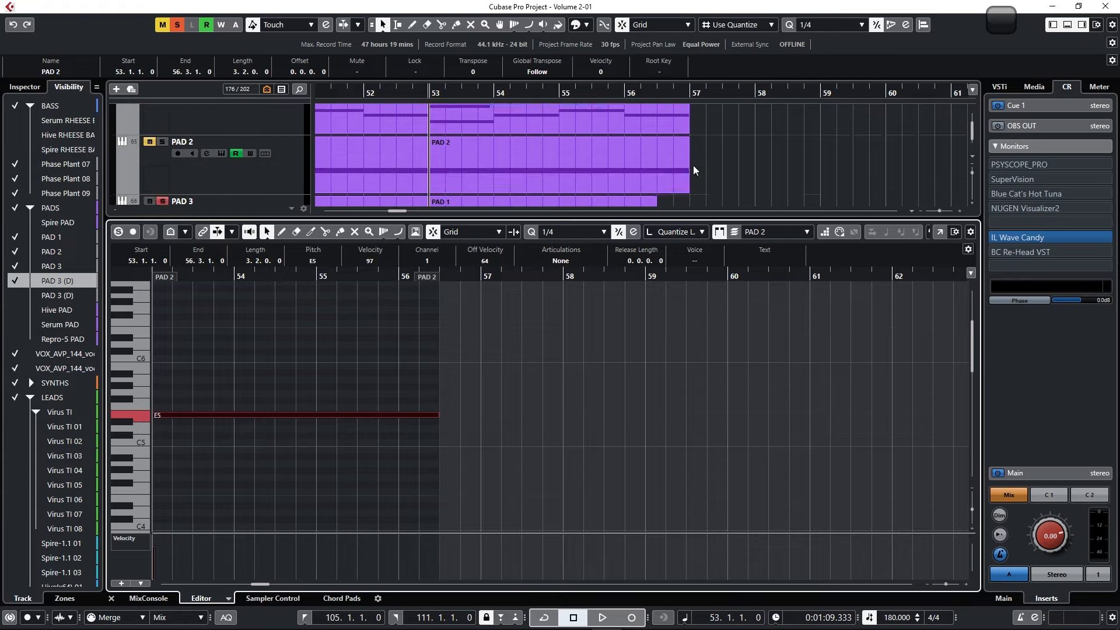
pyautogui.press('space')
pyautogui.scroll(-2, 741, 148)
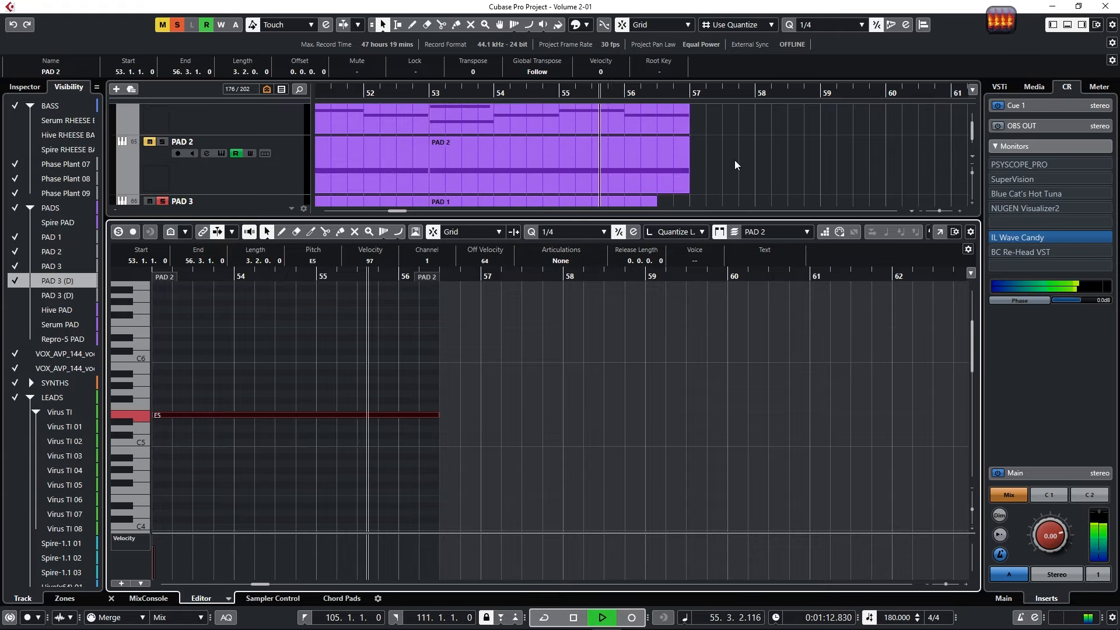
pyautogui.press('space')
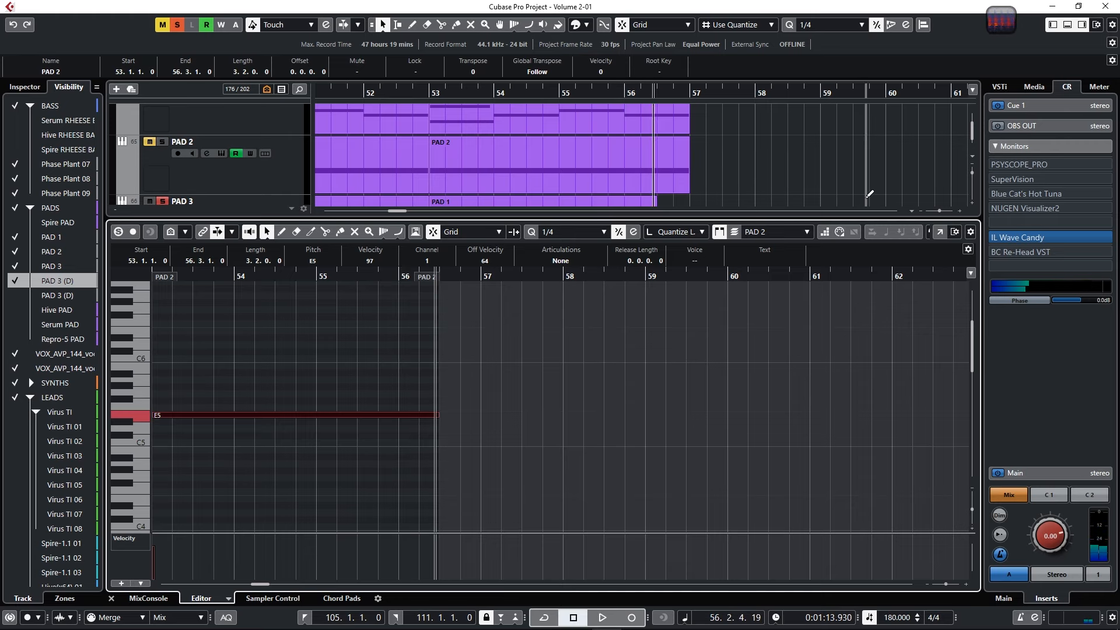
# - Return the playhead to bar 53 and check the duplicated track's Phase Plant patch
pyautogui.hotkey('ctrl', 'alt', 'b')
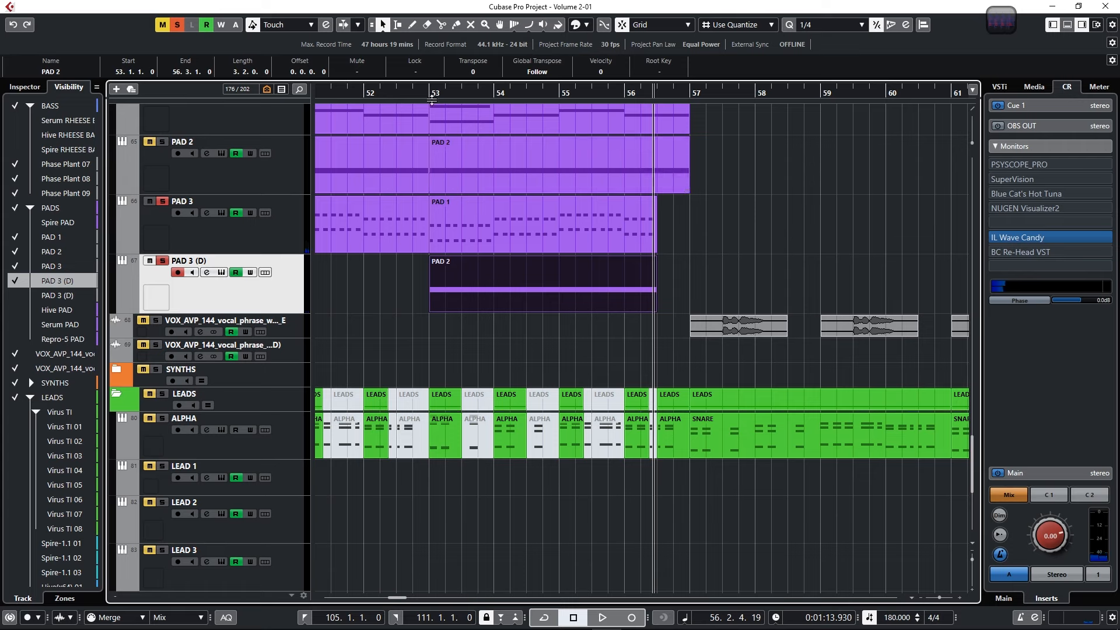
pyautogui.click(432, 93)
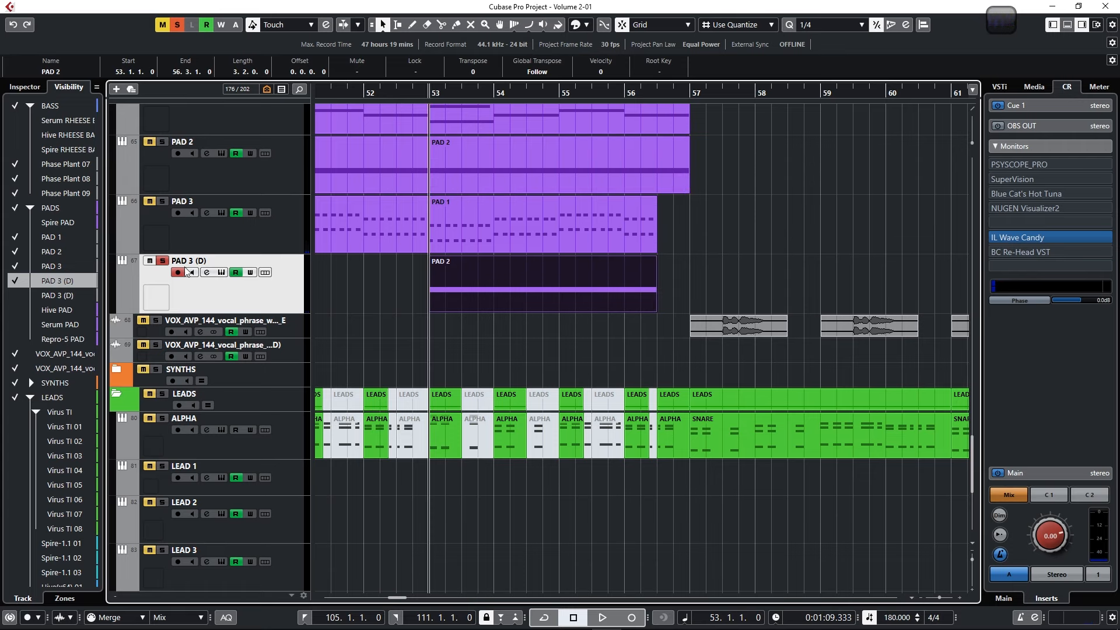
pyautogui.click(222, 272)
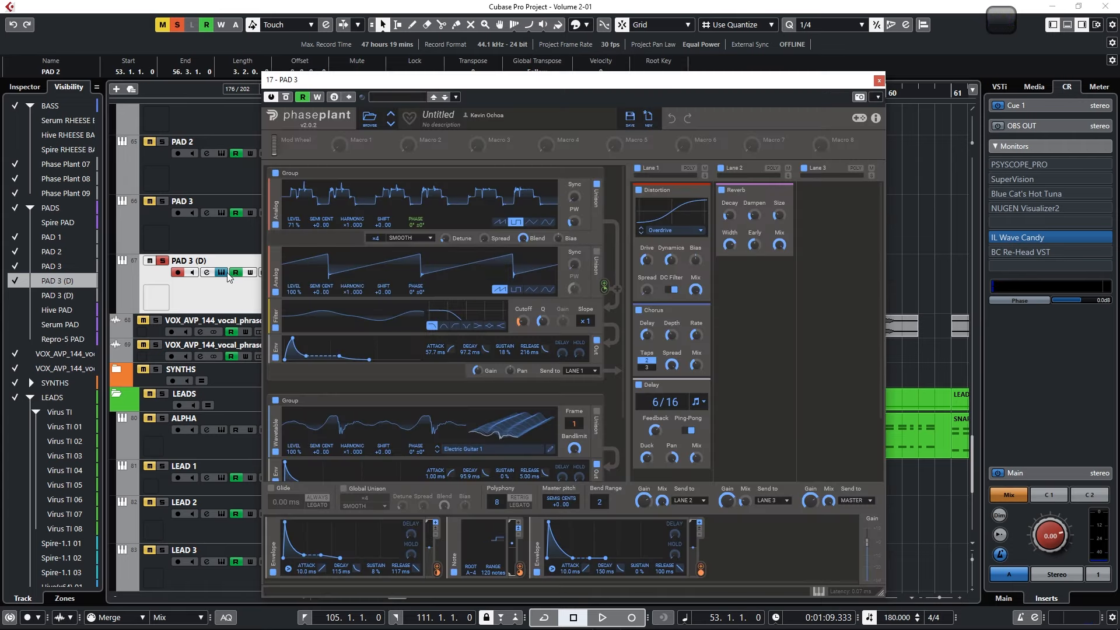
pyautogui.click(881, 81)
# - Transpose the copied part's long E5 note down two octaves to E3
pyautogui.hotkey('ctrl', 'alt', 'b')
pyautogui.click(302, 466)
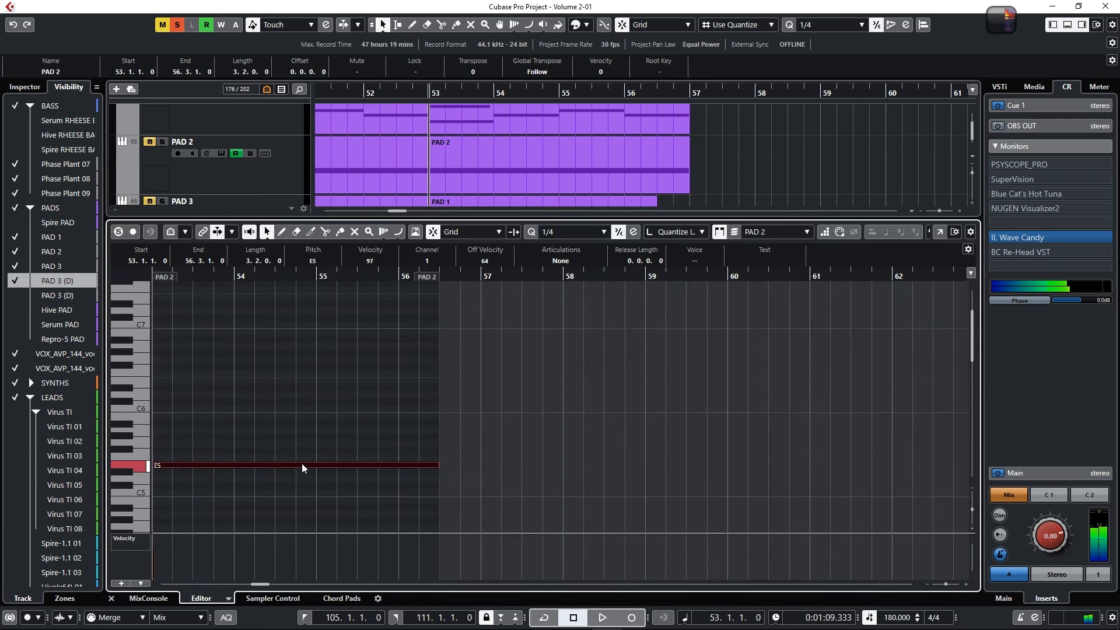
pyautogui.hotkey('shift', 'Down')
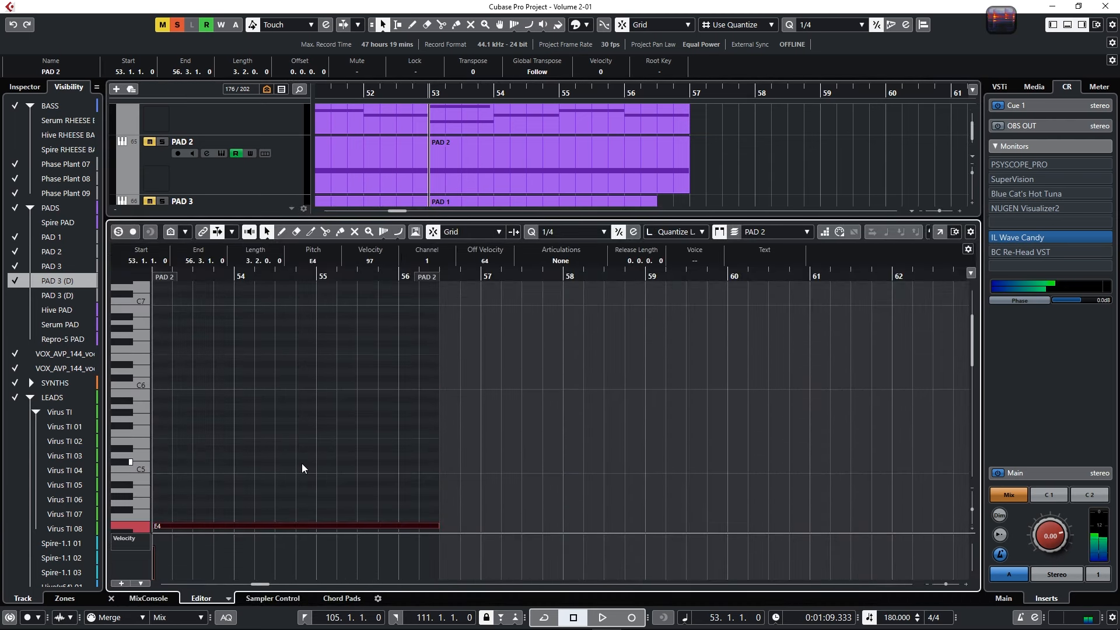
pyautogui.hotkey('shift', 'Down')
# - Audition the transposed note from bar 53 and close the key editor to show the full arrangement
pyautogui.press('space')
pyautogui.scroll(1, 303, 469)
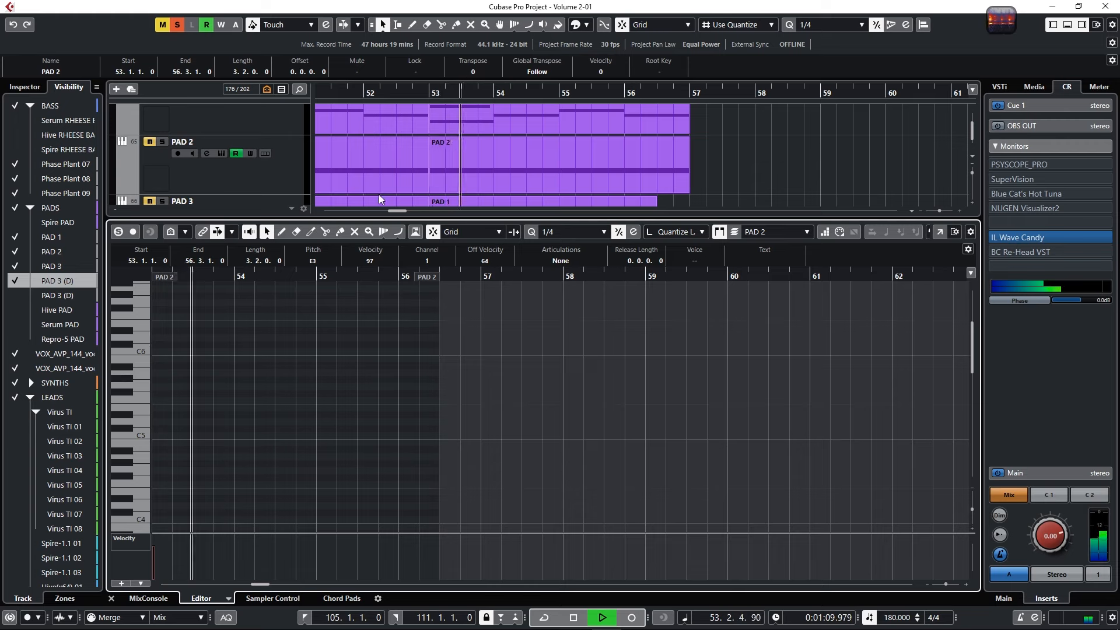
pyautogui.scroll(-2, 453, 150)
pyautogui.scroll(1, 455, 147)
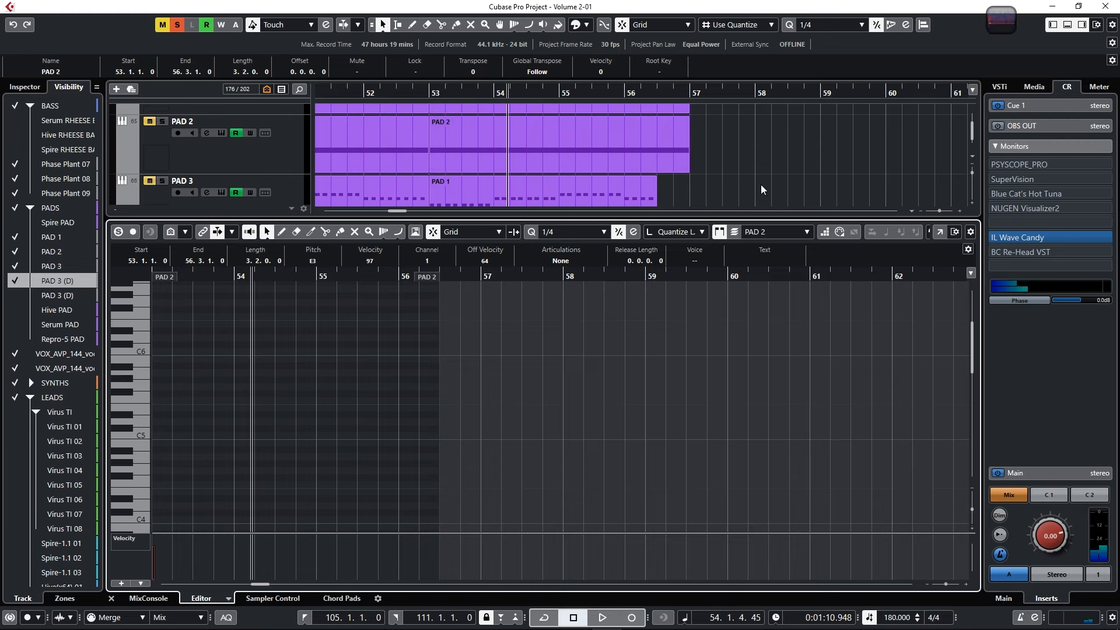
pyautogui.hotkey('ctrl', 'alt', 'e')
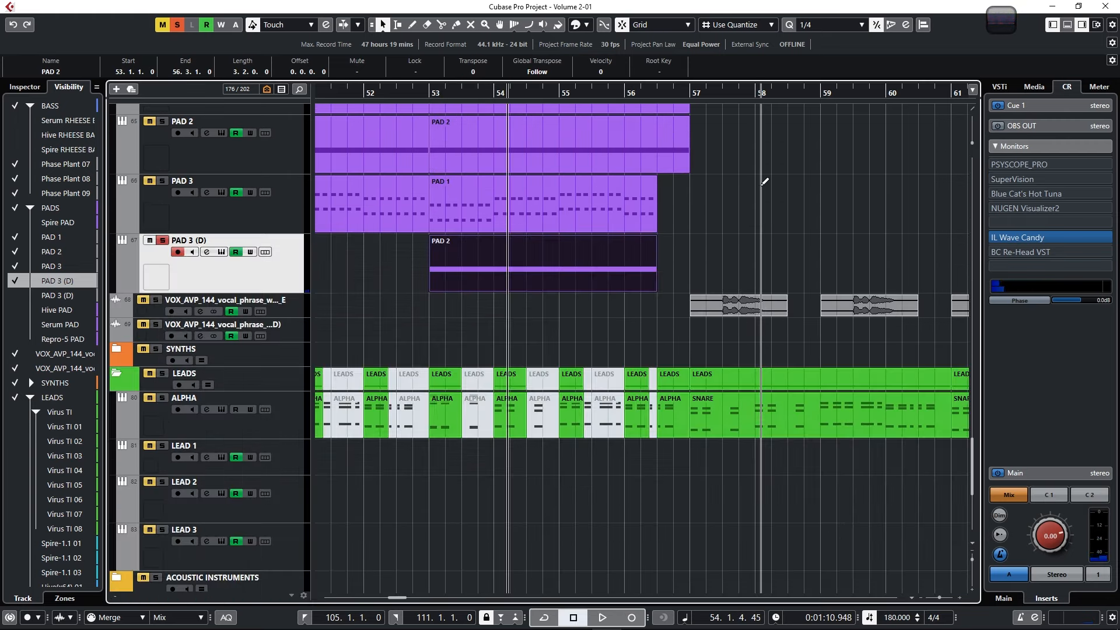
pyautogui.press('space')
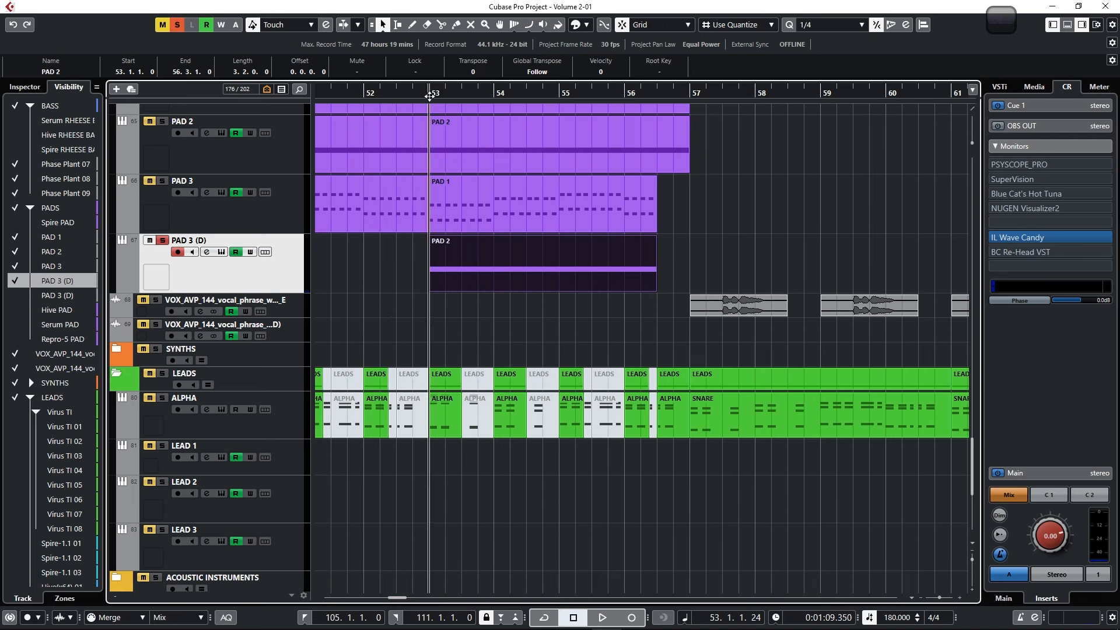
# - Add a Curve modulator to the duplicated PAD 3 track's Phase Plant patch
pyautogui.click(263, 252)
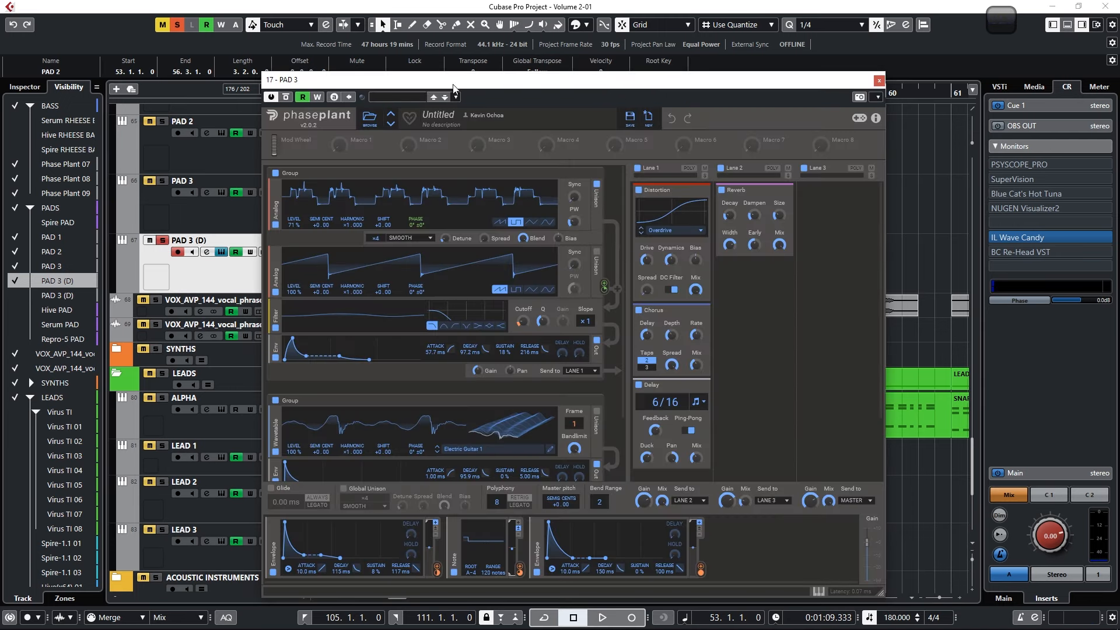
pyautogui.moveTo(451, 84); pyautogui.dragTo(564, 159)
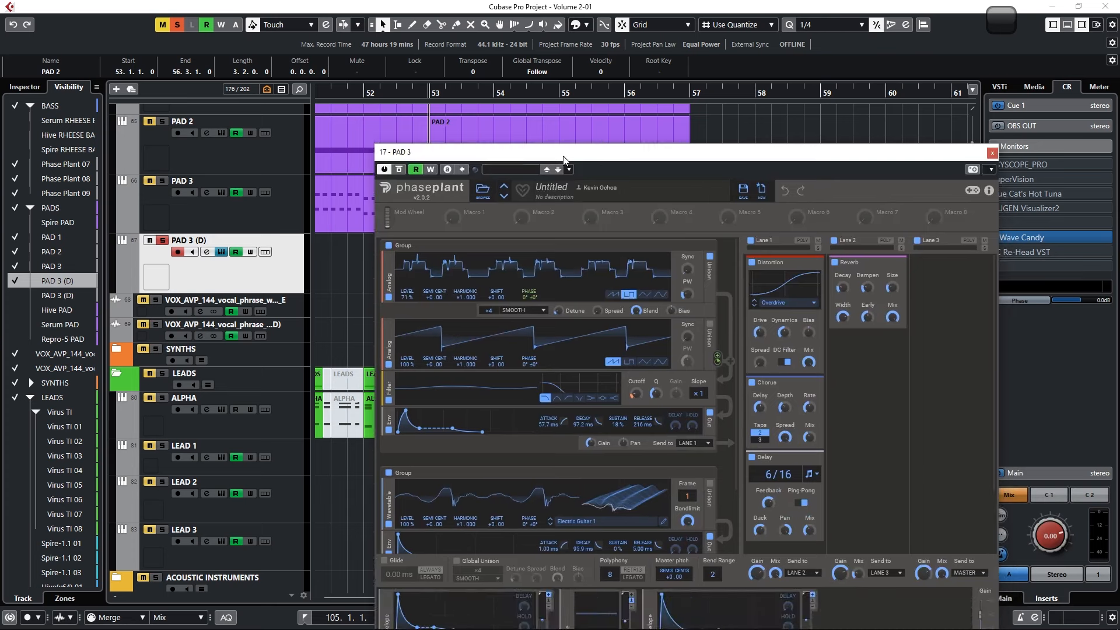
pyautogui.moveTo(485, 153); pyautogui.dragTo(324, 33)
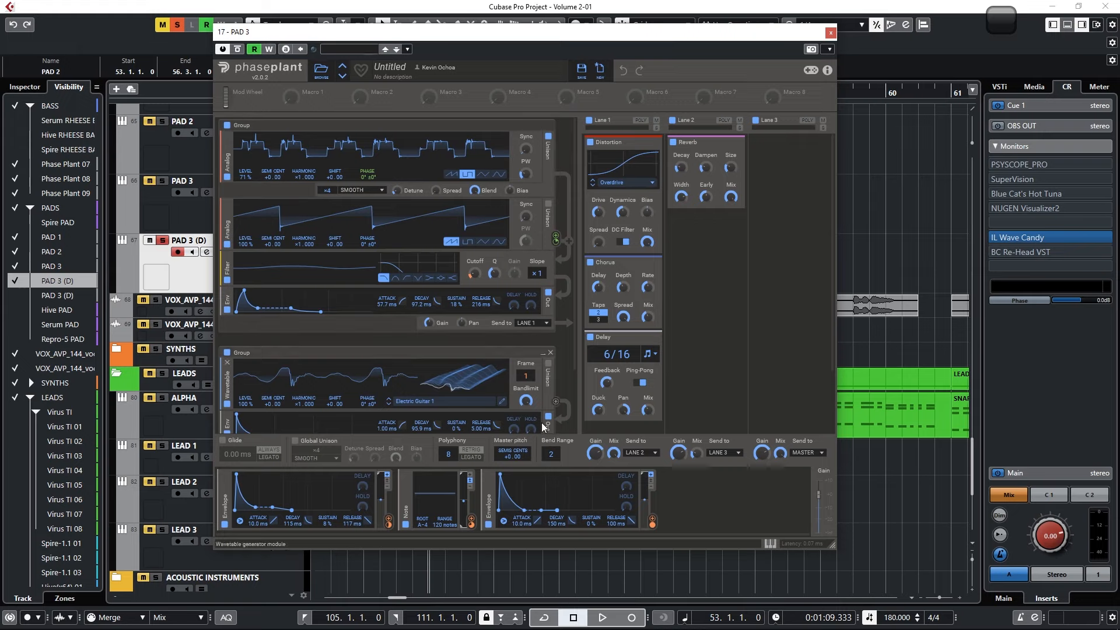
pyautogui.click(671, 490)
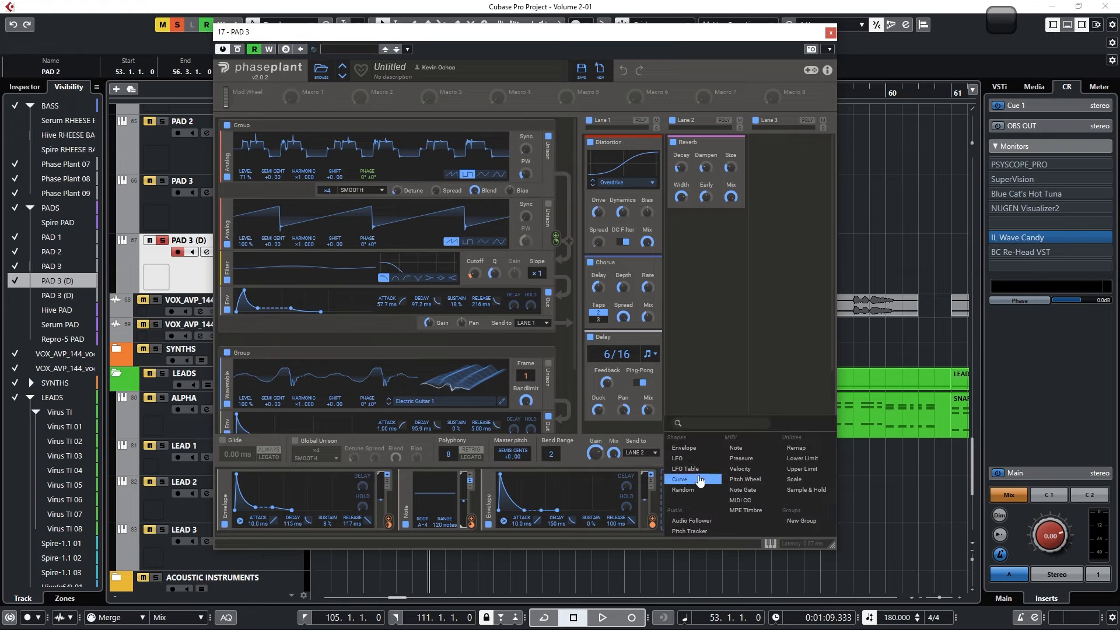
pyautogui.click(699, 480)
pyautogui.moveTo(498, 535); pyautogui.dragTo(697, 534)
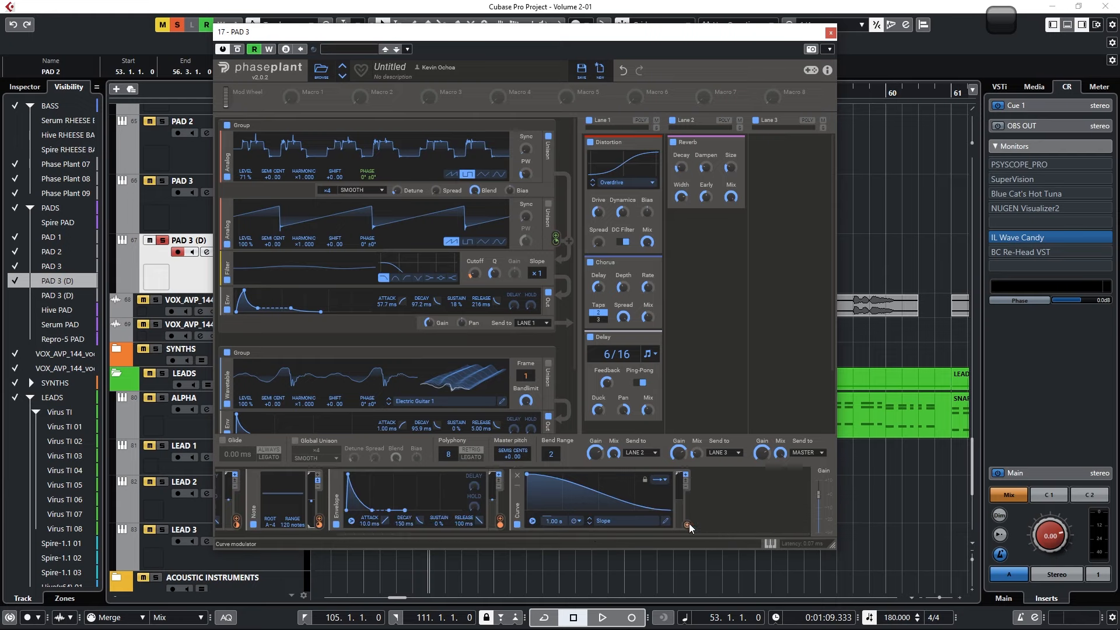
# - Modulate the first Analog oscillator's pitch with the Curve modulator at a depth of 48 semitones
pyautogui.click(688, 526)
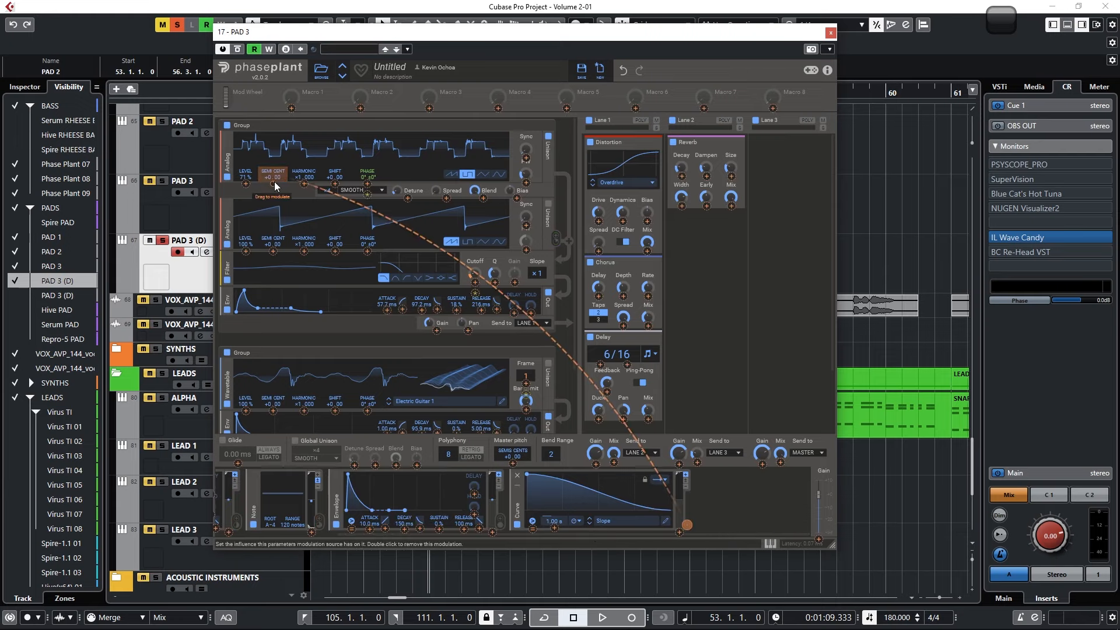
pyautogui.moveTo(274, 183); pyautogui.dragTo(273, 140)
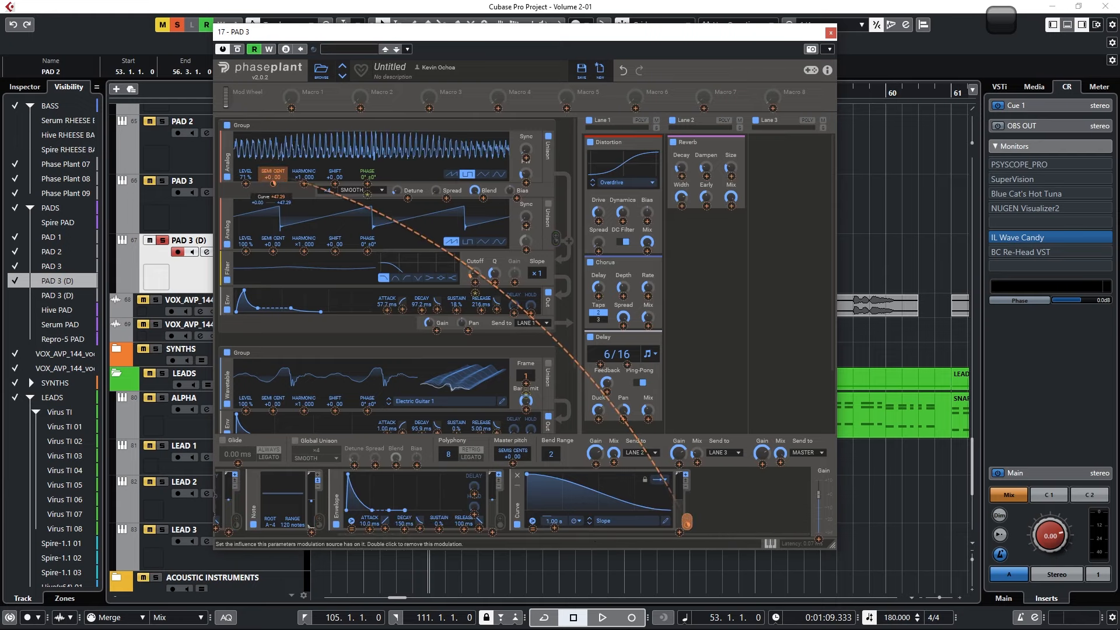
pyautogui.rightClick(273, 183)
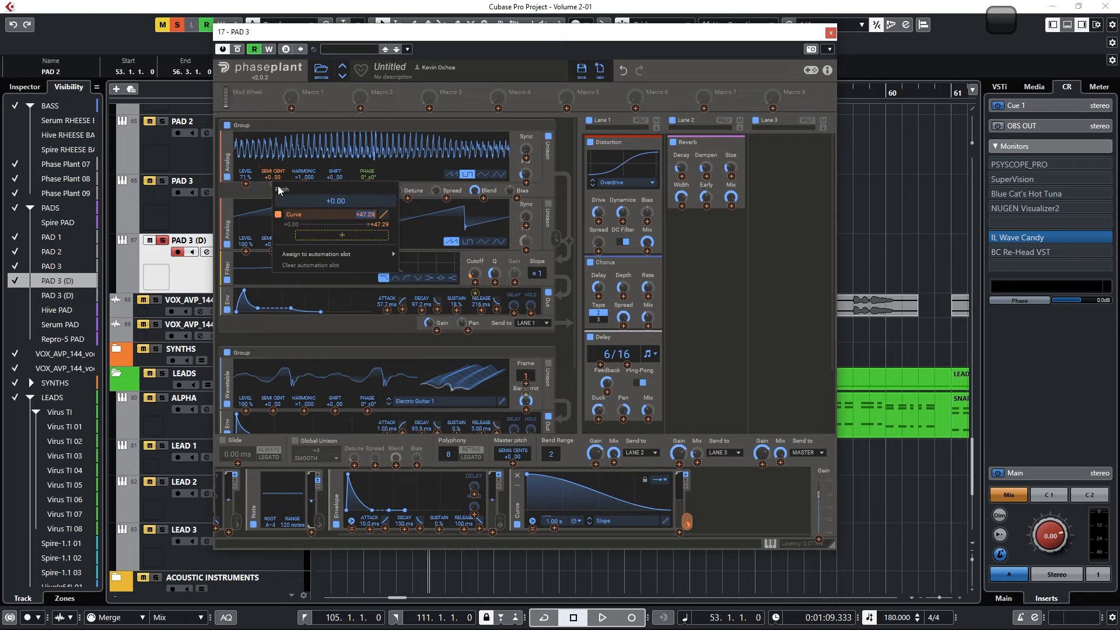
pyautogui.doubleClick(363, 216)
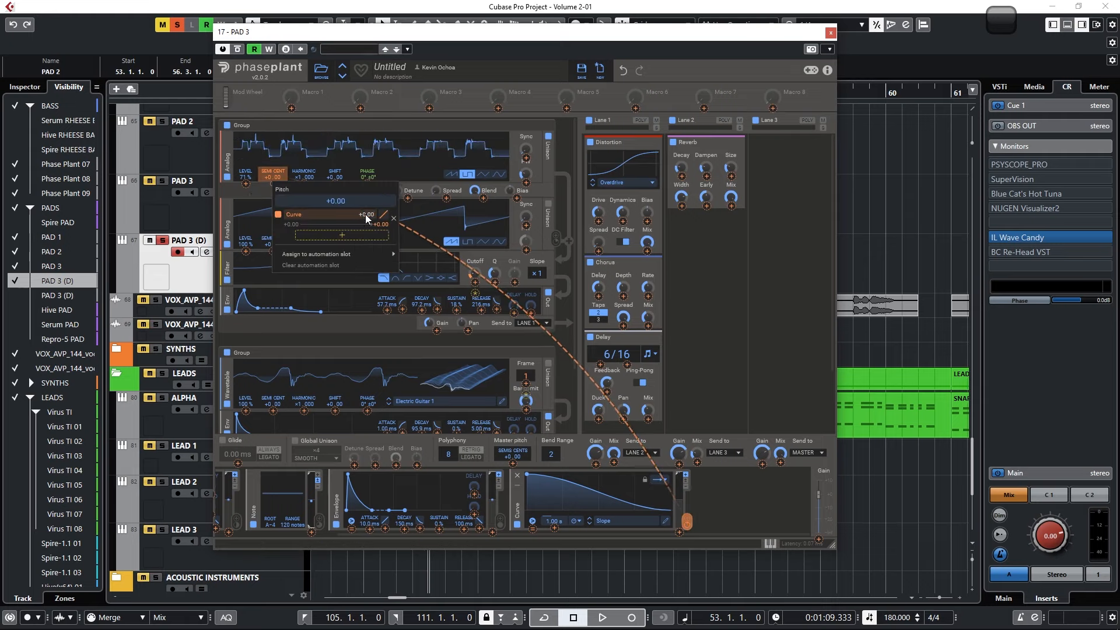
pyautogui.moveTo(365, 216); pyautogui.dragTo(365, 187)
pyautogui.doubleClick(366, 220)
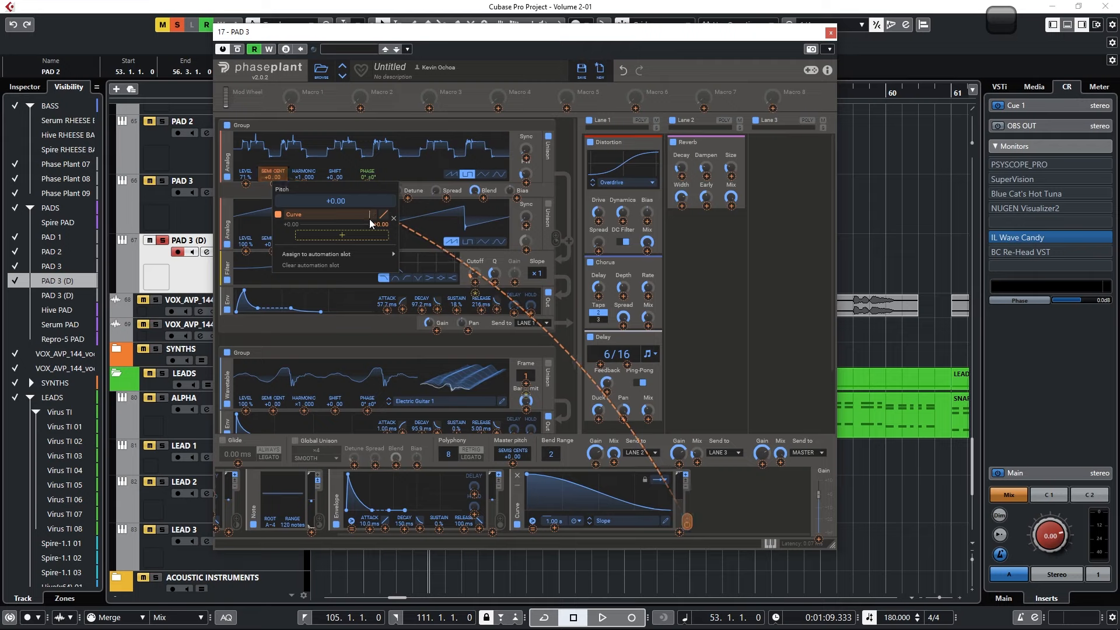
pyautogui.write('4')
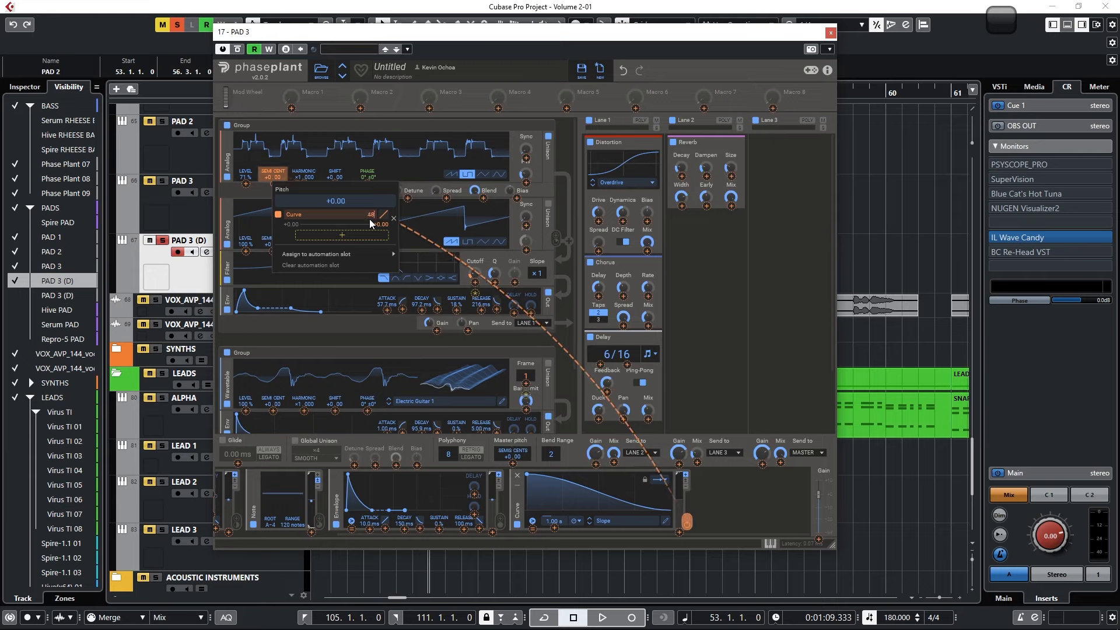
pyautogui.write('8')
pyautogui.press('Return')
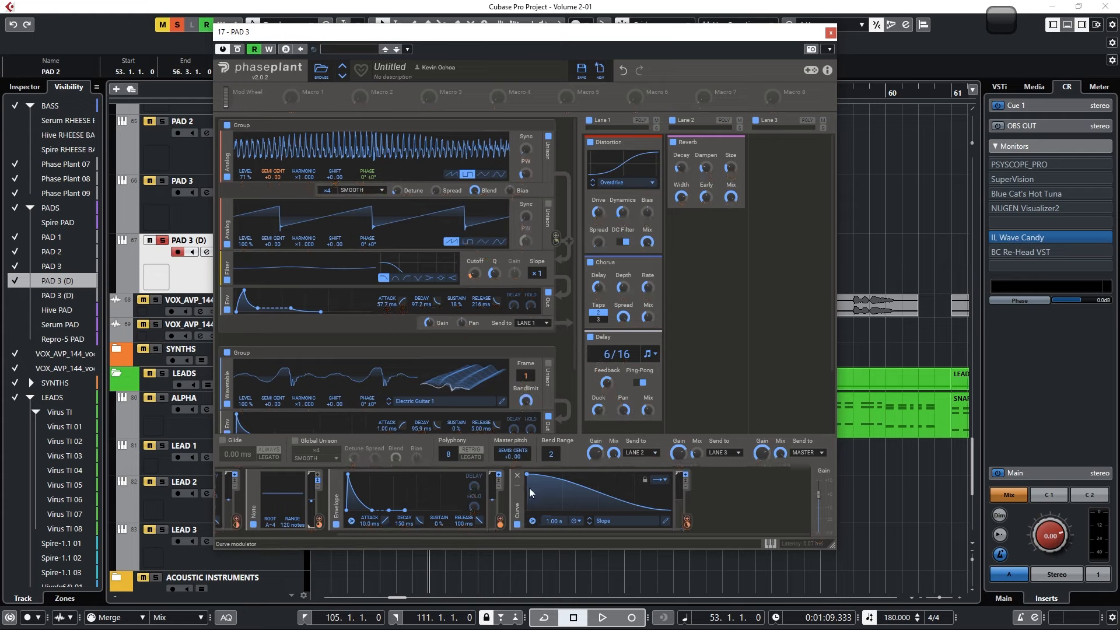
# - Flatten the modulator's curve to 0% and add a zero-level node at about 180 ms
pyautogui.click(665, 525)
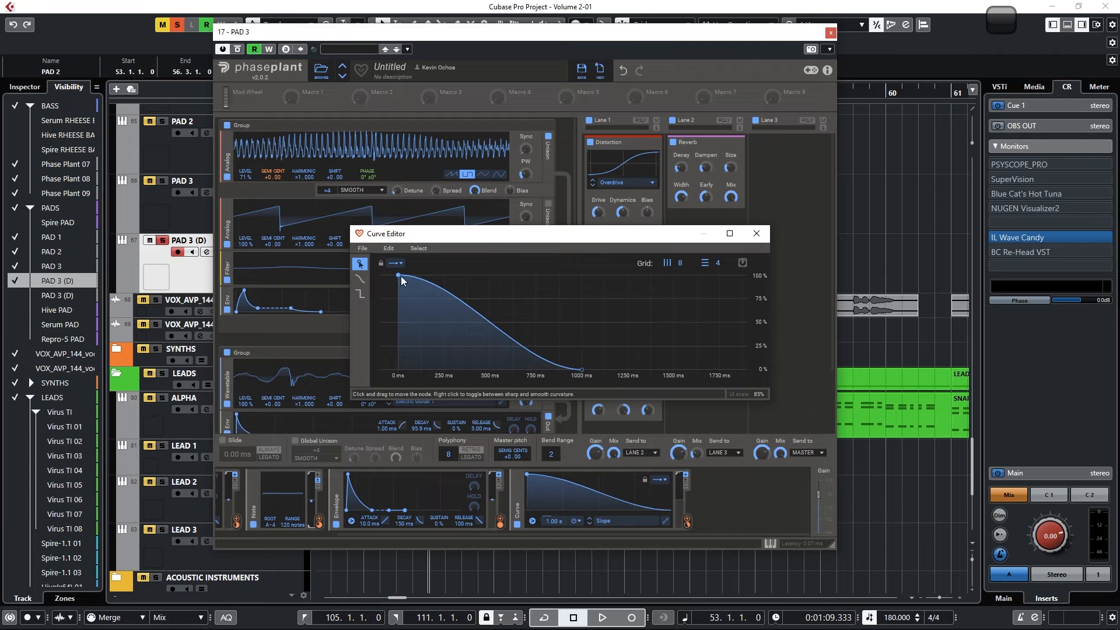
pyautogui.moveTo(399, 277)
pyautogui.mouseDown()
pyautogui.moveTo(402, 363)
pyautogui.moveTo(392, 269)
pyautogui.moveTo(398, 374)
pyautogui.mouseUp()
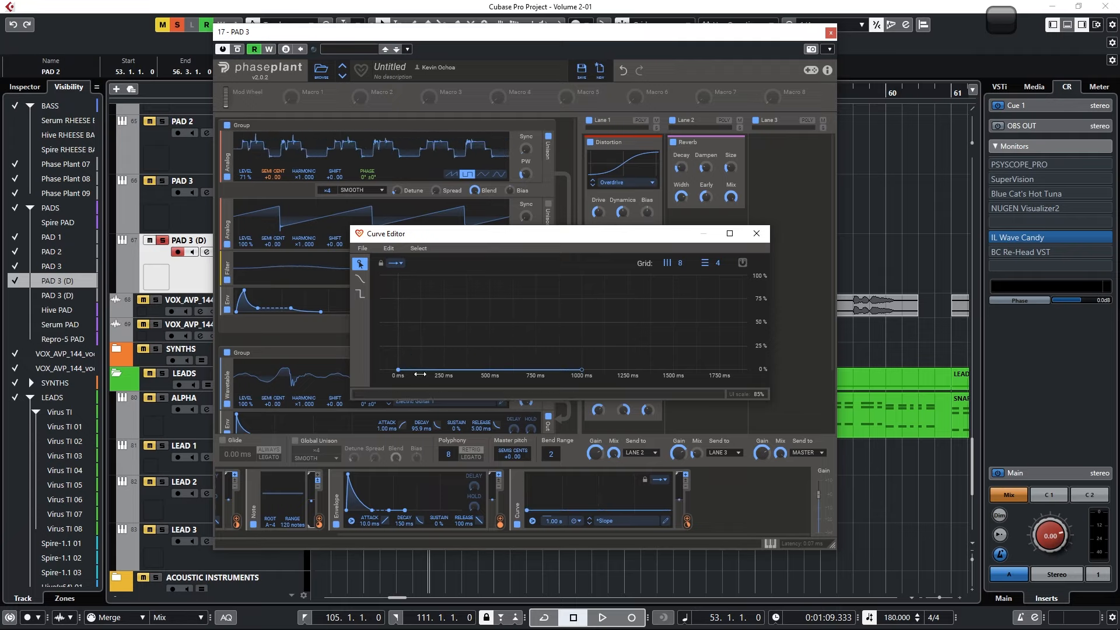
pyautogui.click(427, 344)
pyautogui.moveTo(429, 335); pyautogui.dragTo(433, 417)
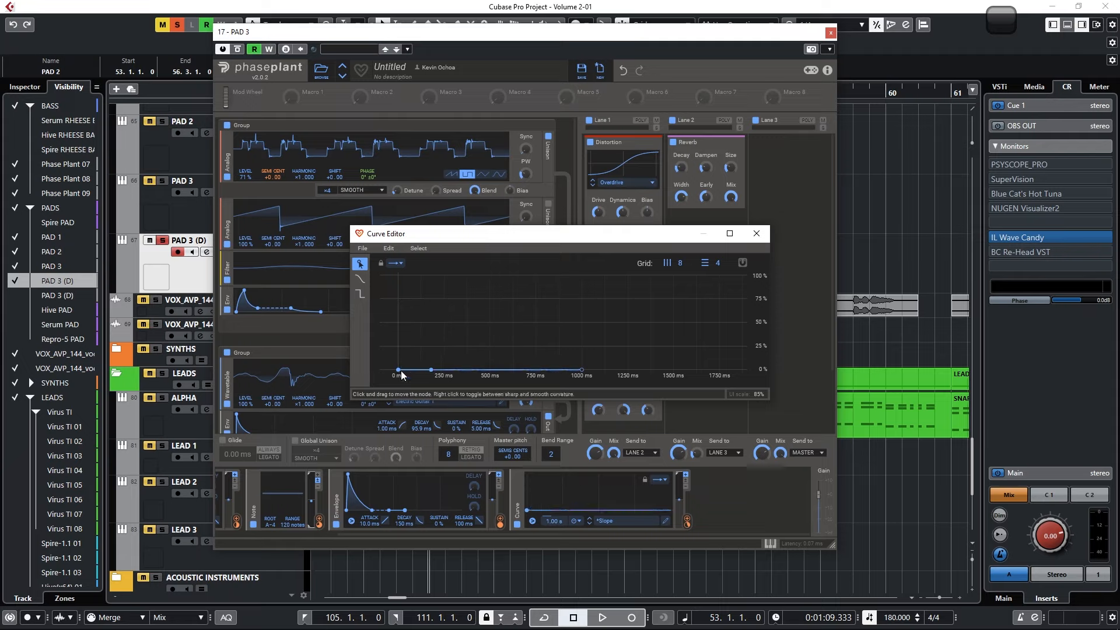
pyautogui.moveTo(399, 370)
pyautogui.mouseDown()
pyautogui.moveTo(399, 279)
pyautogui.moveTo(384, 387)
pyautogui.moveTo(395, 277)
pyautogui.moveTo(399, 374)
pyautogui.mouseUp()
# - Switch the Curve modulator to tempo sync and set its rate to 56/32
pyautogui.click(577, 521)
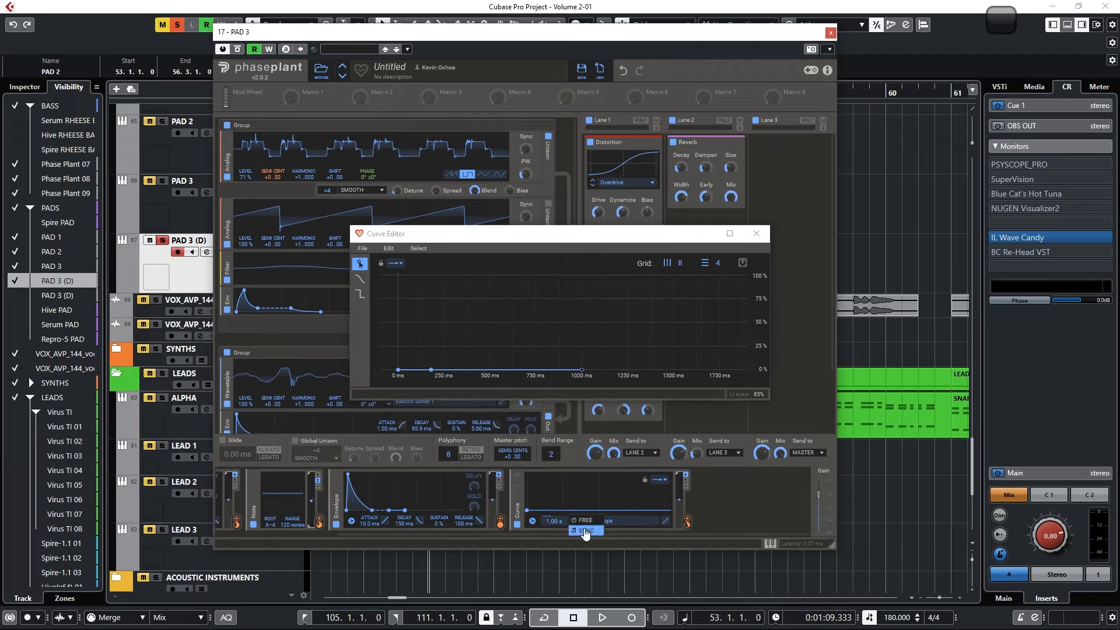
pyautogui.click(585, 531)
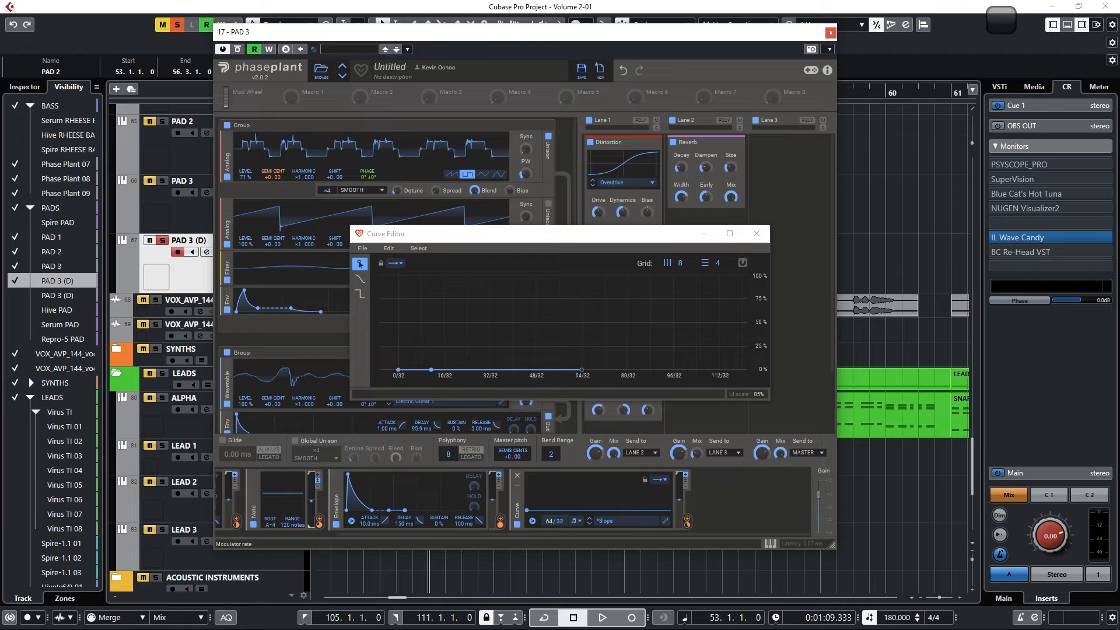
pyautogui.moveTo(550, 521); pyautogui.dragTo(550, 528)
pyautogui.moveTo(551, 521); pyautogui.dragTo(550, 523)
# - In the maximized curve editor, raise the start node to 100% and shape a first peak of about 25% near 15/32
pyautogui.moveTo(780, 37)
pyautogui.mouseDown()
pyautogui.moveTo(778, 64)
pyautogui.moveTo(563, 323)
pyautogui.moveTo(772, 44)
pyautogui.mouseUp()
pyautogui.click(643, 282)
pyautogui.click(684, 524)
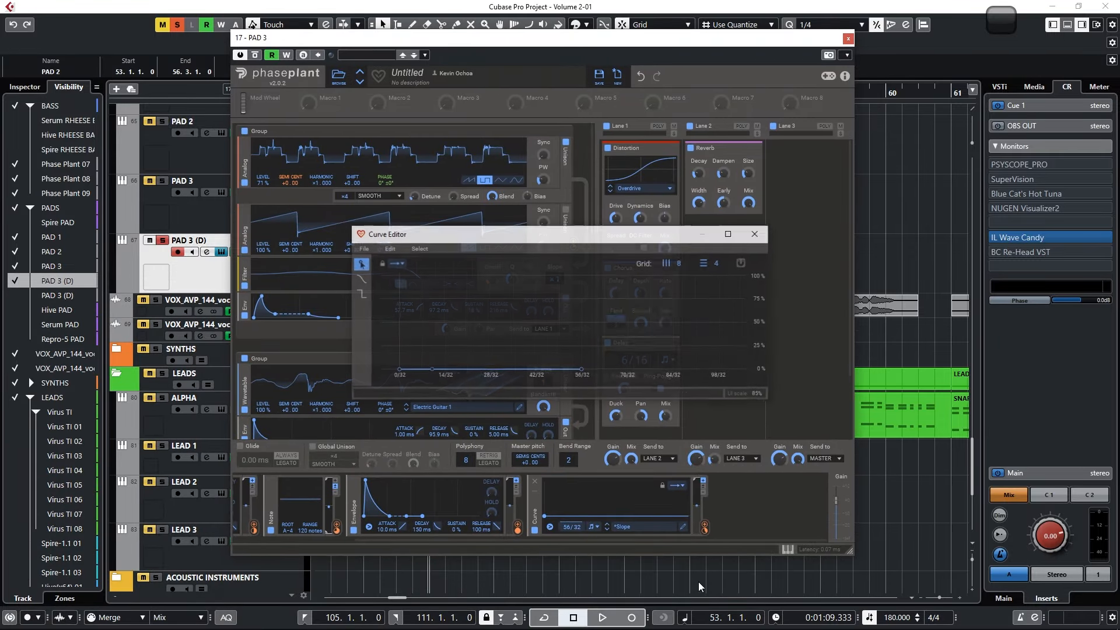
pyautogui.click(730, 231)
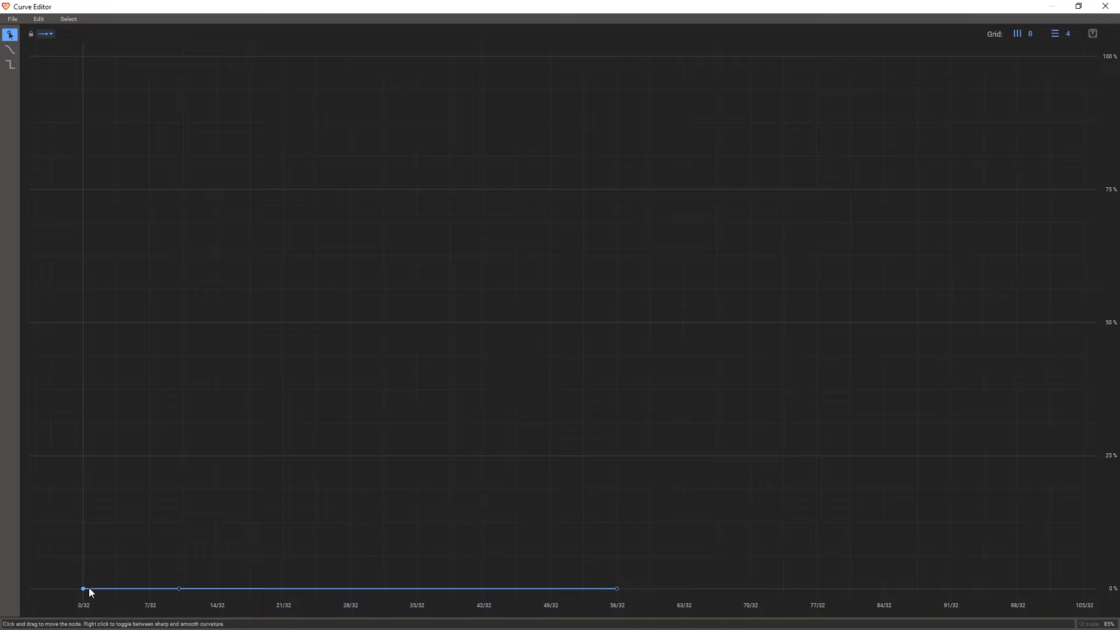
pyautogui.moveTo(85, 589); pyautogui.dragTo(84, 56)
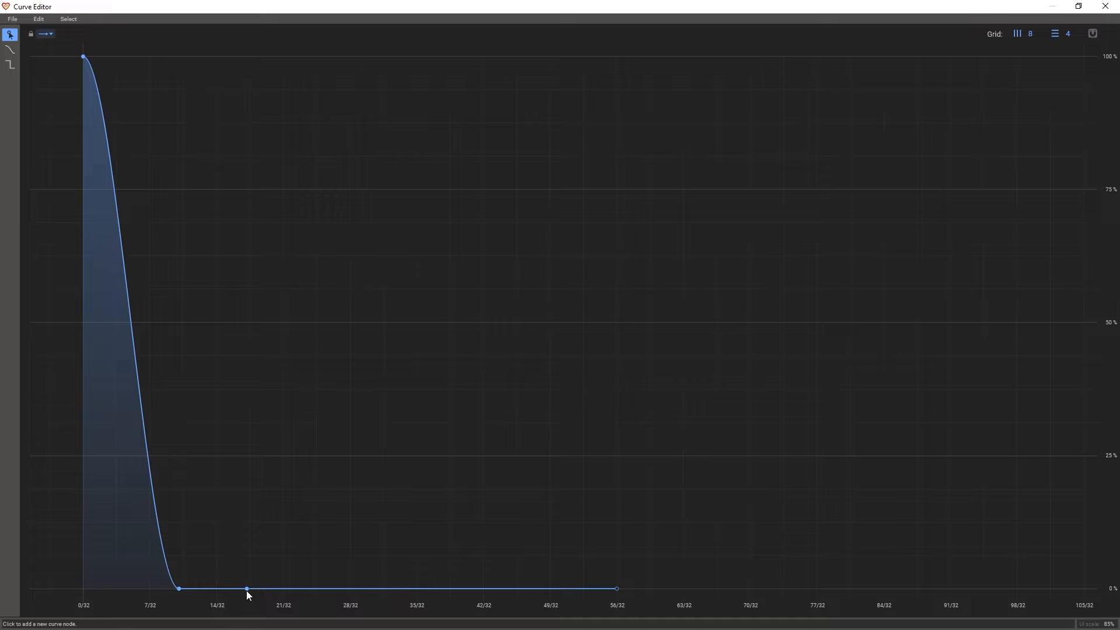
pyautogui.moveTo(224, 589); pyautogui.dragTo(222, 462)
pyautogui.moveTo(237, 588); pyautogui.dragTo(259, 593)
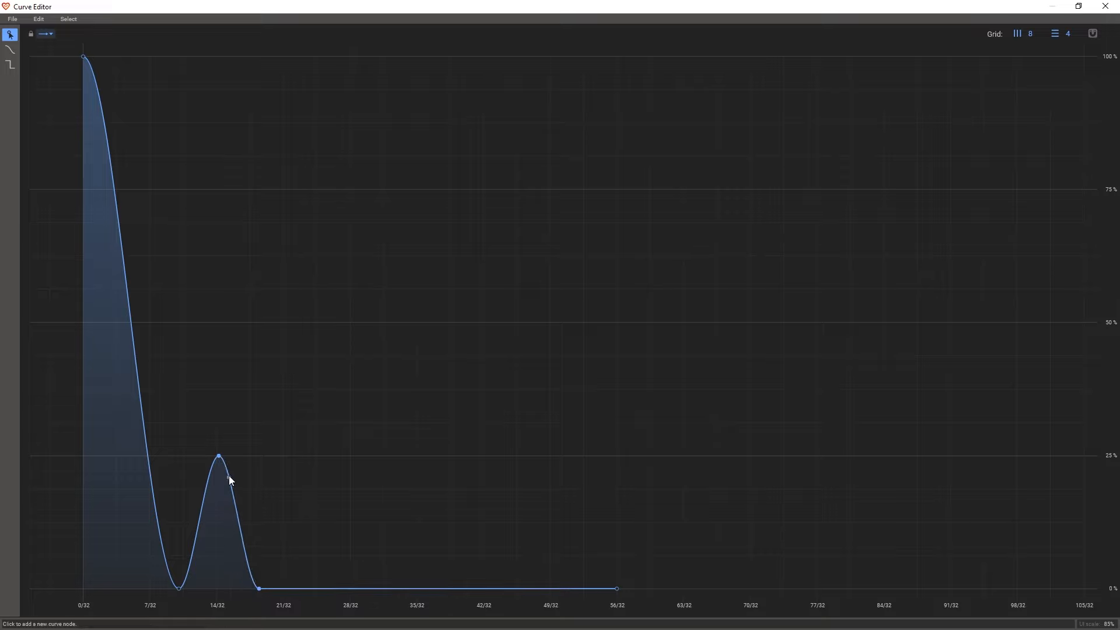
pyautogui.moveTo(218, 456); pyautogui.dragTo(226, 458)
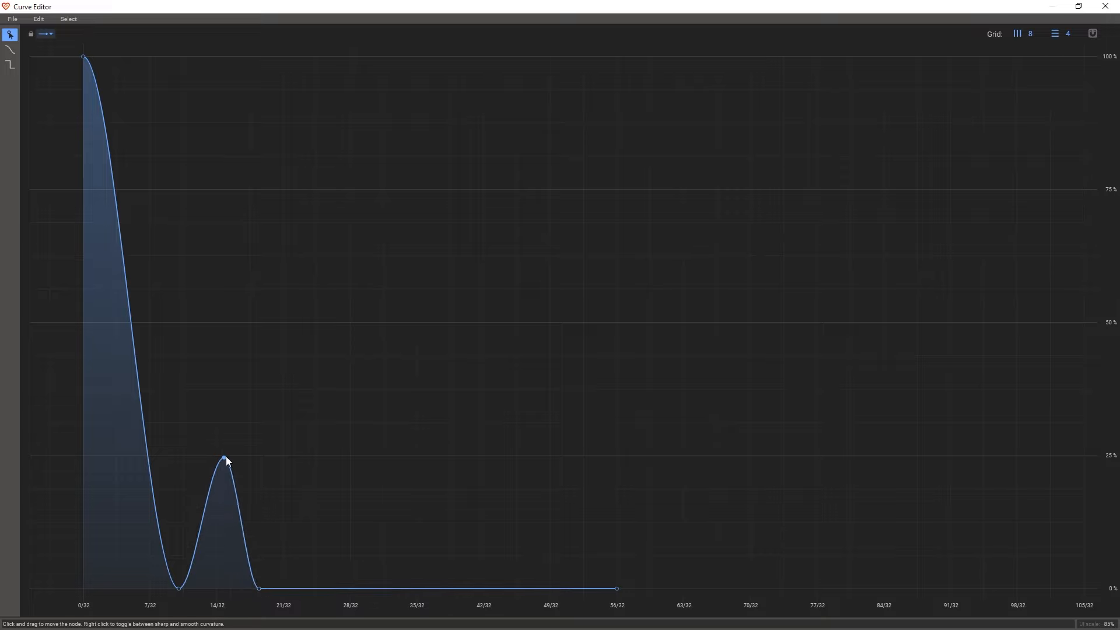
# - Shape a second peak of about 26% near 28/32, falling to 0% near 32/32, and raise the end node to 100%
pyautogui.moveTo(362, 589); pyautogui.dragTo(354, 449)
pyautogui.click(393, 589)
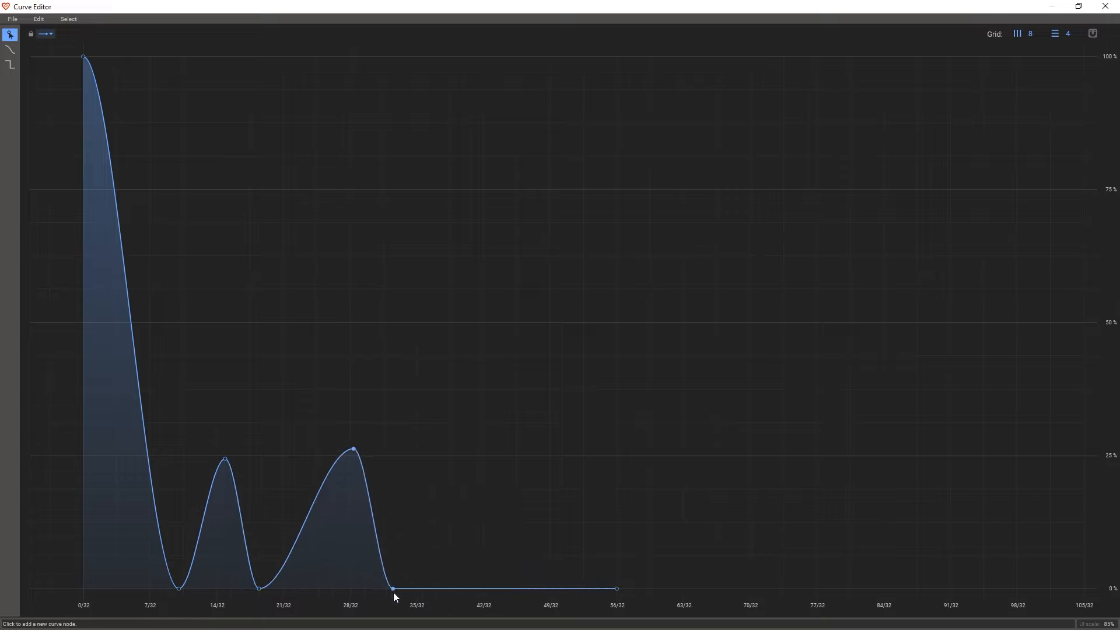
pyautogui.moveTo(393, 593); pyautogui.dragTo(387, 594)
pyautogui.moveTo(618, 590); pyautogui.dragTo(616, 18)
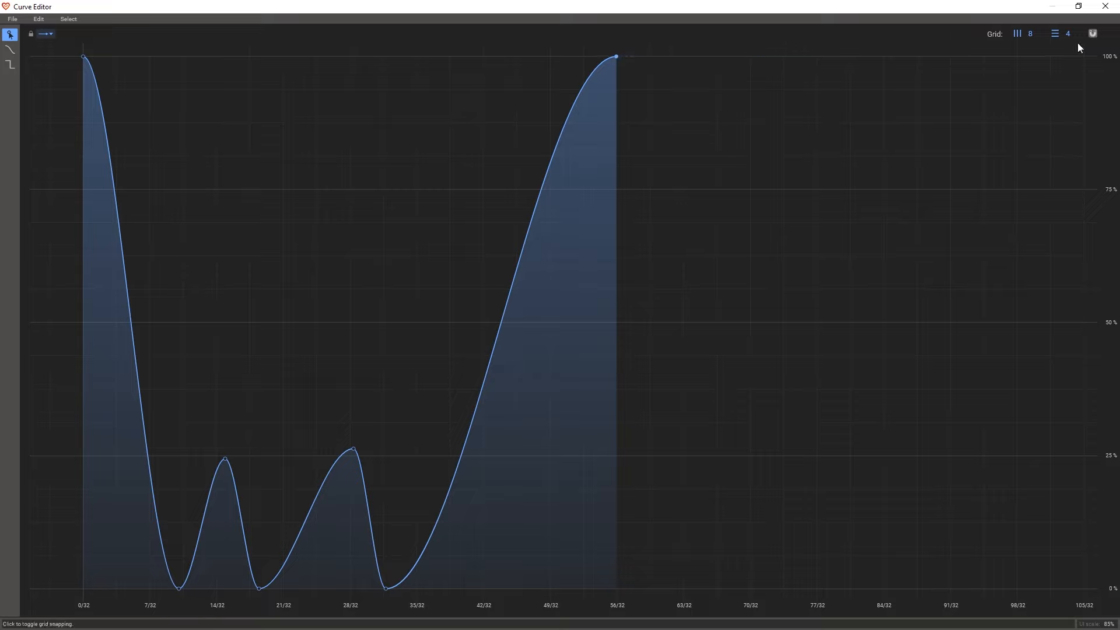
pyautogui.moveTo(619, 57)
pyautogui.mouseDown()
pyautogui.moveTo(616, 39)
pyautogui.moveTo(648, 55)
pyautogui.moveTo(627, 55)
pyautogui.moveTo(653, 53)
pyautogui.moveTo(625, 52)
pyautogui.mouseUp()
# - Turn on snapping with a horizontal grid of 24, then shift the second peak to about 30/32 and its following dip to 35/32
pyautogui.scroll(3, 434, 426)
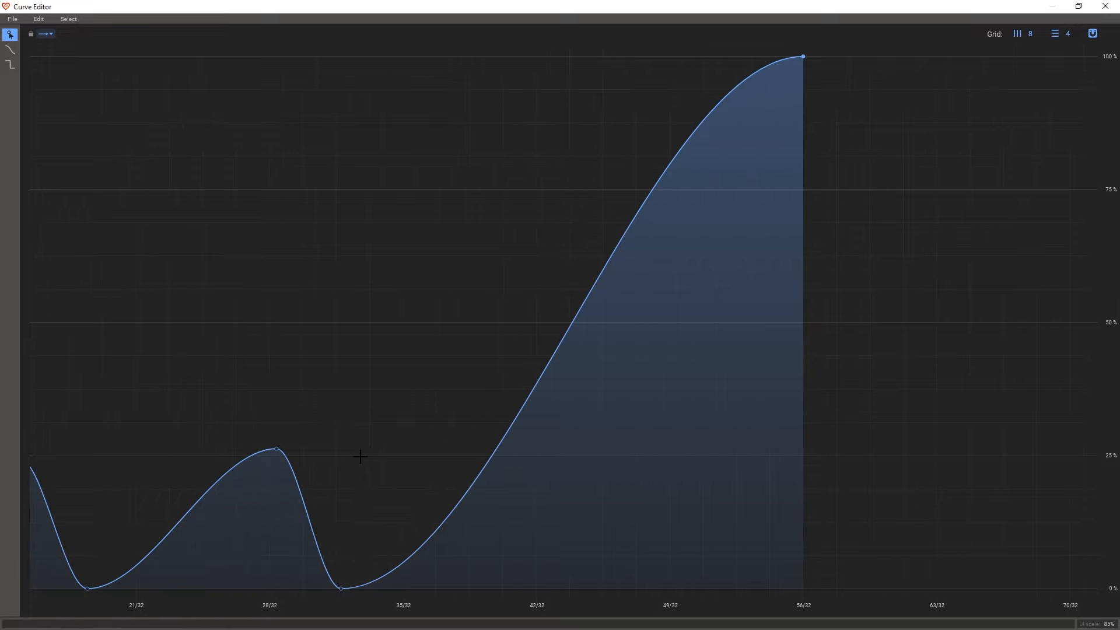
pyautogui.scroll(1, 360, 457)
pyautogui.scroll(-2, 361, 456)
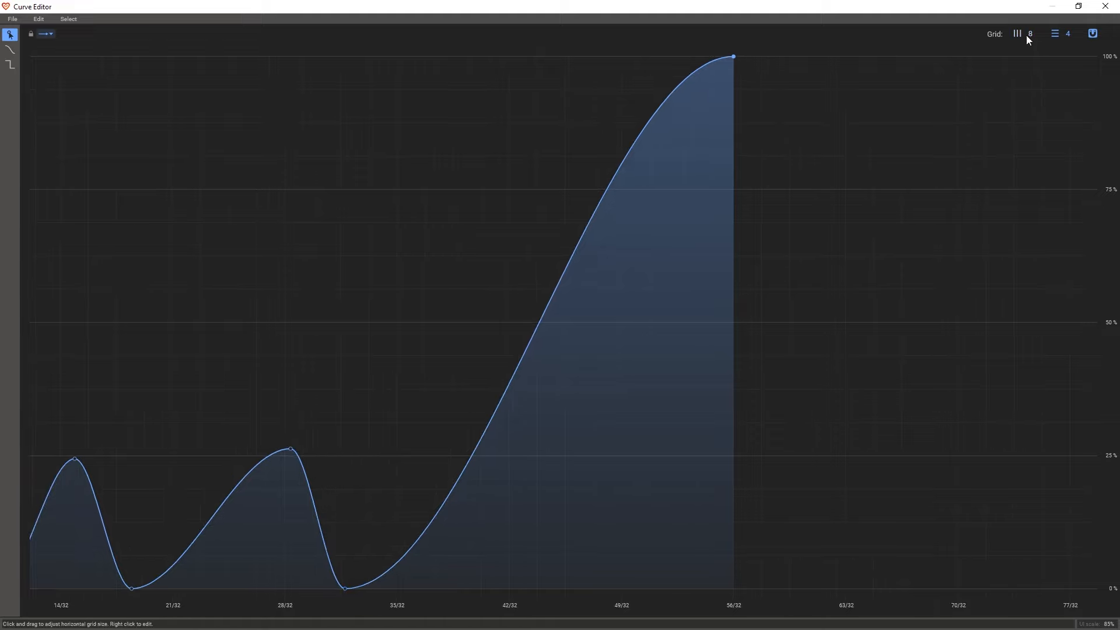
pyautogui.moveTo(1034, 41); pyautogui.dragTo(1024, 7)
pyautogui.moveTo(344, 589); pyautogui.dragTo(418, 599)
pyautogui.moveTo(291, 454); pyautogui.dragTo(372, 451)
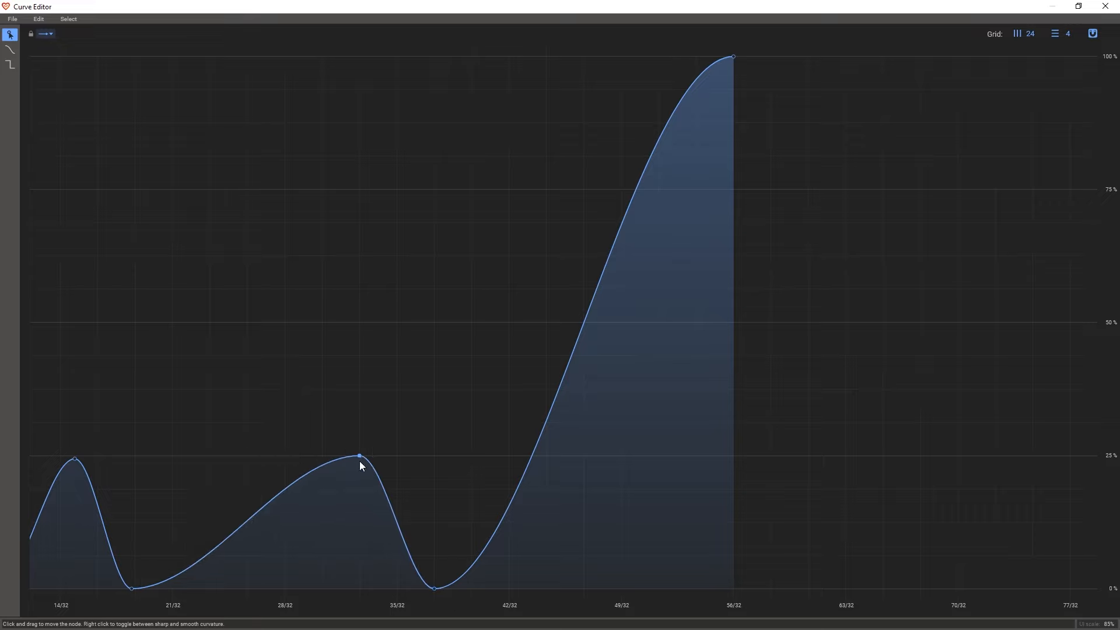
pyautogui.moveTo(352, 462); pyautogui.dragTo(315, 461)
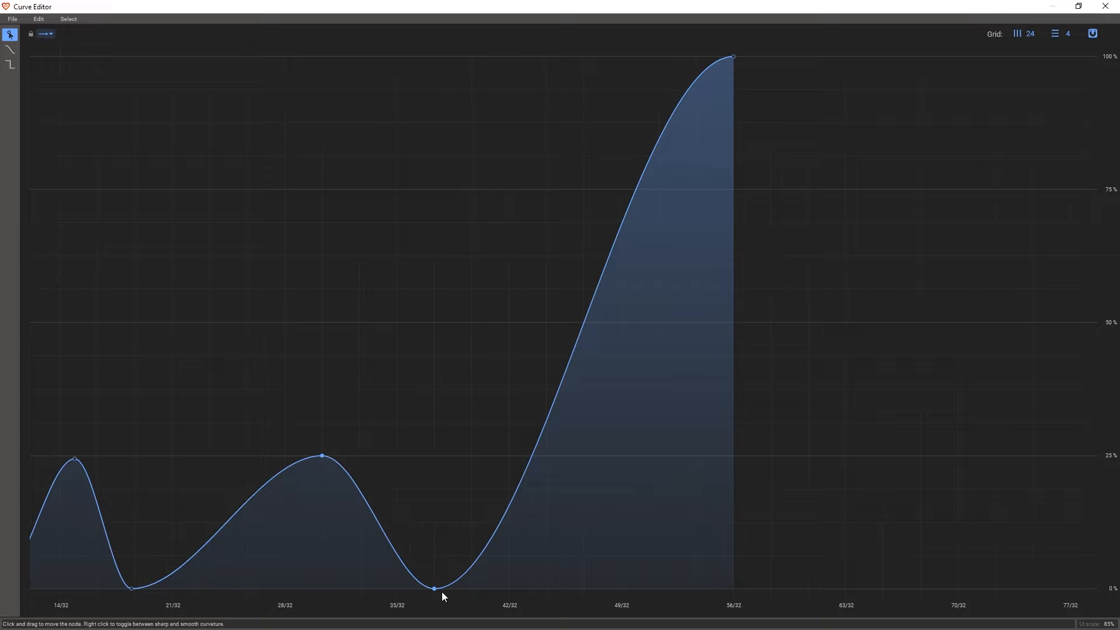
pyautogui.moveTo(436, 590); pyautogui.dragTo(390, 592)
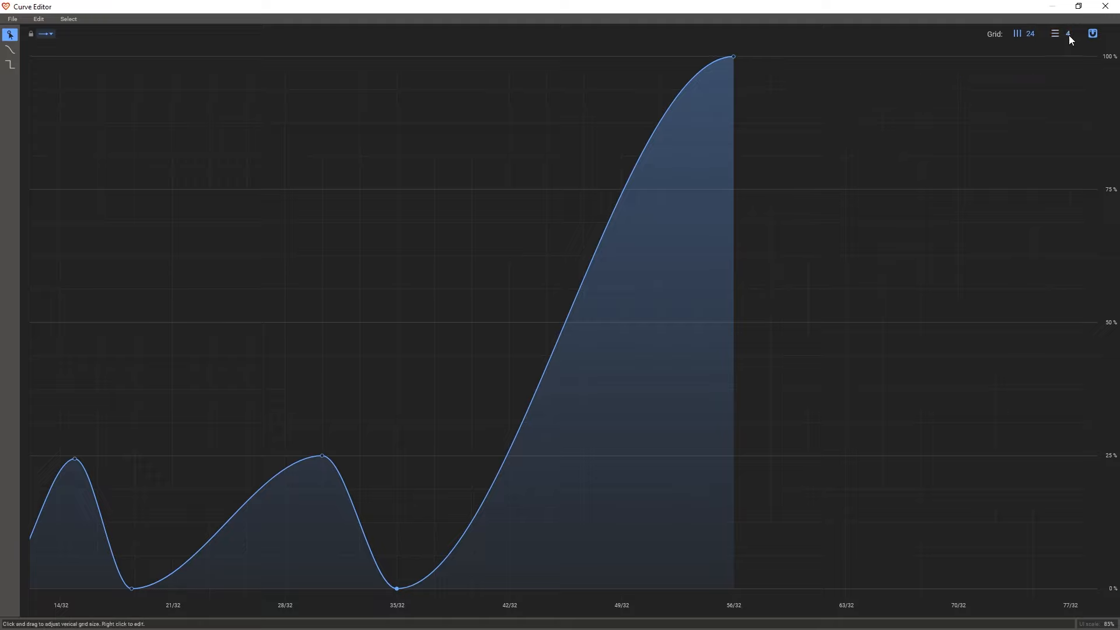
# - Set the vertical grid to 64 and raise the curve's second peak to about 48%
pyautogui.moveTo(1069, 35); pyautogui.dragTo(1073, 13)
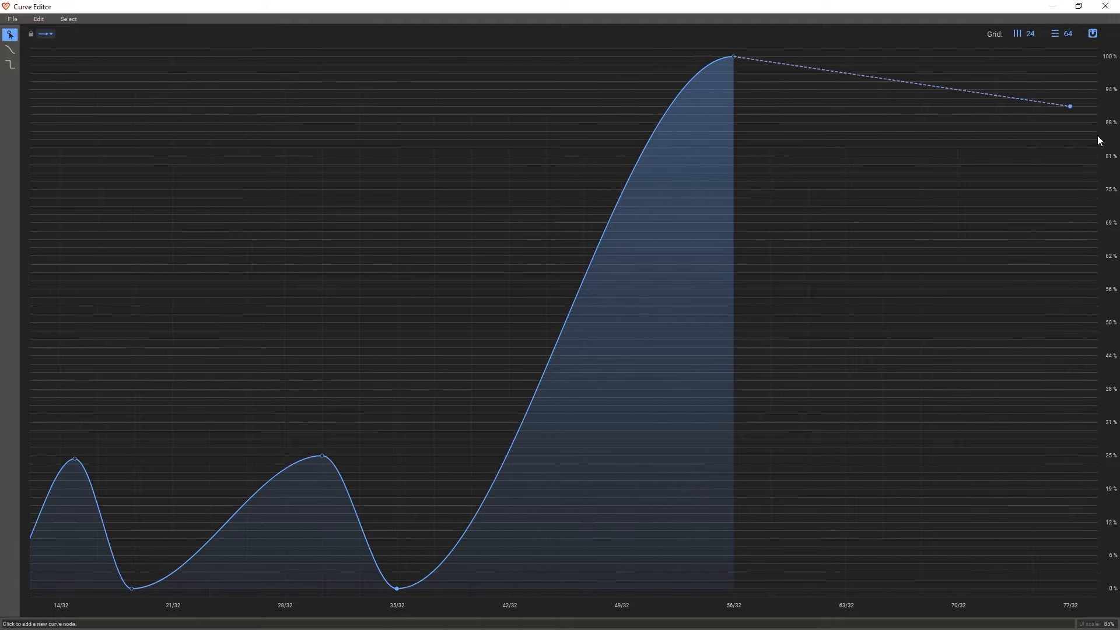
pyautogui.scroll(-3, 352, 413)
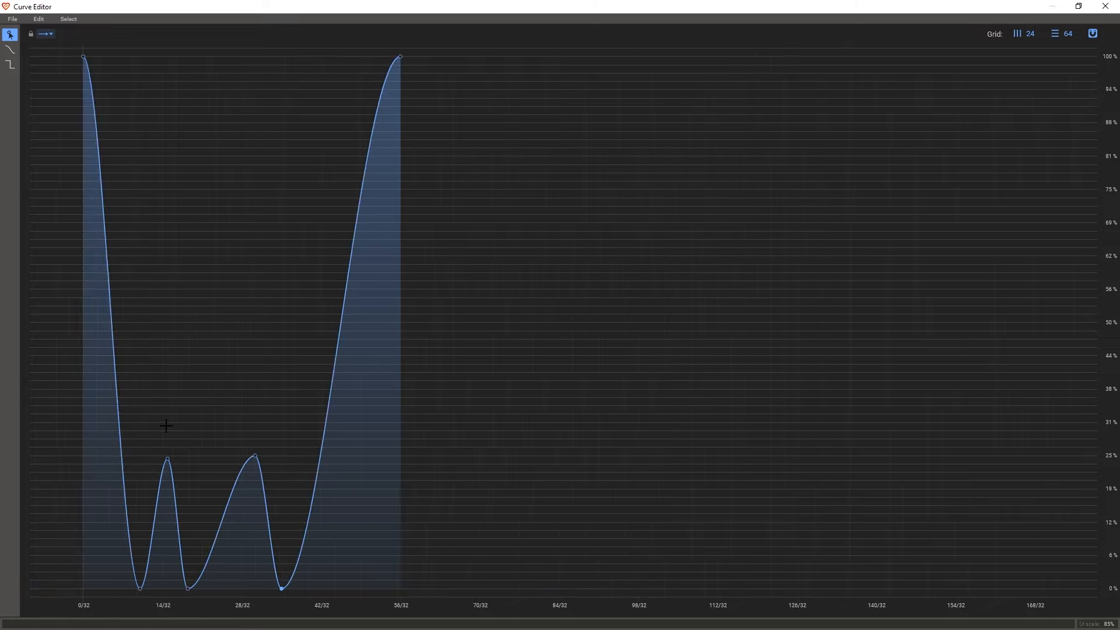
pyautogui.scroll(1, 167, 428)
pyautogui.moveTo(298, 459); pyautogui.dragTo(306, 330)
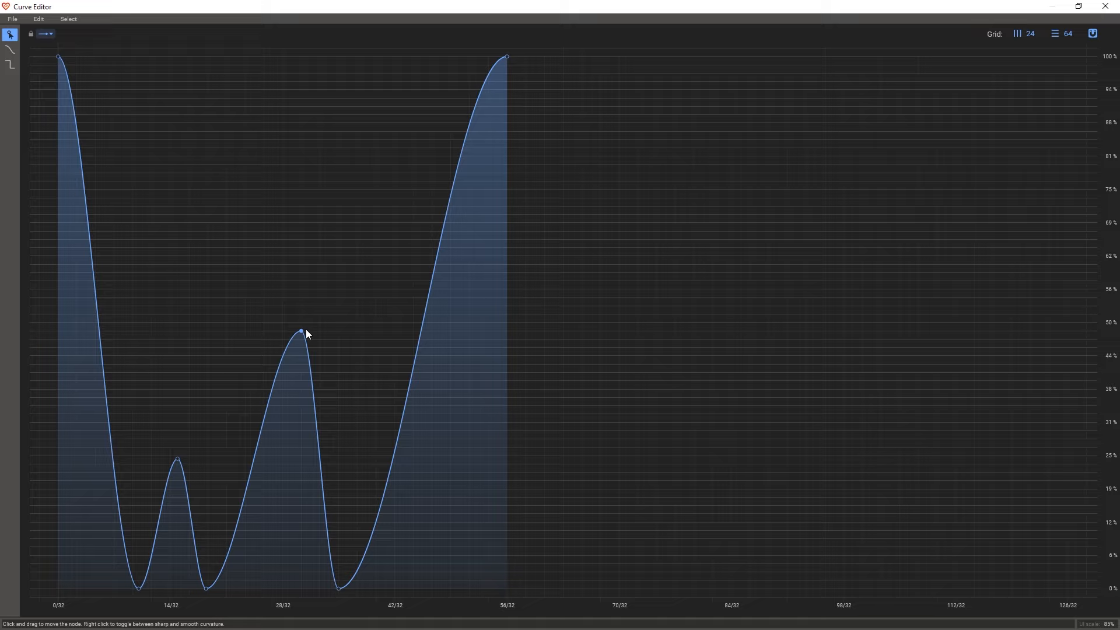
# - Move the first peak to about 27% near 16/32, steepen the initial drop with a node at about 16%, and restore the editor's size
pyautogui.moveTo(179, 457)
pyautogui.mouseDown()
pyautogui.moveTo(170, 460)
pyautogui.moveTo(191, 447)
pyautogui.mouseUp()
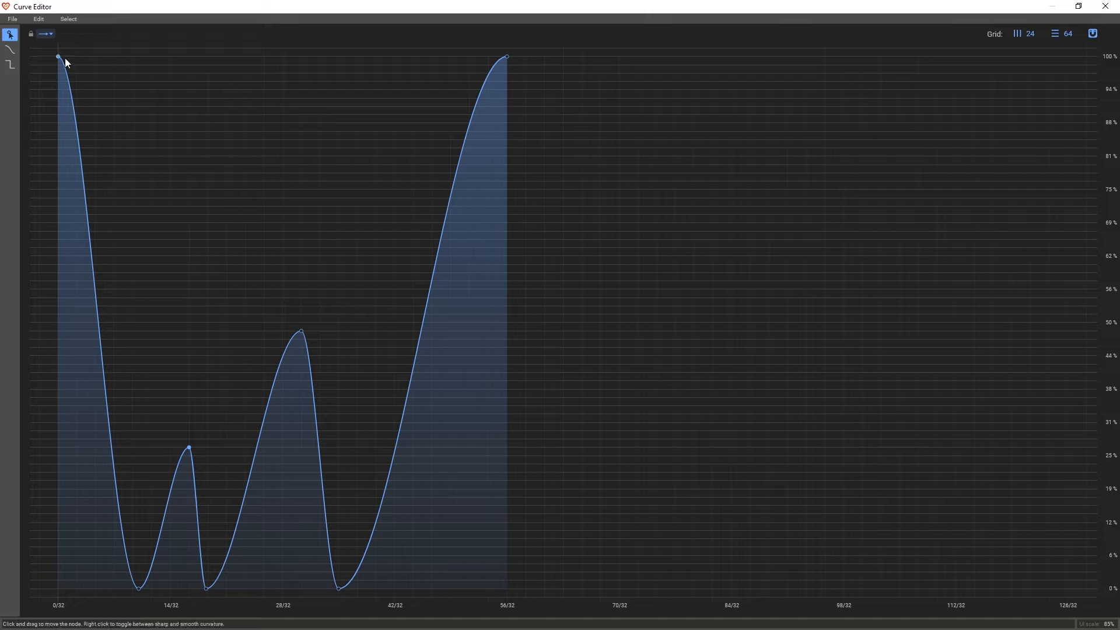
pyautogui.moveTo(93, 326); pyautogui.dragTo(67, 510)
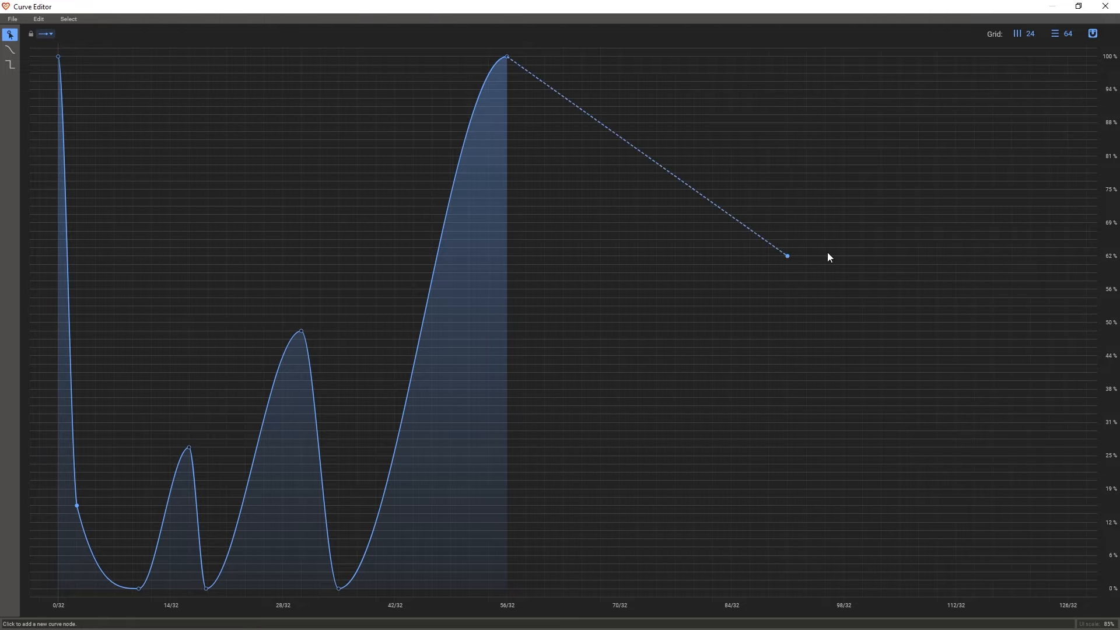
pyautogui.click(1079, 6)
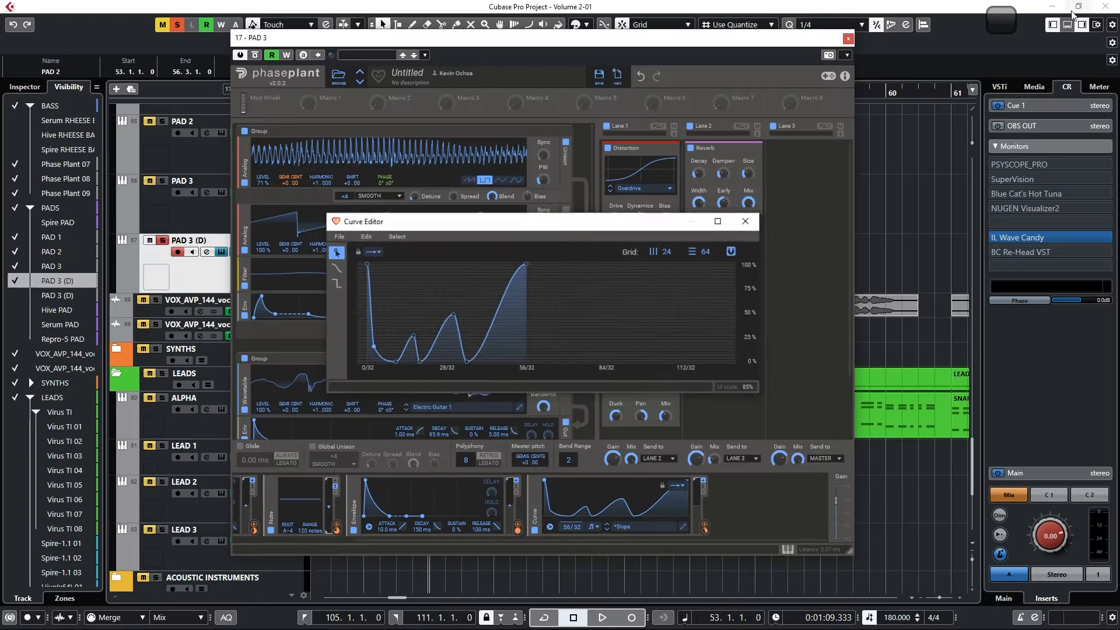
# - Close the editor windows, listen to PAD 3 (D) from bar 53, and reopen its instrument
pyautogui.click(844, 39)
pyautogui.press('space')
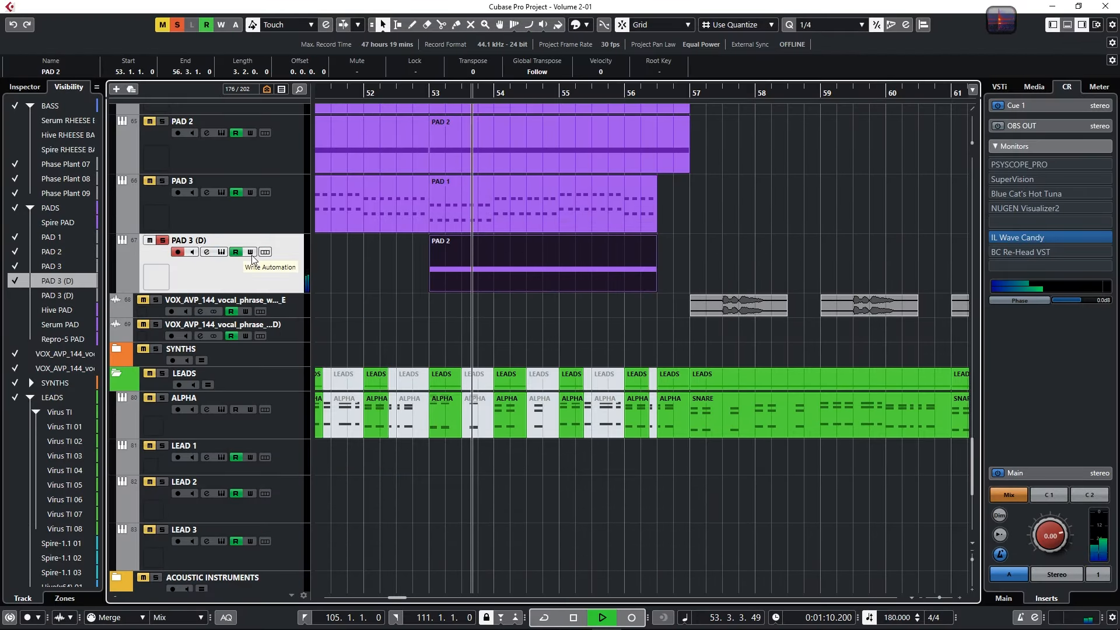
pyautogui.click(221, 251)
pyautogui.press('space')
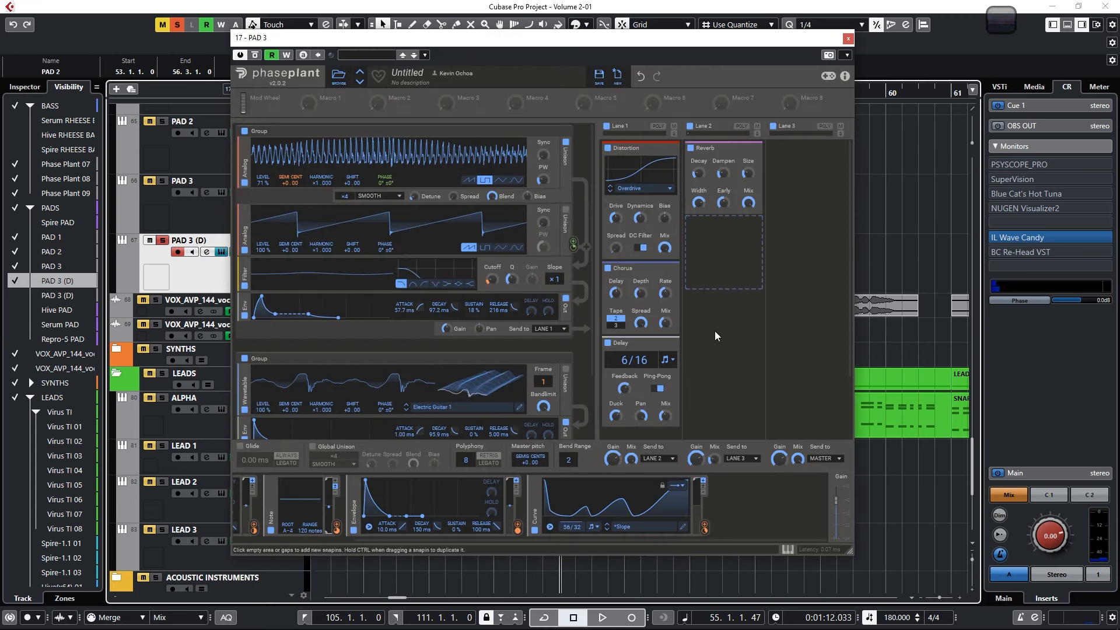
# - Modulate the first group's filter cutoff with the Curve modulator by about 65% and start playback to hear it
pyautogui.click(706, 521)
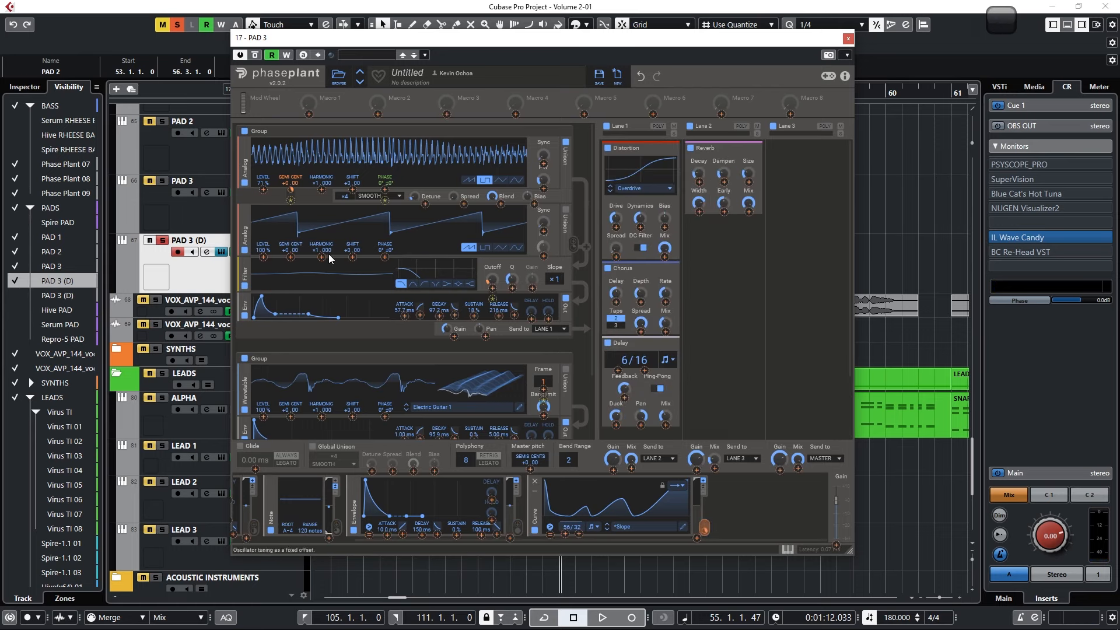
pyautogui.click(493, 288)
pyautogui.moveTo(495, 288); pyautogui.dragTo(495, 212)
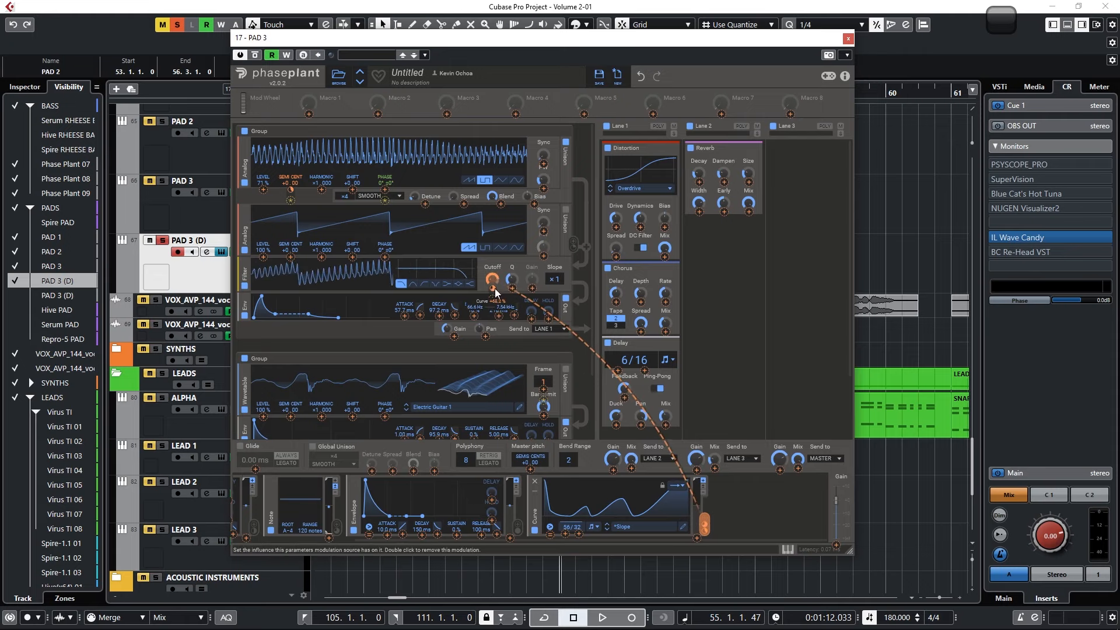
pyautogui.press('space')
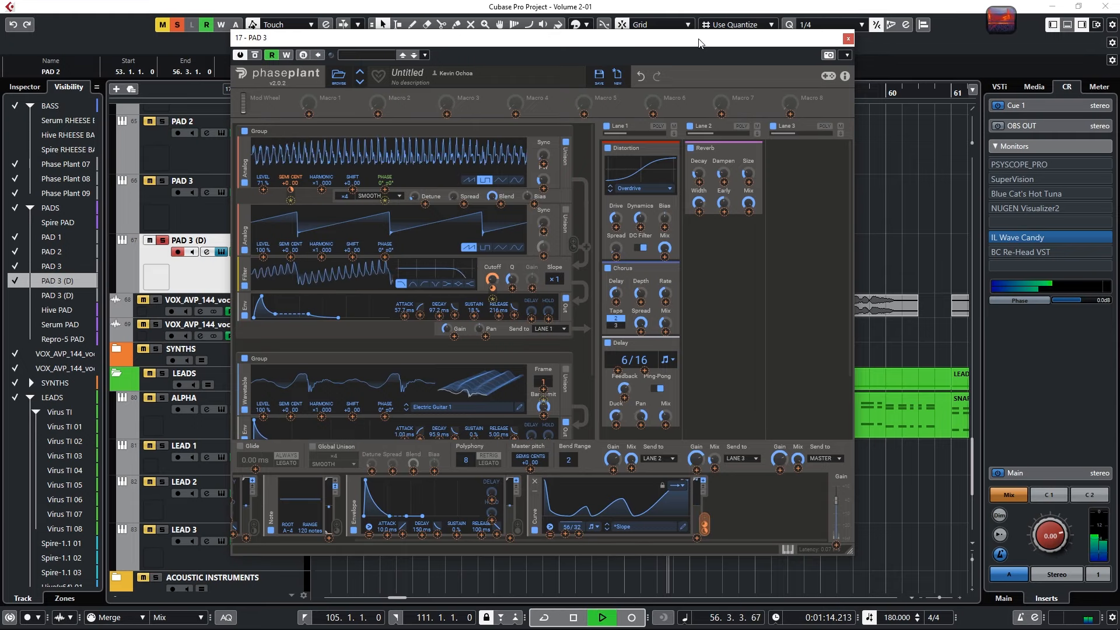
# - Change the Curve modulator's length to 56/16 and audition the pad from bar 53, moving the plug-in window clear of the timeline
pyautogui.moveTo(700, 43); pyautogui.dragTo(689, 300)
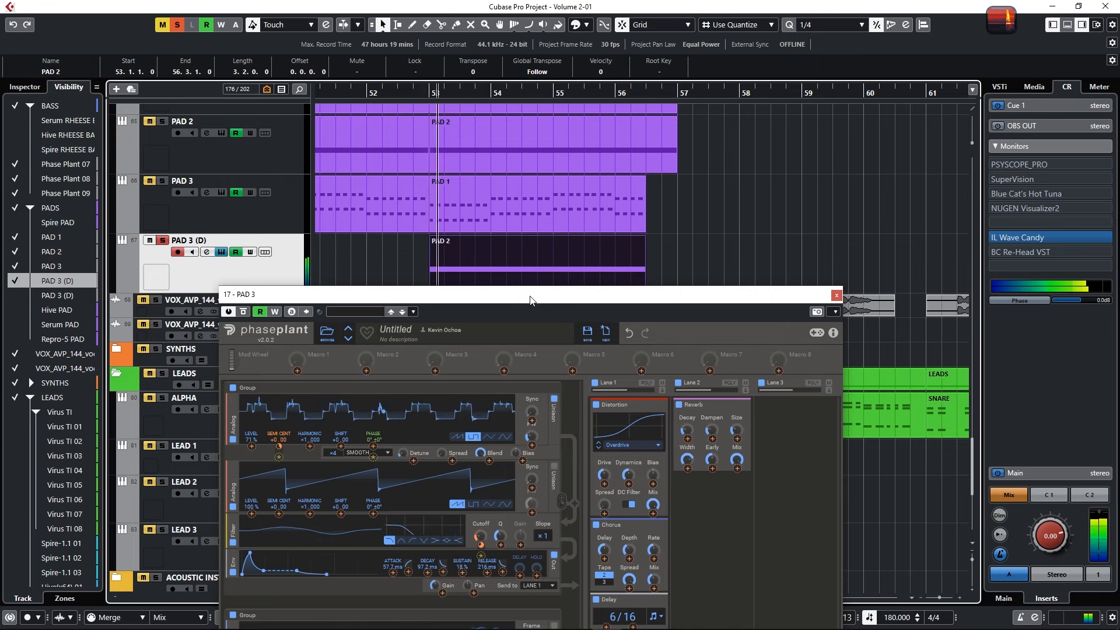
pyautogui.moveTo(530, 299); pyautogui.dragTo(515, 96)
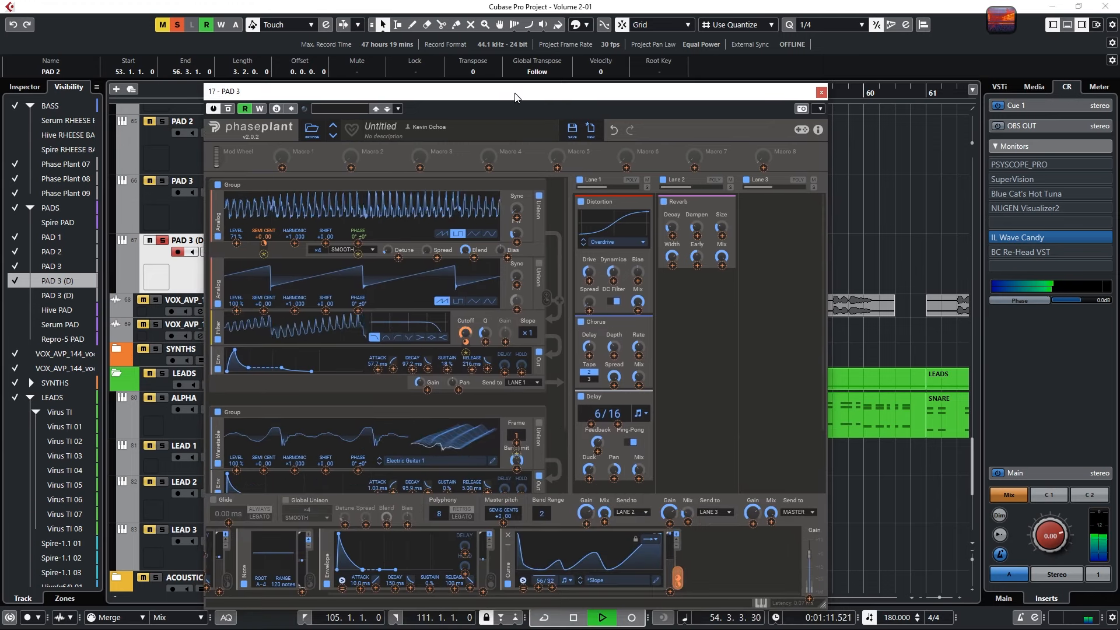
pyautogui.moveTo(515, 97); pyautogui.dragTo(571, 40)
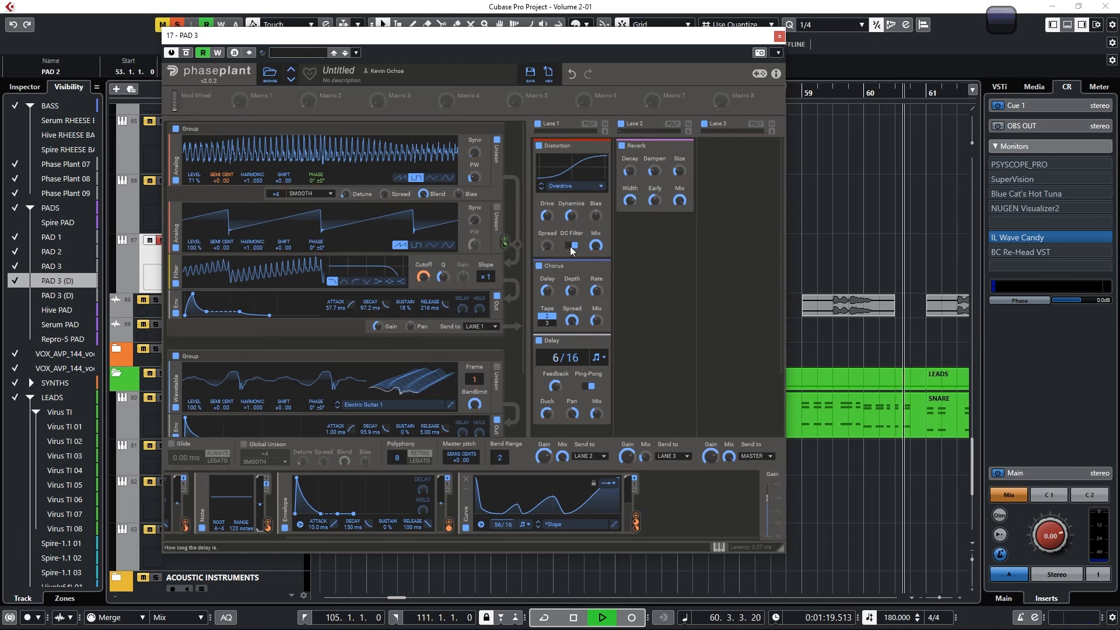
pyautogui.moveTo(600, 37); pyautogui.dragTo(628, 88)
pyautogui.click(432, 94)
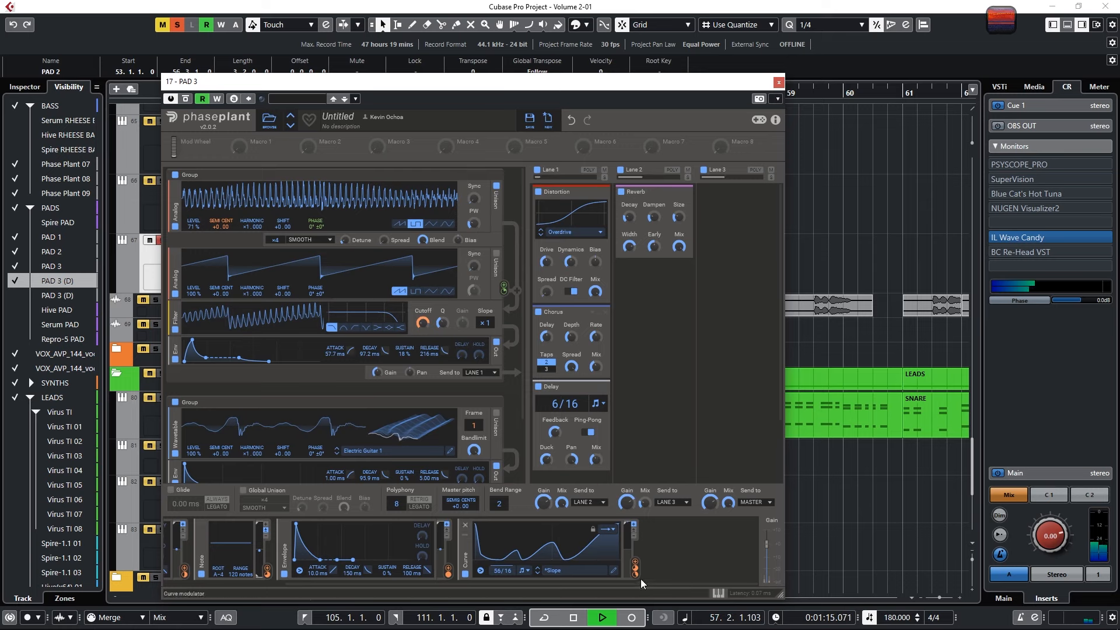
pyautogui.press('space')
# - In the curve editor, shift the second peak to 28/16, its following dip to about 30/16, and the first peak to about 12/16
pyautogui.click(573, 535)
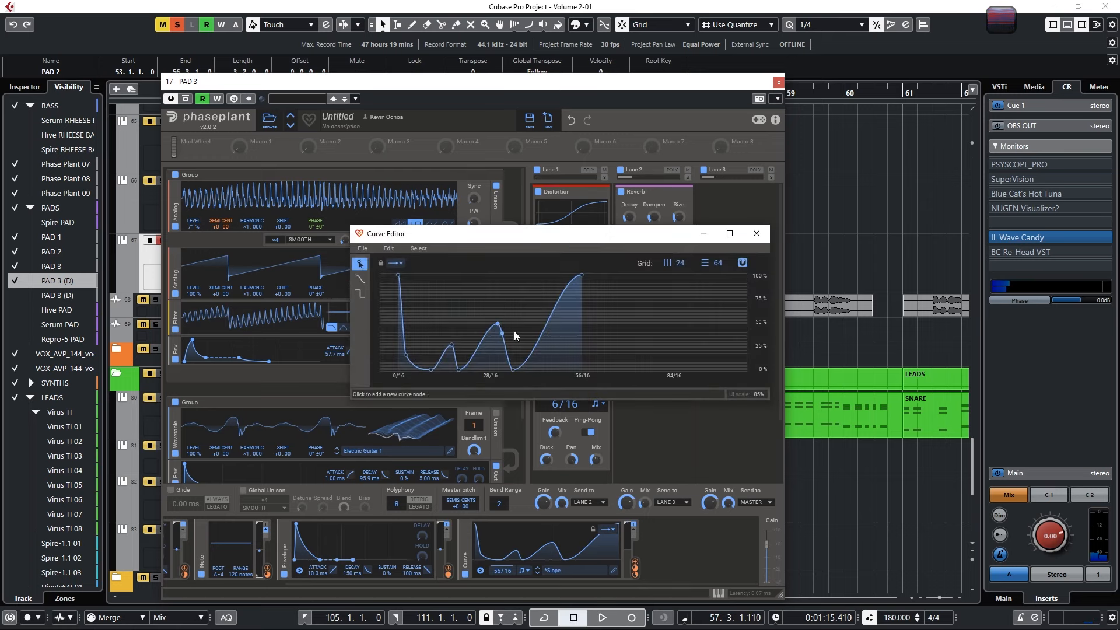
pyautogui.moveTo(499, 324); pyautogui.dragTo(490, 325)
pyautogui.moveTo(514, 368); pyautogui.dragTo(503, 374)
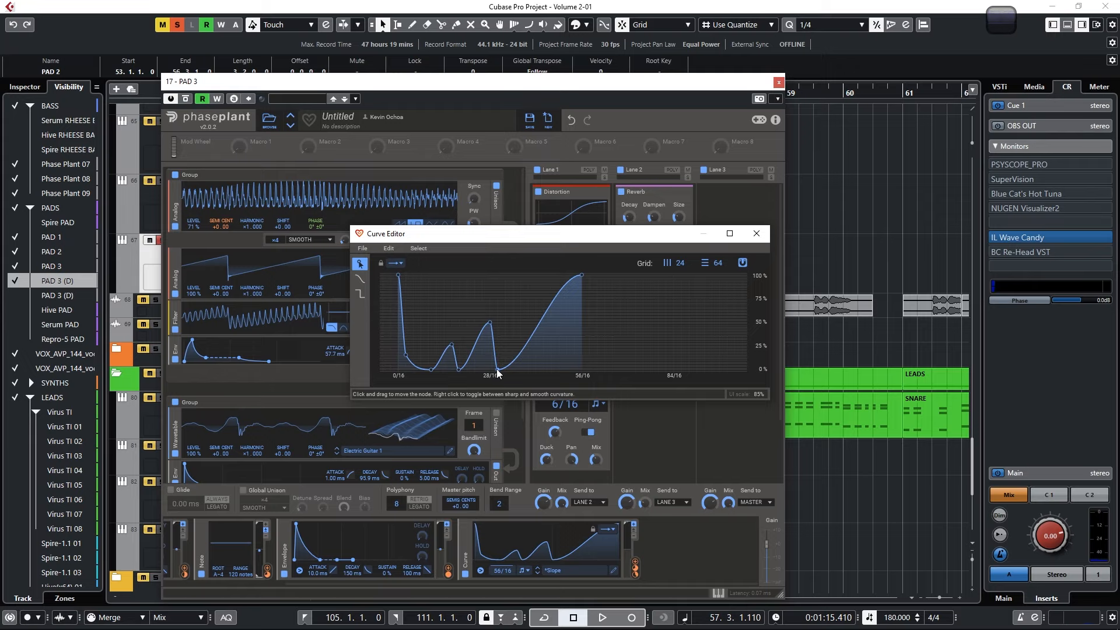
pyautogui.moveTo(452, 346); pyautogui.dragTo(450, 372)
pyautogui.moveTo(445, 346); pyautogui.dragTo(444, 370)
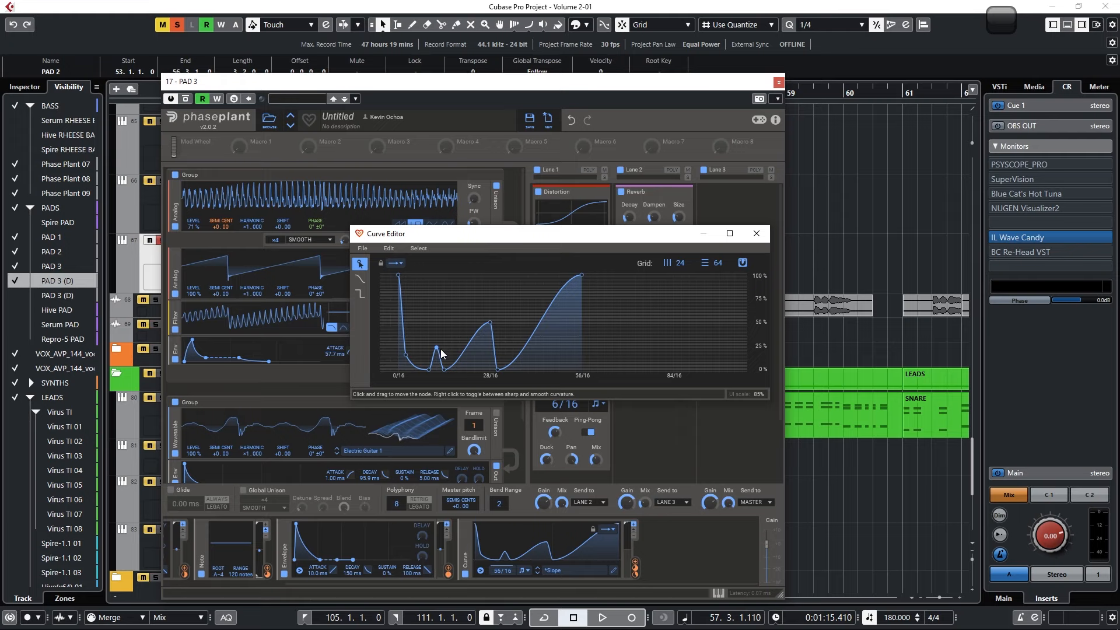
# - Close the instrument, listen to the pad with the reshaped curve, and return the playhead to bar 53
pyautogui.press('space')
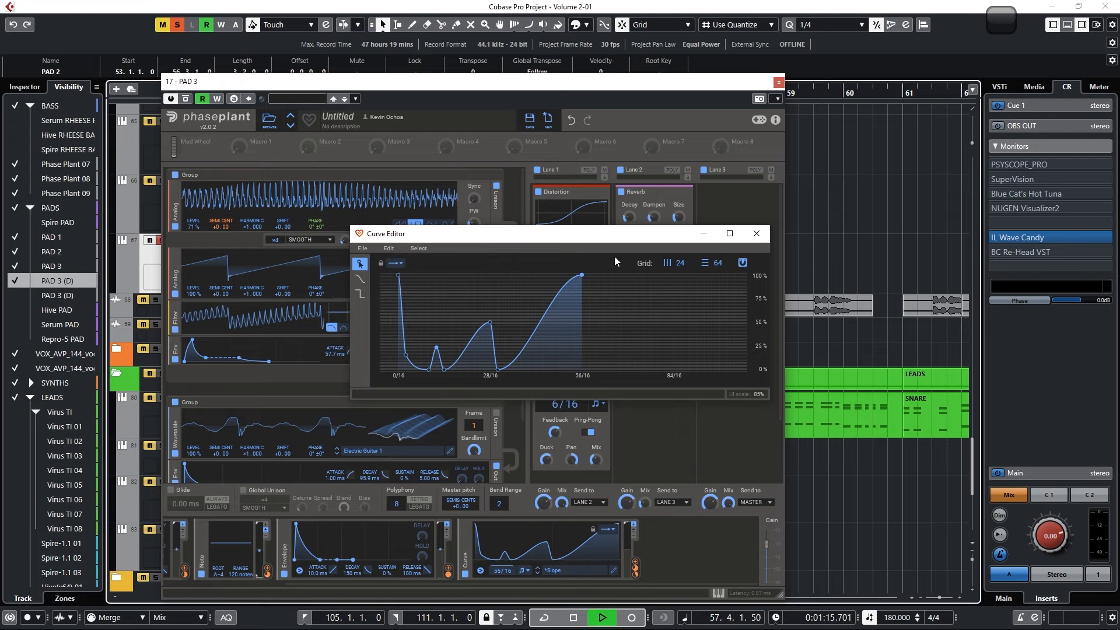
pyautogui.click(780, 83)
pyautogui.press('space')
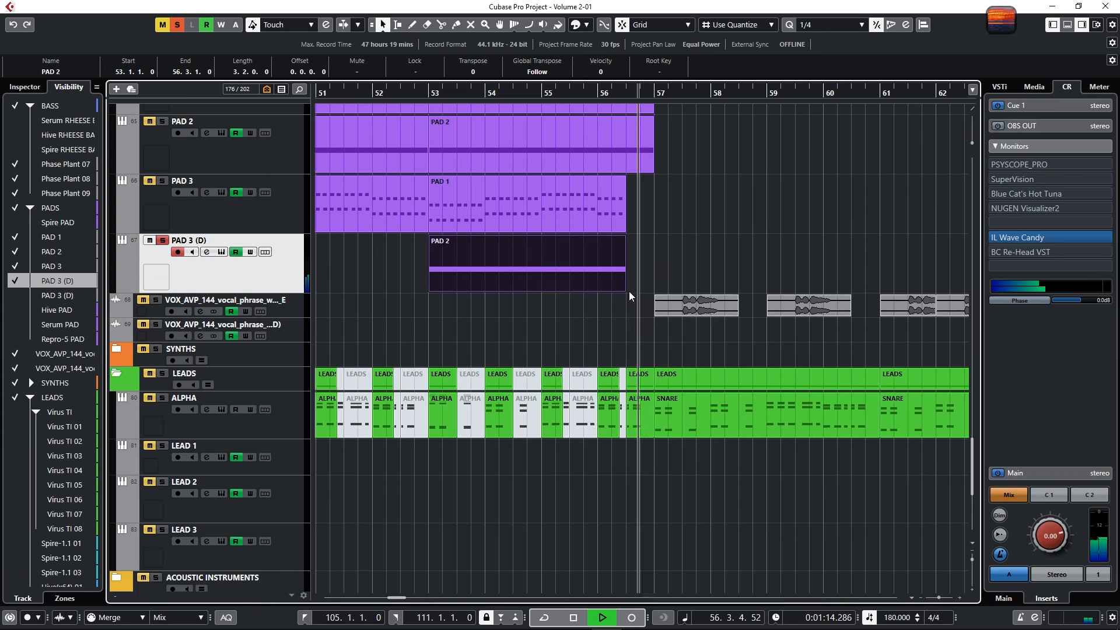
pyautogui.press('space')
pyautogui.click(427, 90)
# - Reopen PAD 3 (D)'s curve editor and move the first peak to 14/16 at about 31%
pyautogui.click(224, 252)
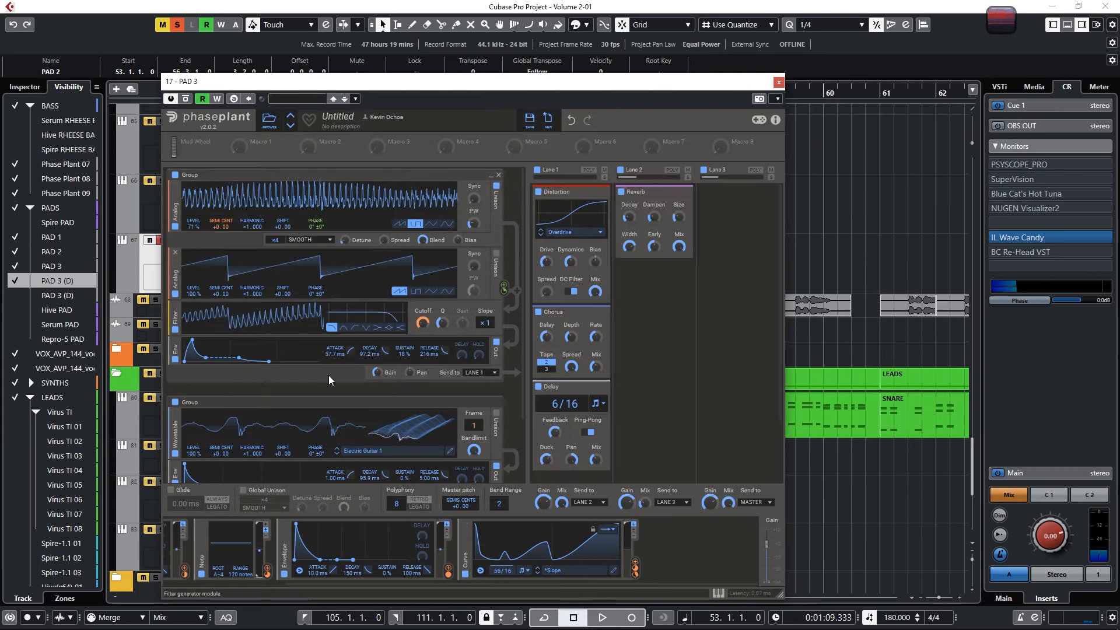
pyautogui.click(613, 571)
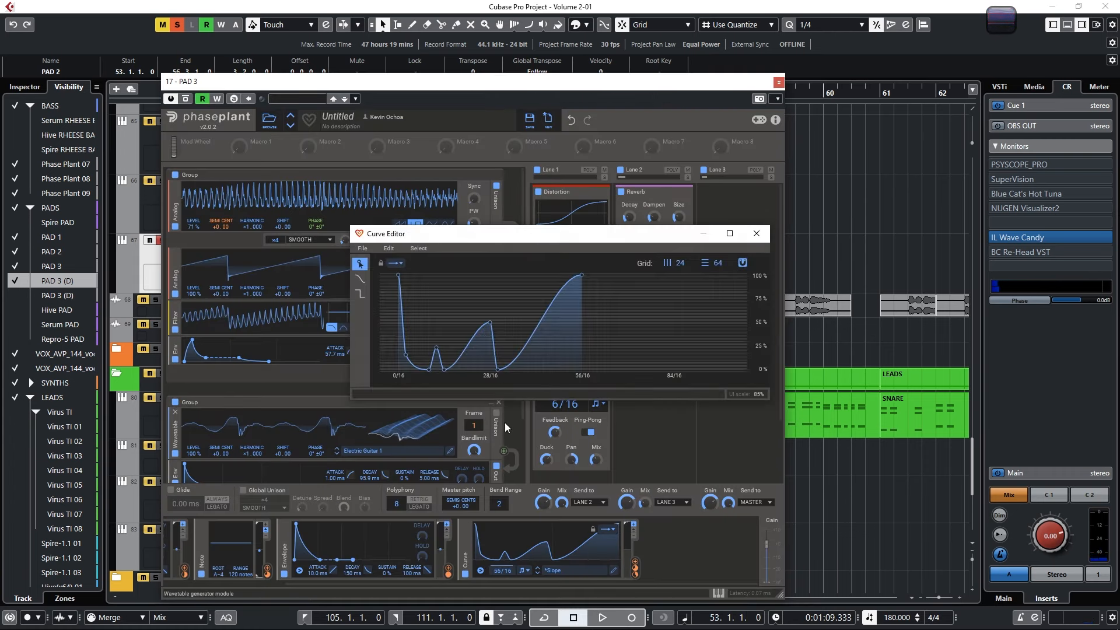
pyautogui.moveTo(436, 343)
pyautogui.mouseDown()
pyautogui.moveTo(451, 370)
pyautogui.moveTo(444, 341)
pyautogui.mouseUp()
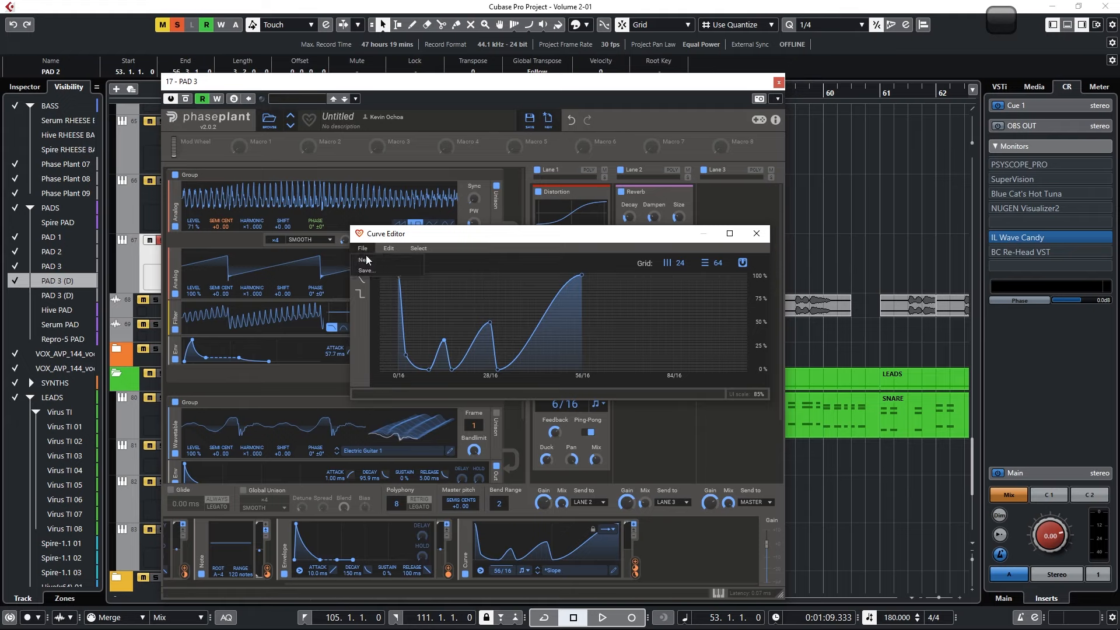
# - Save the curve to the User location under the name "KV2 Curve"
pyautogui.click(373, 271)
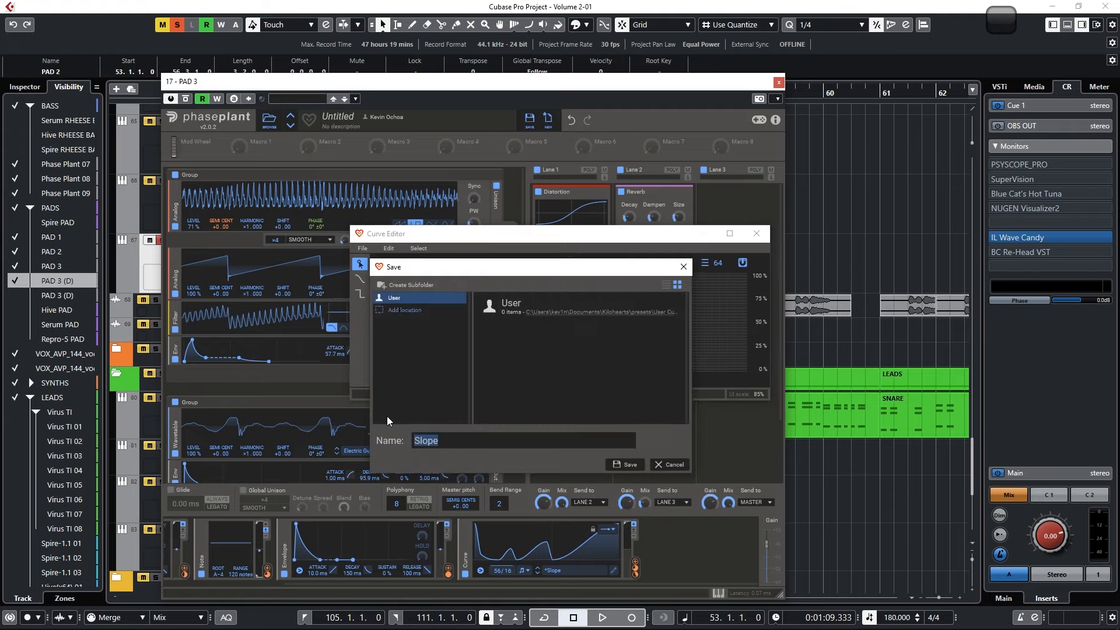
pyautogui.write('k')
pyautogui.press('BackSpace')
pyautogui.write('K')
pyautogui.write('V2 Clo')
pyautogui.press('BackSpace')
pyautogui.press('BackSpace')
pyautogui.write('urve')
pyautogui.press('Return')
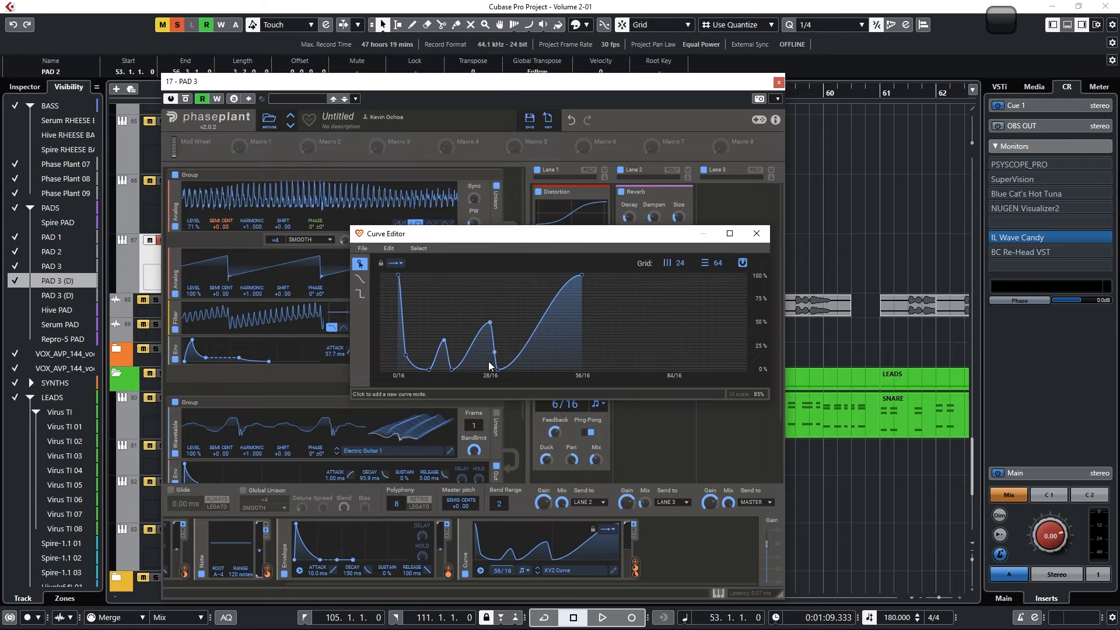
# - Enlarge the curve editor and set the curve's loop mode to Sustain
pyautogui.click(493, 340)
pyautogui.click(729, 233)
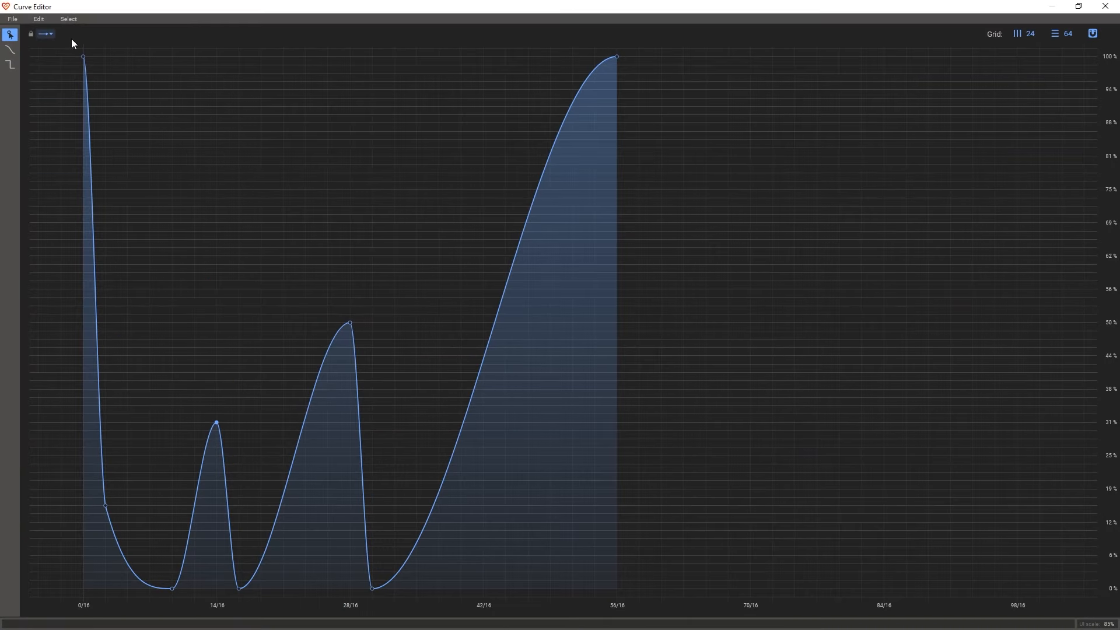
pyautogui.click(46, 19)
pyautogui.click(80, 56)
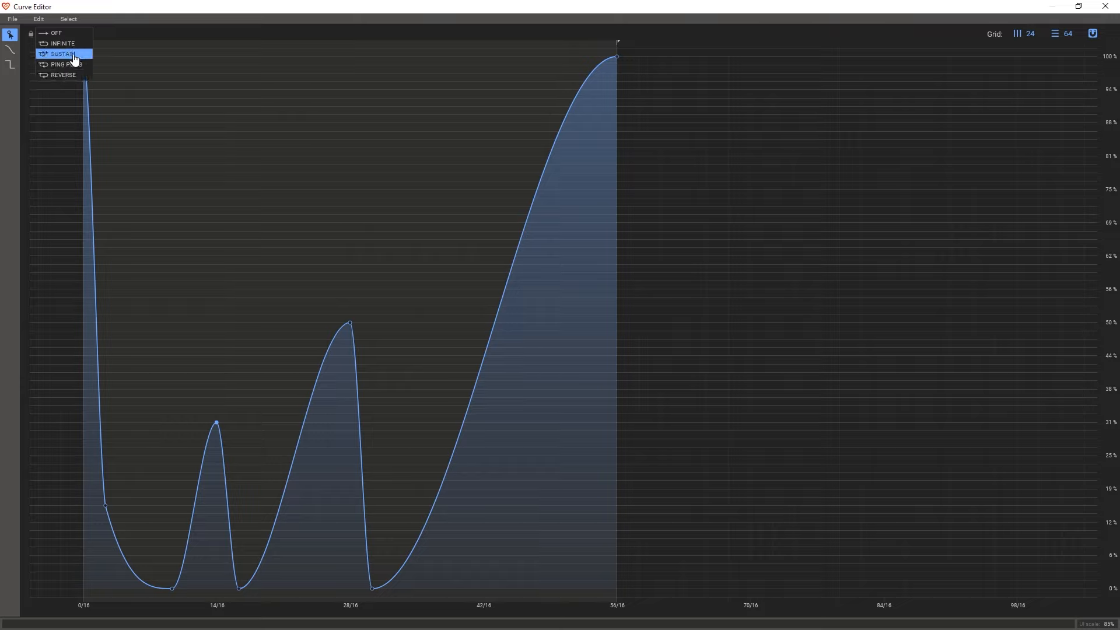
# - Adjust the loop boundaries so the loop runs from about 19/16 to the second peak at 28/16
pyautogui.moveTo(80, 42)
pyautogui.mouseDown()
pyautogui.moveTo(208, 60)
pyautogui.moveTo(204, 73)
pyautogui.mouseUp()
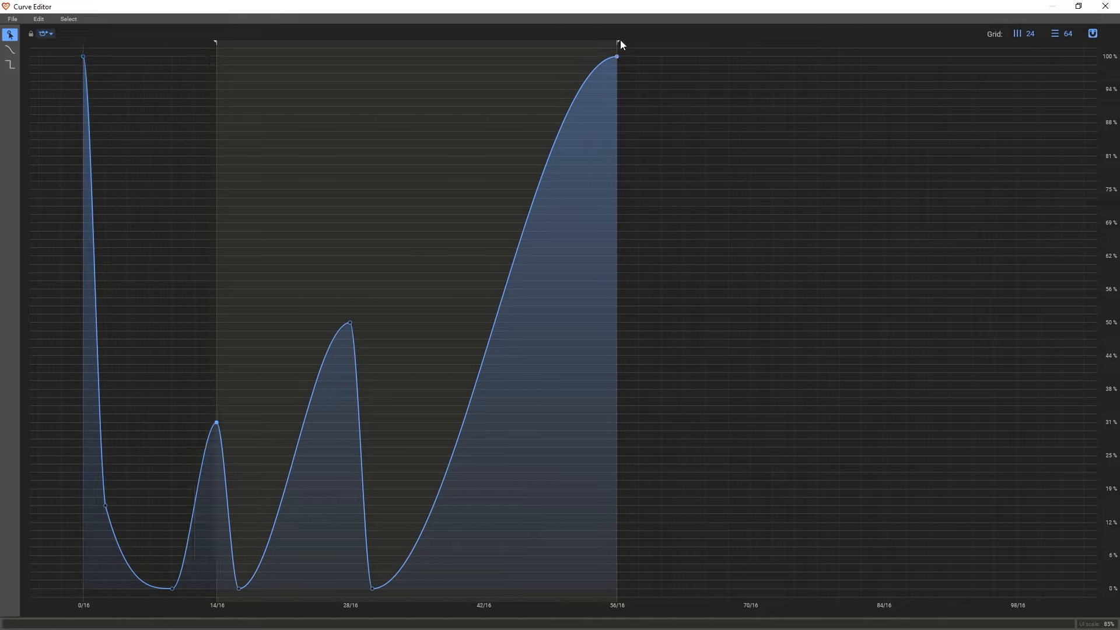
pyautogui.moveTo(616, 43); pyautogui.dragTo(246, 135)
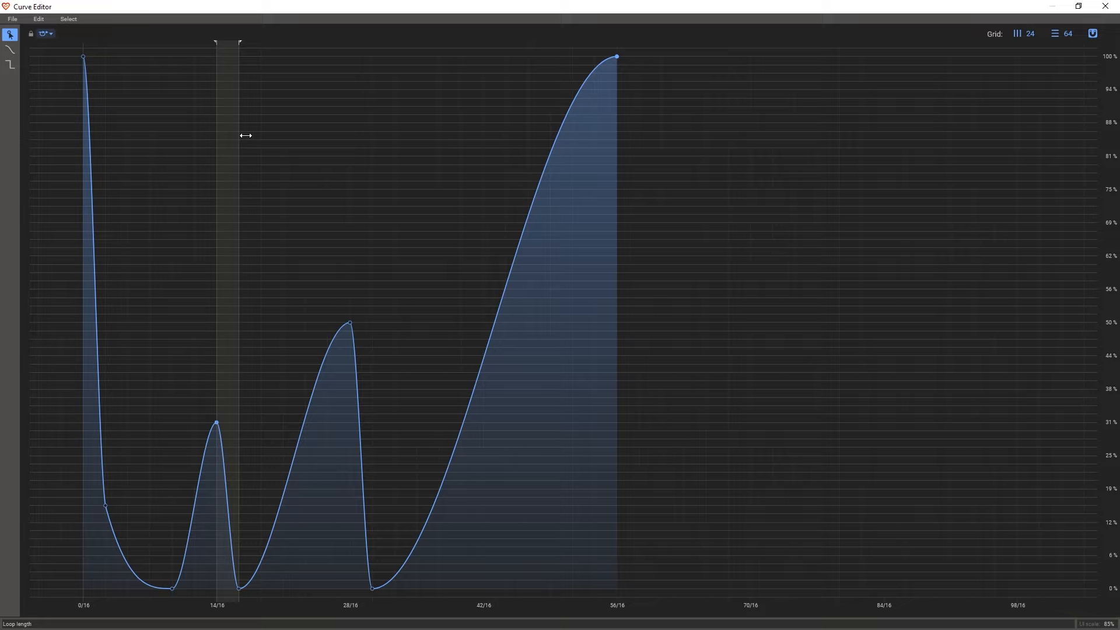
pyautogui.moveTo(239, 44)
pyautogui.mouseDown()
pyautogui.moveTo(308, 43)
pyautogui.moveTo(370, 65)
pyautogui.moveTo(351, 64)
pyautogui.mouseUp()
pyautogui.moveTo(217, 43)
pyautogui.mouseDown()
pyautogui.moveTo(278, 70)
pyautogui.moveTo(255, 75)
pyautogui.mouseUp()
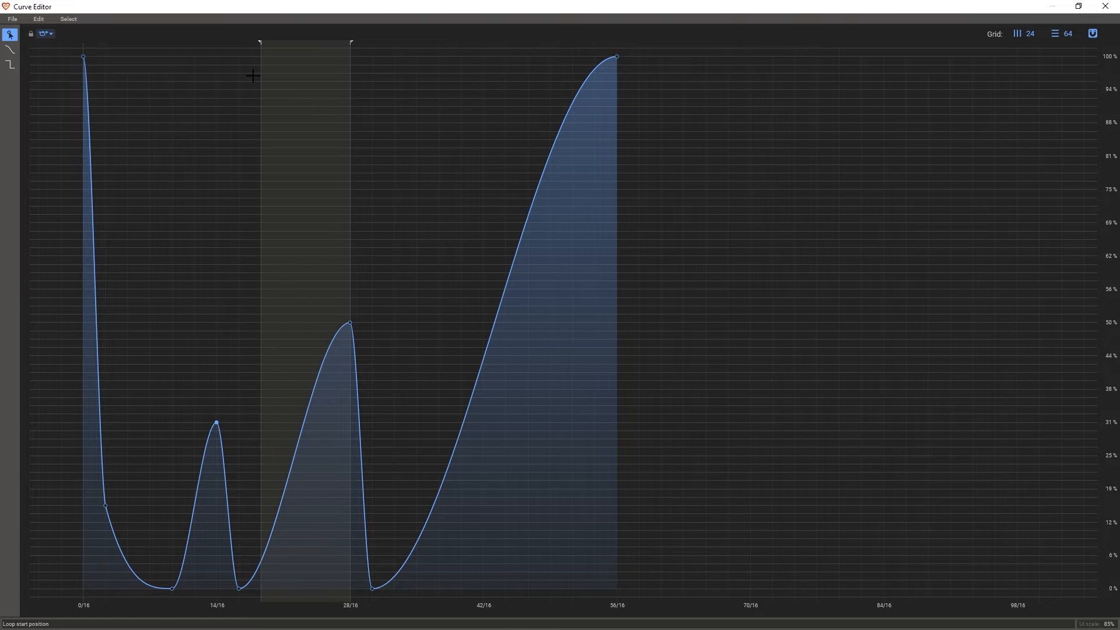
# - Restore the curve editor's size and listen to the pad with the sustain loop
pyautogui.click(1087, 8)
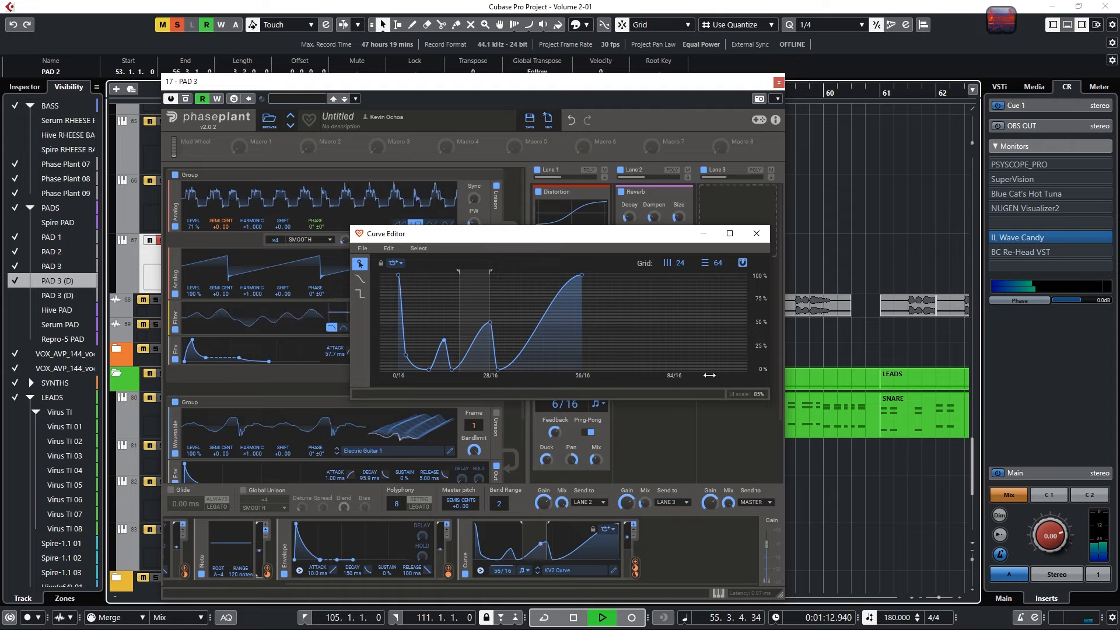
pyautogui.click(730, 238)
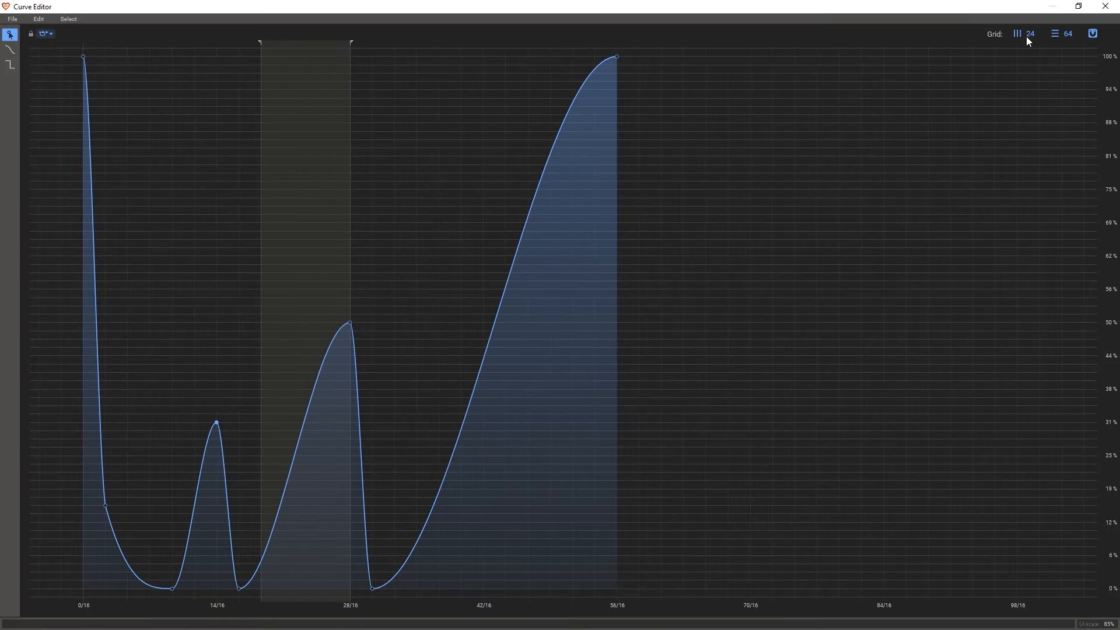
pyautogui.click(1077, 8)
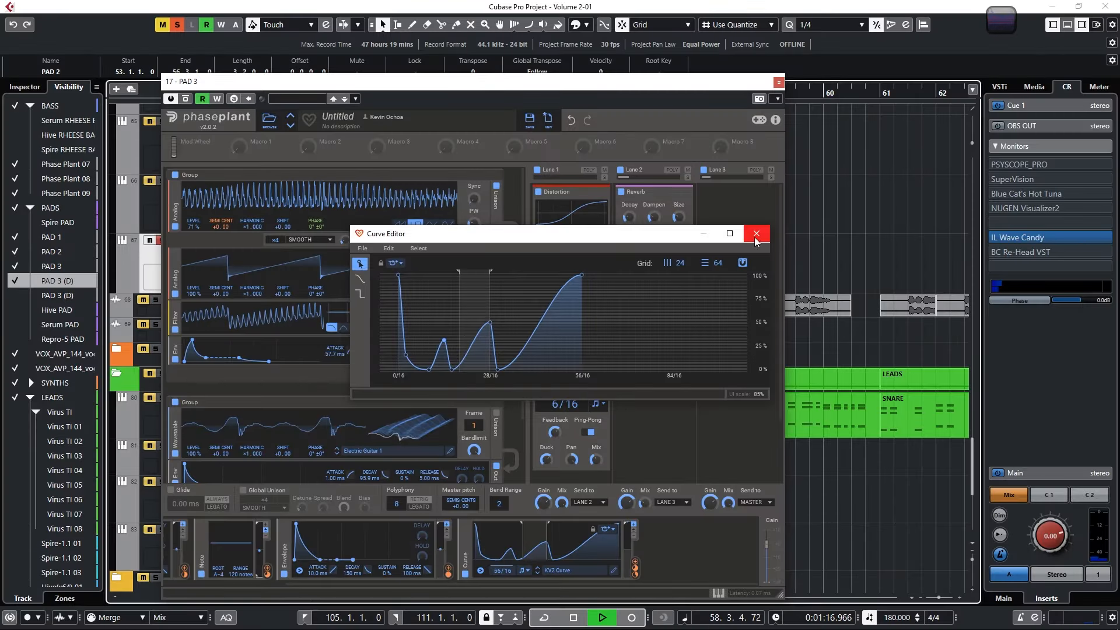
# - Raise the second peak at 28/16 to 100%, move the plug-in window off the timeline, and replay from bar 53
pyautogui.moveTo(491, 326); pyautogui.dragTo(490, 272)
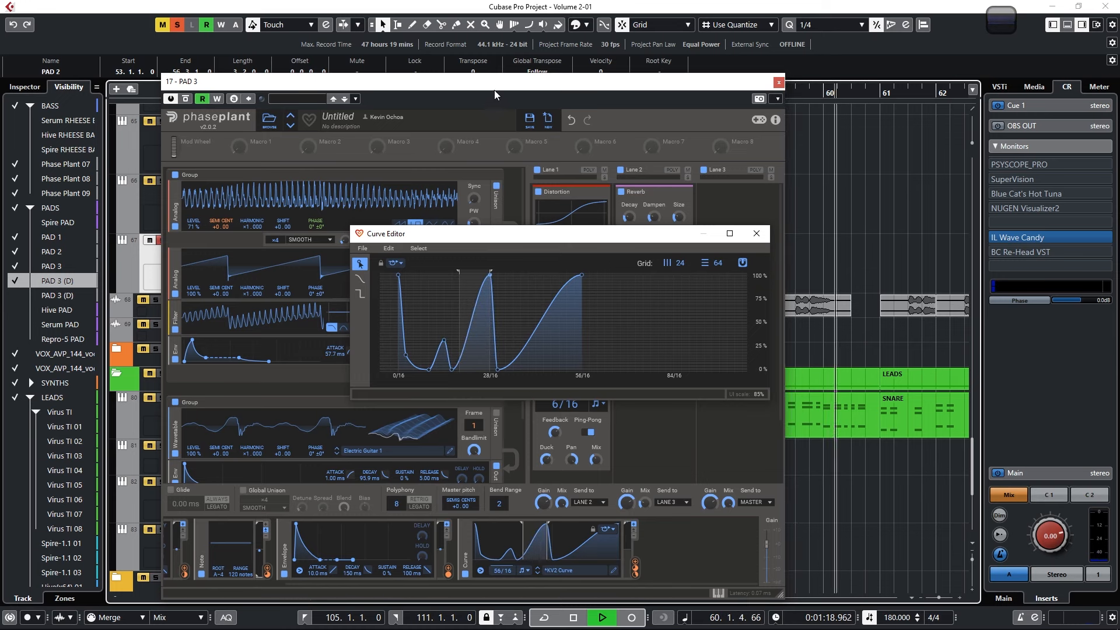
pyautogui.moveTo(423, 81); pyautogui.dragTo(428, 248)
pyautogui.click(427, 93)
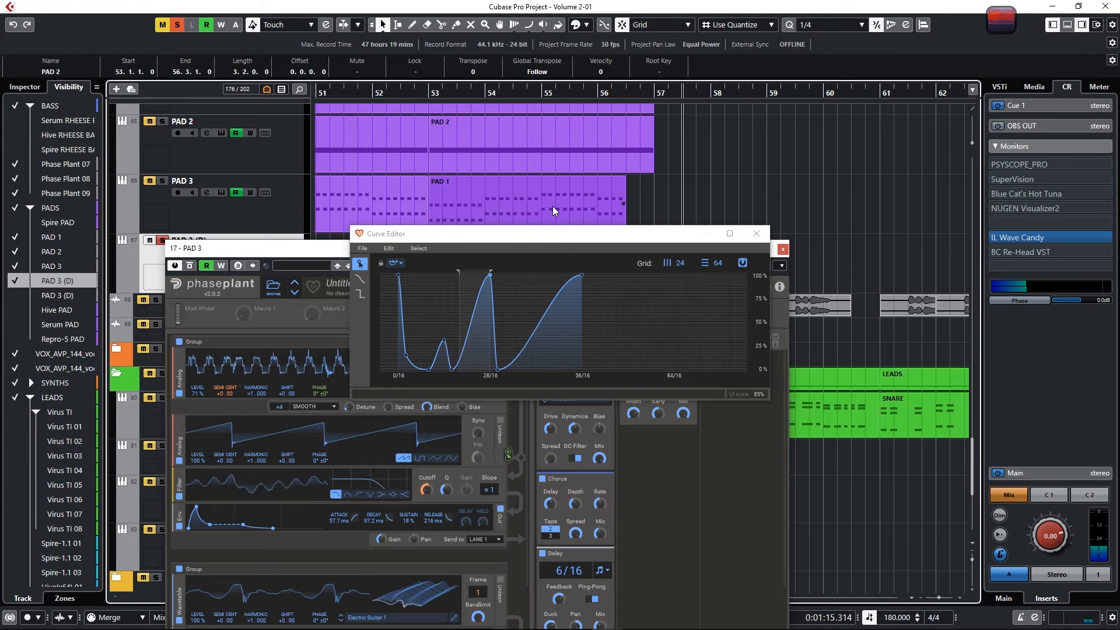
# - Turn the curve's loop mode off in the enlarged editor, then restore the editor's size
pyautogui.click(730, 235)
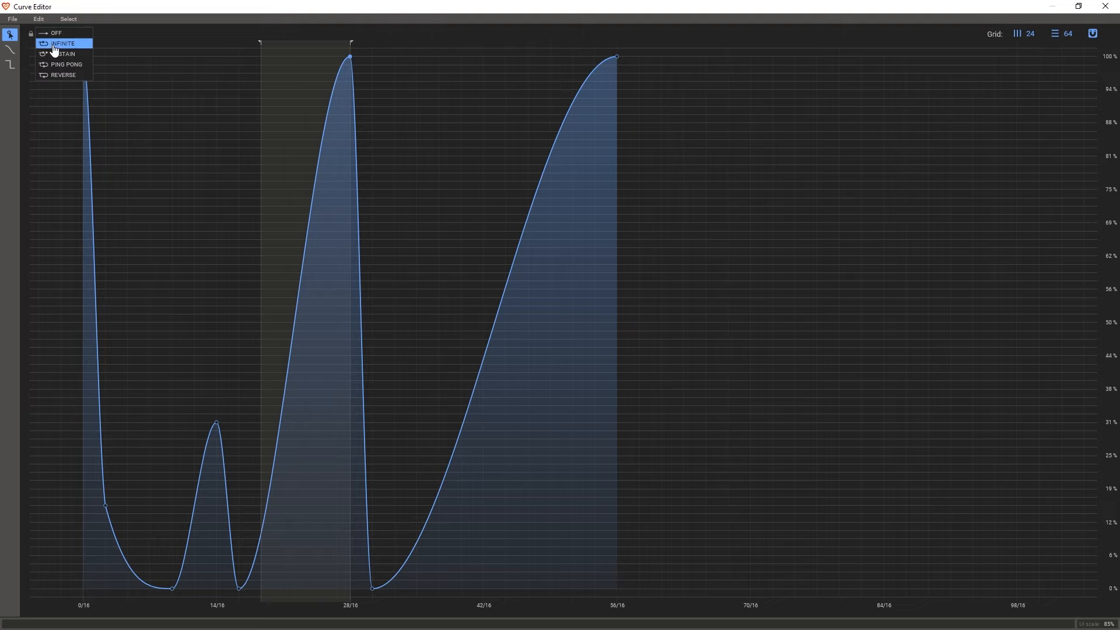
pyautogui.click(74, 35)
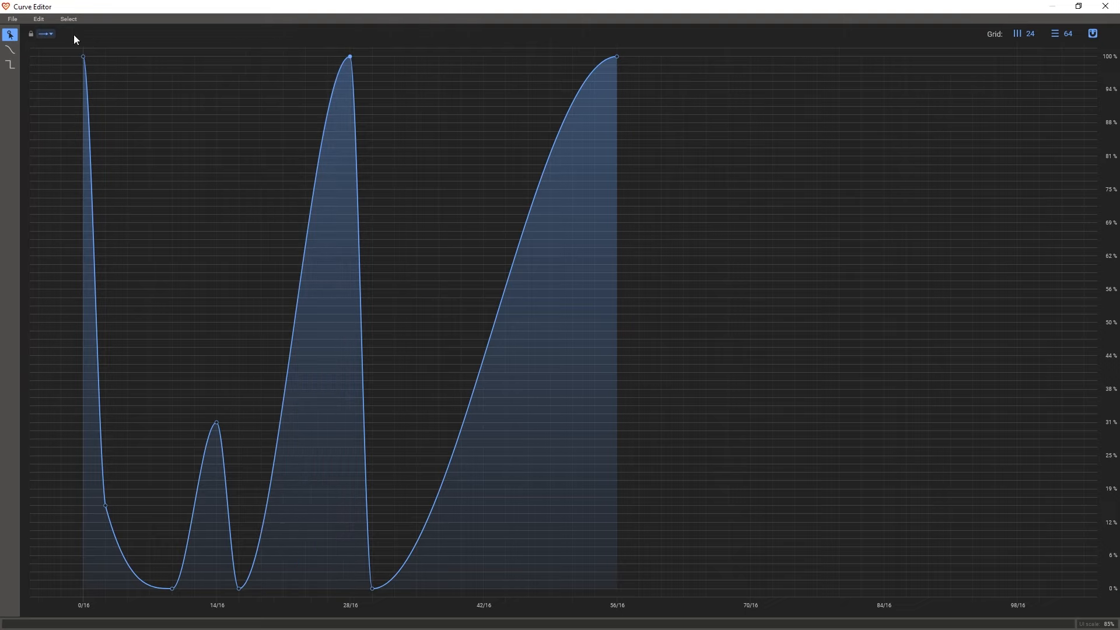
pyautogui.click(1074, 6)
# - Close the curve editor and the Phase Plant window, and return the playhead to bar 53
pyautogui.click(757, 235)
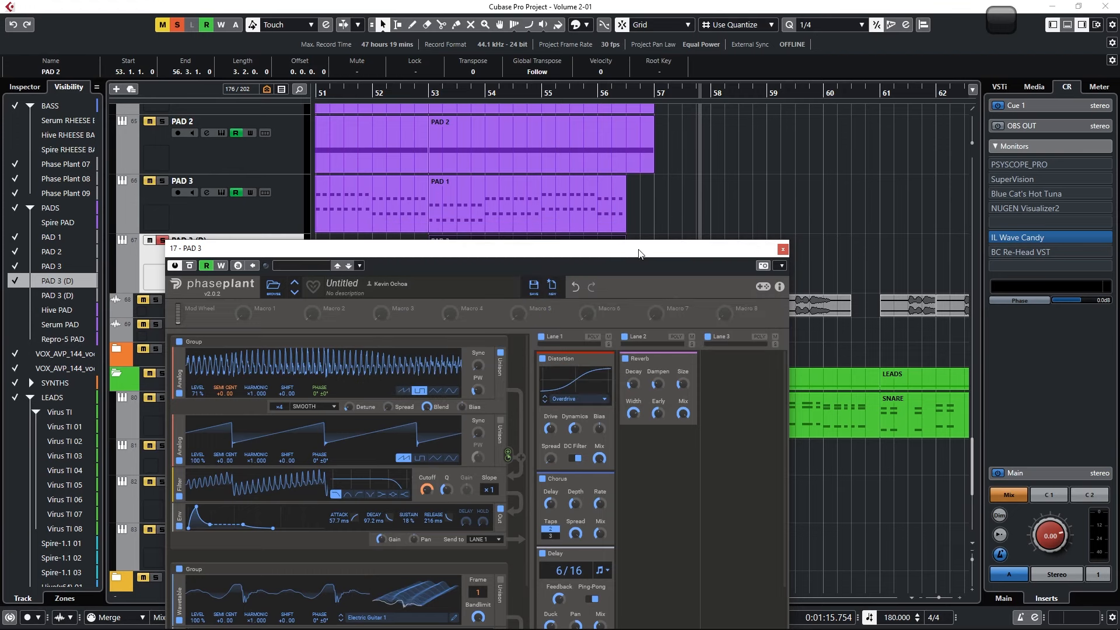
pyautogui.moveTo(638, 251); pyautogui.dragTo(612, 42)
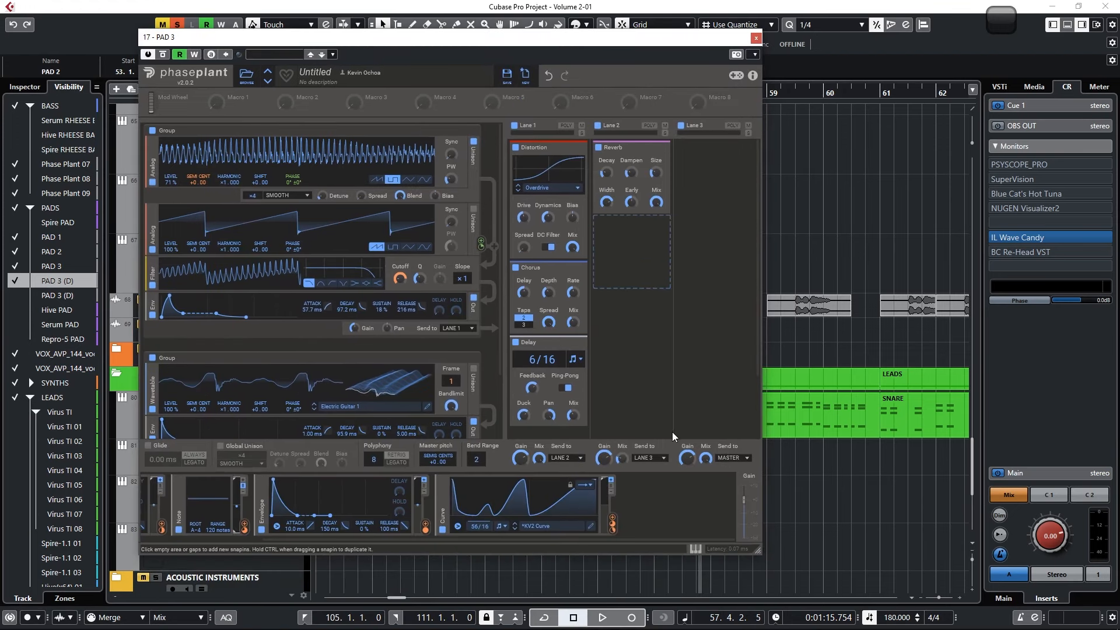
pyautogui.scroll(-3, 673, 437)
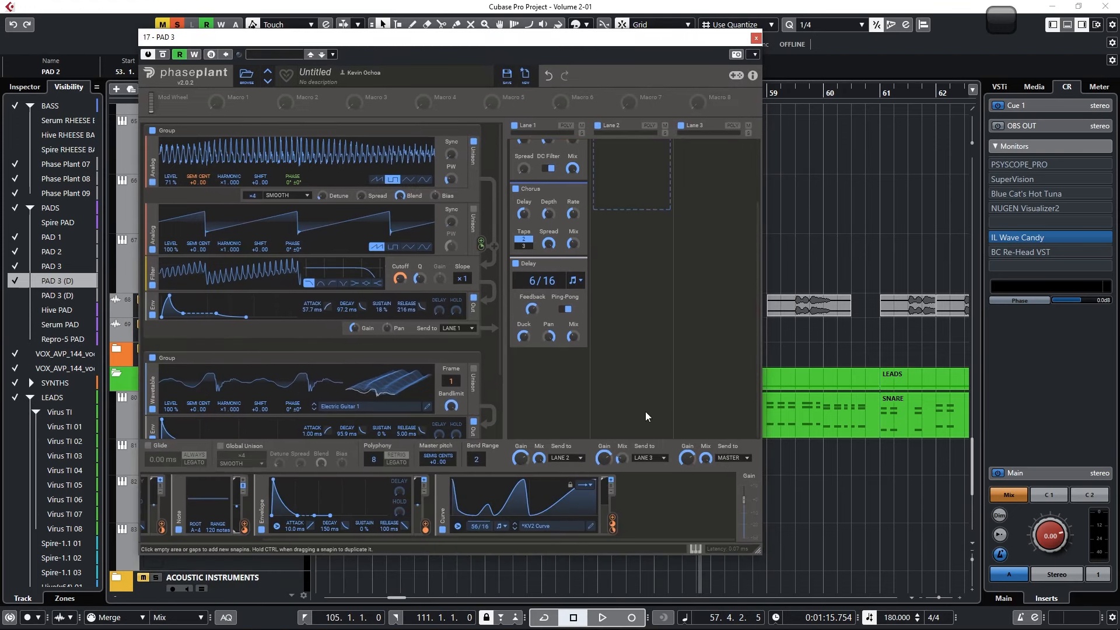
pyautogui.click(756, 39)
pyautogui.click(430, 87)
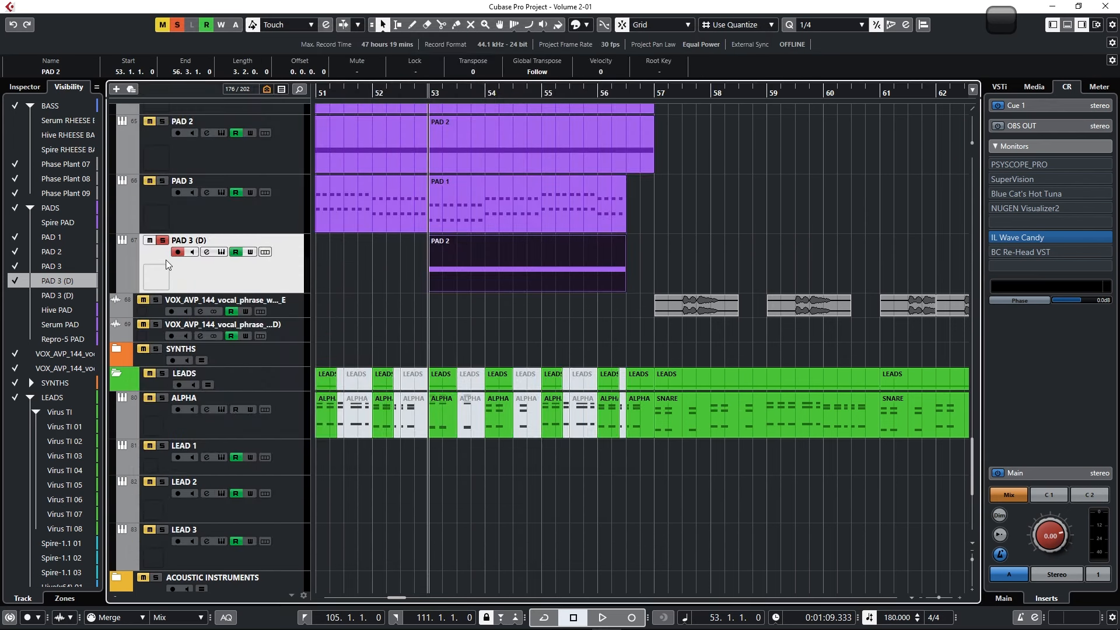
# - Play the full mix with PAD 3 (D) unsoloed and copy its sustained PAD 2 part from bar 53 to bar 61
pyautogui.click(388, 322)
pyautogui.press('space')
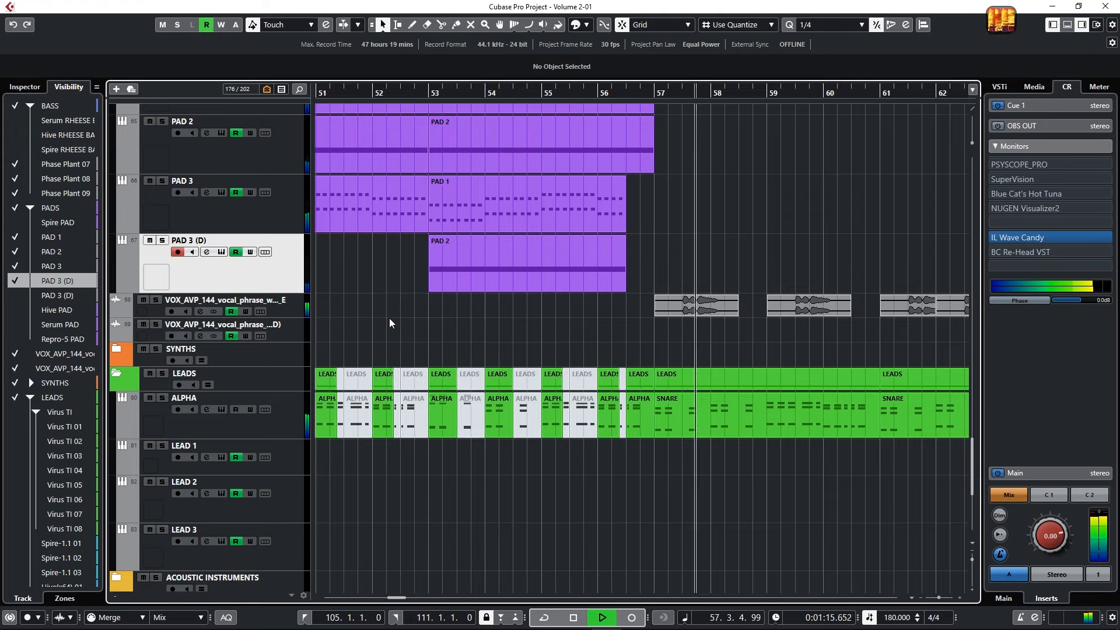
pyautogui.scroll(-3, 390, 324)
pyautogui.scroll(2, 472, 257)
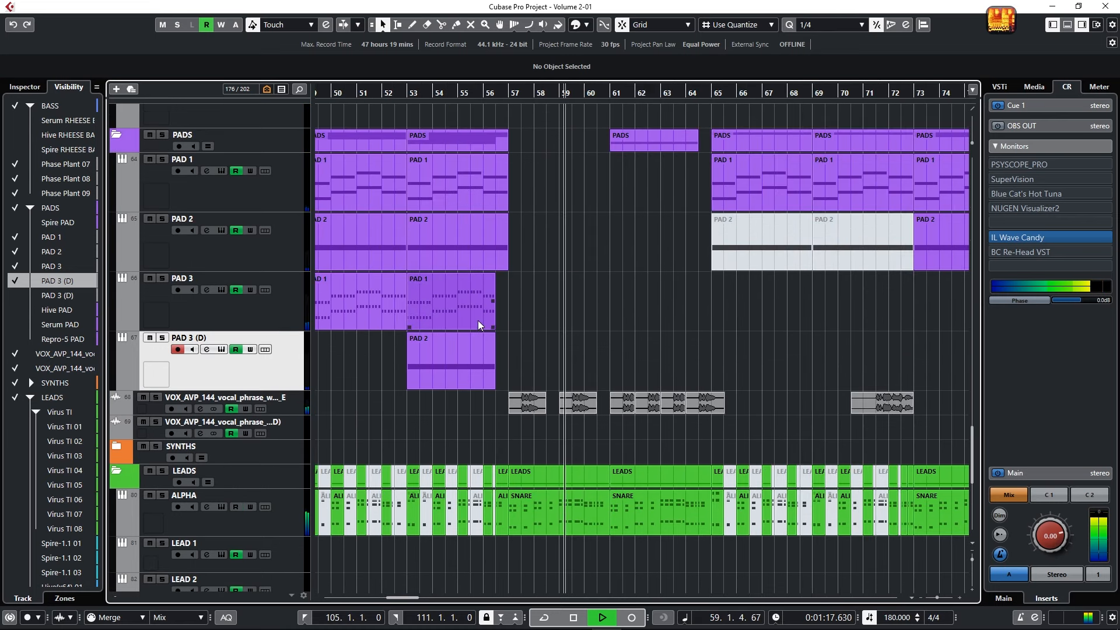
pyautogui.moveTo(458, 376); pyautogui.dragTo(863, 350)
pyautogui.scroll(3, 930, 390)
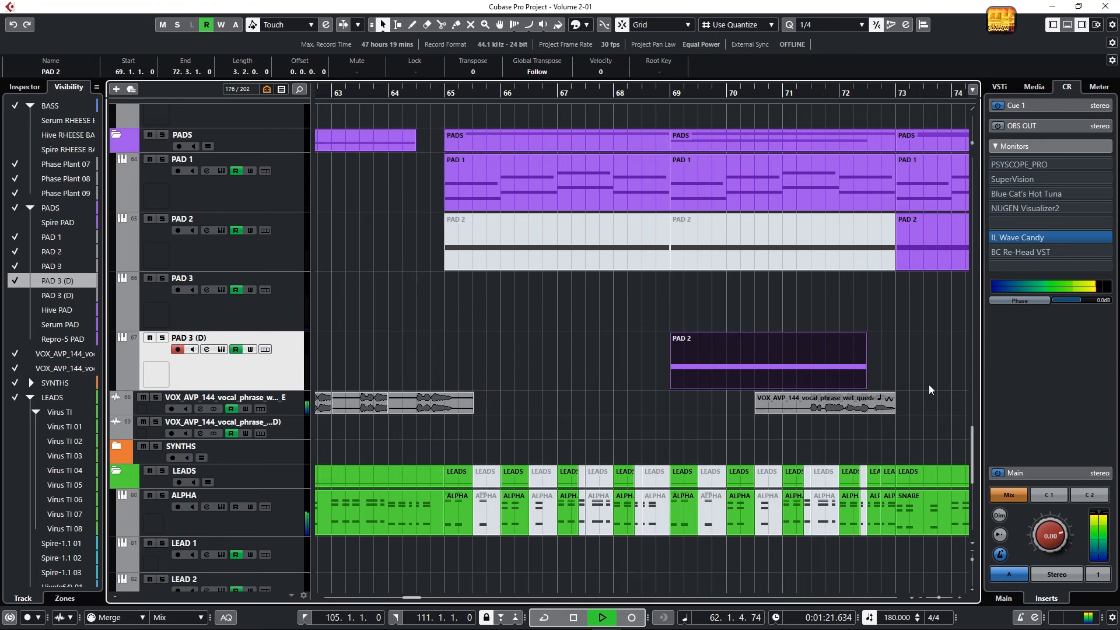
pyautogui.scroll(-3, 856, 384)
pyautogui.moveTo(756, 376); pyautogui.dragTo(521, 371)
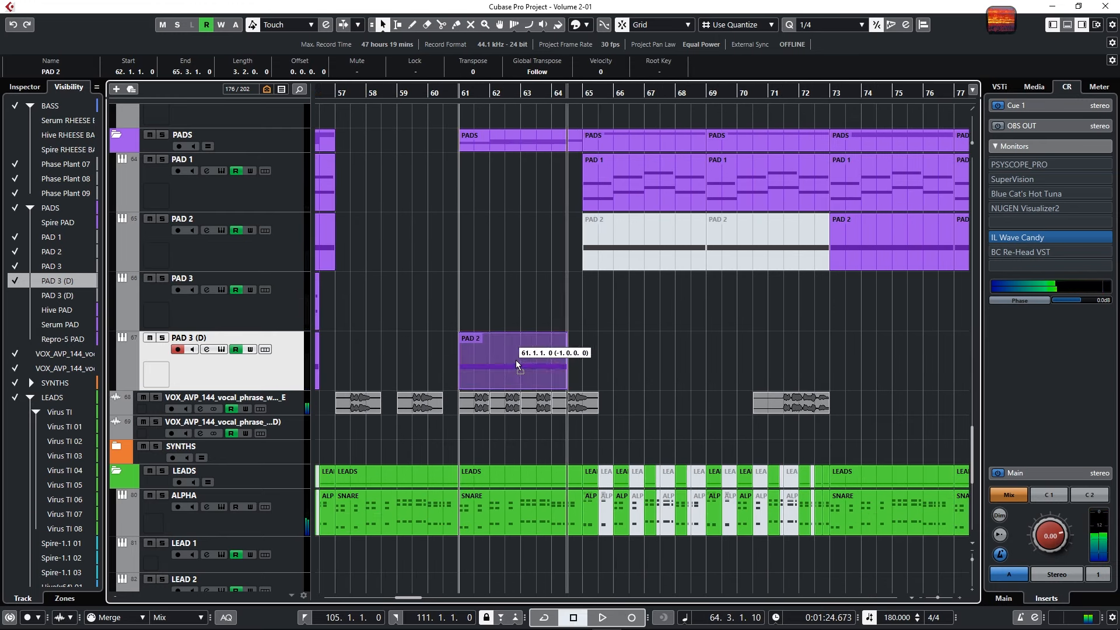
pyautogui.hscroll(-7, 611, 344)
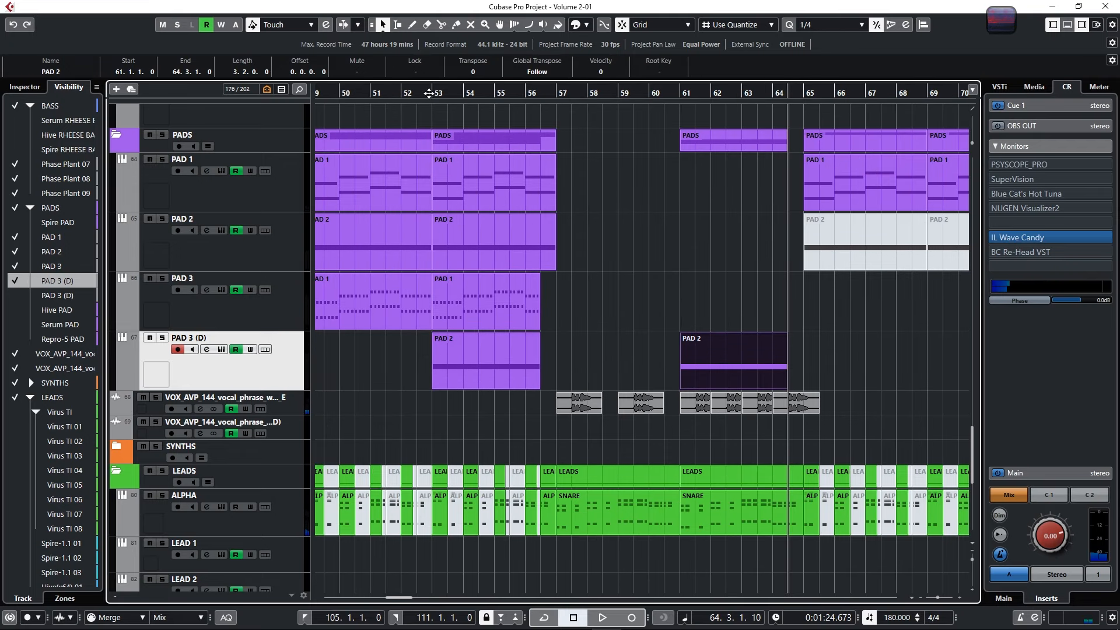
# - Play the arrangement from bar 53 to hear both sustained pad parts in context, and return the playhead to bar 53
pyautogui.click(433, 94)
pyautogui.click(642, 336)
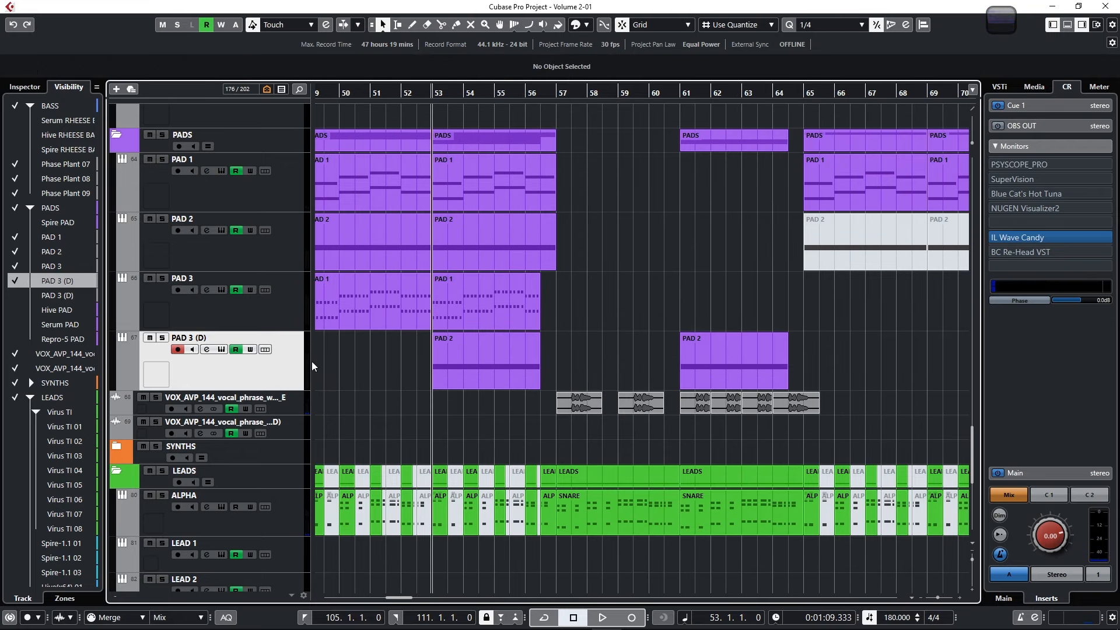
pyautogui.press('space')
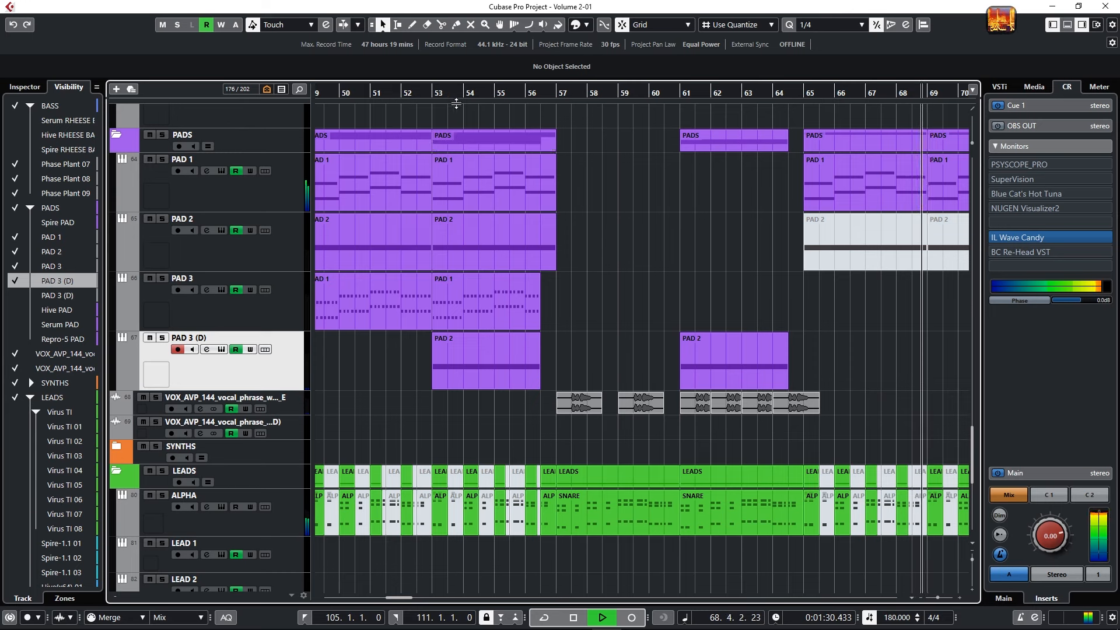
pyautogui.press('space')
pyautogui.click(434, 92)
# - Compare the sustained E3 note of the PAD 3 (D) part at bar 53 with the chord notes of the PAD 3 part
pyautogui.doubleClick(482, 376)
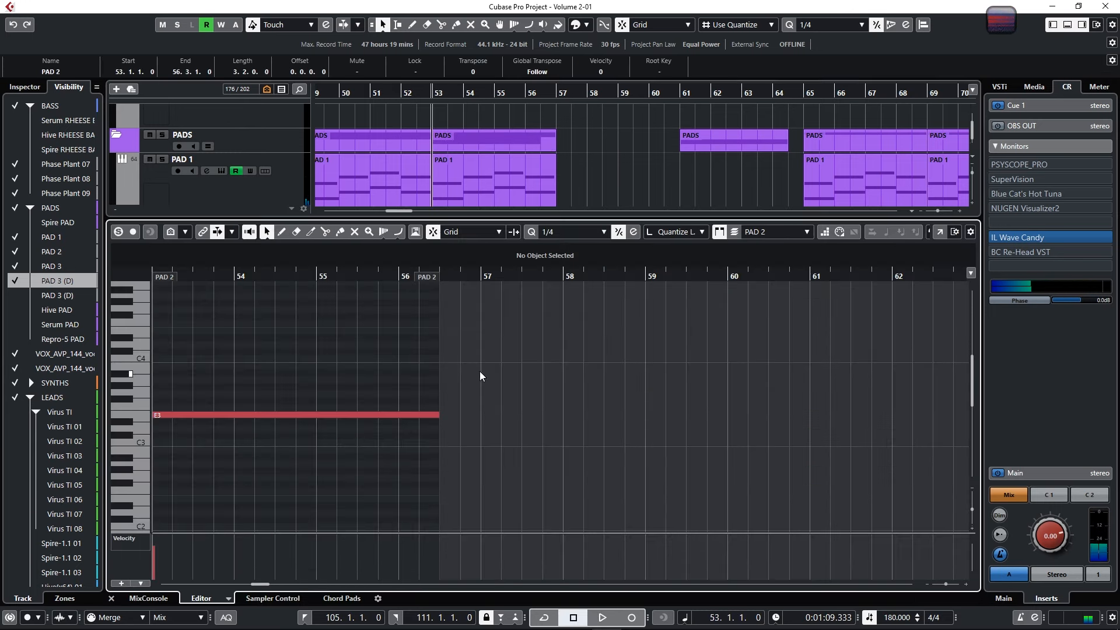
pyautogui.click(207, 415)
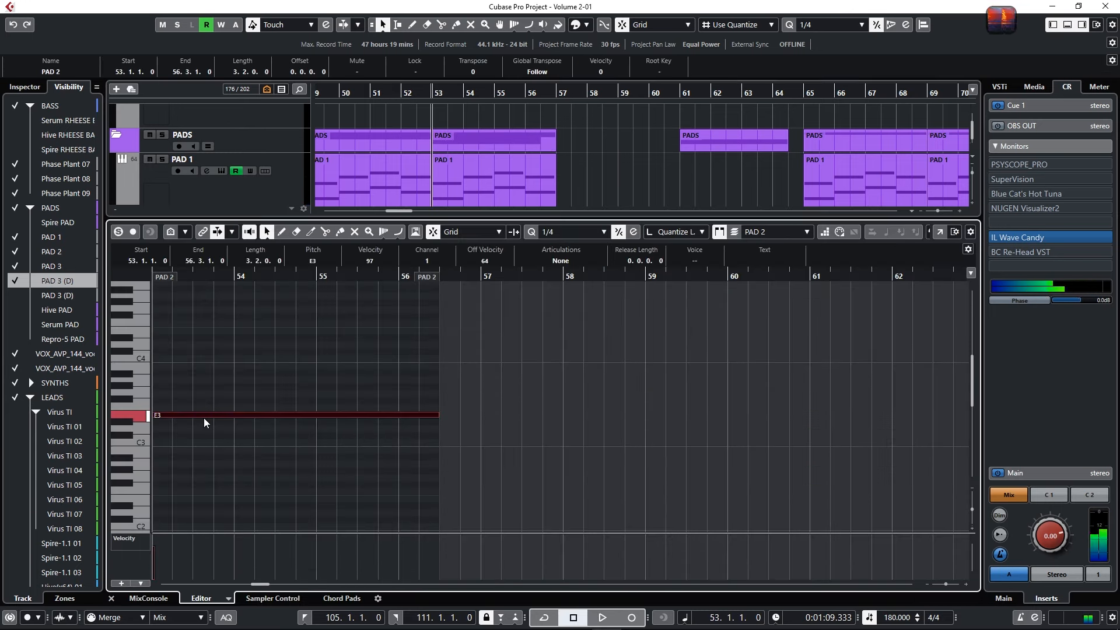
pyautogui.scroll(-3, 475, 176)
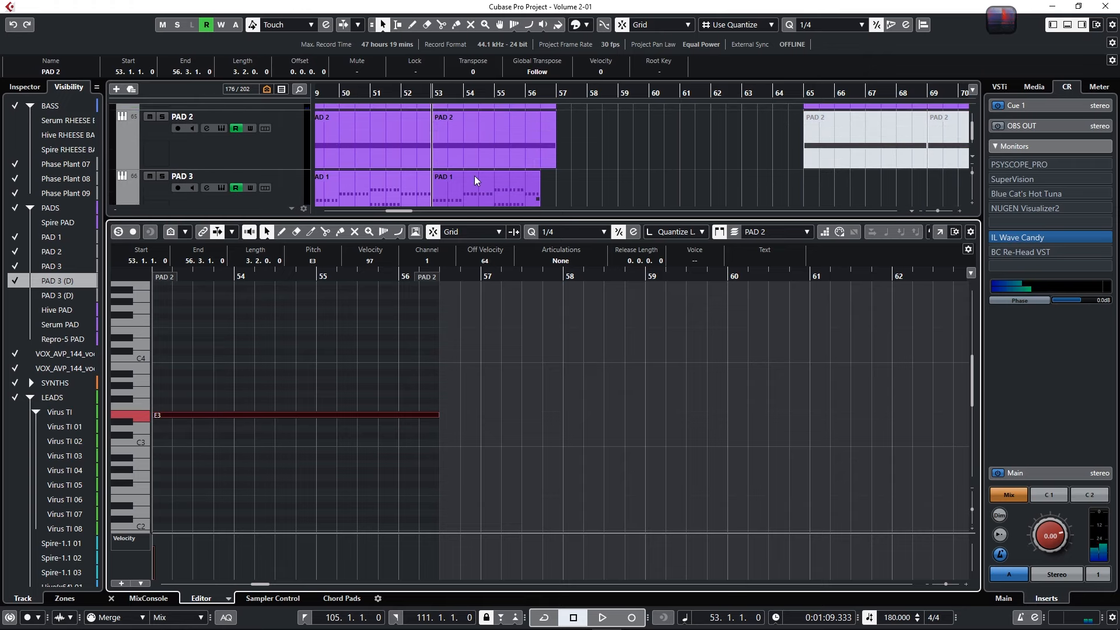
pyautogui.scroll(-2, 475, 178)
pyautogui.click(473, 177)
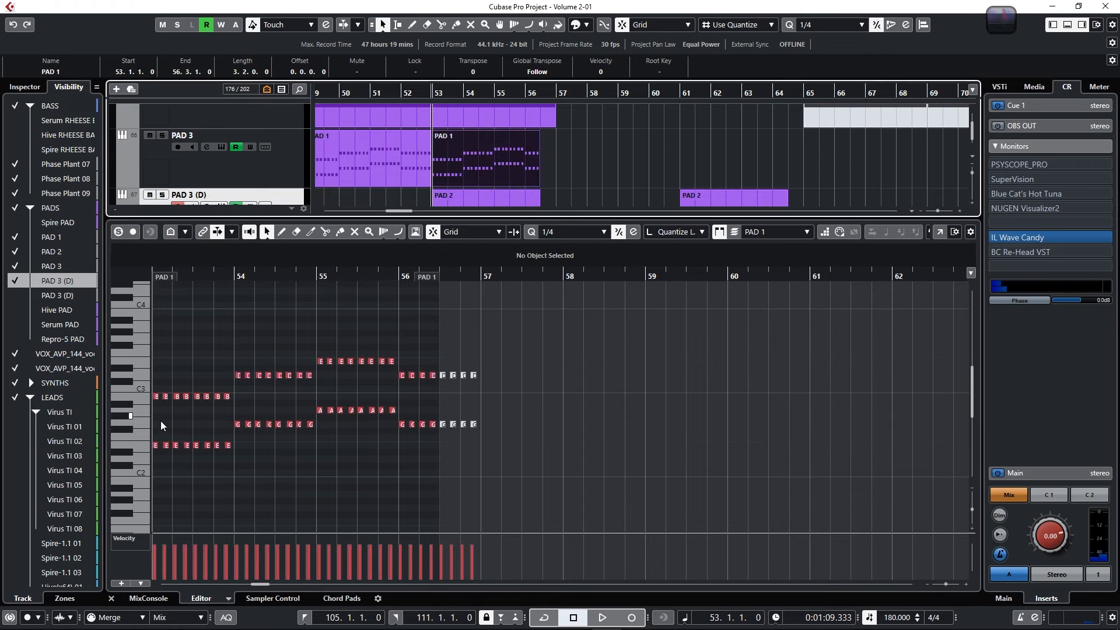
pyautogui.scroll(7, 166, 409)
pyautogui.scroll(-9, 165, 407)
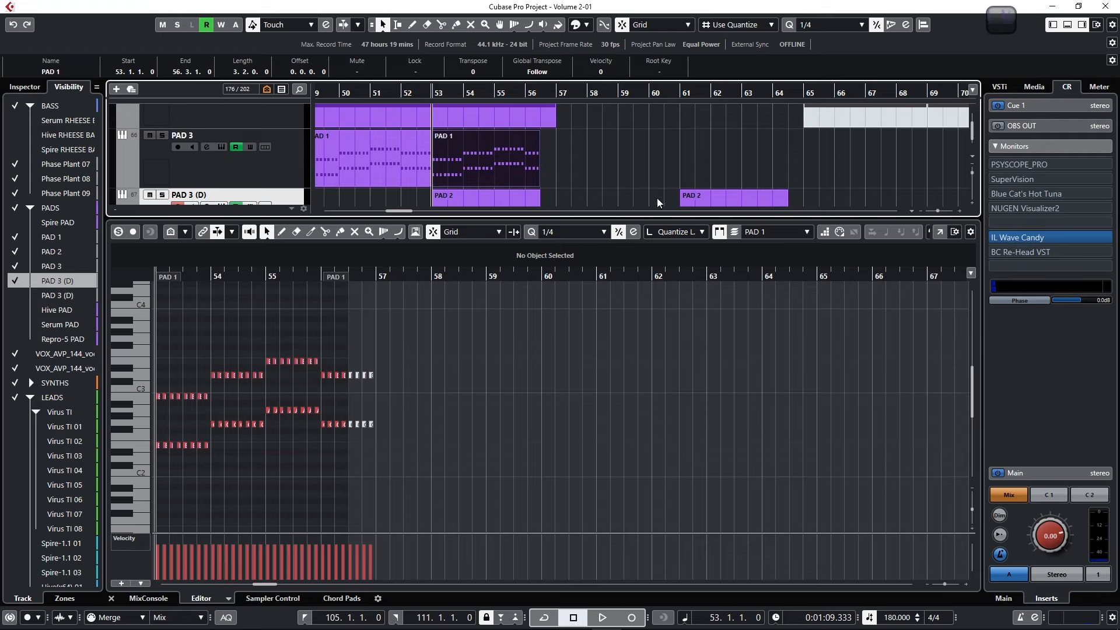
pyautogui.scroll(1, 660, 202)
pyautogui.scroll(-1, 449, 198)
# - Copy the sustained E3 note in the PAD 3 (D) part at bar 53 up to B3
pyautogui.click(463, 189)
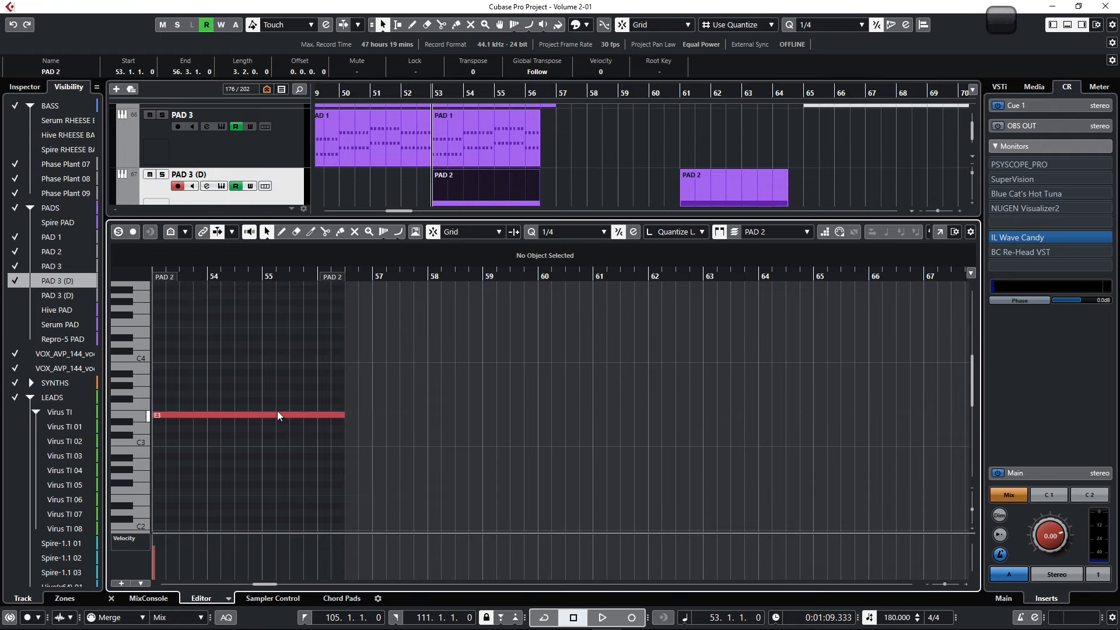
pyautogui.click(237, 416)
pyautogui.moveTo(234, 387); pyautogui.dragTo(298, 369)
pyautogui.click(681, 278)
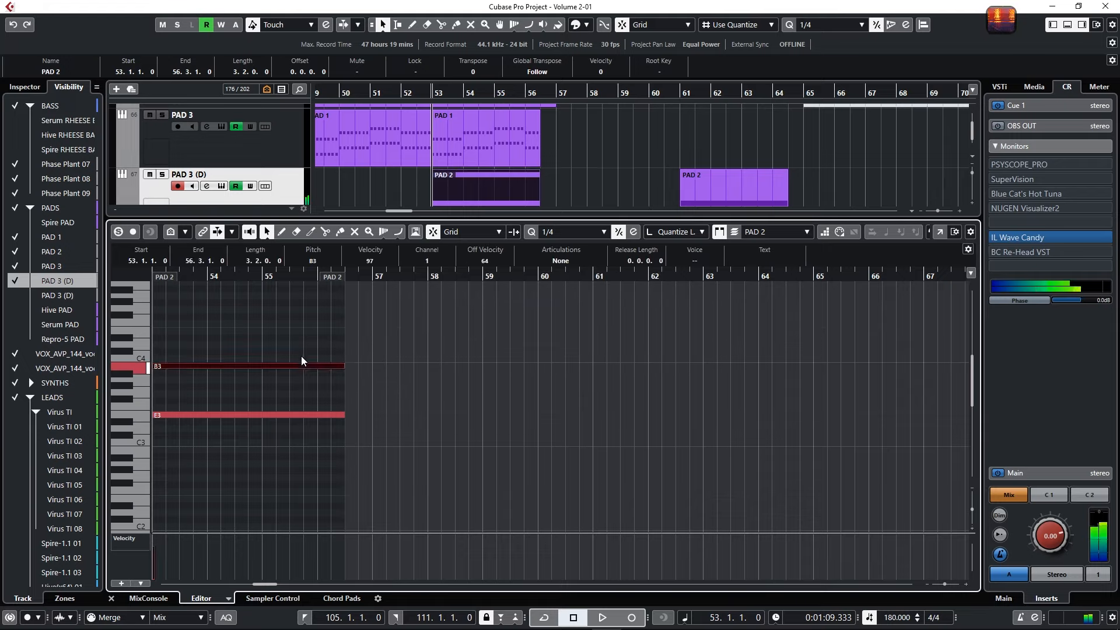
pyautogui.click(264, 346)
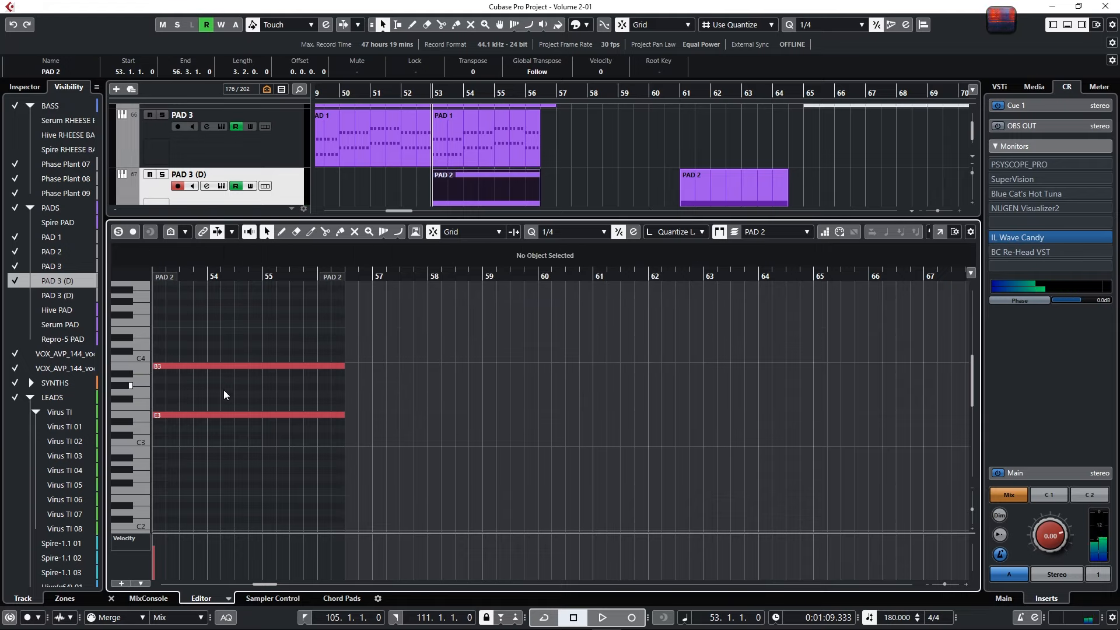
# - Transpose both sustained notes down an octave to E2 and B2, and listen from bar 53
pyautogui.moveTo(218, 345); pyautogui.dragTo(224, 437)
pyautogui.hotkey('shift', 'Down')
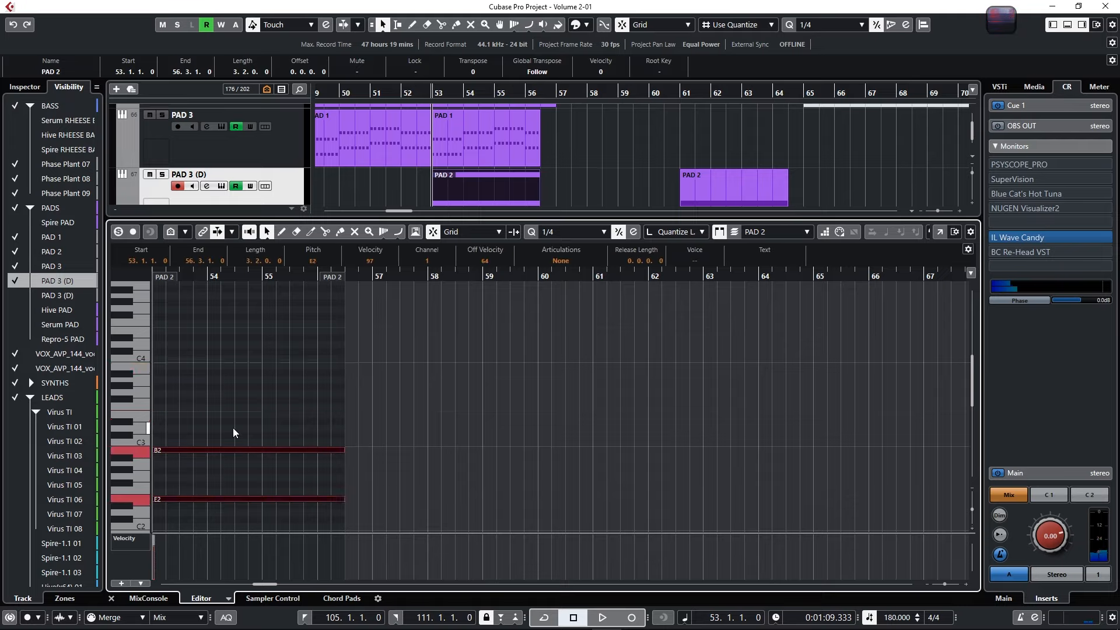
pyautogui.click(352, 185)
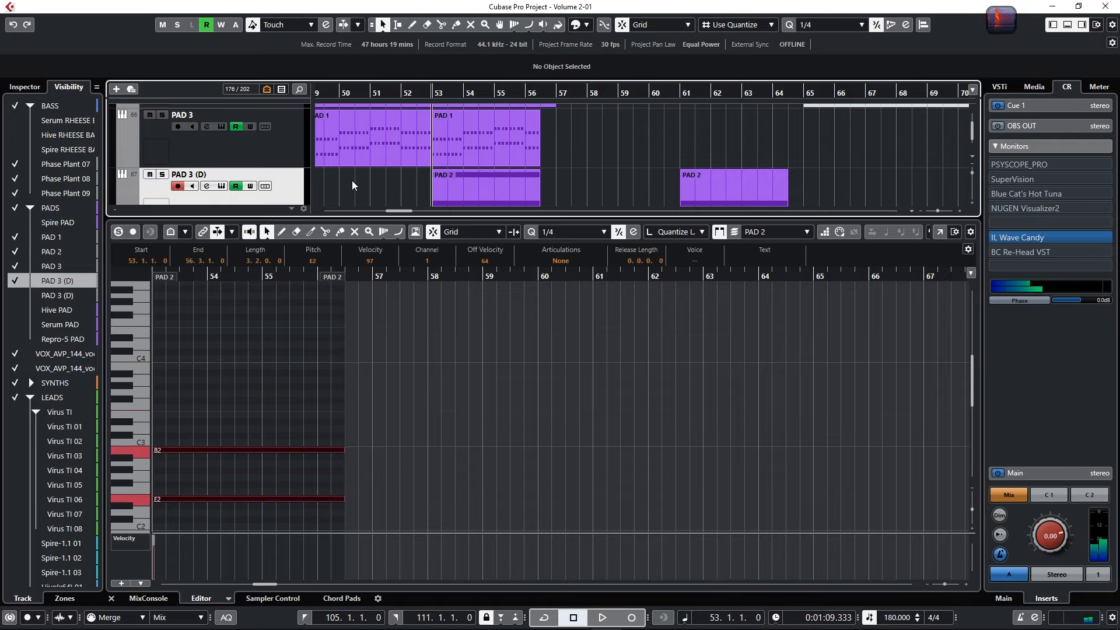
pyautogui.press('space')
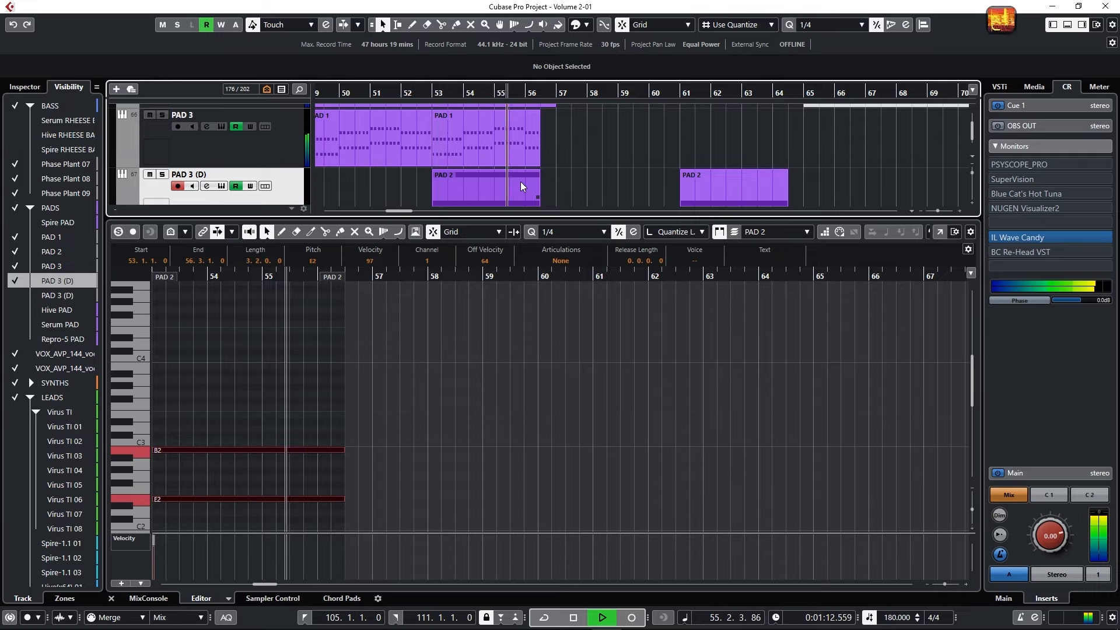
pyautogui.press('space')
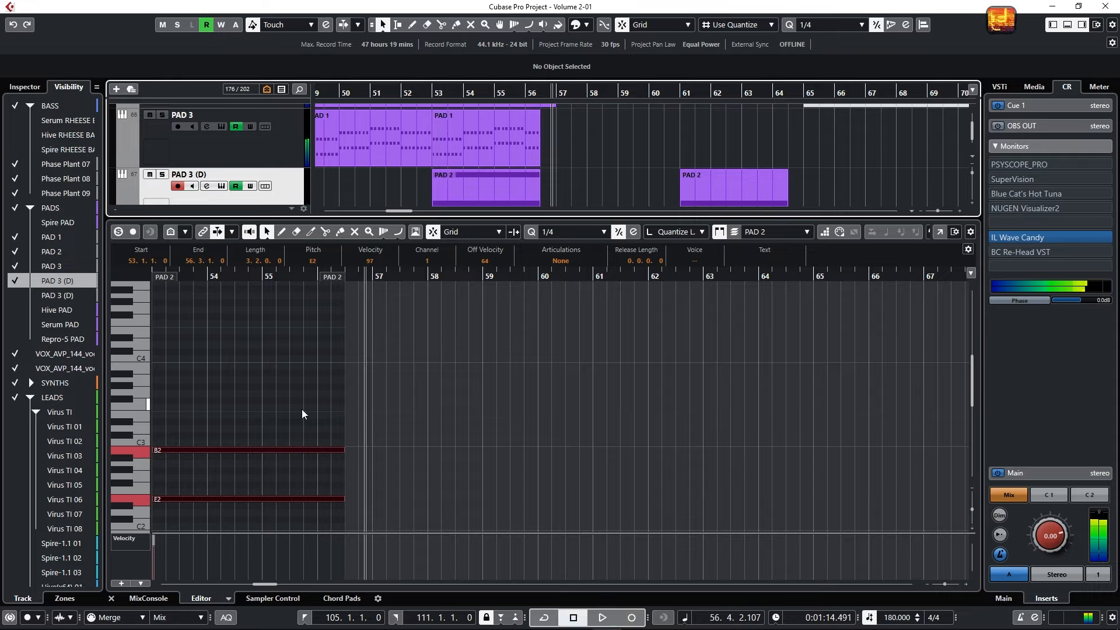
# - Raise the upper sustained note an octave to B3, audition it with PAD 3 (D) soloed, and return the playhead to bar 53
pyautogui.moveTo(302, 412); pyautogui.dragTo(323, 473)
pyautogui.hotkey('shift', 'Up')
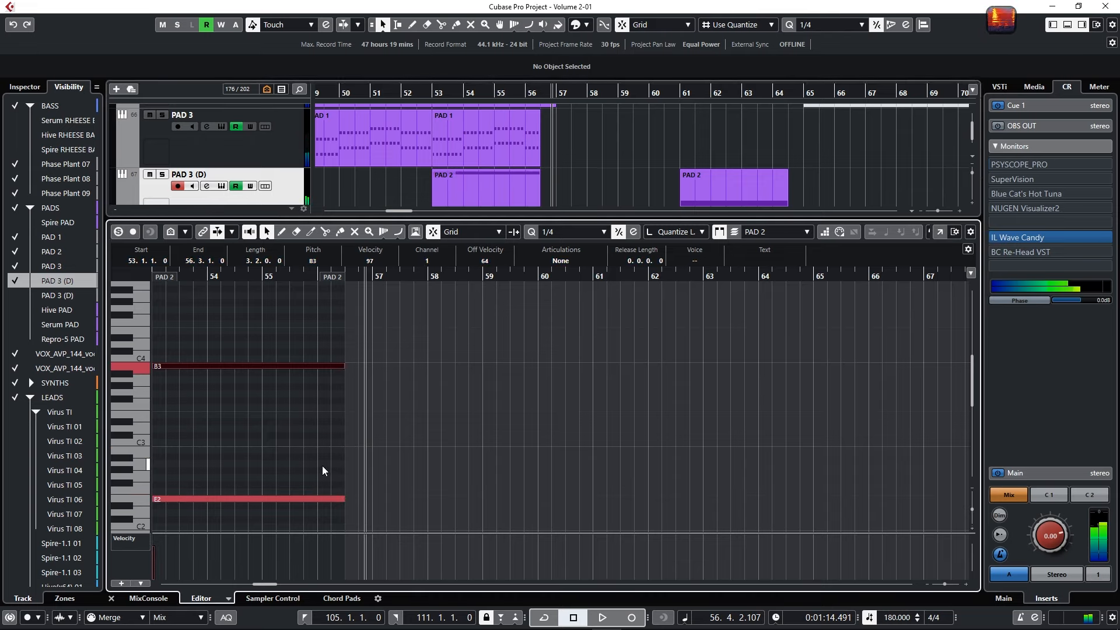
pyautogui.click(431, 94)
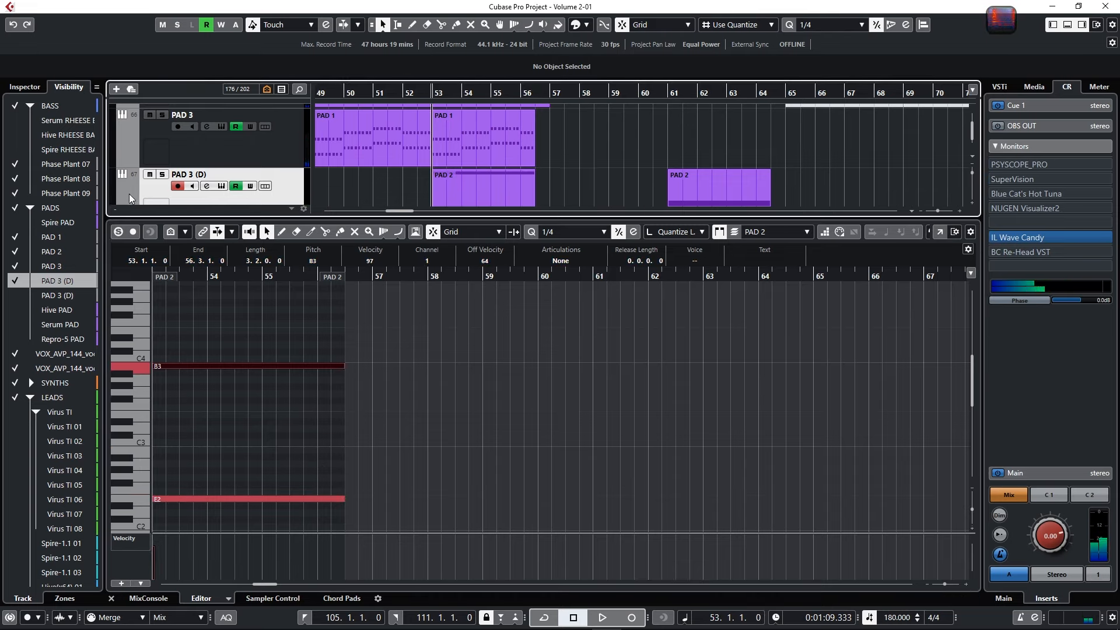
pyautogui.press('space')
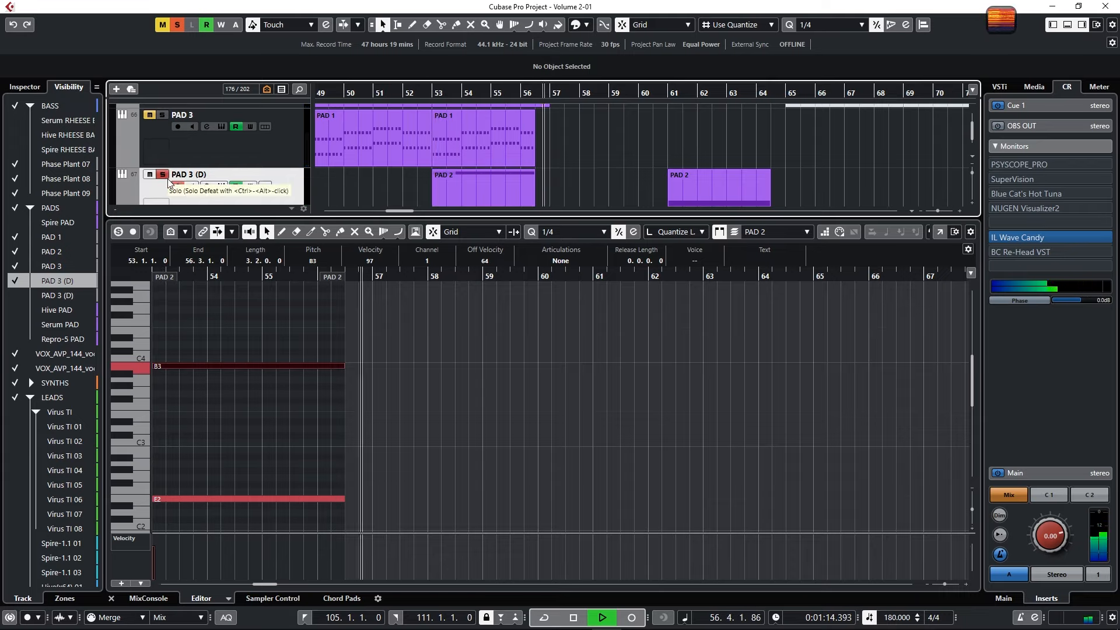
pyautogui.press('space')
pyautogui.click(431, 95)
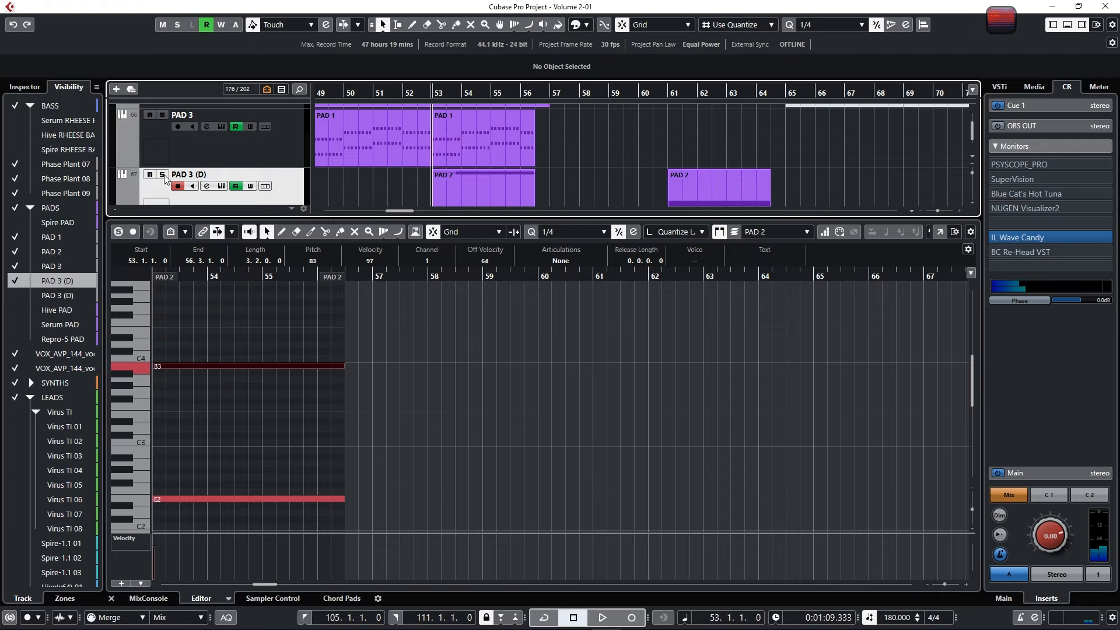
# - Check the note in the PAD 3 (D) part at bar 61 and close the key editor
pyautogui.click(724, 185)
pyautogui.click(658, 153)
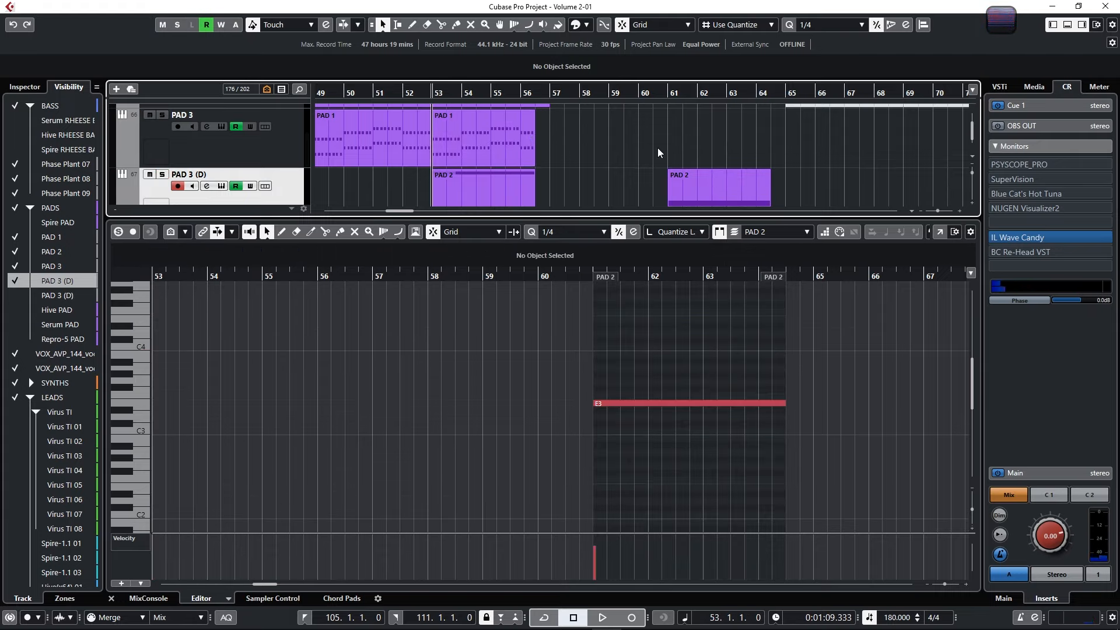
pyautogui.hotkey('ctrl', 'alt', 'e')
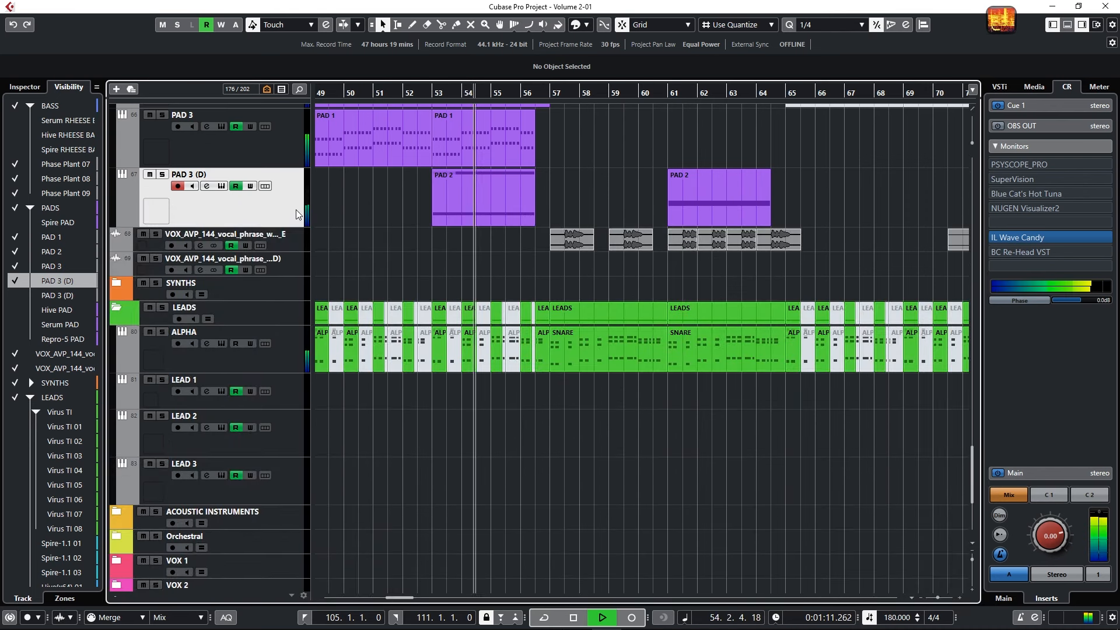
# - Set the PAD 3 (D) track volume to -11.1 during playback, and stop
pyautogui.click(26, 88)
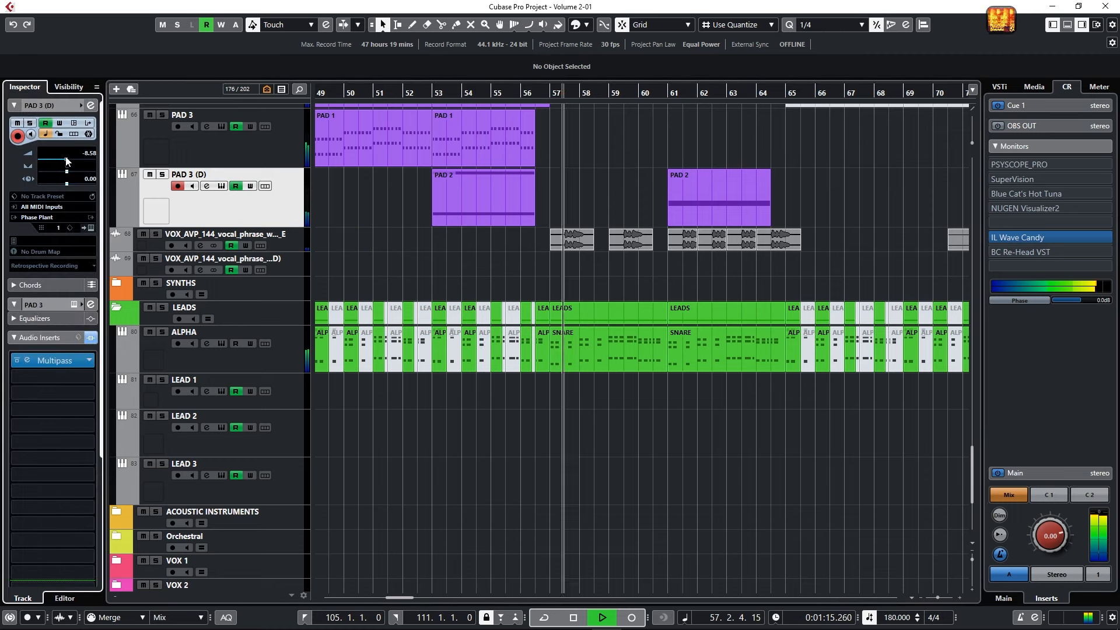
pyautogui.moveTo(66, 161); pyautogui.dragTo(63, 162)
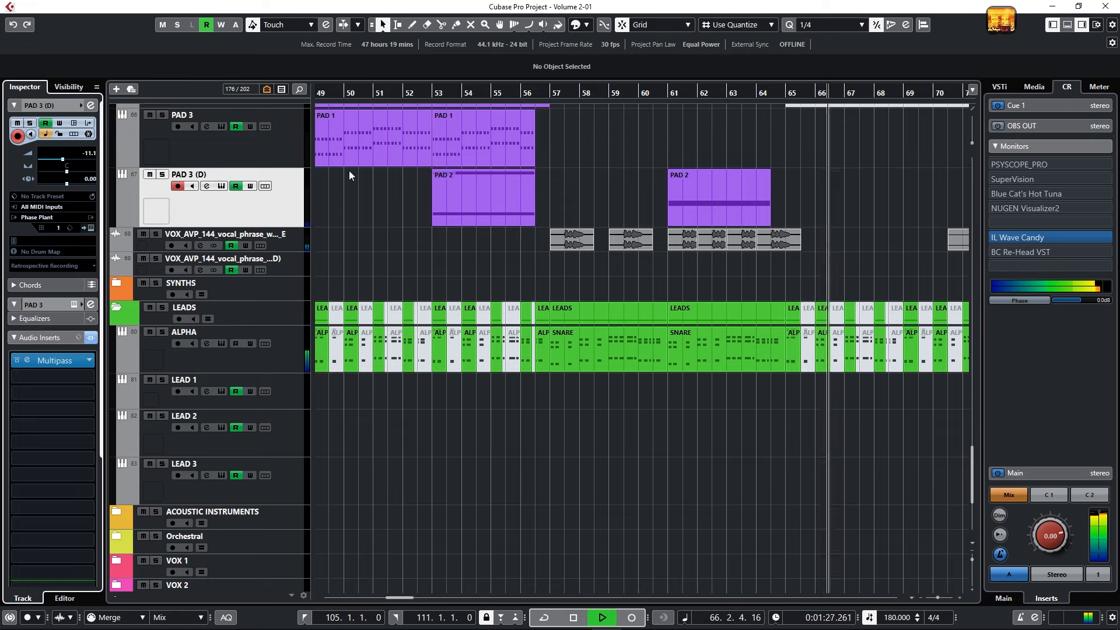
pyautogui.press('space')
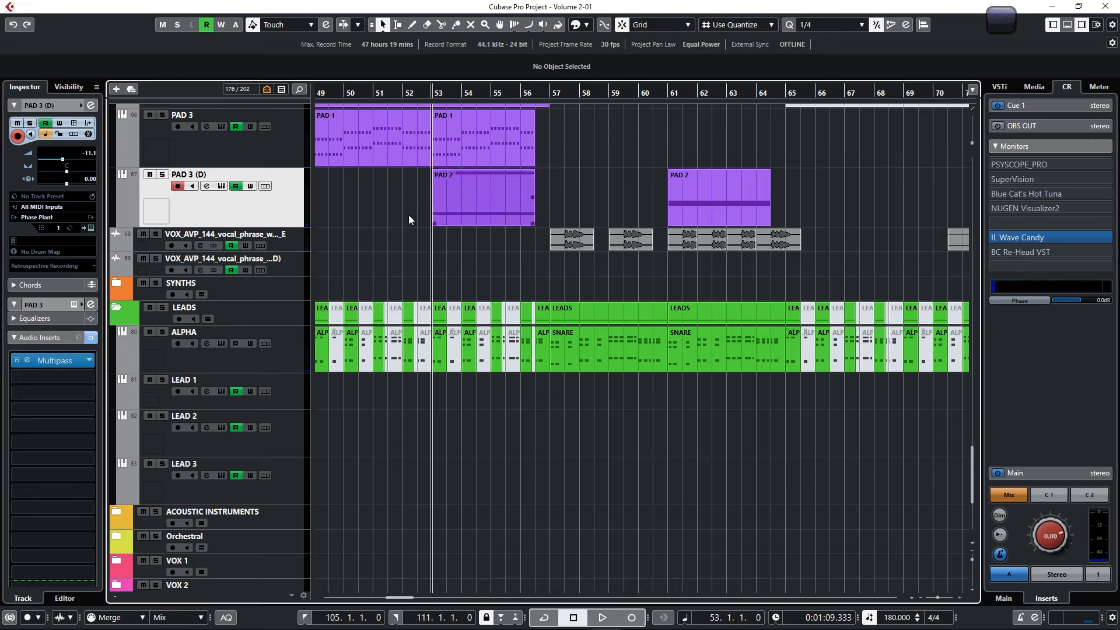
# - Adjust the Lane 1 Distortion mix in the PAD 3 (D) Phase Plant patch, close the plug-in, and replay from bar 53
pyautogui.click(221, 186)
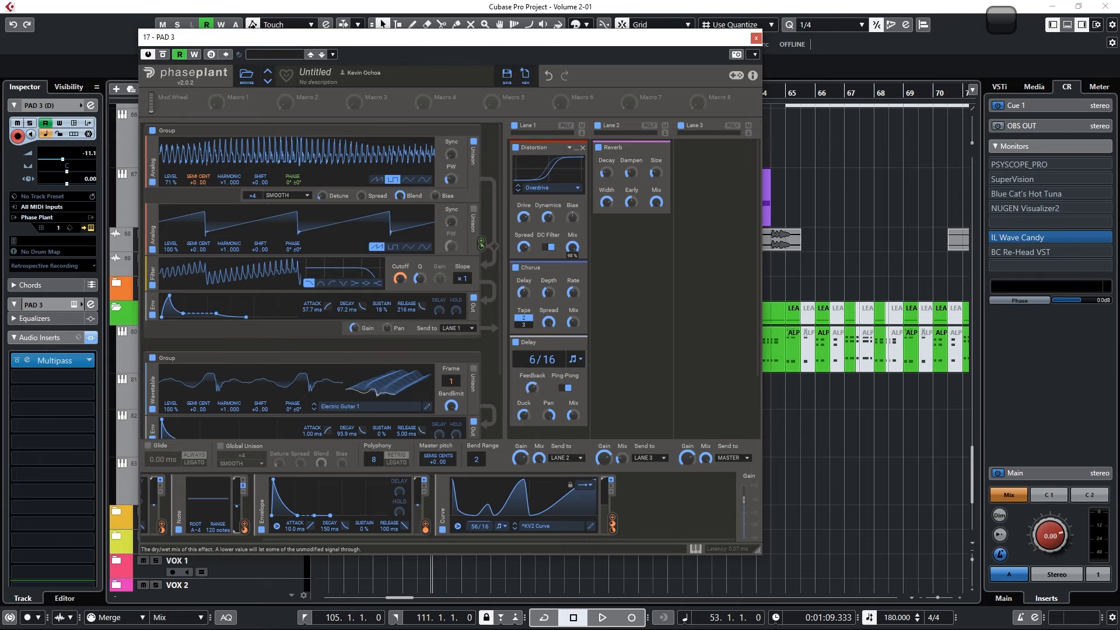
pyautogui.click(756, 39)
pyautogui.press('space')
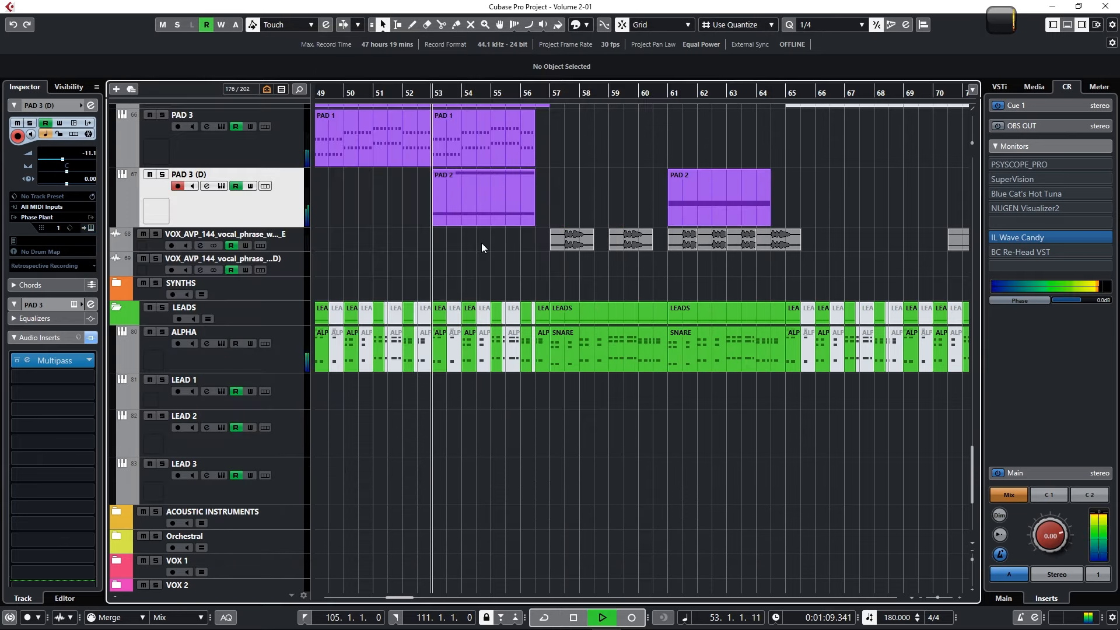
# - Reopen the PAD 3 (D) Phase Plant patch, adjust the Lane 1 Distortion drive and spread during playback, and close the plug-in
pyautogui.click(207, 186)
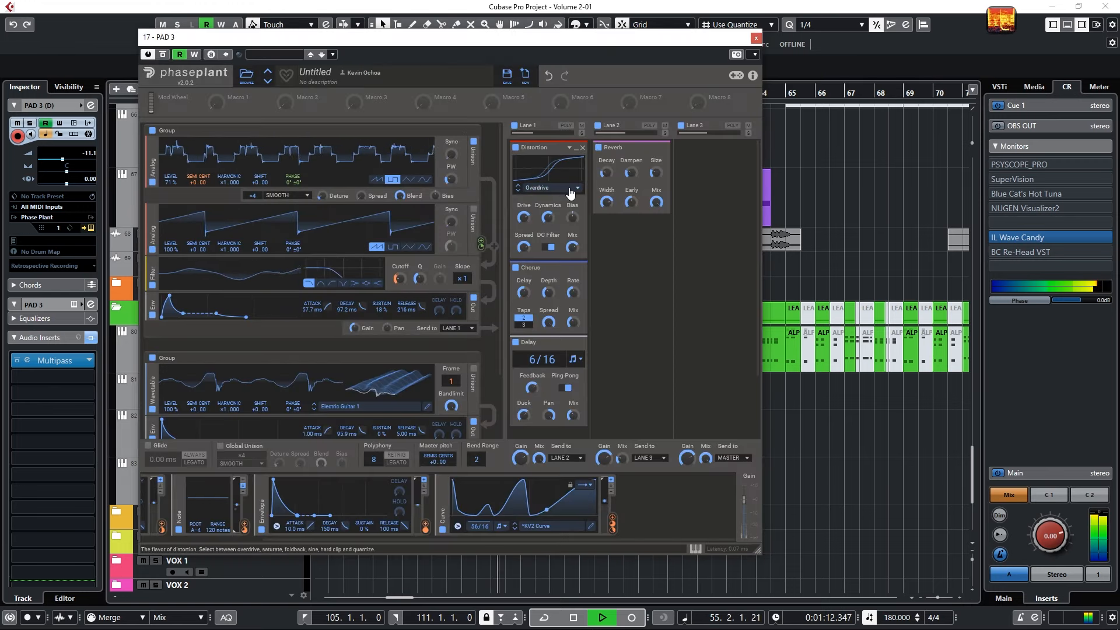
pyautogui.moveTo(527, 218); pyautogui.dragTo(527, 219)
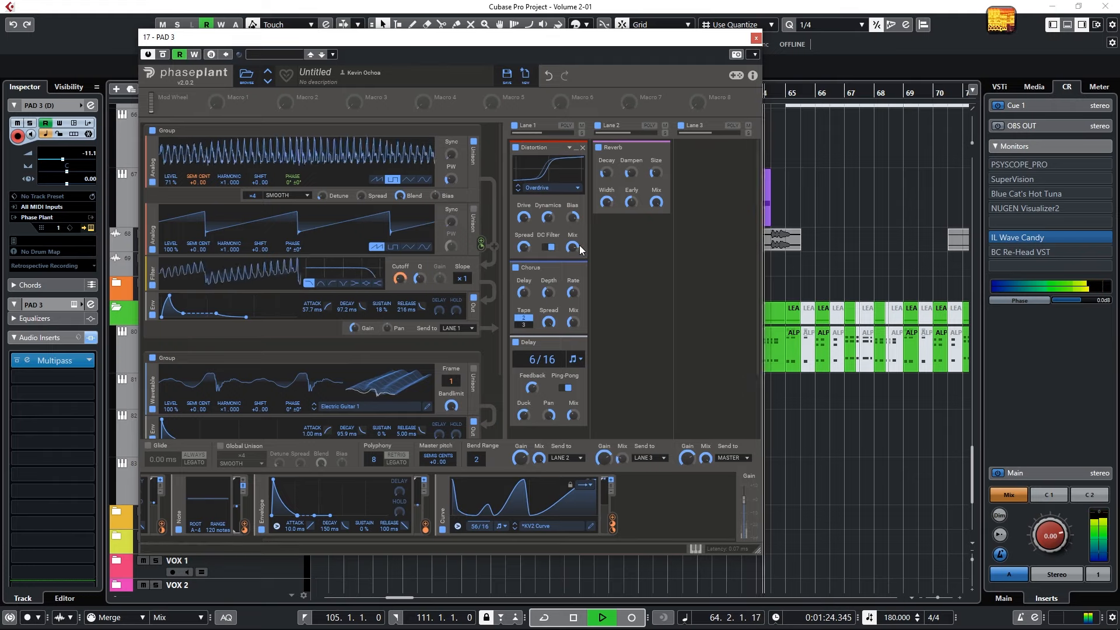
pyautogui.press('space')
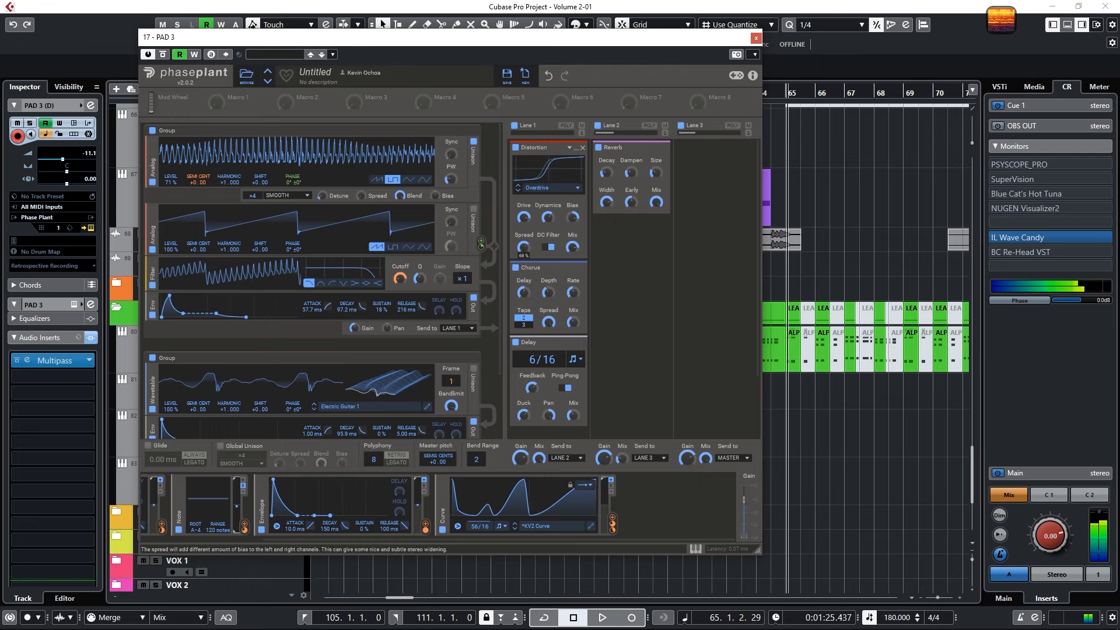
pyautogui.click(755, 39)
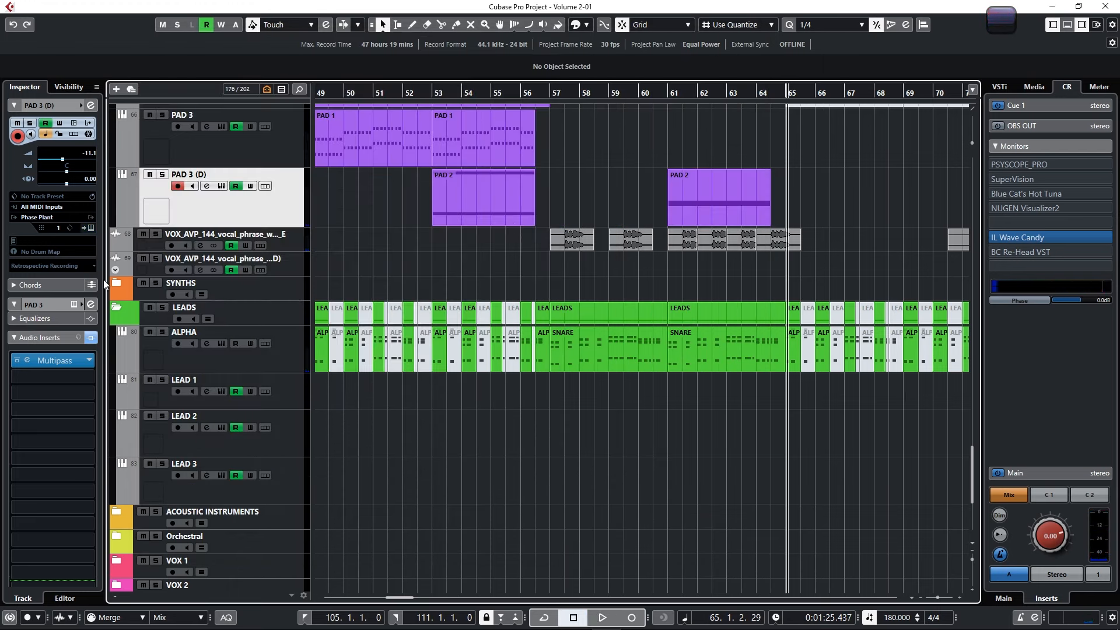
# - Show the hidden second PAD 3 (D) track, move the playhead to bar 61, and enable the track
pyautogui.click(69, 87)
pyautogui.scroll(-10, 54, 352)
pyautogui.scroll(-2, 53, 351)
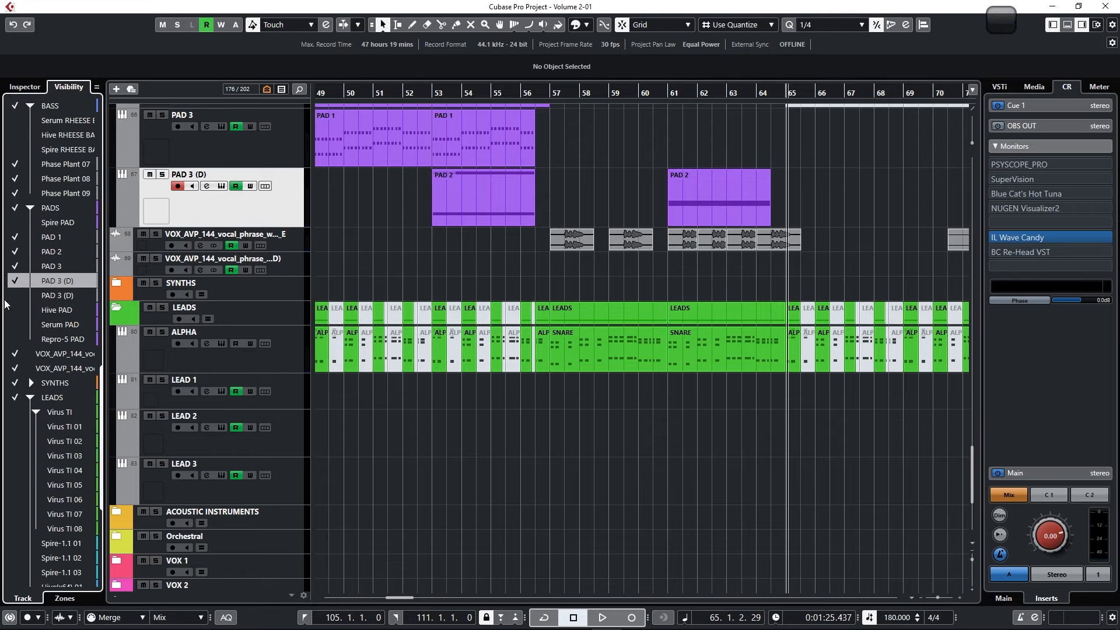
pyautogui.click(15, 296)
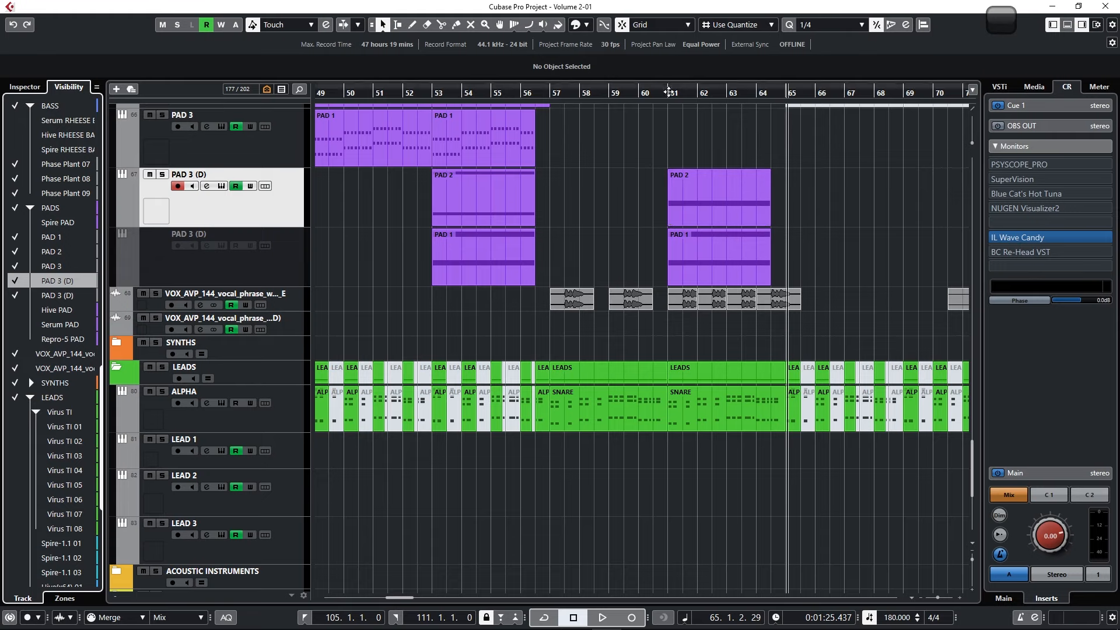
pyautogui.click(668, 91)
pyautogui.rightClick(238, 269)
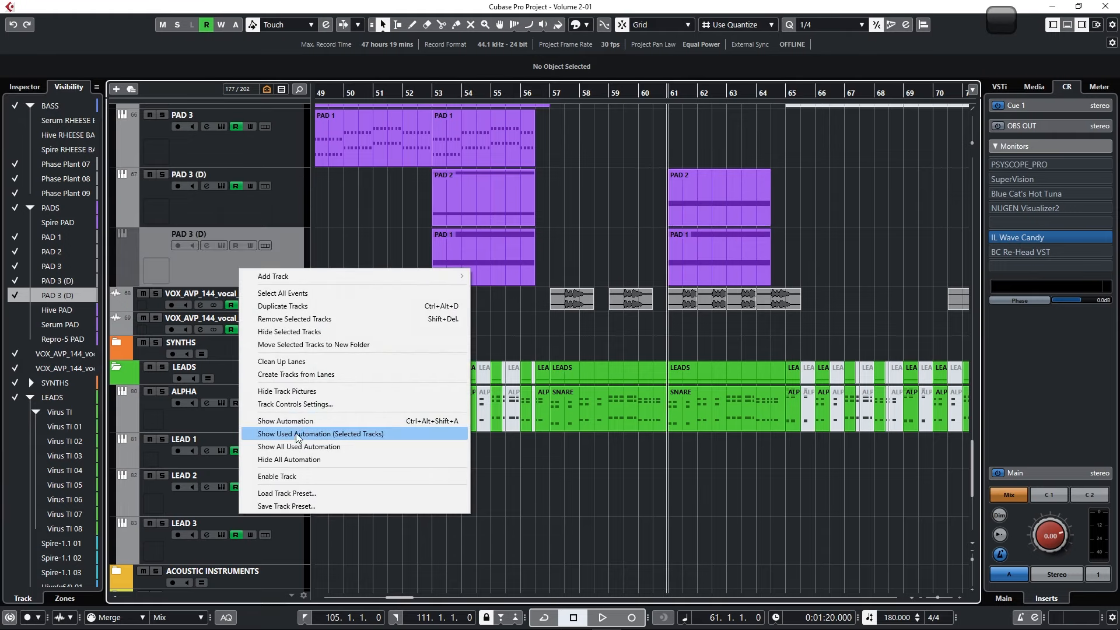
pyautogui.click(304, 476)
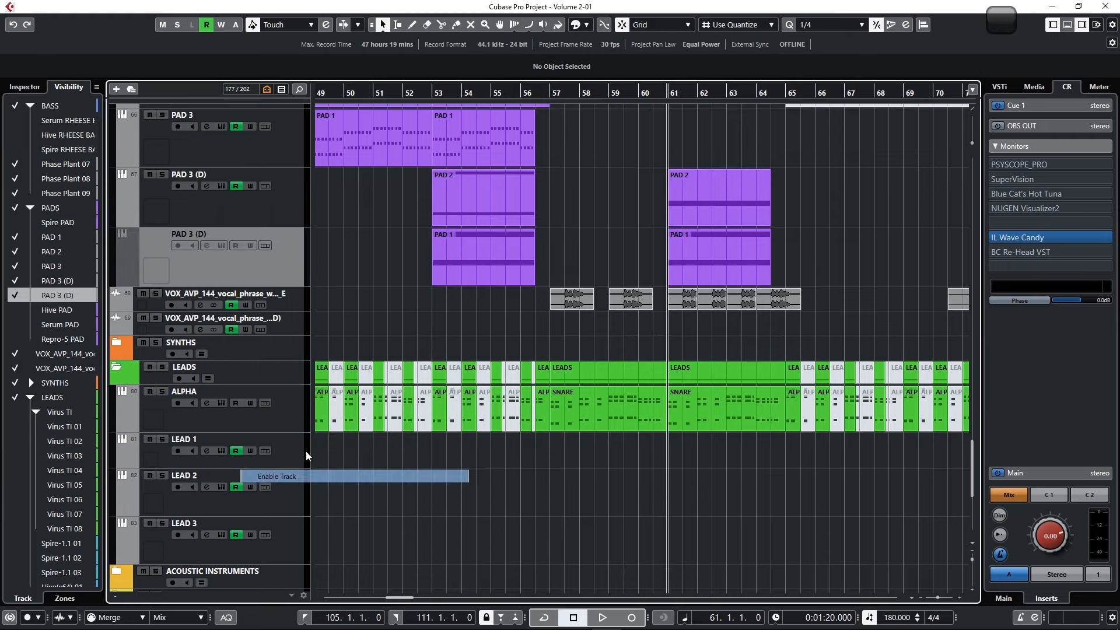
# - Listen from bar 61 with the upper PAD 3 (D) track muted, unmute it, and stop
pyautogui.click(149, 174)
pyautogui.press('space')
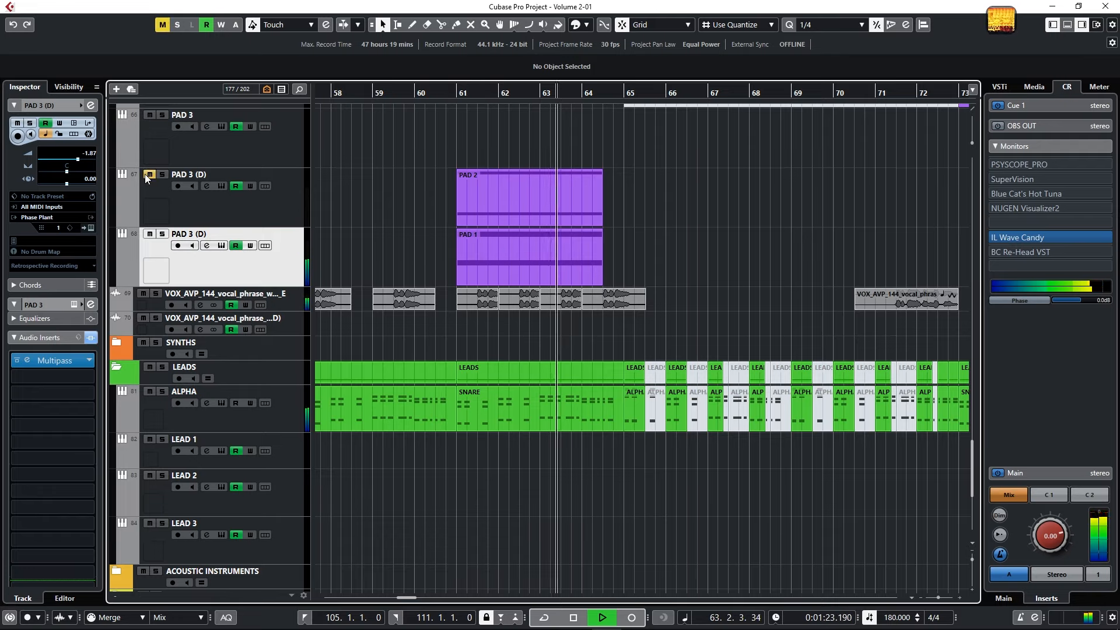
pyautogui.click(150, 174)
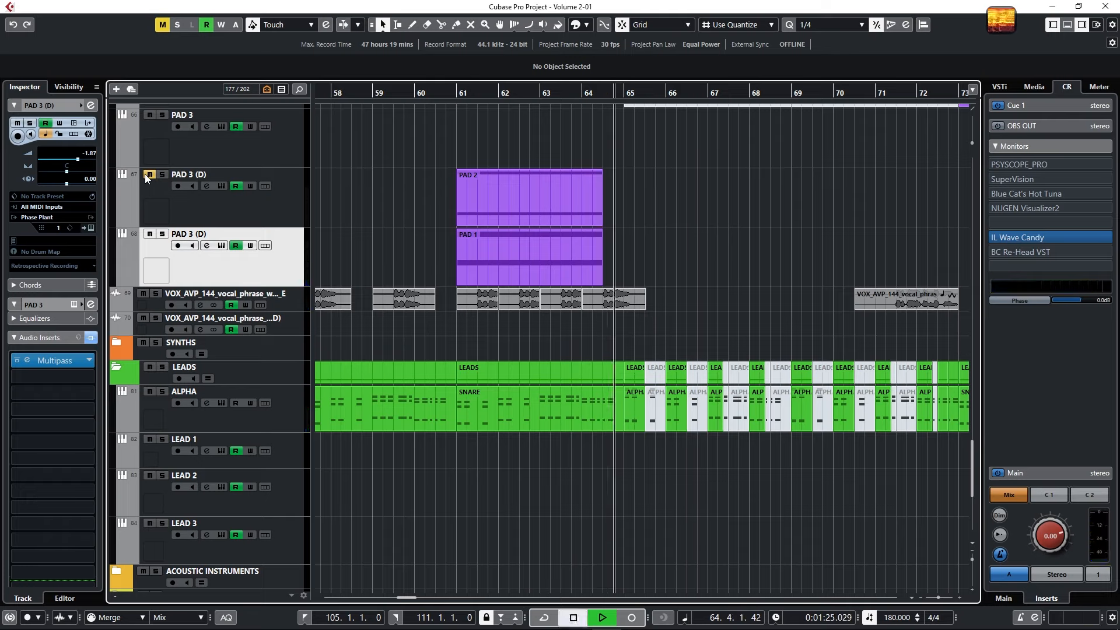
pyautogui.press('space')
# - Play both PAD 3 (D) layers from bar 60 with the Wave Candy spectrogram enlarged, stop, and return the playhead to bar 61
pyautogui.click(413, 95)
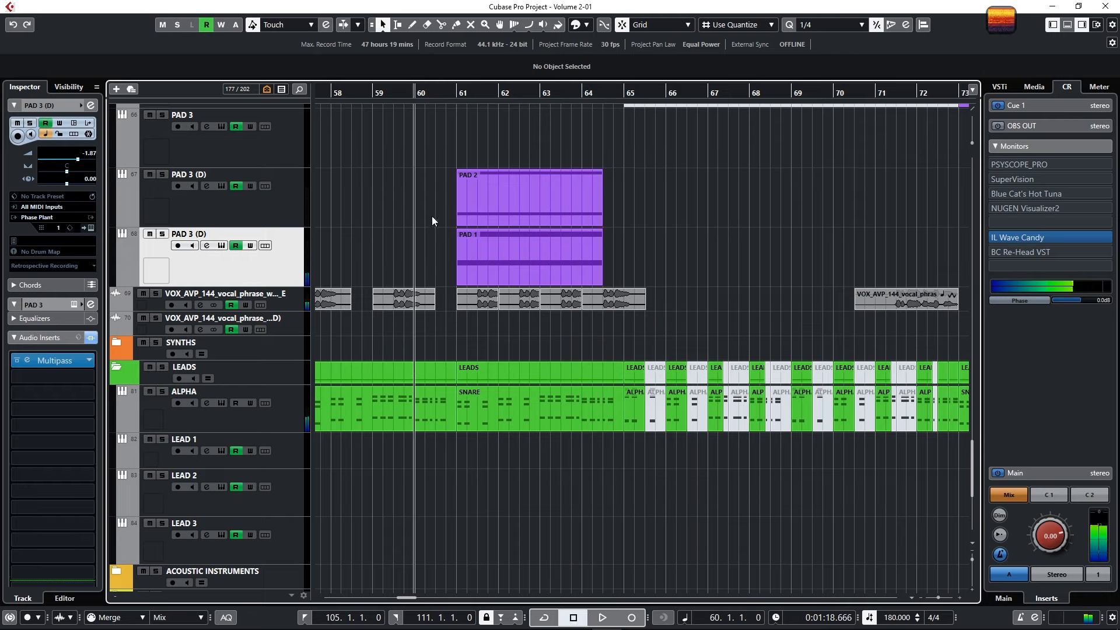
pyautogui.press('space')
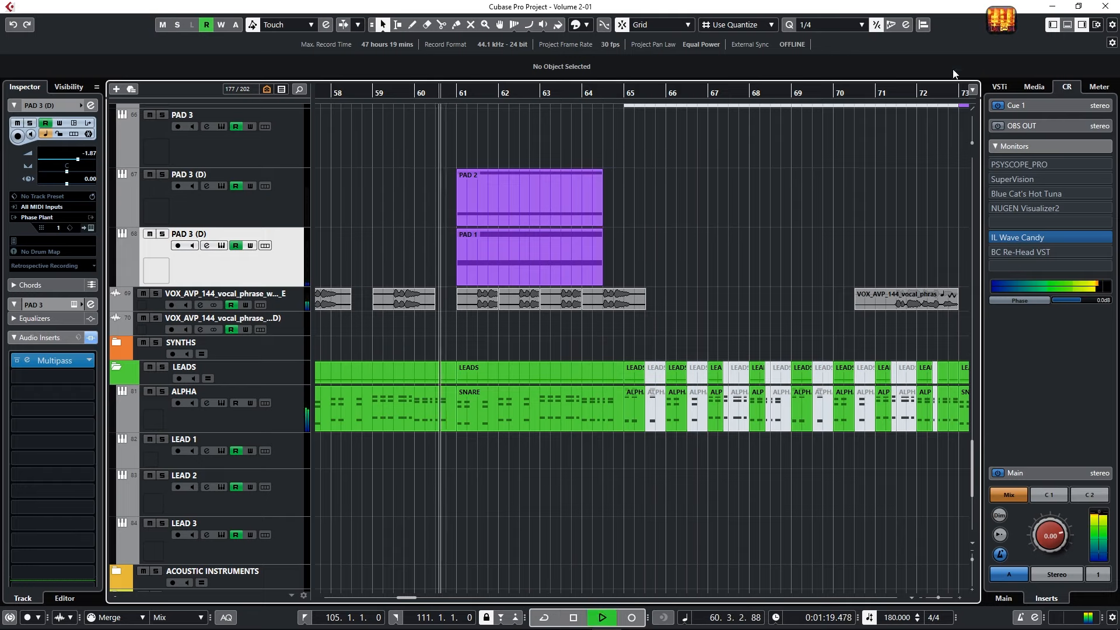
pyautogui.click(1002, 21)
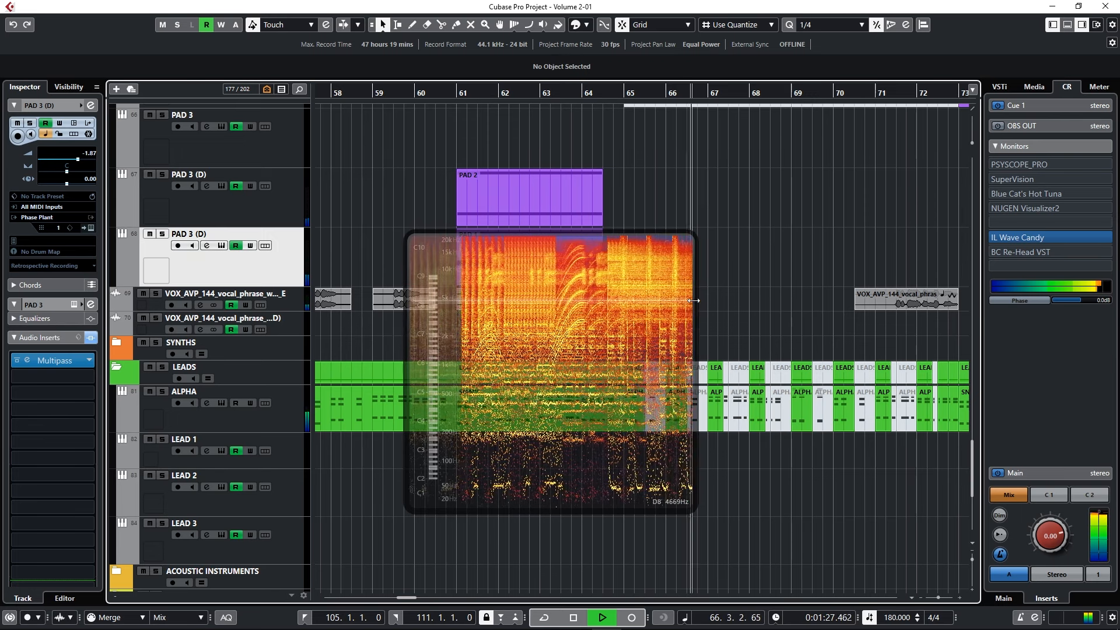
pyautogui.rightClick(694, 301)
pyautogui.click(733, 233)
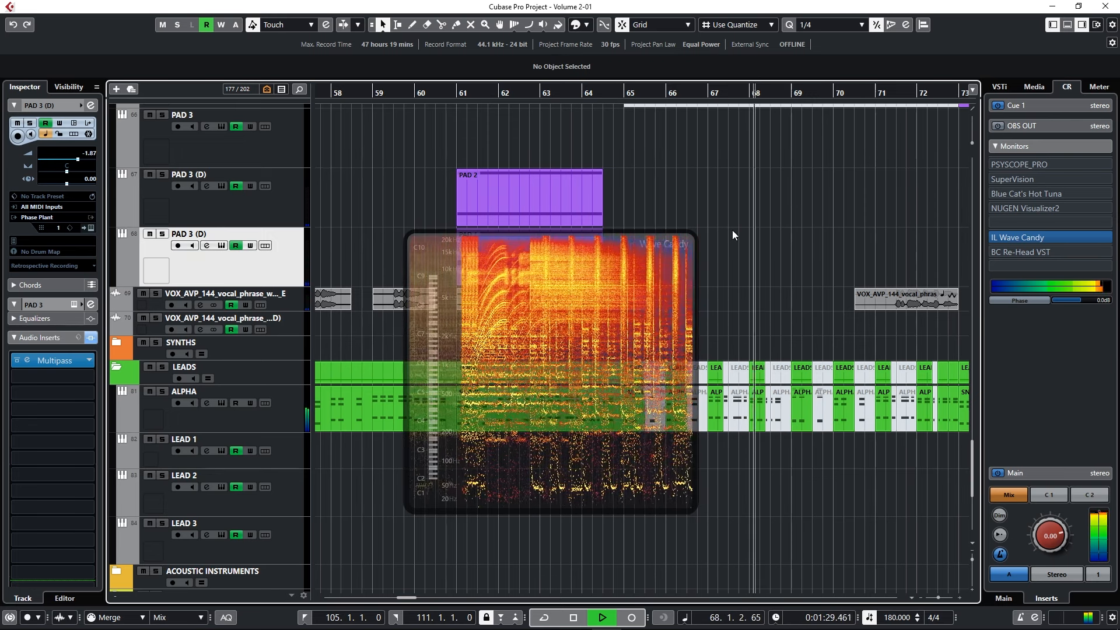
pyautogui.press('space')
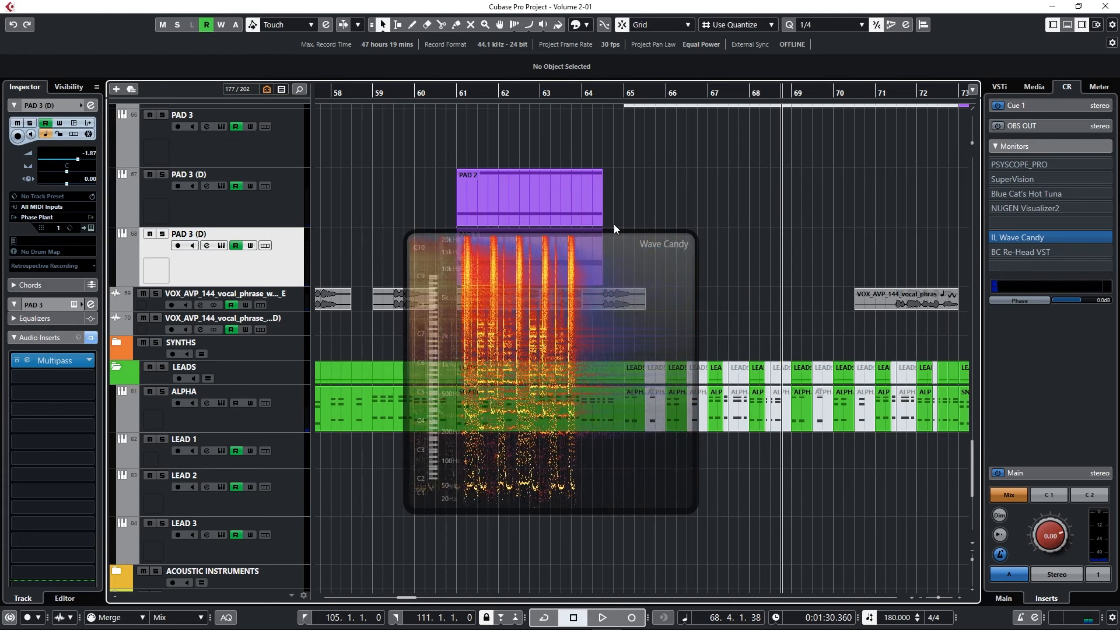
pyautogui.click(457, 93)
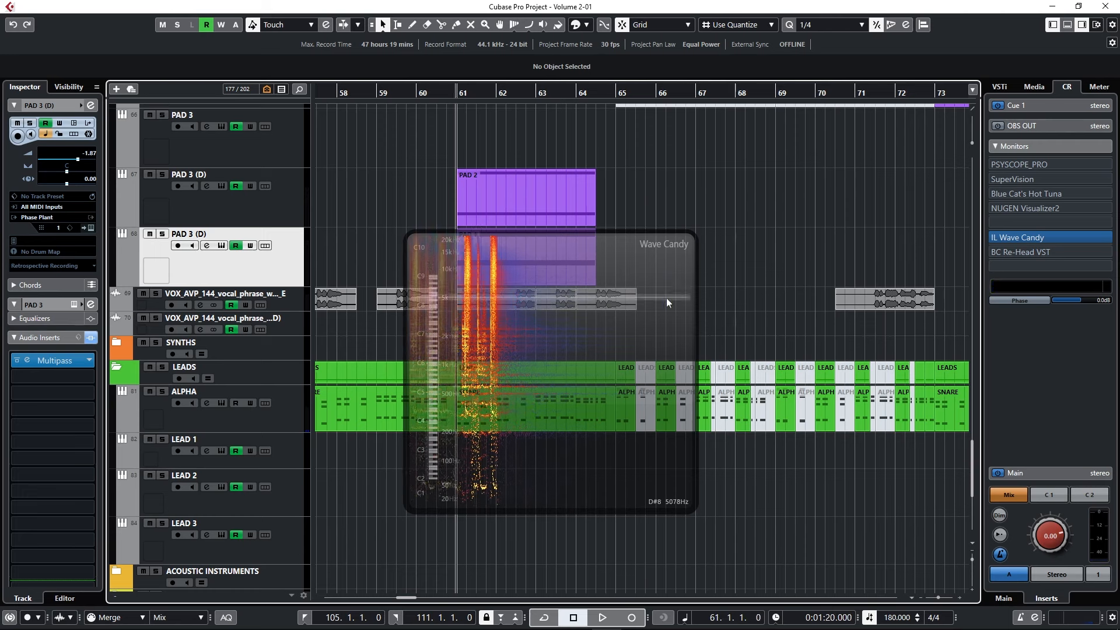
pyautogui.doubleClick(668, 304)
# - Open the upper PAD 3 (D) track's Phase Plant patch, examine its Curve modulator in the Curve Editor, and close the editor
pyautogui.scroll(3, 344, 262)
pyautogui.scroll(-2, 484, 342)
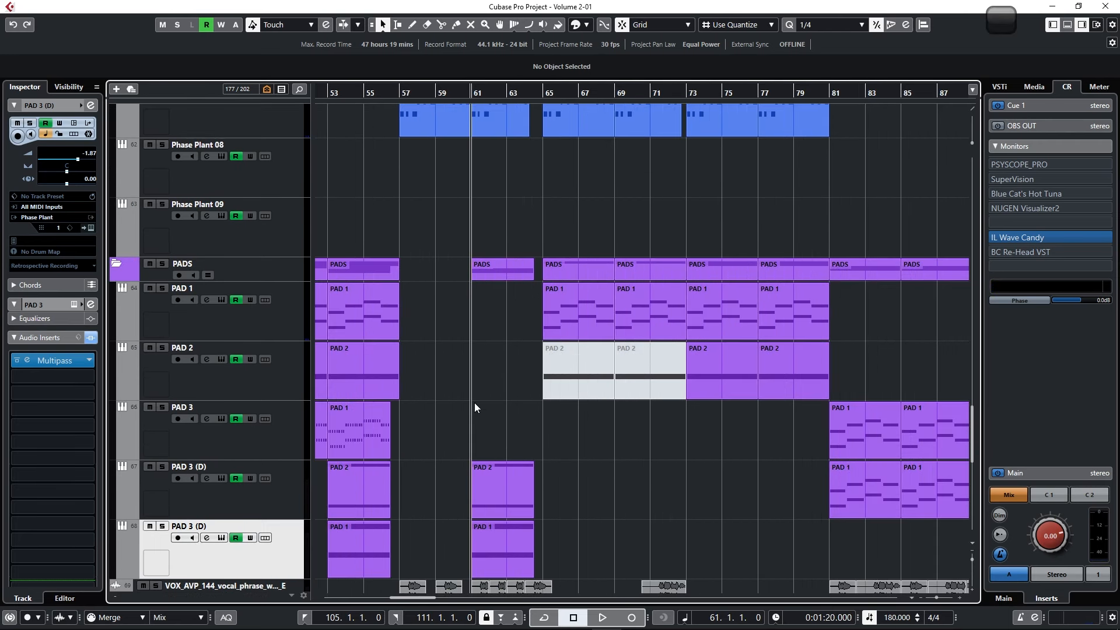
pyautogui.scroll(-2, 475, 405)
pyautogui.click(272, 304)
pyautogui.click(223, 283)
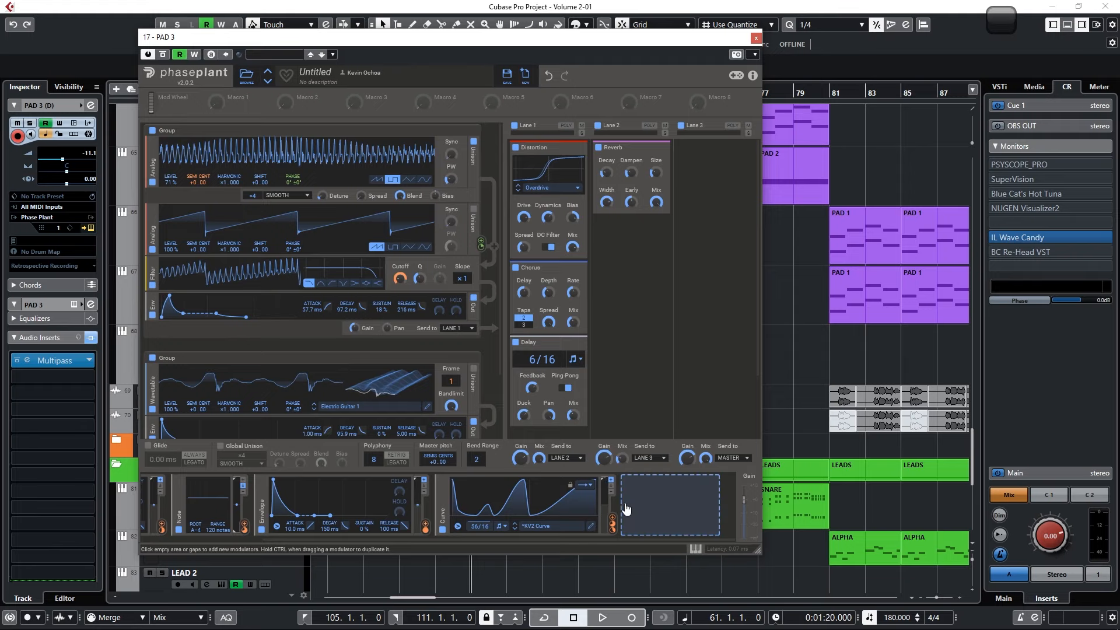
pyautogui.click(592, 526)
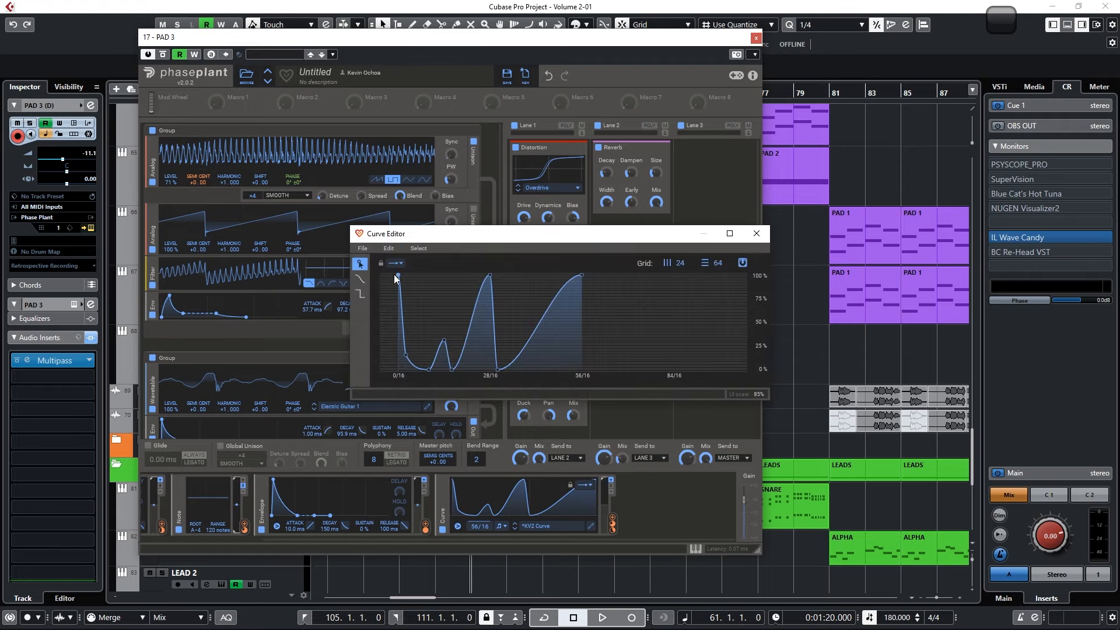
pyautogui.click(757, 235)
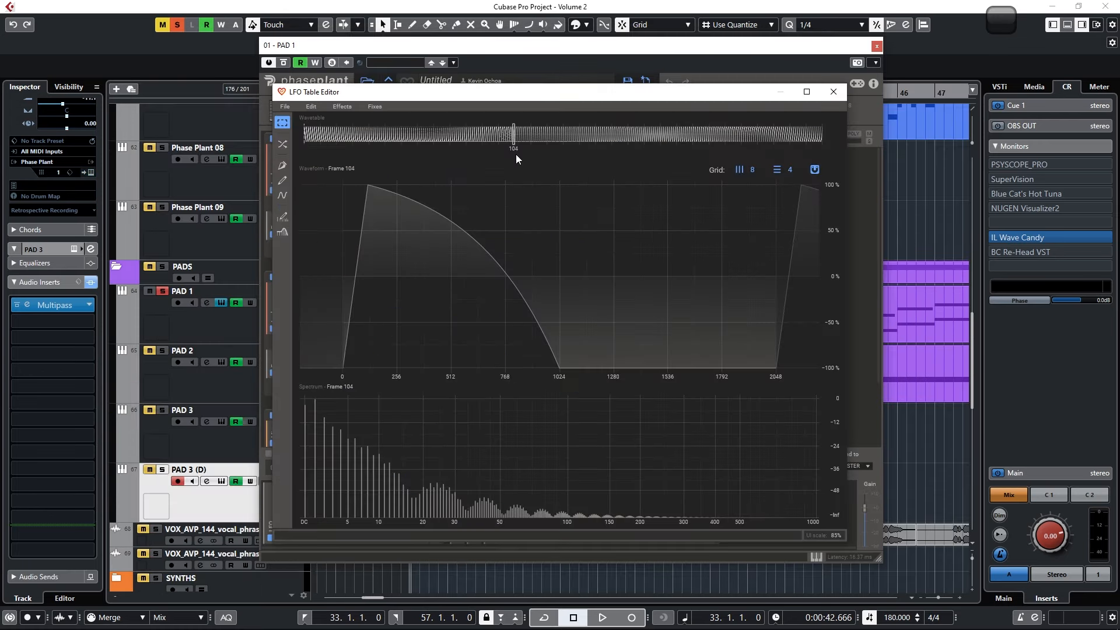
# - Scrub through the frames of PAD 1's LFO Table and try the Brush Tool on the Deformations waveform
pyautogui.moveTo(516, 154)
pyautogui.mouseDown()
pyautogui.moveTo(801, 167)
pyautogui.moveTo(776, 164)
pyautogui.mouseUp()
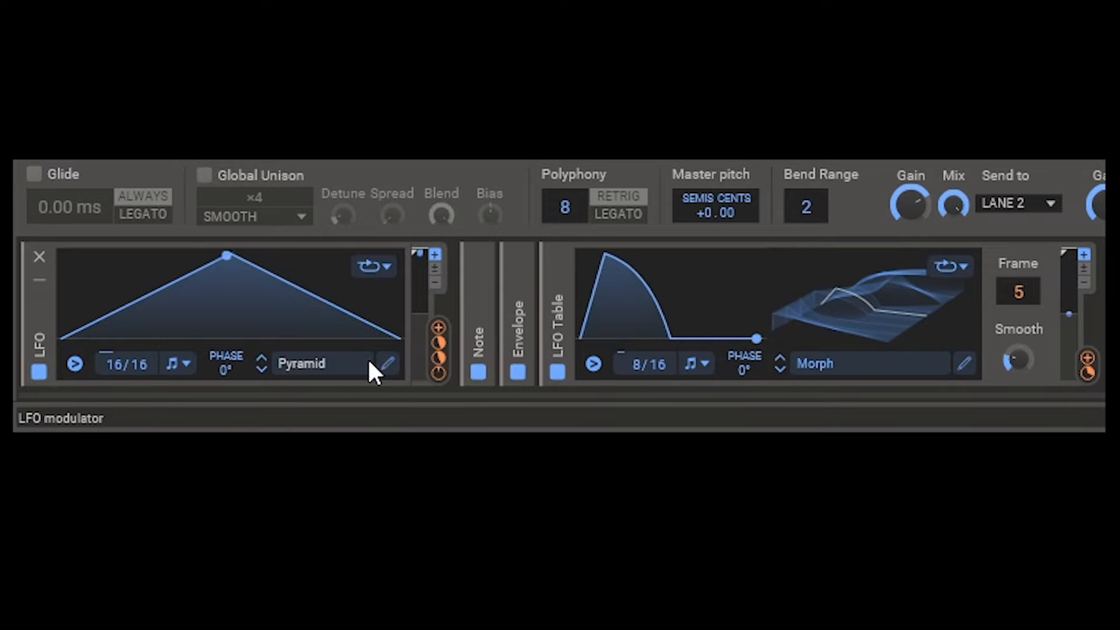
pyautogui.moveTo(443, 345)
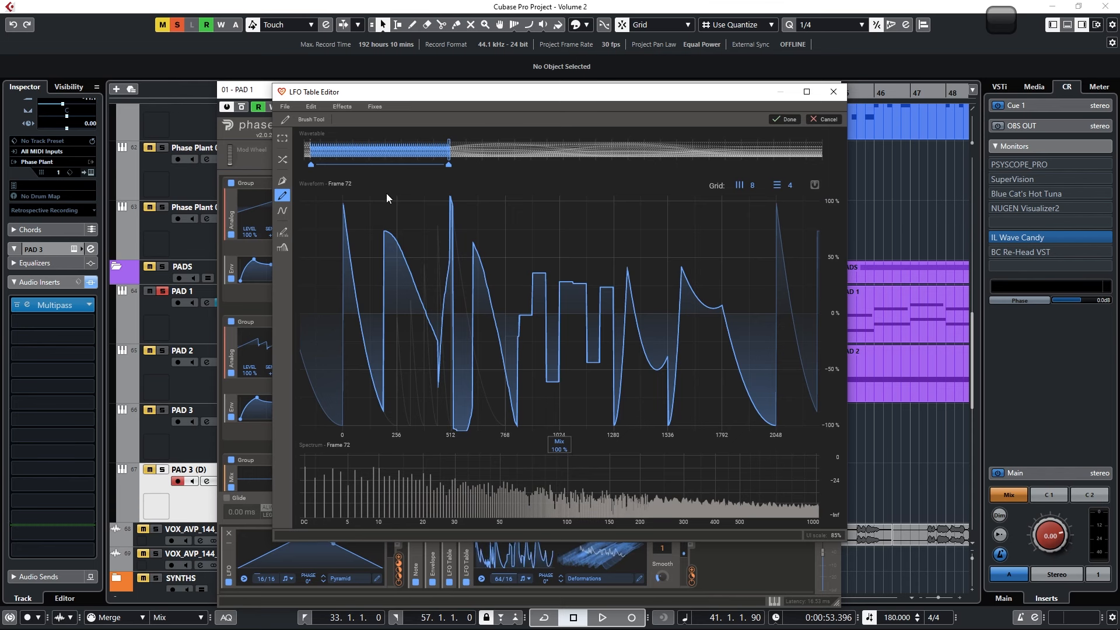
pyautogui.moveTo(384, 196)
pyautogui.mouseDown()
pyautogui.moveTo(420, 277)
pyautogui.moveTo(458, 426)
pyautogui.moveTo(490, 385)
pyautogui.moveTo(508, 316)
pyautogui.mouseUp()
pyautogui.press('space')
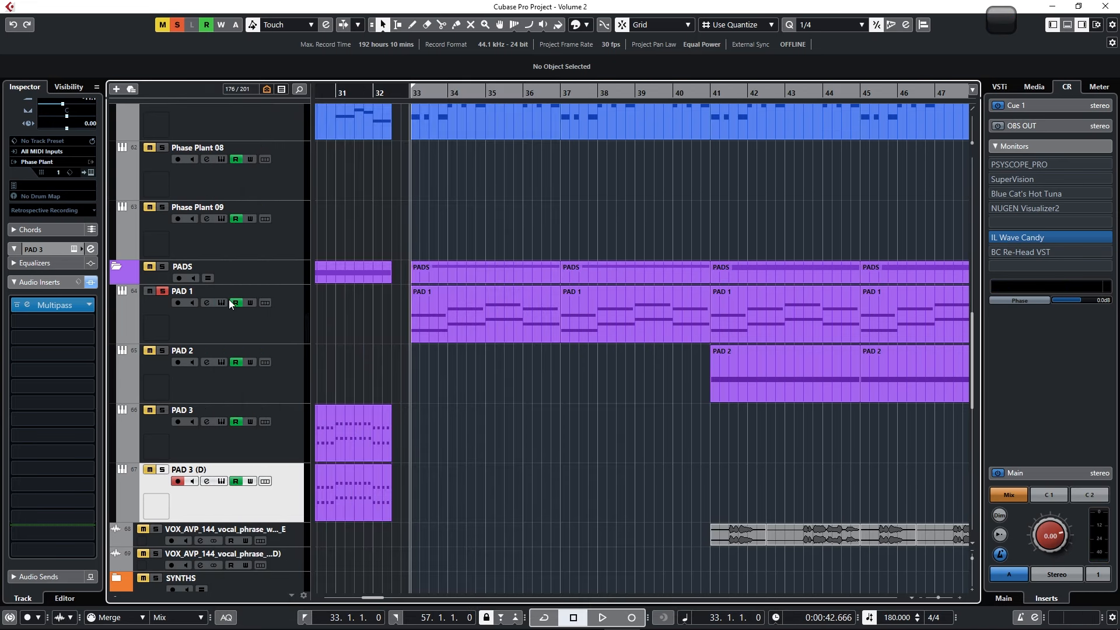
# - Open the PAD 1 Phase Plant patch, examine the frames of its Morph table in the LFO Table Editor, and close the editor
pyautogui.click(223, 302)
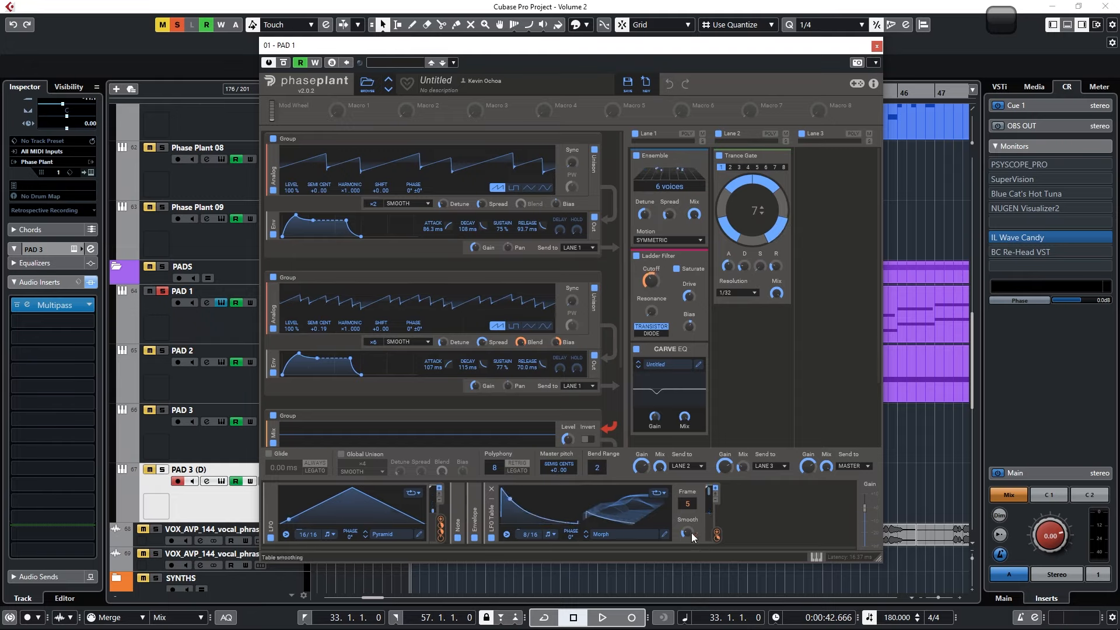
pyautogui.click(664, 535)
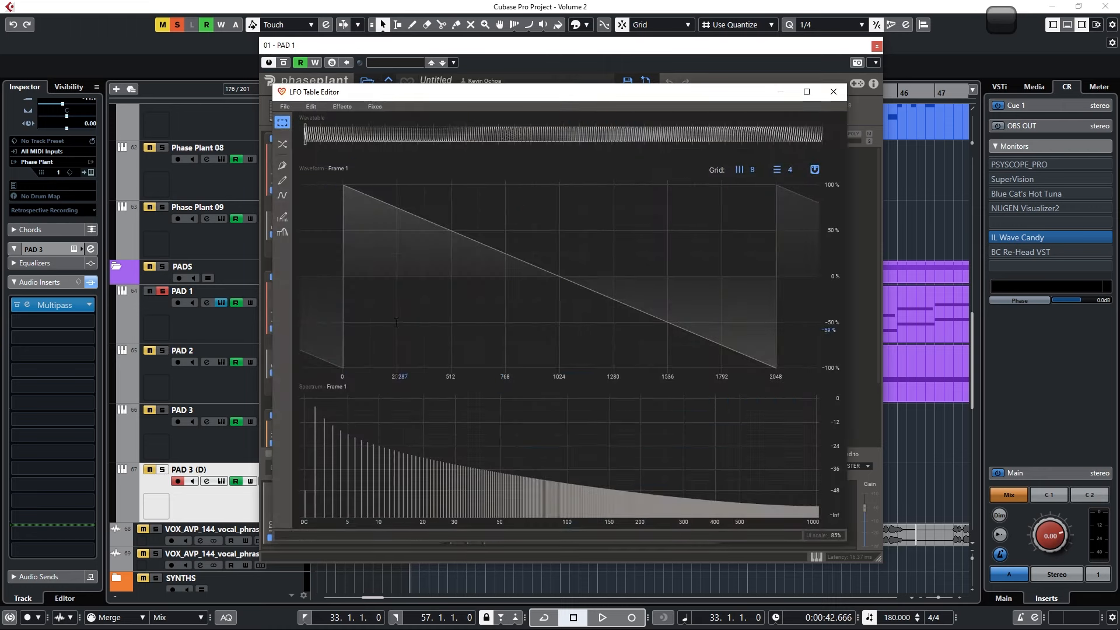
pyautogui.moveTo(304, 135)
pyautogui.mouseDown()
pyautogui.moveTo(786, 170)
pyautogui.moveTo(283, 175)
pyautogui.mouseUp()
pyautogui.click(833, 91)
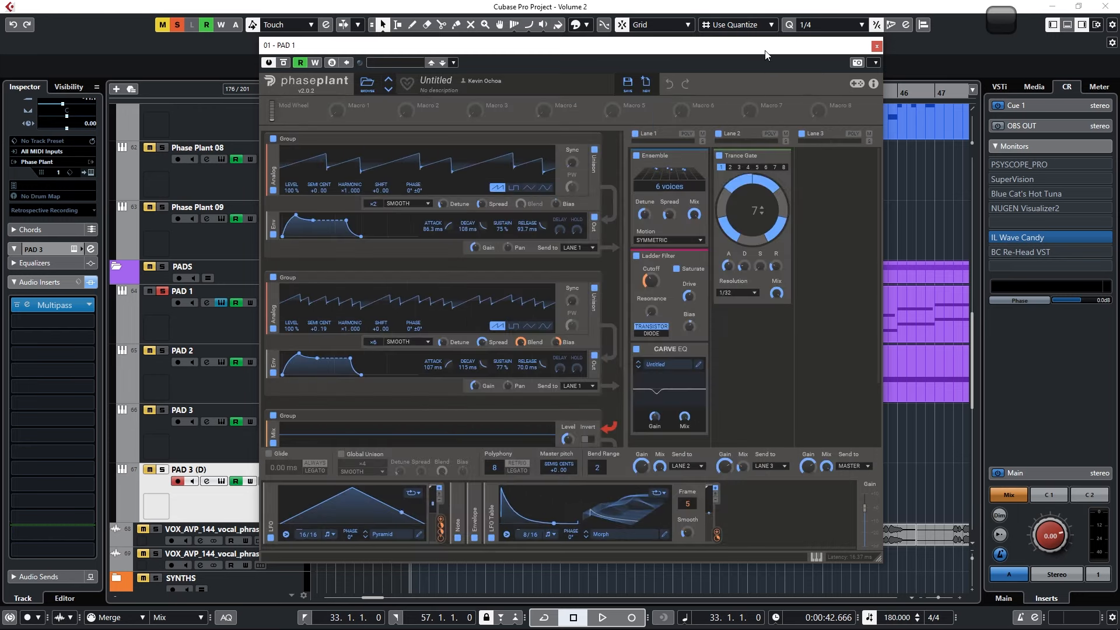
# - Play and stop the PAD 1 patch twice to observe how the LFO Table modulator moves during playback
pyautogui.press('space')
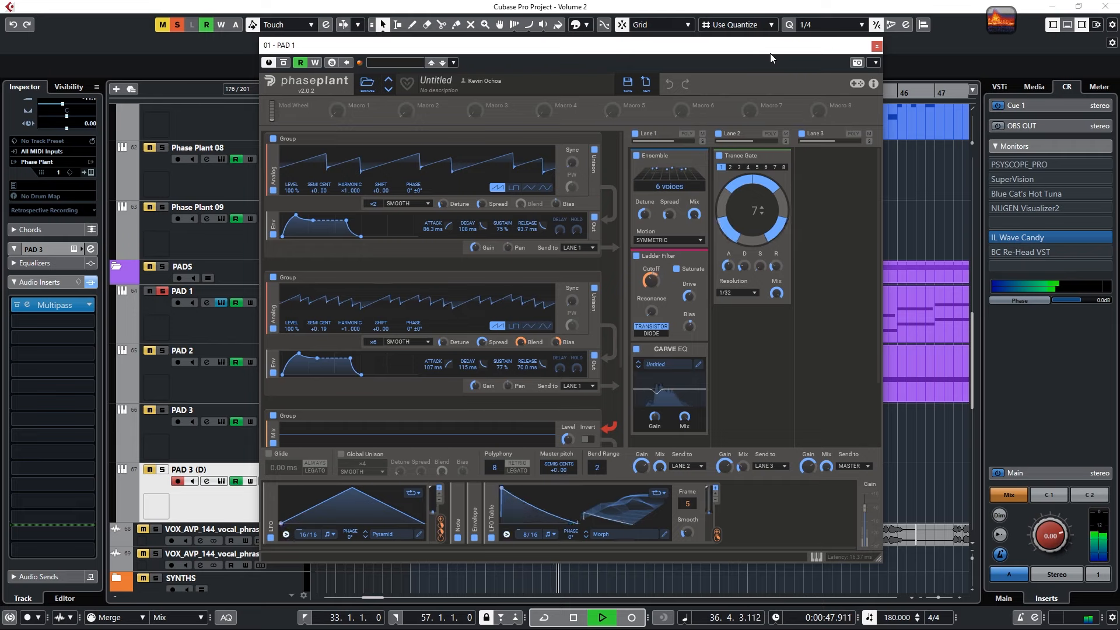
pyautogui.press('space')
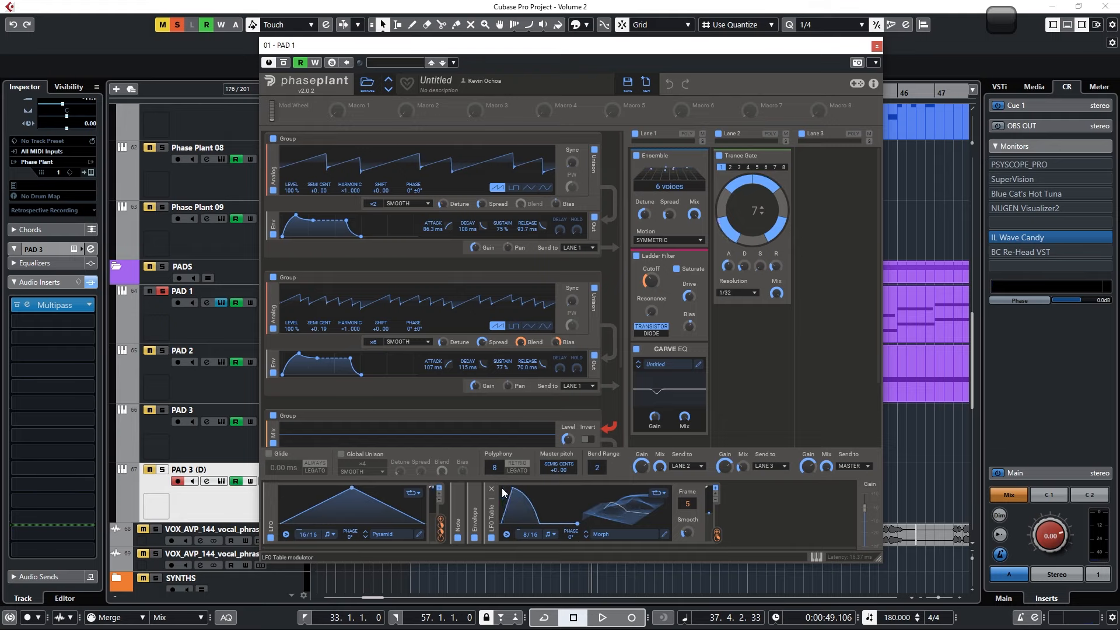
pyautogui.press('space')
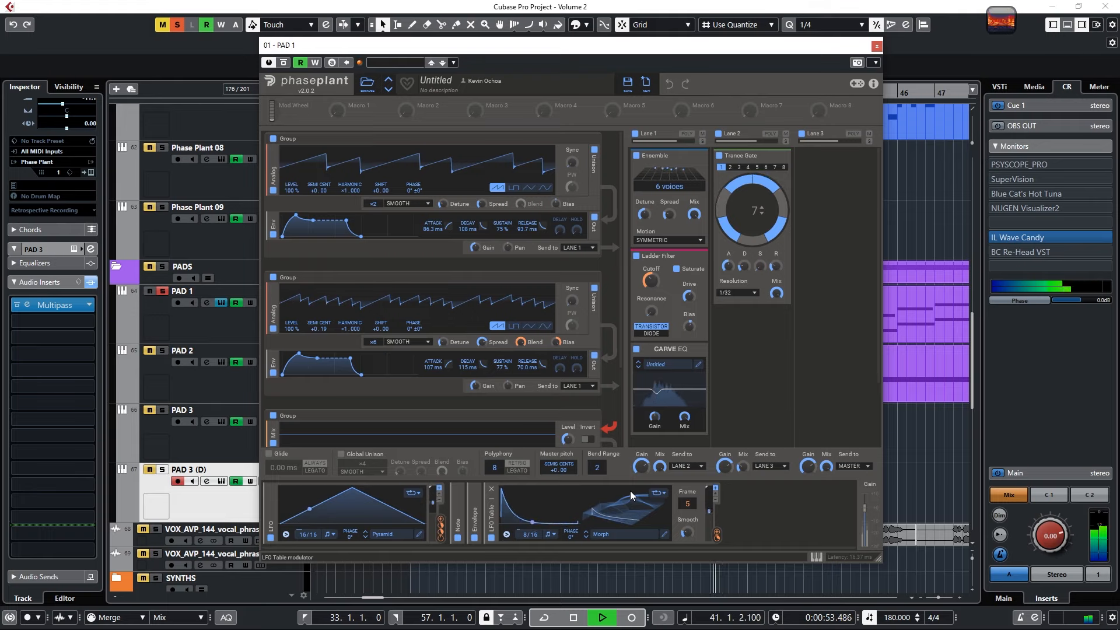
pyautogui.press('space')
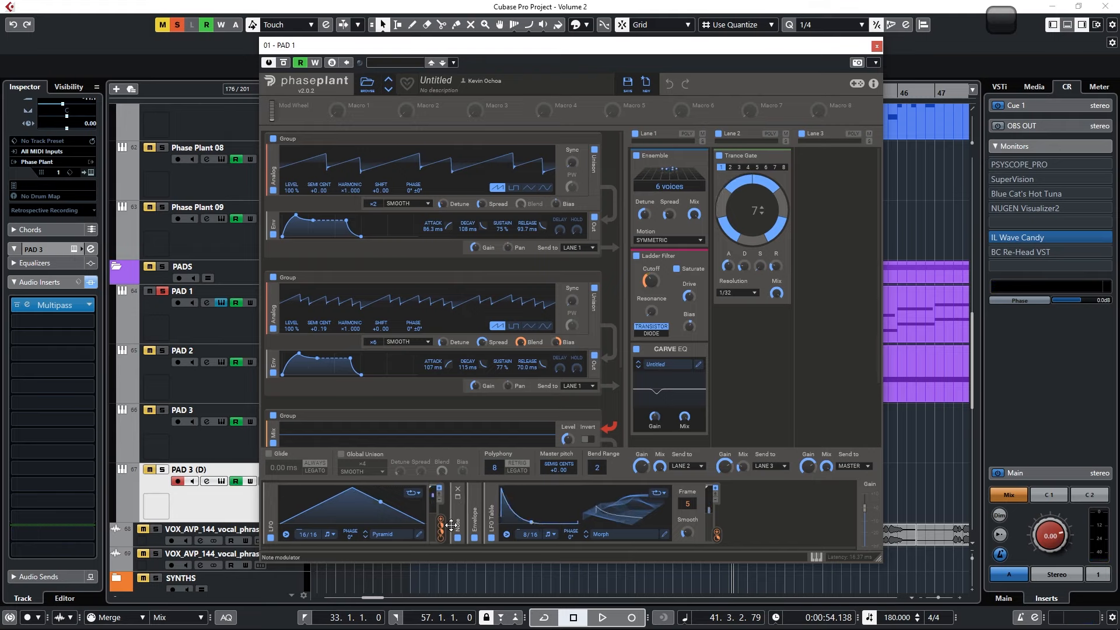
pyautogui.moveTo(442, 525)
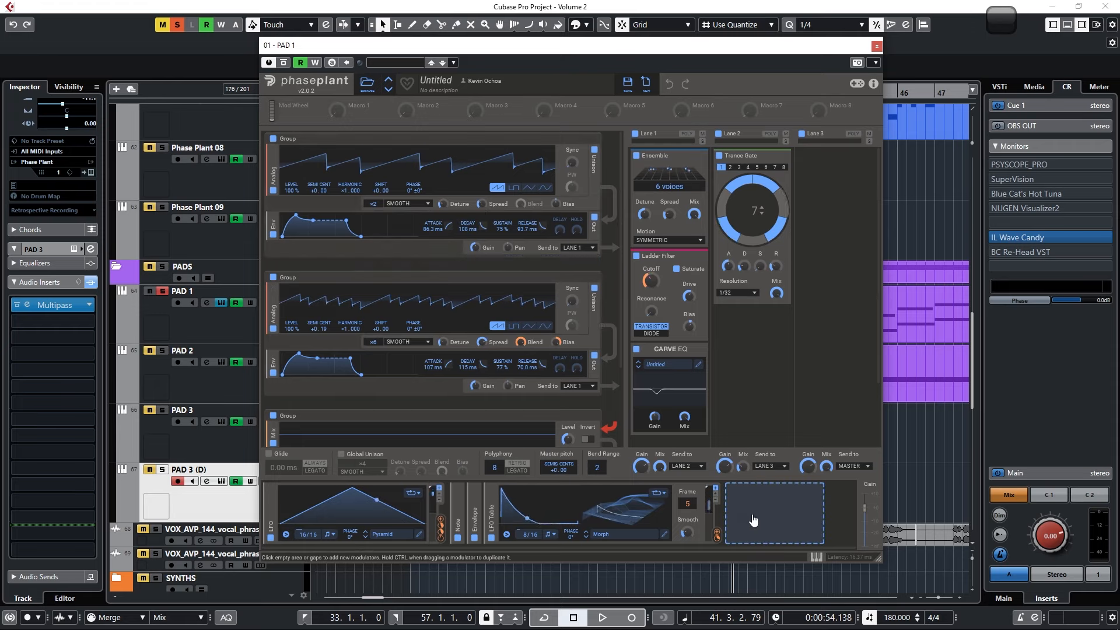
# - Add a second LFO Table modulator to the PAD 1 patch, and look at its waveform in the LFO Table Editor
pyautogui.click(750, 516)
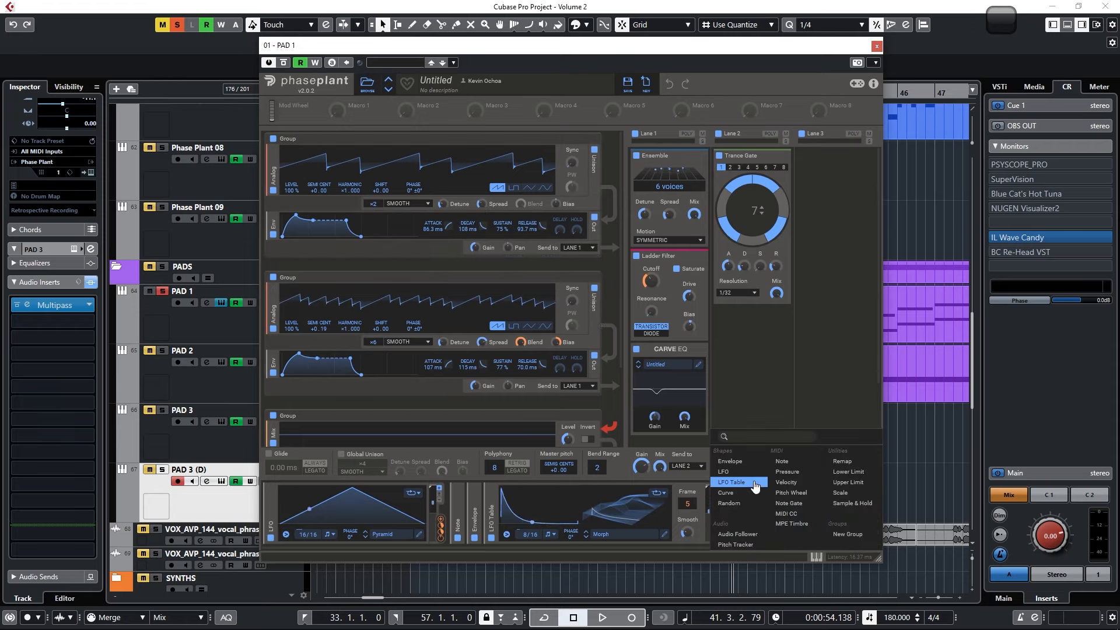
pyautogui.click(737, 482)
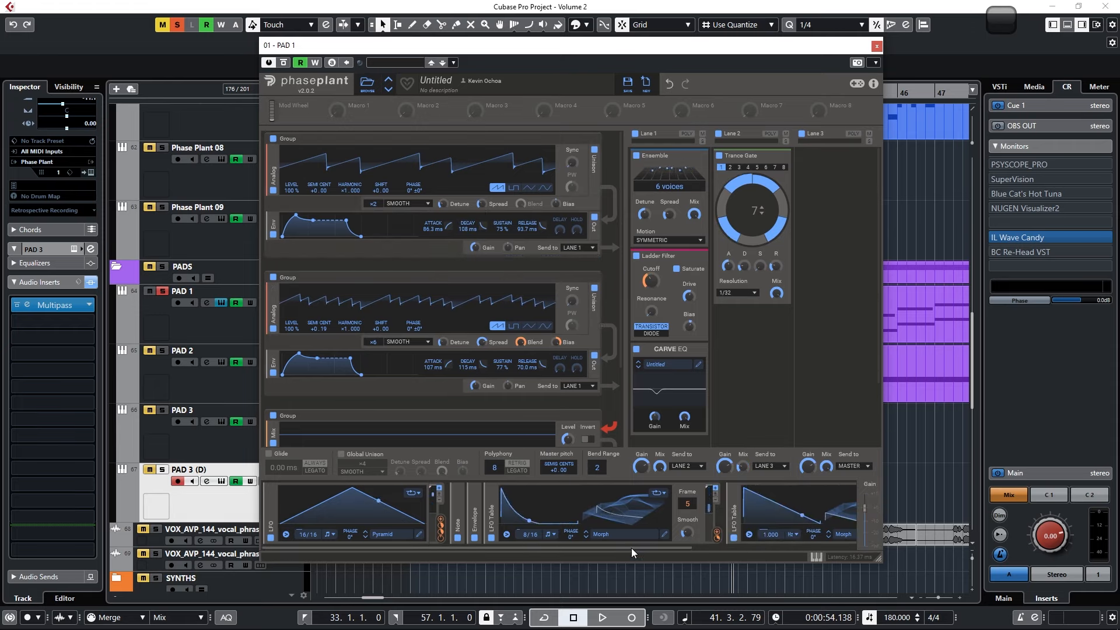
pyautogui.moveTo(631, 548); pyautogui.dragTo(832, 545)
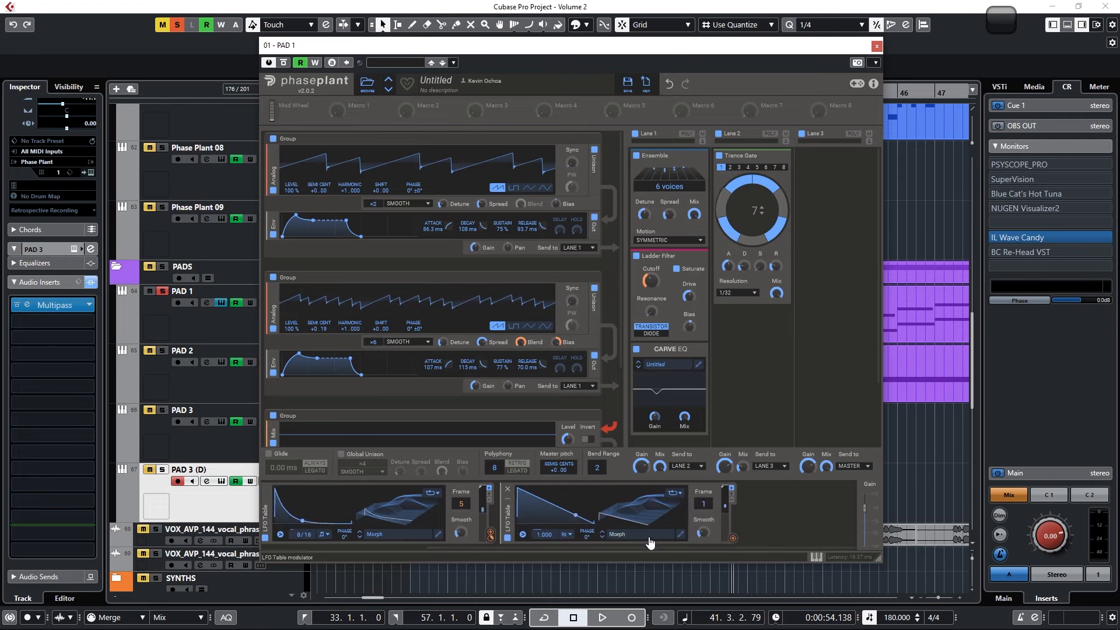
pyautogui.click(681, 535)
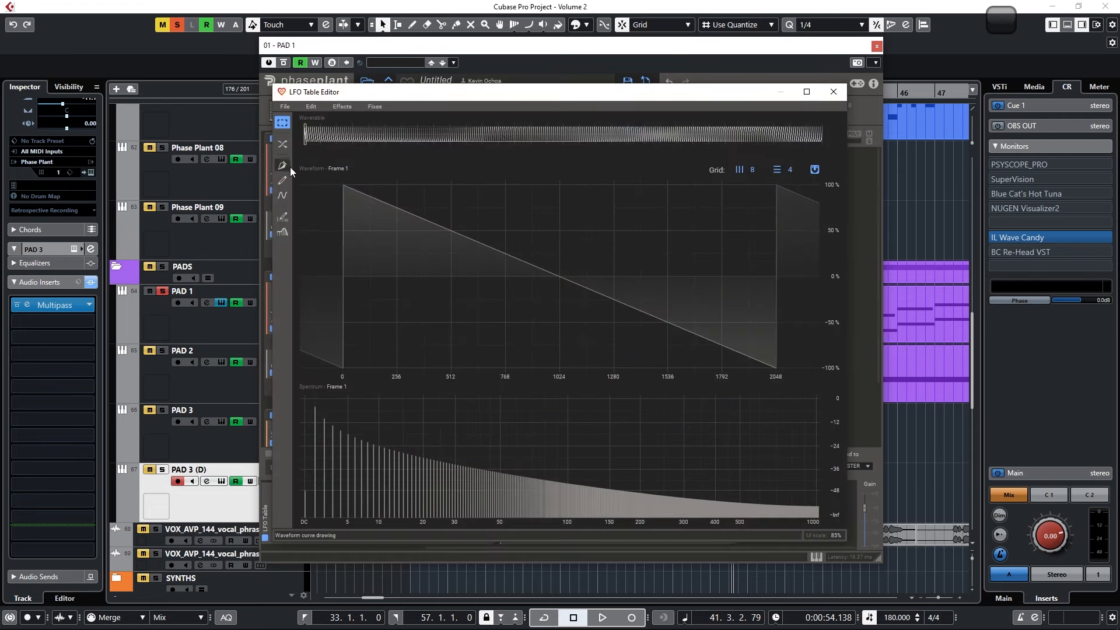
pyautogui.click(832, 91)
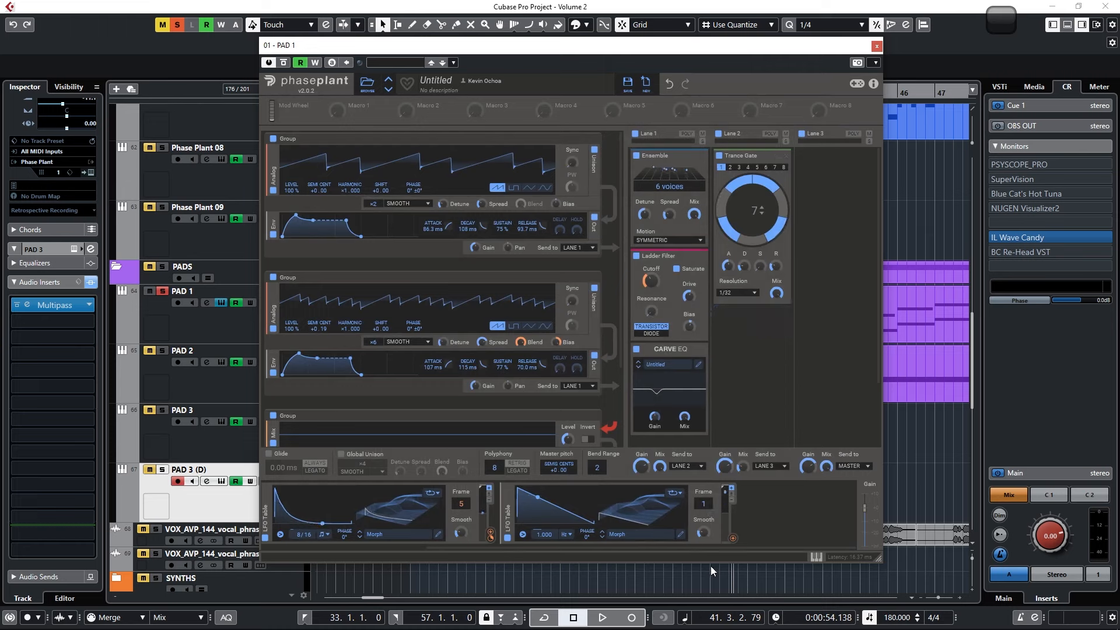
# - Load the factory Deformations table from the Complex LFOs into the new LFO Table modulator, and close the browser
pyautogui.click(641, 535)
pyautogui.click(352, 444)
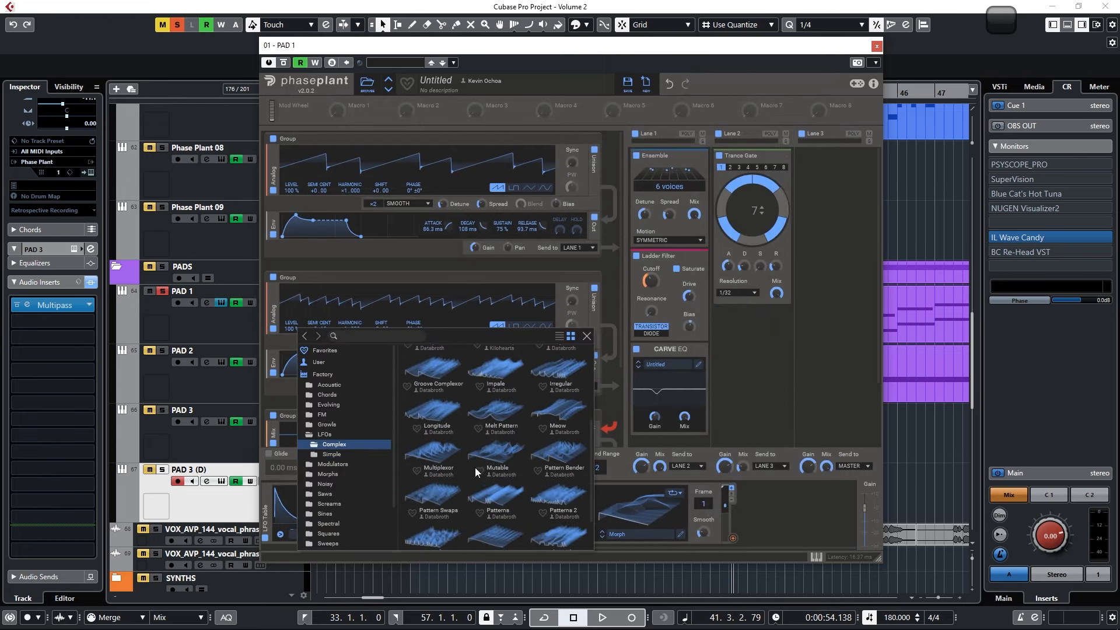
pyautogui.click(506, 362)
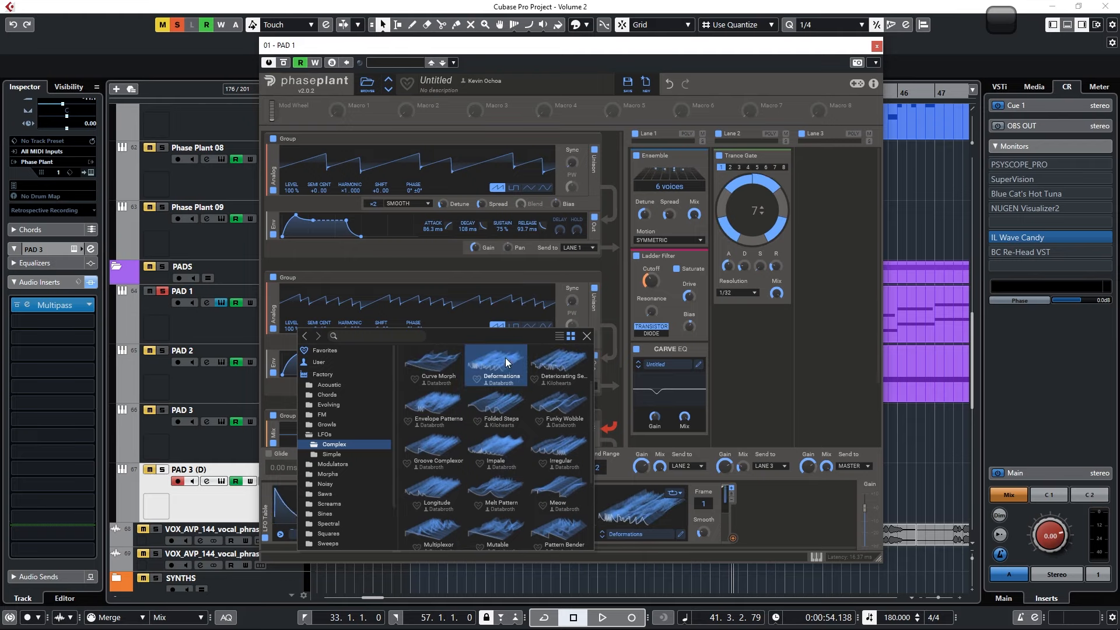
pyautogui.click(587, 337)
pyautogui.scroll(-3, 747, 351)
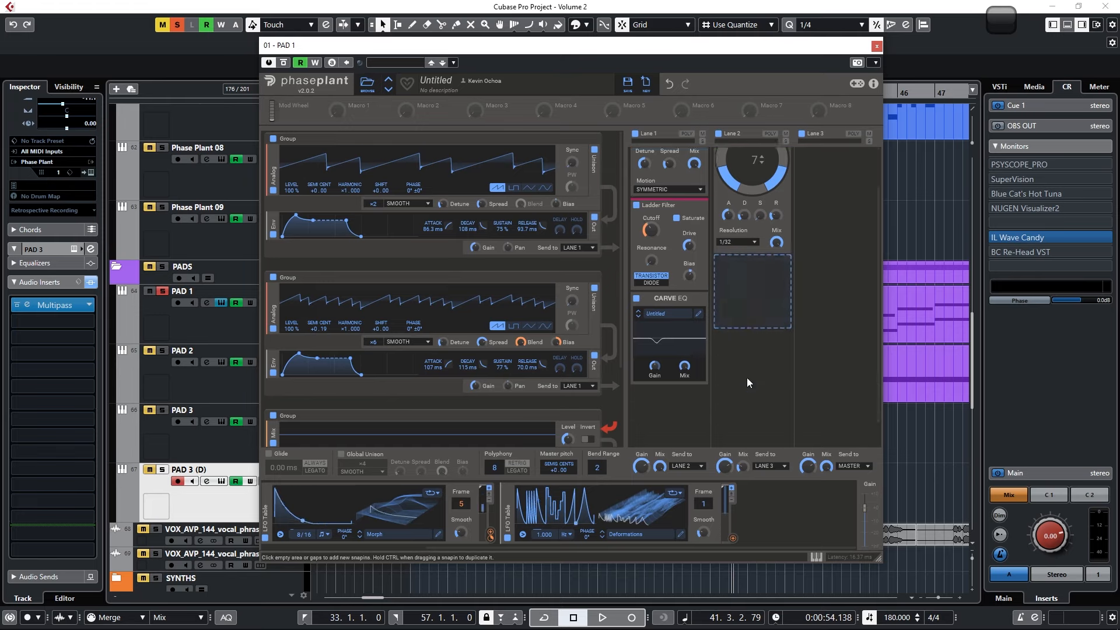
# - Add a Comb Filter to Lane 3, and sync the Deformations LFO Table to tempo at a 32/16 rate
pyautogui.scroll(3, 756, 259)
pyautogui.click(832, 173)
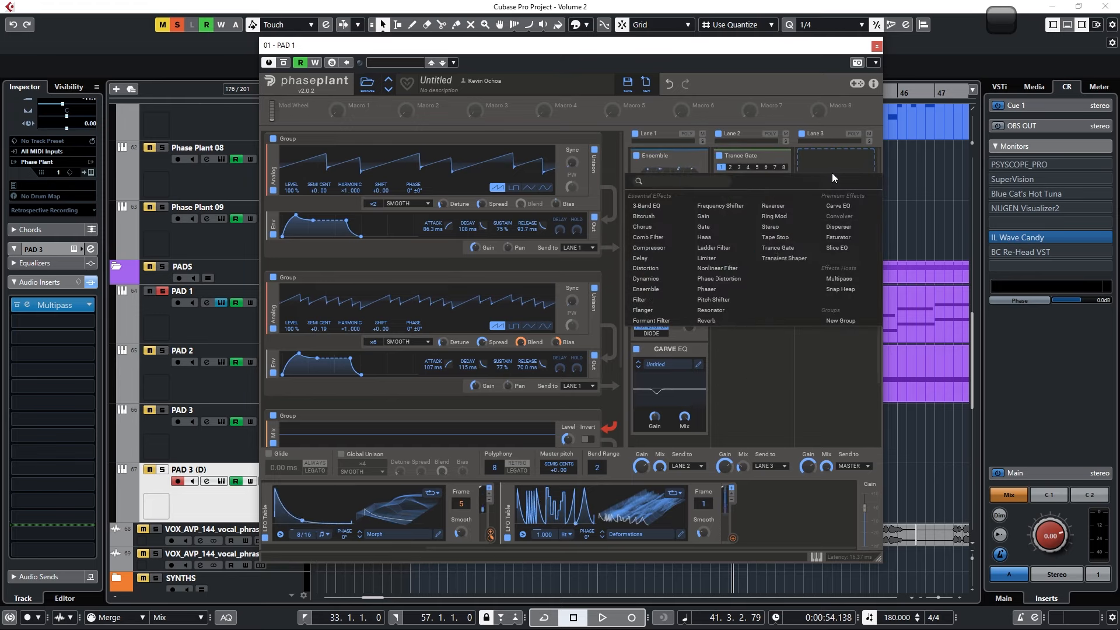
pyautogui.click(671, 244)
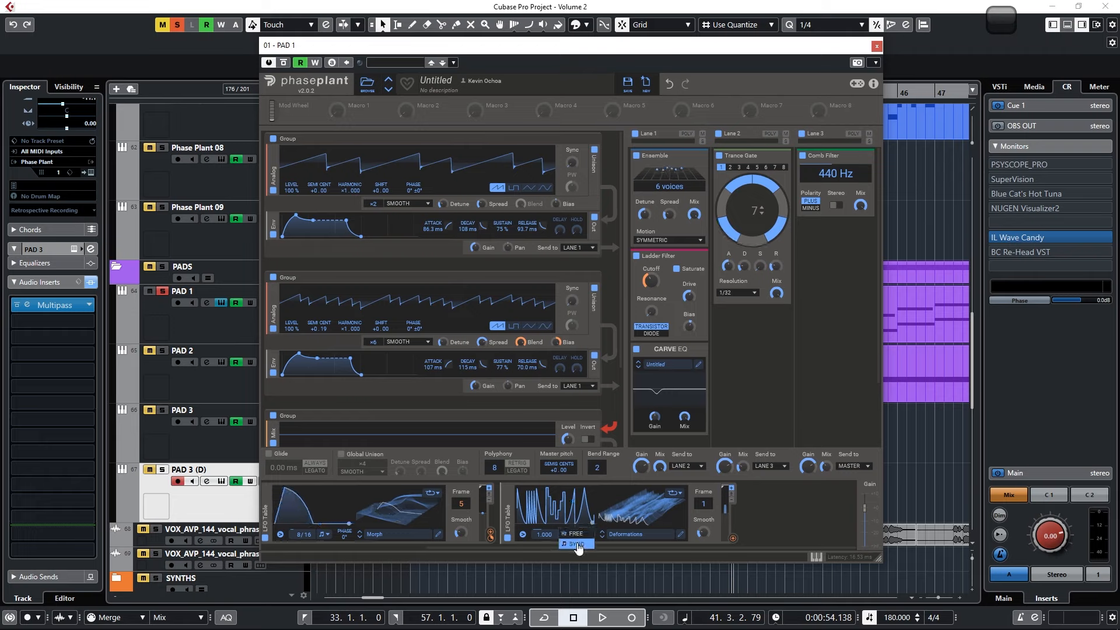
pyautogui.click(577, 545)
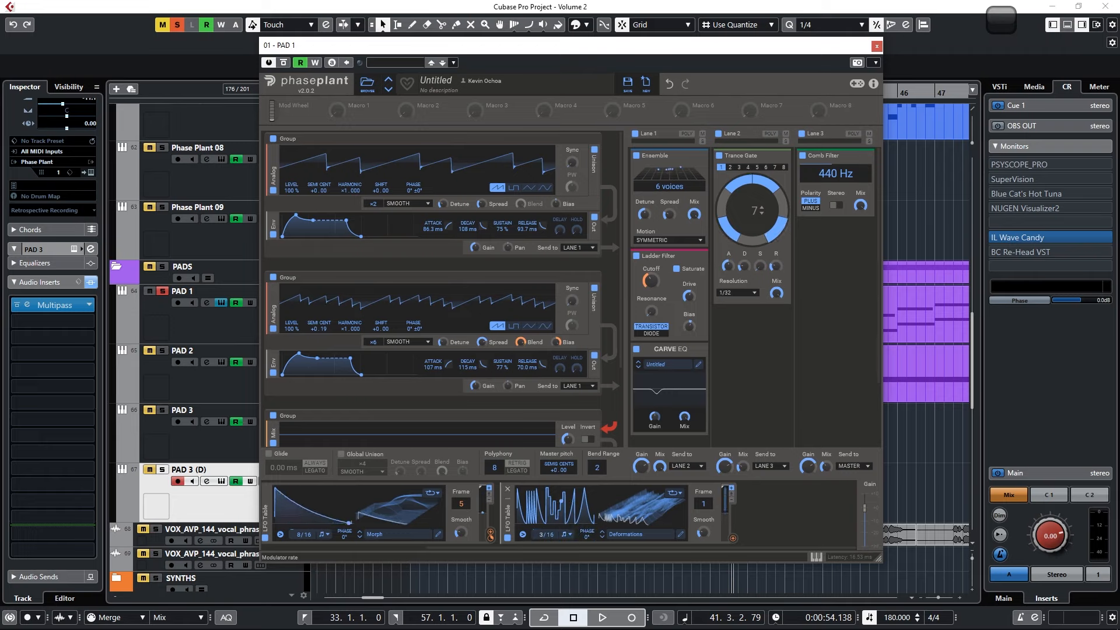
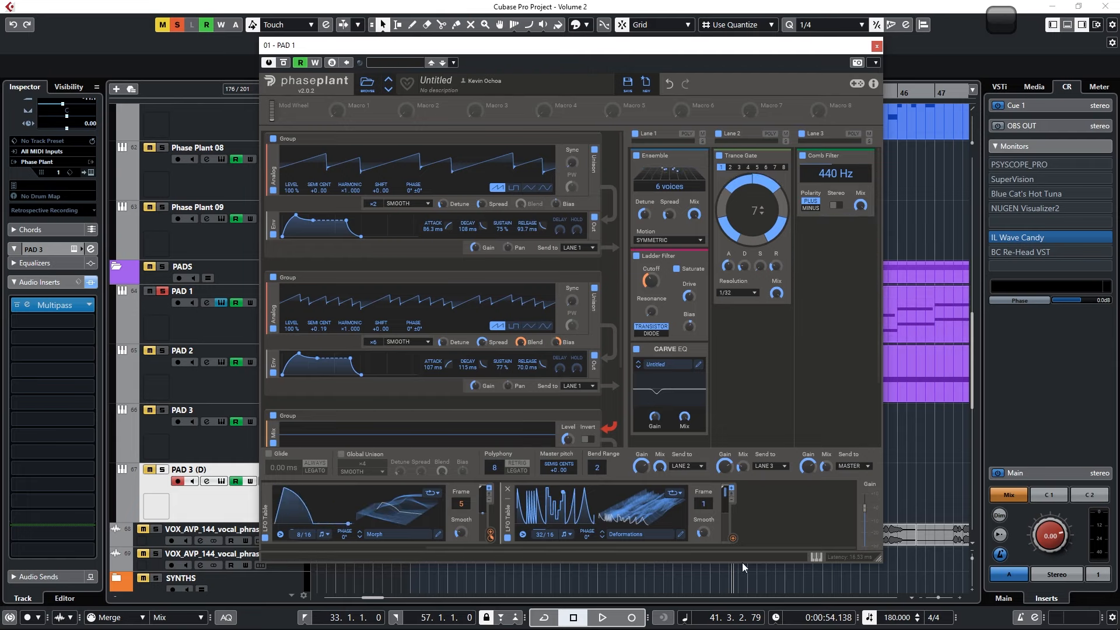
# - Assign the Deformations LFO Table to modulate the Comb Filter's frequency, and play the pad briefly to hear it
pyautogui.moveTo(733, 538); pyautogui.dragTo(733, 544)
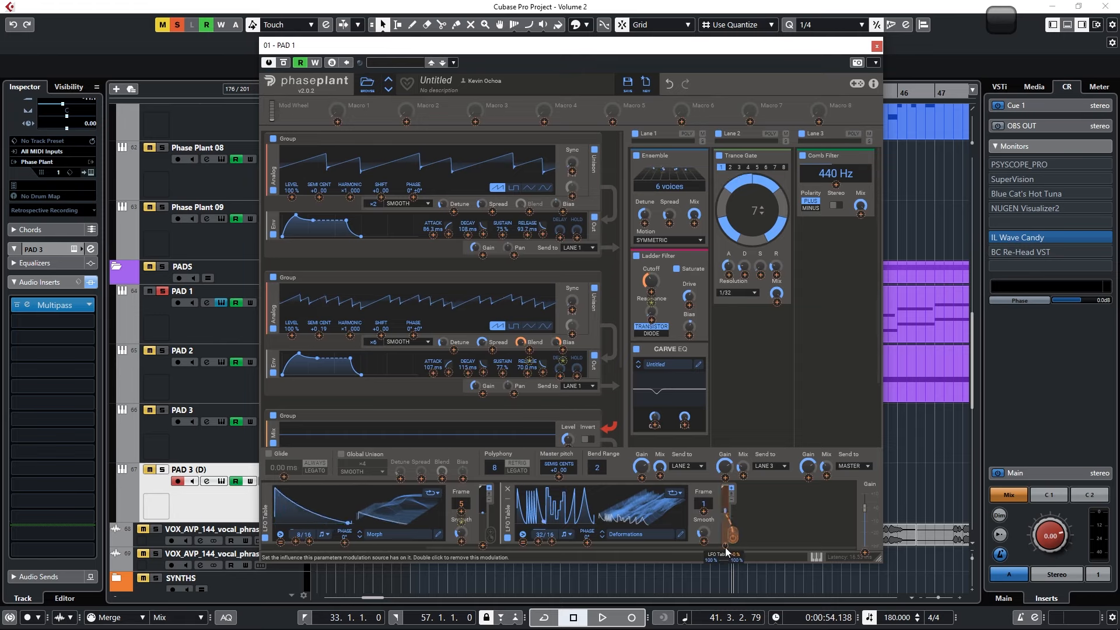
pyautogui.click(733, 535)
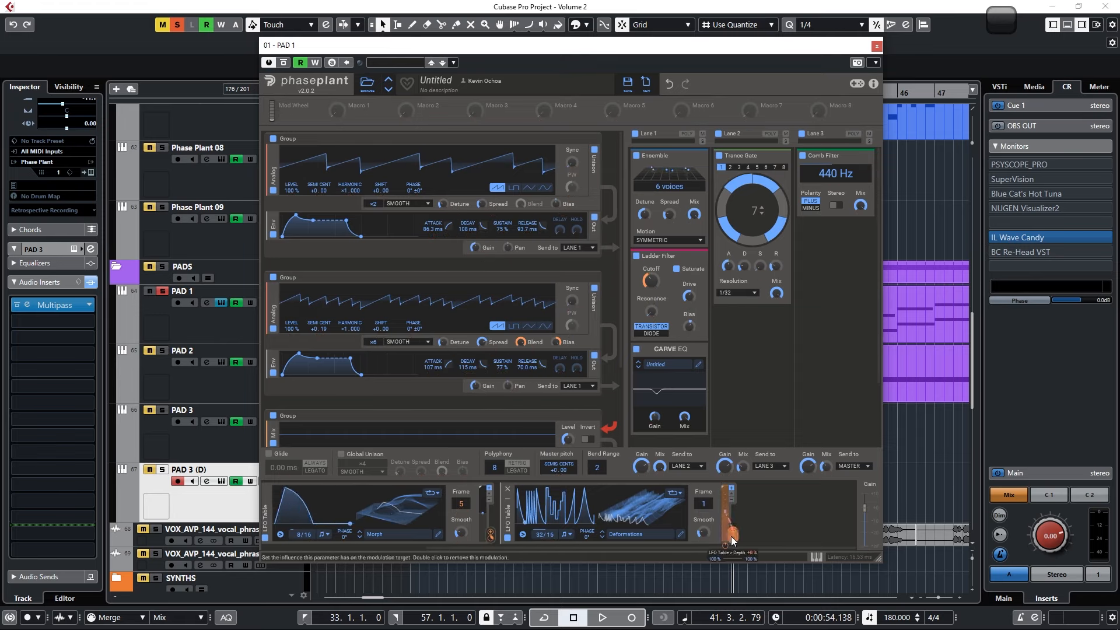
pyautogui.click(733, 535)
pyautogui.click(733, 535)
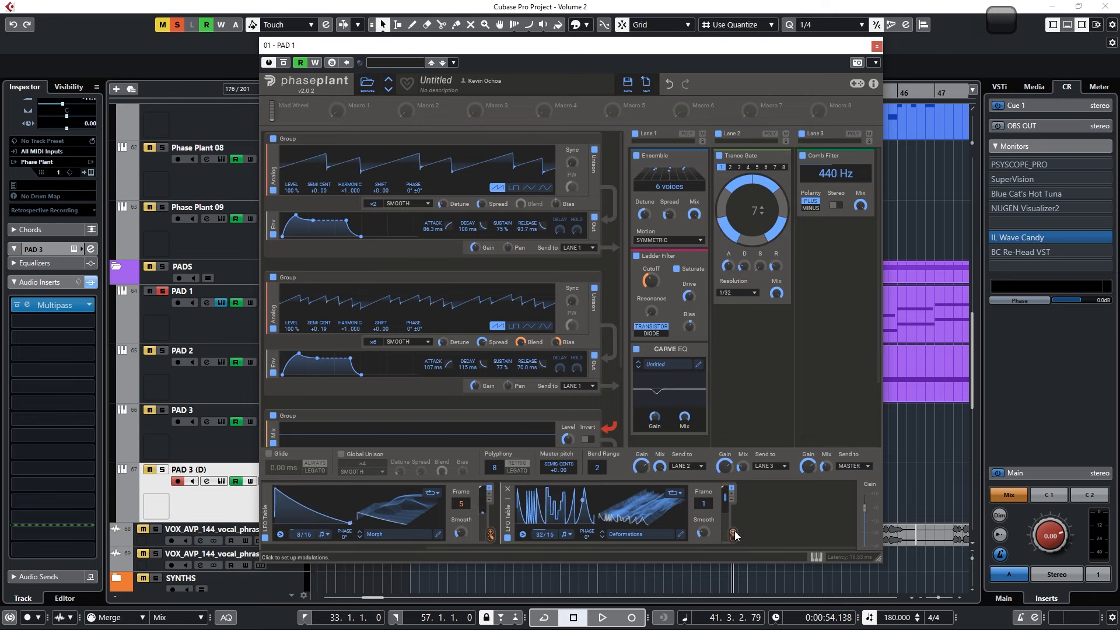
pyautogui.click(733, 535)
pyautogui.click(838, 185)
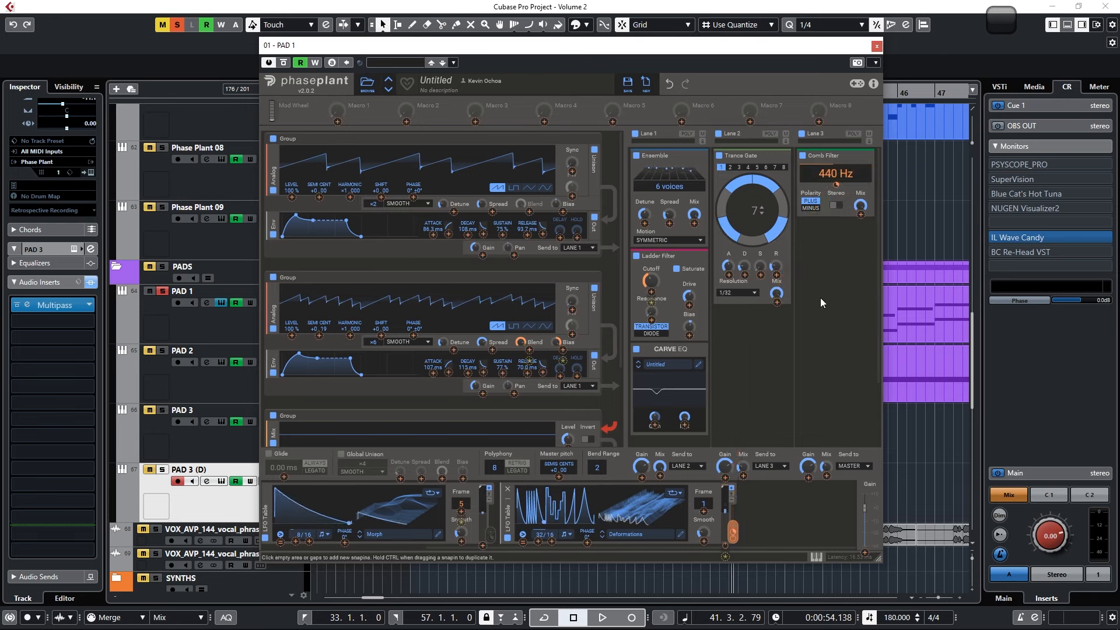
pyautogui.press('space')
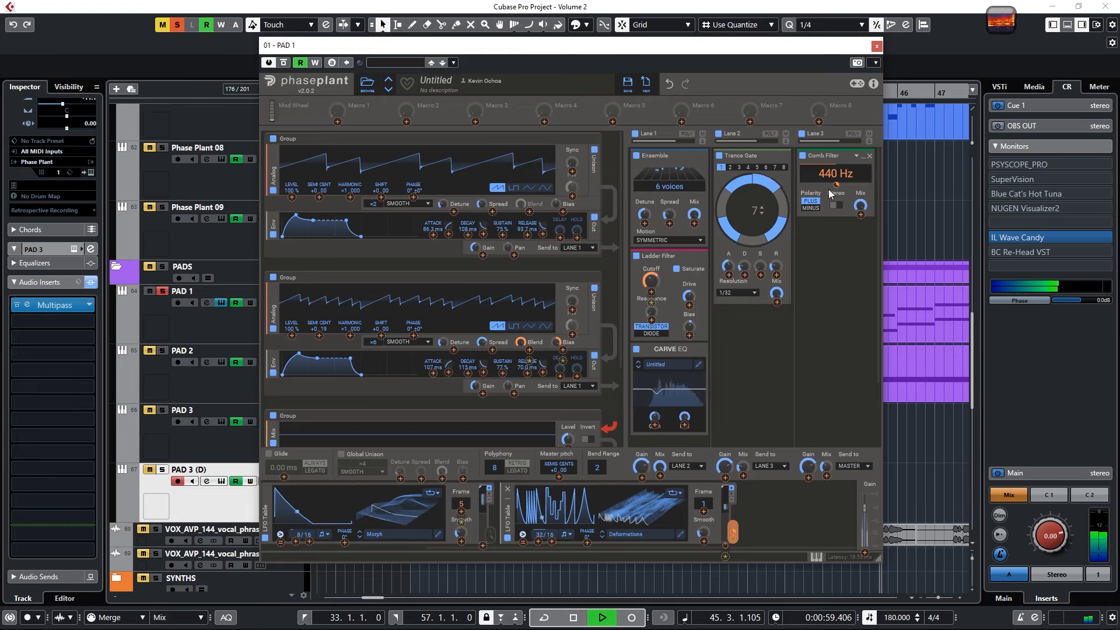
pyautogui.press('space')
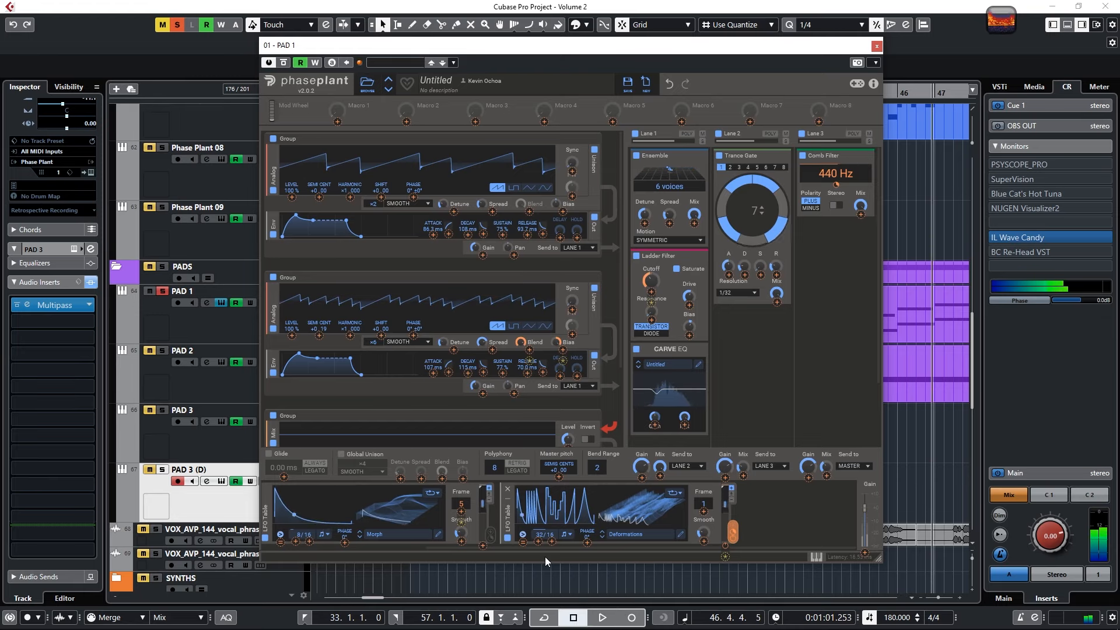
# - Set the Deformations LFO Table's rate to 64/16, and listen to the pad from bar 33
pyautogui.click(540, 534)
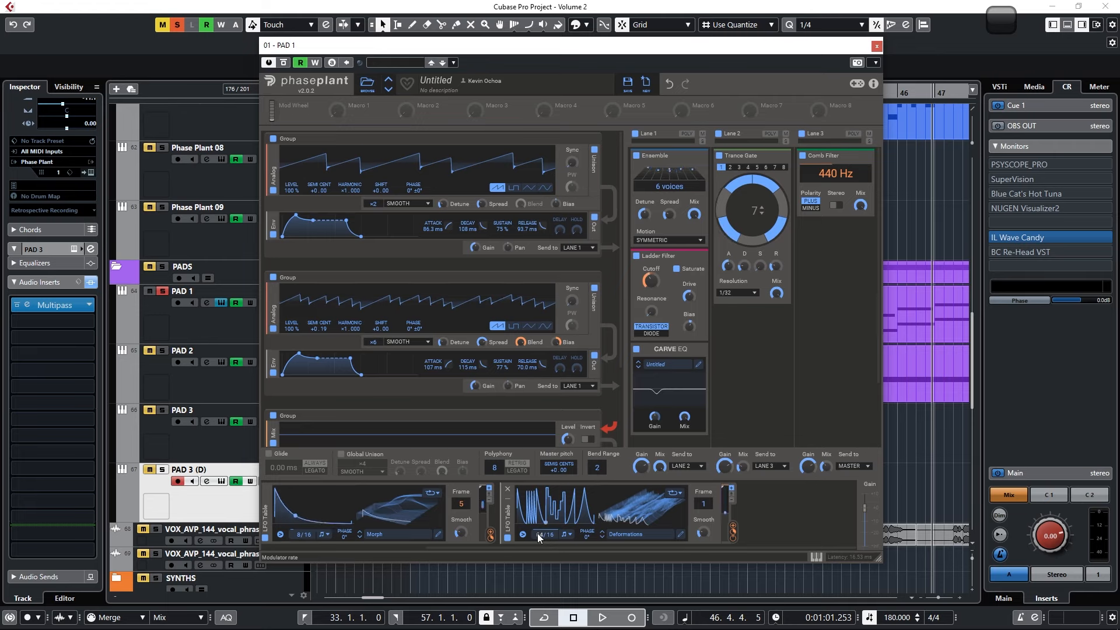
pyautogui.press('space')
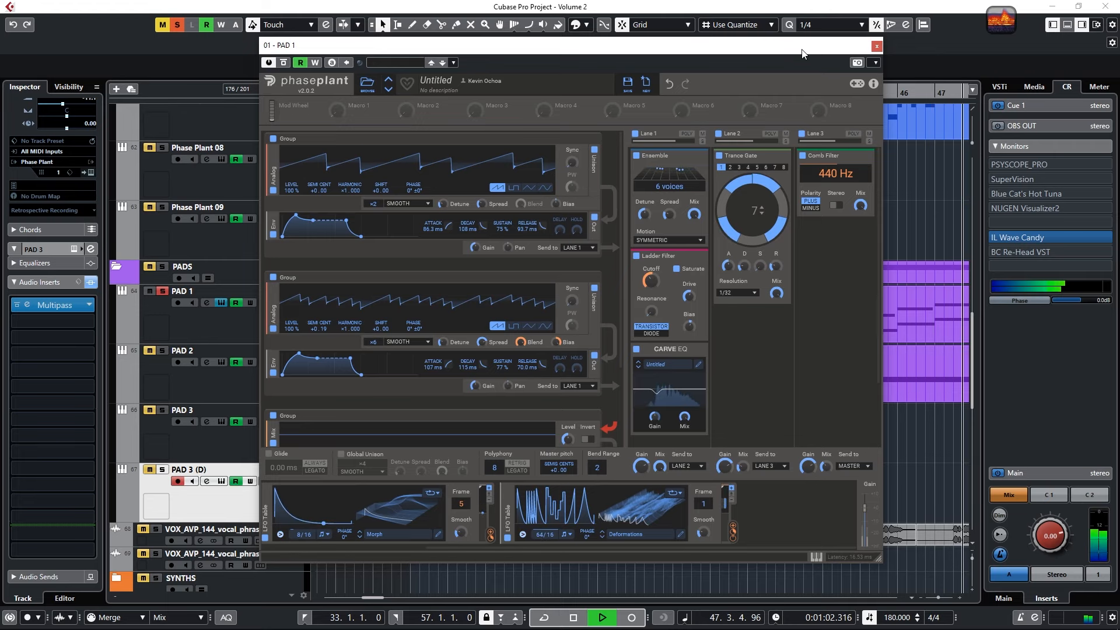
pyautogui.moveTo(804, 48); pyautogui.dragTo(833, 371)
pyautogui.click(416, 96)
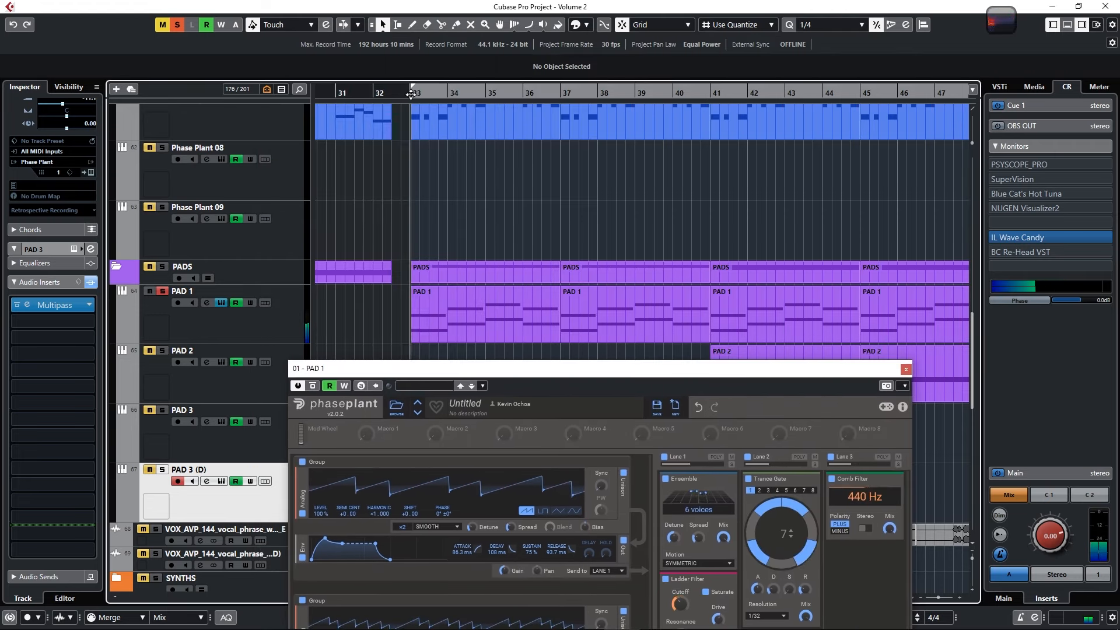
pyautogui.moveTo(478, 378); pyautogui.dragTo(467, 111)
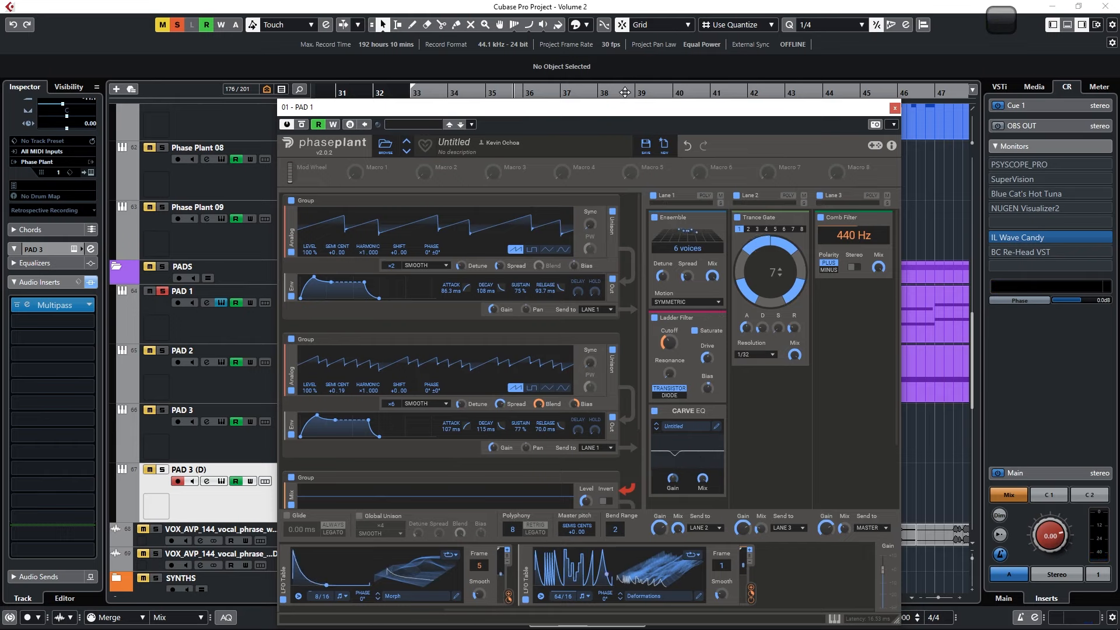
pyautogui.moveTo(628, 109); pyautogui.dragTo(590, 75)
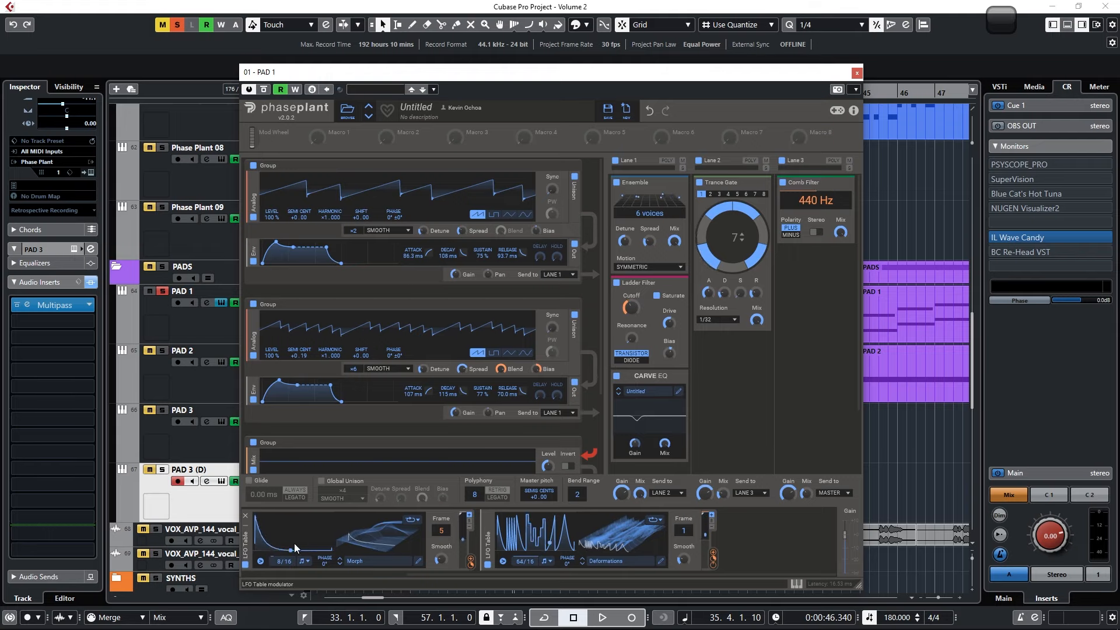
# - Collapse the Morph LFO Table, and assign the Pyramid LFO to modulate the Frame of the Deformations table
pyautogui.moveTo(600, 575); pyautogui.dragTo(408, 576)
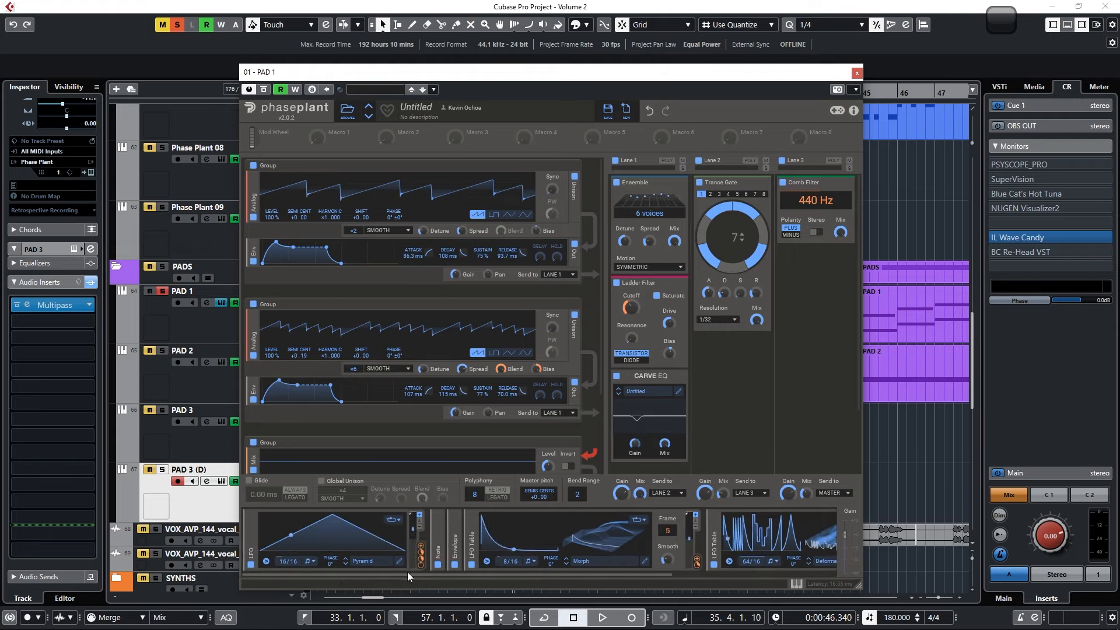
pyautogui.click(472, 524)
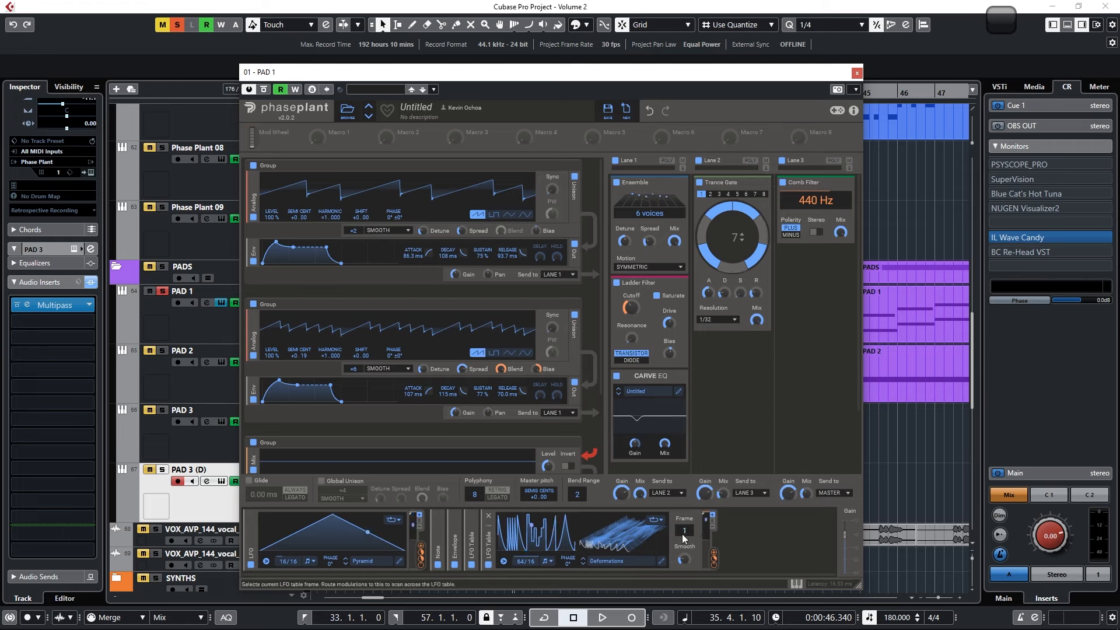
pyautogui.click(423, 548)
pyautogui.click(685, 537)
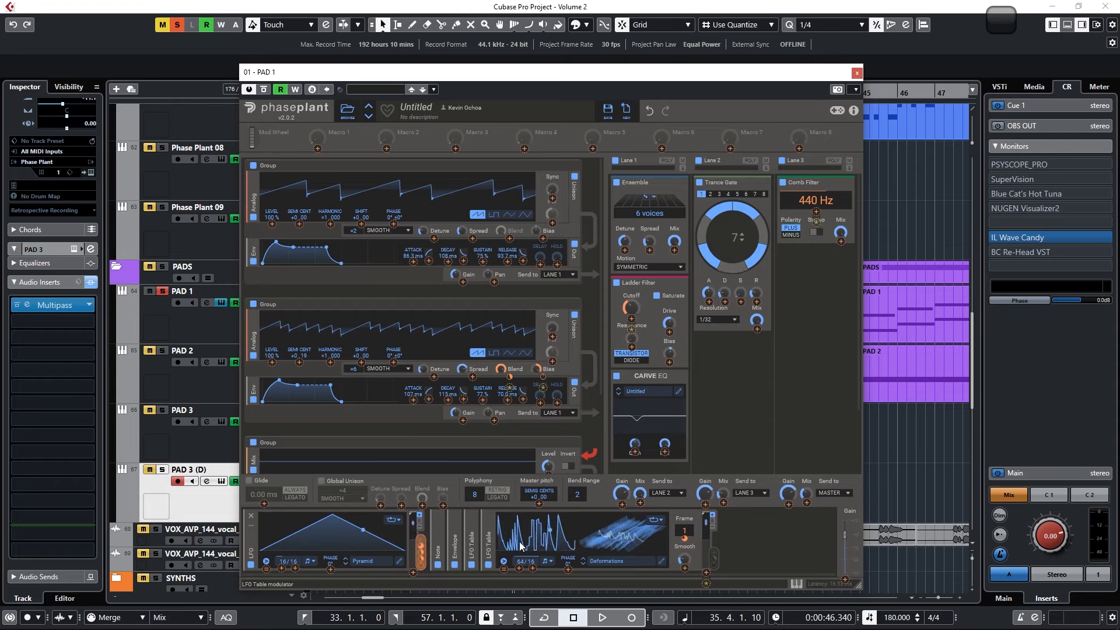
# - Play PAD 1 from bar 33 to observe the modulated Deformations table frames, and stop playback
pyautogui.moveTo(737, 80); pyautogui.dragTo(730, 233)
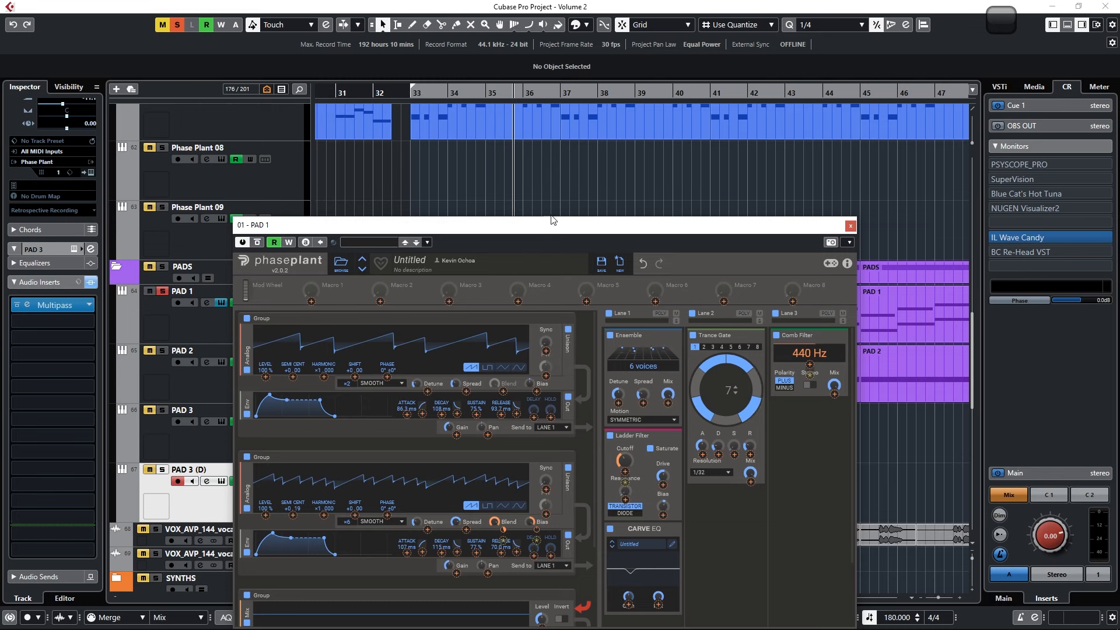
pyautogui.moveTo(551, 225); pyautogui.dragTo(462, 129)
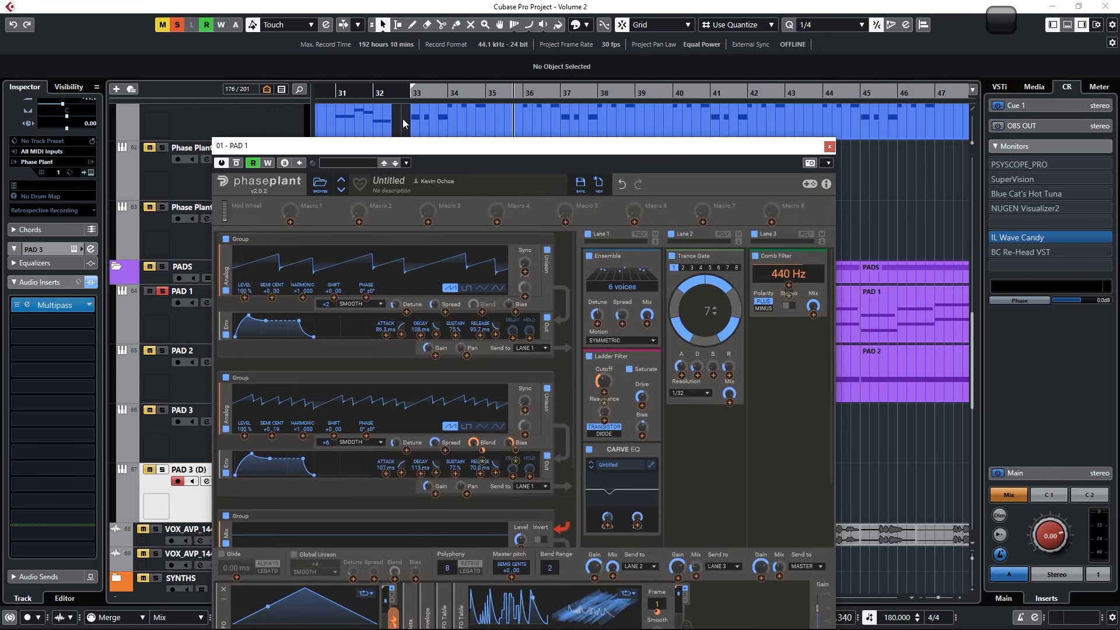
pyautogui.moveTo(531, 144); pyautogui.dragTo(521, 99)
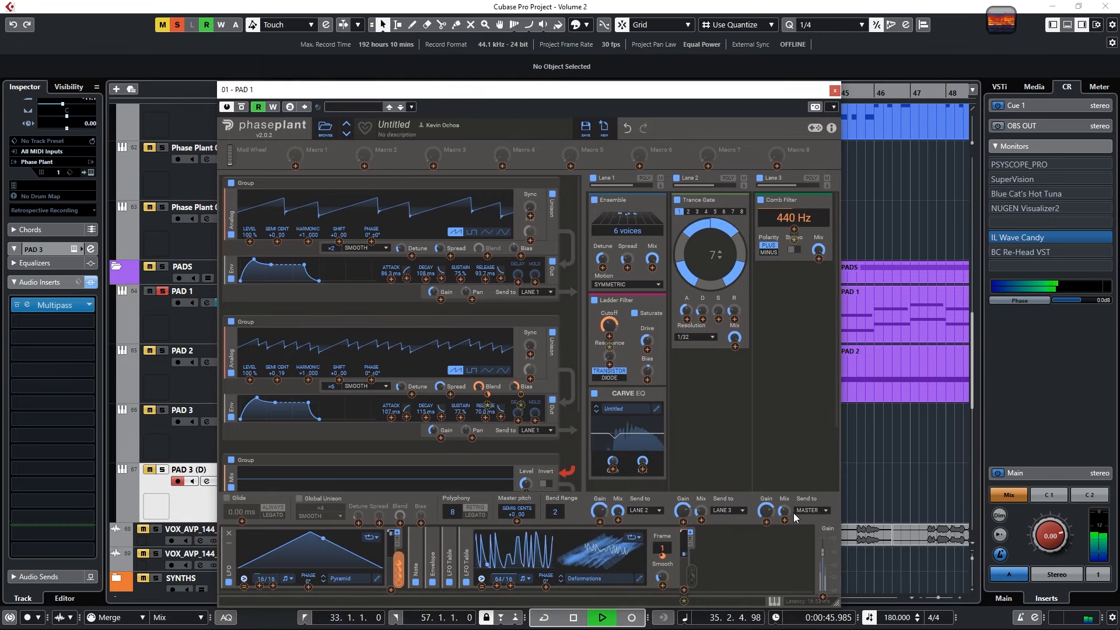
pyautogui.moveTo(784, 510)
pyautogui.mouseDown()
pyautogui.moveTo(784, 494)
pyautogui.moveTo(785, 511)
pyautogui.mouseUp()
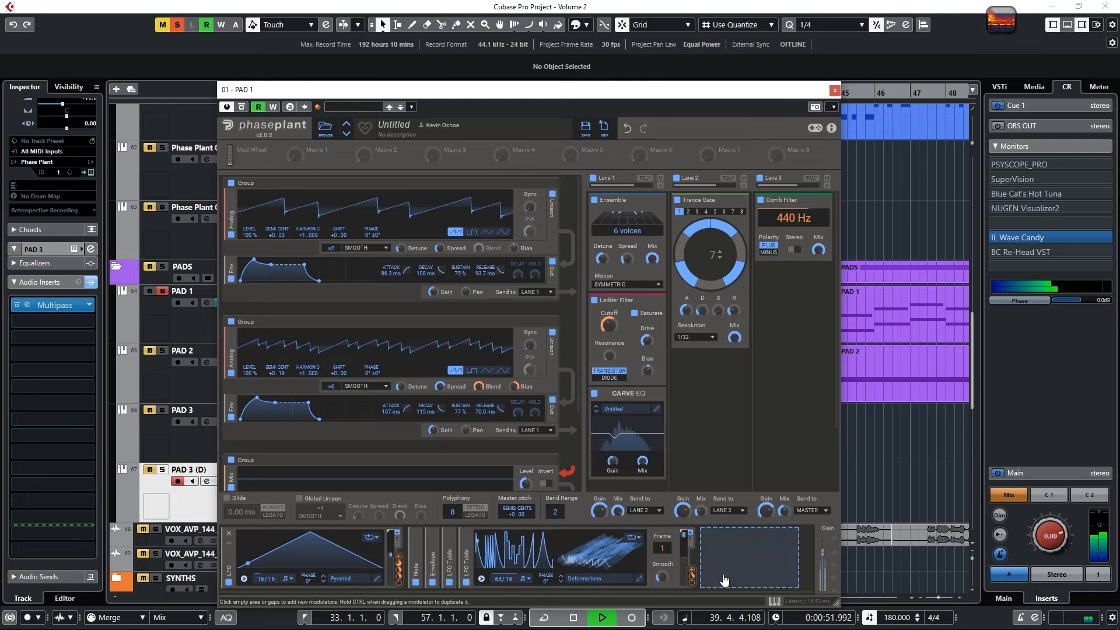
pyautogui.press('space')
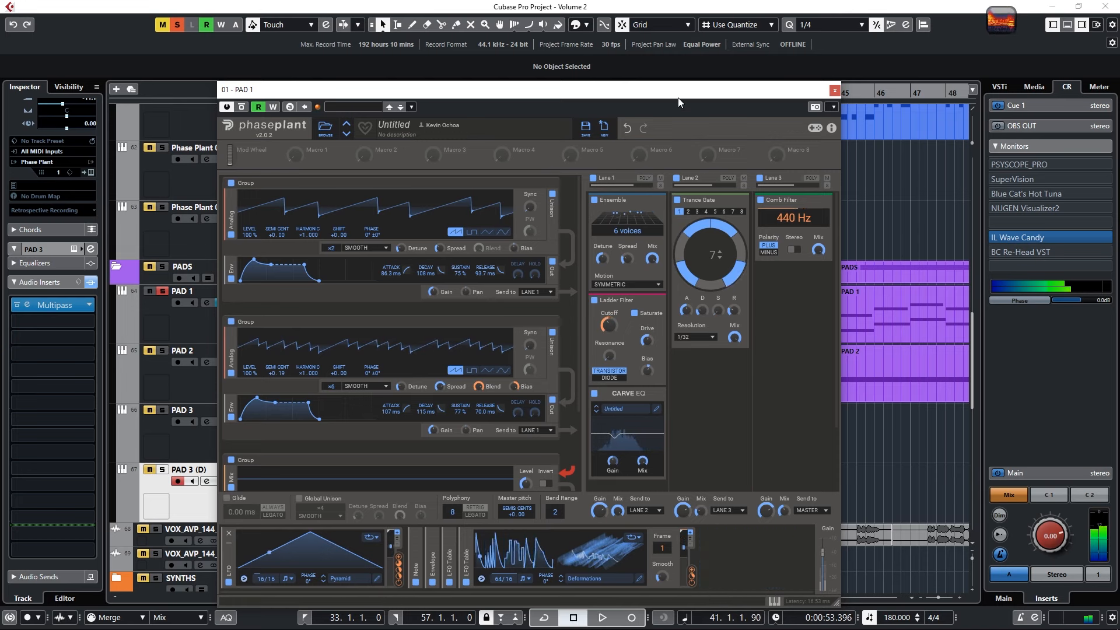
# - Open the Deformations table in the LFO Table Editor, go to frame 72, and turn off grid snapping
pyautogui.click(640, 579)
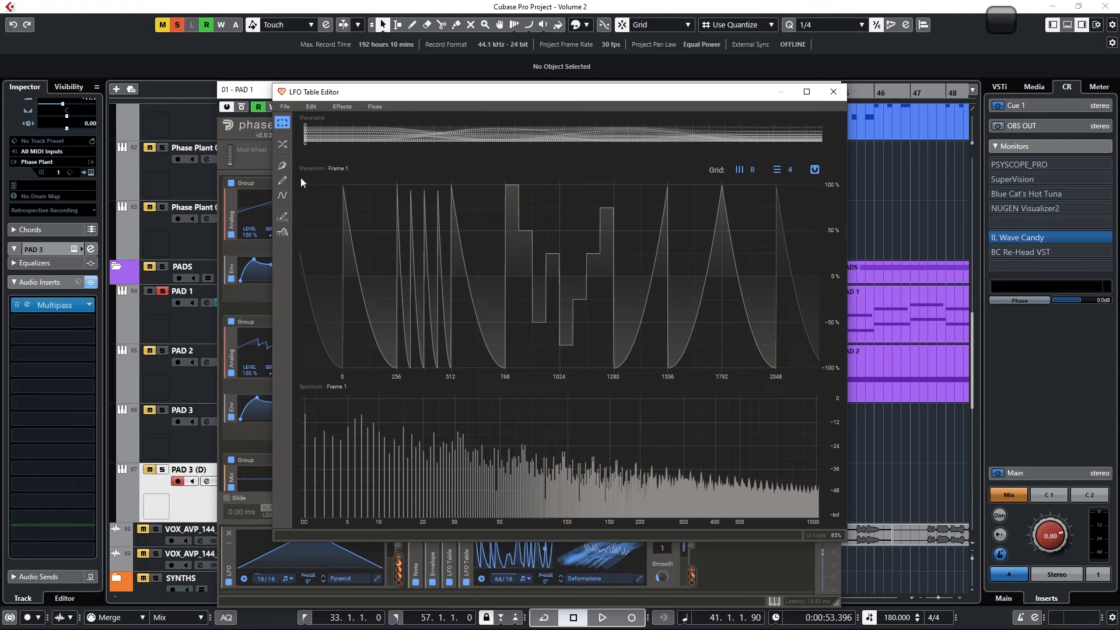
pyautogui.click(457, 140)
pyautogui.moveTo(458, 149)
pyautogui.mouseDown()
pyautogui.moveTo(430, 146)
pyautogui.moveTo(449, 140)
pyautogui.mouseUp()
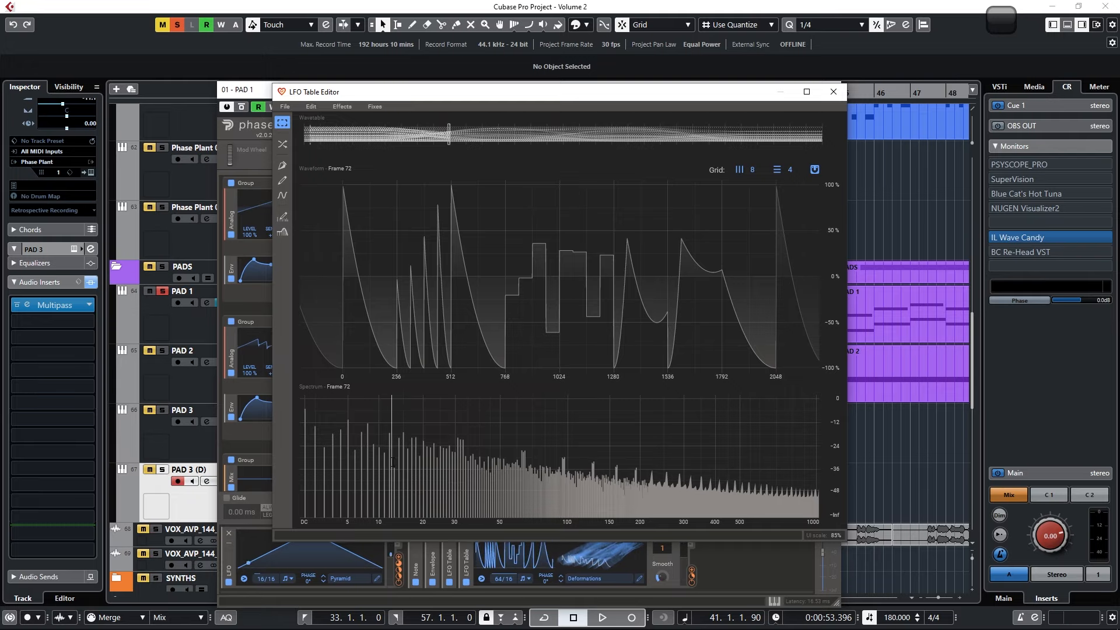
pyautogui.moveTo(408, 251)
pyautogui.mouseDown()
pyautogui.moveTo(423, 297)
pyautogui.moveTo(448, 316)
pyautogui.moveTo(410, 339)
pyautogui.mouseUp()
pyautogui.click(815, 172)
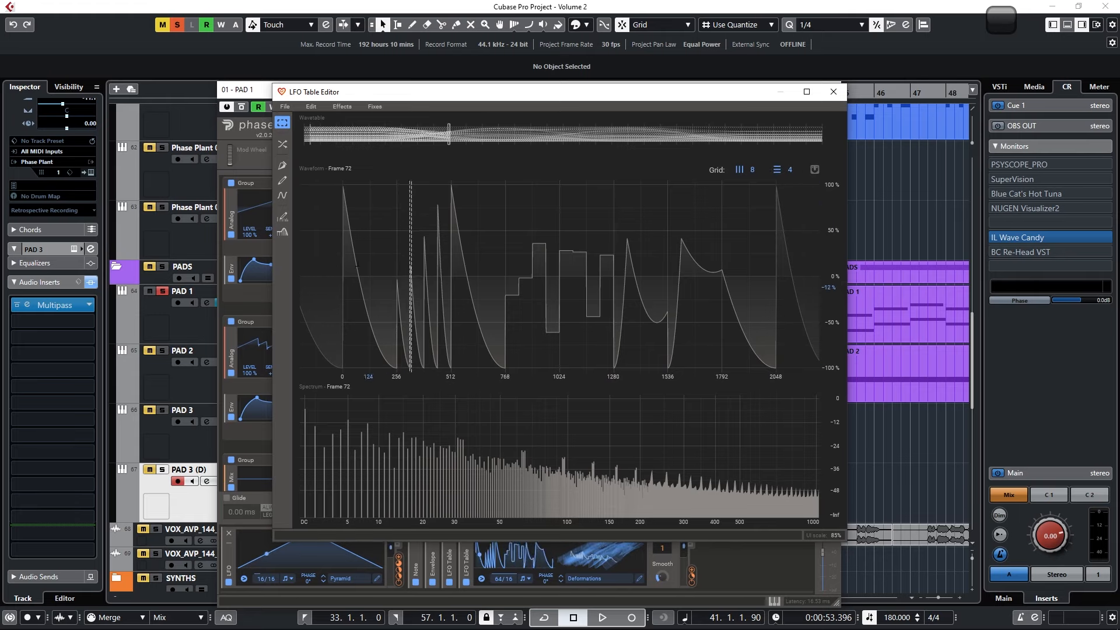
# - Redraw the first part of the frame 72 waveform freehand with the Brush Tool
pyautogui.click(283, 181)
pyautogui.moveTo(383, 232); pyautogui.dragTo(497, 435)
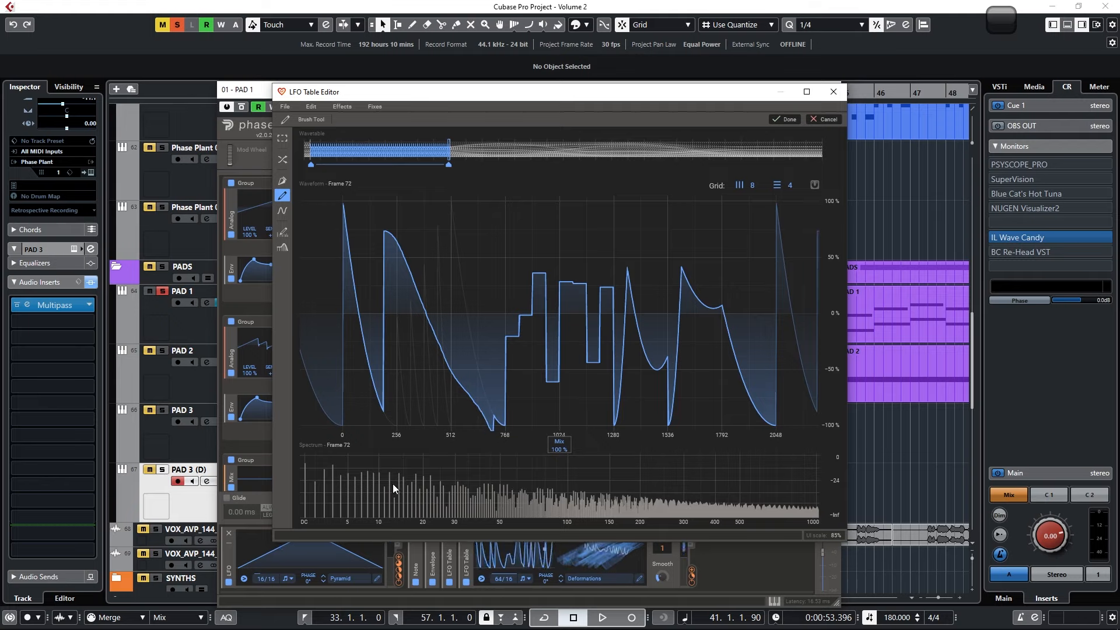
pyautogui.moveTo(451, 254)
pyautogui.mouseDown()
pyautogui.moveTo(437, 388)
pyautogui.moveTo(453, 199)
pyautogui.moveTo(503, 320)
pyautogui.moveTo(516, 423)
pyautogui.moveTo(466, 229)
pyautogui.mouseUp()
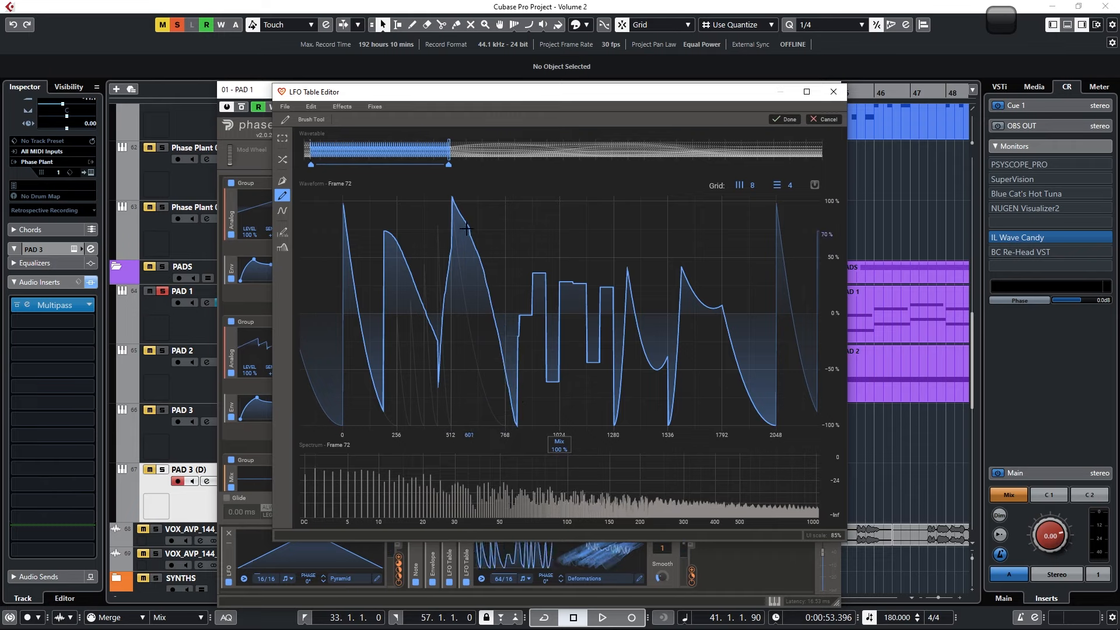
pyautogui.moveTo(466, 302)
pyautogui.mouseDown()
pyautogui.moveTo(464, 426)
pyautogui.moveTo(453, 428)
pyautogui.mouseUp()
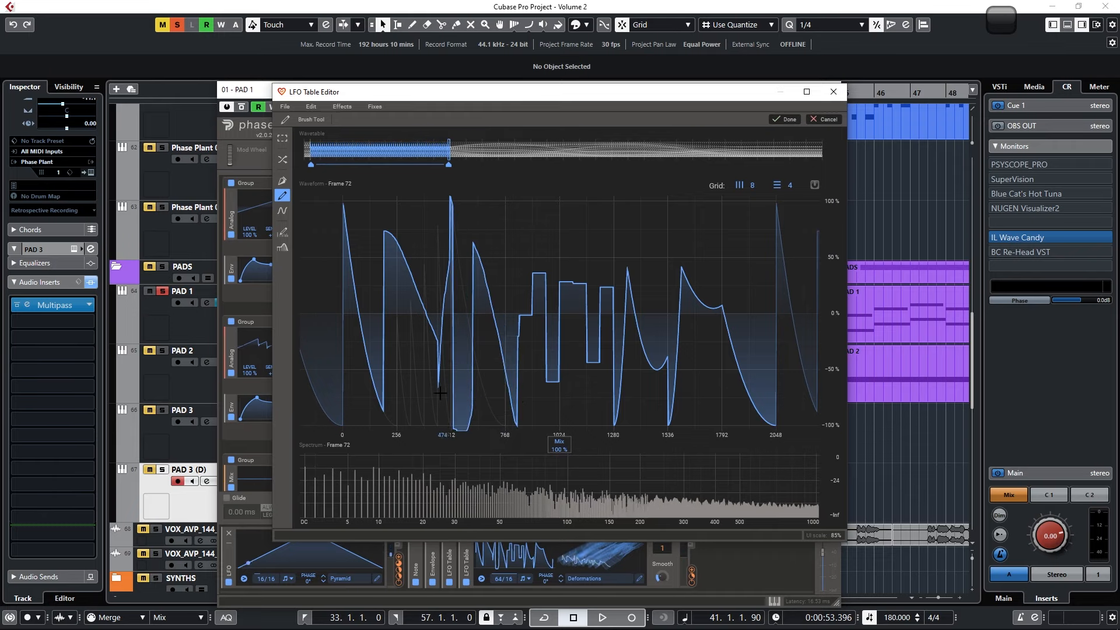
pyautogui.moveTo(384, 199)
pyautogui.mouseDown()
pyautogui.moveTo(458, 424)
pyautogui.moveTo(513, 318)
pyautogui.mouseUp()
# - Start playback, and redraw the remainder of the frame 72 waveform as a smooth wave with the Brush Tool
pyautogui.press('space')
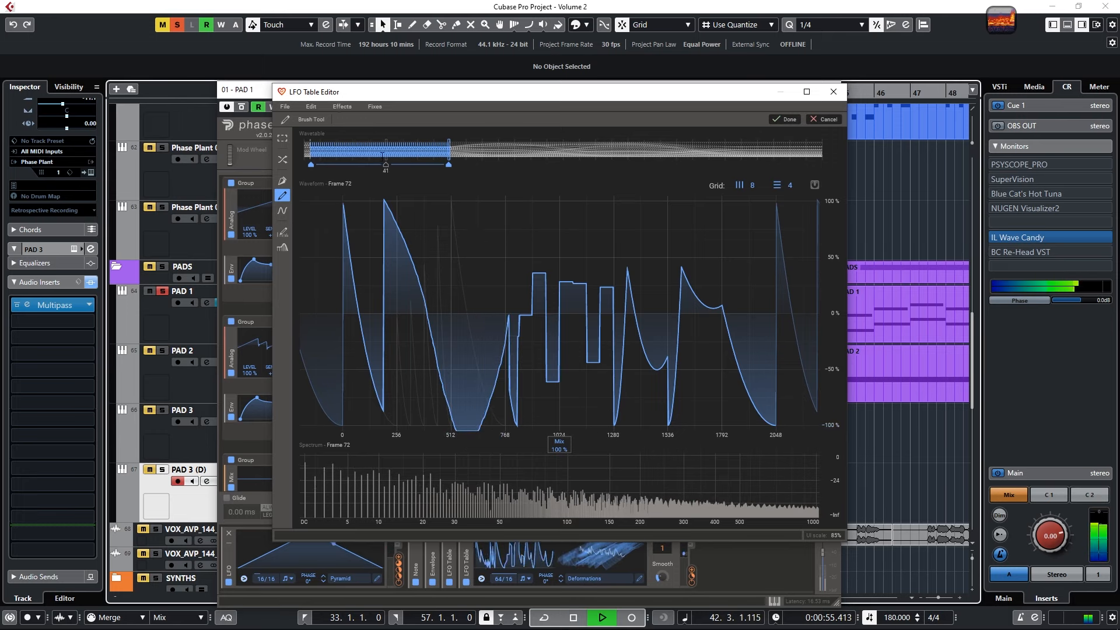
pyautogui.moveTo(563, 153)
pyautogui.mouseDown()
pyautogui.moveTo(472, 140)
pyautogui.moveTo(448, 150)
pyautogui.mouseUp()
pyautogui.moveTo(484, 258)
pyautogui.mouseDown()
pyautogui.moveTo(538, 361)
pyautogui.moveTo(665, 301)
pyautogui.moveTo(764, 385)
pyautogui.mouseUp()
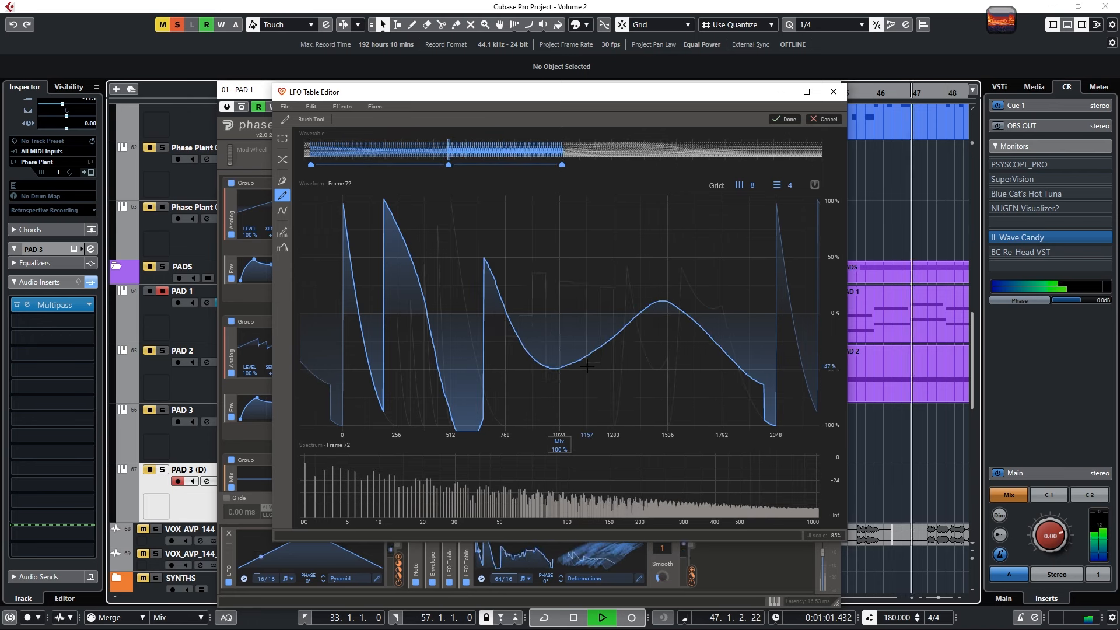
# - Scrub through the table's frames from frame 10 to frame 114, and apply the brush edit
pyautogui.click(322, 149)
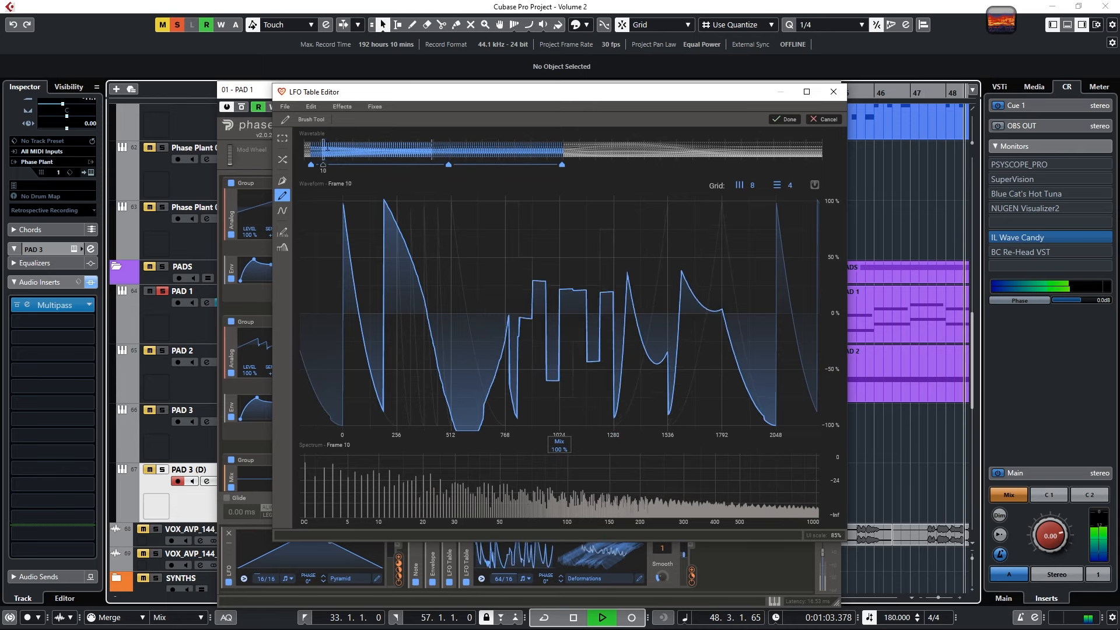
pyautogui.moveTo(328, 149)
pyautogui.mouseDown()
pyautogui.moveTo(547, 169)
pyautogui.moveTo(301, 126)
pyautogui.moveTo(388, 169)
pyautogui.moveTo(531, 195)
pyautogui.mouseUp()
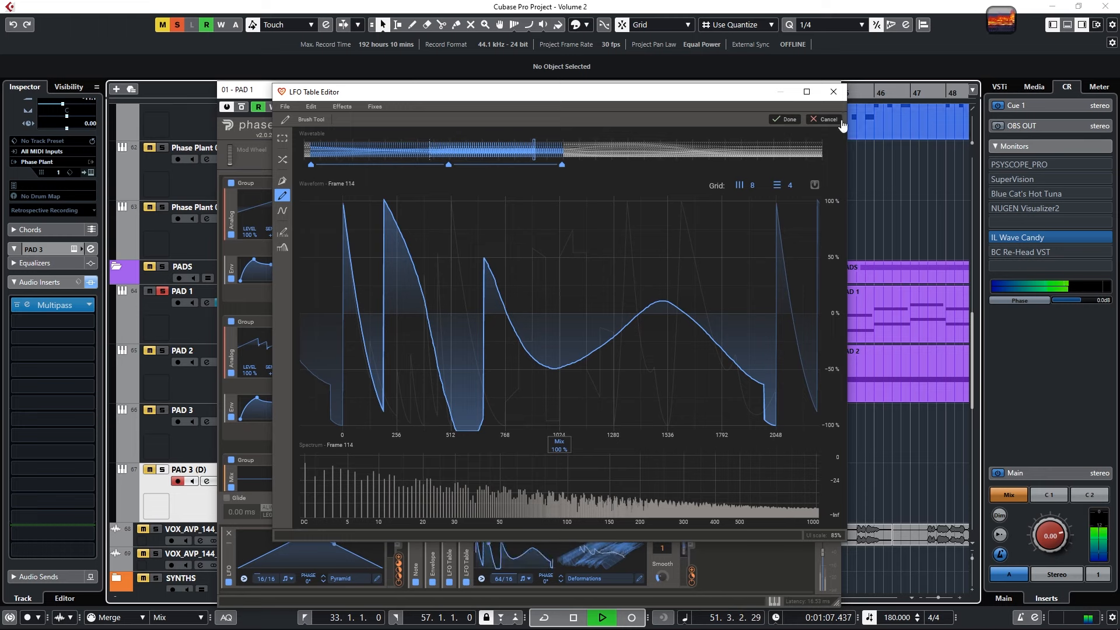
pyautogui.click(786, 121)
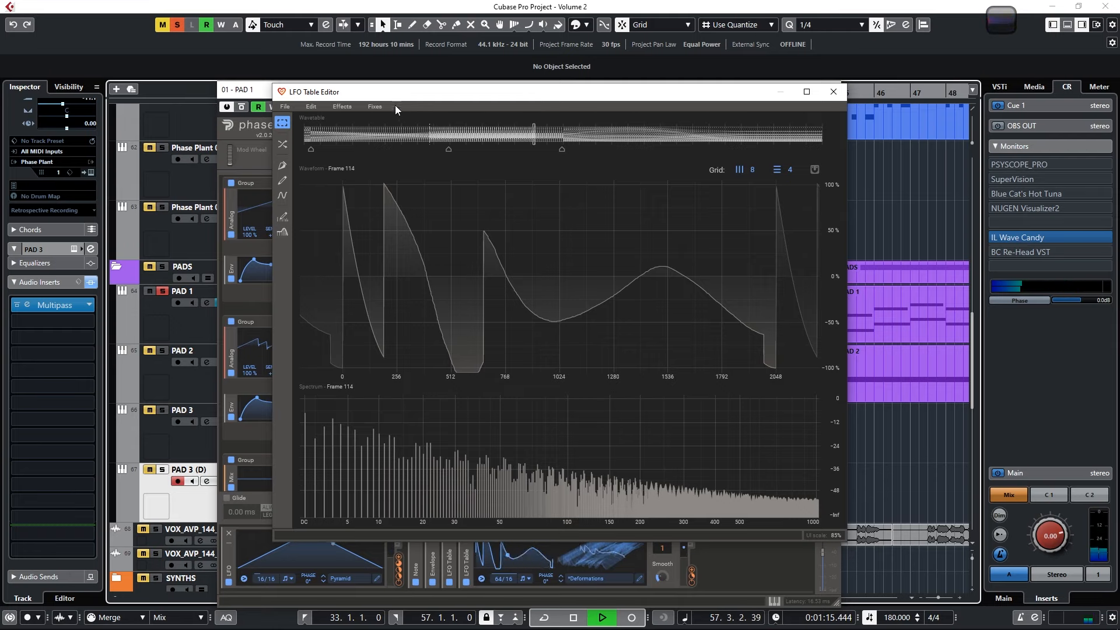
# - Close the LFO Table Editor and set PAD 1's LFO table to frame 82 during playback
pyautogui.click(833, 91)
pyautogui.press('space')
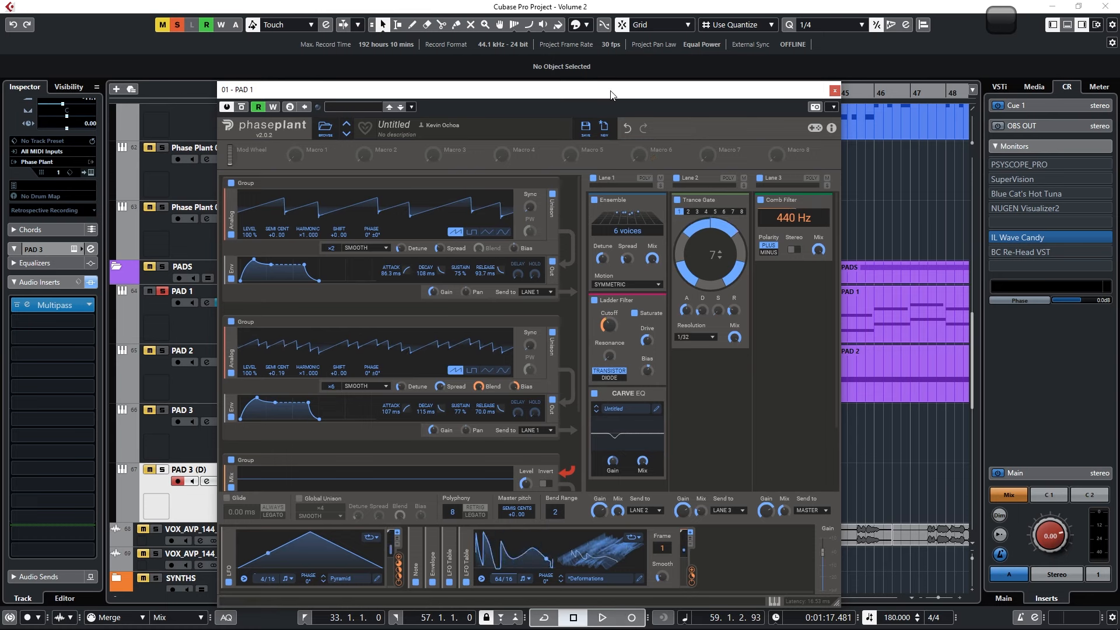
pyautogui.moveTo(601, 88); pyautogui.dragTo(619, 311)
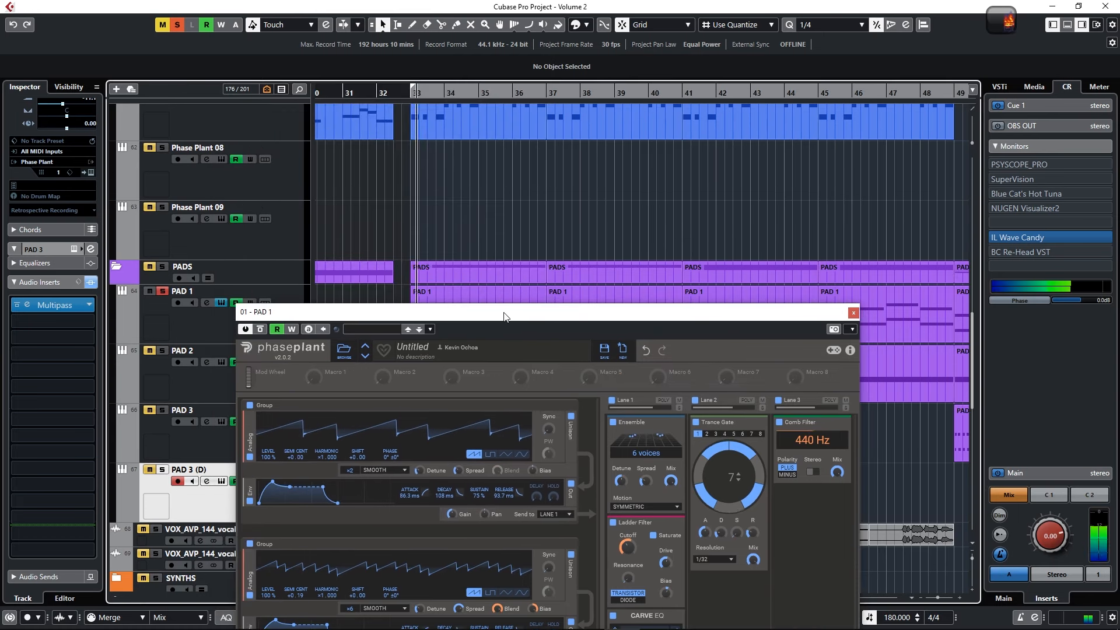
pyautogui.moveTo(506, 316); pyautogui.dragTo(502, 49)
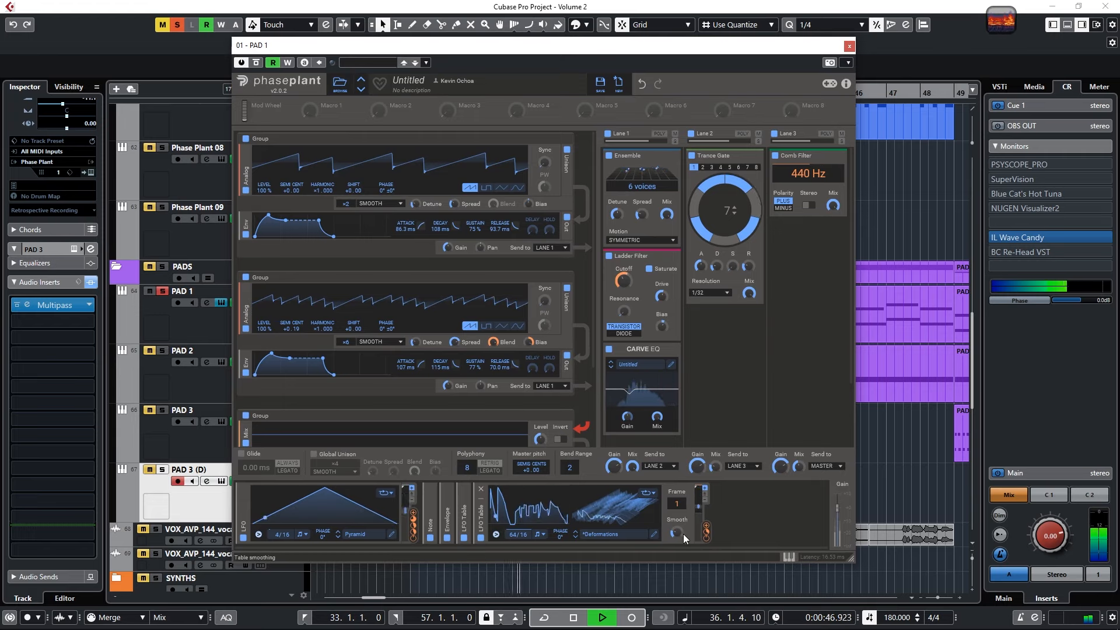
pyautogui.moveTo(676, 504); pyautogui.dragTo(676, 465)
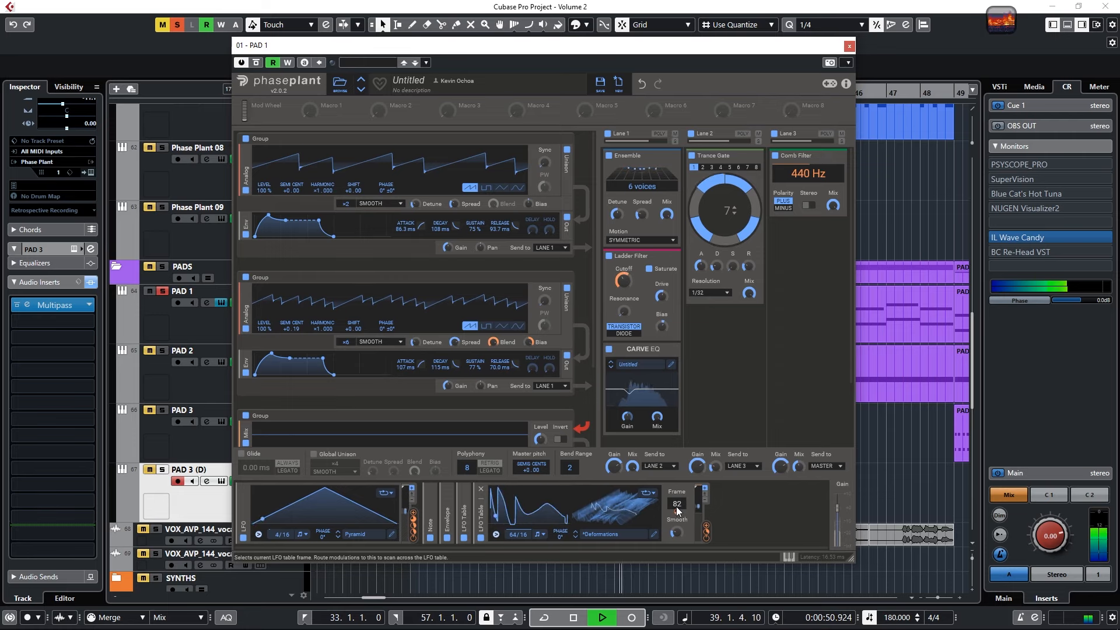
# - Close the PAD 1 synth, unsolo the PAD 1 track and audition the full mix from bar 33
pyautogui.click(850, 47)
pyautogui.press('space')
pyautogui.click(412, 93)
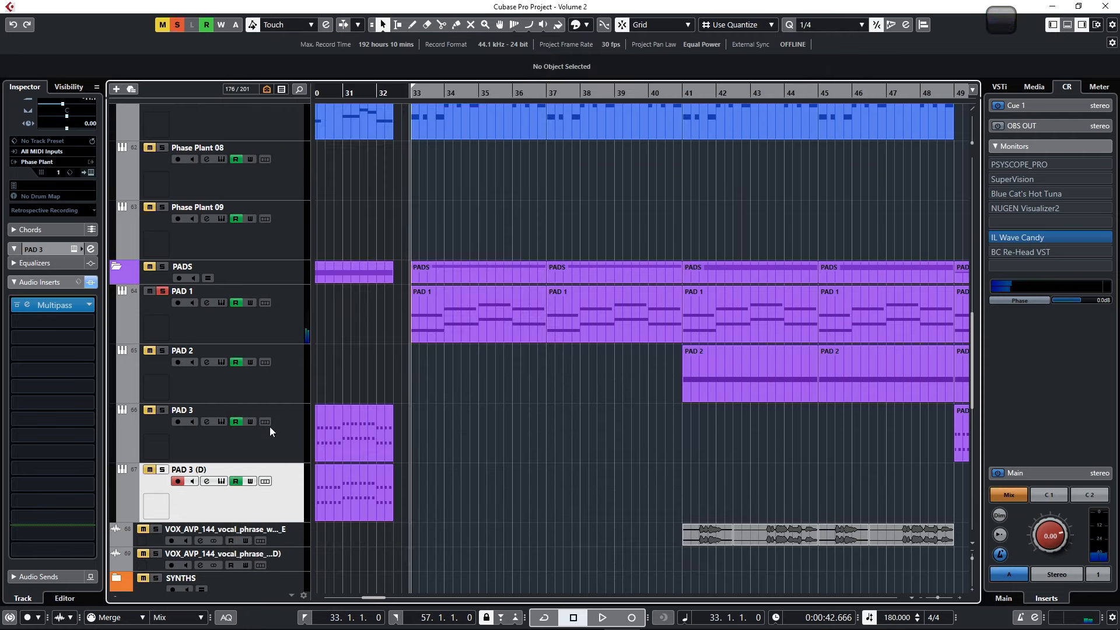
pyautogui.click(162, 294)
pyautogui.press('space')
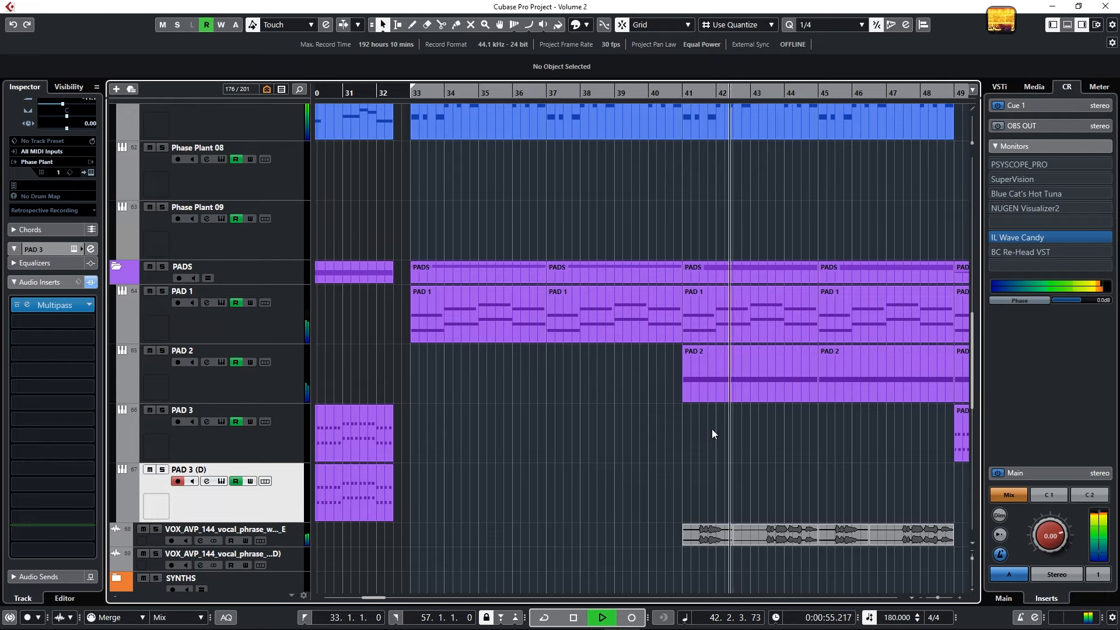
pyautogui.click(431, 337)
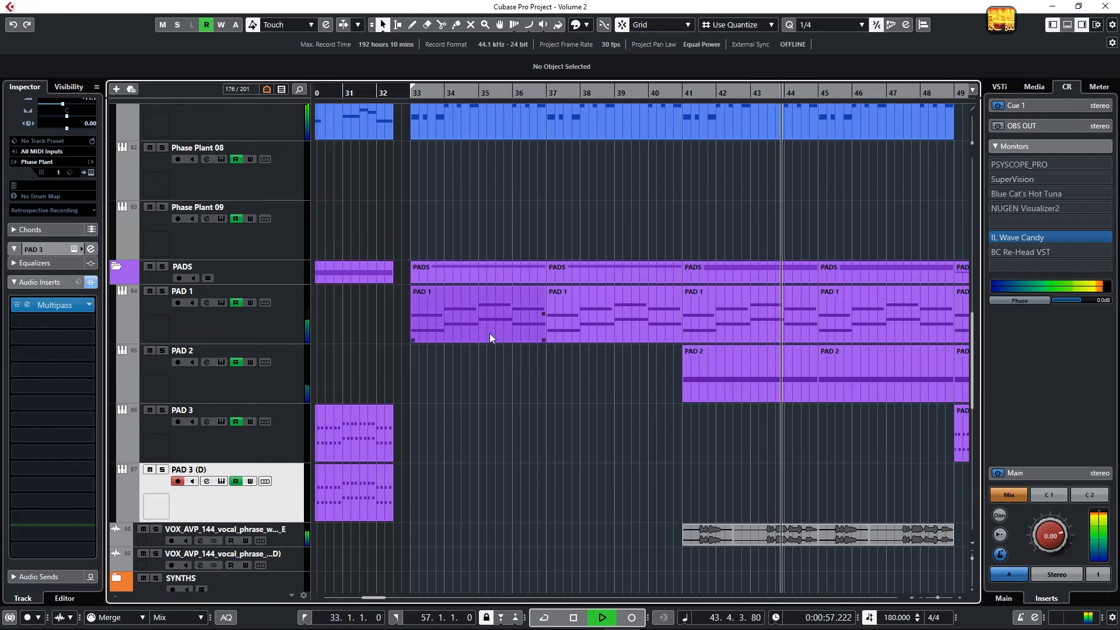
pyautogui.press('space')
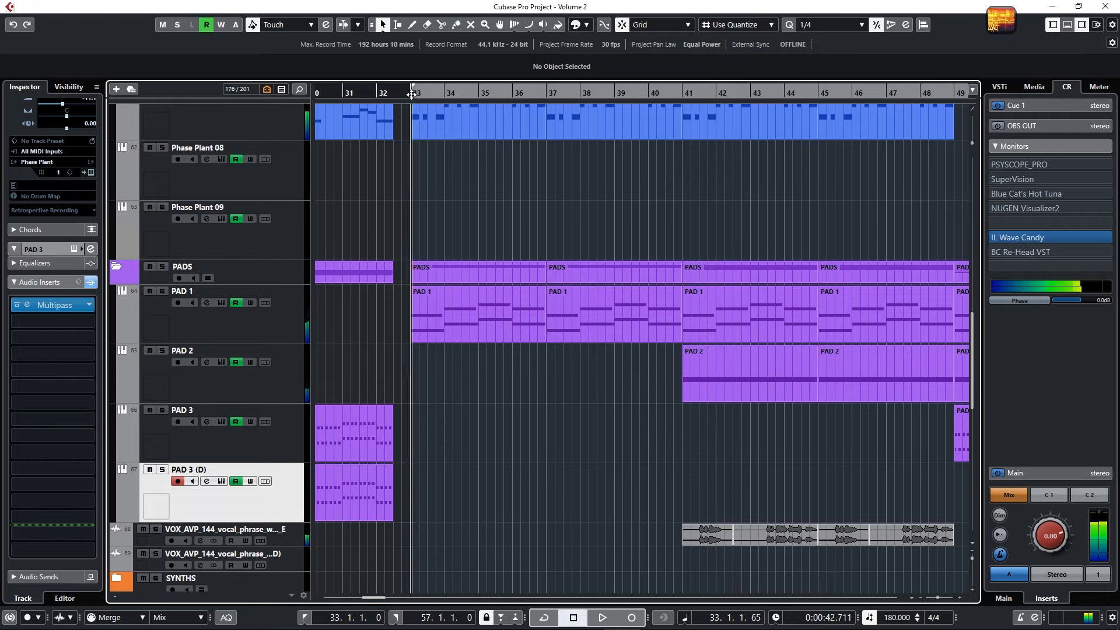
# - Add a Compressor below the Comb Filter in lane 3 of PAD 1's Phase Plant
pyautogui.click(221, 303)
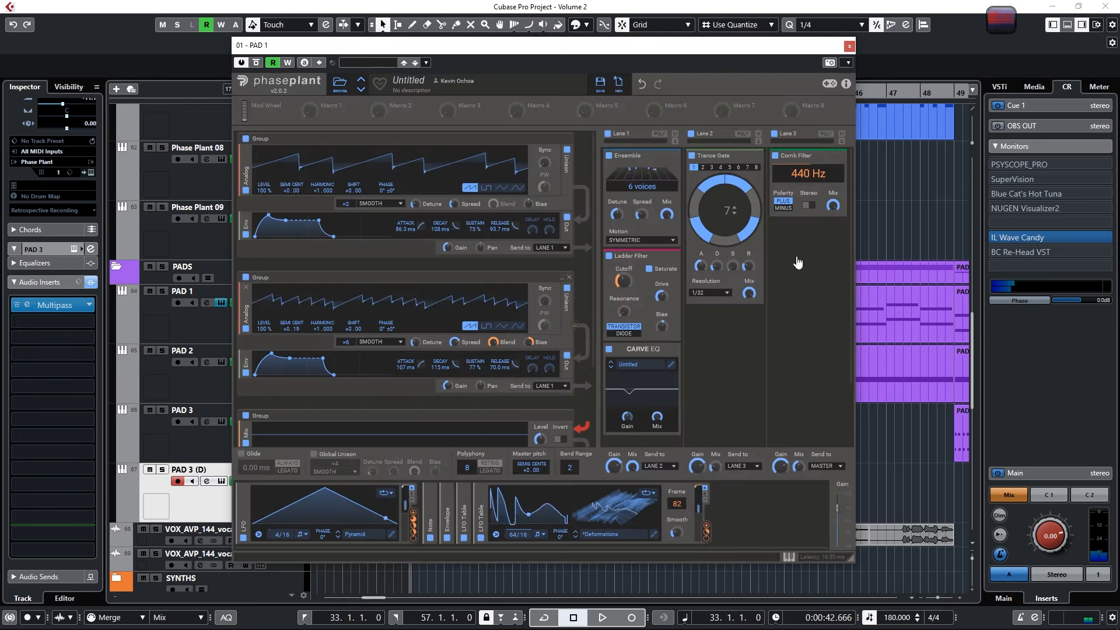
pyautogui.click(826, 248)
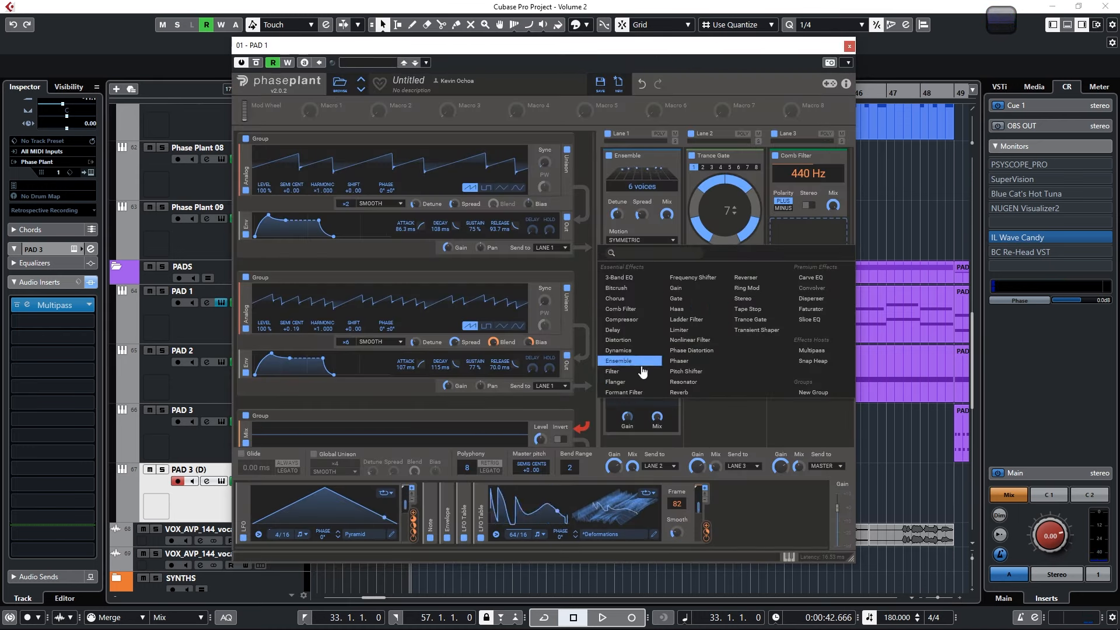
pyautogui.click(634, 321)
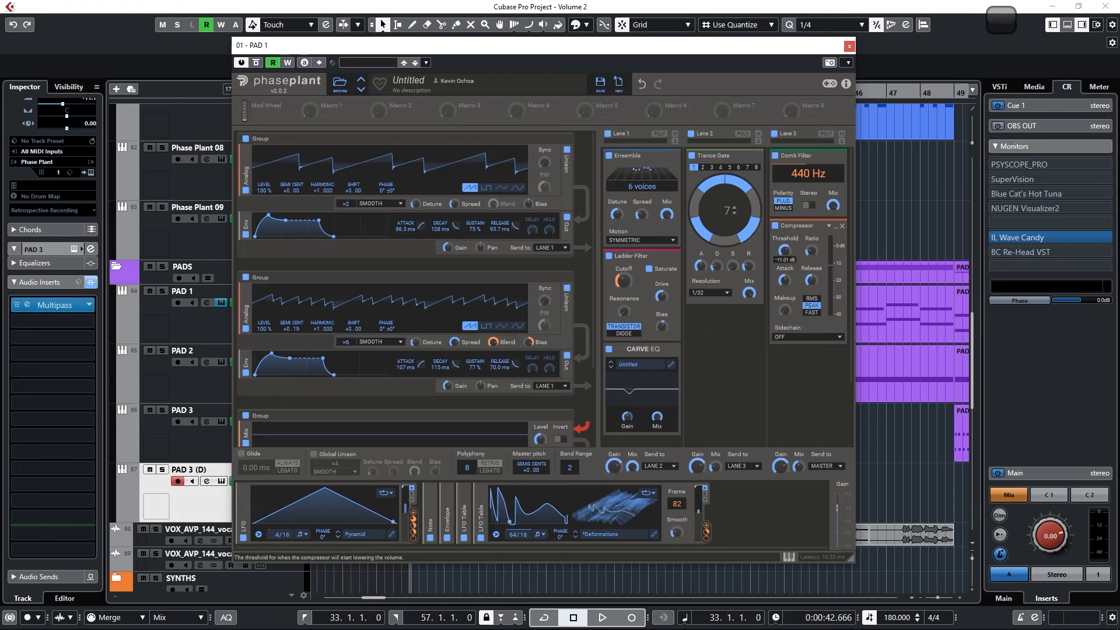
# - Raise the Compressor's makeup gain while the project plays, and close the PAD 1 synth
pyautogui.press('space')
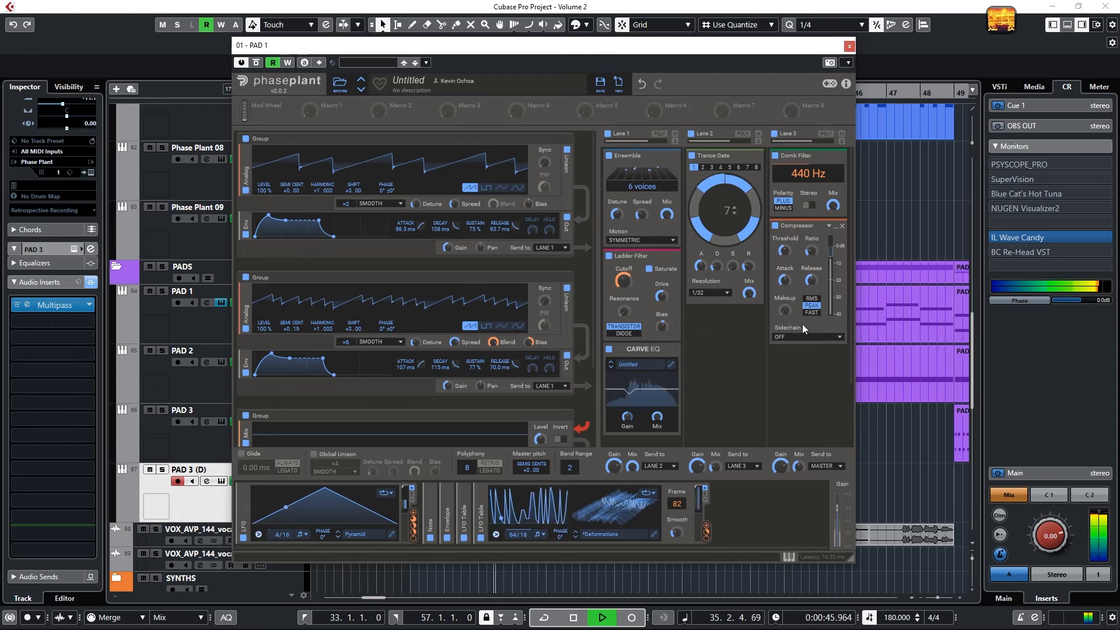
pyautogui.moveTo(786, 312); pyautogui.dragTo(785, 300)
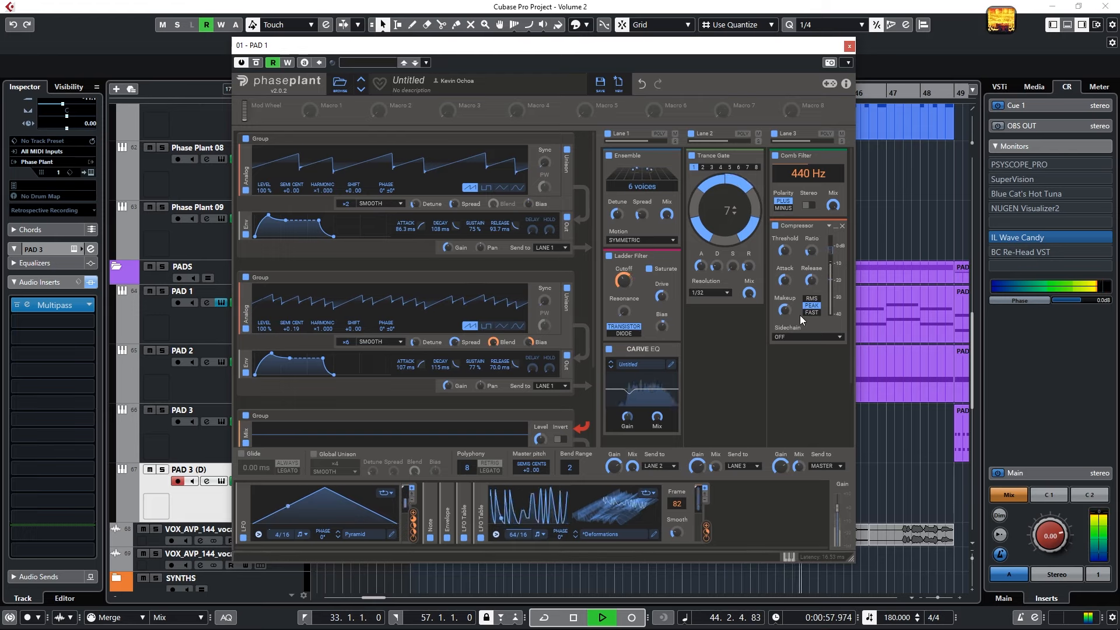
pyautogui.moveTo(784, 310); pyautogui.dragTo(784, 306)
pyautogui.click(850, 46)
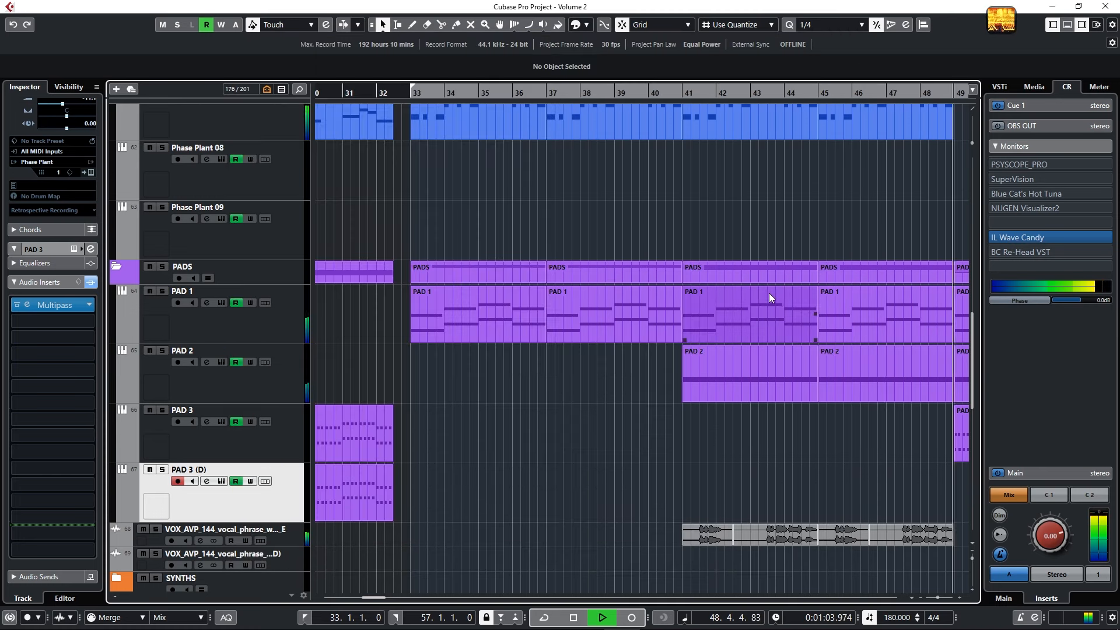
# - Try an 8/16 rate on PAD 1's Pyramid LFO while playing the section from bar 49
pyautogui.scroll(-5, 642, 368)
pyautogui.scroll(-1, 854, 356)
pyautogui.scroll(4, 754, 404)
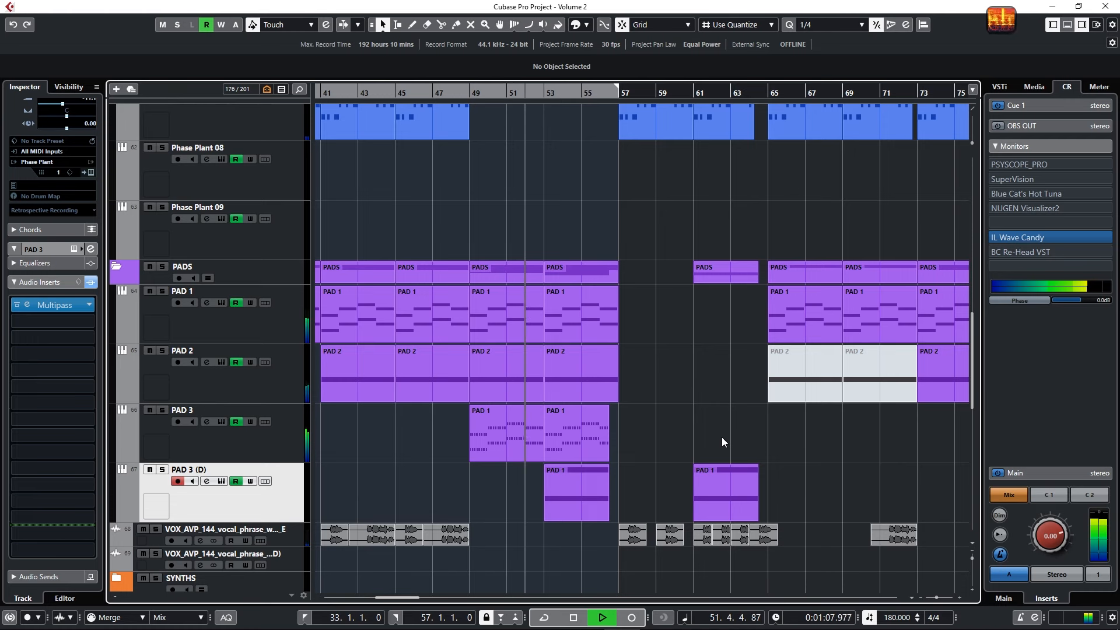
pyautogui.click(222, 303)
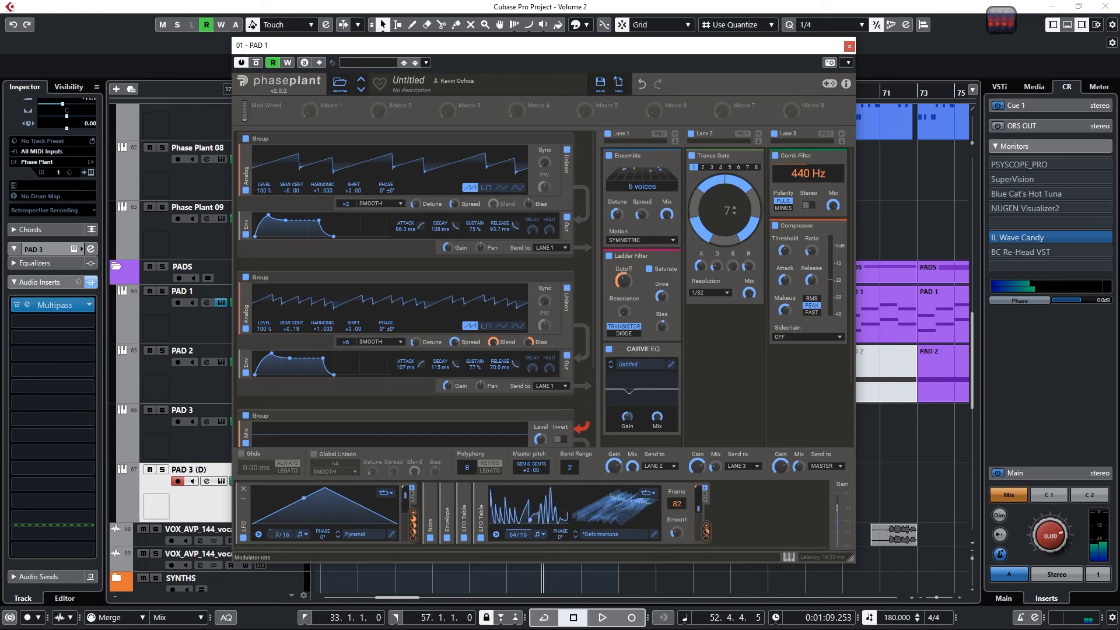
pyautogui.moveTo(656, 46); pyautogui.dragTo(645, 342)
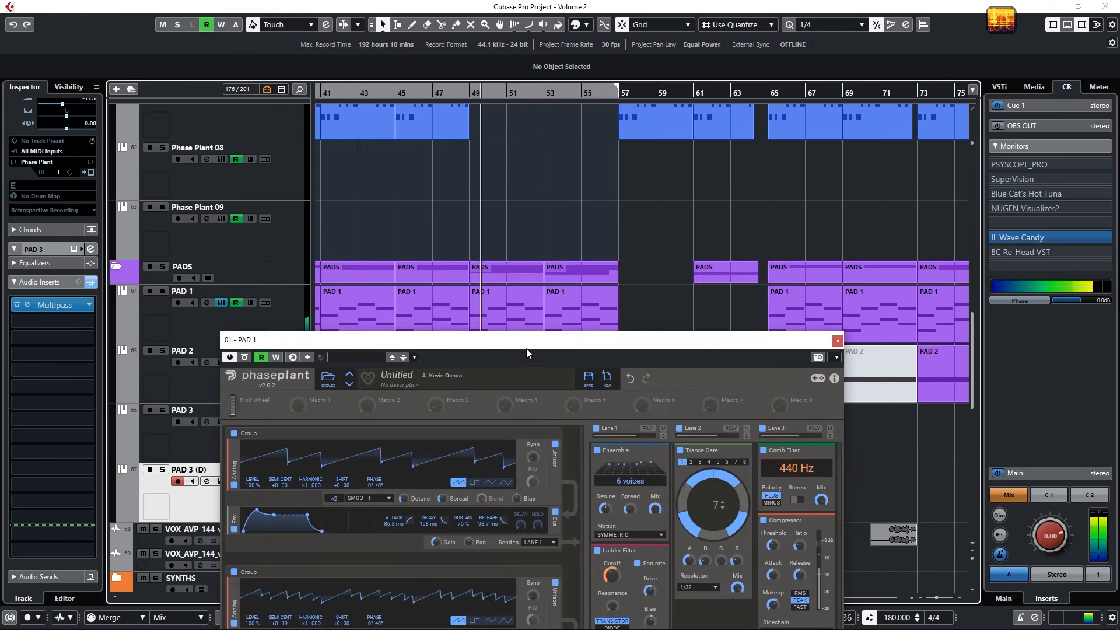
pyautogui.moveTo(537, 340); pyautogui.dragTo(558, 5)
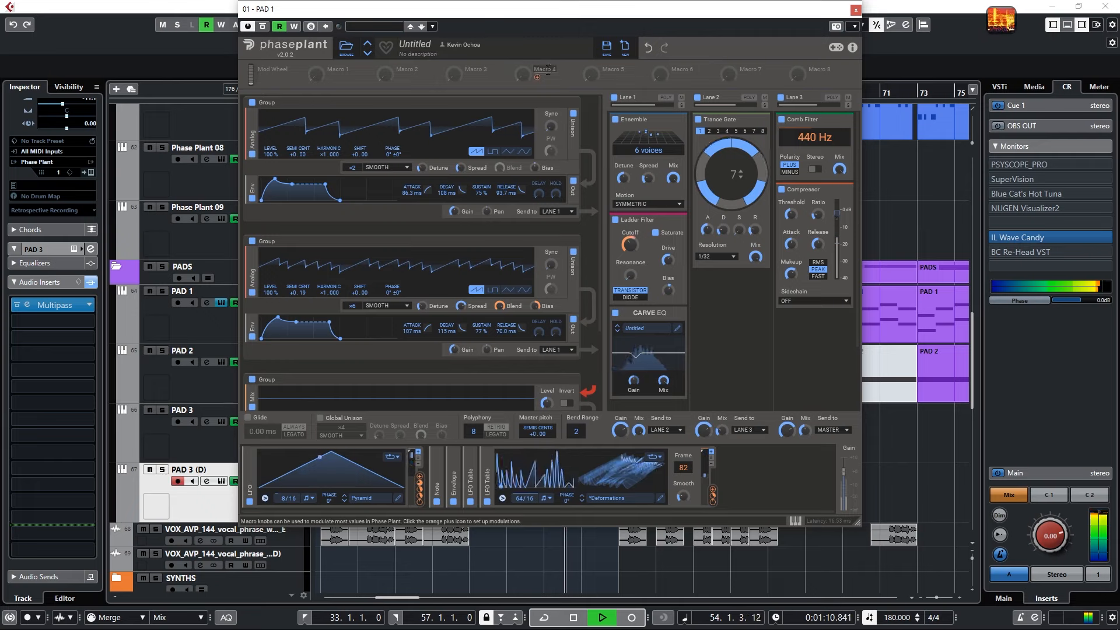
pyautogui.press('space')
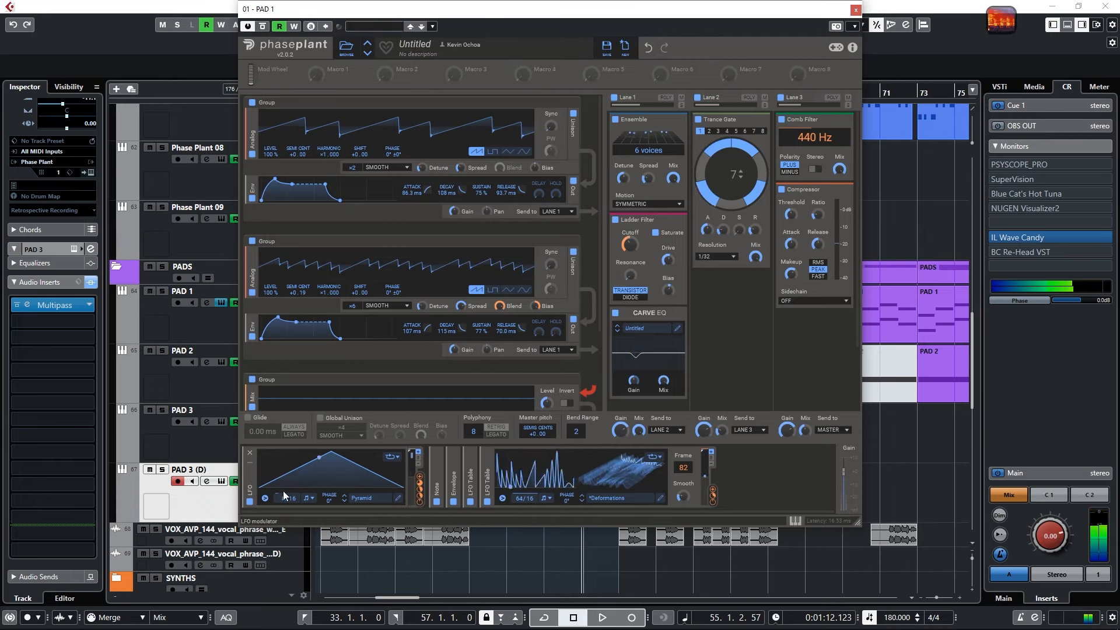
# - Set the Pyramid LFO's rate to 4/16 and place the playback position at bar 49
pyautogui.moveTo(285, 500); pyautogui.dragTo(284, 503)
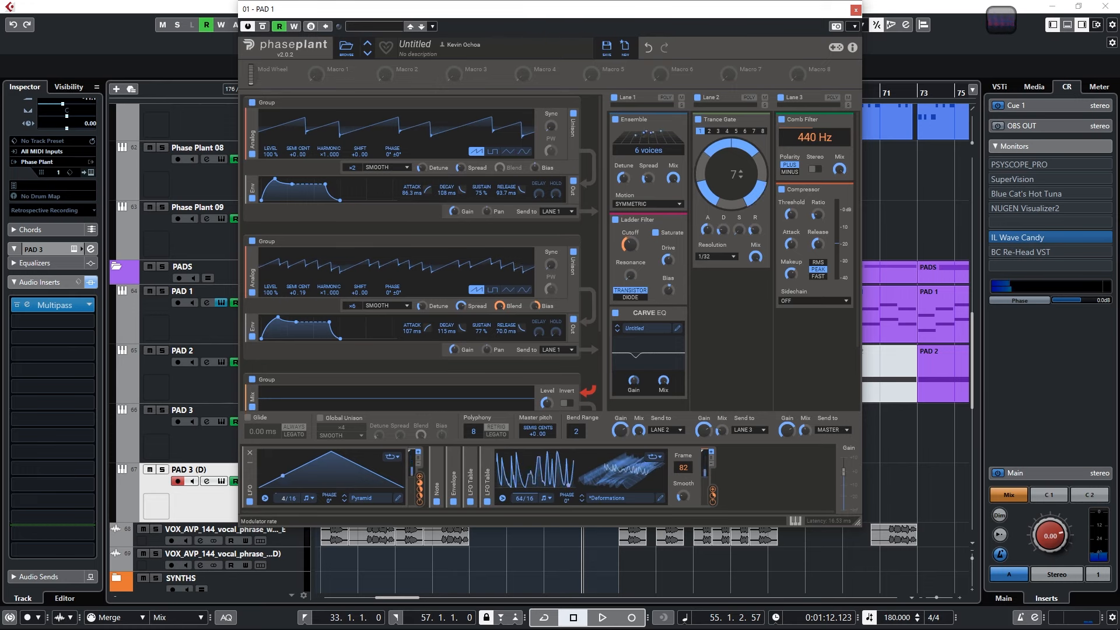
pyautogui.moveTo(589, 13); pyautogui.dragTo(610, 282)
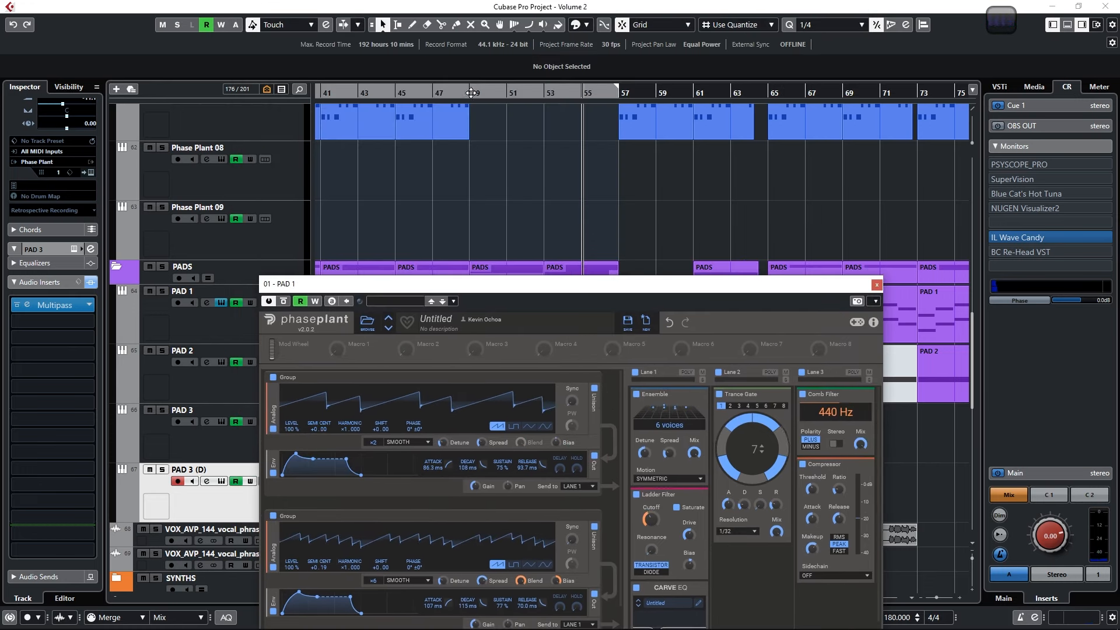
pyautogui.moveTo(514, 275); pyautogui.dragTo(474, 42)
# - Examine the LFO table's modulation of the Comb Filter cutoff and its frame control
pyautogui.click(720, 517)
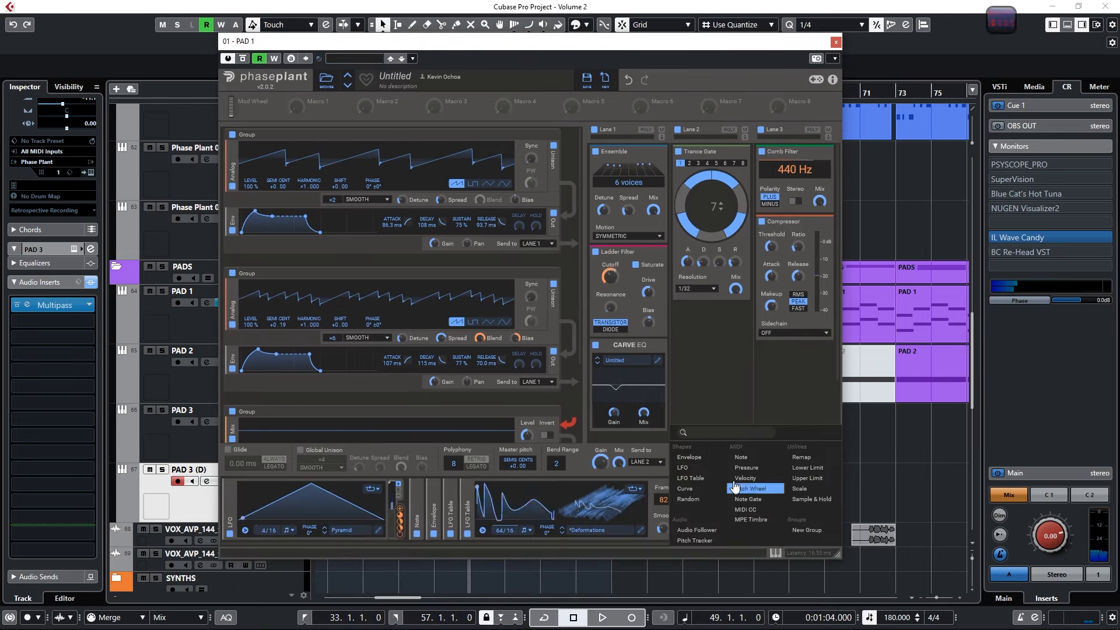
pyautogui.click(509, 542)
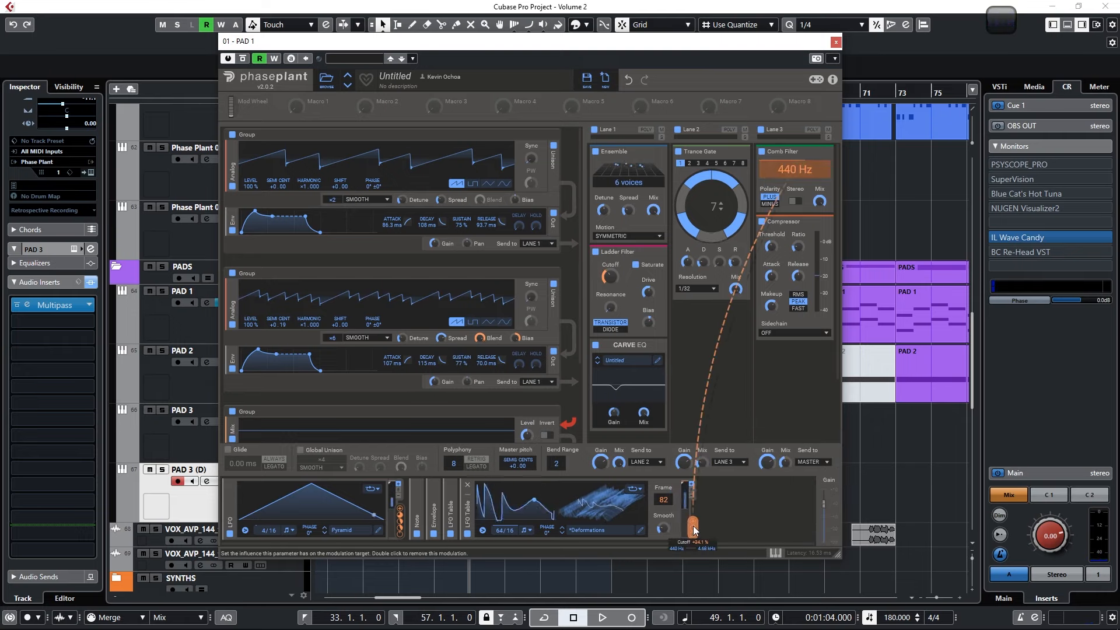
pyautogui.moveTo(693, 534); pyautogui.dragTo(693, 529)
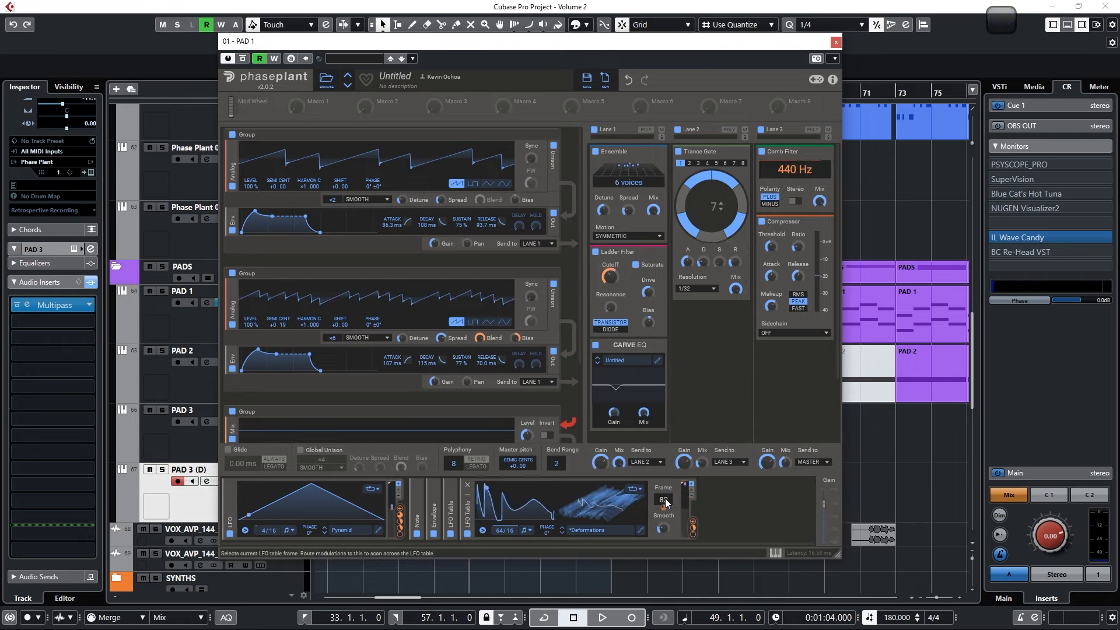
pyautogui.moveTo(663, 507)
pyautogui.moveTo(664, 508); pyautogui.dragTo(663, 504)
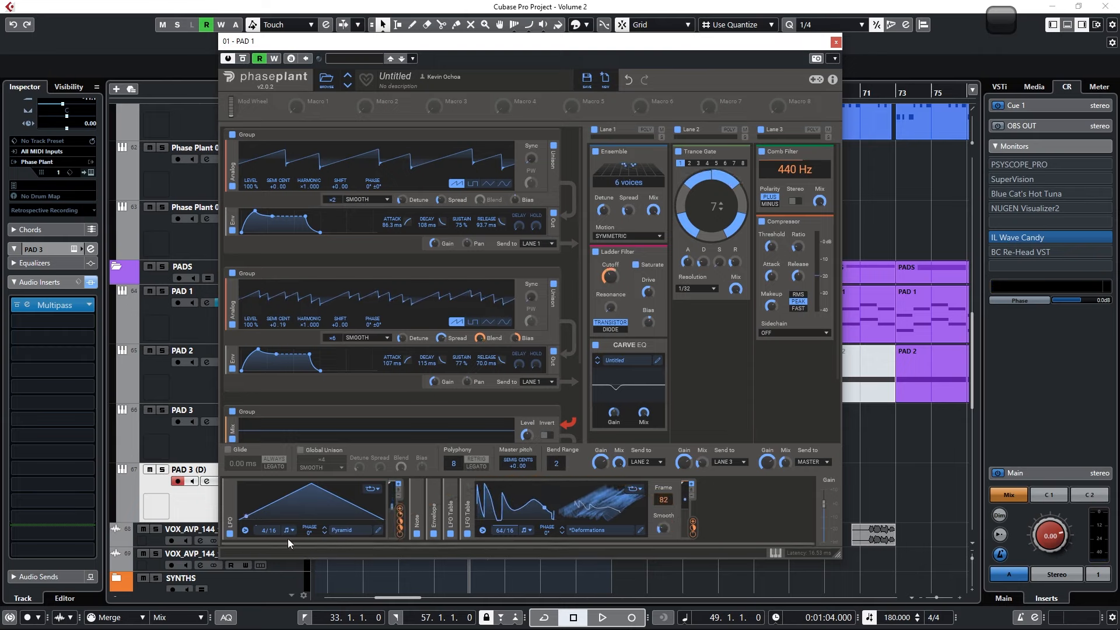
# - Add a new LFO modulator after the LFO table and set its rate to 0.075 Hz
pyautogui.click(770, 543)
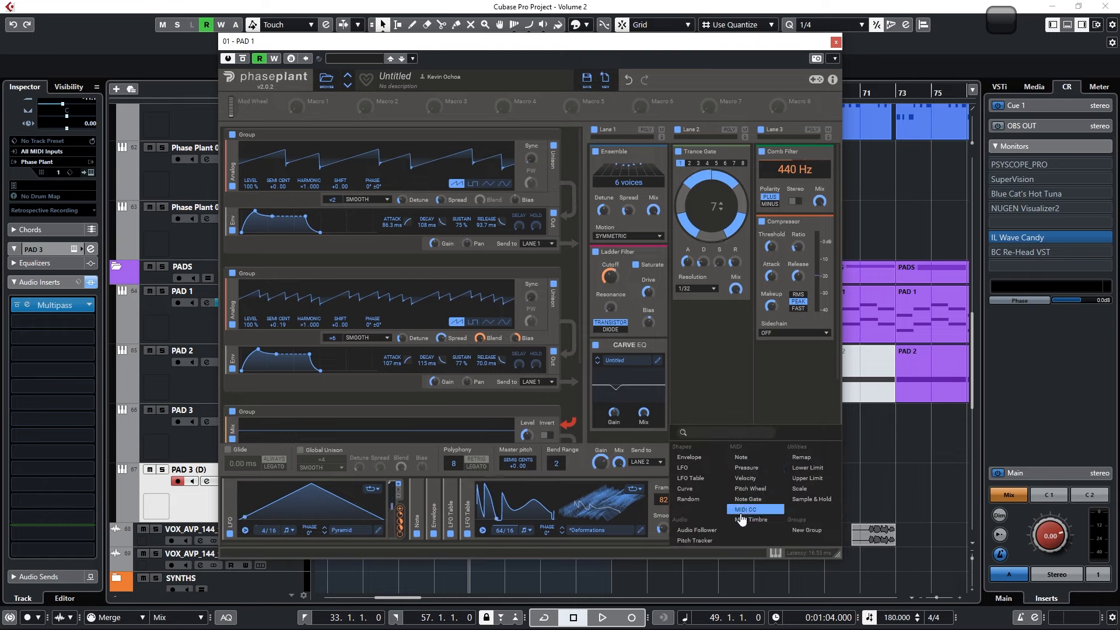
pyautogui.click(699, 469)
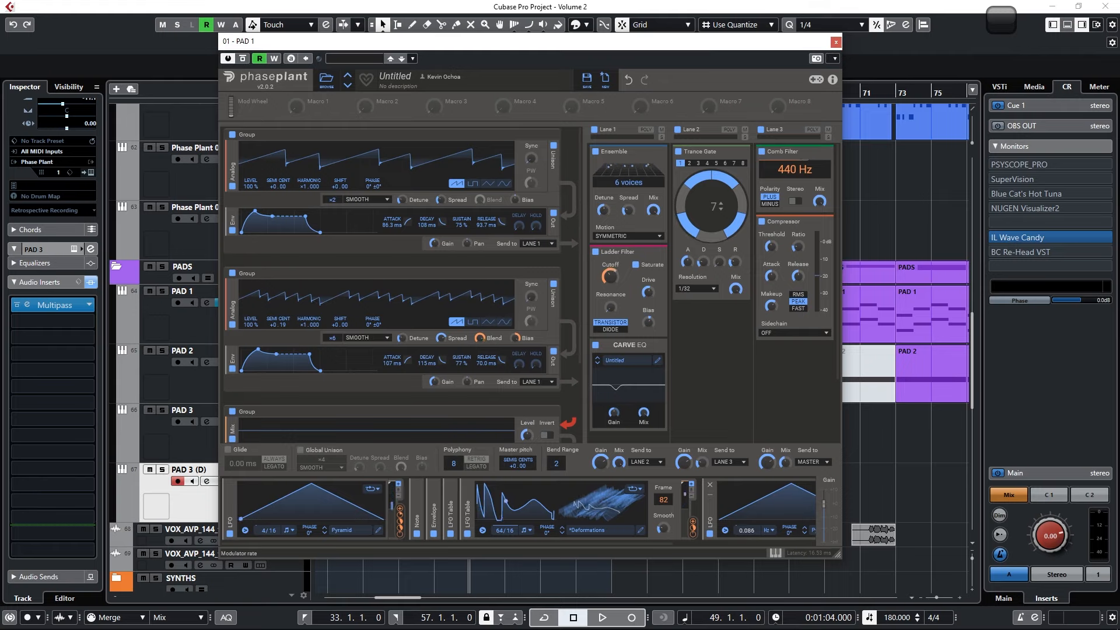
pyautogui.moveTo(583, 543); pyautogui.dragTo(660, 548)
# - Try modulating the LFO table's frame by +50 and remove that modulation
pyautogui.moveTo(594, 528); pyautogui.dragTo(566, 503)
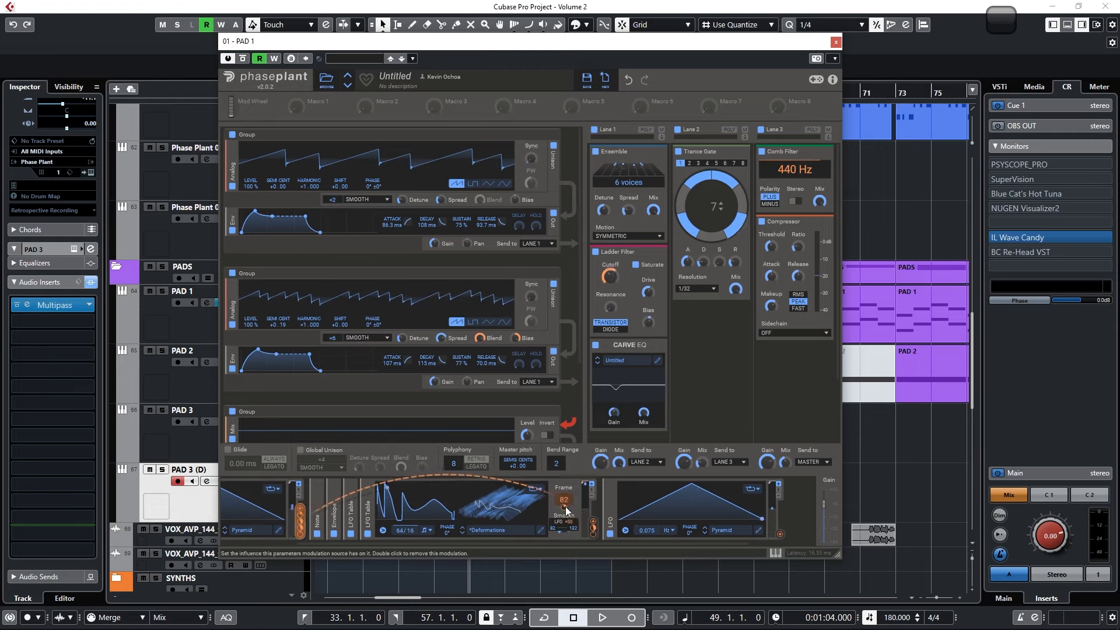
pyautogui.rightClick(566, 505)
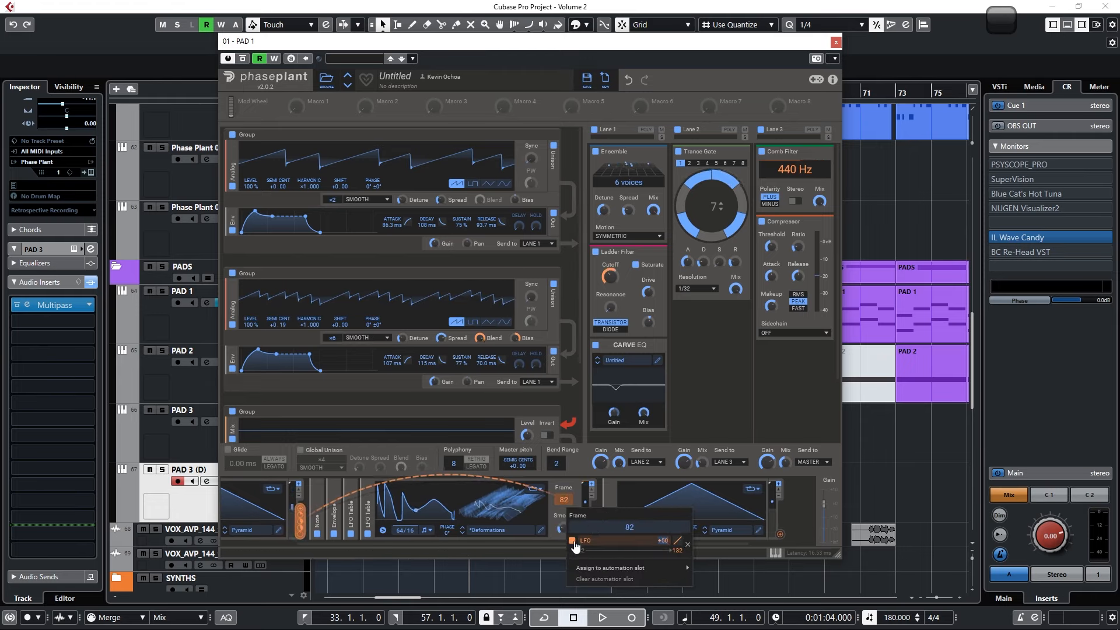
pyautogui.click(688, 544)
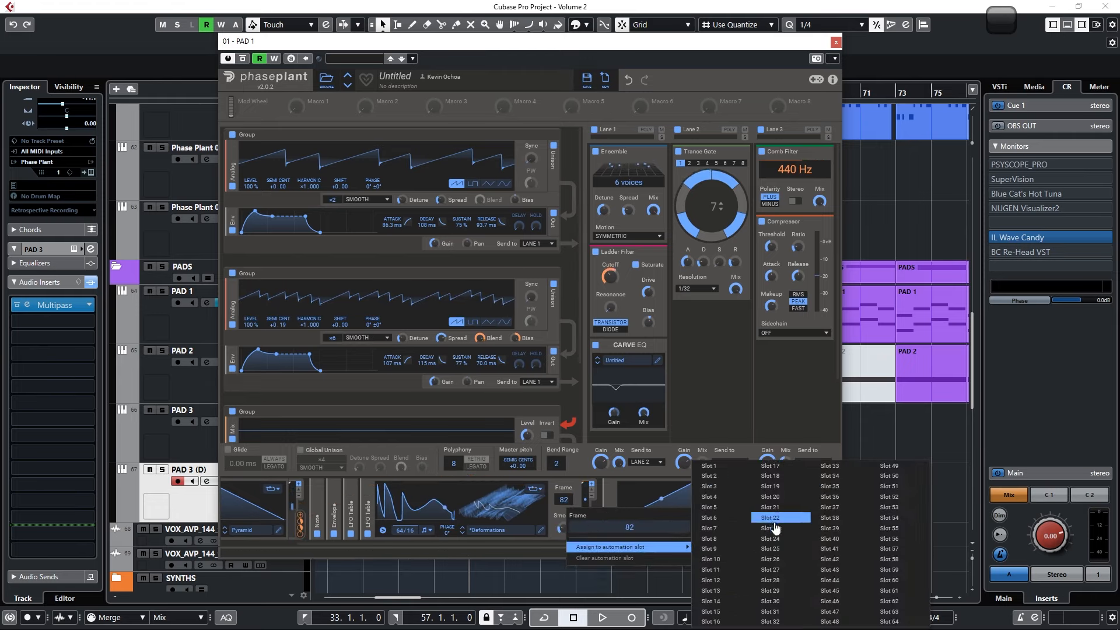
pyautogui.click(674, 441)
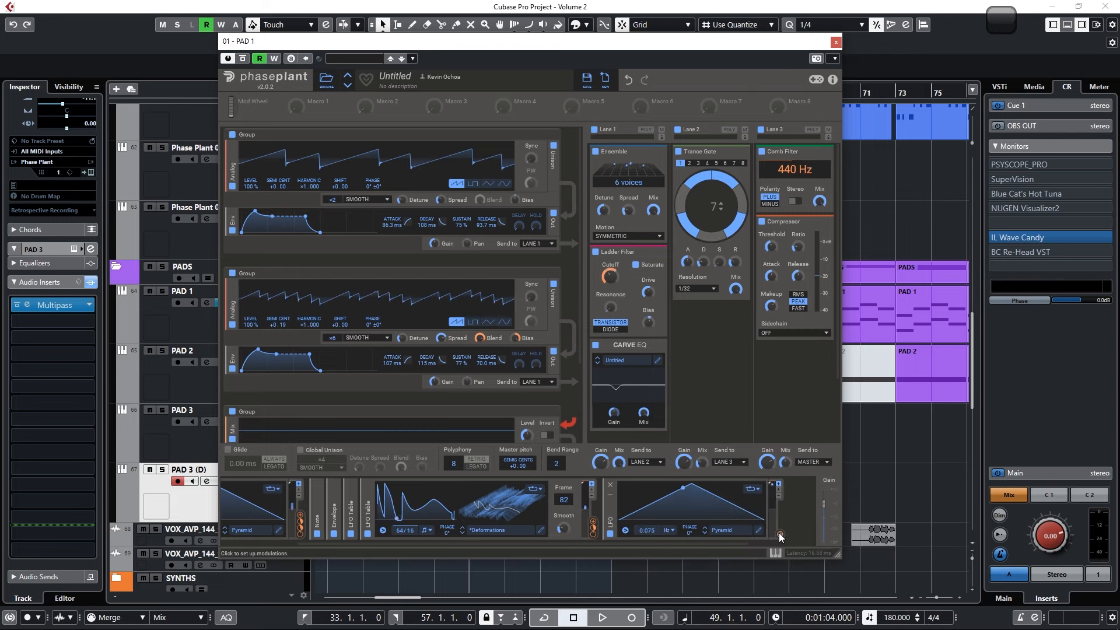
# - Route the new LFO to the LFO table's frame, set its rate to 0.197 Hz, and close the synth for playback
pyautogui.moveTo(780, 537); pyautogui.dragTo(563, 534)
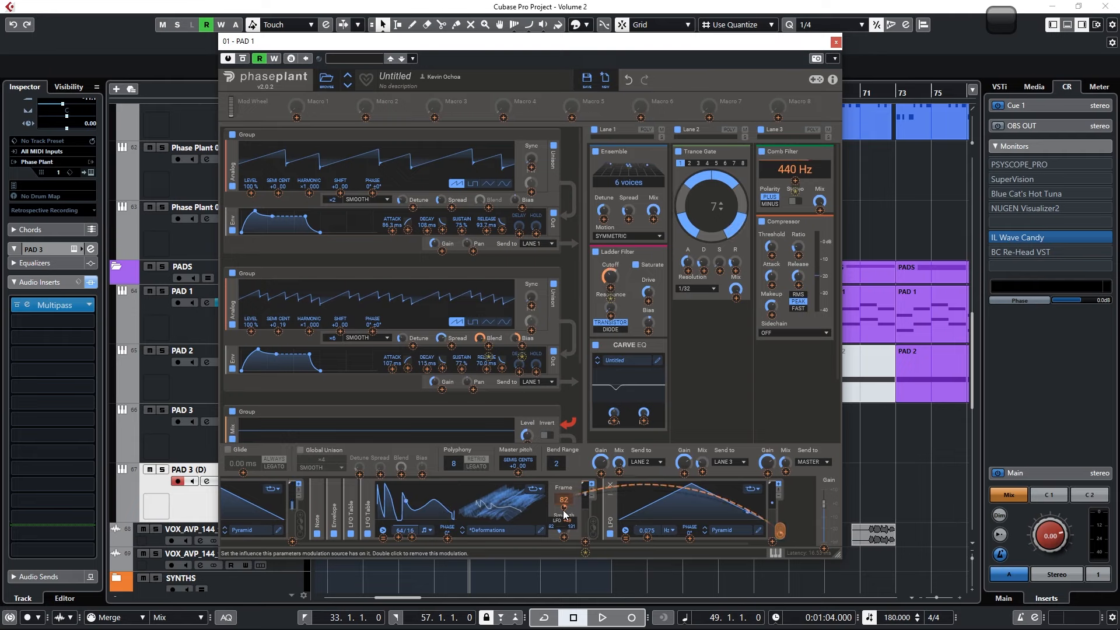
pyautogui.moveTo(564, 514); pyautogui.dragTo(562, 509)
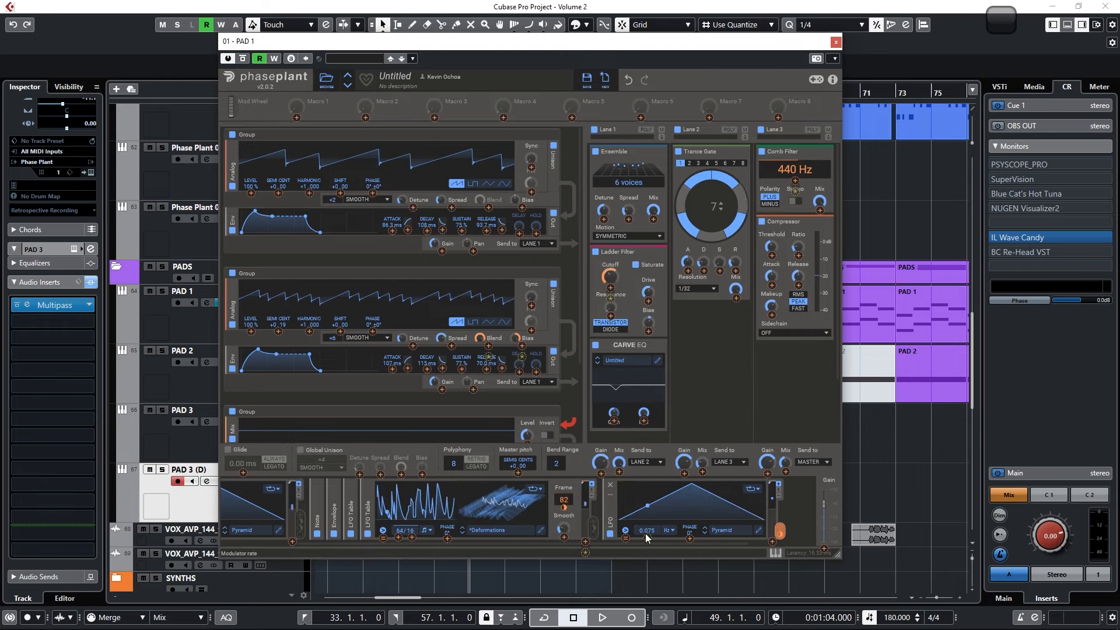
pyautogui.moveTo(653, 531); pyautogui.dragTo(652, 540)
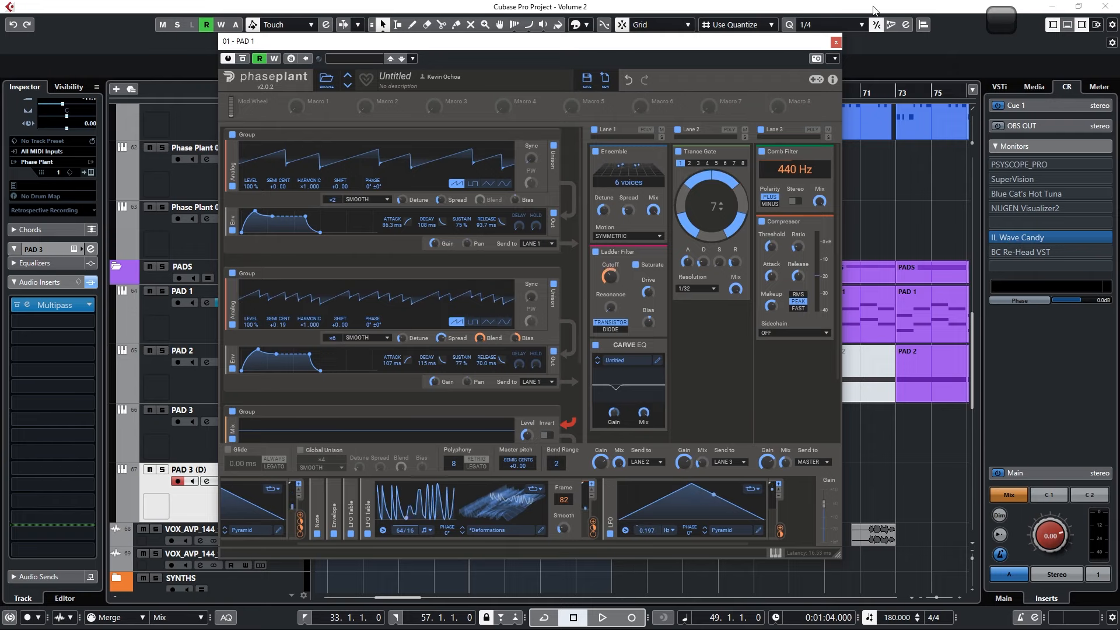
pyautogui.click(836, 41)
pyautogui.press('space')
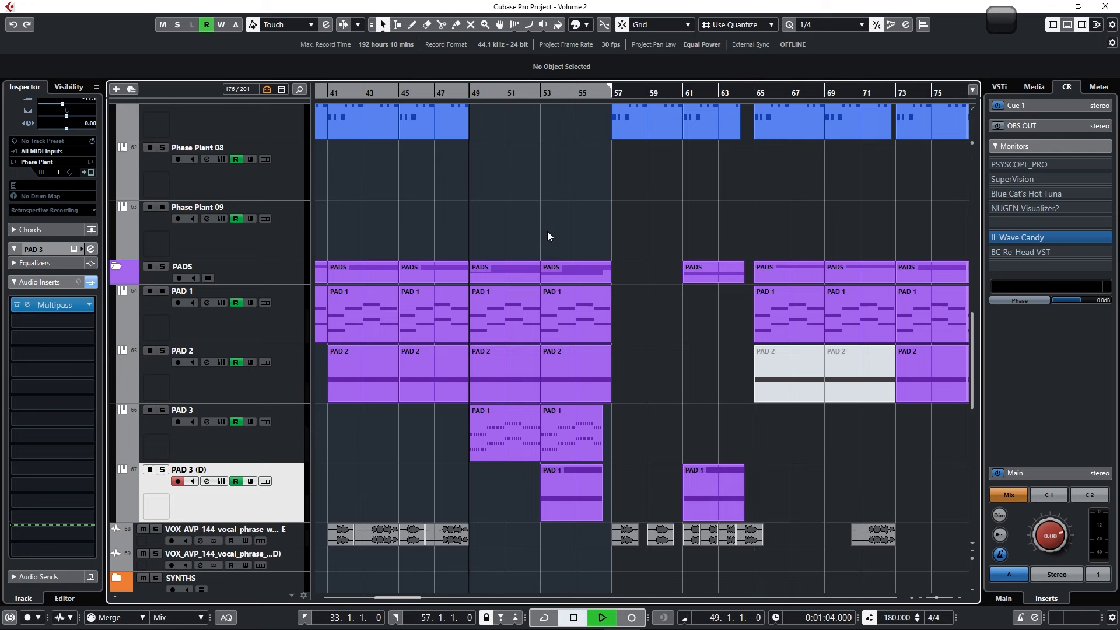
# - Look over the PAD 3 and PAD 1 synth patches during playback, stop the transport, and close the synth
pyautogui.click(221, 422)
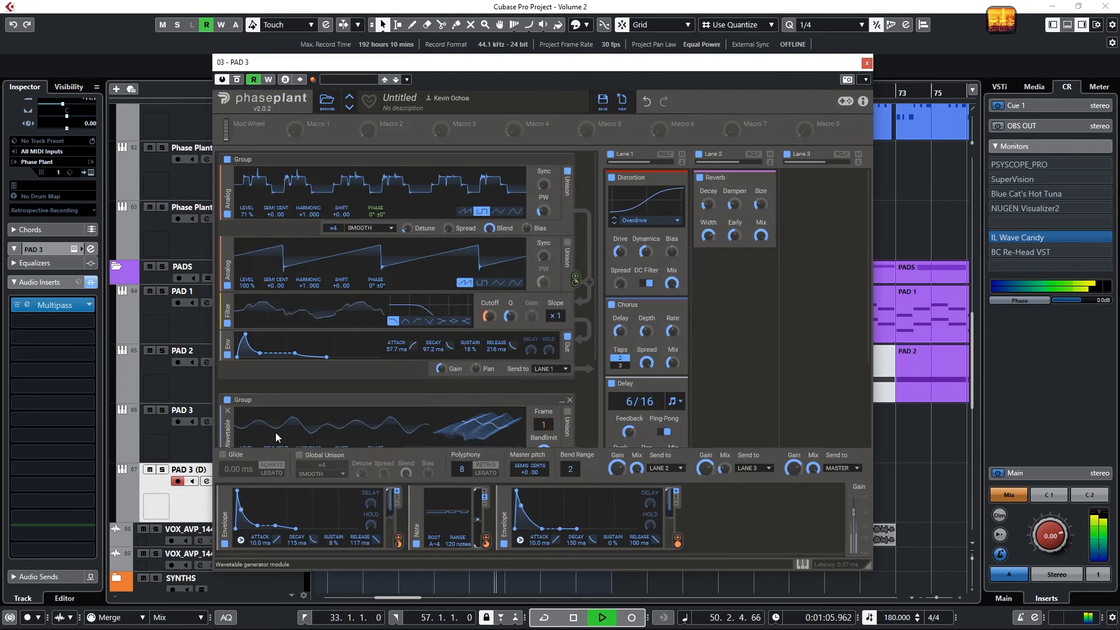
pyautogui.click(867, 63)
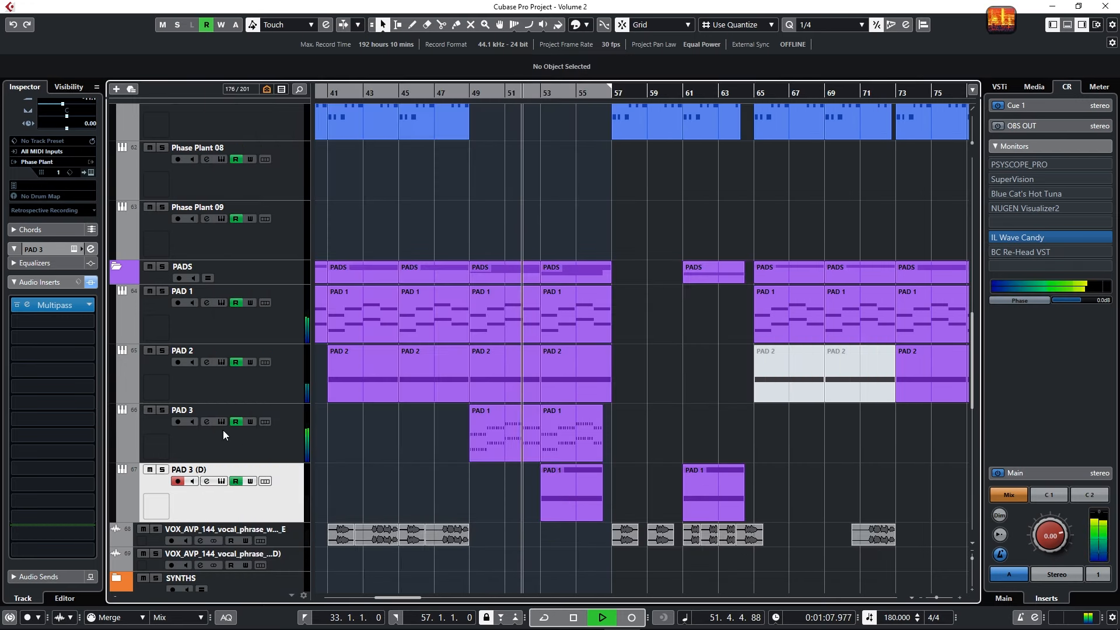
pyautogui.click(220, 303)
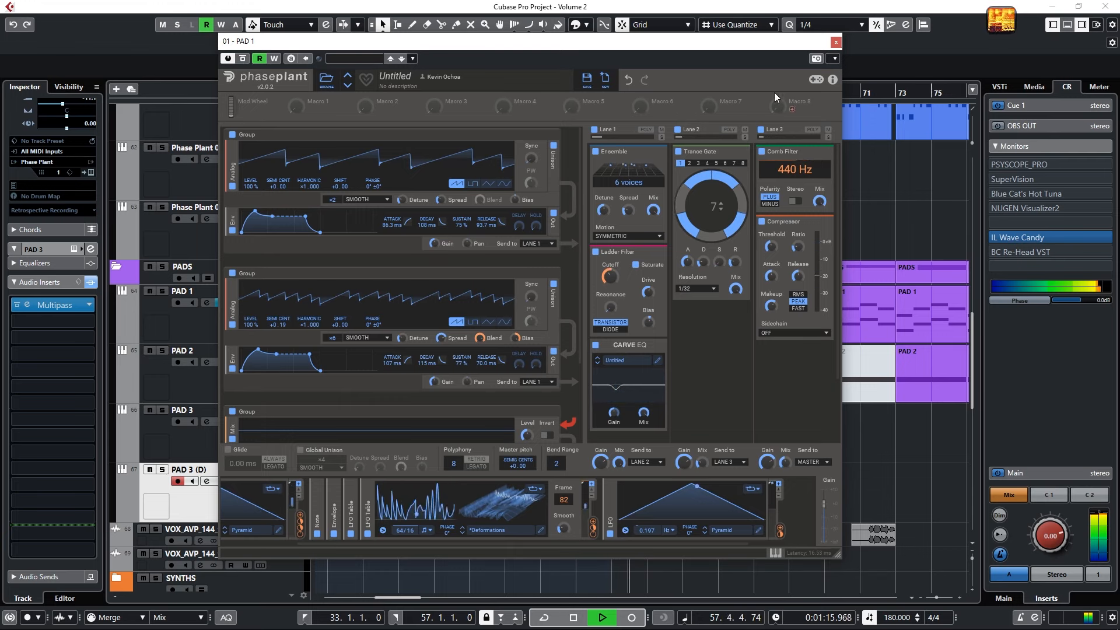
pyautogui.press('space')
pyautogui.click(836, 41)
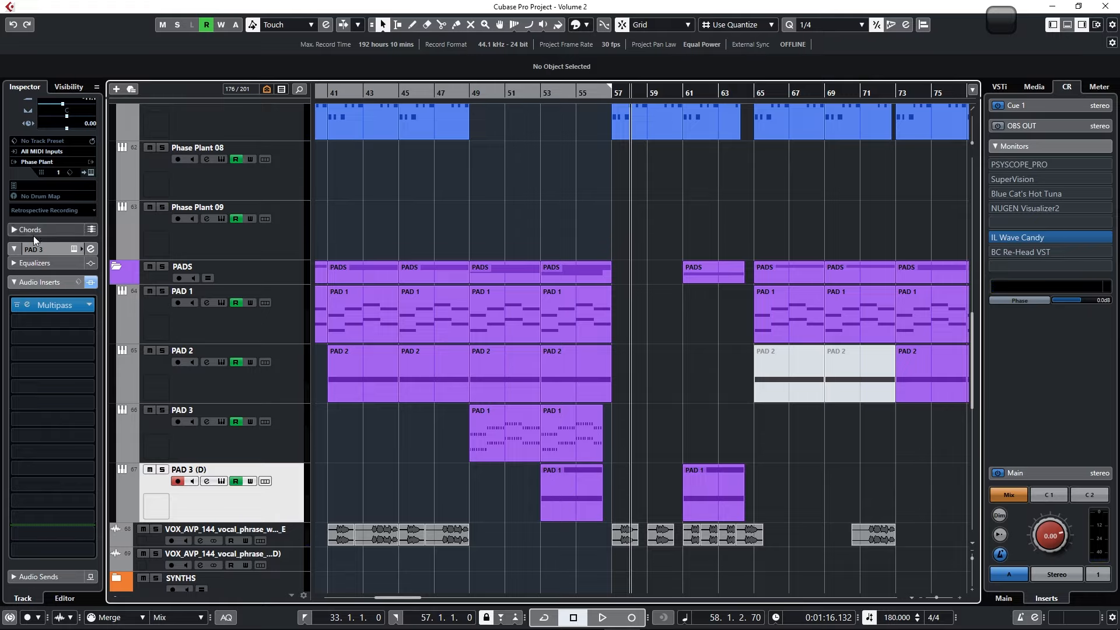
# - Check the Multipass insert on PAD 3 (D) and the PAD 1 channel settings, closing both
pyautogui.click(55, 305)
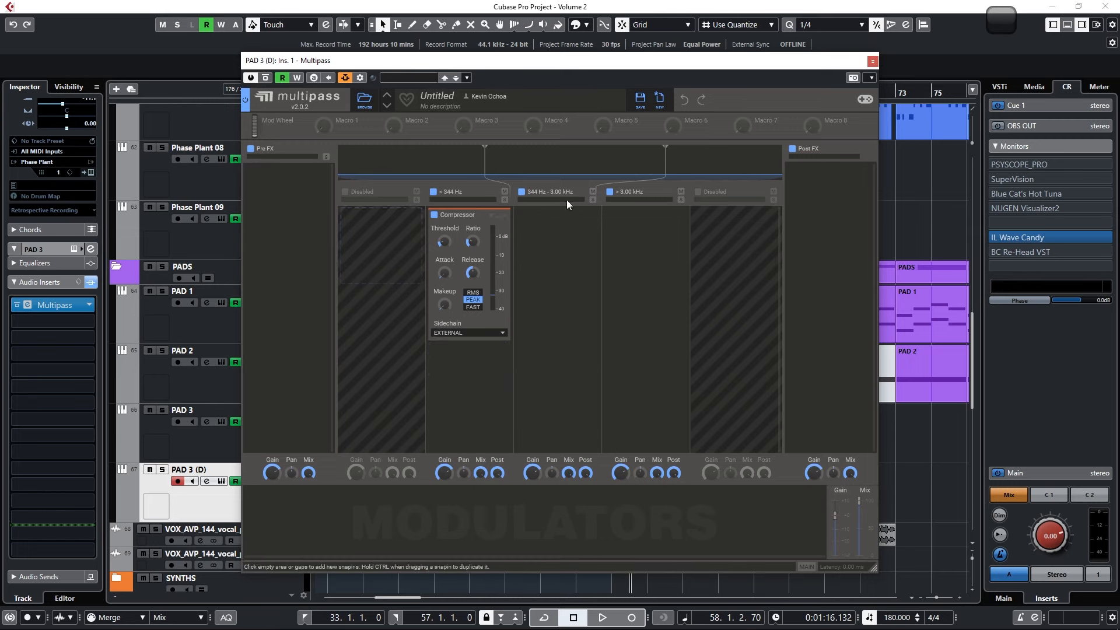
pyautogui.click(873, 61)
pyautogui.click(207, 303)
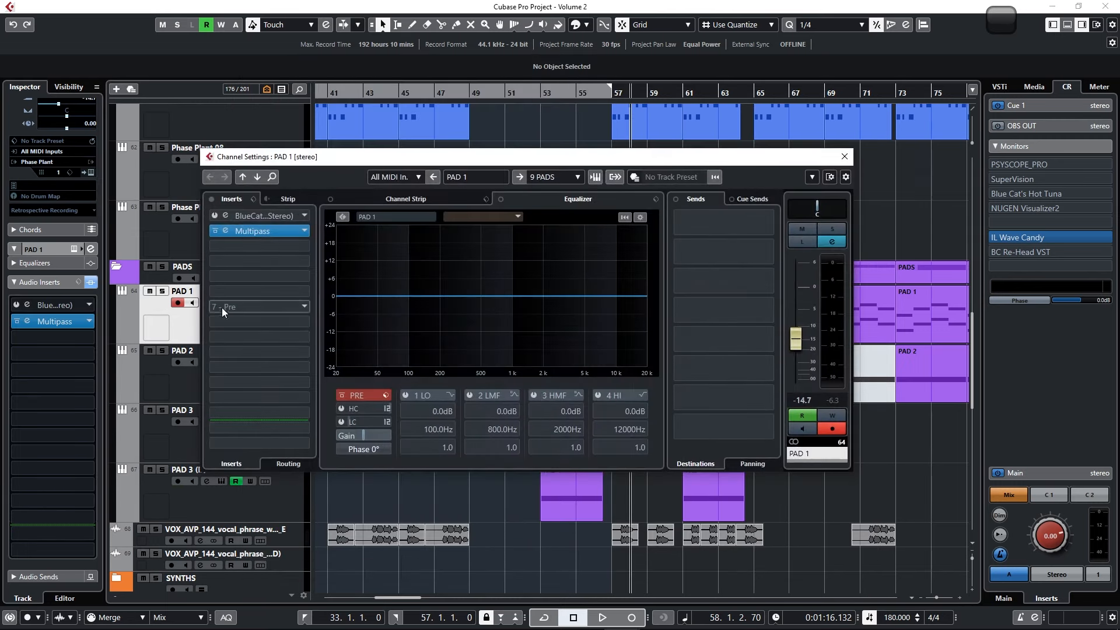
pyautogui.click(844, 156)
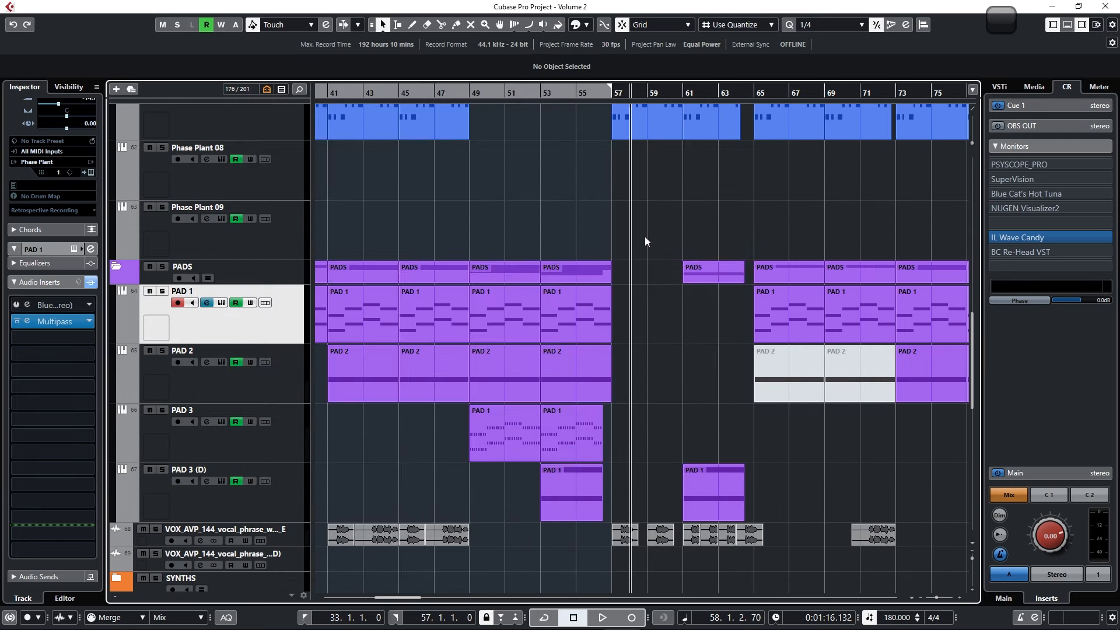
# - Save PAD 1's edited LFO table from its editor as "Deformations Variation" in FLAC format and close the editor
pyautogui.click(221, 303)
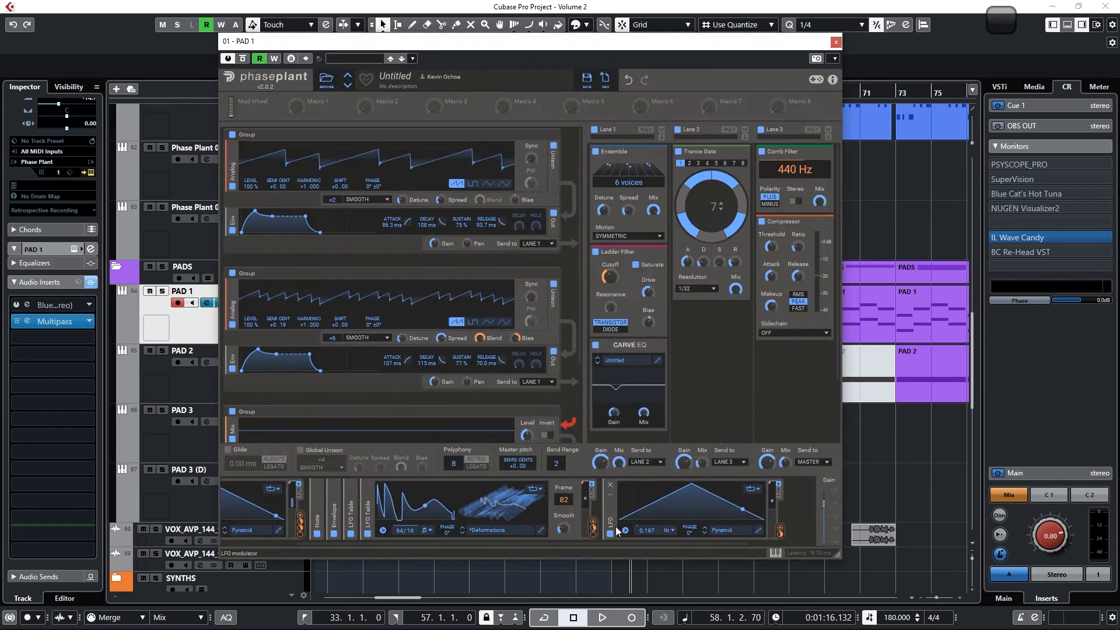
pyautogui.click(533, 527)
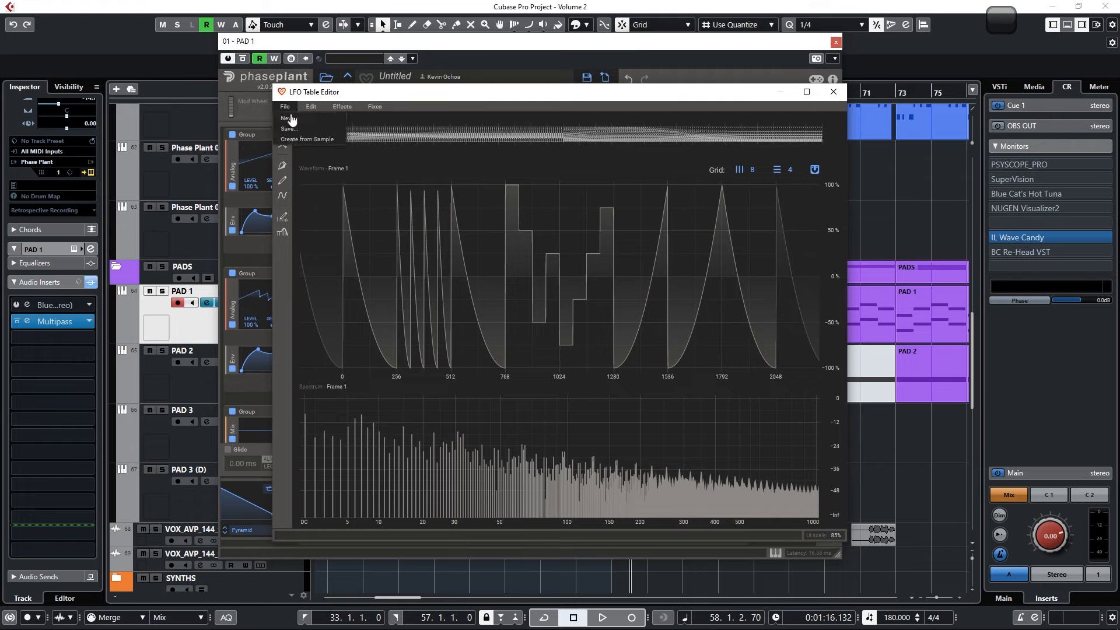
pyautogui.click(306, 129)
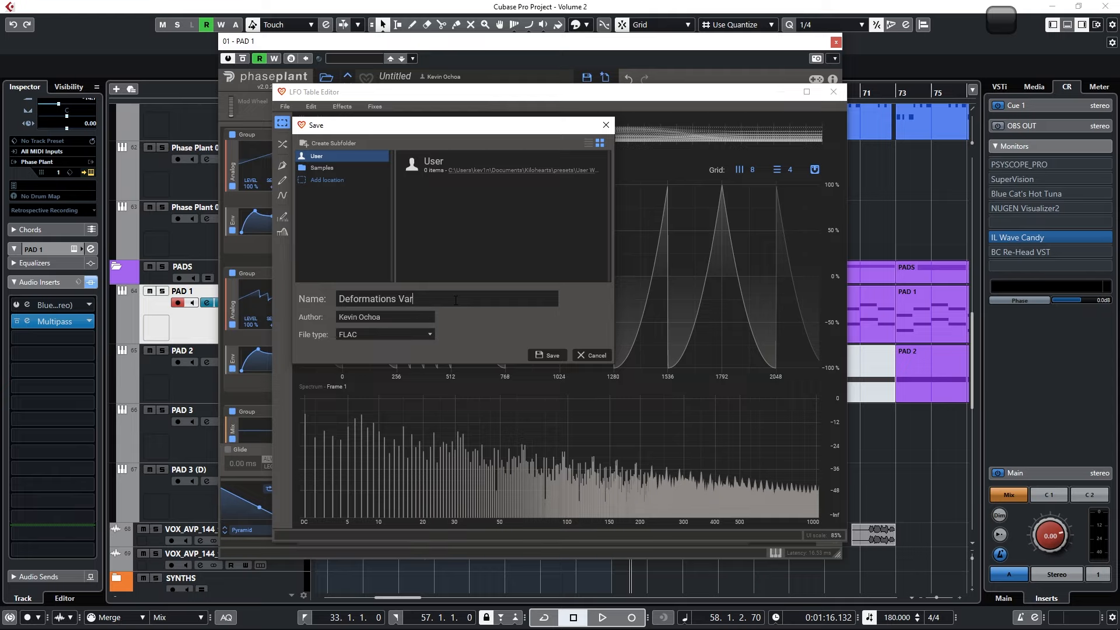
pyautogui.write('Variation')
pyautogui.press('Return')
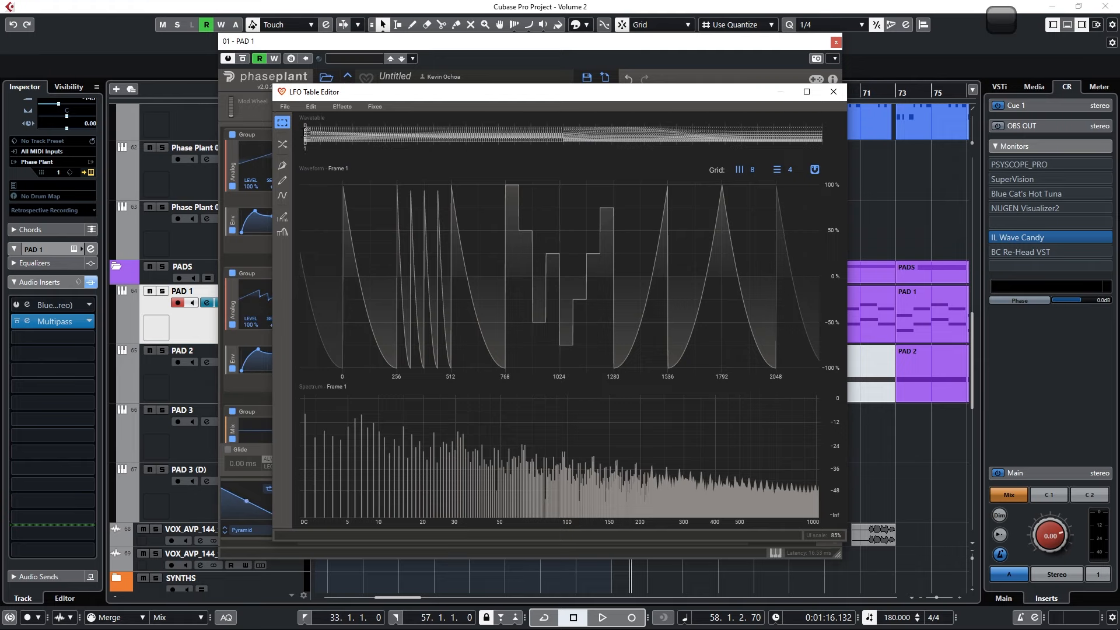
pyautogui.moveTo(305, 132)
pyautogui.mouseDown()
pyautogui.moveTo(449, 165)
pyautogui.moveTo(683, 170)
pyautogui.moveTo(292, 168)
pyautogui.mouseUp()
pyautogui.click(833, 92)
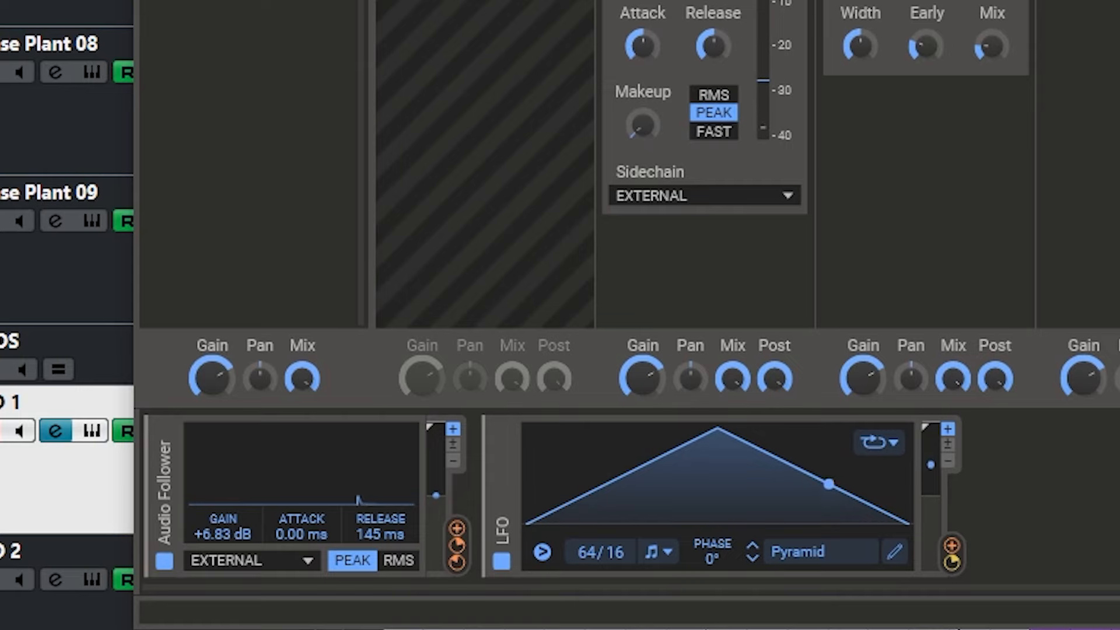
# - Examine the snapins, Audio Follower and its source options in PAD 1's Multipass, and close the plug-in
pyautogui.moveTo(560, 3)
pyautogui.mouseDown()
pyautogui.moveTo(558, 414)
pyautogui.moveTo(548, 6)
pyautogui.mouseUp()
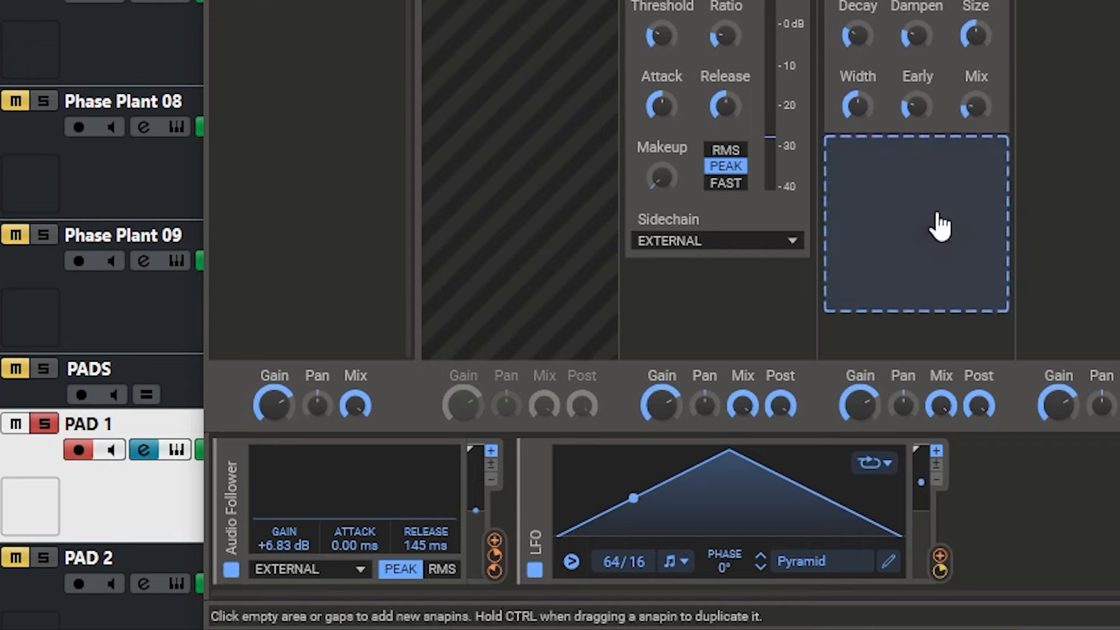
pyautogui.scroll(2, 938, 225)
pyautogui.scroll(2, 913, 23)
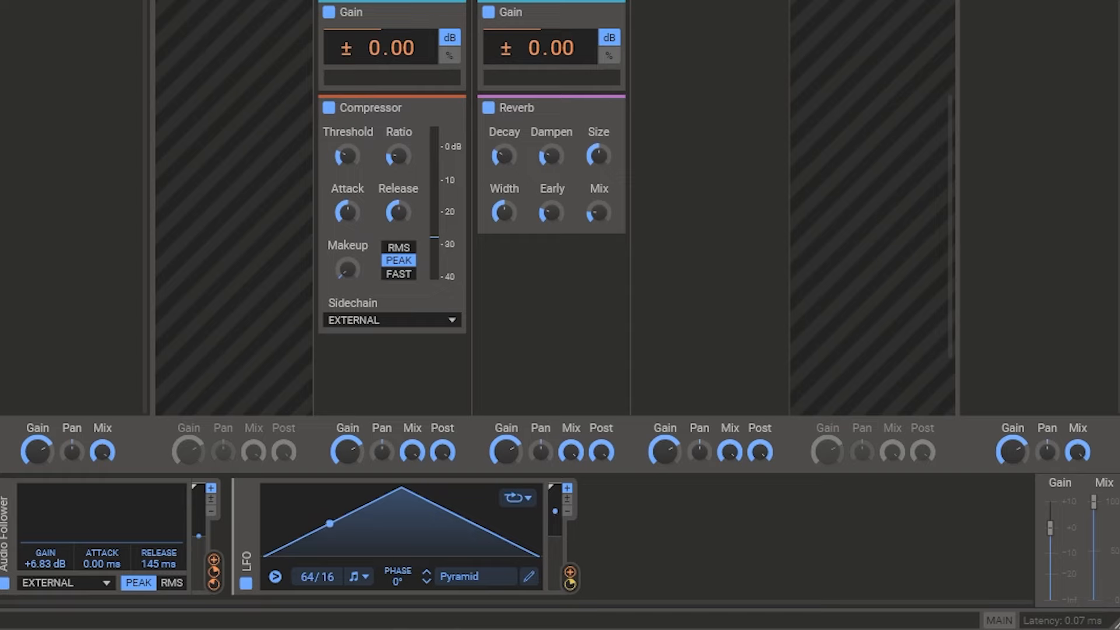
pyautogui.press('space')
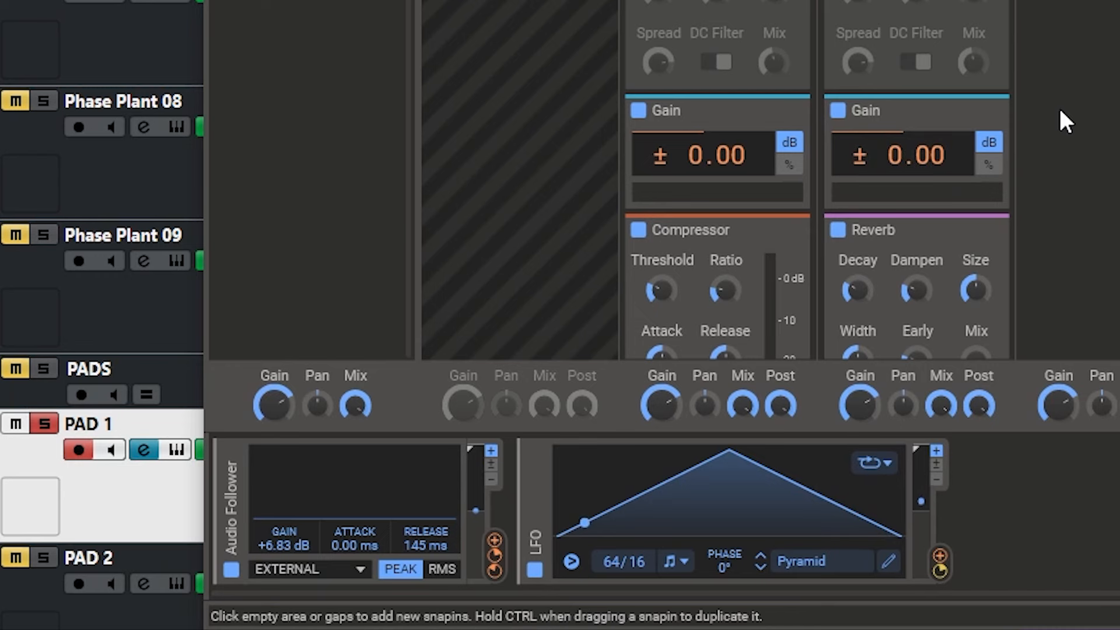
pyautogui.scroll(-1, 1062, 120)
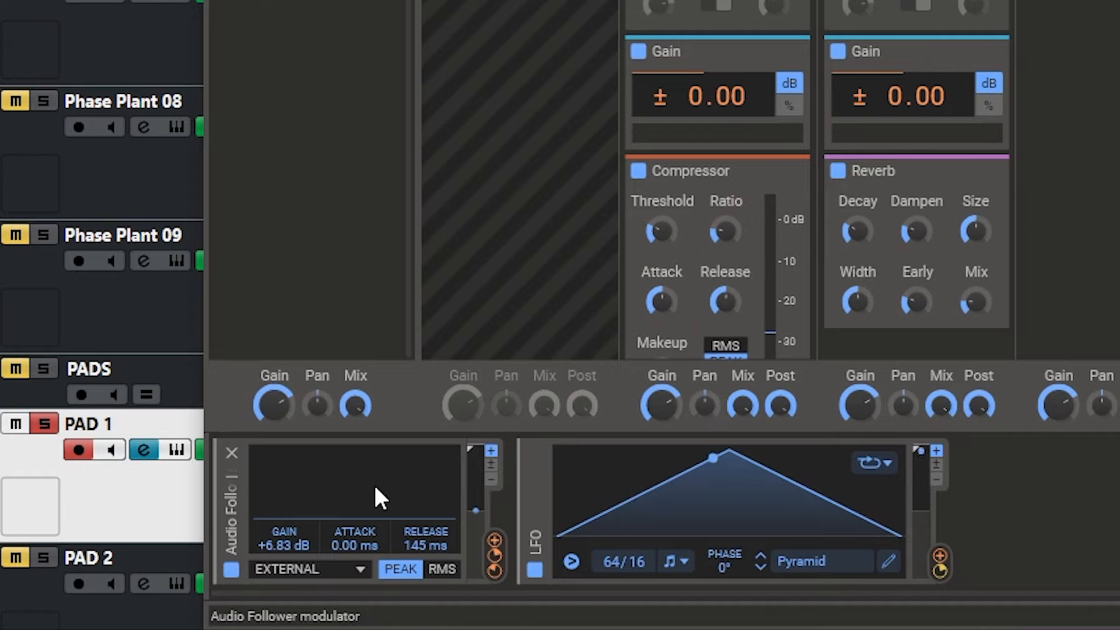
pyautogui.moveTo(899, 123)
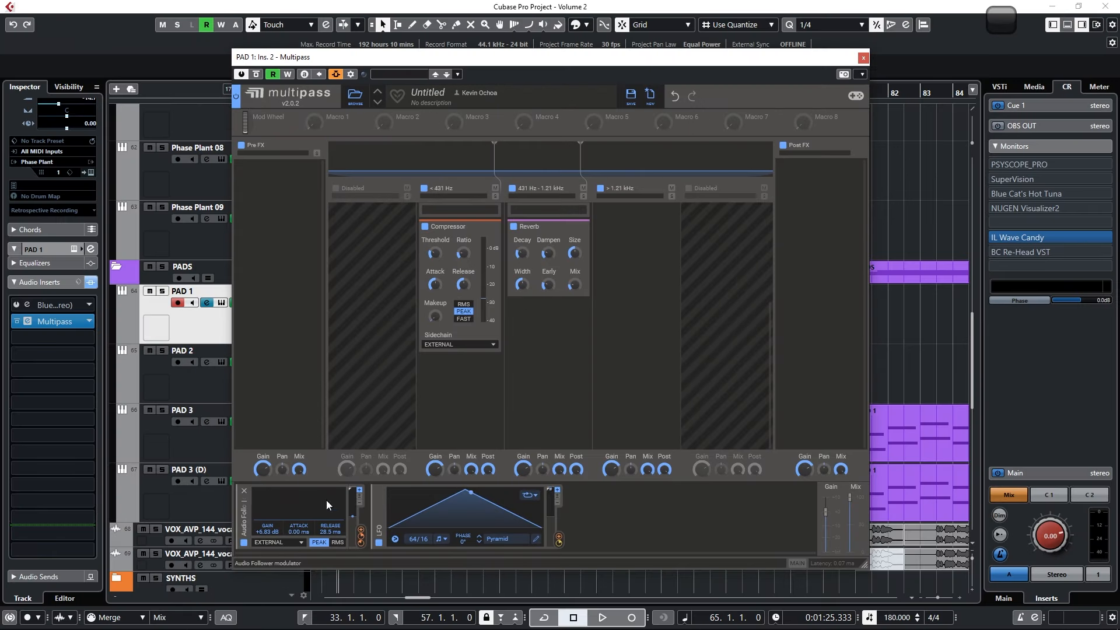
pyautogui.click(285, 543)
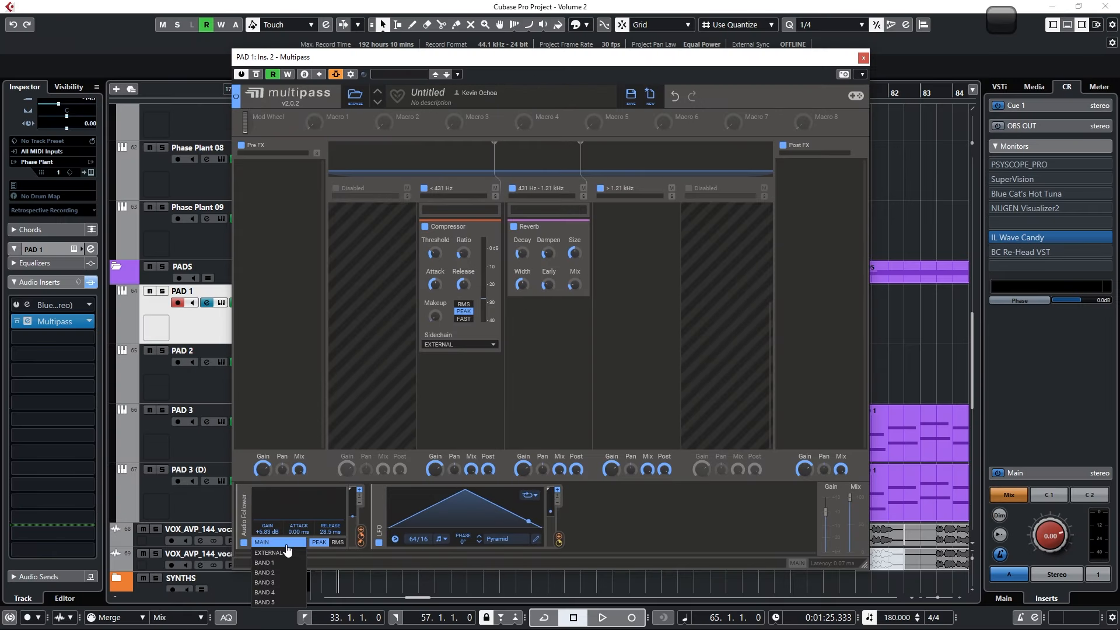
pyautogui.click(861, 56)
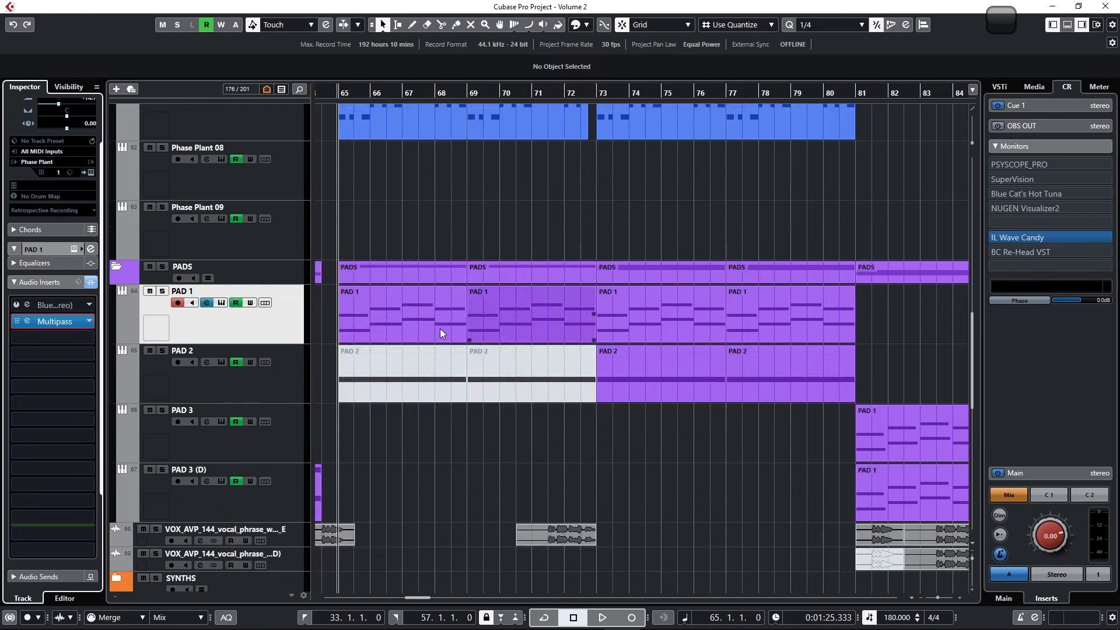
# - Solo the HARD KICK 1 track and play it from bar 65
pyautogui.scroll(15, 439, 328)
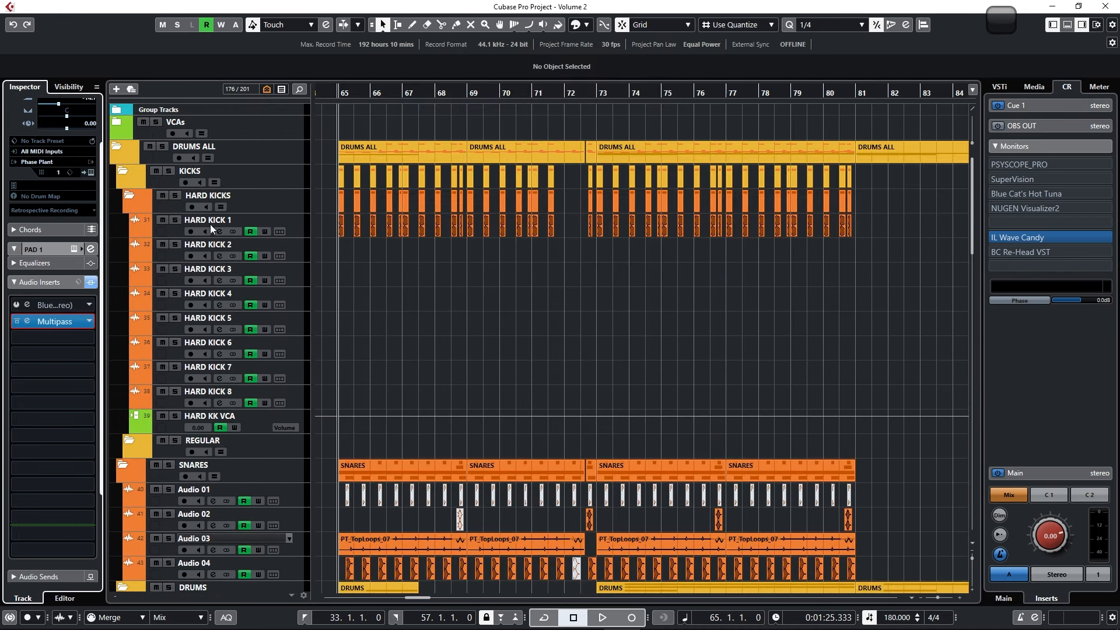
pyautogui.click(177, 219)
pyautogui.press('space')
pyautogui.scroll(-8, 426, 265)
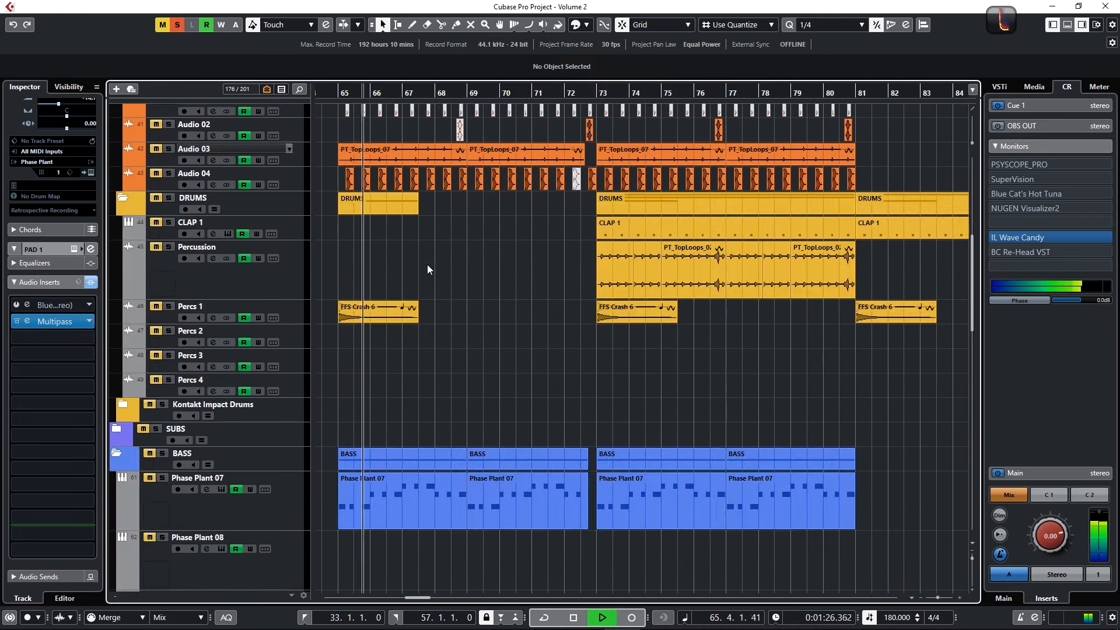
# - Solo Phase Plant 07 during playback and switch to an exclusive solo of PAD 1
pyautogui.scroll(-8, 427, 264)
pyautogui.click(268, 316)
pyautogui.click(163, 283)
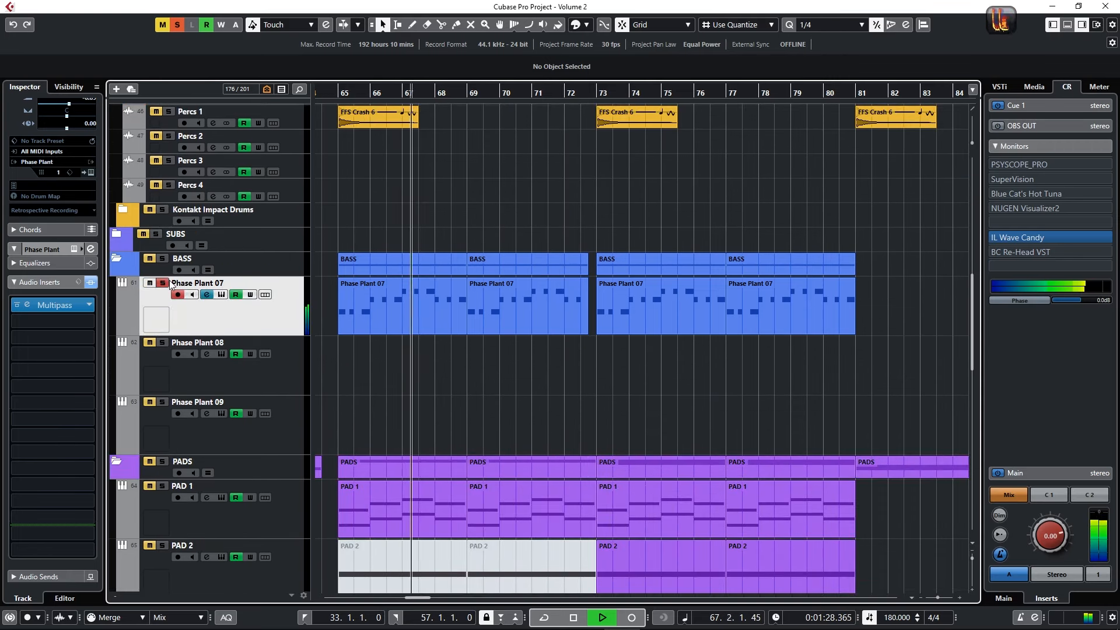
pyautogui.keyDown('ctrl'); pyautogui.click(162, 486); pyautogui.keyUp('ctrl')
pyautogui.click(205, 516)
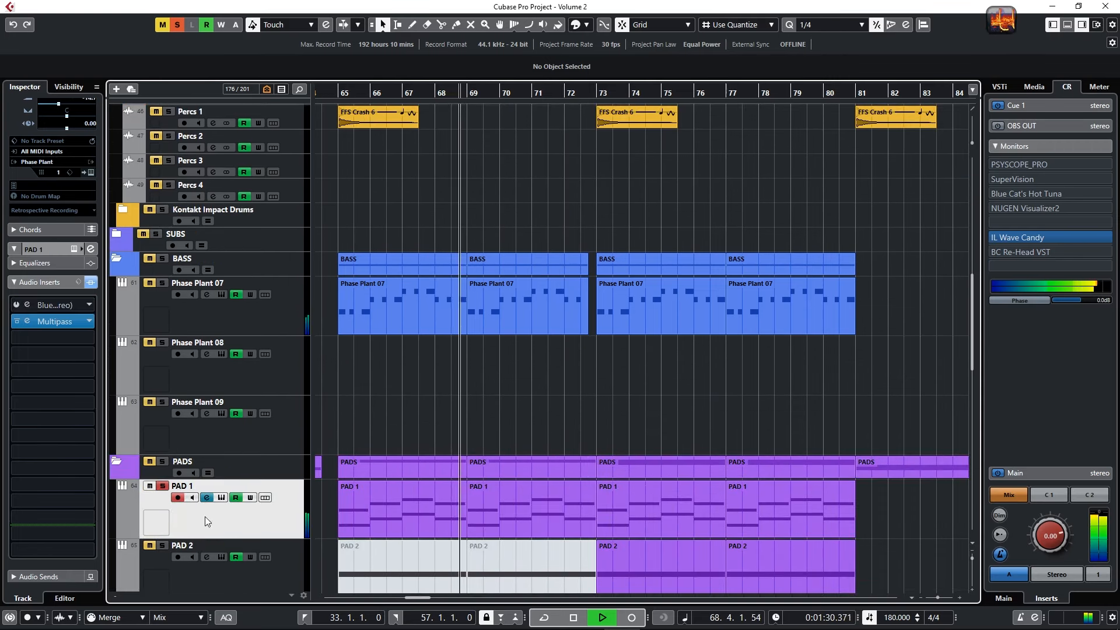
# - Watch the Audio Follower respond in PAD 1's Multipass during playback, stop the transport, and reposition the plug-in window
pyautogui.click(51, 320)
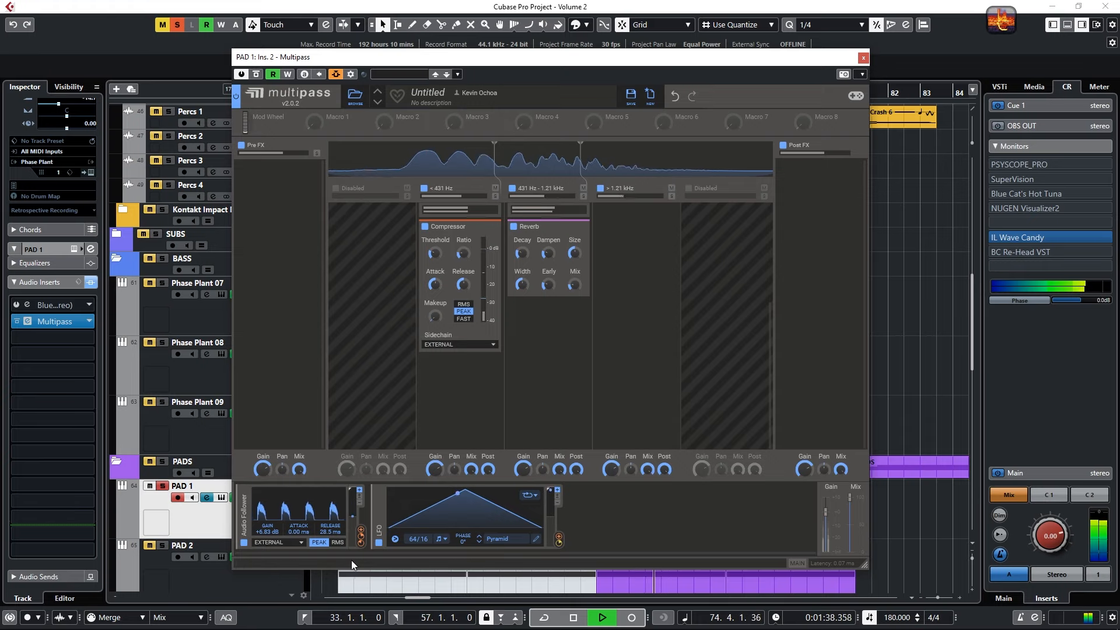
pyautogui.moveTo(481, 58); pyautogui.dragTo(504, 242)
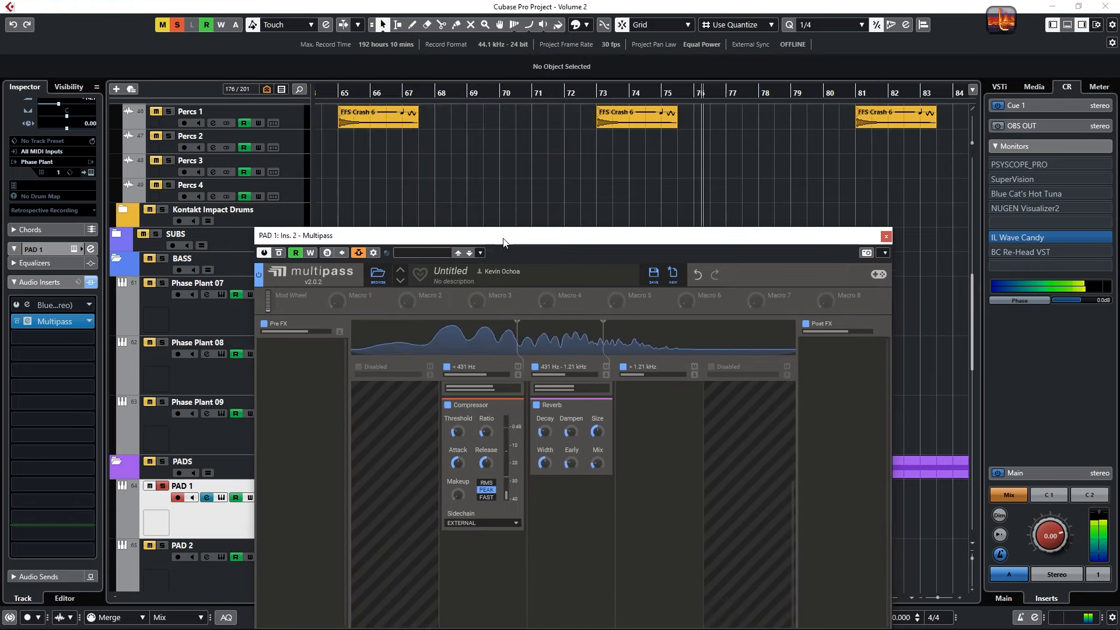
pyautogui.press('space')
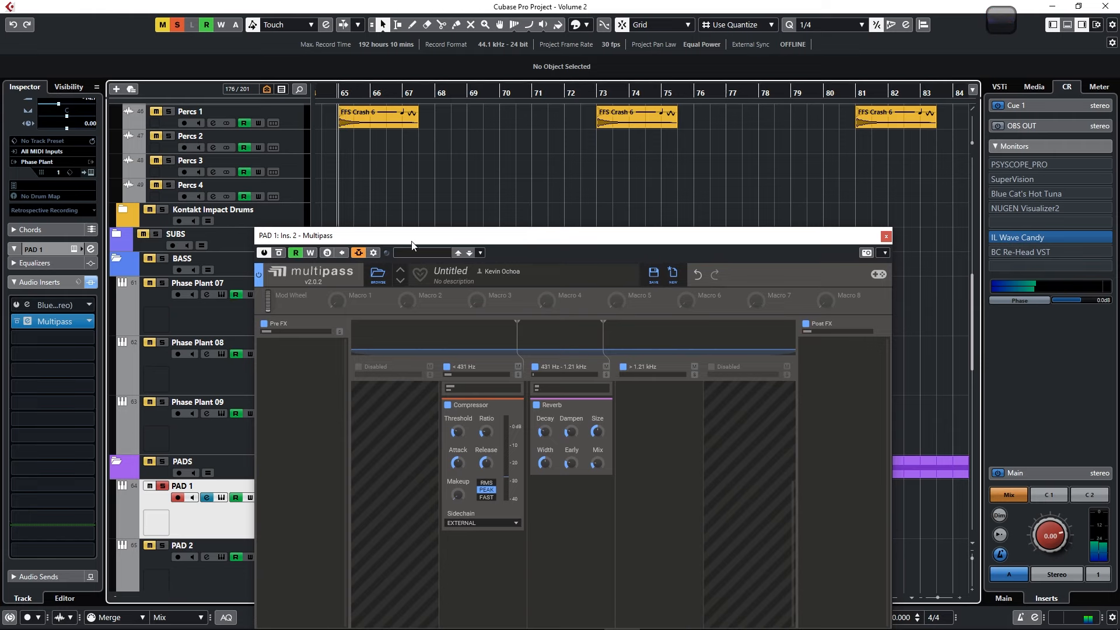
pyautogui.moveTo(412, 245); pyautogui.dragTo(395, 73)
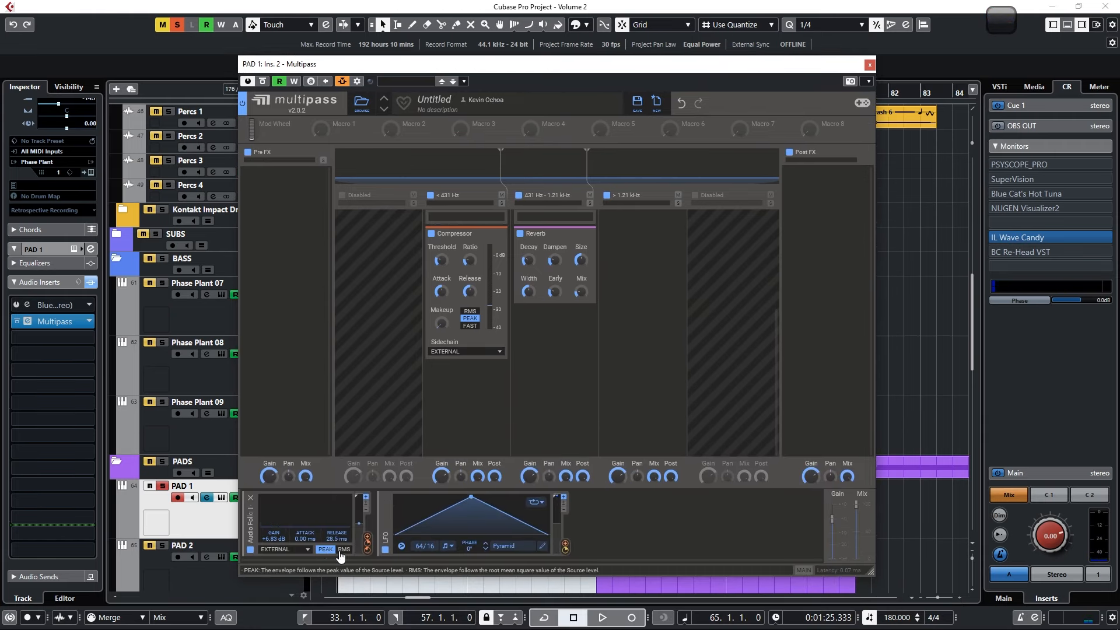
# - Compare RMS and PEAK detection on the Audio Follower during playback, keep PEAK, and set its release to 143 ms
pyautogui.press('space')
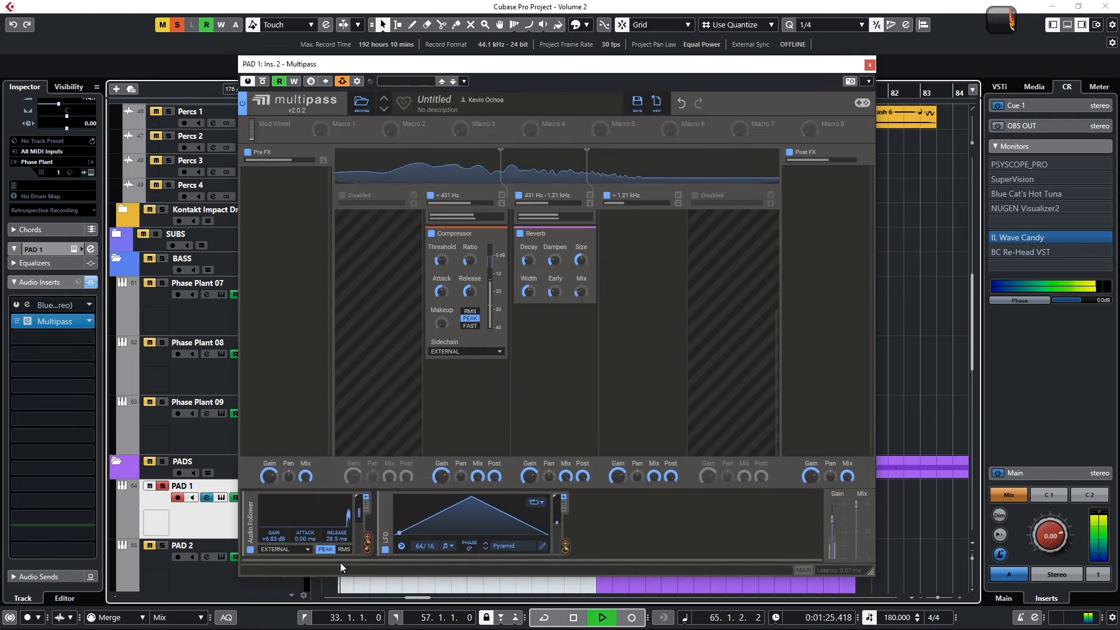
pyautogui.click(345, 549)
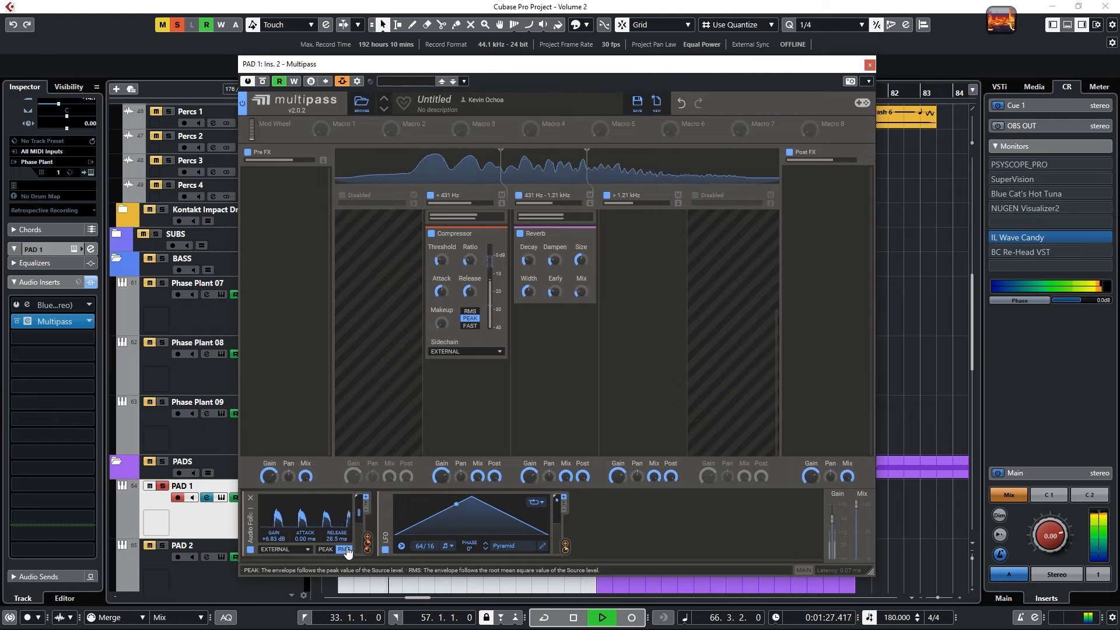
pyautogui.click(325, 550)
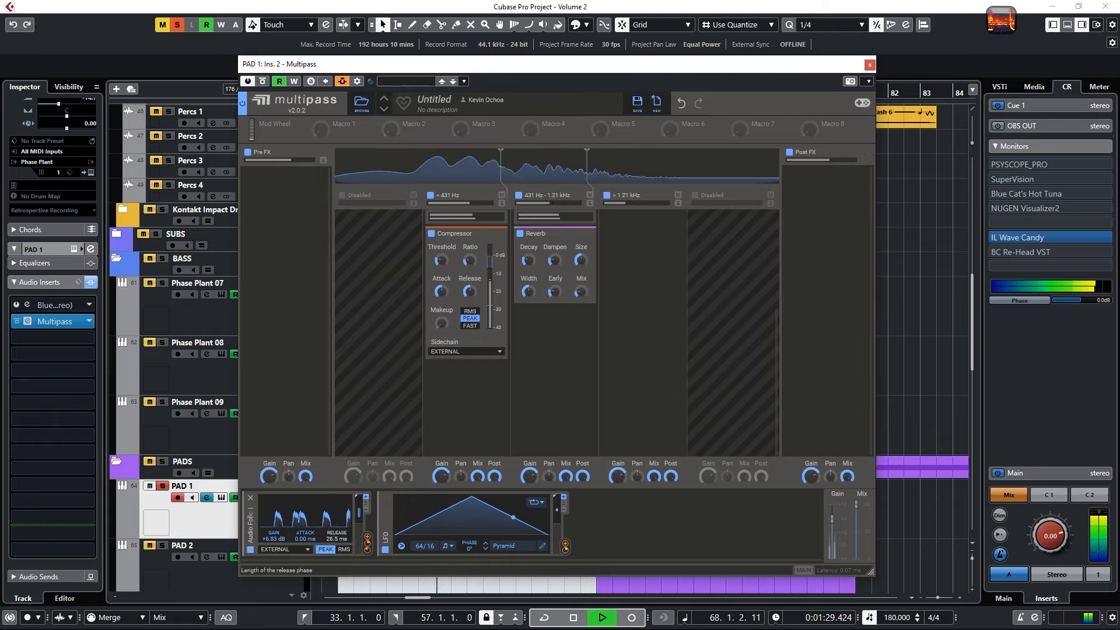
pyautogui.moveTo(331, 538); pyautogui.dragTo(331, 502)
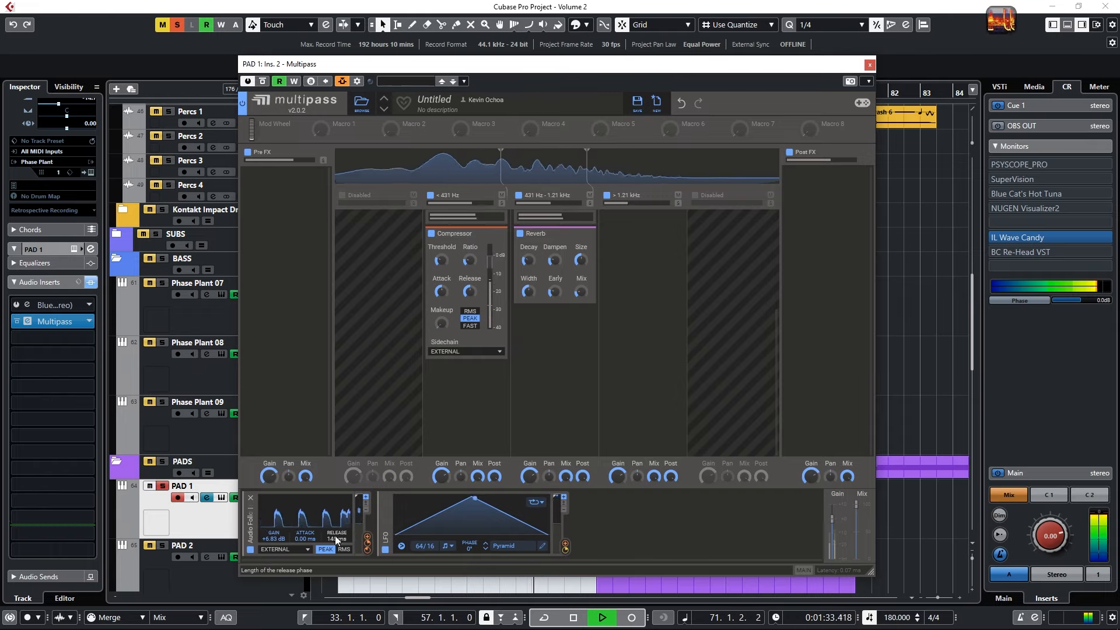
pyautogui.press('space')
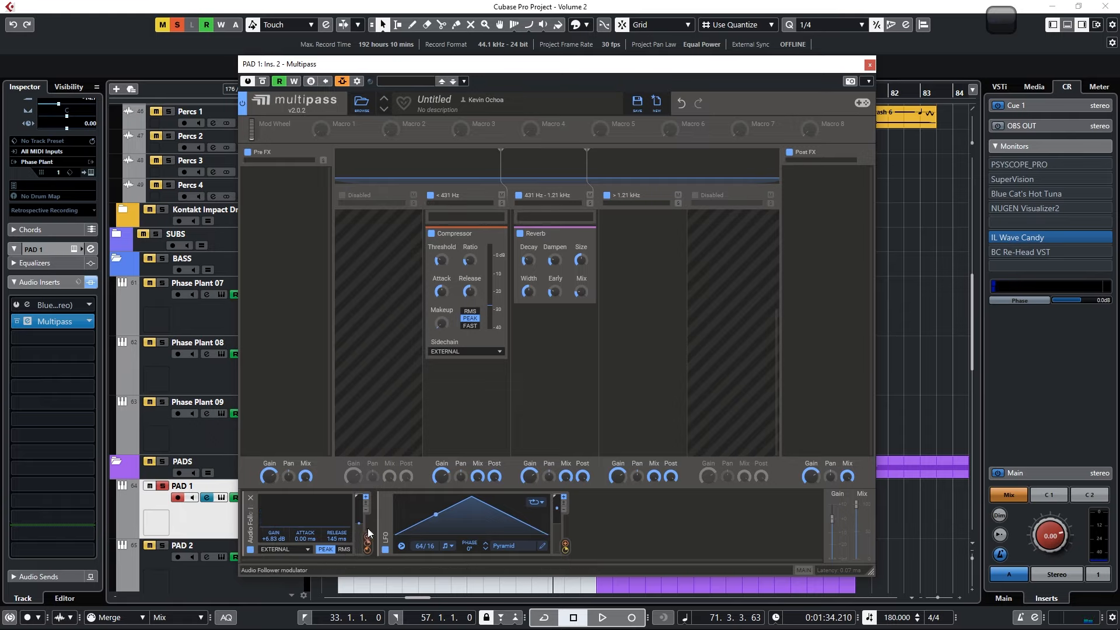
# - Examine the Audio Follower's modulation and the Gain and Compressor snapins while PAD 1 plays, and stop playback
pyautogui.moveTo(368, 548)
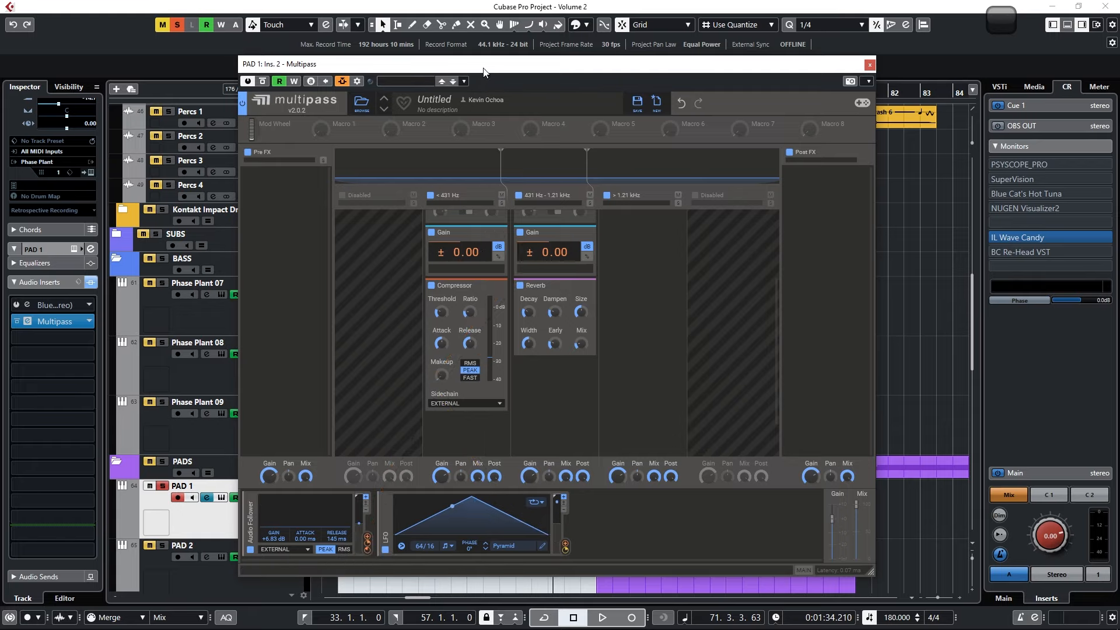
pyautogui.moveTo(483, 71)
pyautogui.mouseDown()
pyautogui.moveTo(482, 255)
pyautogui.moveTo(493, 65)
pyautogui.mouseUp()
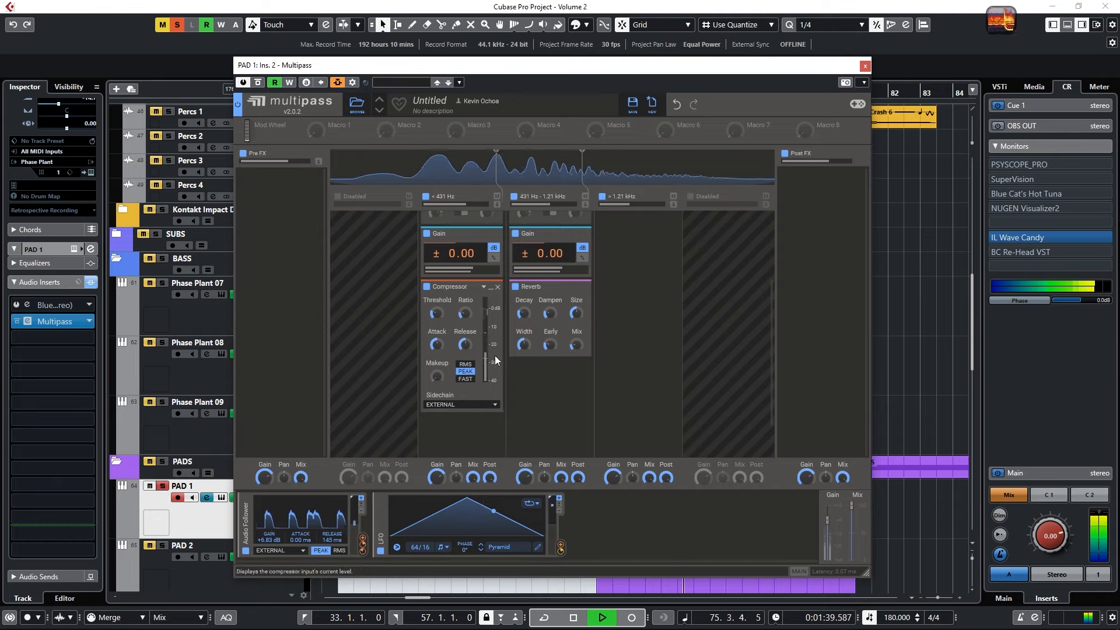
pyautogui.press('space')
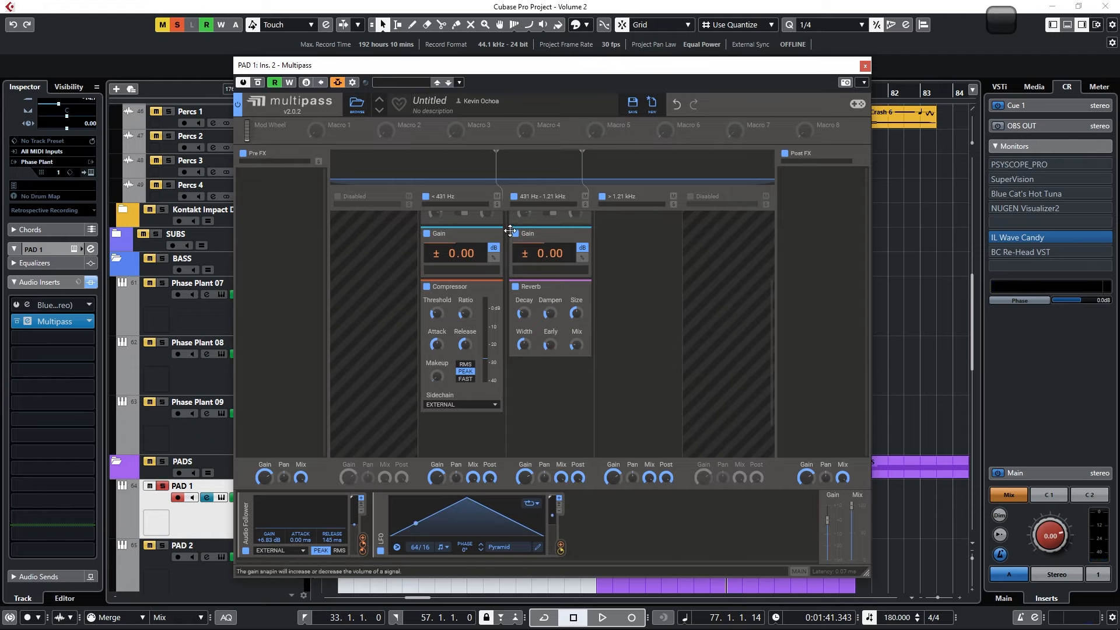
# - Look over the snapins in PAD 1's Multipass bands and start playback from bar 73
pyautogui.scroll(2, 551, 386)
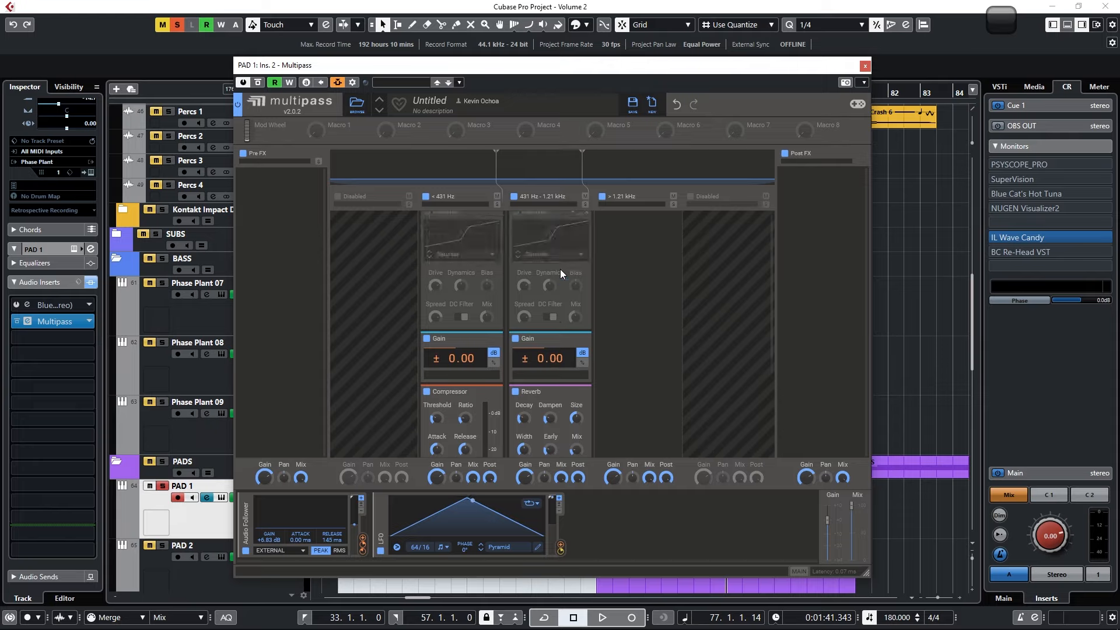
pyautogui.scroll(2, 560, 268)
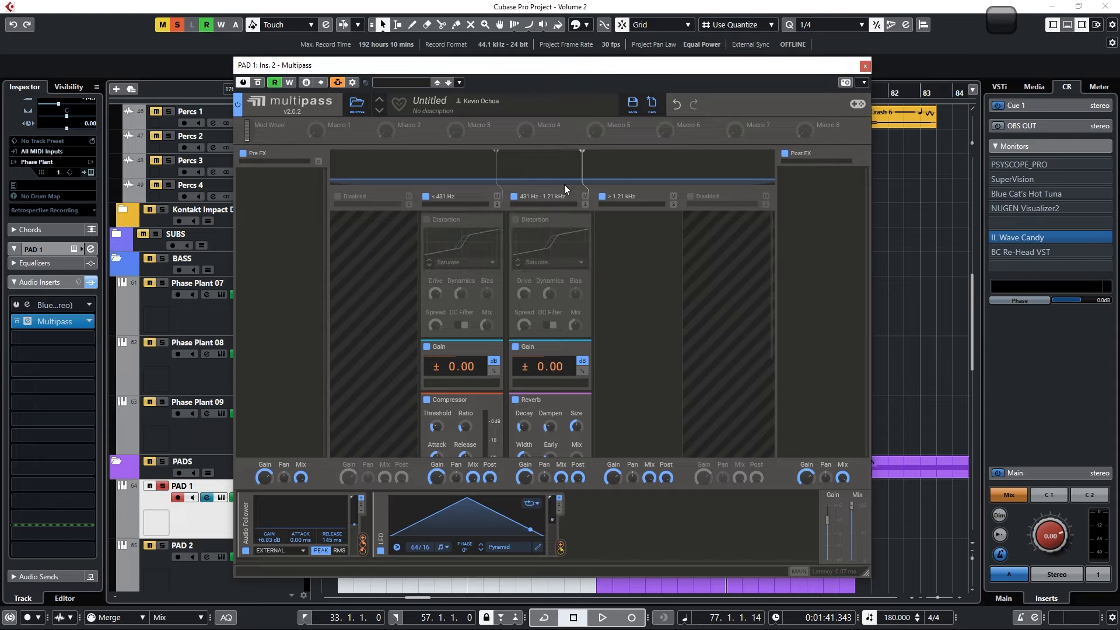
pyautogui.scroll(-1, 559, 380)
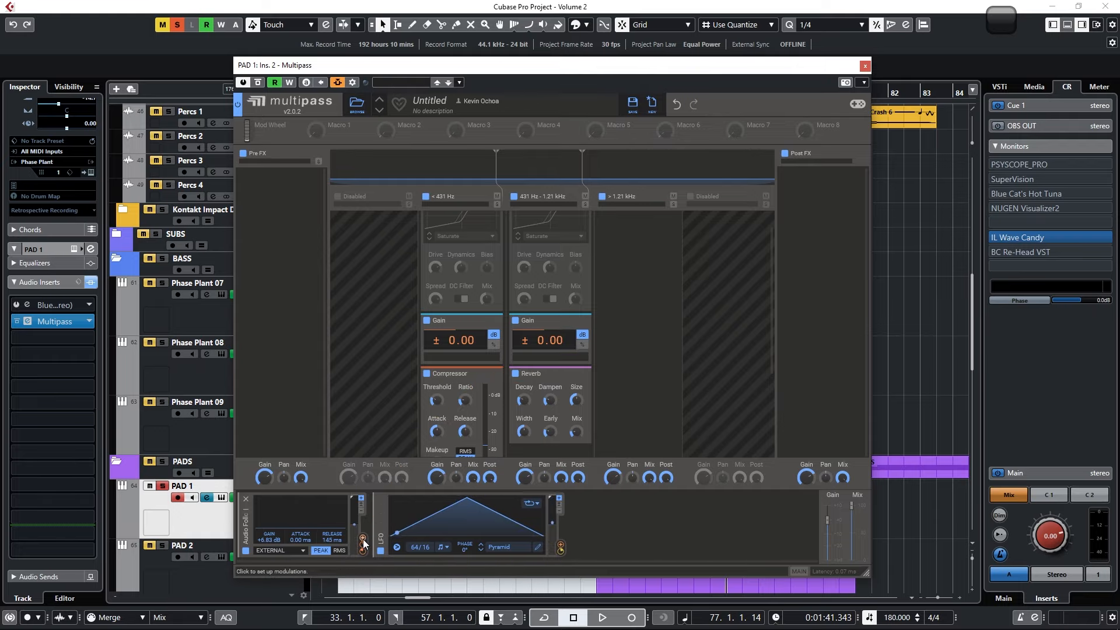
pyautogui.moveTo(541, 352)
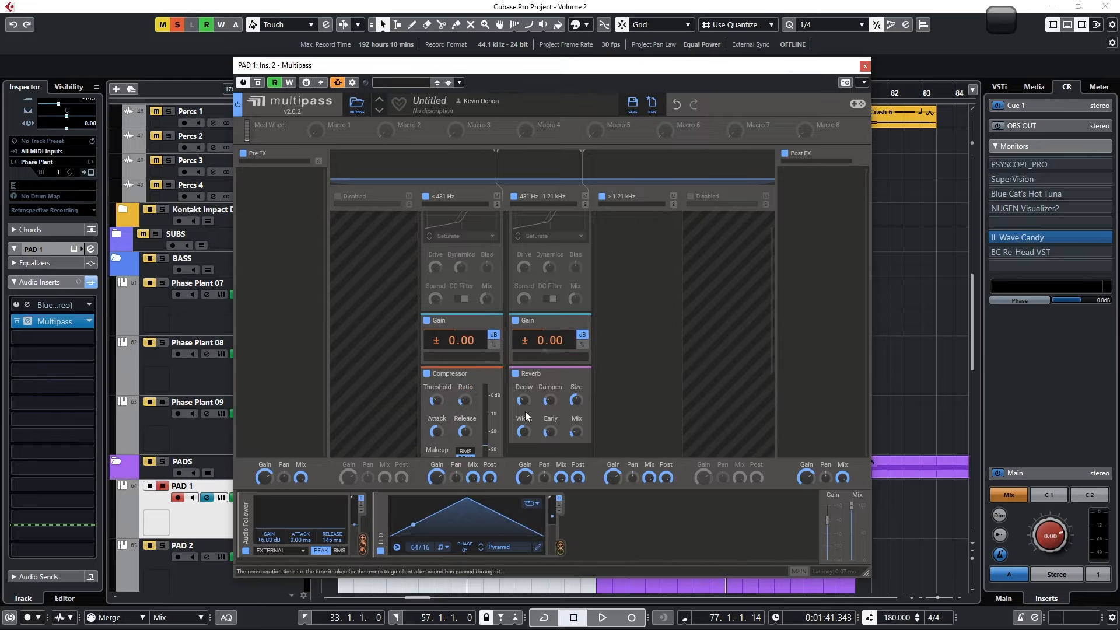
pyautogui.moveTo(641, 68); pyautogui.dragTo(624, 185)
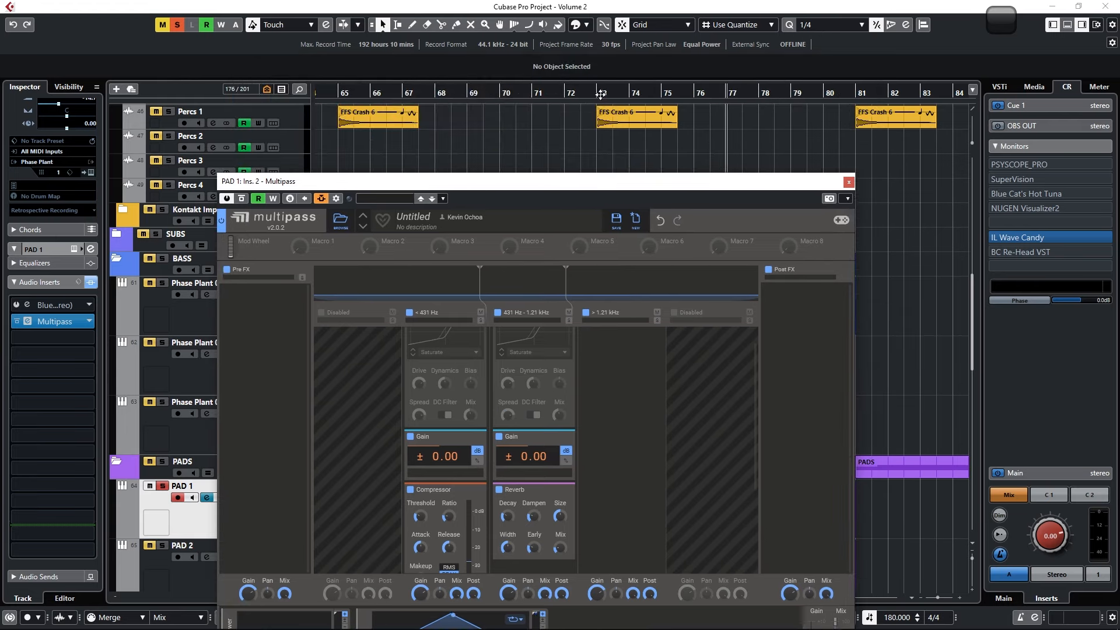
pyautogui.press('space')
pyautogui.click(623, 191)
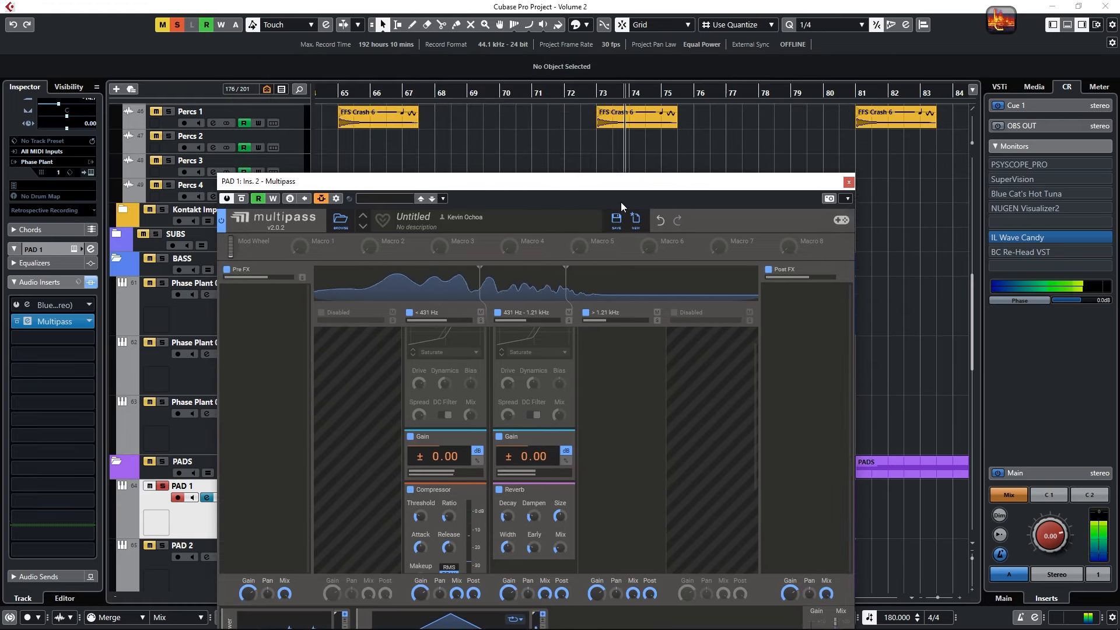
pyautogui.moveTo(573, 183); pyautogui.dragTo(590, 68)
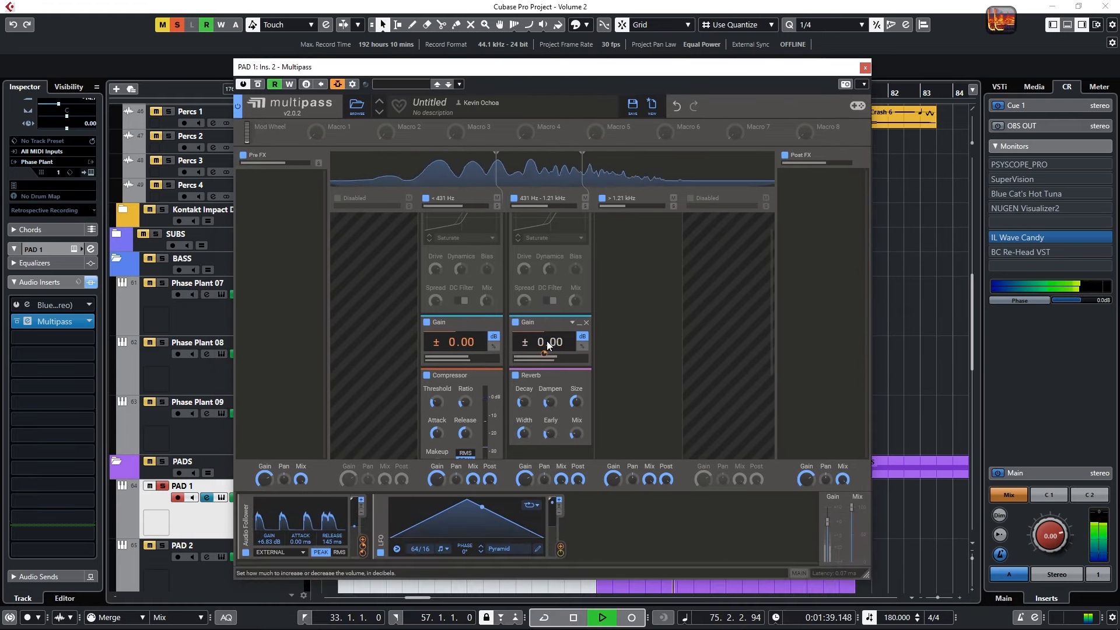
# - Adjust the LFO modulation depth on the 431 Hz - 1.21 kHz band's Gain around playback, stop the transport, and close Multipass
pyautogui.moveTo(545, 354); pyautogui.dragTo(545, 343)
pyautogui.moveTo(561, 549); pyautogui.dragTo(561, 538)
pyautogui.press('space')
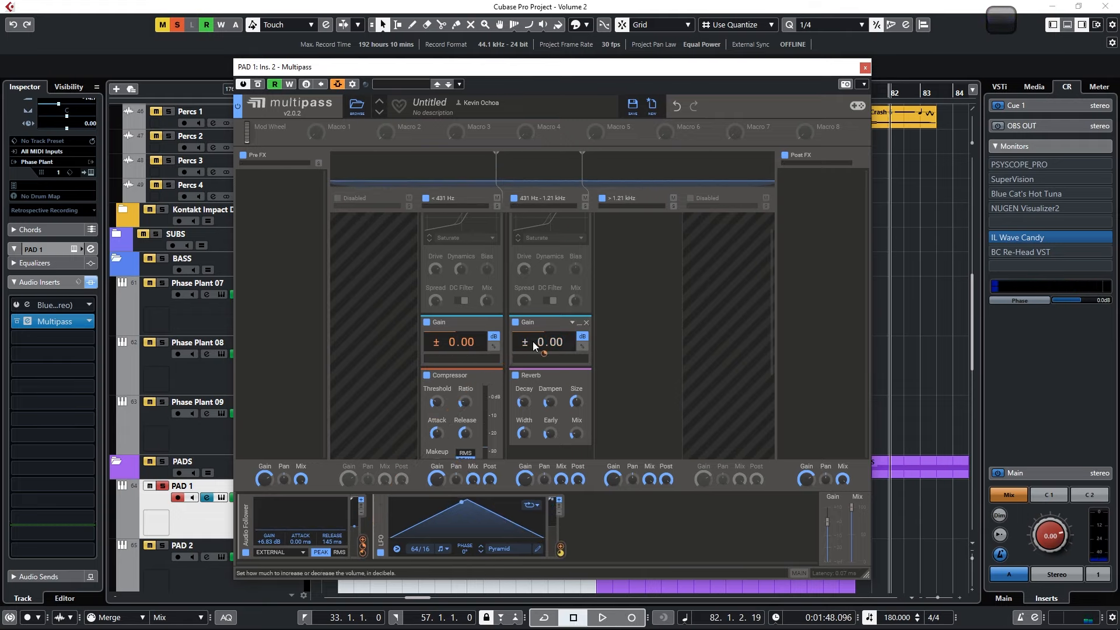
pyautogui.moveTo(543, 354); pyautogui.dragTo(543, 359)
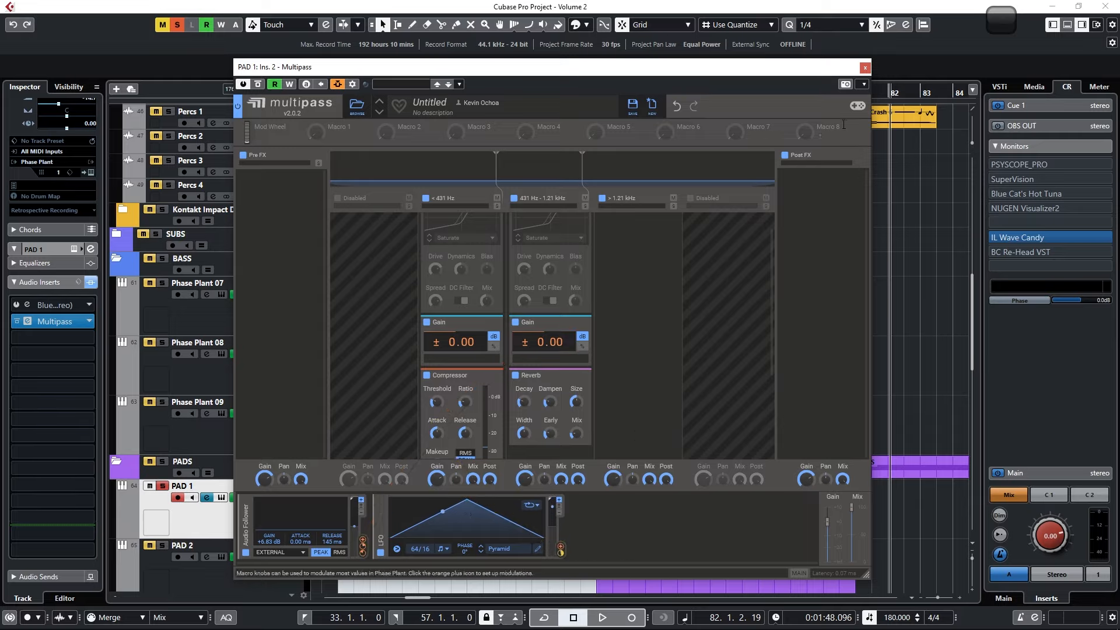
pyautogui.click(866, 68)
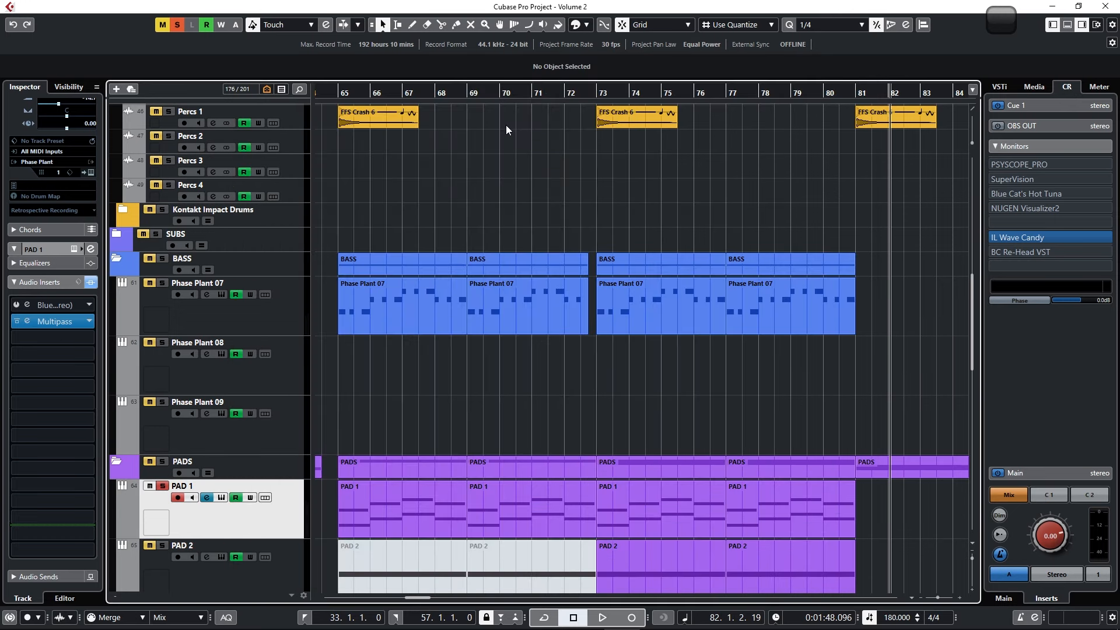
# - Reopen PAD 1's Multipass, disable its Audio Follower, and listen to the pad from bar 65
pyautogui.click(338, 93)
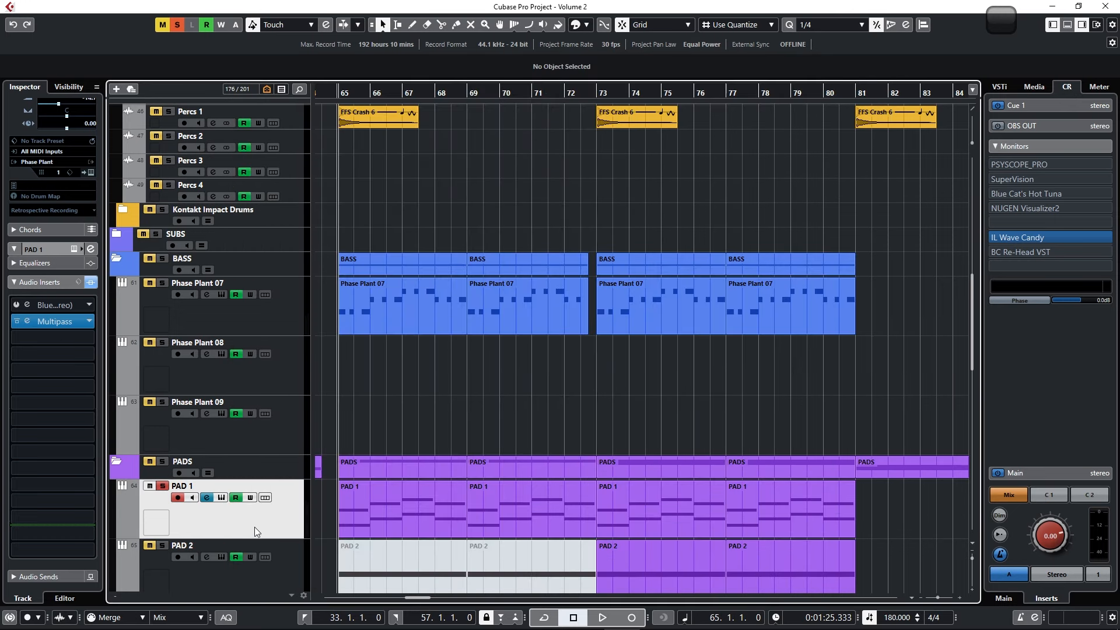
pyautogui.click(50, 323)
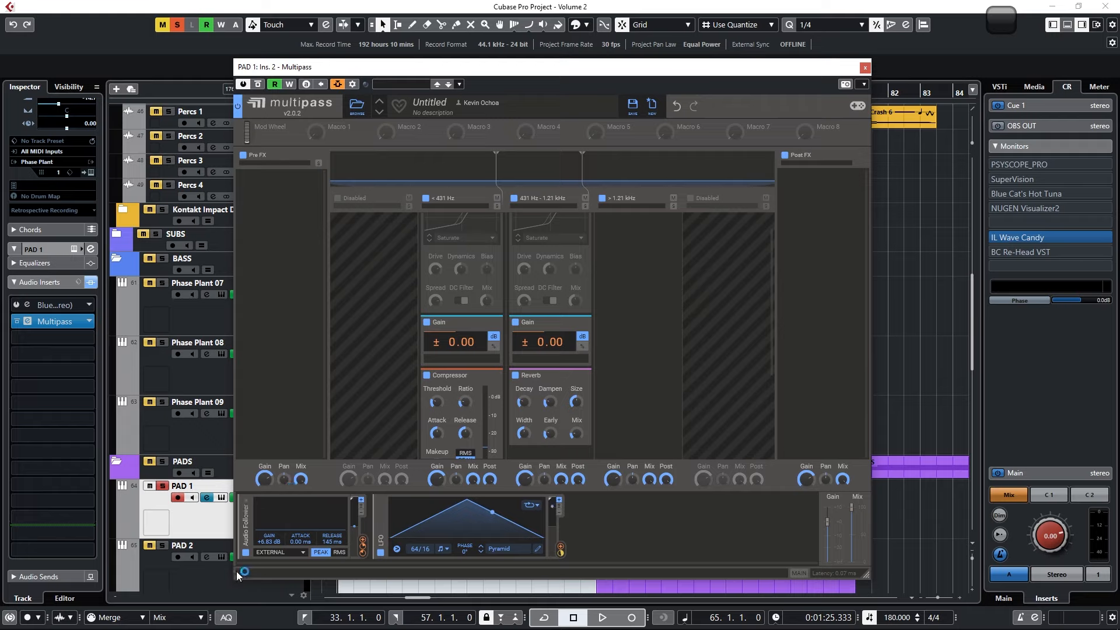
pyautogui.click(246, 553)
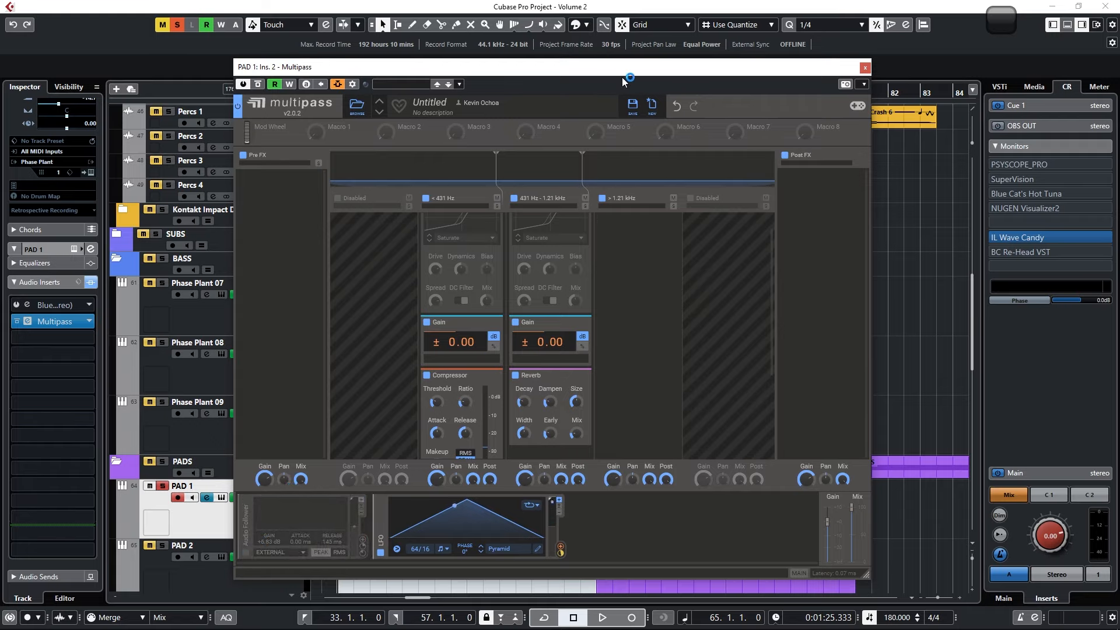
pyautogui.press('space')
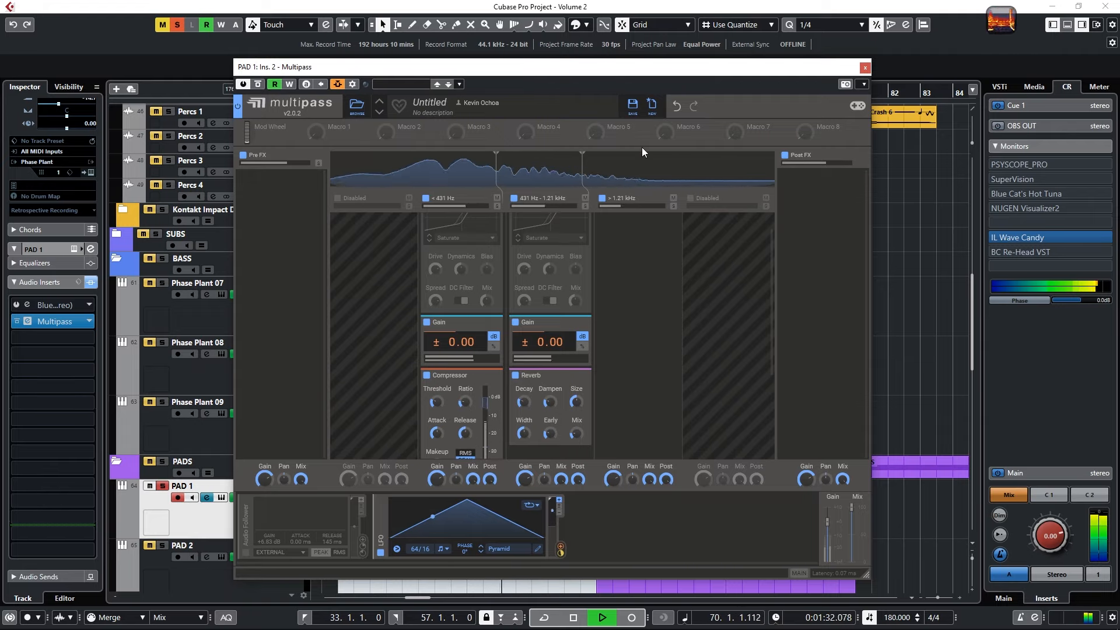
pyautogui.press('space')
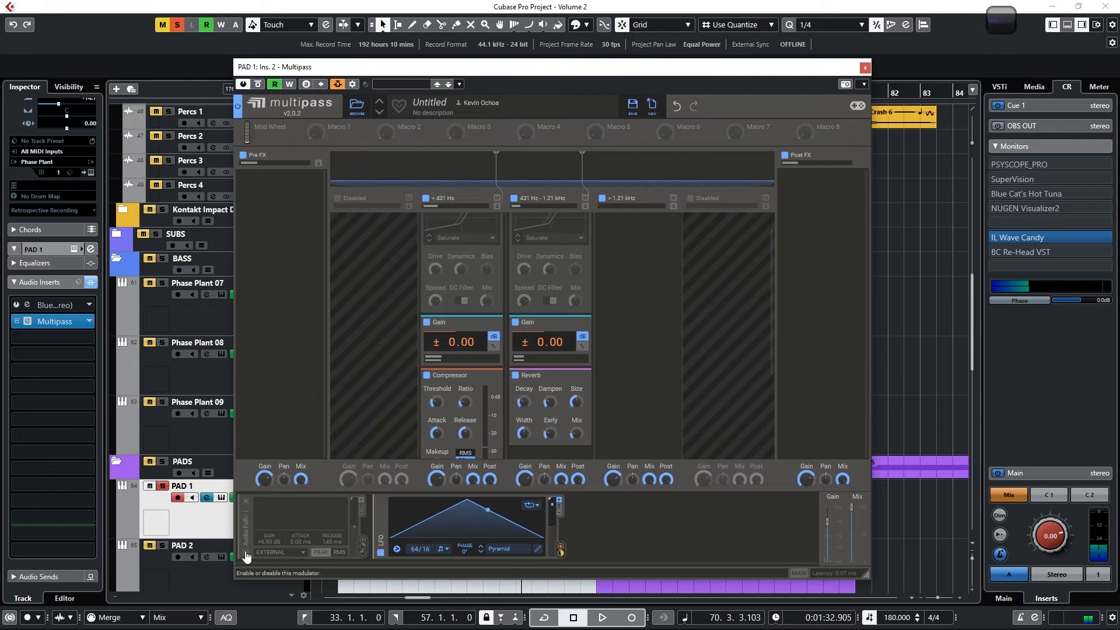
# - Re-enable the Audio Follower and play PAD 1 again to compare the sidechained sound
pyautogui.click(245, 553)
pyautogui.press('space')
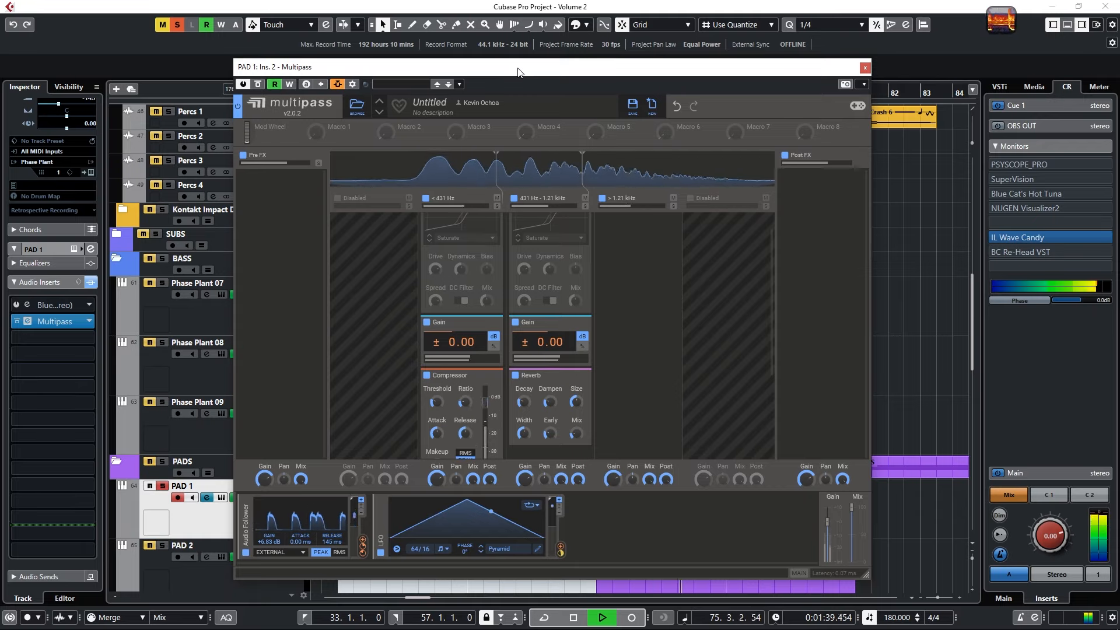
pyautogui.press('space')
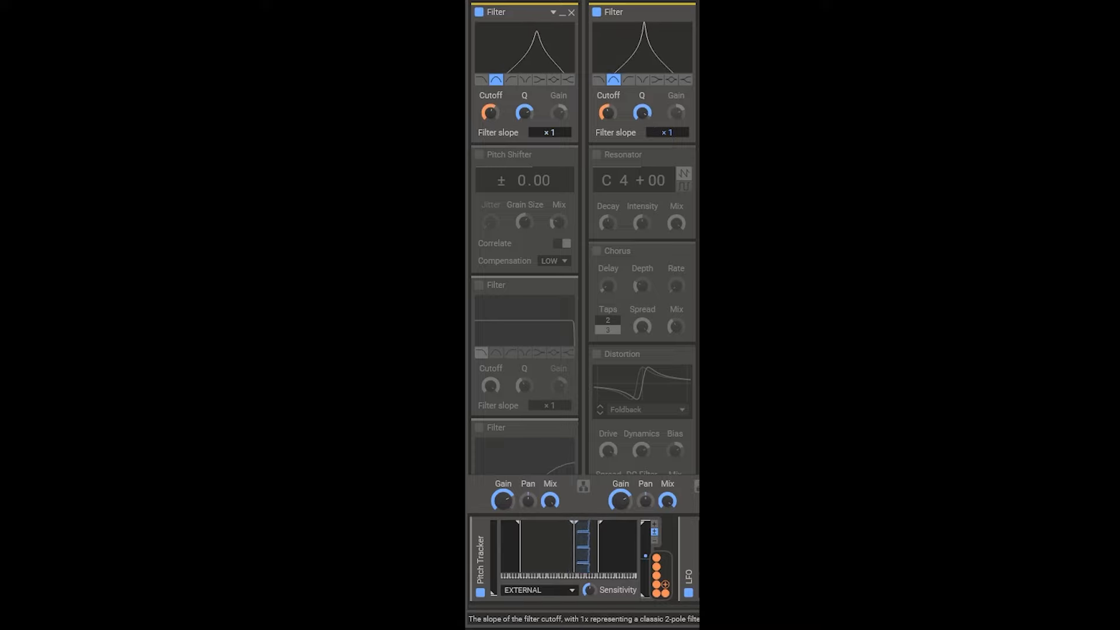
# - Enable the Pitch Shifter in the first lane and the Resonator in the second lane
pyautogui.scroll(-3, 487, 102)
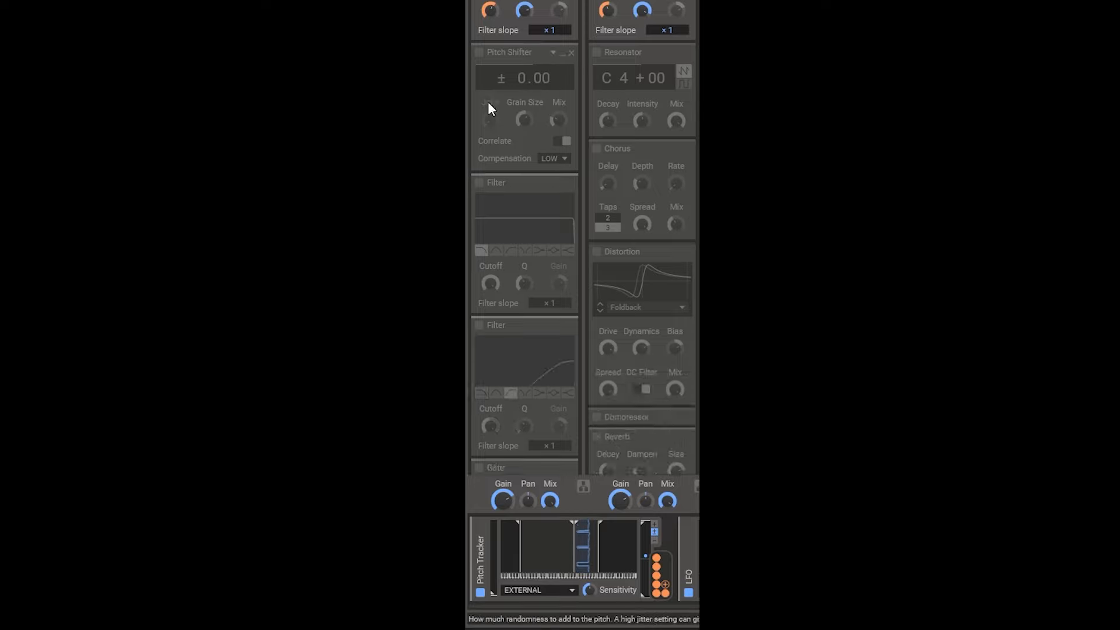
pyautogui.scroll(3, 488, 102)
pyautogui.click(479, 155)
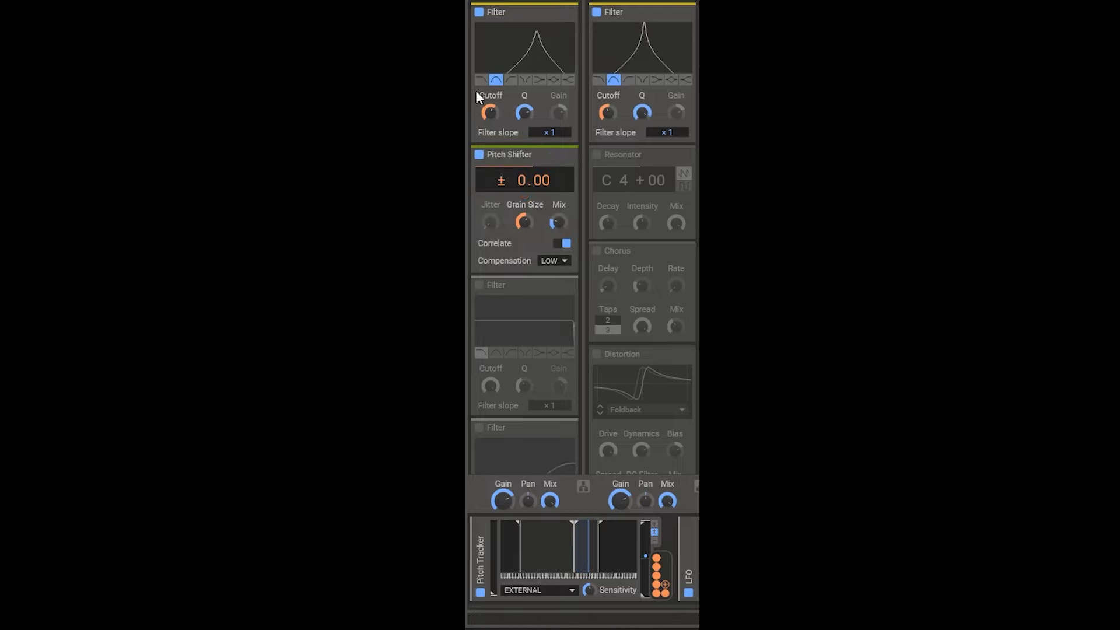
pyautogui.click(597, 154)
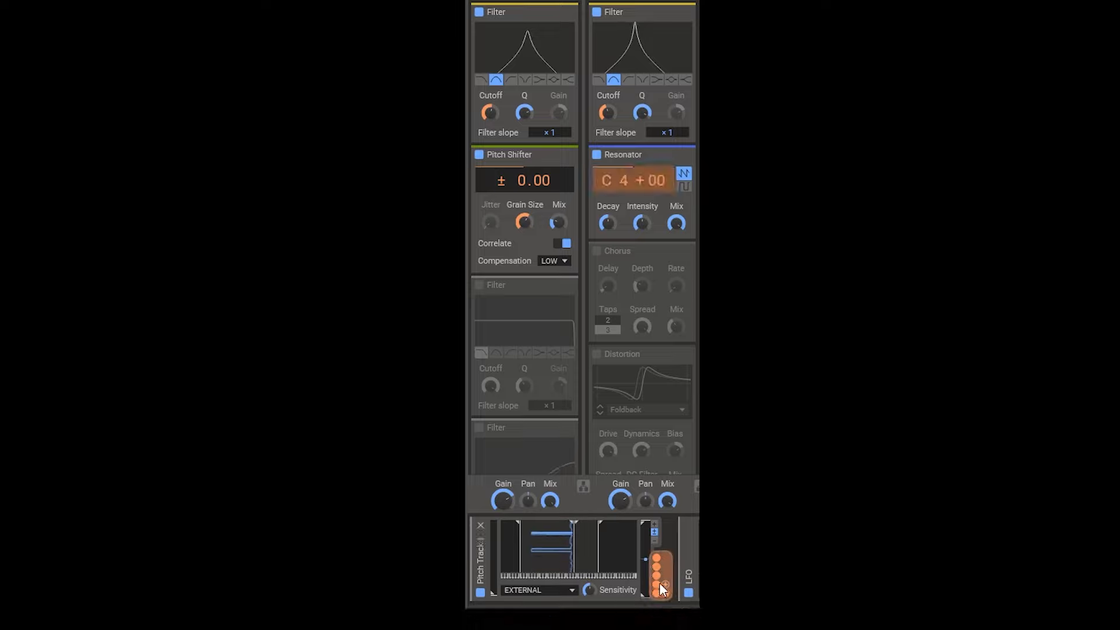
# - Check the Pitch Tracker's modulation targets, and enable the Filter below the Pitch Shifter and the Chorus below the Resonator
pyautogui.moveTo(657, 573)
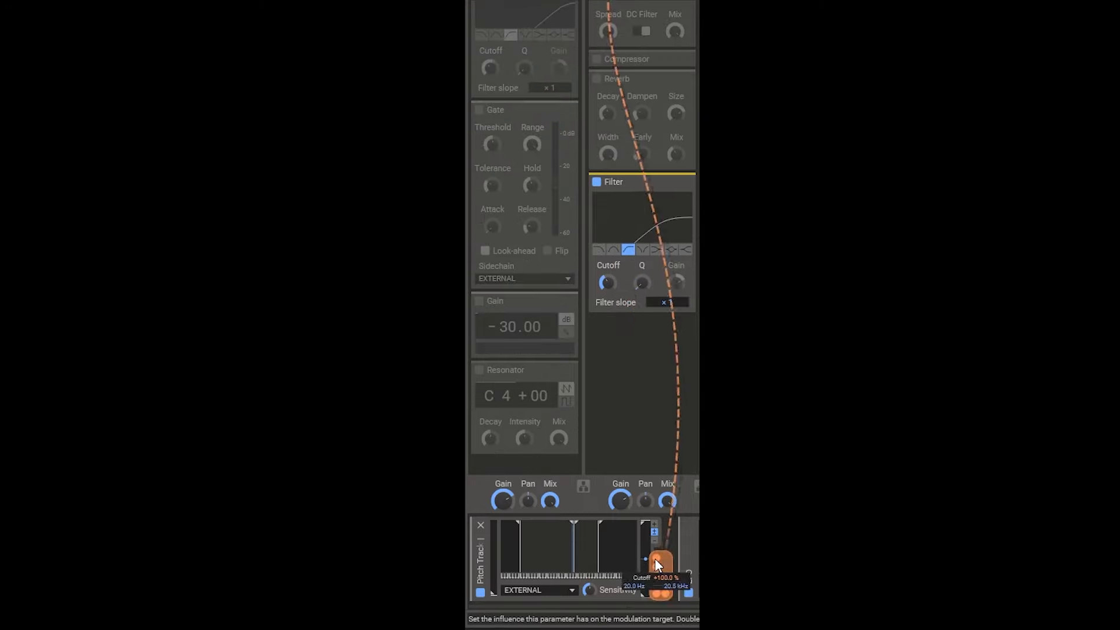
pyautogui.scroll(3, 641, 327)
pyautogui.scroll(5, 604, 271)
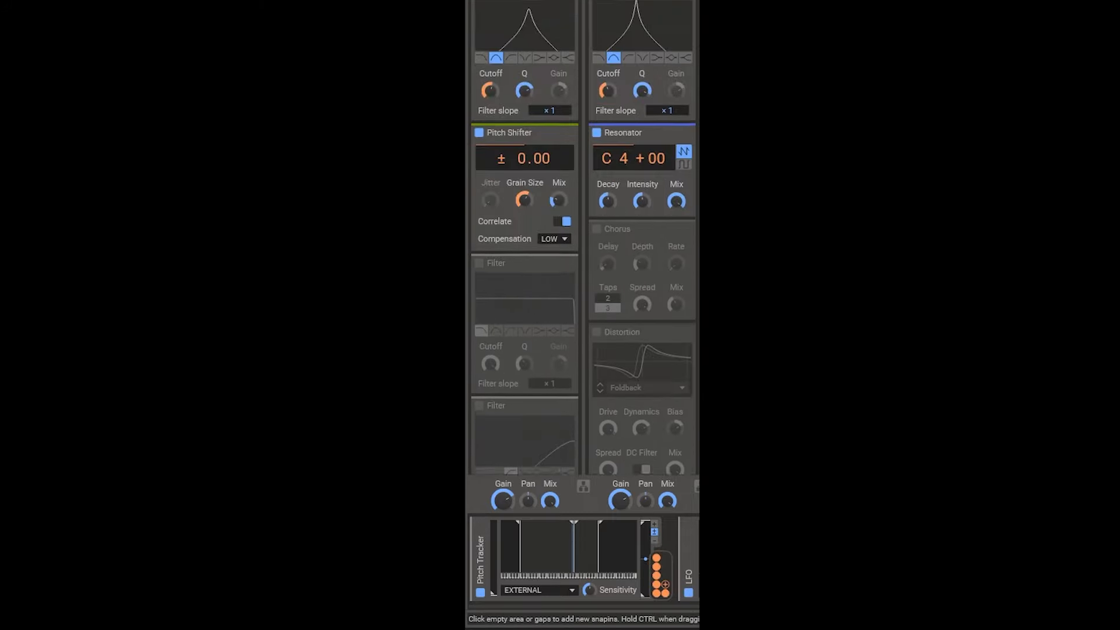
pyautogui.click(480, 286)
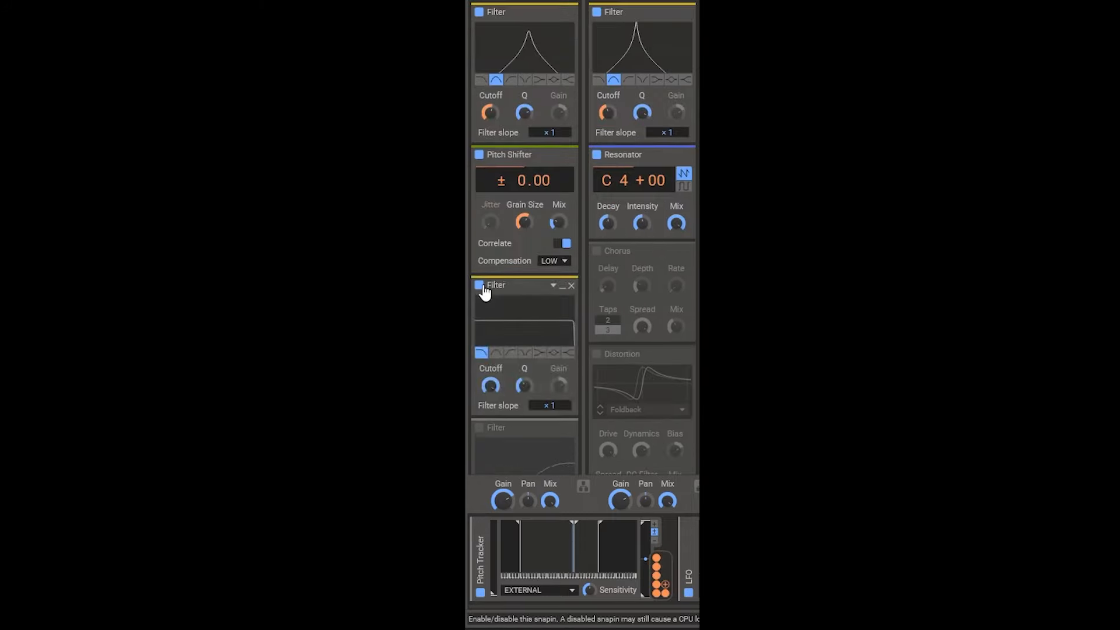
pyautogui.click(597, 254)
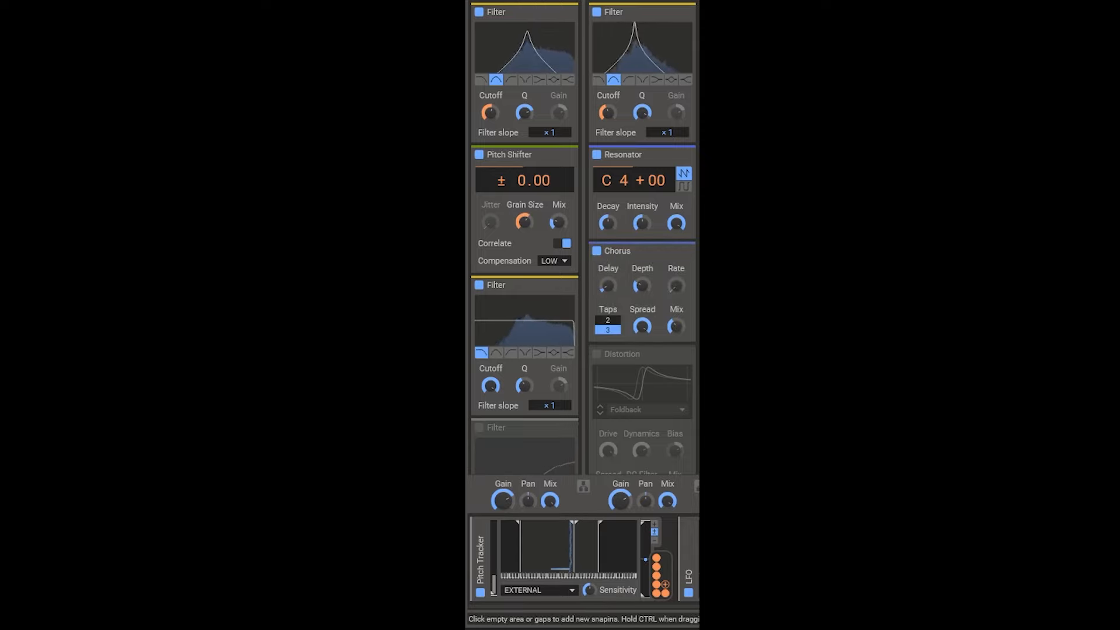
pyautogui.scroll(-2, 601, 261)
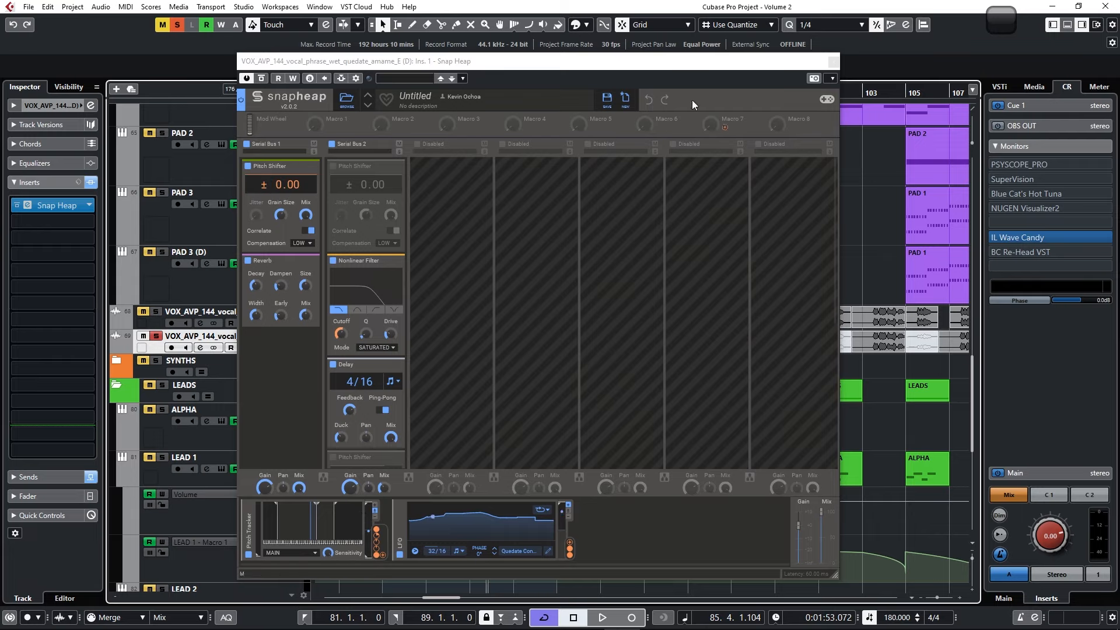
# - Bypass Snap Heap on the VOX_AVP_144 vocal track and listen to the dry vocal from bar 83
pyautogui.moveTo(685, 64); pyautogui.dragTo(702, 311)
pyautogui.click(426, 95)
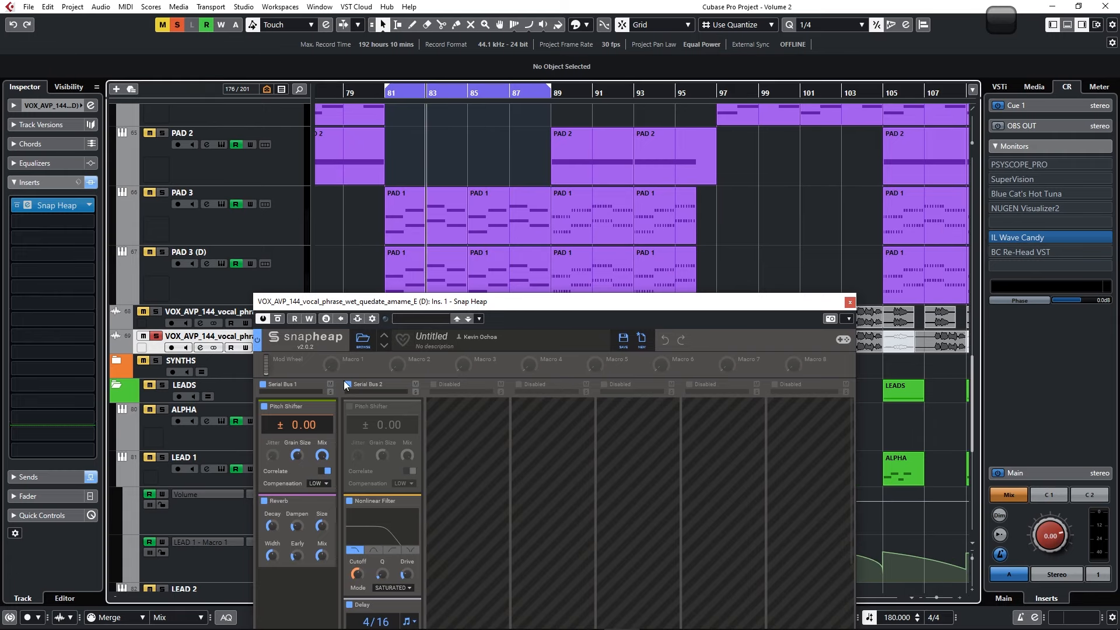
pyautogui.click(18, 205)
pyautogui.press('space')
pyautogui.moveTo(459, 304); pyautogui.dragTo(444, 133)
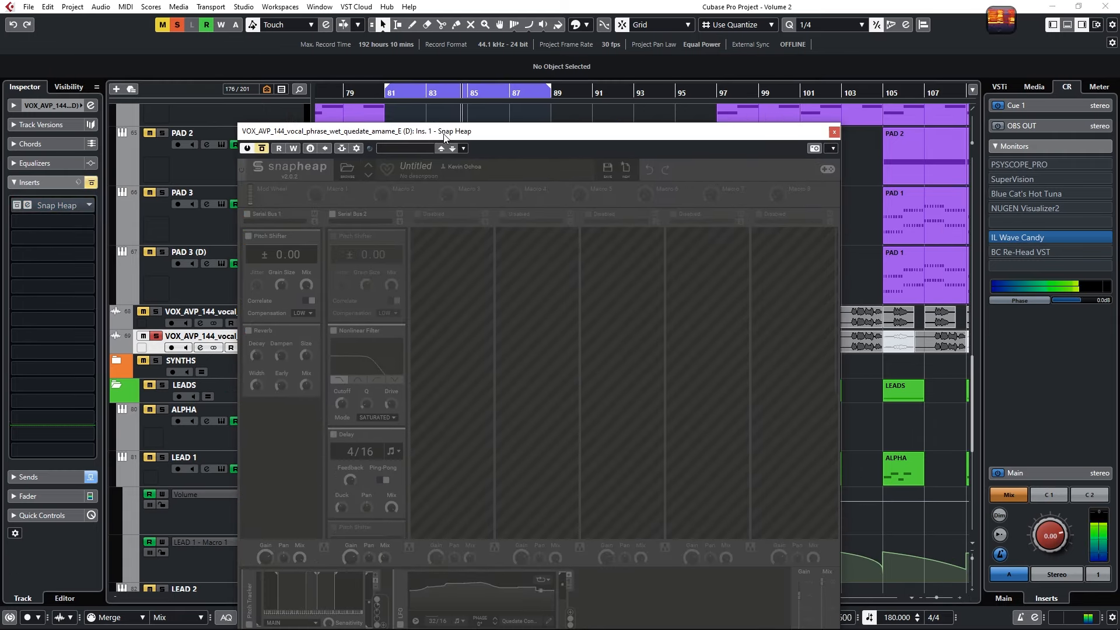
pyautogui.press('space')
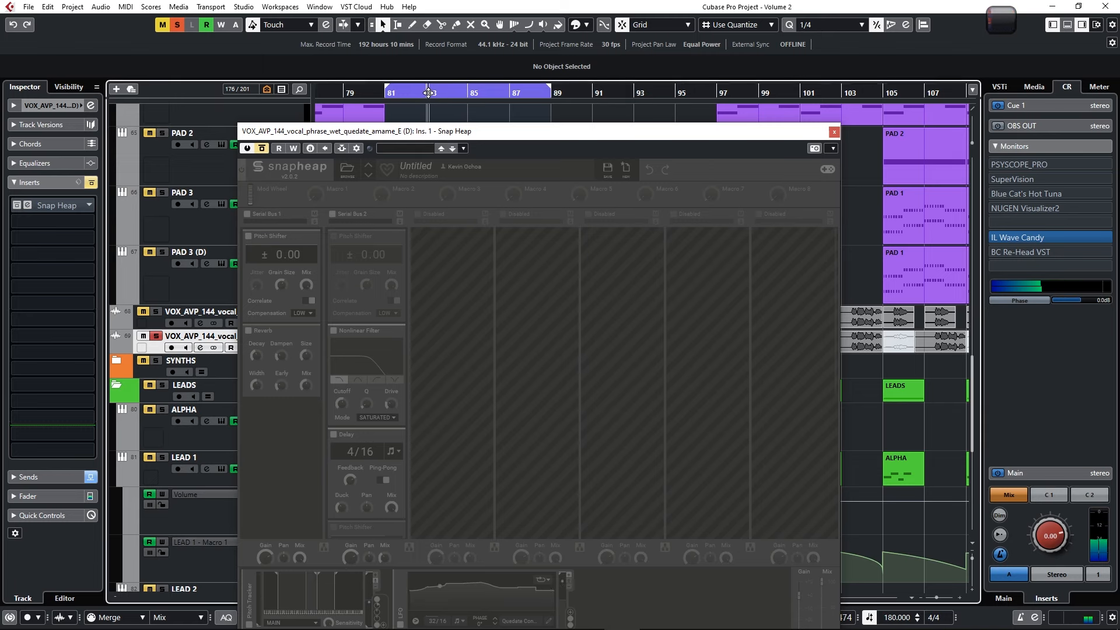
# - Reactivate Snap Heap on the vocal, play the processed sound, stop, and inspect the Pitch Tracker's modulation targets
pyautogui.click(17, 205)
pyautogui.moveTo(449, 135); pyautogui.dragTo(446, 65)
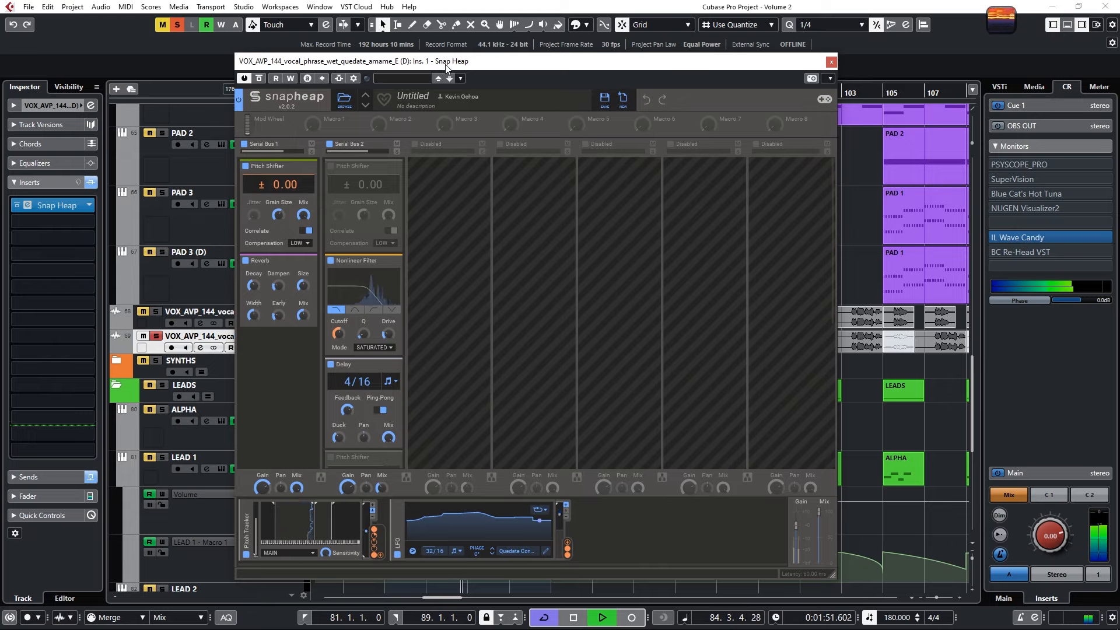
pyautogui.press('space')
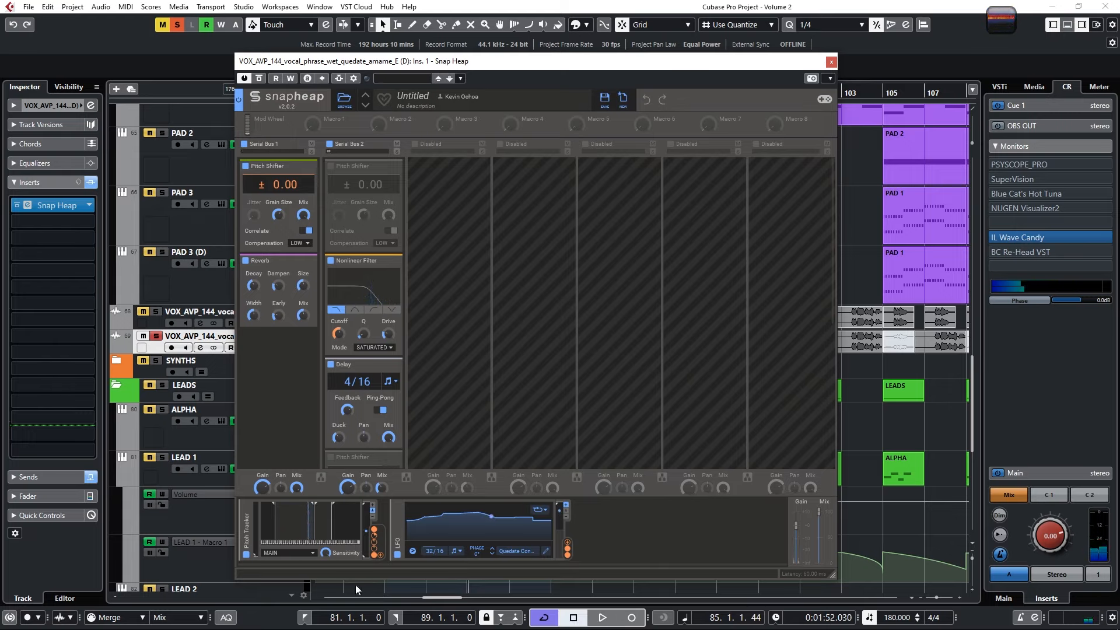
pyautogui.moveTo(375, 555)
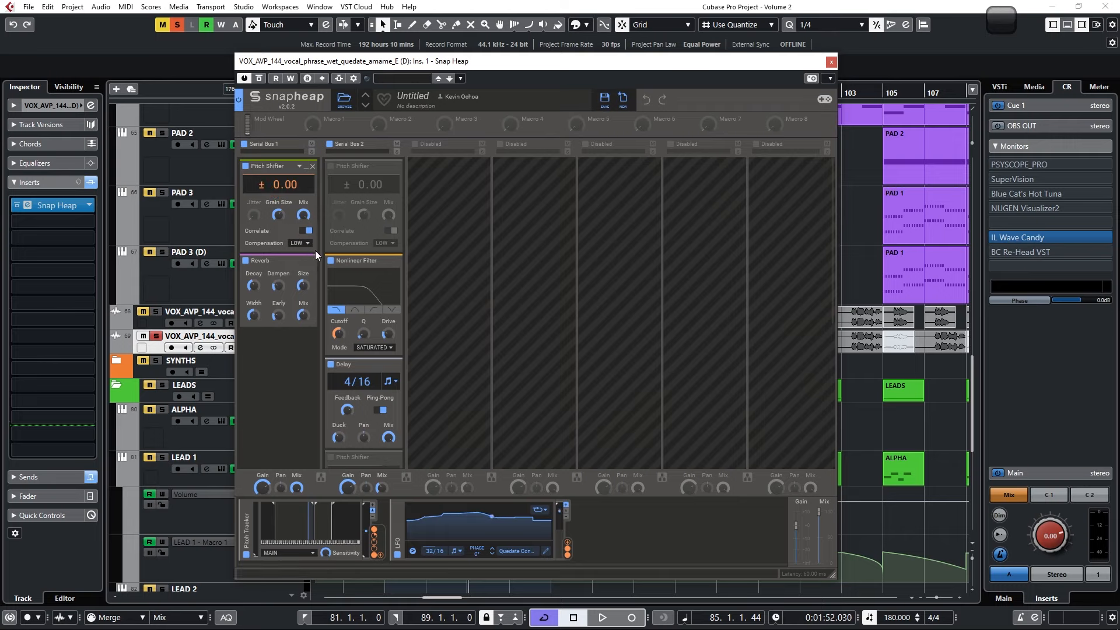
# - Set the first Pitch Shifter's latency compensation to HIGH and play the vocal from bar 83
pyautogui.click(299, 245)
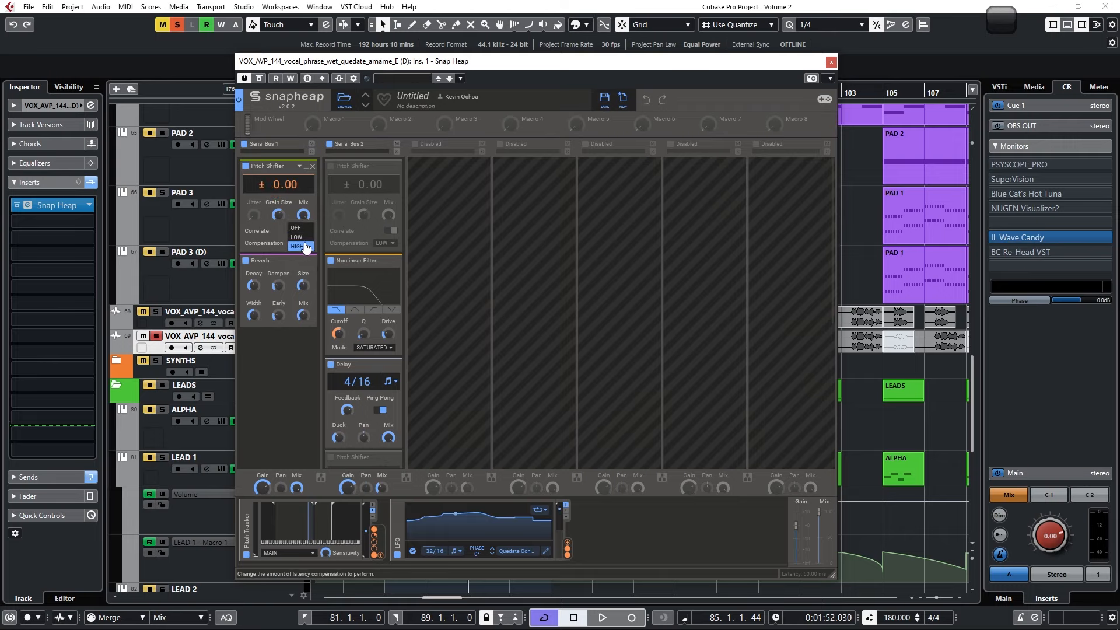
pyautogui.click(301, 246)
pyautogui.moveTo(444, 65); pyautogui.dragTo(441, 233)
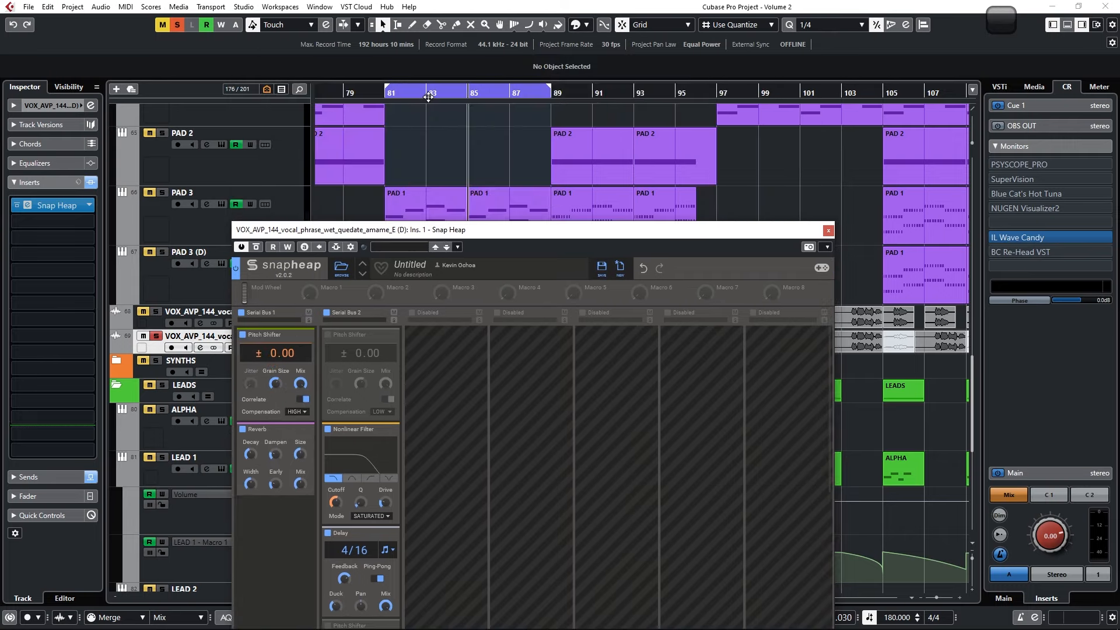
pyautogui.click(426, 95)
pyautogui.press('space')
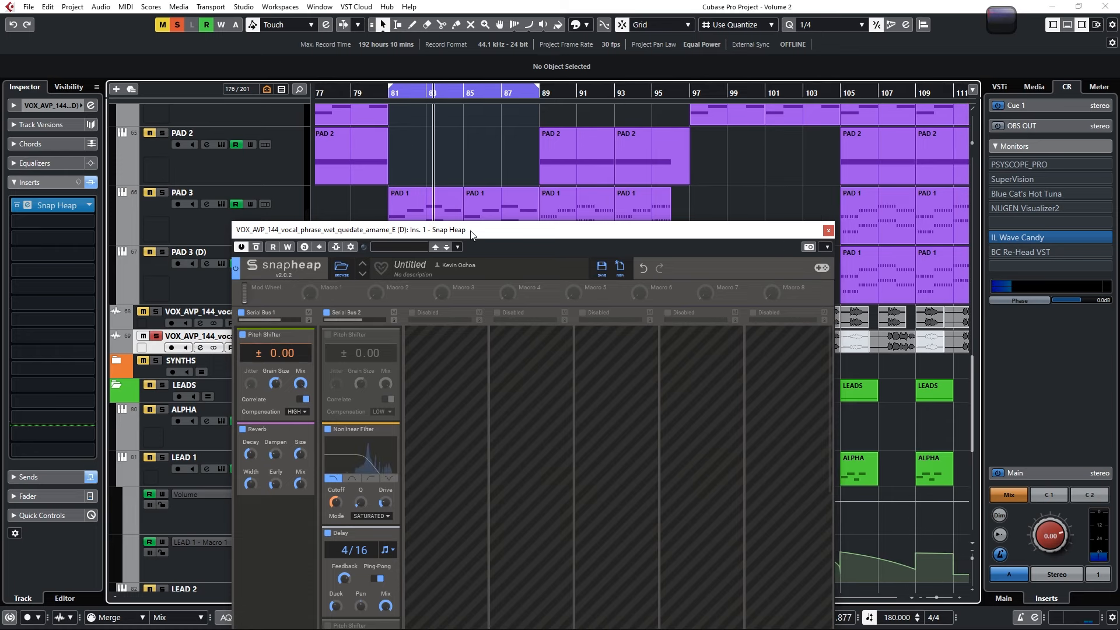
# - Set the first Pitch Shifter's latency compensation to LOW and stop playback
pyautogui.moveTo(471, 232); pyautogui.dragTo(486, 106)
pyautogui.click(308, 287)
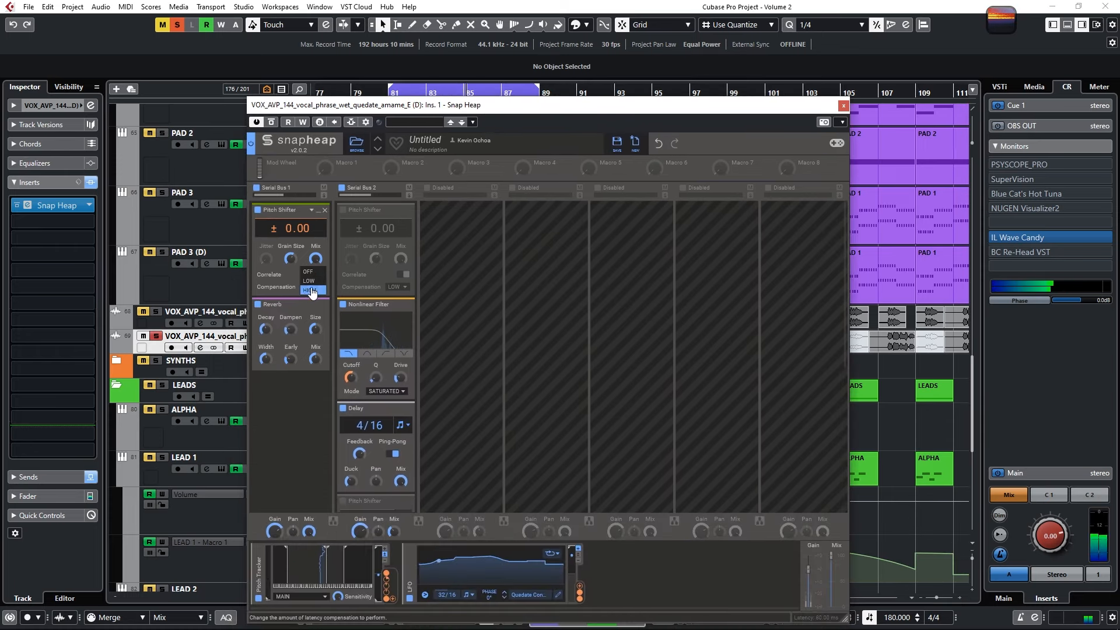
pyautogui.click(309, 271)
pyautogui.press('space')
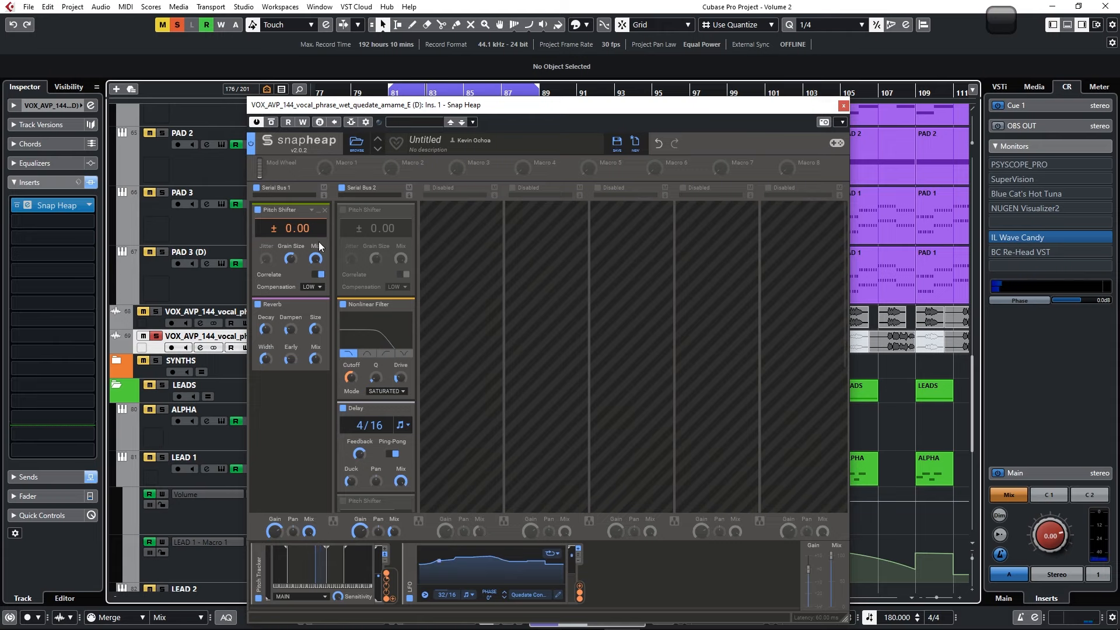
pyautogui.moveTo(492, 106); pyautogui.dragTo(487, 37)
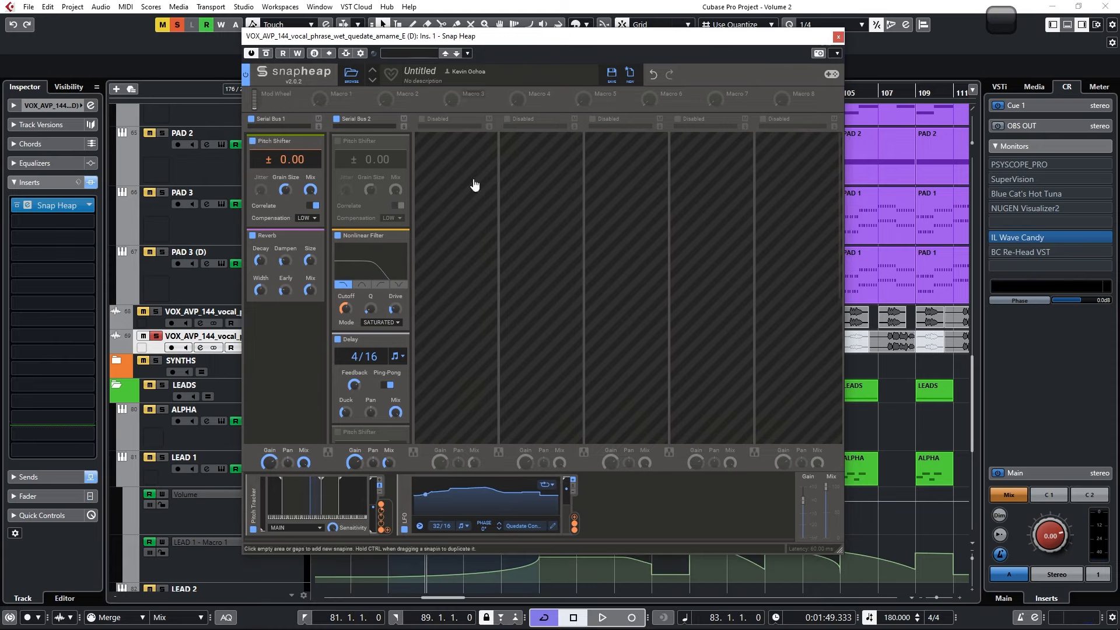
# - Open the vocal Snap Heap's LFO curve in the editor and, with the vocal playing, pull the 12/16 node down to about 20%
pyautogui.click(553, 527)
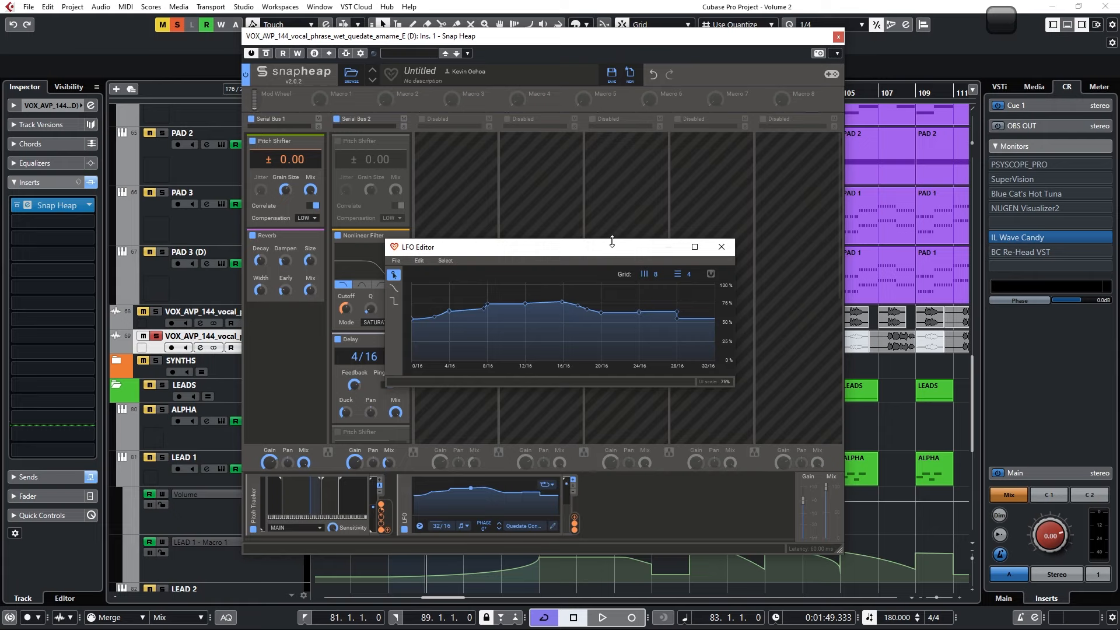
pyautogui.press('space')
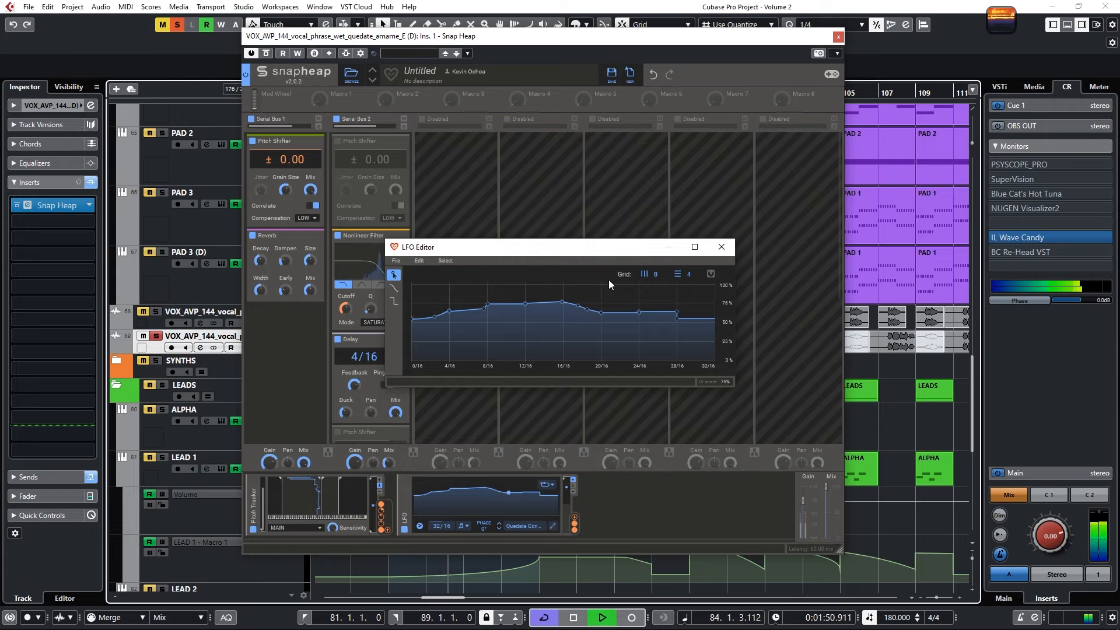
pyautogui.moveTo(525, 306); pyautogui.dragTo(531, 350)
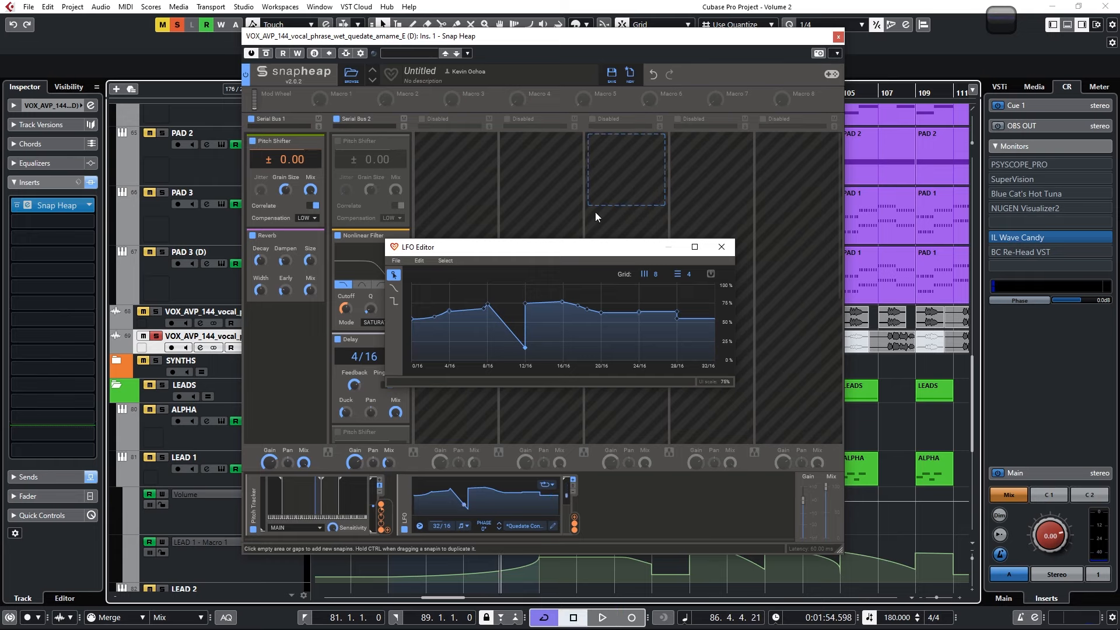
pyautogui.moveTo(594, 38); pyautogui.dragTo(582, 396)
pyautogui.moveTo(364, 386); pyautogui.dragTo(371, 137)
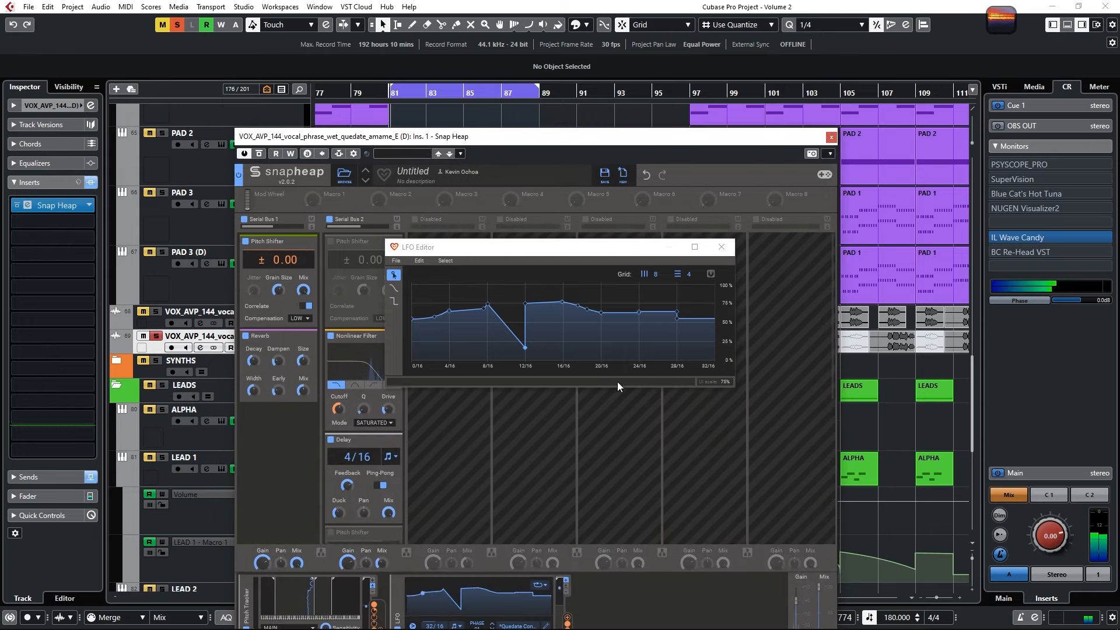
# - Pull the LFO curve's node at 28/16 down to about 25% and play the vocal from bar 83
pyautogui.moveTo(676, 310)
pyautogui.mouseDown()
pyautogui.moveTo(679, 352)
pyautogui.moveTo(666, 317)
pyautogui.mouseUp()
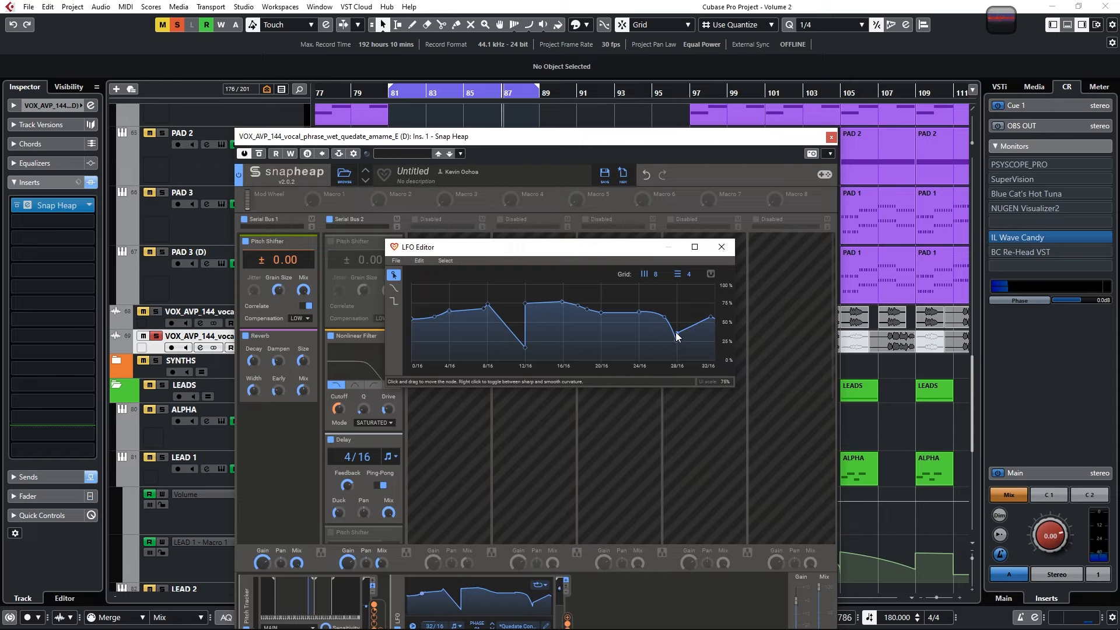
pyautogui.doubleClick(675, 334)
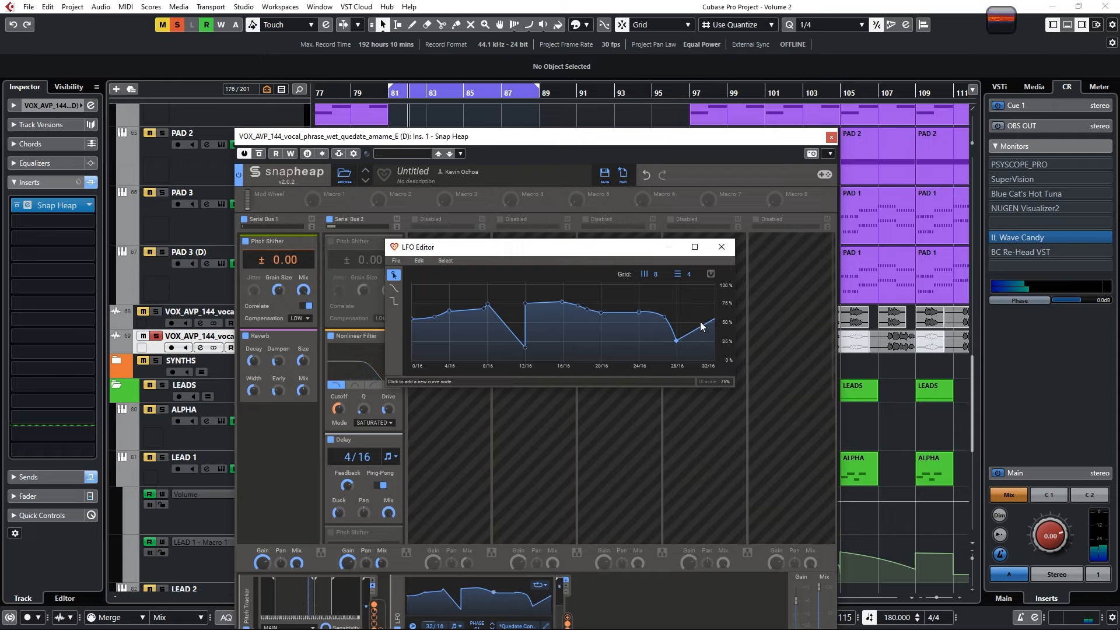
pyautogui.press('space')
pyautogui.click(426, 93)
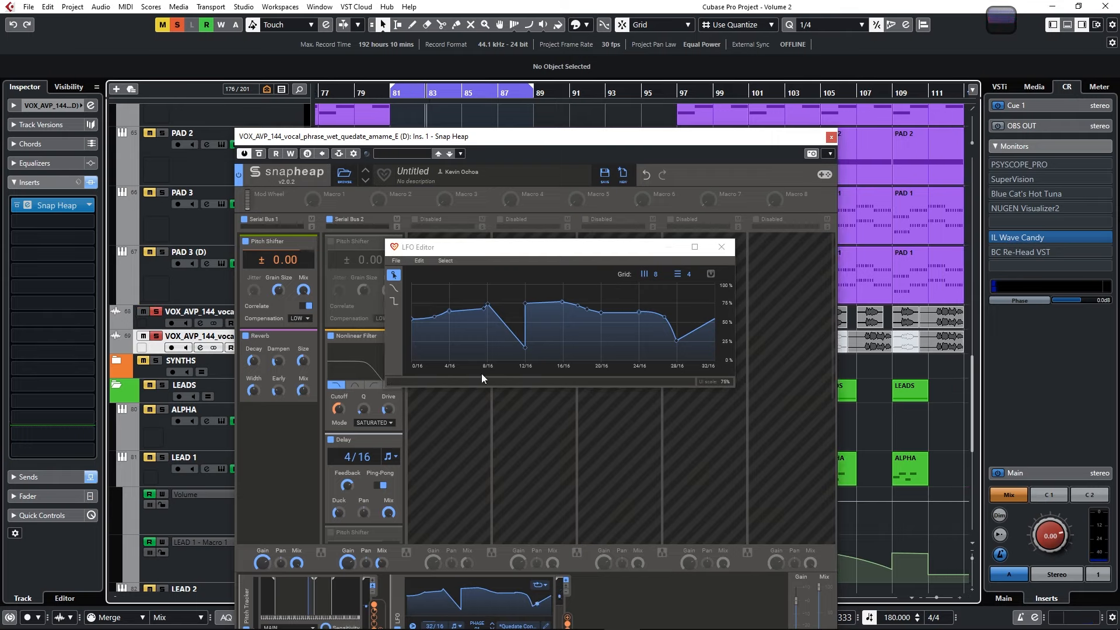
pyautogui.press('space')
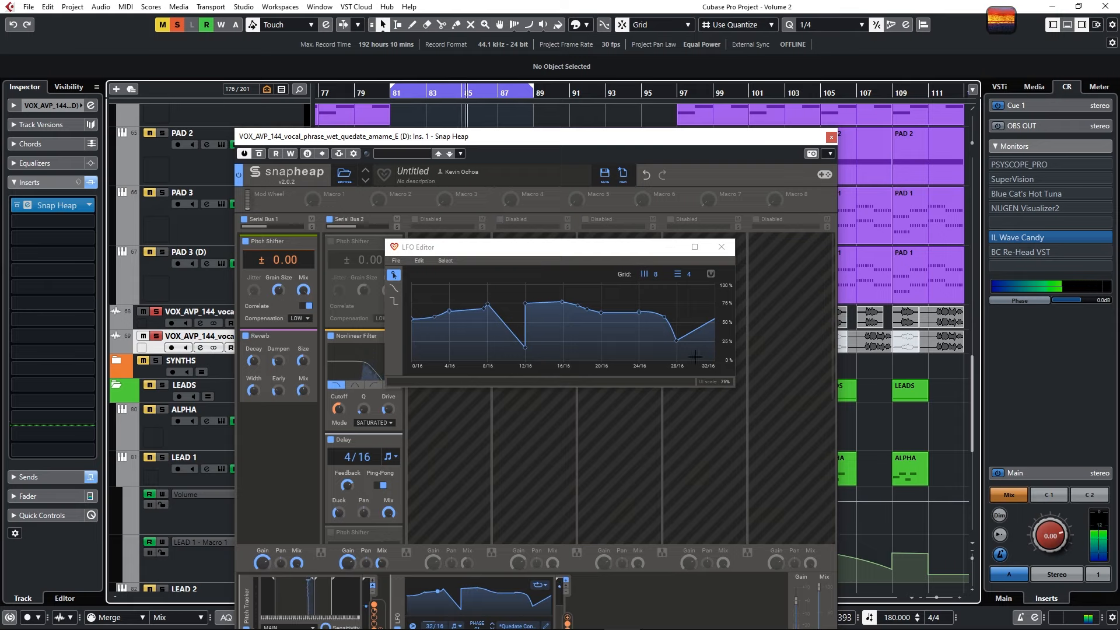
# - Reshape the end of the LFO curve to slope gently to about 50% at 32/16, and close the LFO Editor and Snap Heap
pyautogui.moveTo(677, 340); pyautogui.dragTo(671, 318)
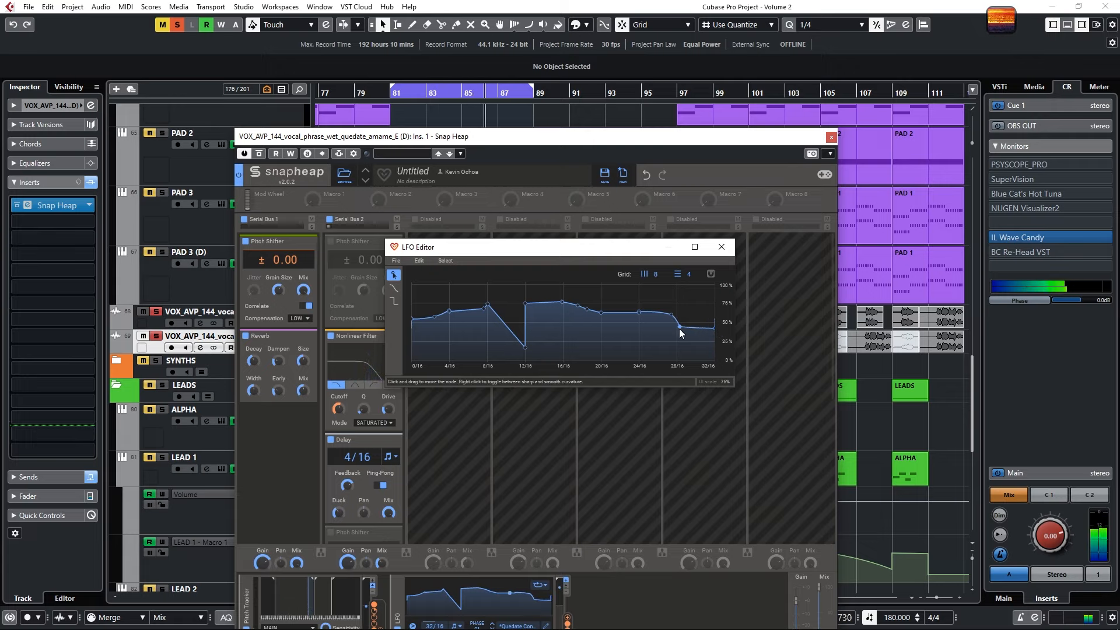
pyautogui.moveTo(679, 329); pyautogui.dragTo(677, 329)
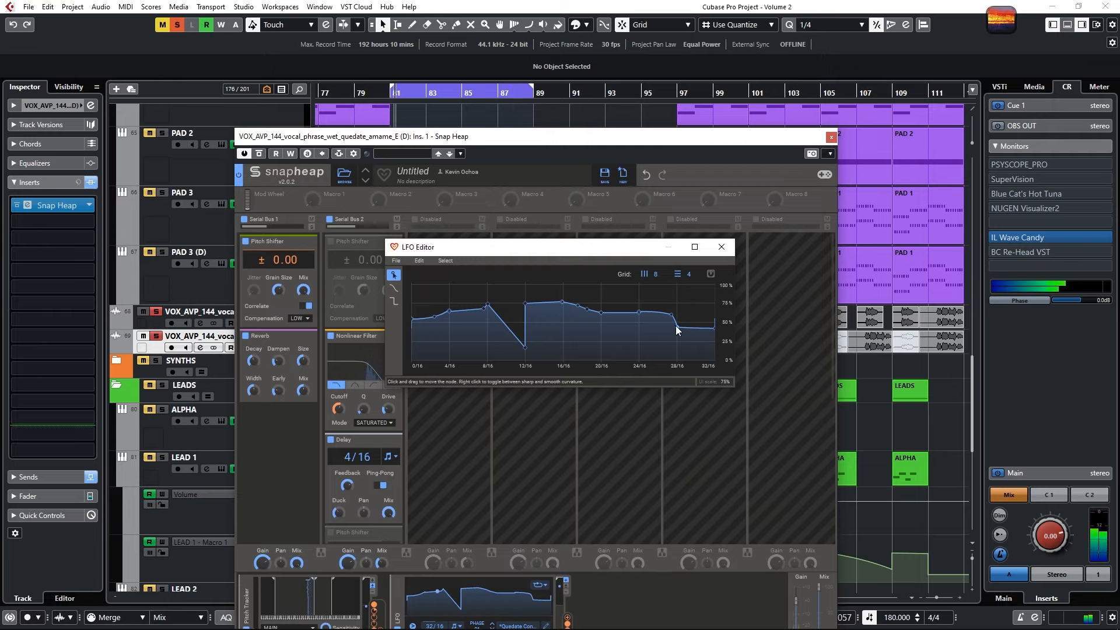
pyautogui.moveTo(678, 327); pyautogui.dragTo(713, 328)
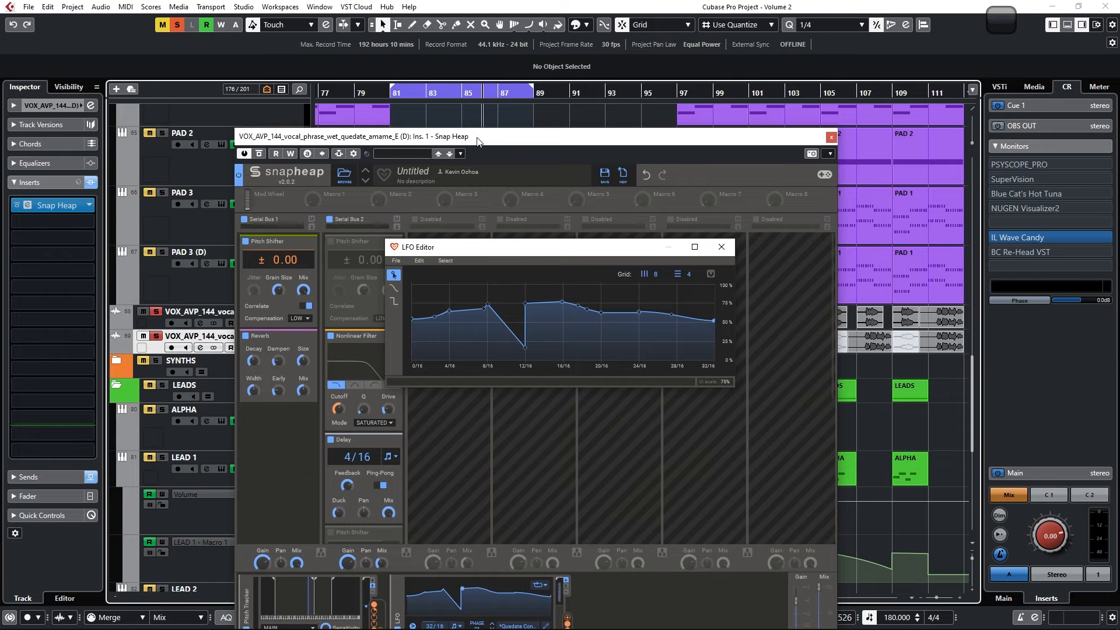
pyautogui.moveTo(478, 142); pyautogui.dragTo(475, 75)
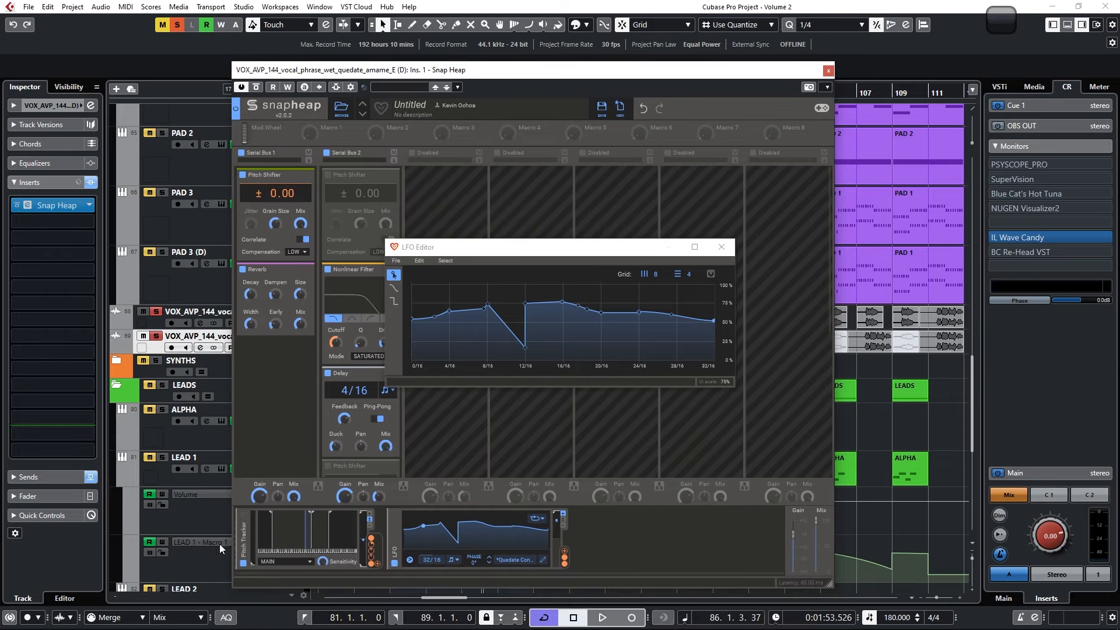
pyautogui.click(721, 247)
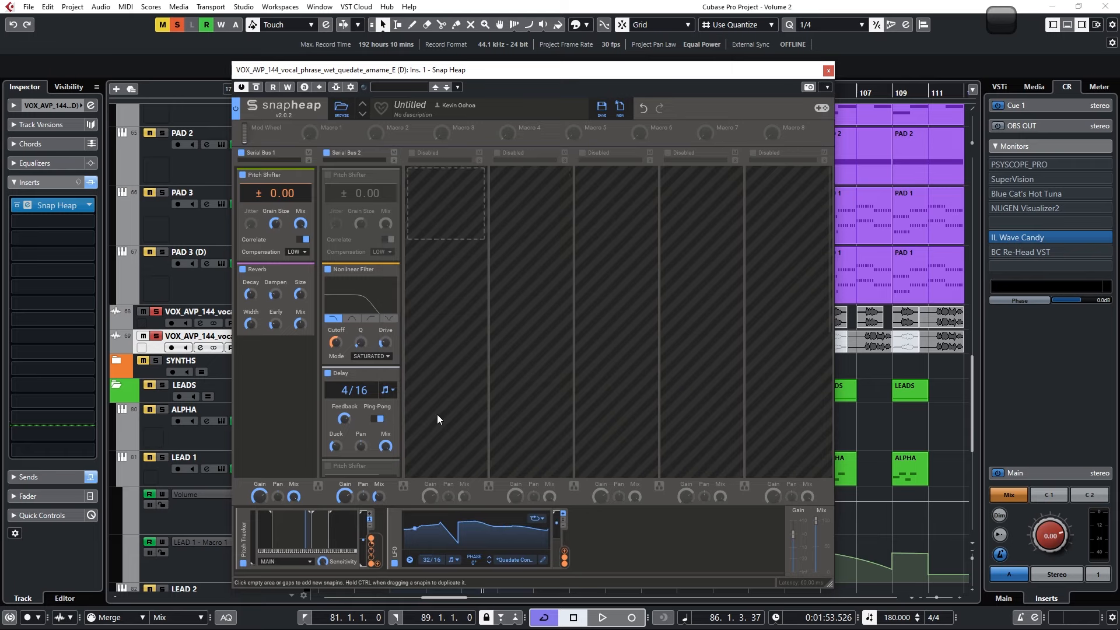
pyautogui.click(829, 70)
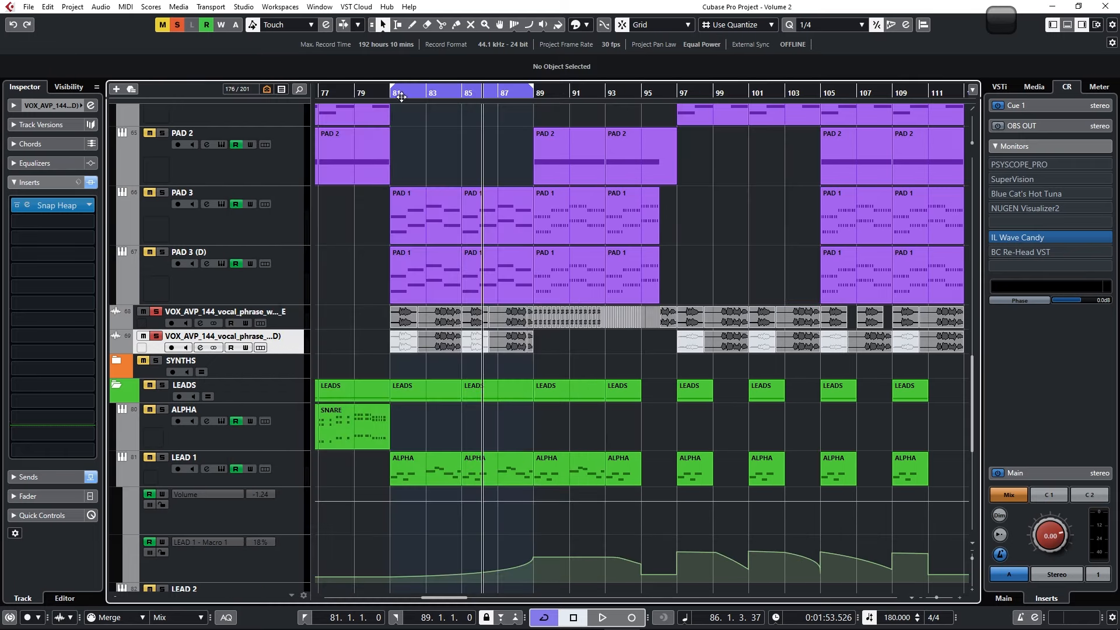
# - Solo the PAD 2 track and play the arrangement from bar 105
pyautogui.click(420, 95)
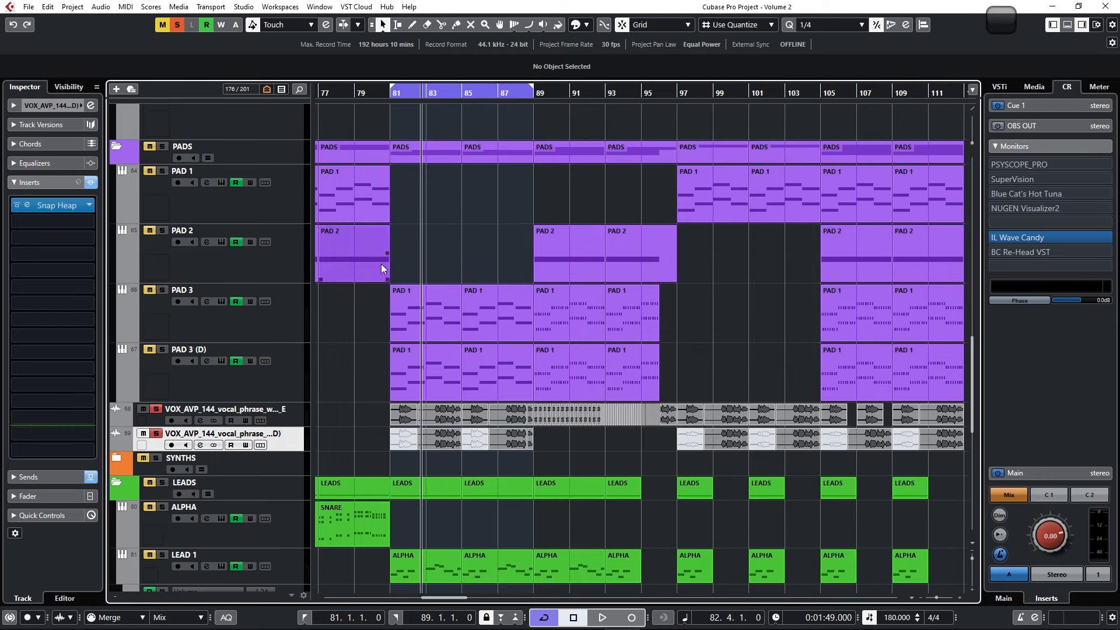
pyautogui.scroll(2, 406, 350)
pyautogui.click(533, 98)
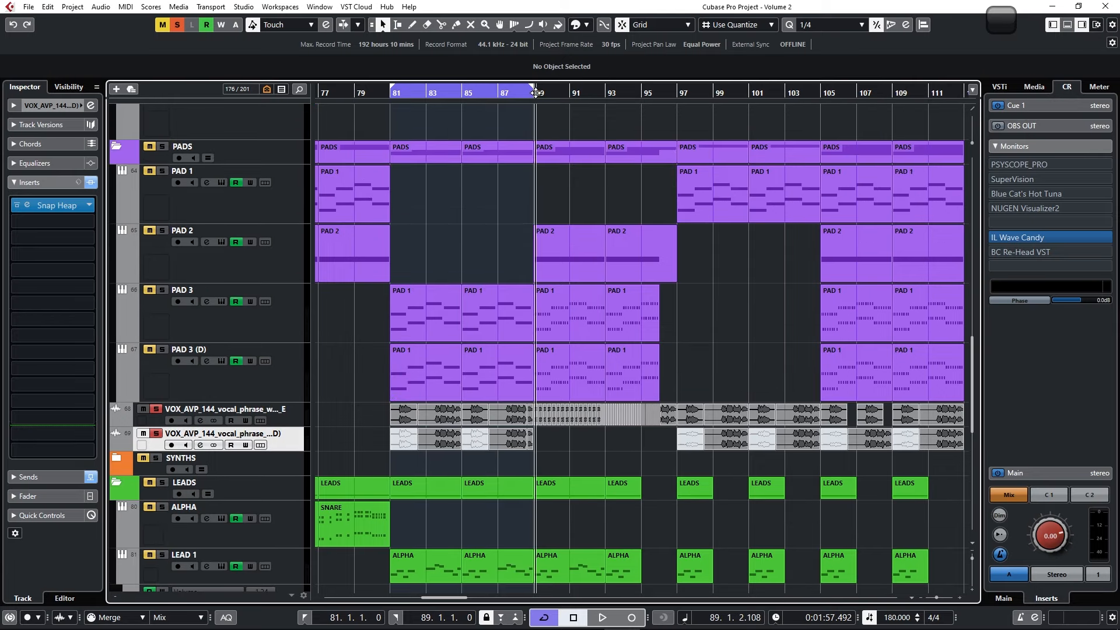
pyautogui.scroll(-2, 576, 360)
pyautogui.scroll(-4, 577, 362)
pyautogui.scroll(5, 730, 389)
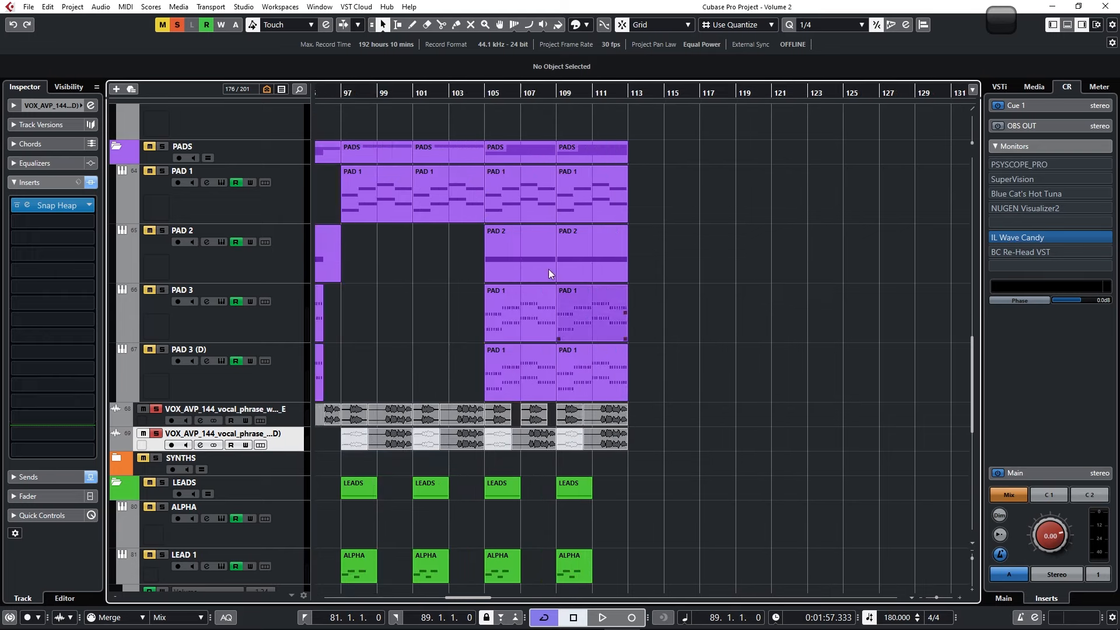
pyautogui.click(488, 92)
pyautogui.click(485, 93)
pyautogui.scroll(2, 613, 257)
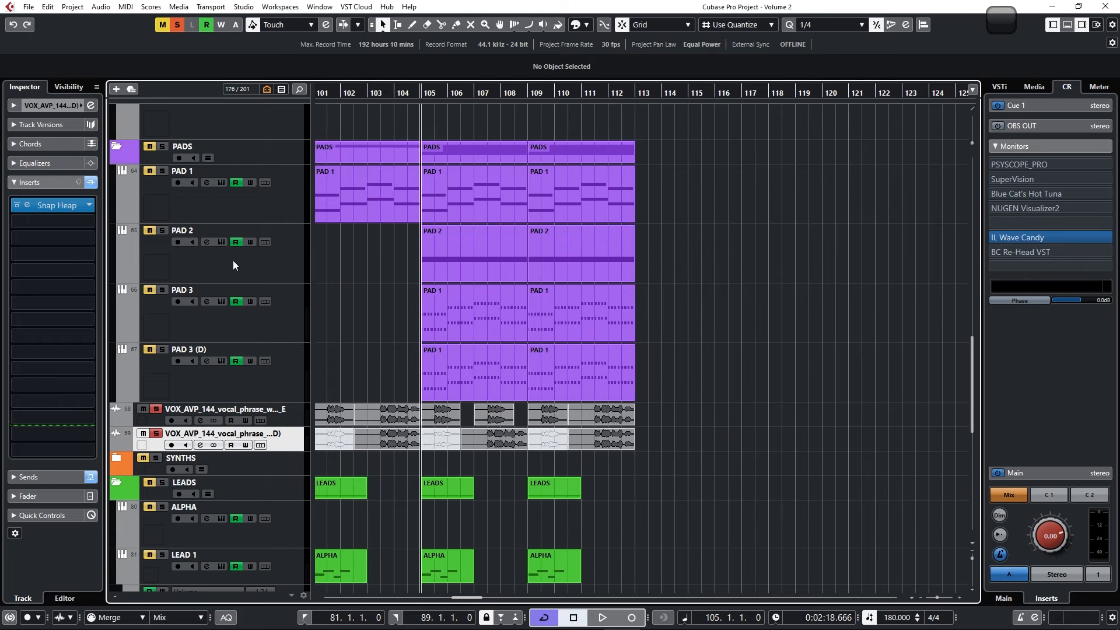
pyautogui.click(164, 231)
pyautogui.press('space')
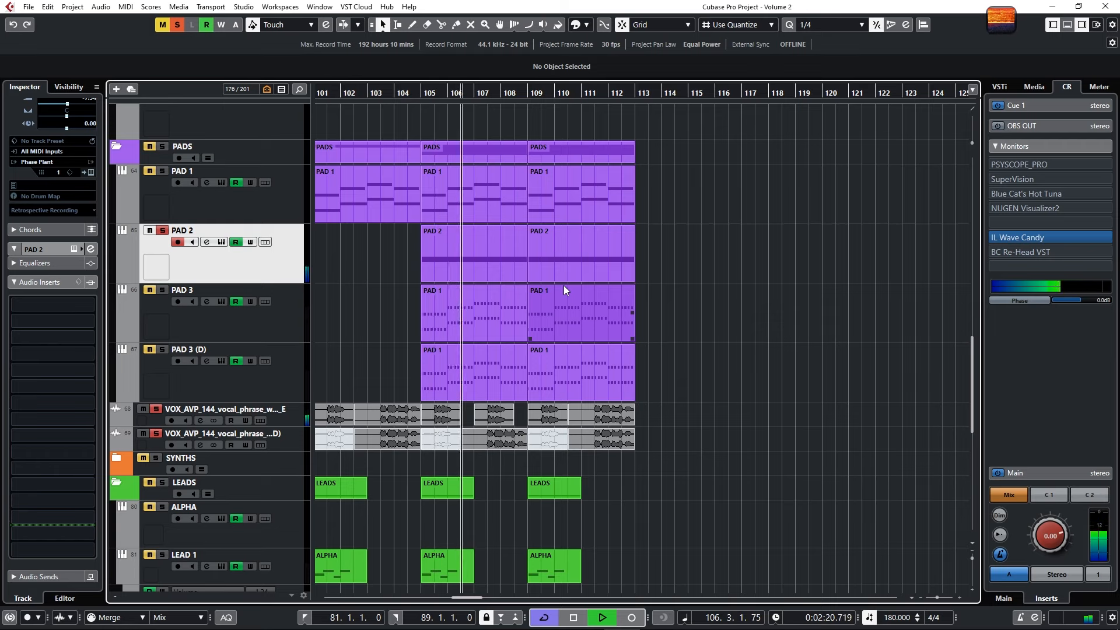
# - Solo the Audio 05 track in the WOOSHES folder, play it with PAD 2 from bar 105, and stop playback
pyautogui.scroll(-4, 597, 336)
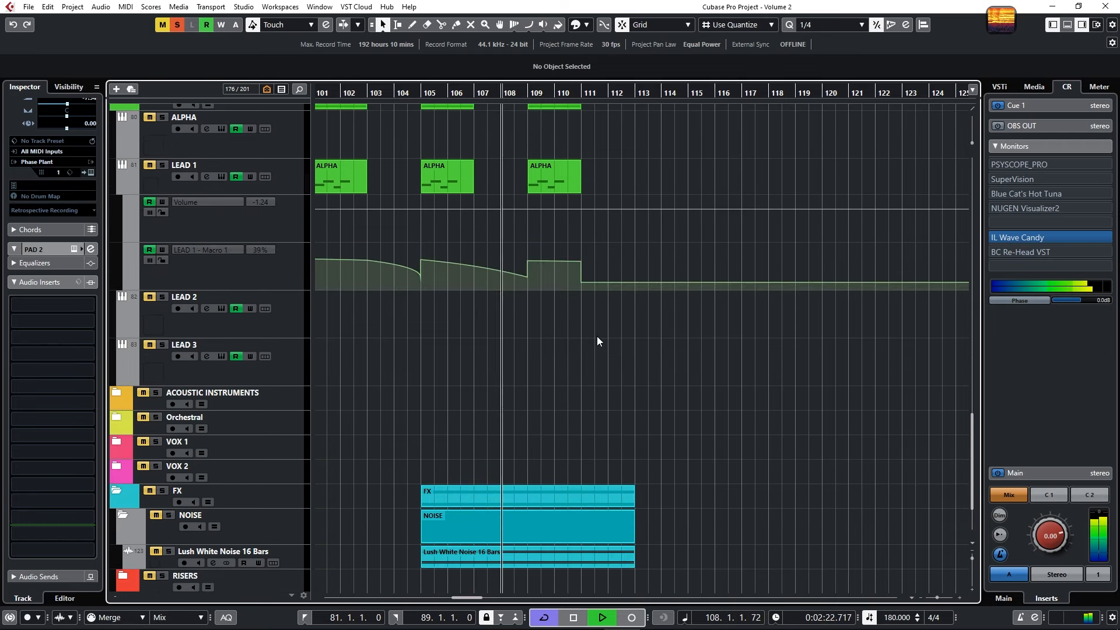
pyautogui.press('space')
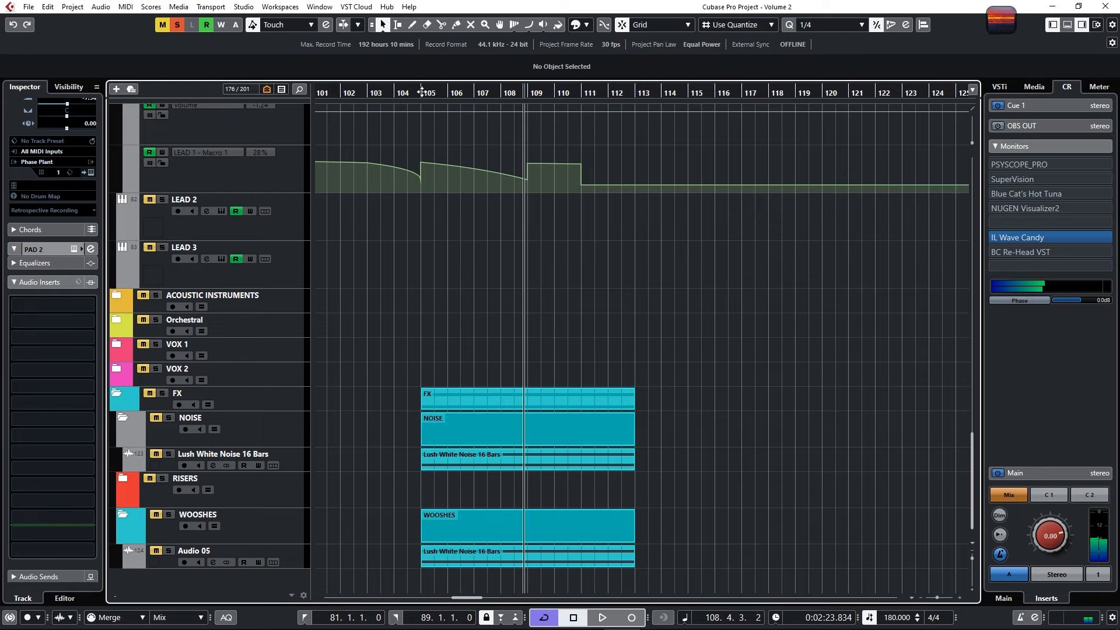
pyautogui.click(420, 91)
pyautogui.click(169, 554)
pyautogui.press('space')
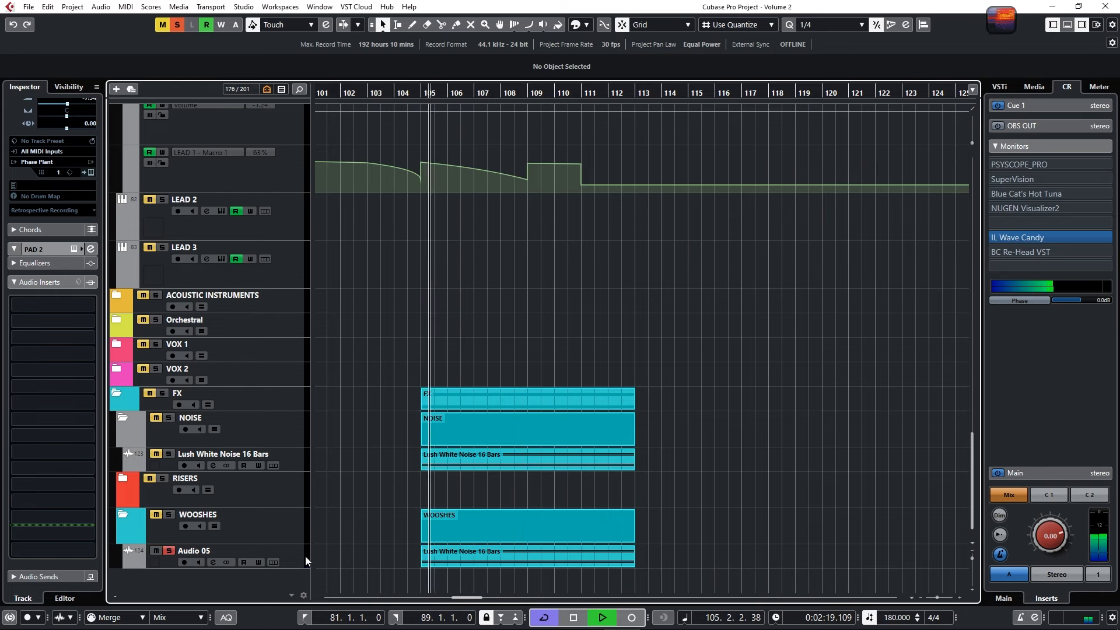
pyautogui.scroll(6, 367, 373)
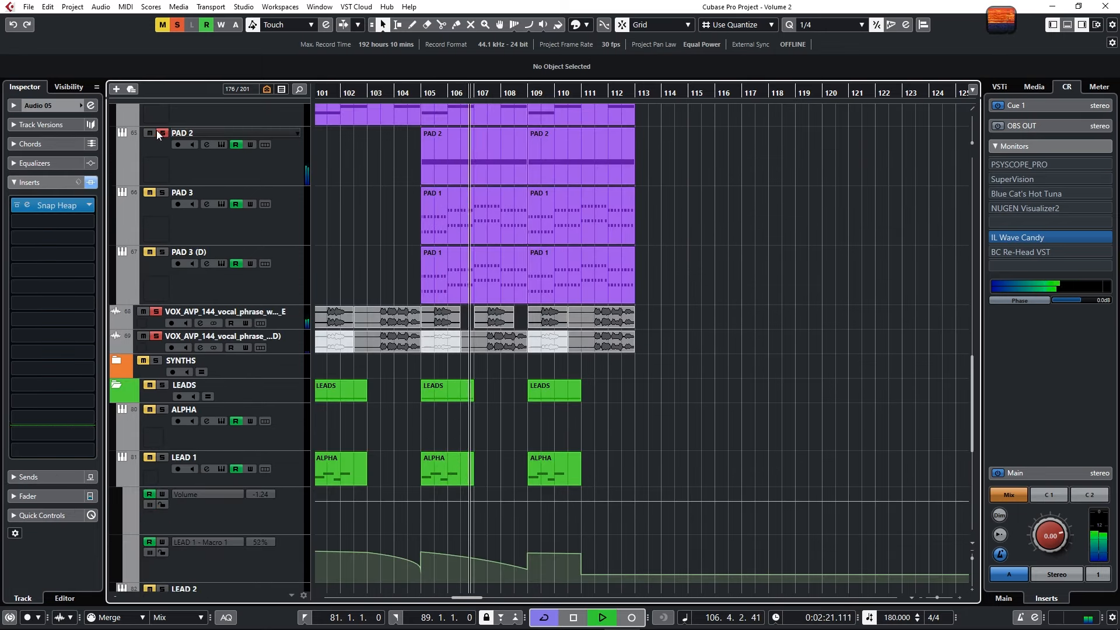
pyautogui.scroll(-6, 652, 460)
pyautogui.scroll(2, 653, 454)
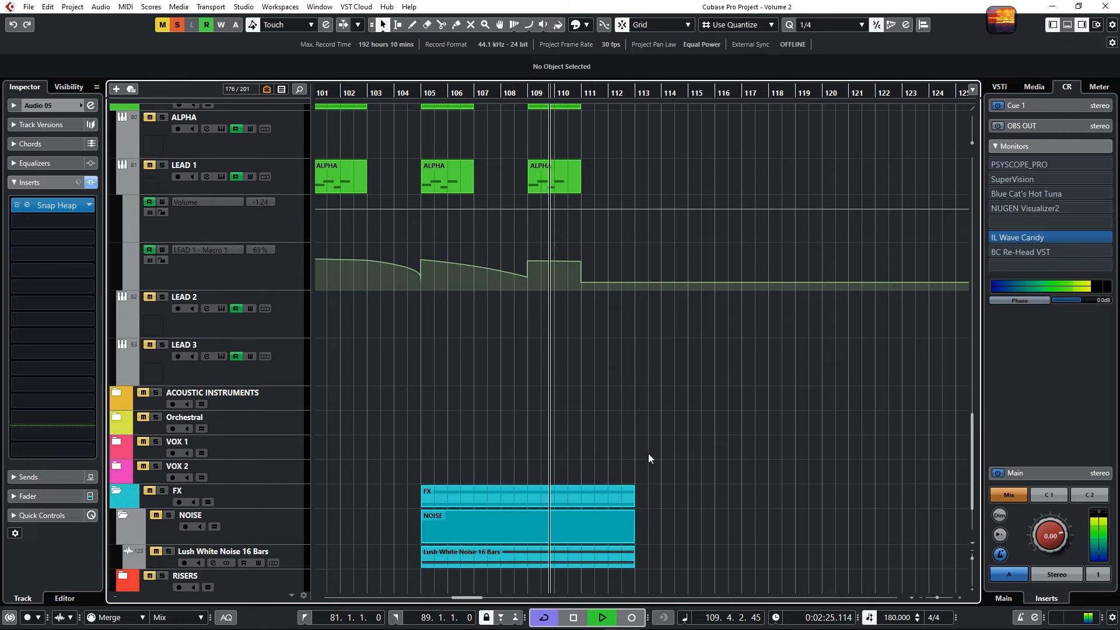
pyautogui.scroll(-2, 650, 454)
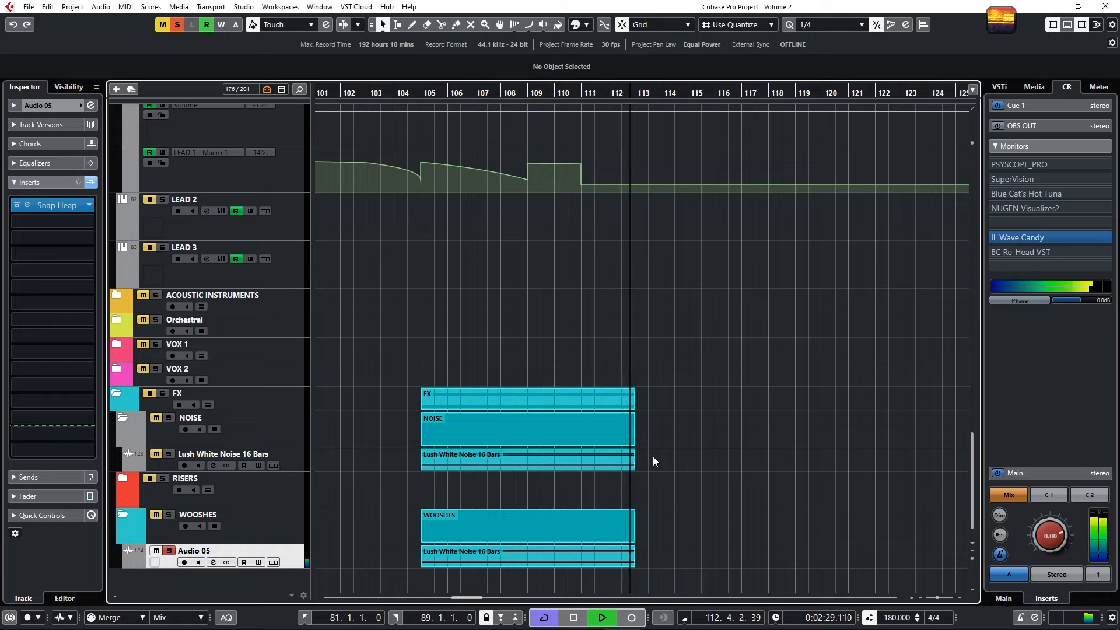
pyautogui.press('space')
# - Return to bar 105, open Snap Heap on Audio 05, and inspect the Pitch Tracker's modulation targets across both serial buses
pyautogui.click(421, 95)
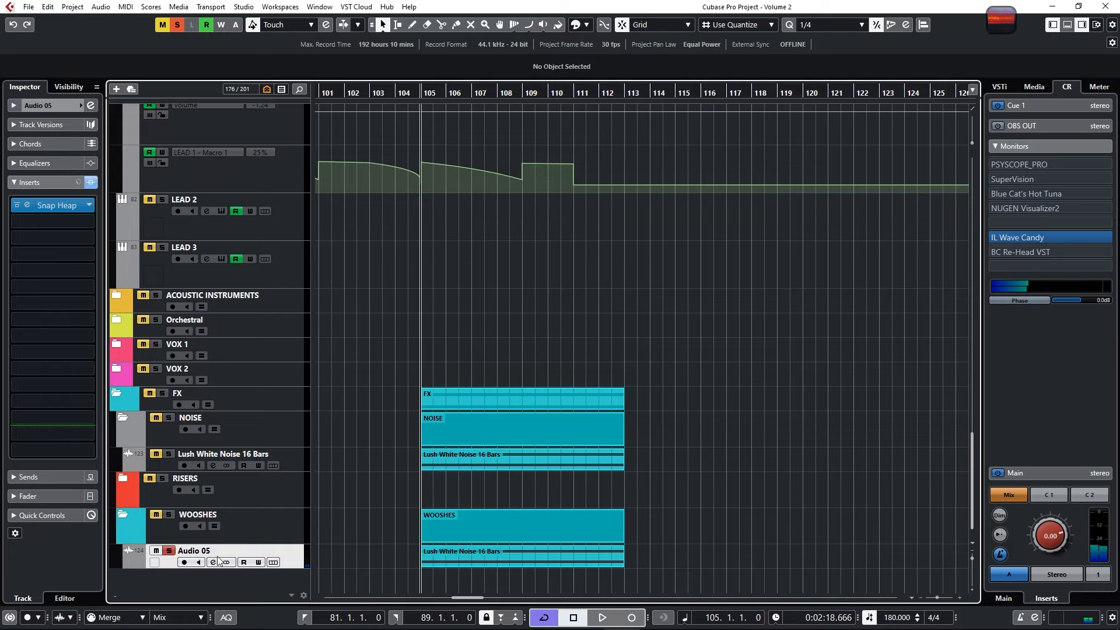
pyautogui.click(66, 200)
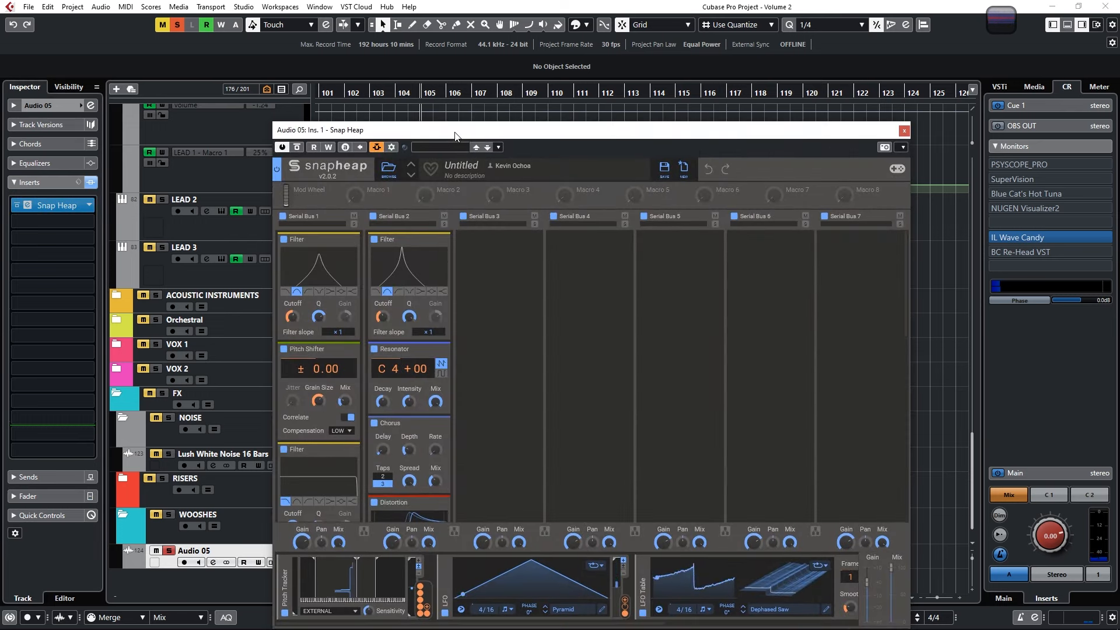
pyautogui.moveTo(453, 128); pyautogui.dragTo(428, 29)
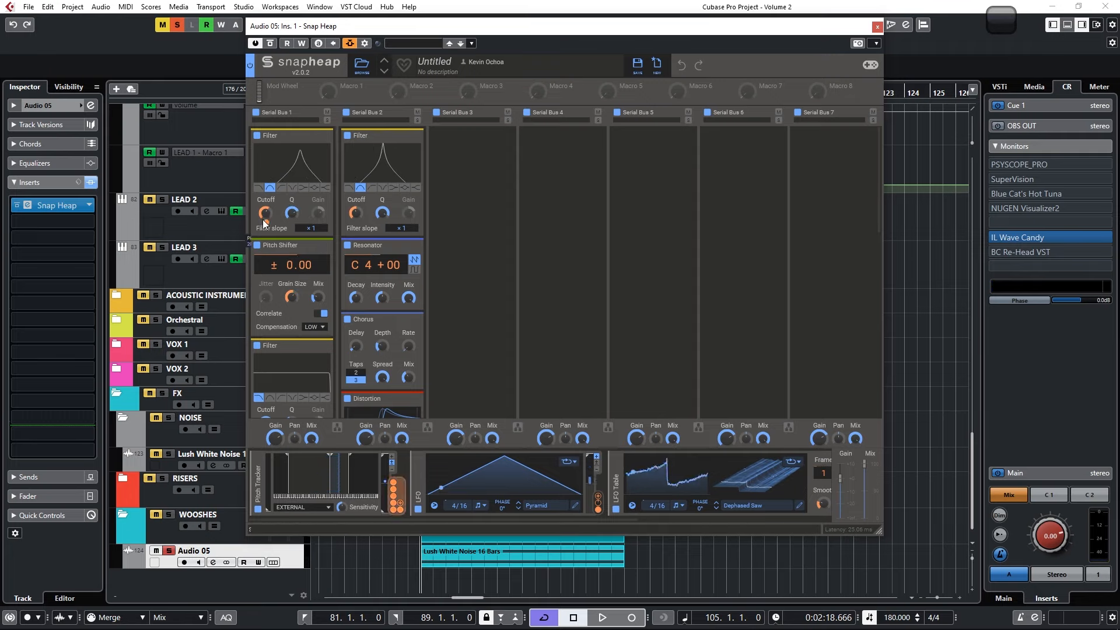
pyautogui.moveTo(396, 496); pyautogui.dragTo(266, 214)
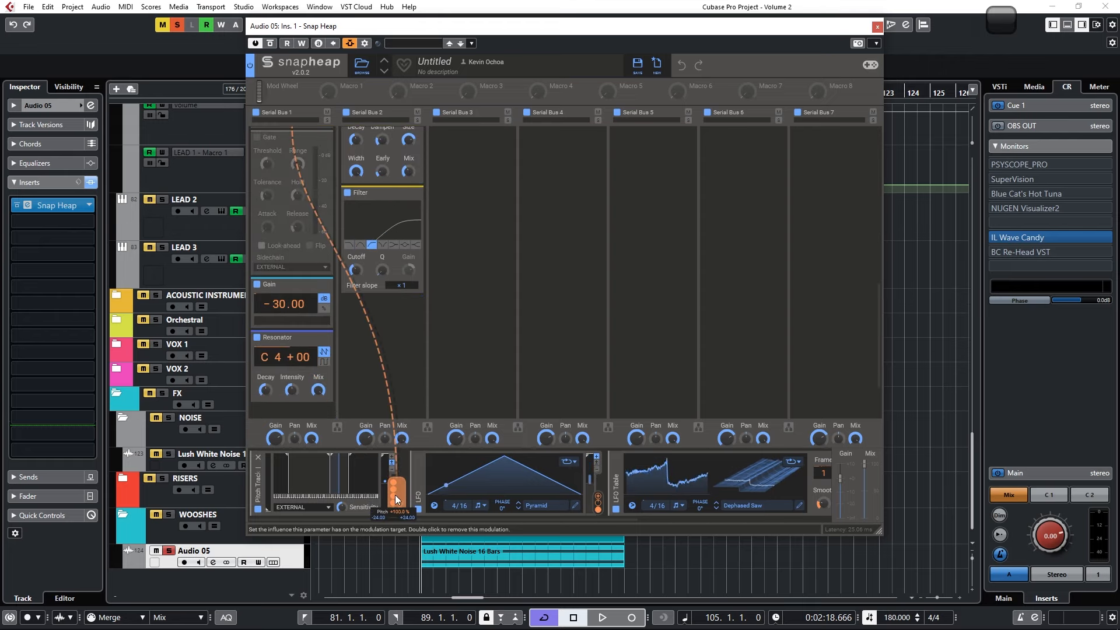
pyautogui.moveTo(396, 496)
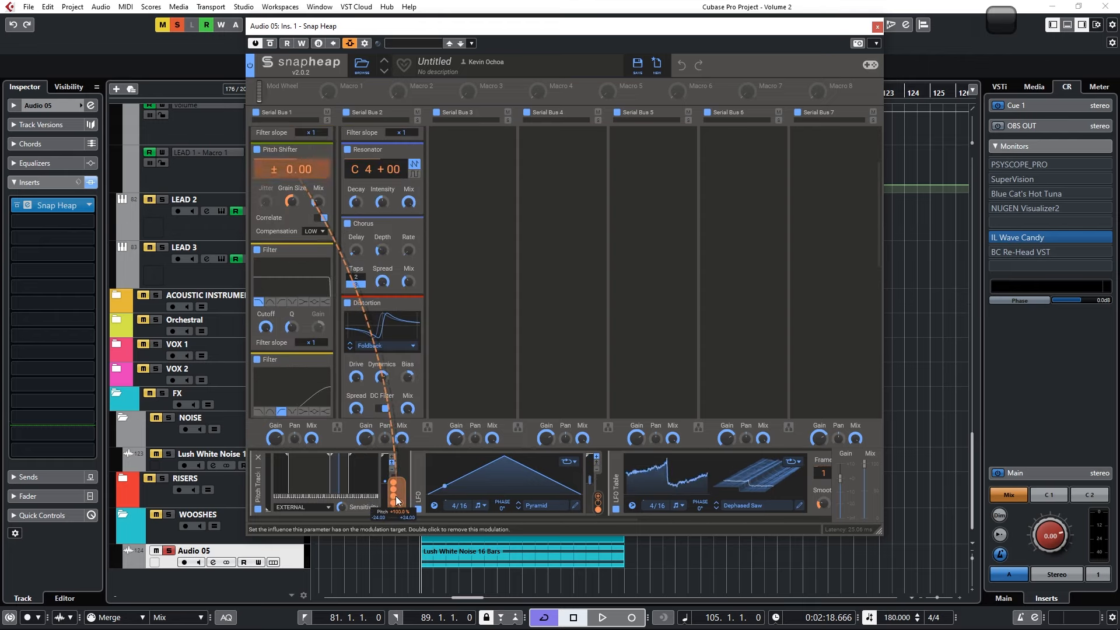
pyautogui.scroll(-10, 429, 322)
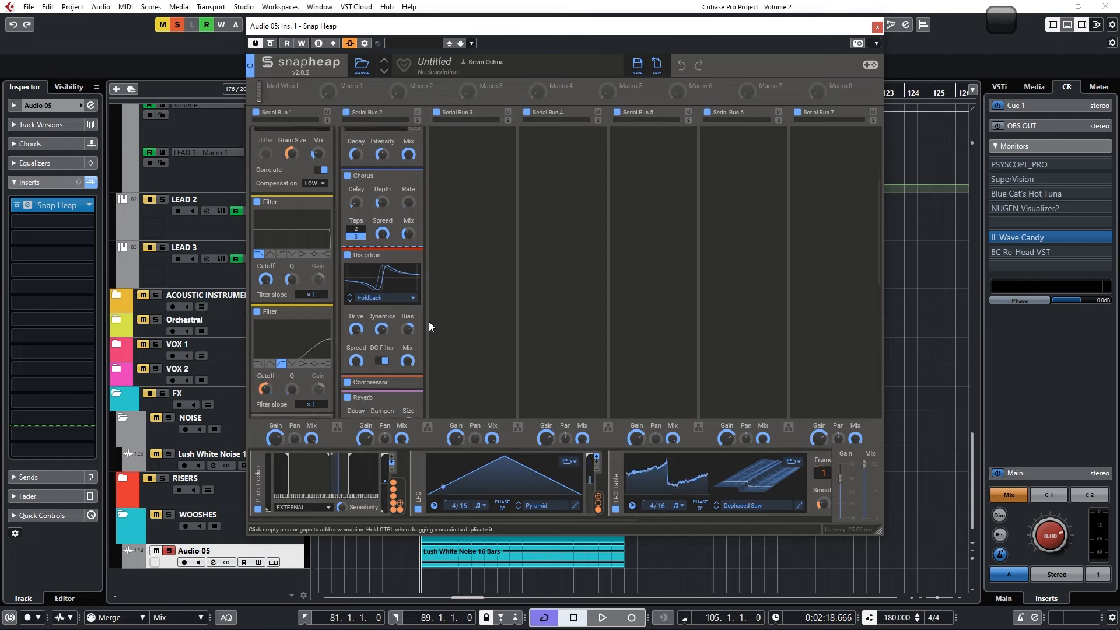
pyautogui.scroll(10, 430, 321)
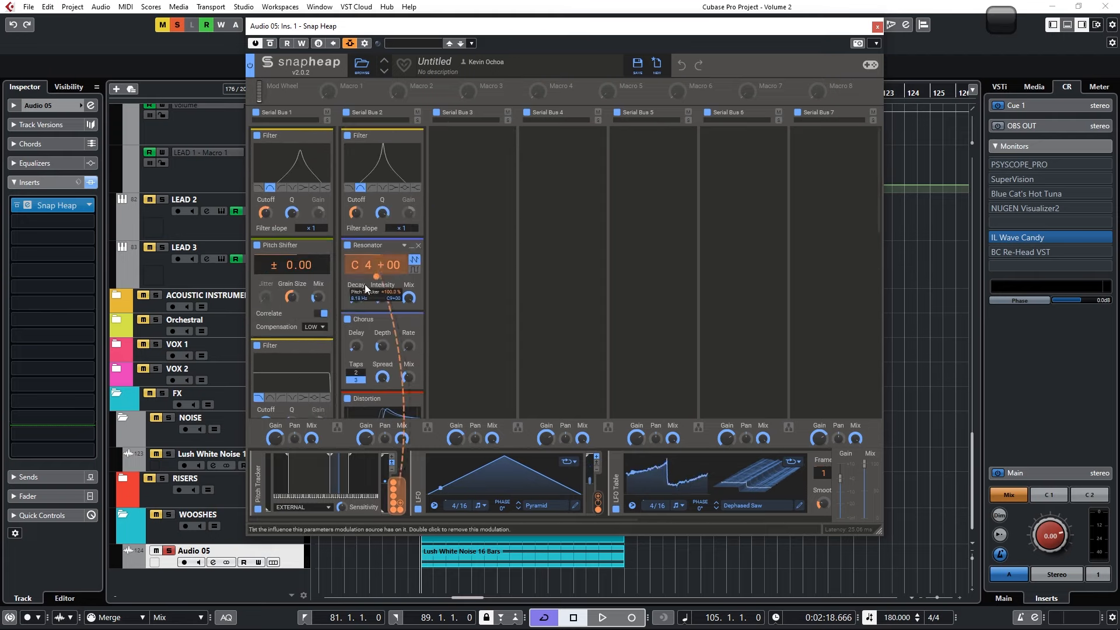
# - Inspect the remaining modules in both serial buses and the LFO's modulation target, and start playback from bar 105
pyautogui.scroll(-4, 449, 336)
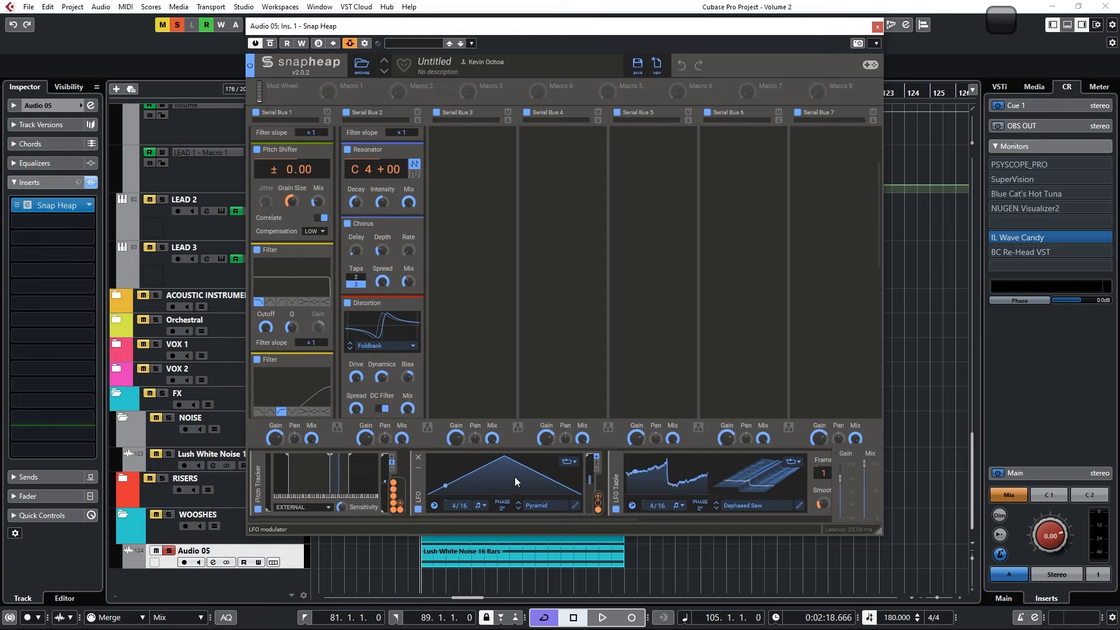
pyautogui.scroll(-6, 474, 314)
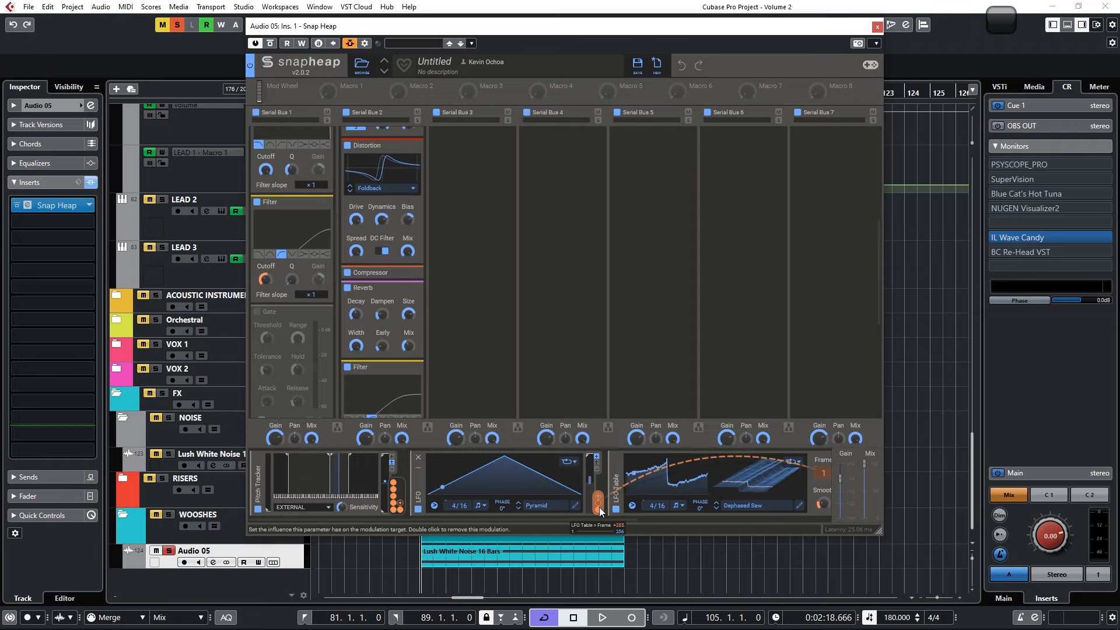
pyautogui.scroll(6, 597, 294)
pyautogui.scroll(3, 597, 294)
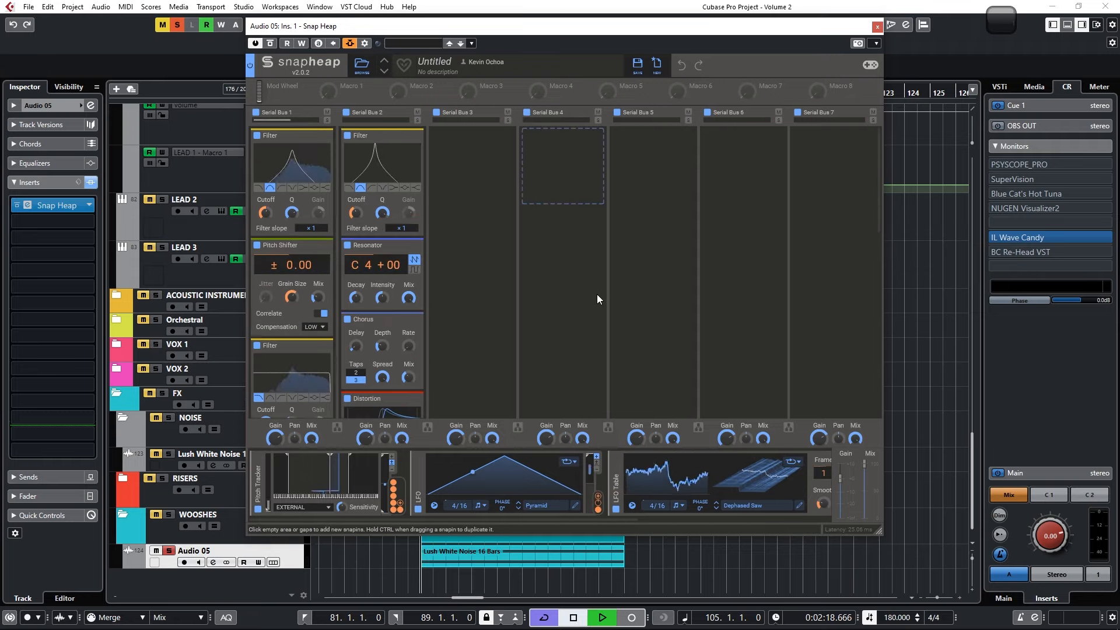
pyautogui.press('space')
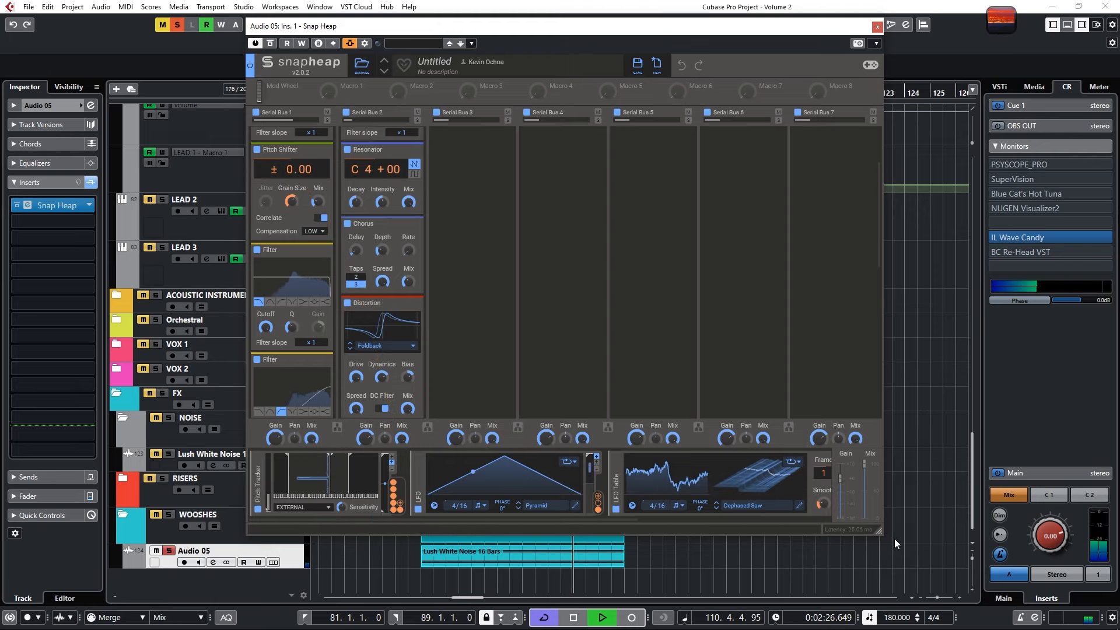
# - Extend the Snap Heap window downward to show more modules, review the start of the effect chains, and close the plug-in
pyautogui.moveTo(880, 531); pyautogui.dragTo(868, 602)
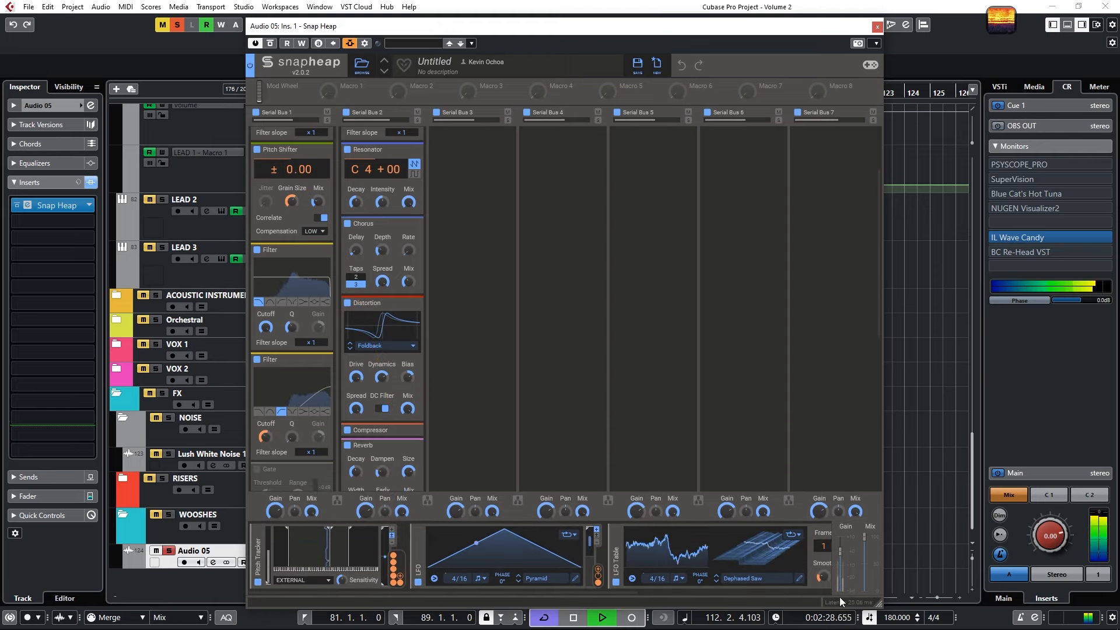
pyautogui.scroll(2, 485, 396)
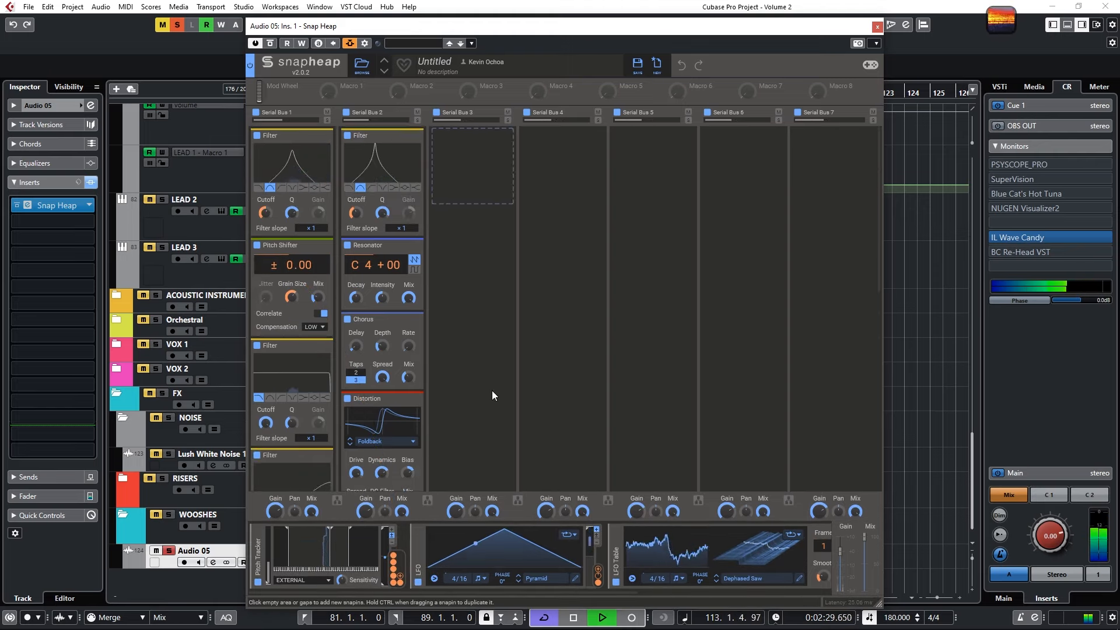
pyautogui.click(876, 28)
# - Return to bar 105, play the soloed tracks, and stop playback
pyautogui.scroll(15, 708, 333)
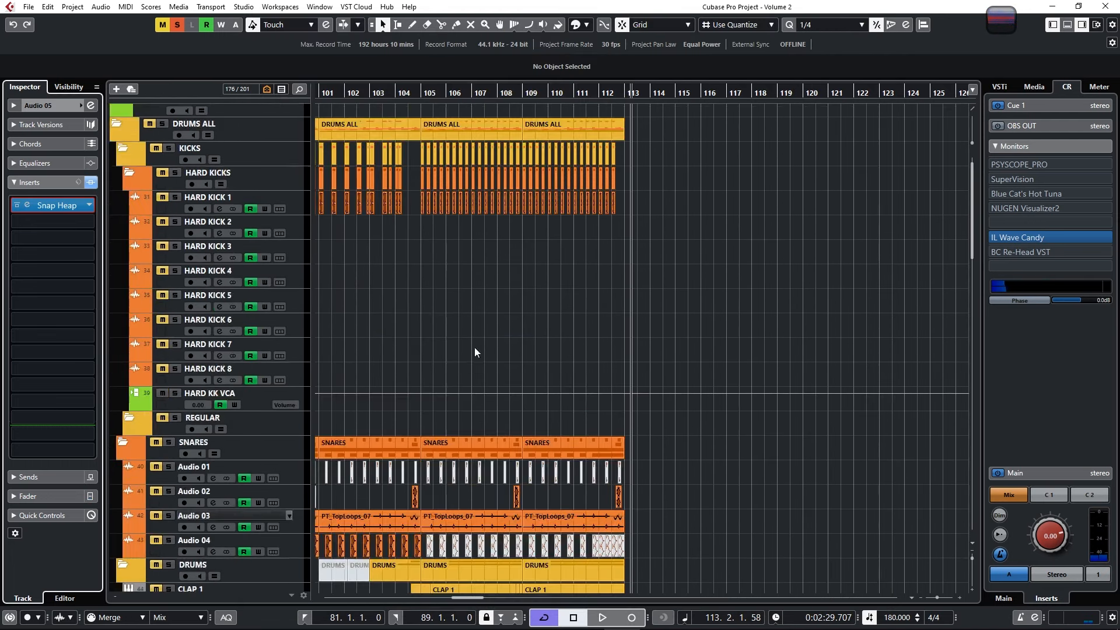
pyautogui.scroll(-10, 475, 350)
pyautogui.scroll(-3, 480, 363)
pyautogui.scroll(4, 482, 360)
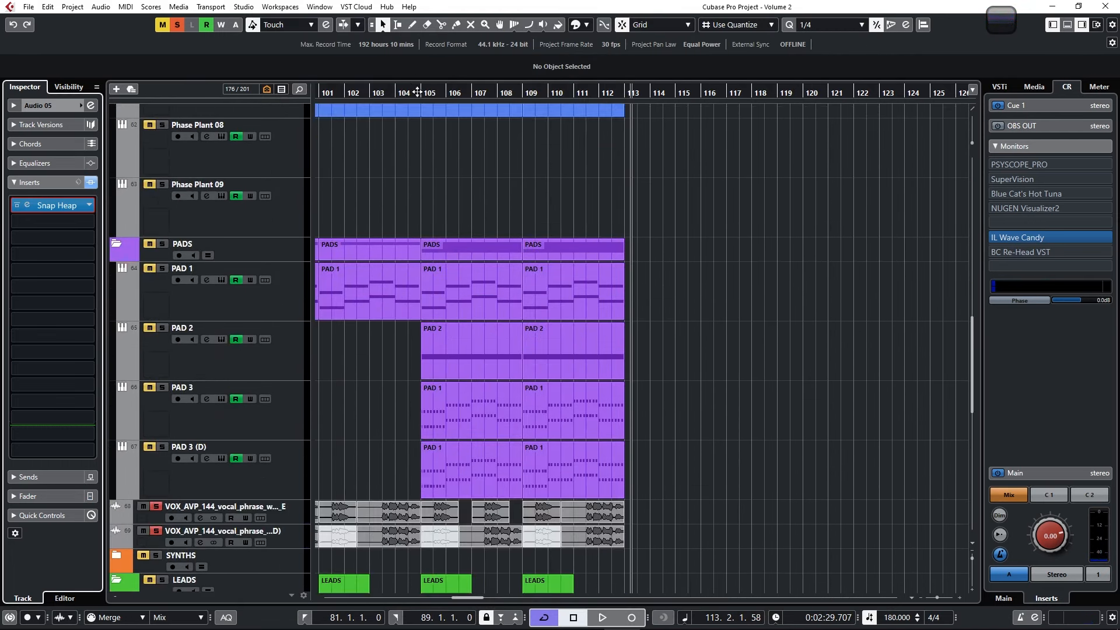
pyautogui.click(421, 91)
pyautogui.scroll(-5, 413, 509)
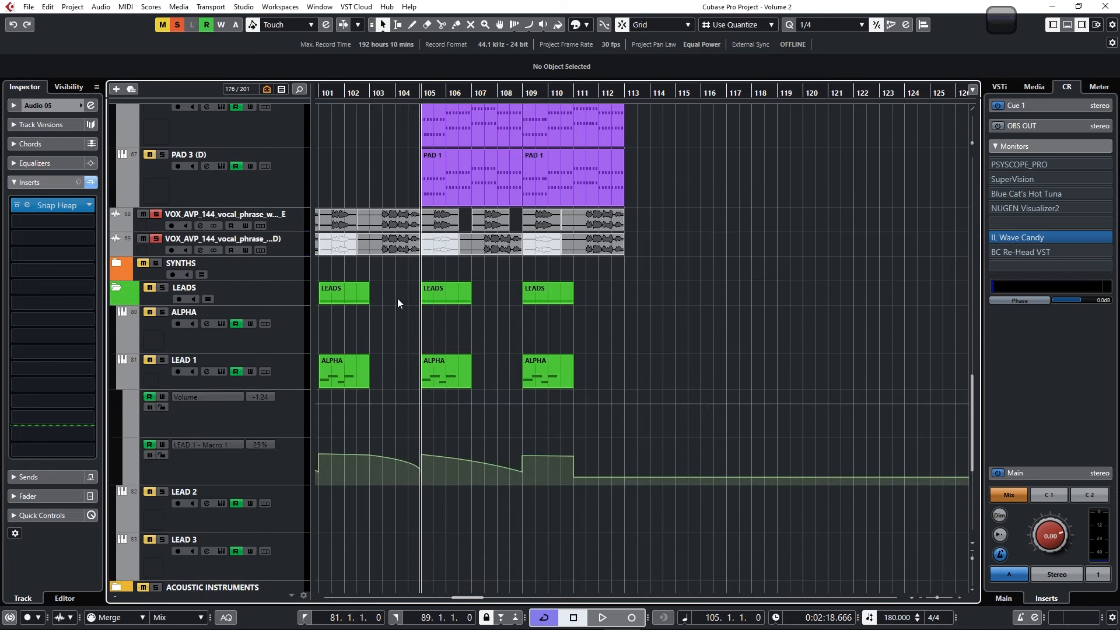
pyautogui.press('space')
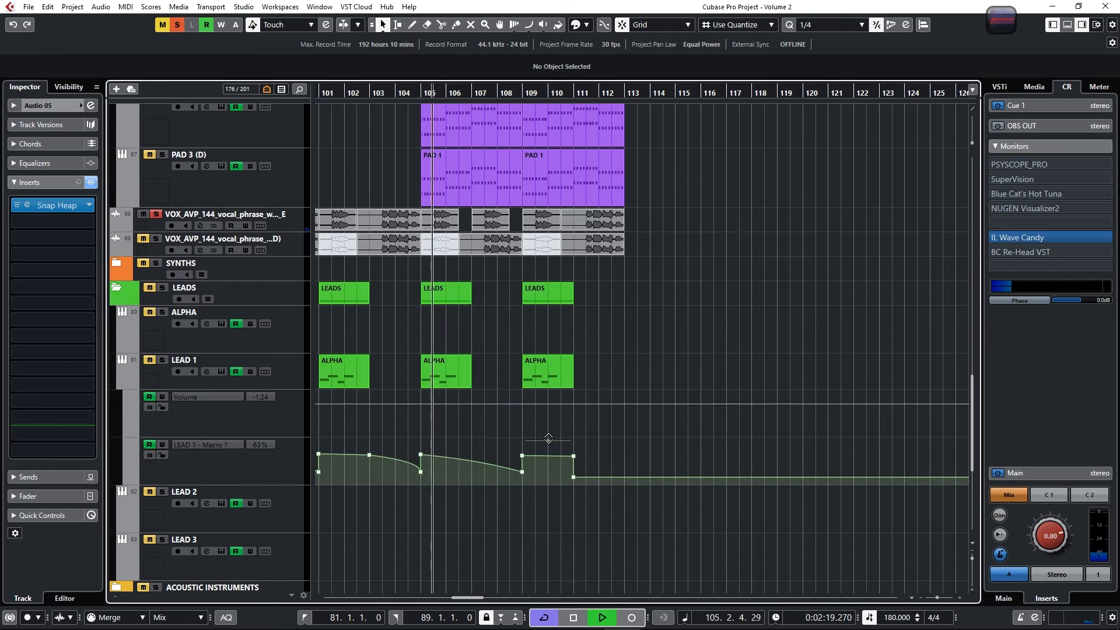
pyautogui.scroll(-5, 555, 452)
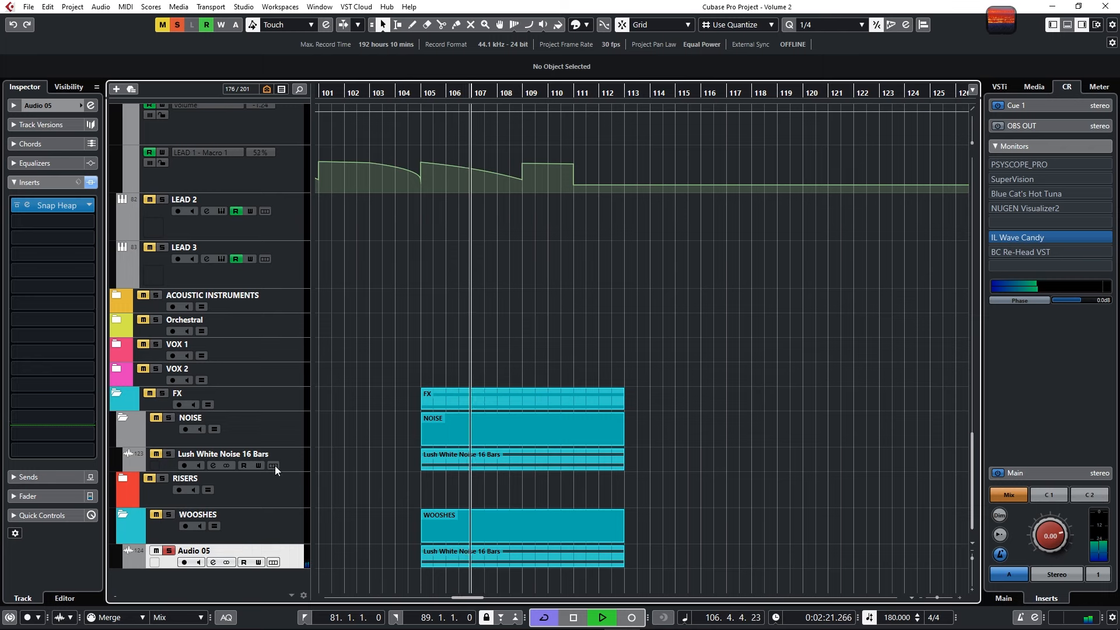
pyautogui.scroll(5, 419, 367)
pyautogui.press('space')
# - Show the first VOX_AVP_144 vocal track's channel settings and routing, and return the playhead to bar 105
pyautogui.click(291, 229)
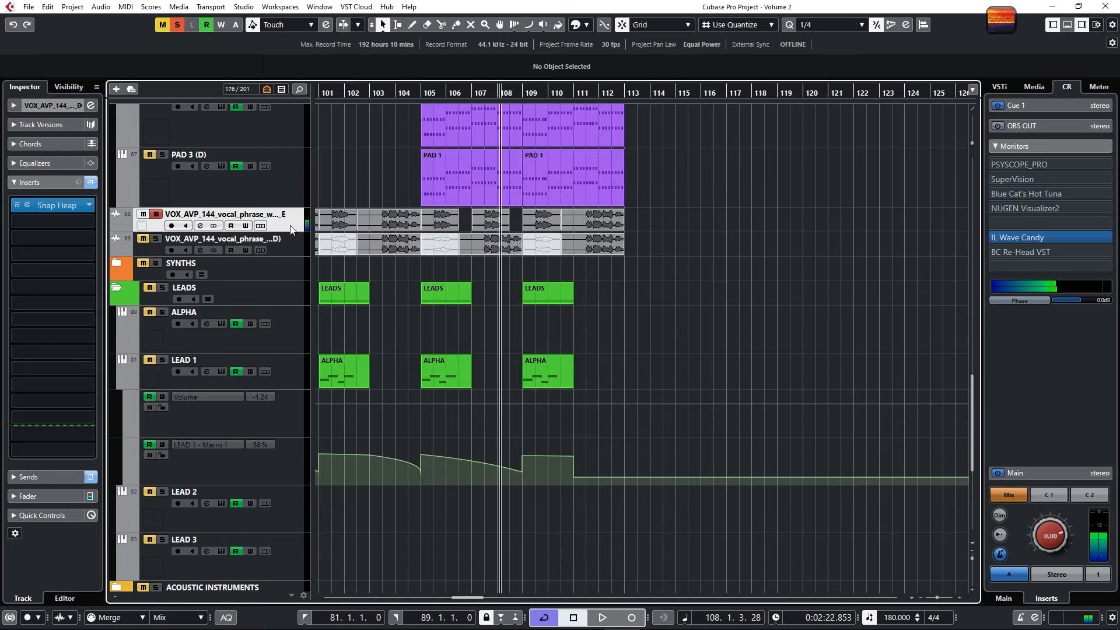
pyautogui.click(50, 107)
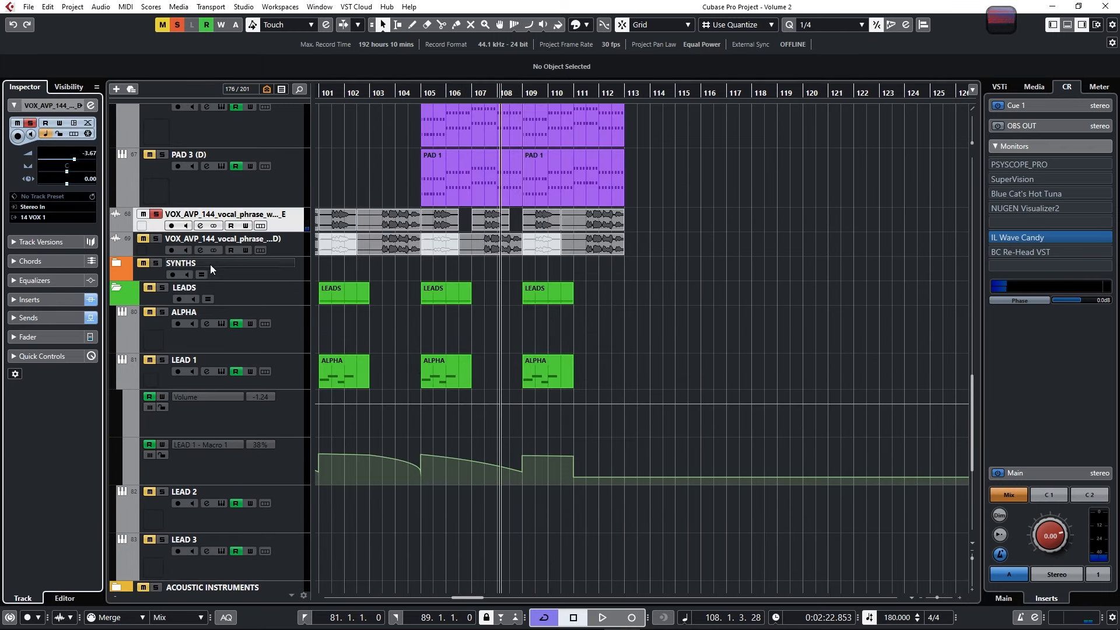
pyautogui.scroll(-5, 430, 278)
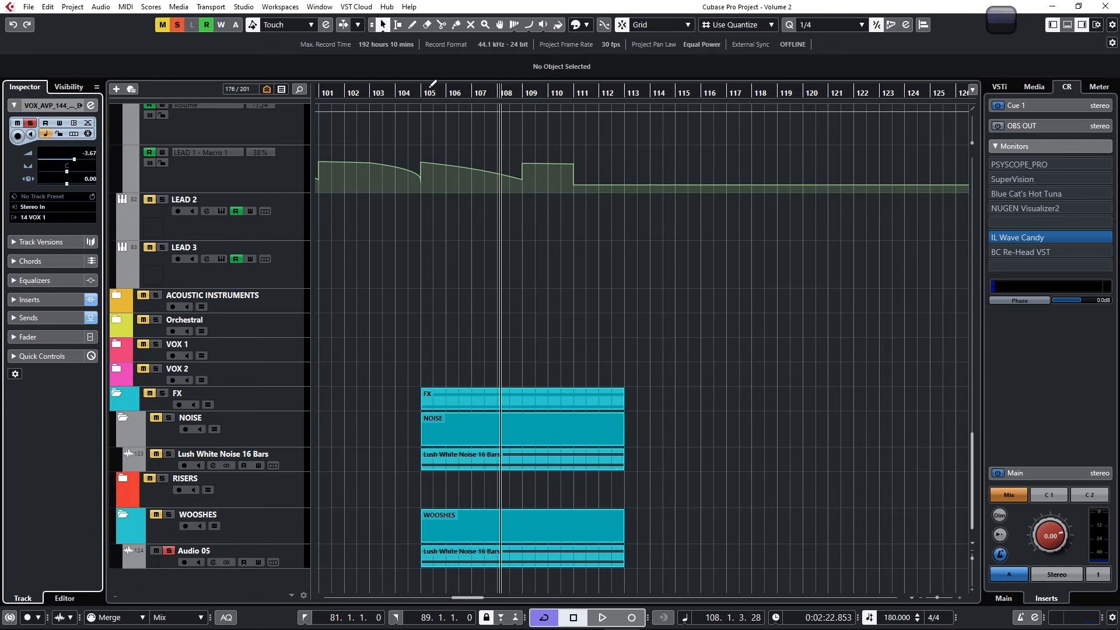
pyautogui.click(419, 94)
# - Expand the Group Tracks folder, find the 14 VOX 1 channel, and set its volume to -∞
pyautogui.scroll(10, 357, 468)
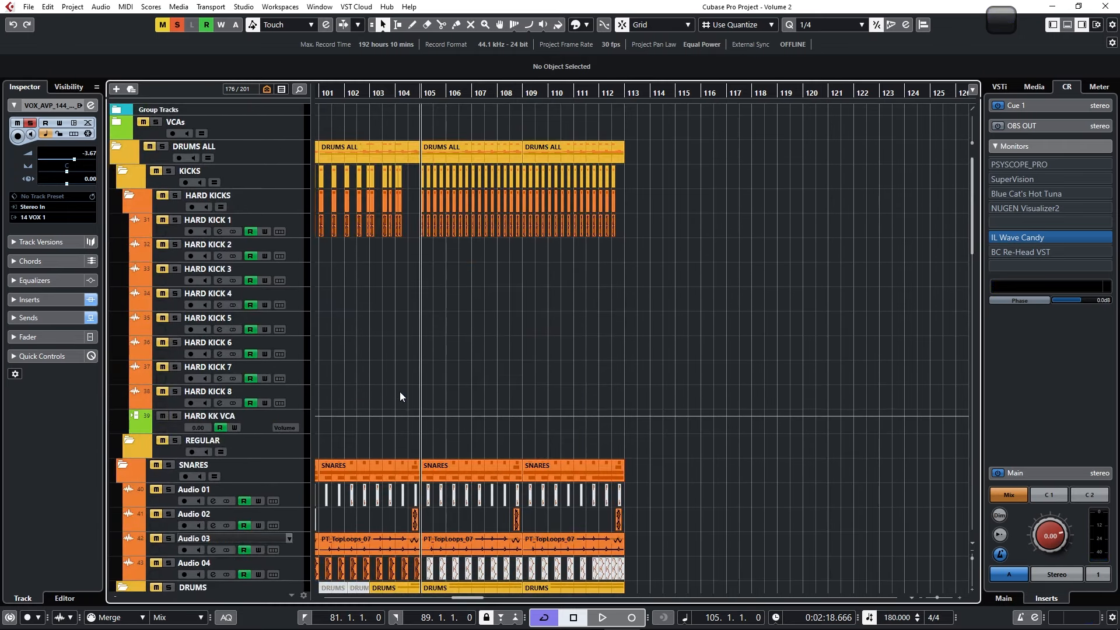
pyautogui.click(118, 121)
pyautogui.click(118, 111)
pyautogui.scroll(-15, 295, 319)
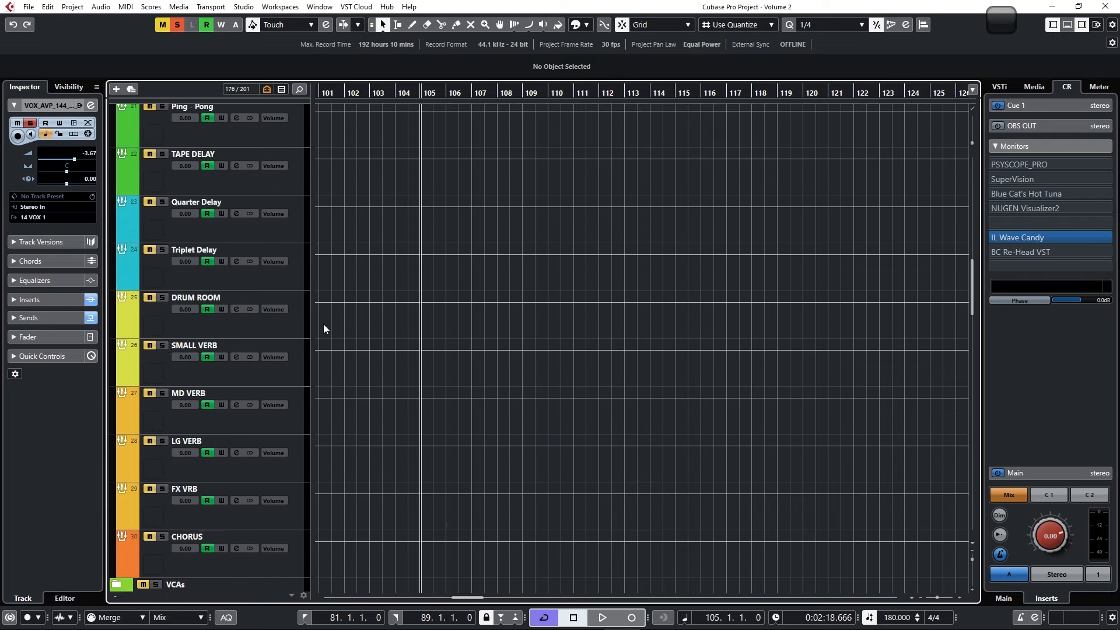
pyautogui.scroll(10, 271, 268)
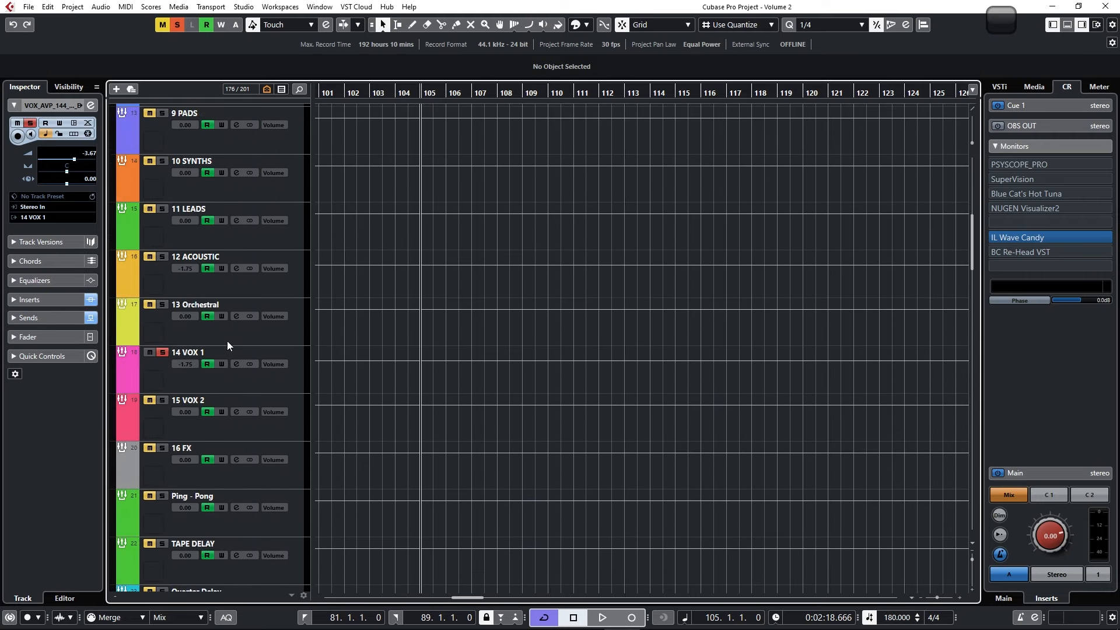
pyautogui.click(155, 352)
# - Play from bar 105, open Snap Heap on the Audio 05 track, and reposition its window higher
pyautogui.scroll(-20, 479, 355)
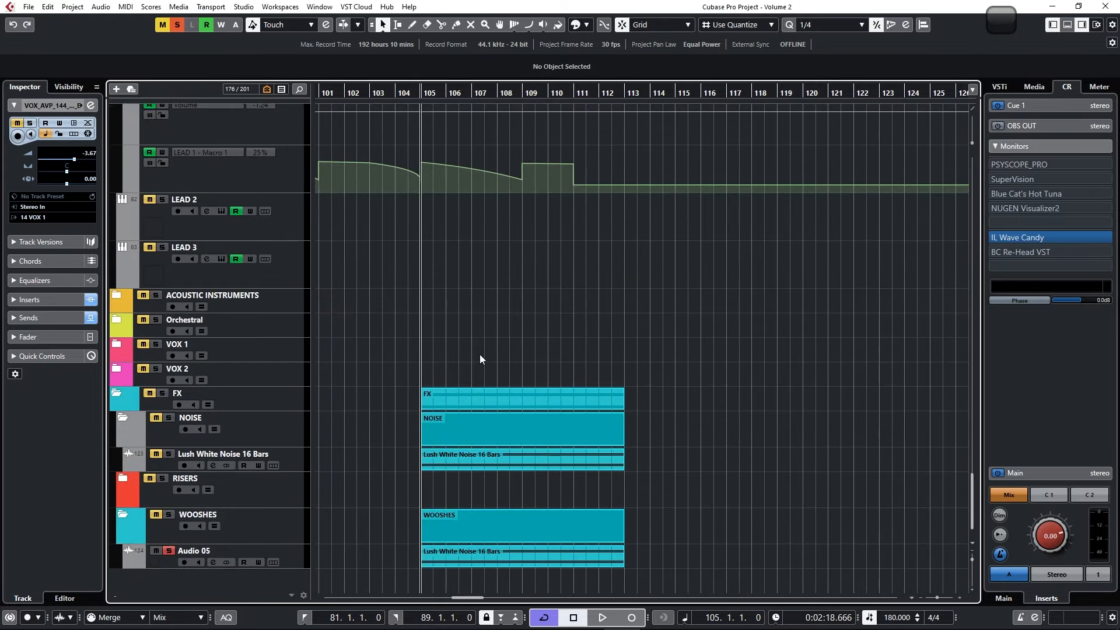
pyautogui.press('space')
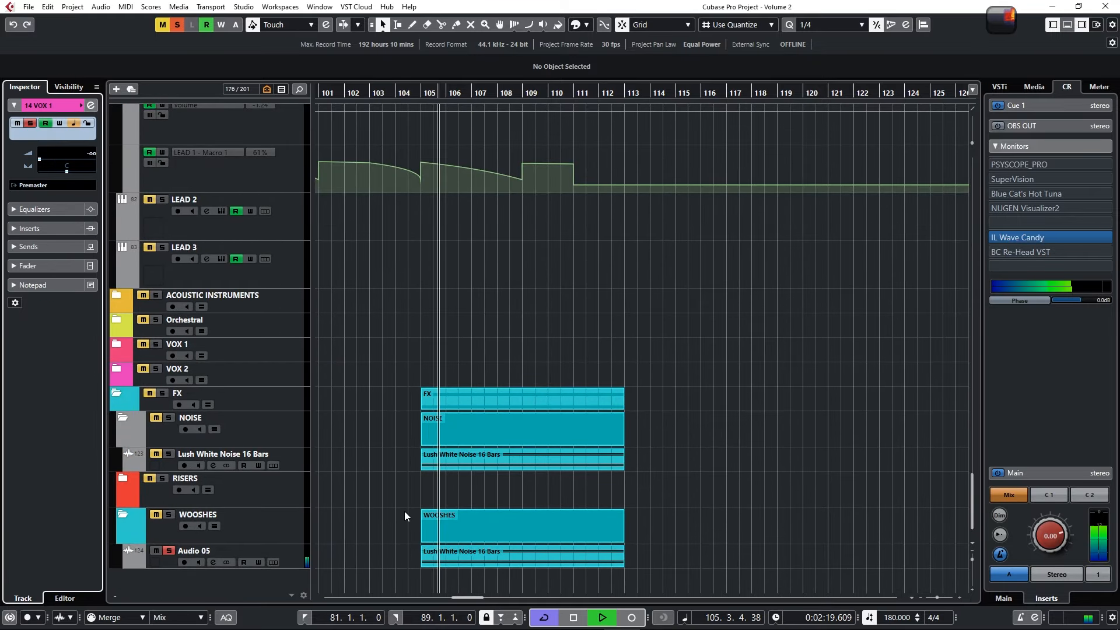
pyautogui.click(282, 558)
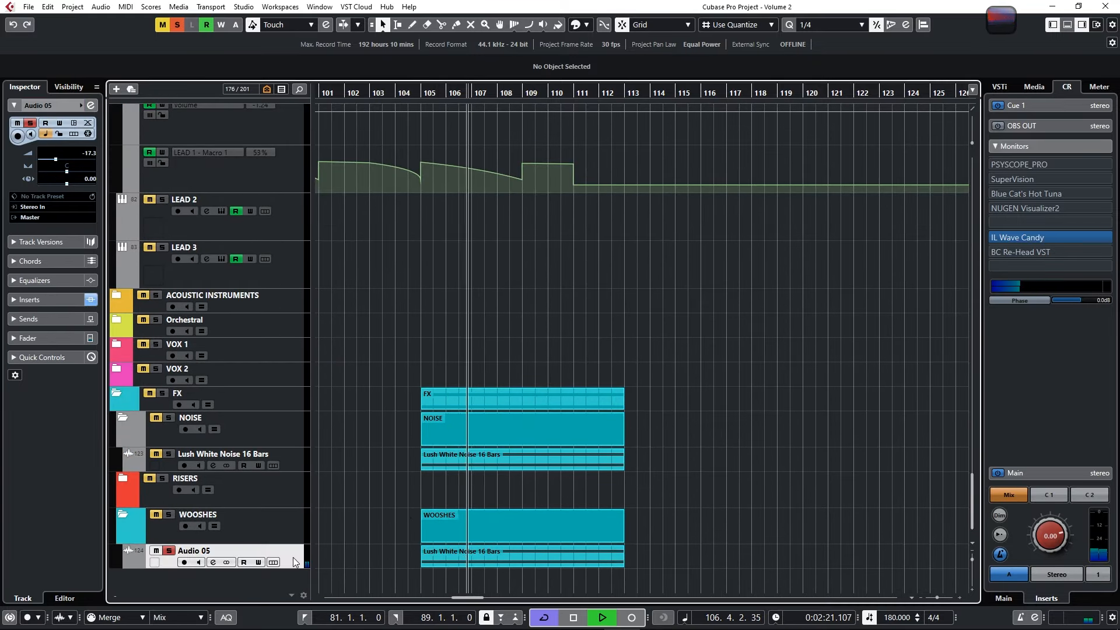
pyautogui.click(50, 301)
pyautogui.click(48, 202)
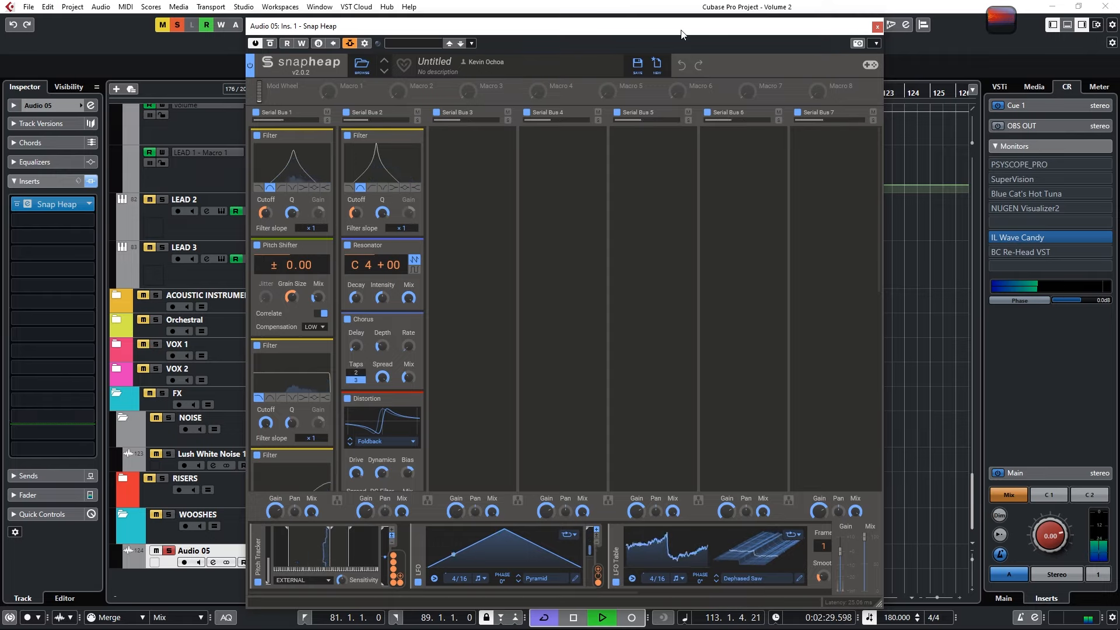
pyautogui.moveTo(681, 34); pyautogui.dragTo(631, 8)
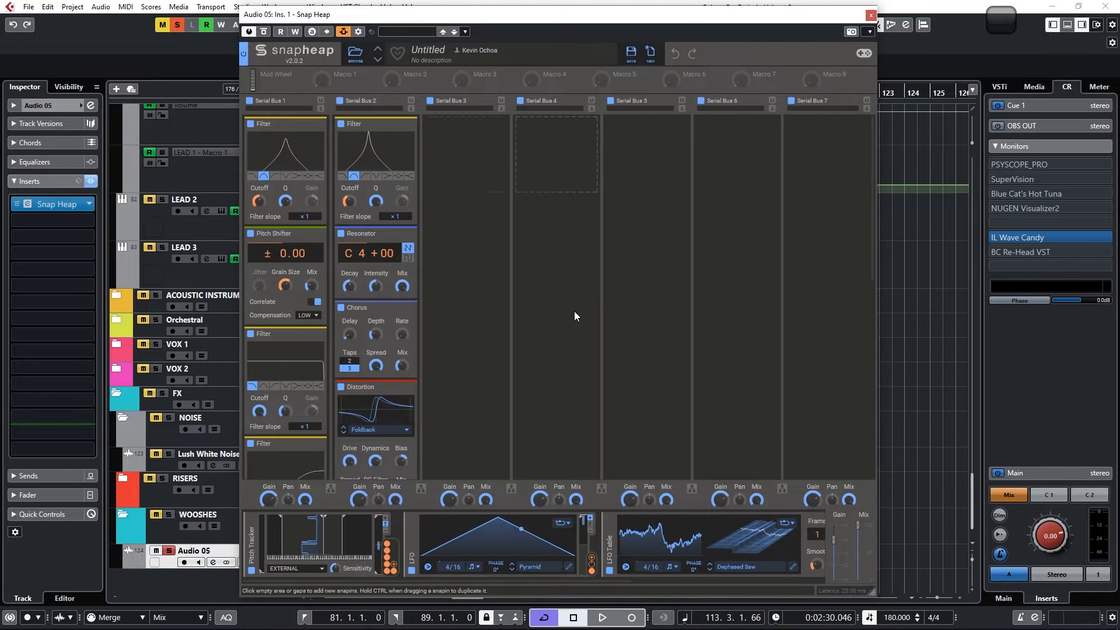
# - Disable the Pitch Shifter and the second and third Filters on Serial Bus 1, and the Resonator, Chorus and Distortion on Serial Bus 2
pyautogui.scroll(-2, 487, 379)
pyautogui.scroll(2, 488, 379)
pyautogui.scroll(2, 415, 213)
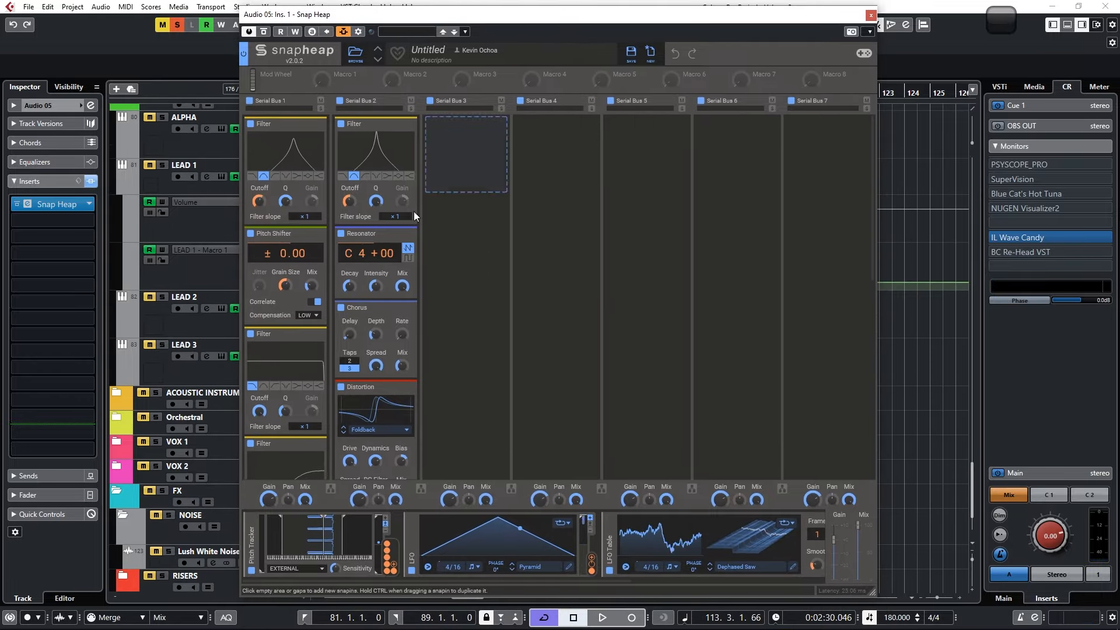
pyautogui.click(250, 234)
pyautogui.click(342, 234)
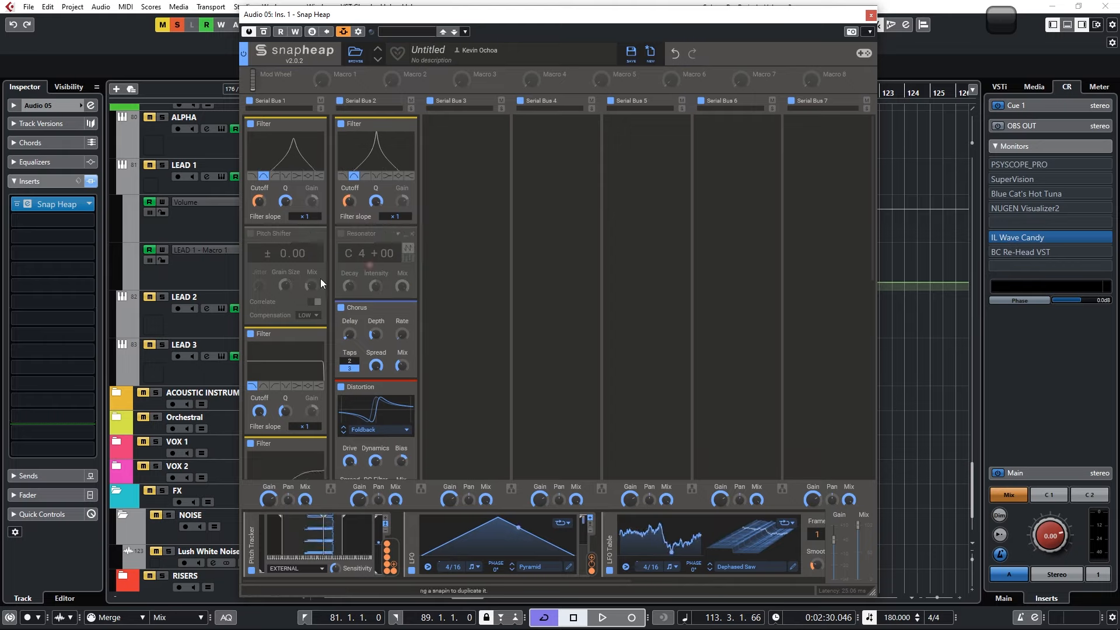
pyautogui.click(251, 334)
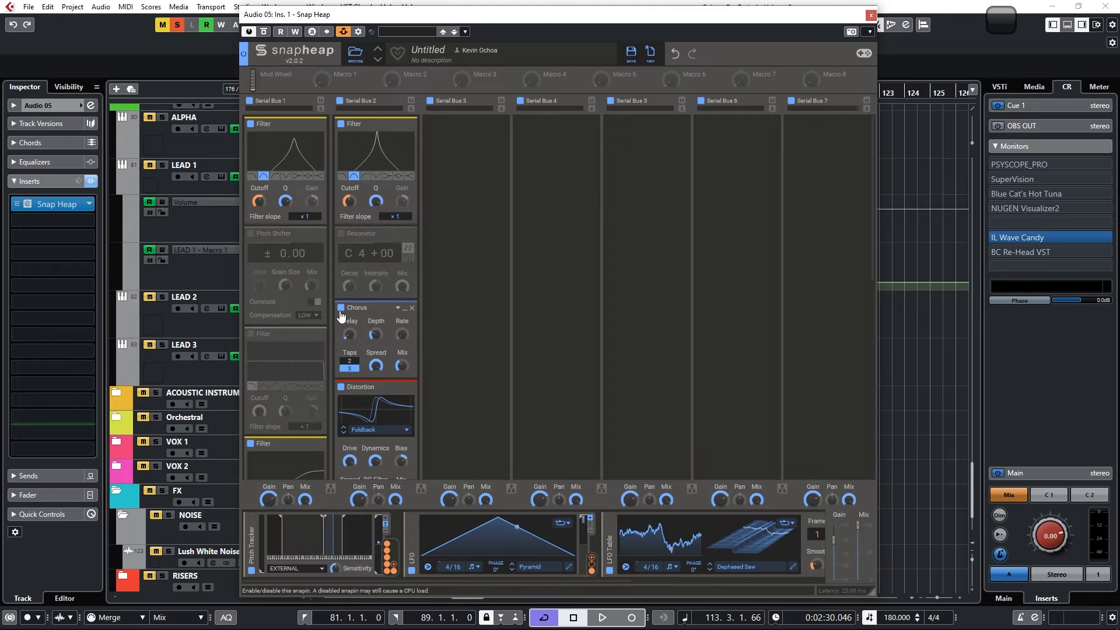
pyautogui.click(342, 308)
pyautogui.click(342, 387)
pyautogui.click(251, 443)
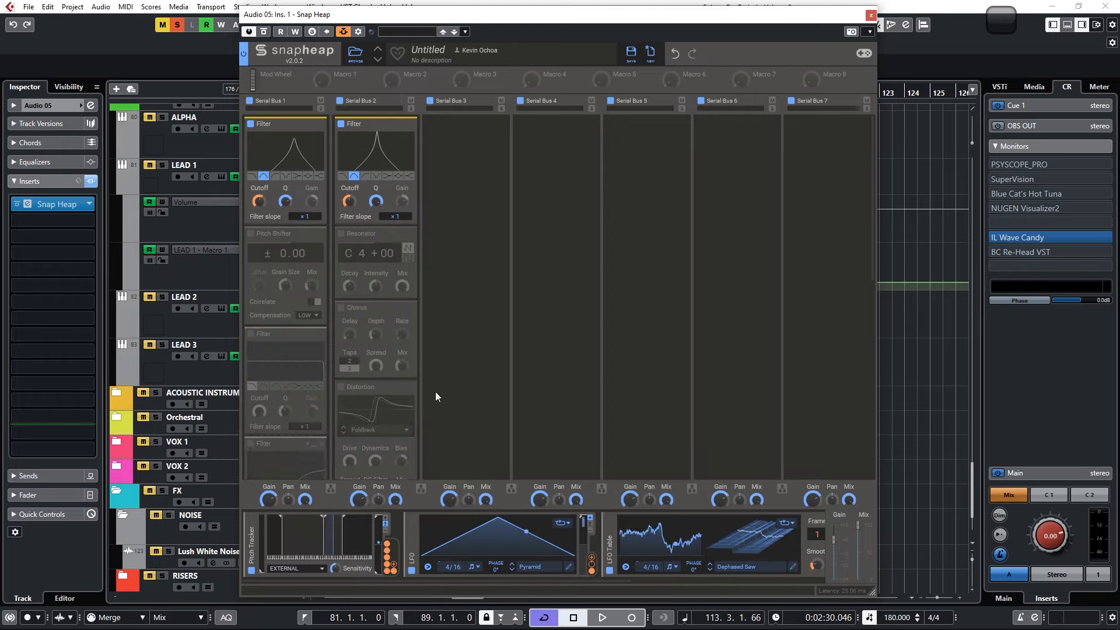
# - Disable the Compressor and Reverb on Serial Bus 2, and the Gain and lower Resonator on Serial Bus 1
pyautogui.scroll(-3, 435, 391)
pyautogui.click(343, 426)
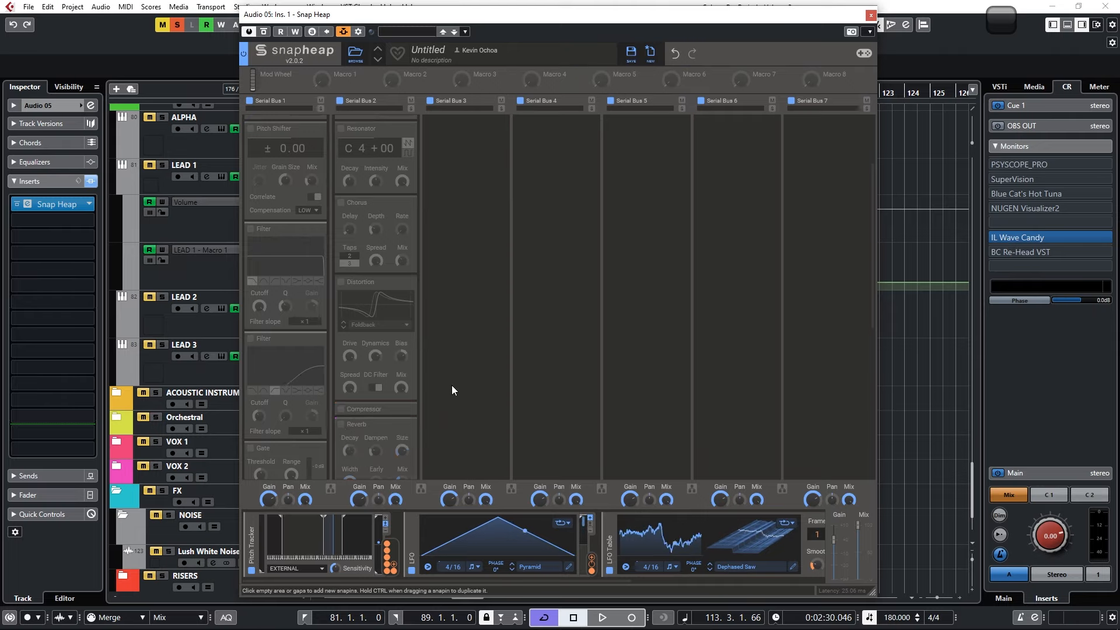
pyautogui.scroll(-9, 453, 387)
pyautogui.click(251, 268)
pyautogui.click(250, 318)
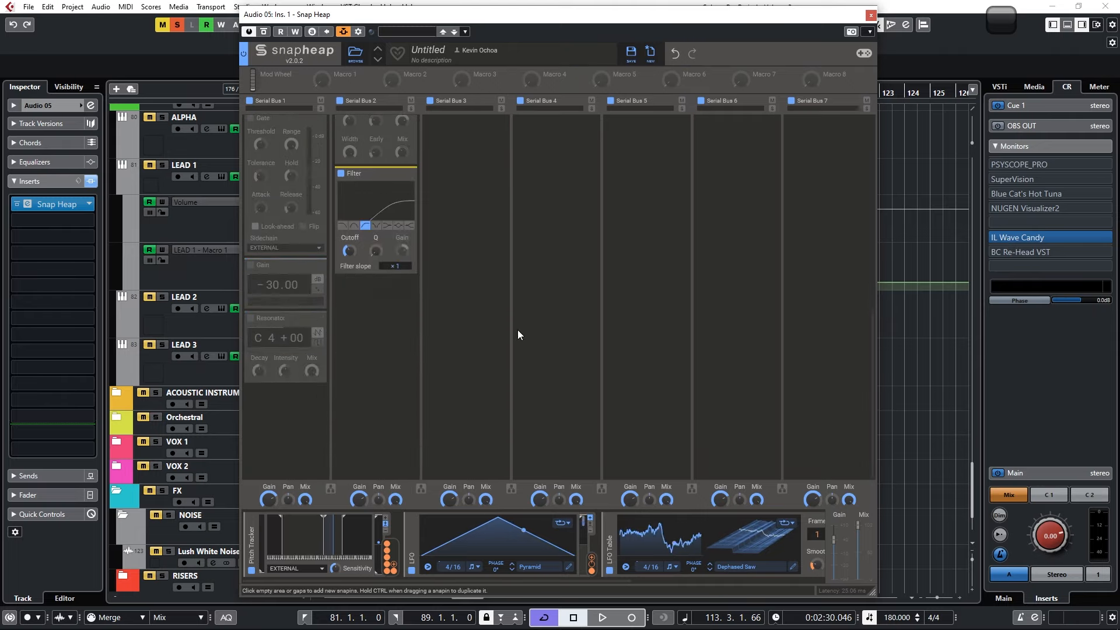
pyautogui.scroll(12, 496, 309)
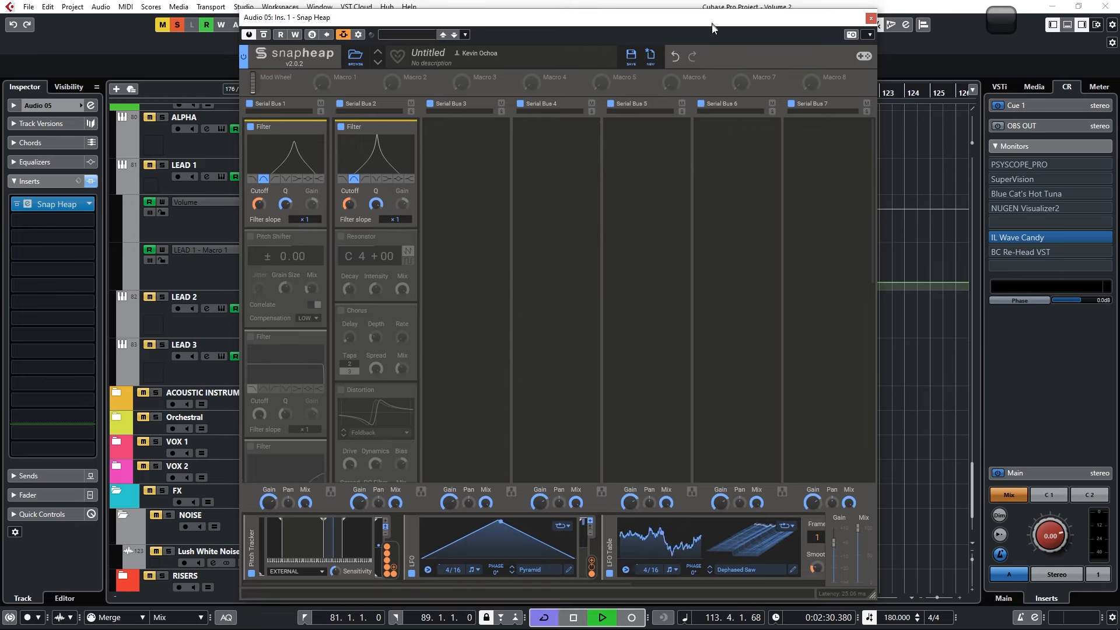
# - Move Snap Heap below the ruler, play from bar 105, and set the cycle range from bar 105 to bar 111
pyautogui.moveTo(446, 14); pyautogui.dragTo(428, 266)
pyautogui.click(429, 96)
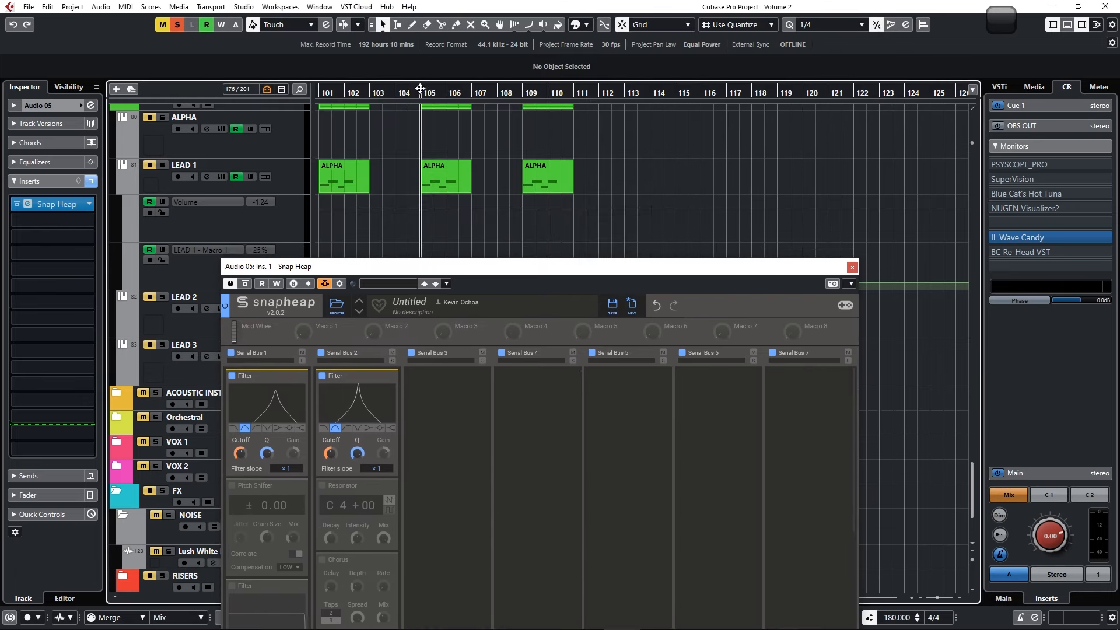
pyautogui.moveTo(426, 89); pyautogui.dragTo(480, 91)
pyautogui.press('space')
pyautogui.scroll(-3, 522, 173)
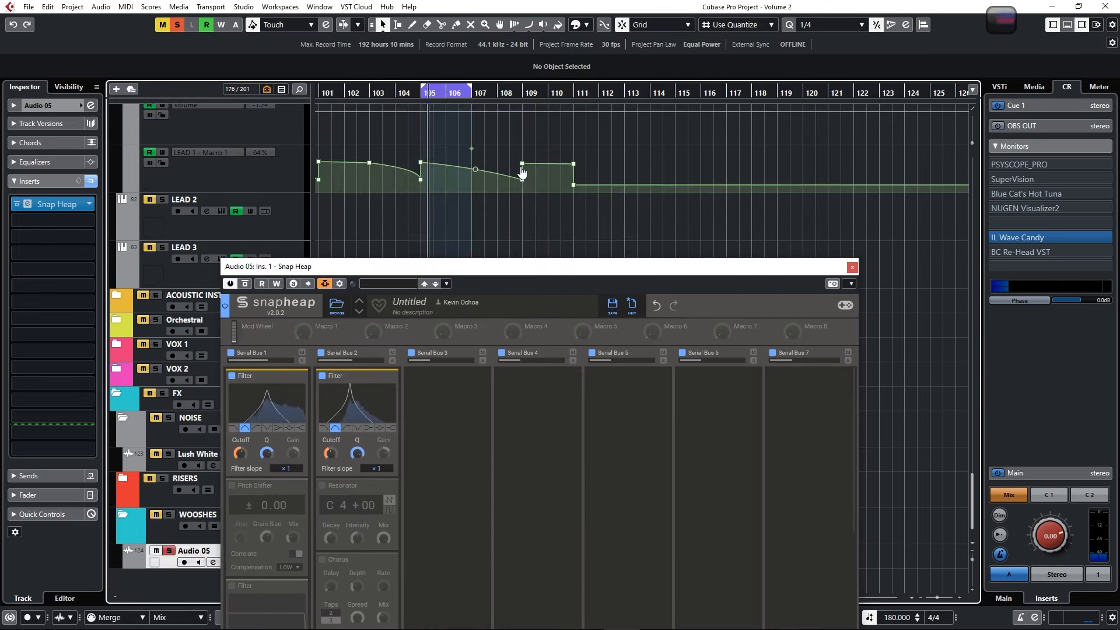
pyautogui.moveTo(472, 88); pyautogui.dragTo(574, 91)
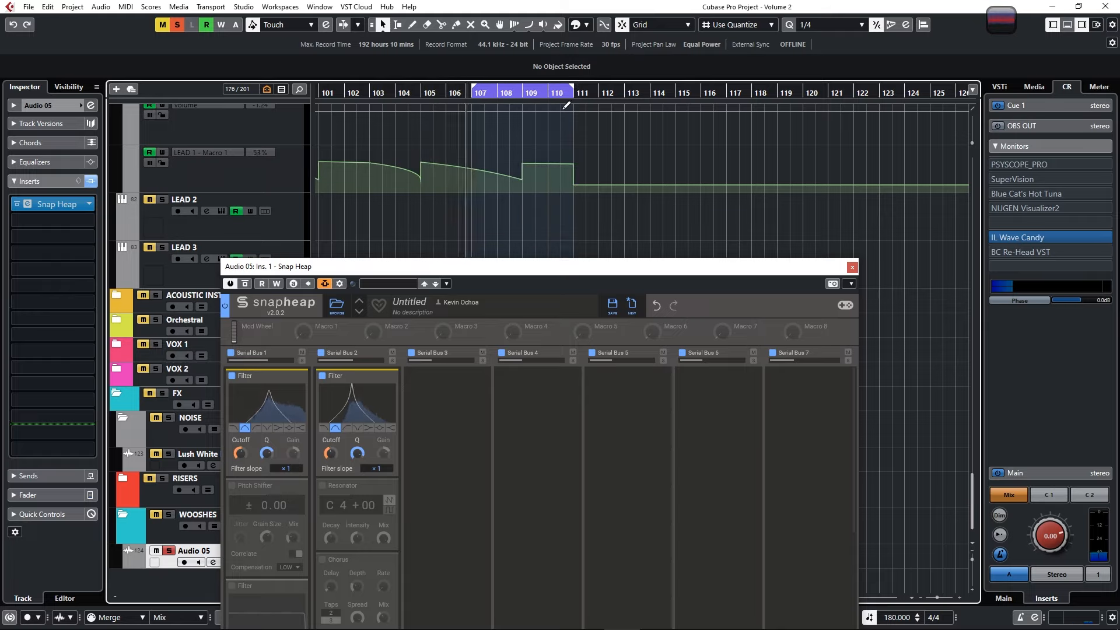
pyautogui.moveTo(474, 89); pyautogui.dragTo(420, 99)
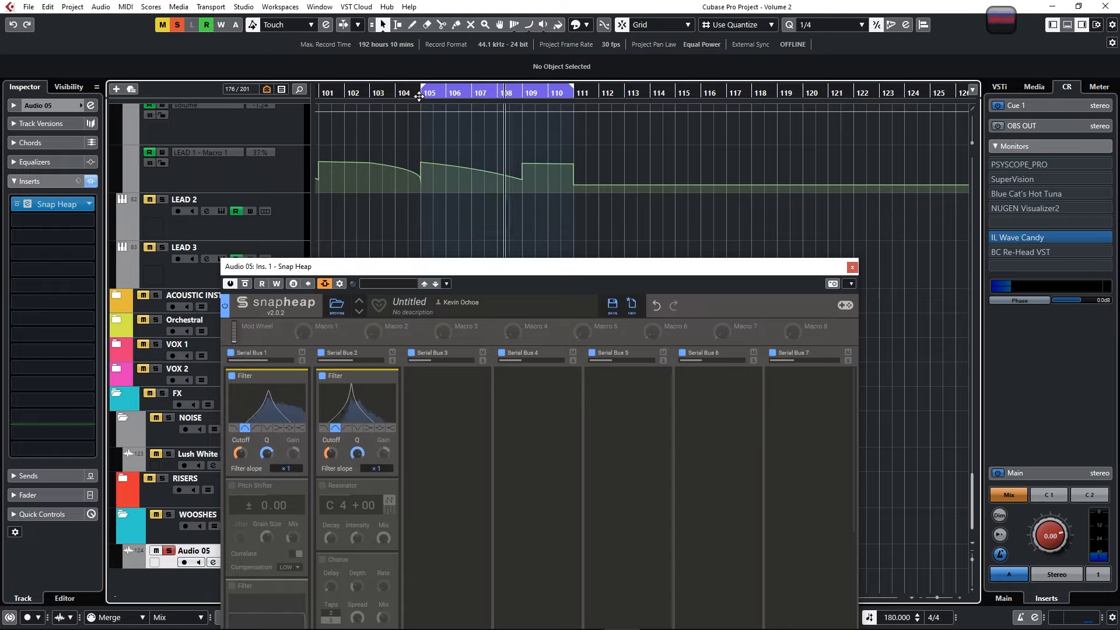
# - Audition the filtered noise, stop playback, and move the Snap Heap window back up to show its modulators
pyautogui.press('space')
pyautogui.press('space')
pyautogui.moveTo(410, 269); pyautogui.dragTo(445, 103)
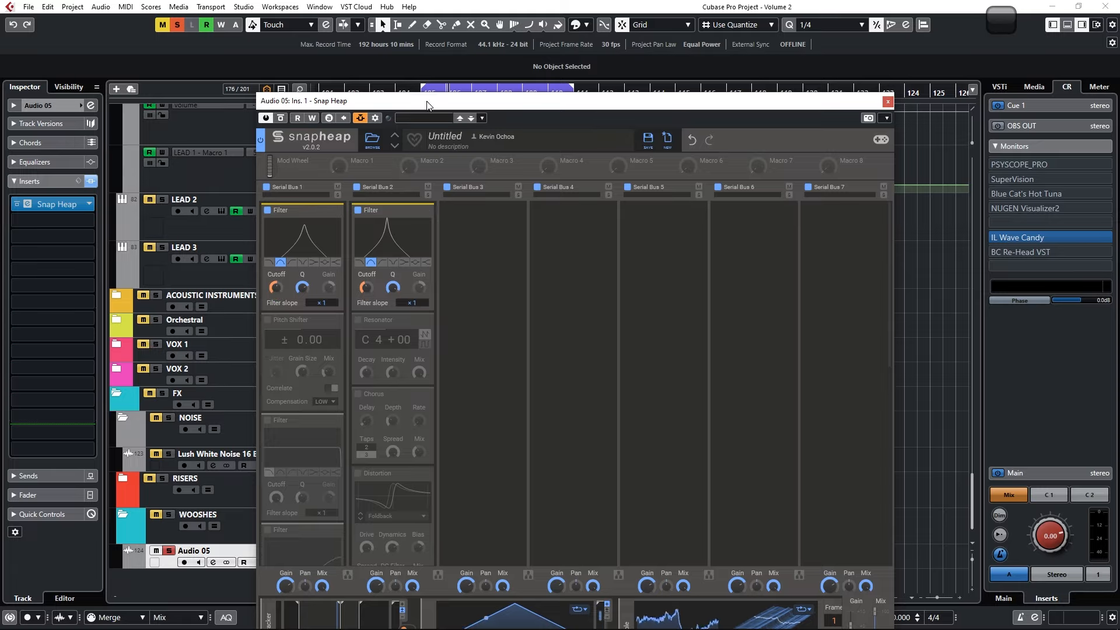
pyautogui.moveTo(415, 101); pyautogui.dragTo(407, 43)
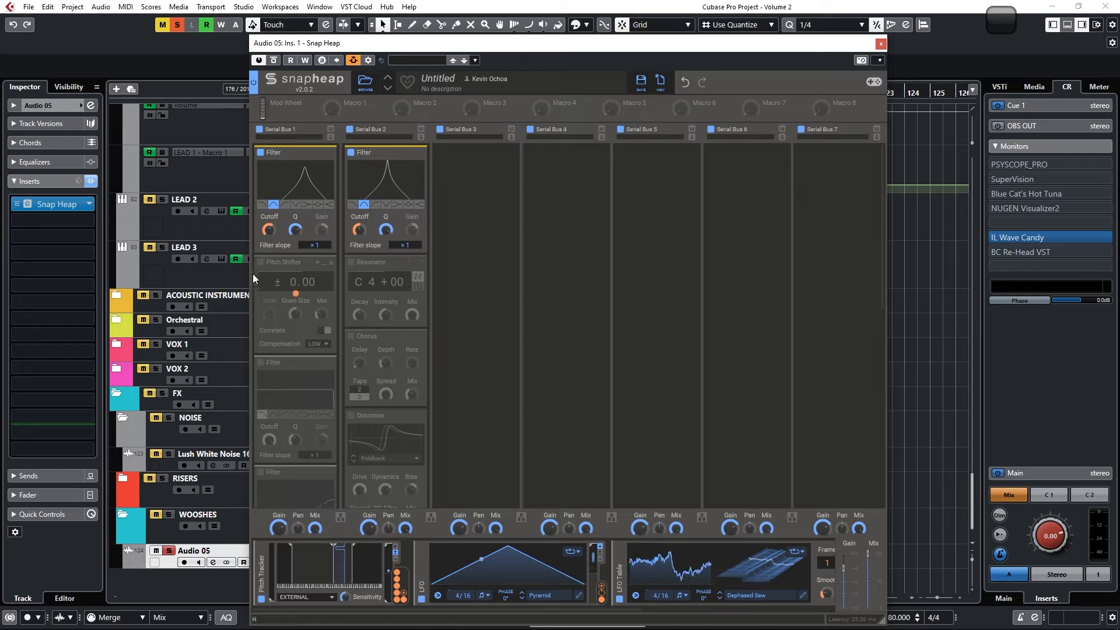
# - Enable the Pitch Shifter and second Filter on Serial Bus 1, and the Resonator and Chorus on Serial Bus 2
pyautogui.click(263, 262)
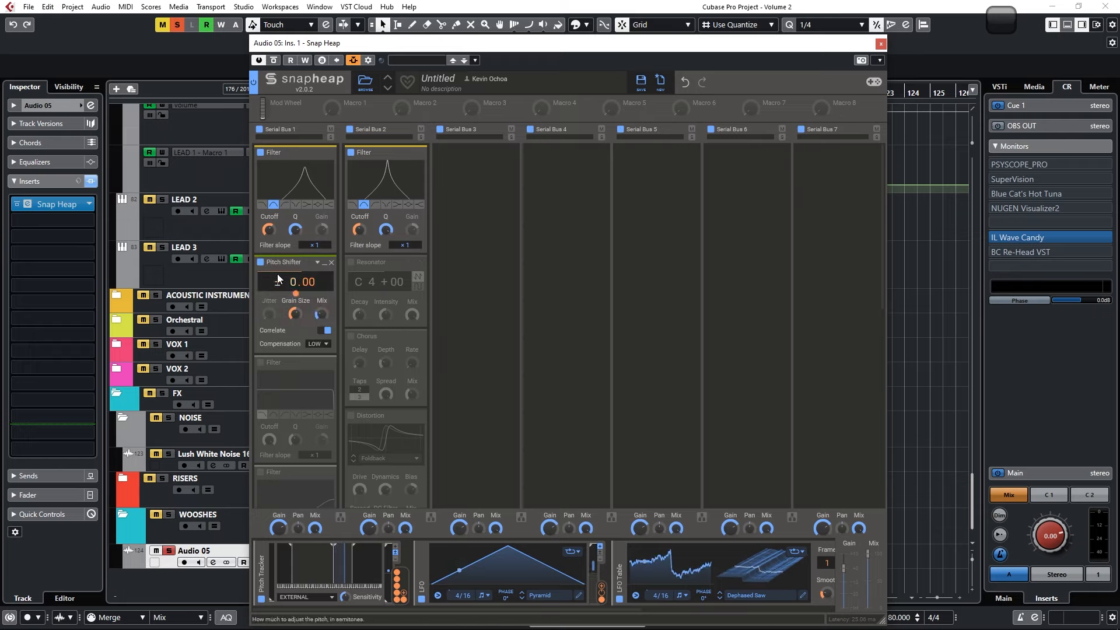
pyautogui.click(352, 262)
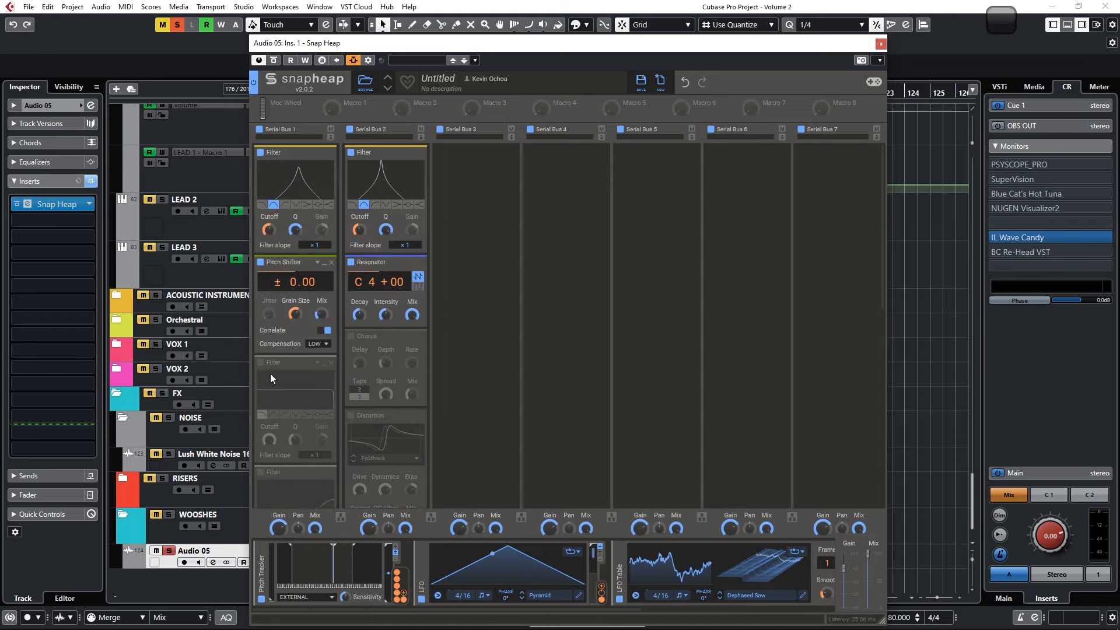
pyautogui.click(262, 364)
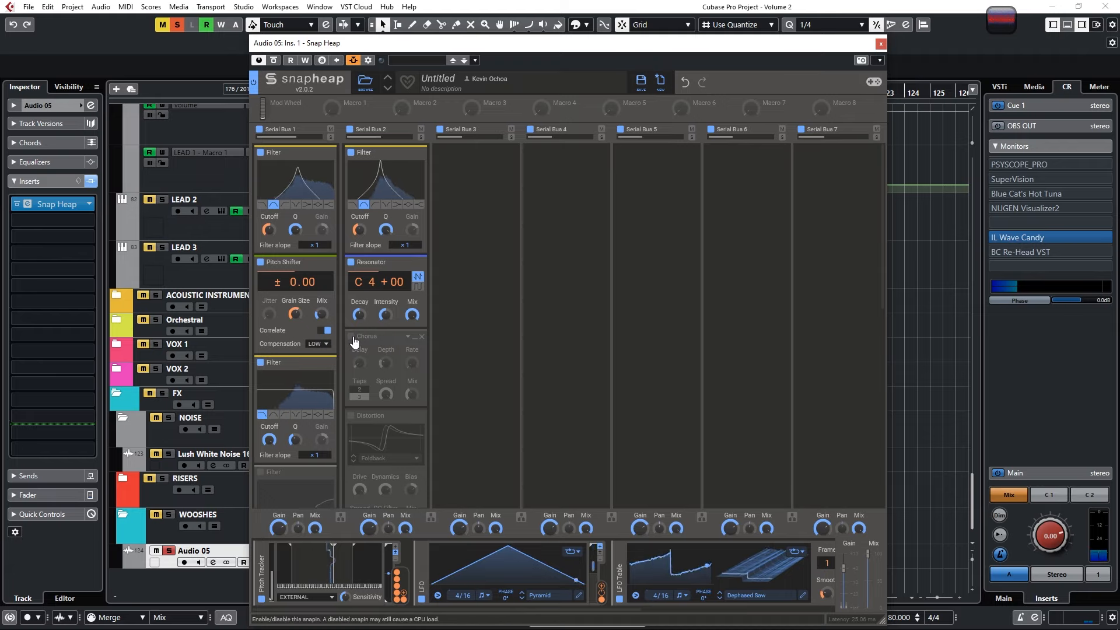
pyautogui.click(351, 337)
# - Enable the third Filter on Serial Bus 1 and the Distortion on Serial Bus 2
pyautogui.scroll(-2, 464, 356)
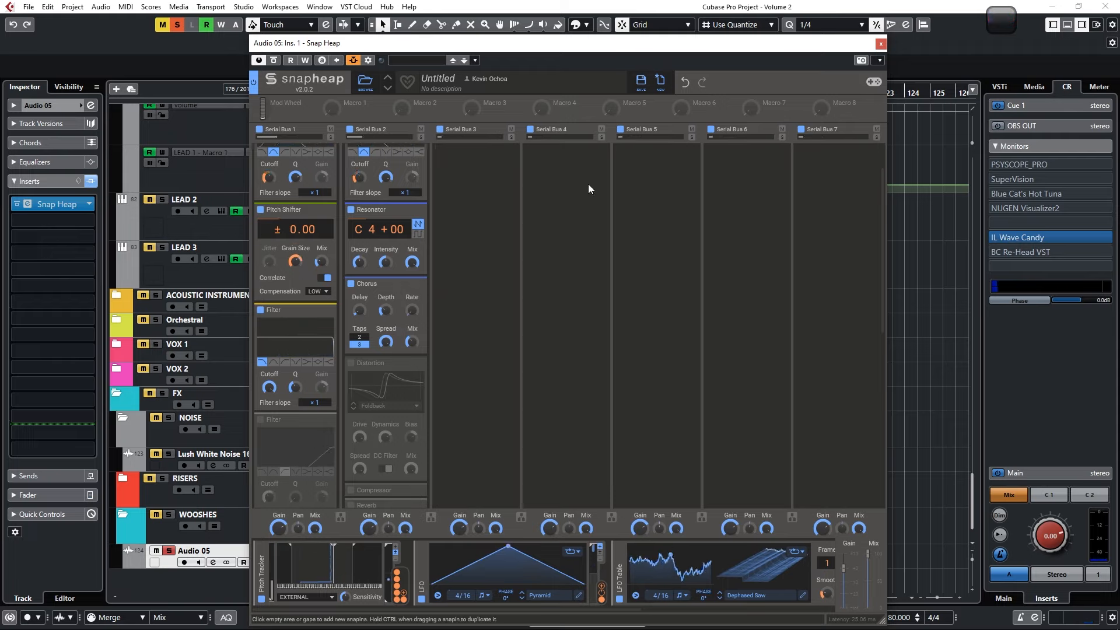
pyautogui.scroll(-2, 525, 346)
pyautogui.click(261, 367)
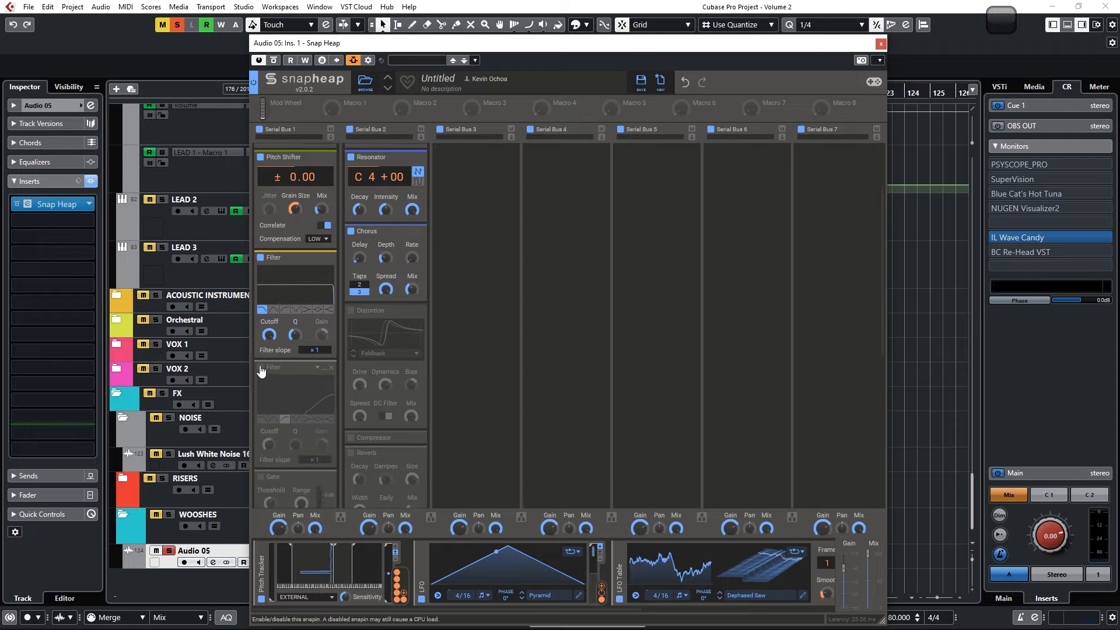
pyautogui.scroll(-3, 518, 369)
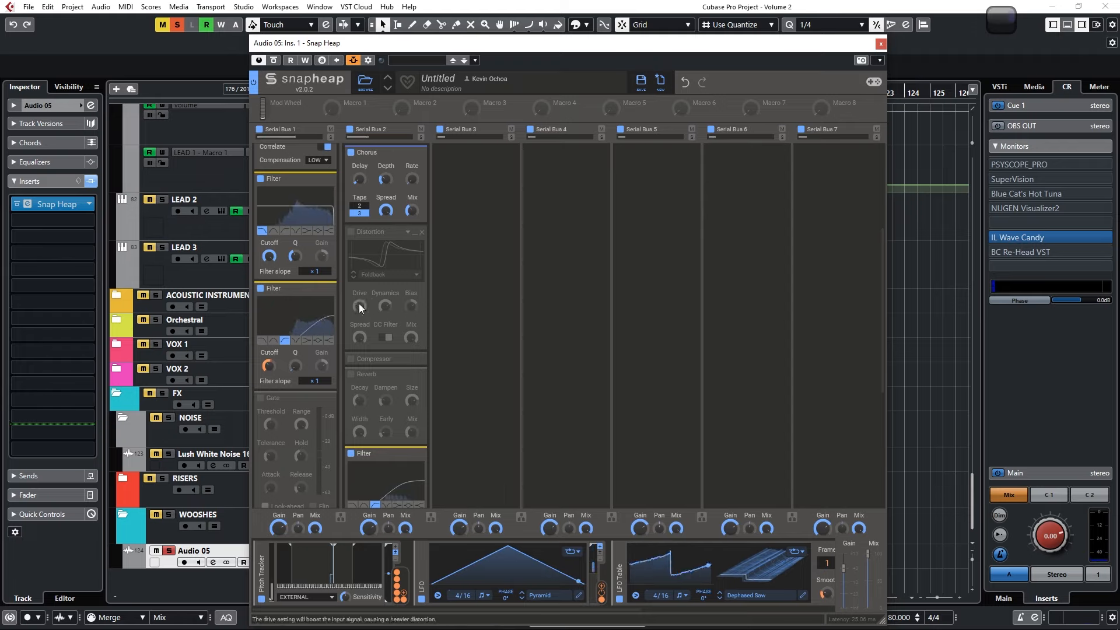
pyautogui.click(351, 231)
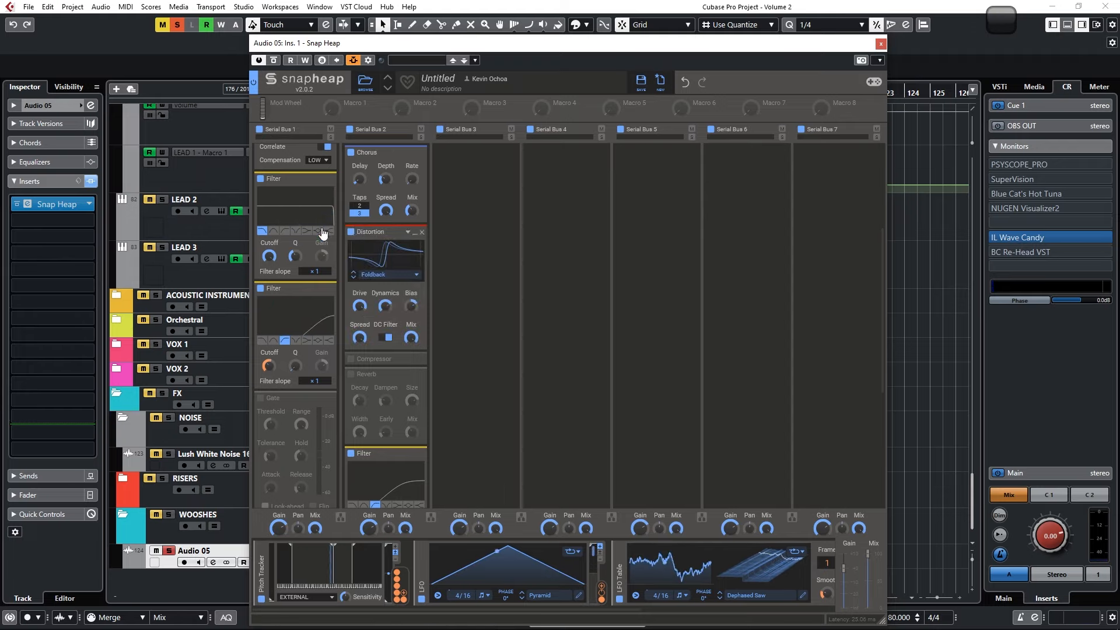
pyautogui.scroll(4, 461, 269)
pyautogui.scroll(-4, 455, 279)
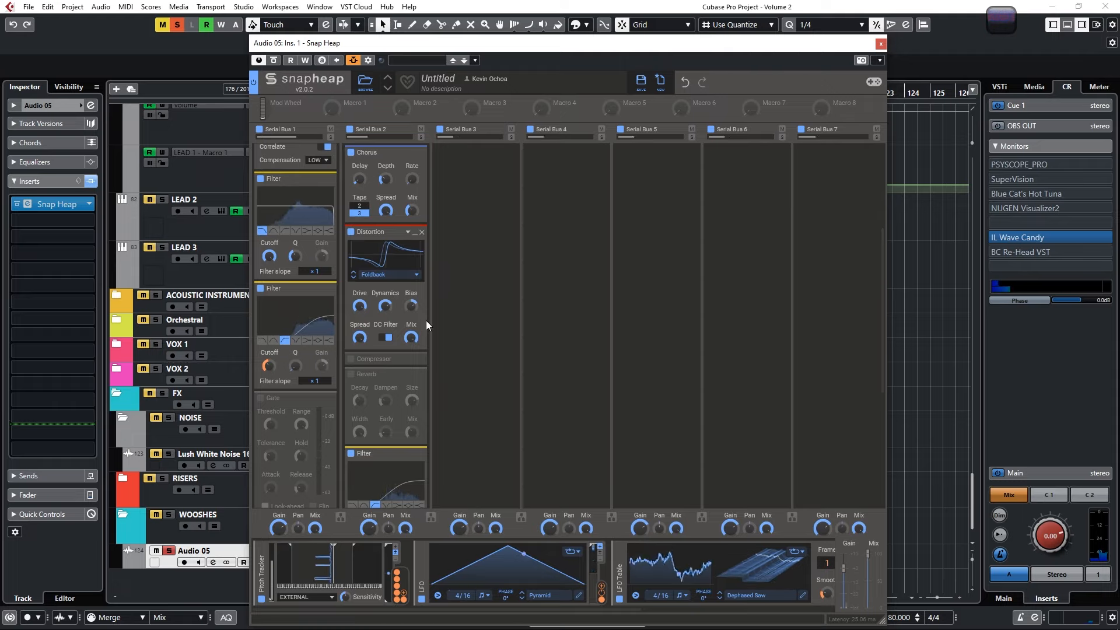
# - Enable the Gate on Serial Bus 1 and the Compressor on Serial Bus 2
pyautogui.scroll(-3, 500, 379)
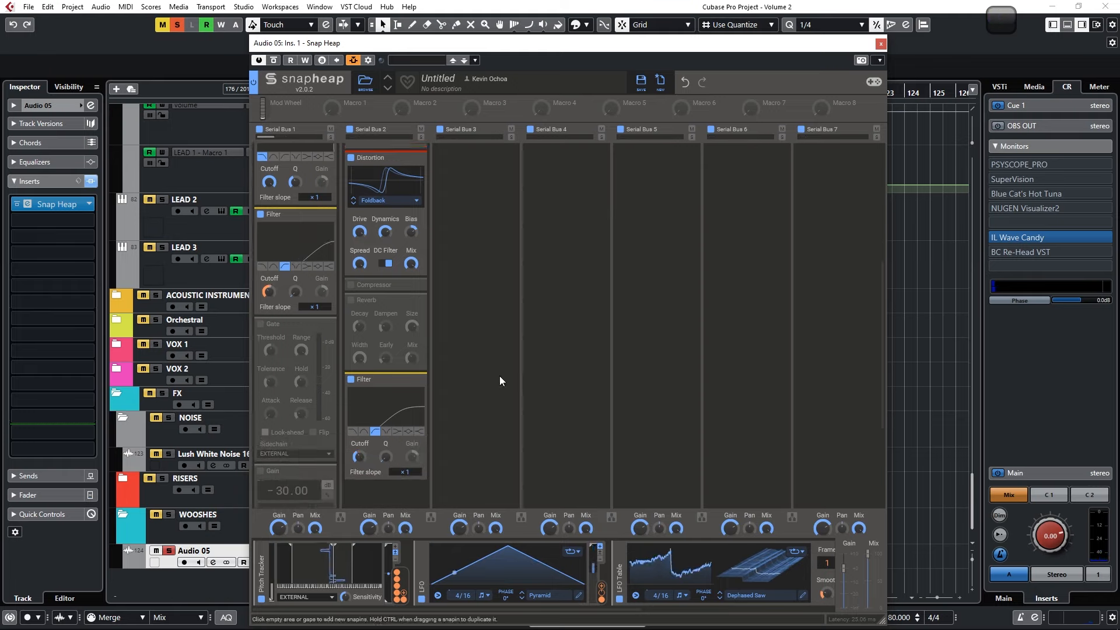
pyautogui.click(261, 320)
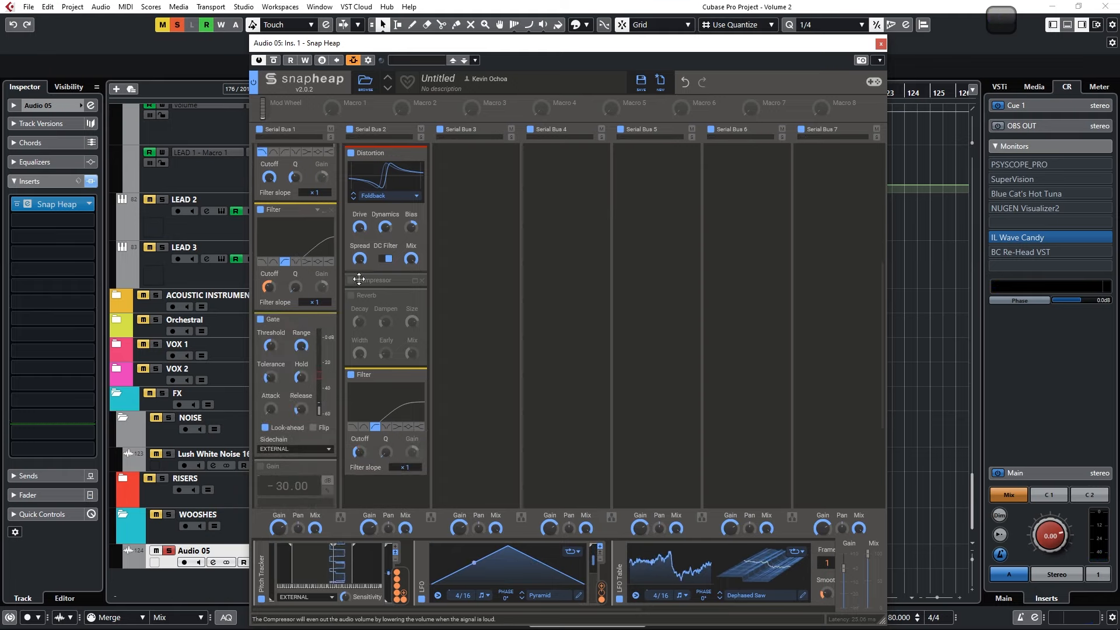
pyautogui.scroll(5, 464, 251)
pyautogui.scroll(-3, 451, 349)
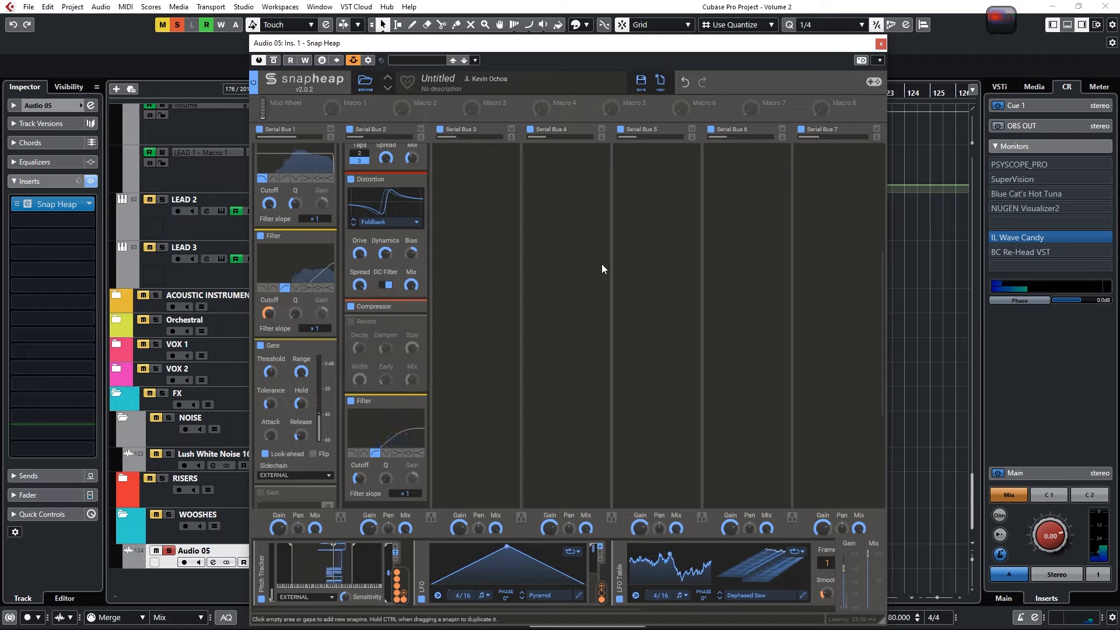
# - Enable the Reverb on Serial Bus 2, keeping the lower Filter beneath it switched on
pyautogui.scroll(-3, 514, 396)
pyautogui.scroll(2, 518, 382)
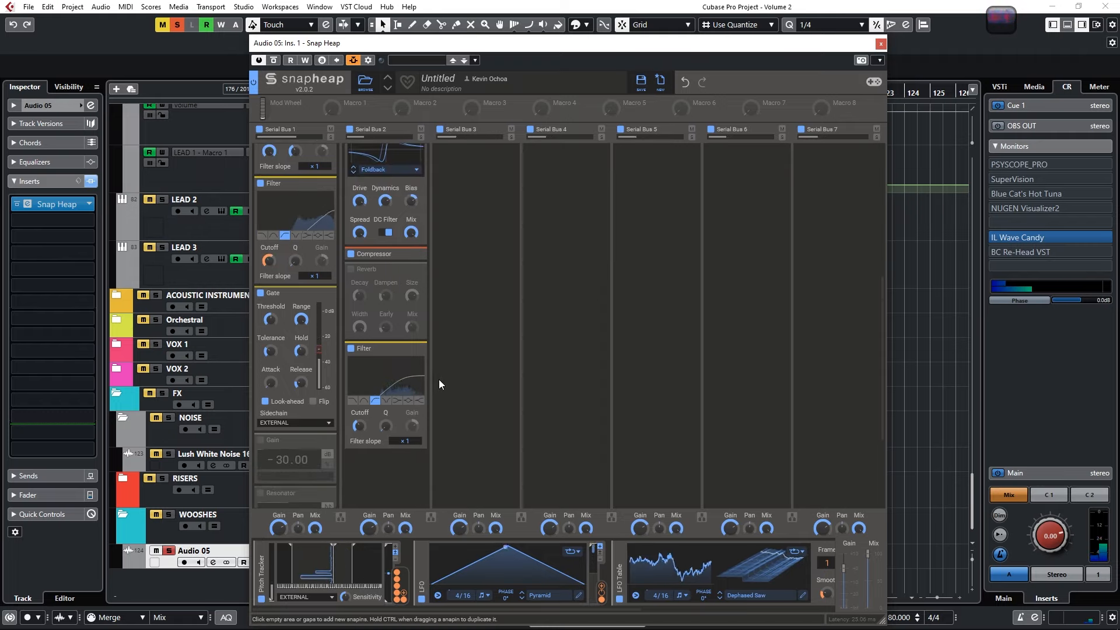
pyautogui.click(352, 349)
pyautogui.click(351, 269)
pyautogui.click(352, 348)
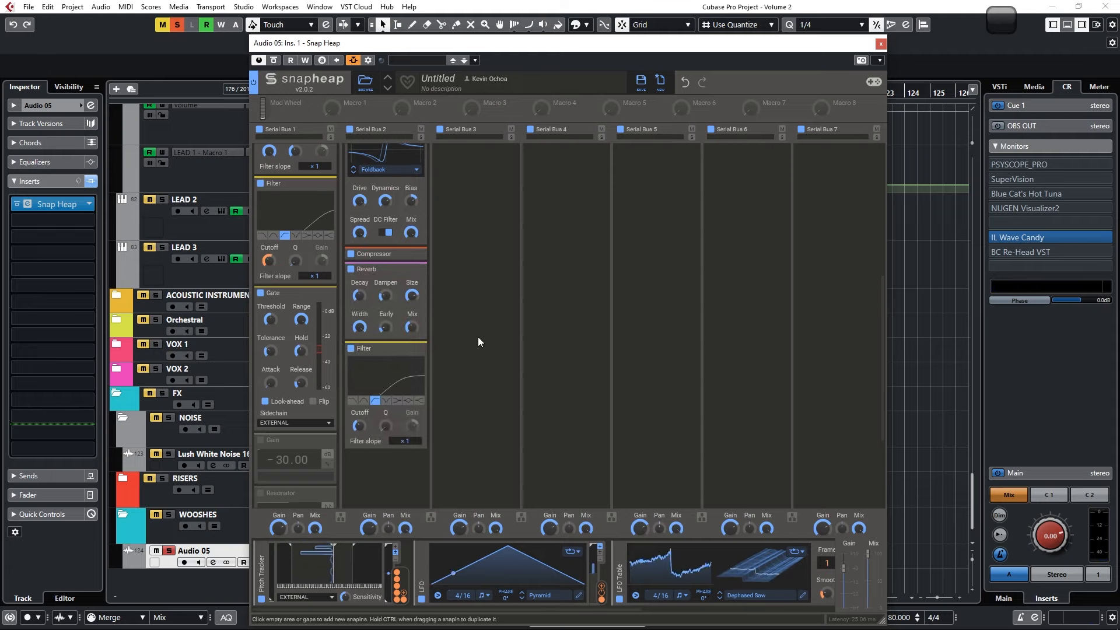
# - Enable the Gain below the Gate on Serial Bus 1
pyautogui.scroll(-3, 385, 374)
pyautogui.scroll(5, 409, 273)
pyautogui.scroll(-5, 392, 222)
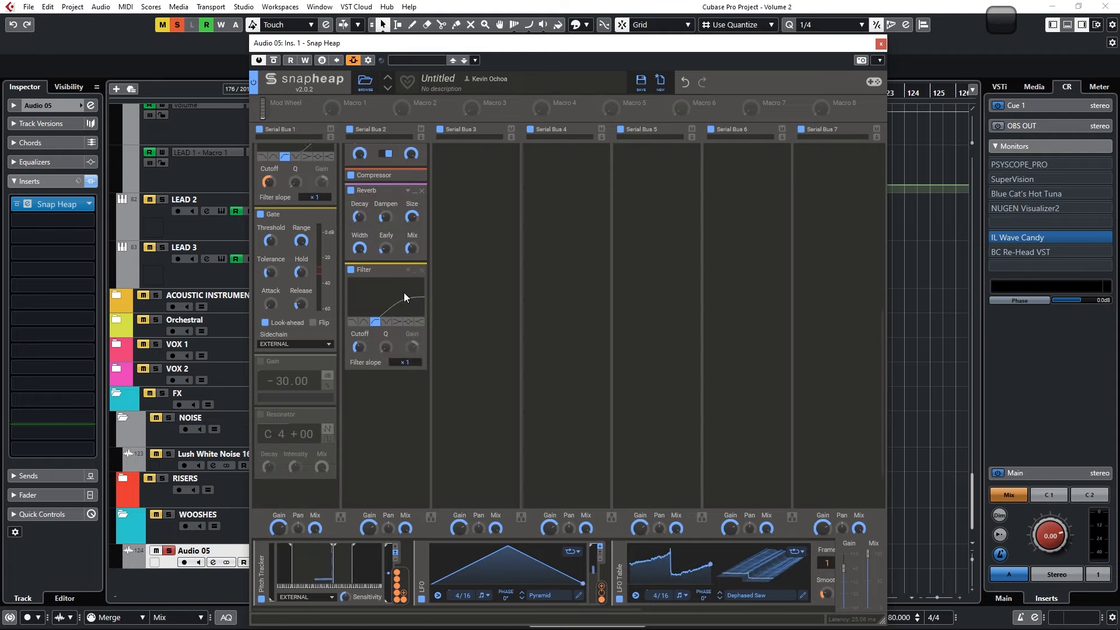
pyautogui.click(261, 362)
pyautogui.scroll(-3, 379, 416)
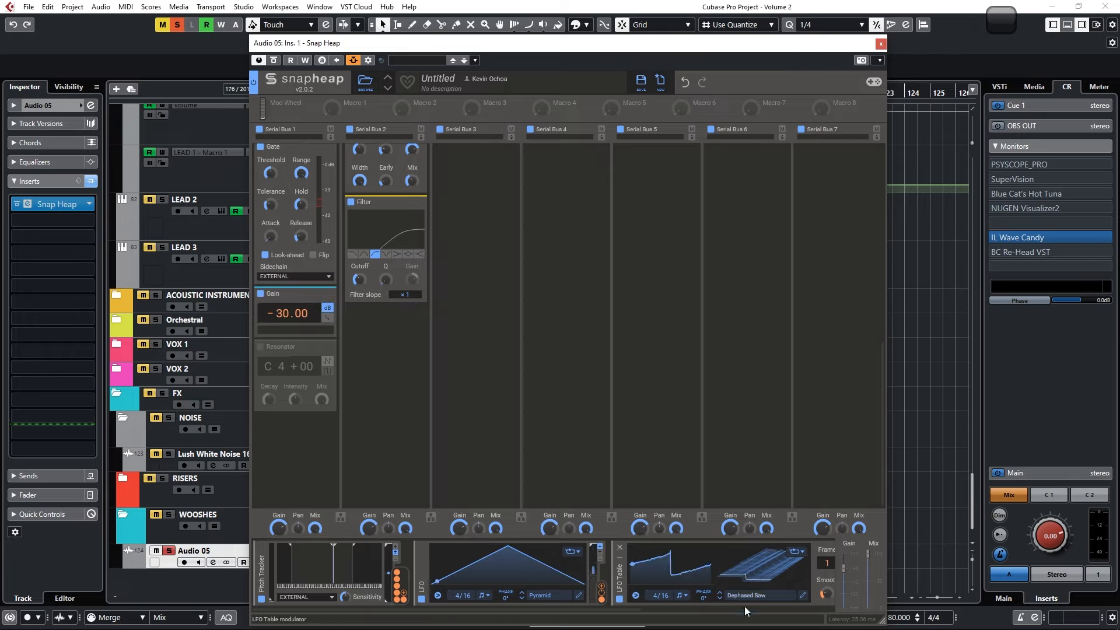
# - Bring the Audio Follower into view, trace its modulation of the Serial Bus 1 Gain, and audition the result
pyautogui.moveTo(555, 608); pyautogui.dragTo(818, 609)
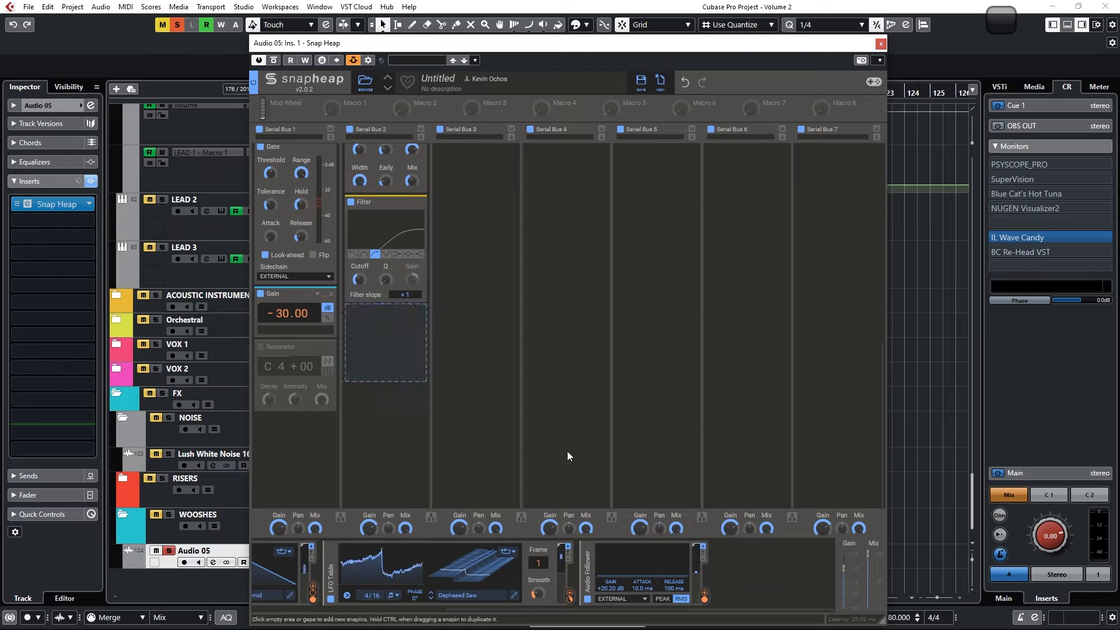
pyautogui.moveTo(705, 599); pyautogui.dragTo(296, 315)
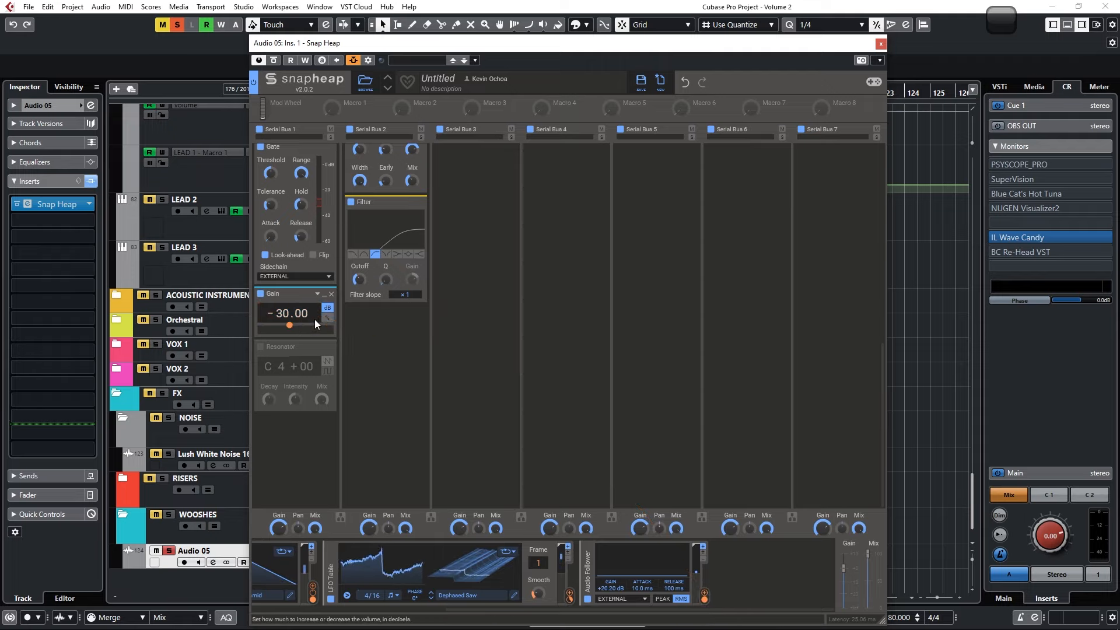
pyautogui.moveTo(704, 599)
pyautogui.mouseDown()
pyautogui.moveTo(703, 619)
pyautogui.moveTo(704, 601)
pyautogui.mouseUp()
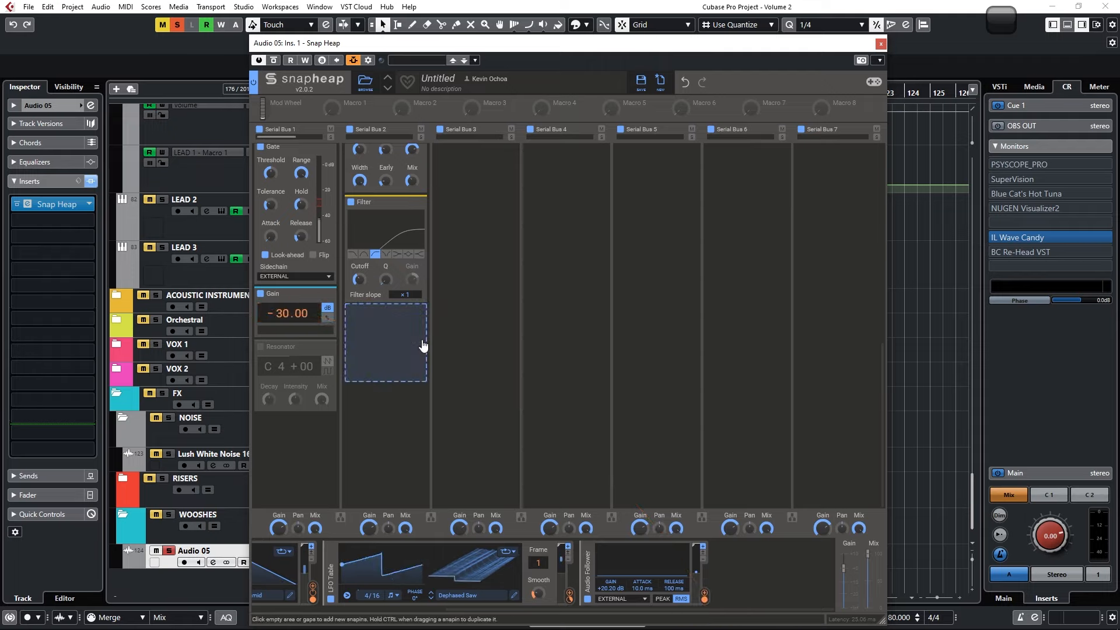
pyautogui.press('space')
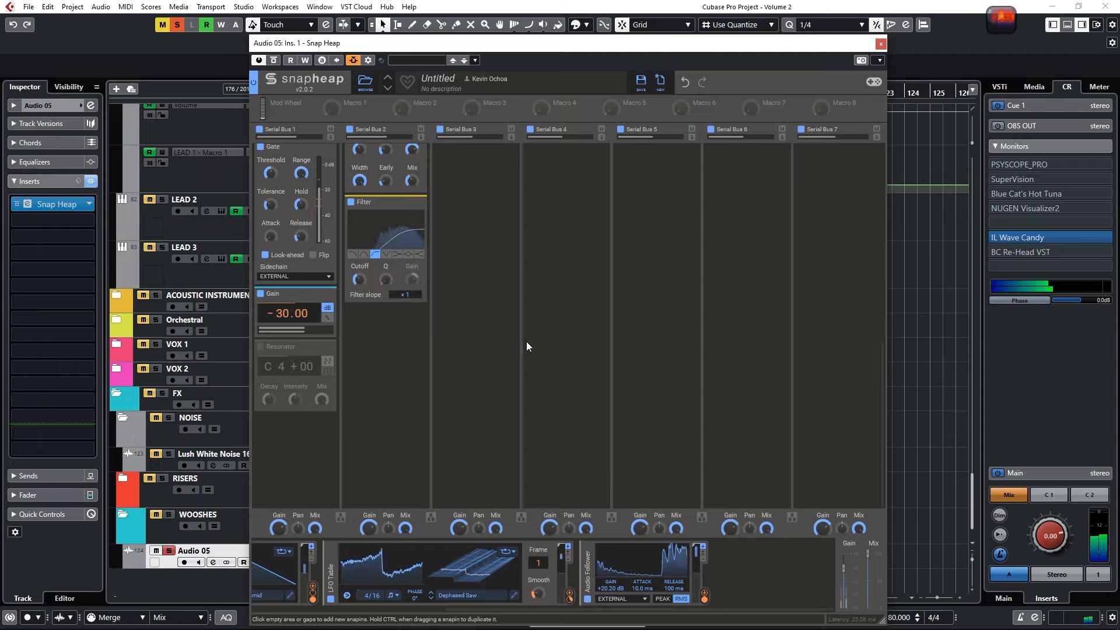
pyautogui.scroll(3, 526, 341)
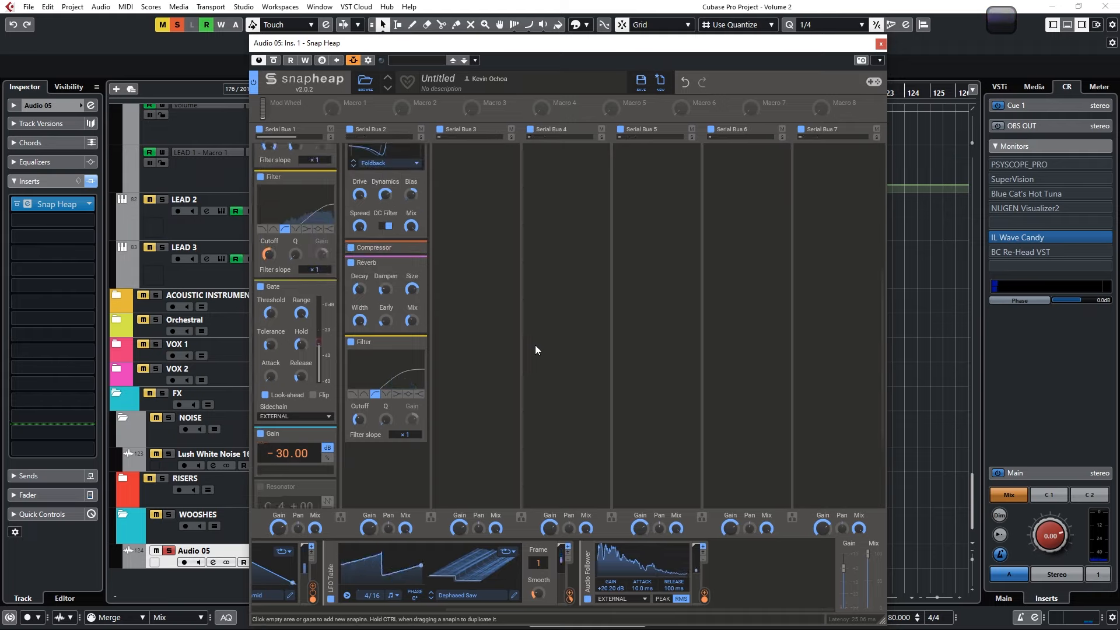
pyautogui.scroll(-3, 537, 350)
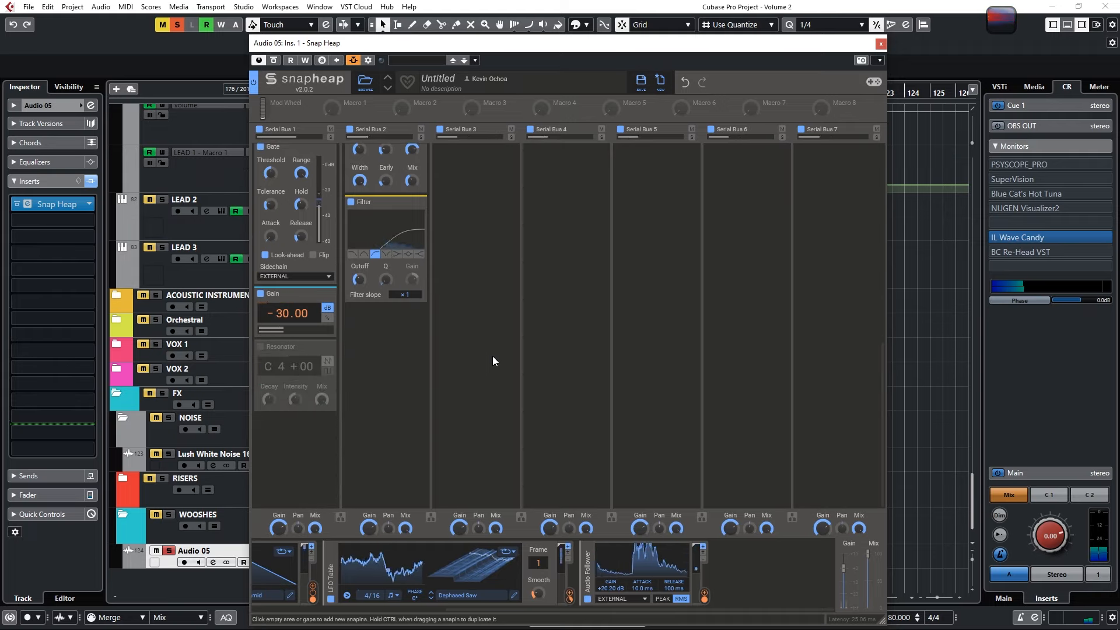
# - Enable the lower Resonator on Serial Bus 1 and play the loop through the complete effect chain
pyautogui.click(261, 347)
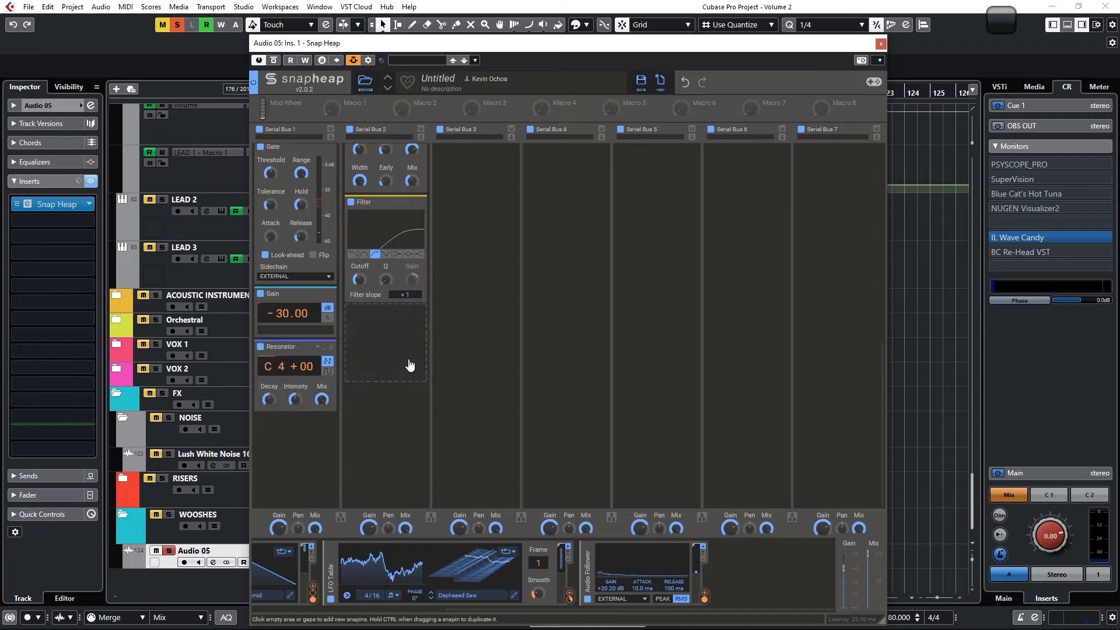
pyautogui.press('space')
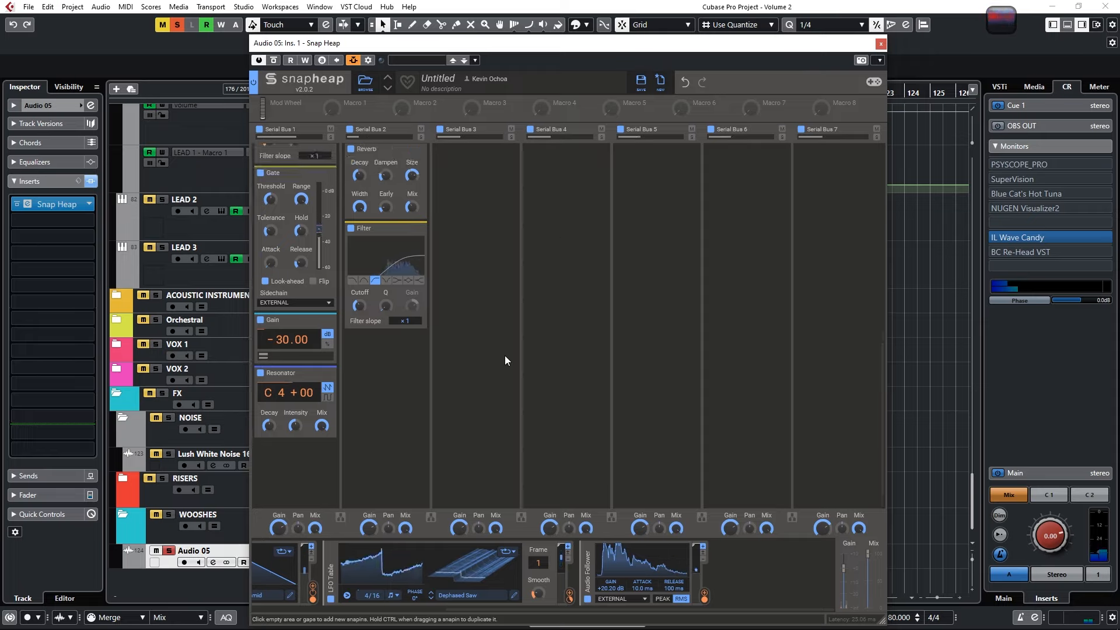
pyautogui.scroll(3, 282, 558)
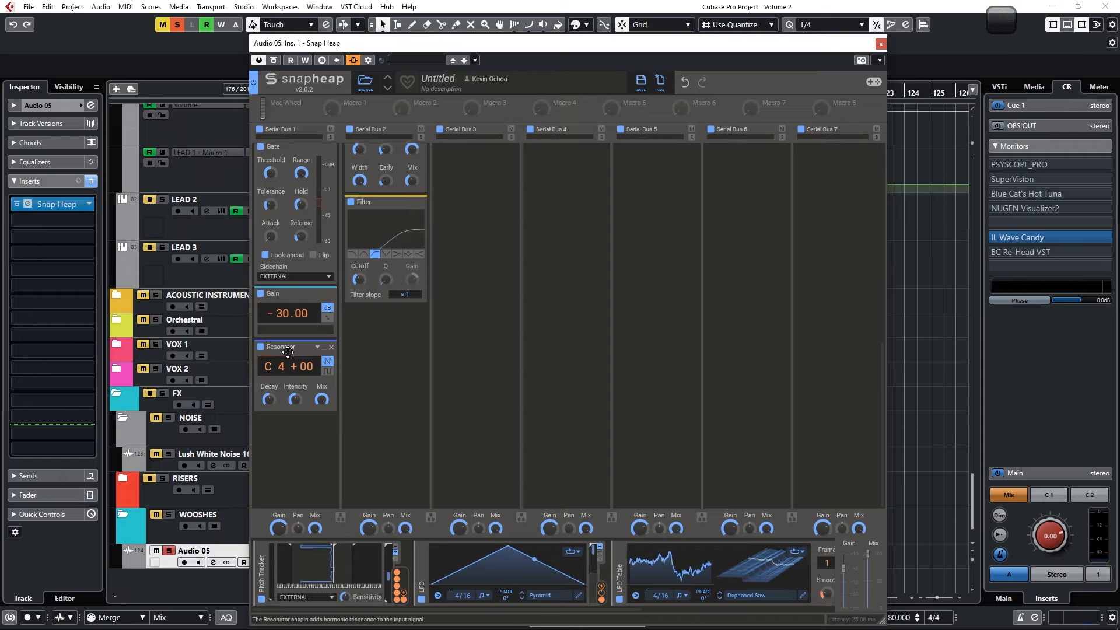
# - Move the Audio 05 Snap Heap window down off the timeline and select the first VOX_AVP_144 vocal phrase track
pyautogui.moveTo(493, 44); pyautogui.dragTo(514, 374)
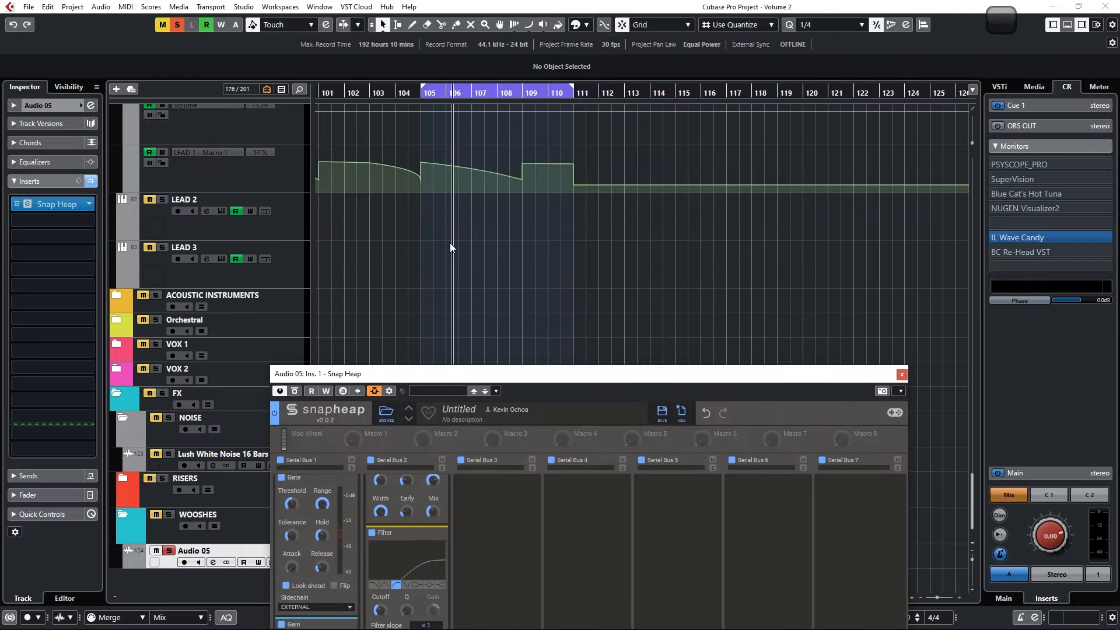
pyautogui.scroll(5, 452, 247)
pyautogui.scroll(-5, 452, 247)
pyautogui.click(293, 226)
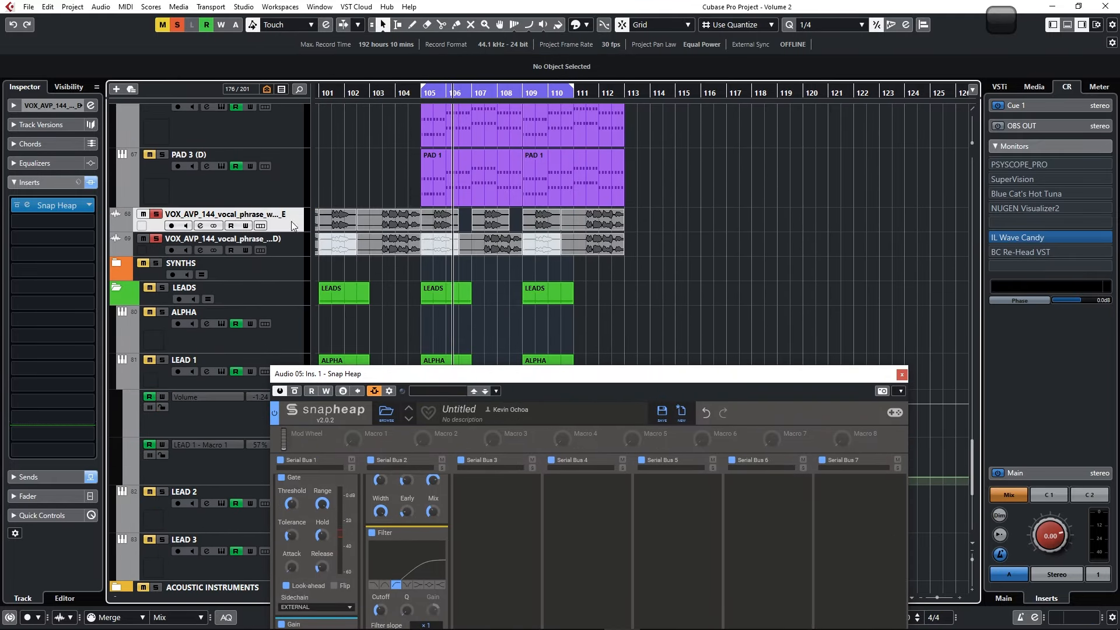
# - Open the vocal phrase track's own Snap Heap insert to inspect its effects, and close it again
pyautogui.moveTo(497, 380); pyautogui.dragTo(519, 284)
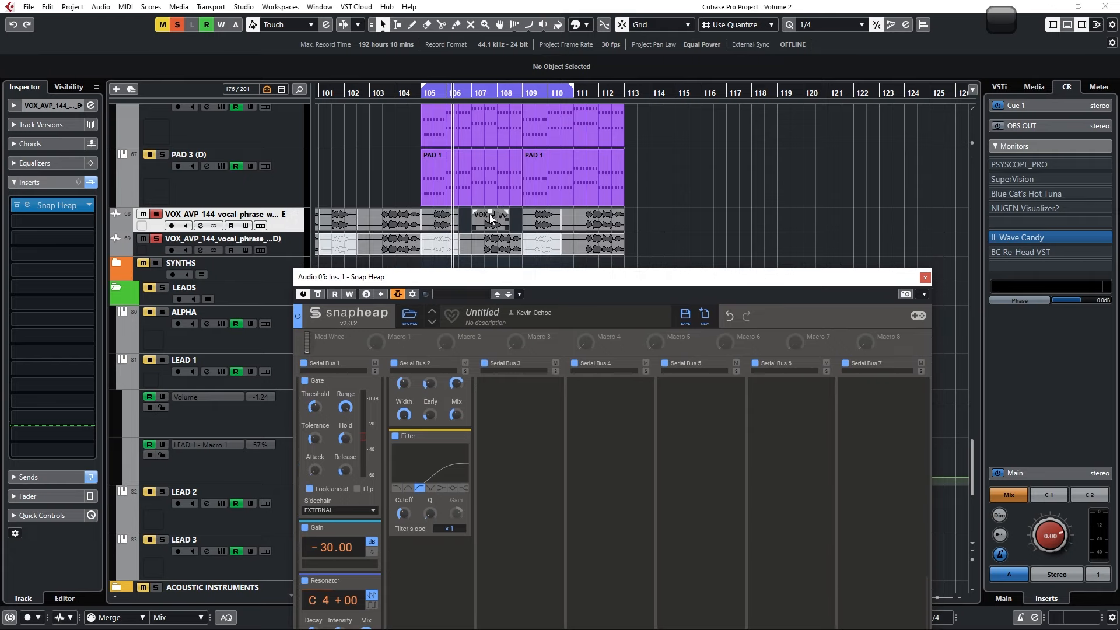
pyautogui.click(66, 205)
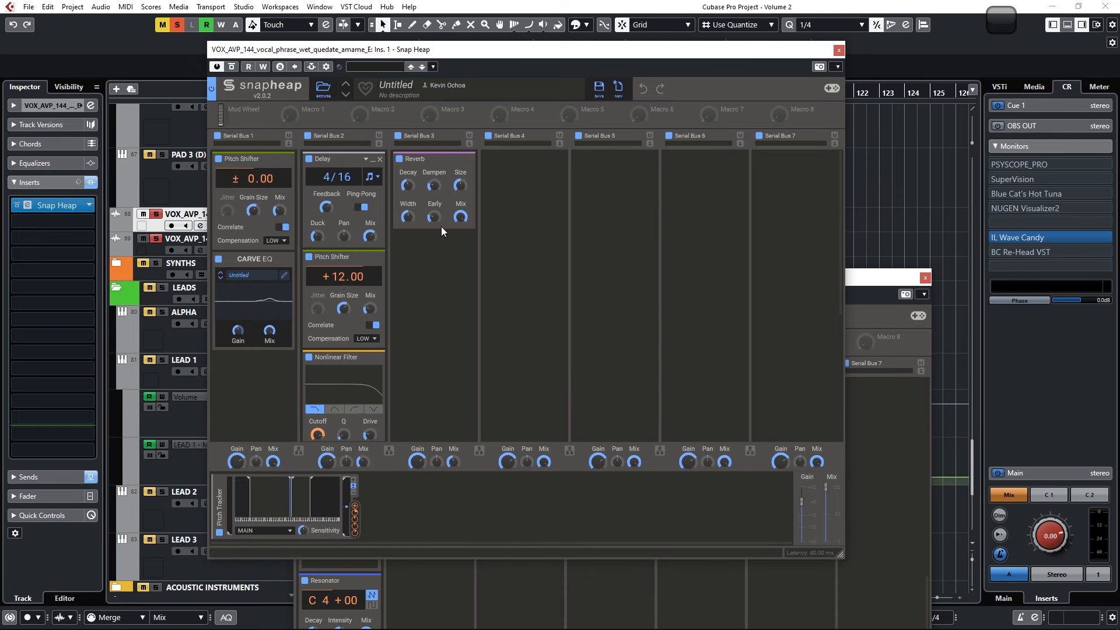
pyautogui.click(839, 50)
# - Move the Audio 05 Snap Heap window up to inspect its Resonator and modulators
pyautogui.scroll(-4, 563, 229)
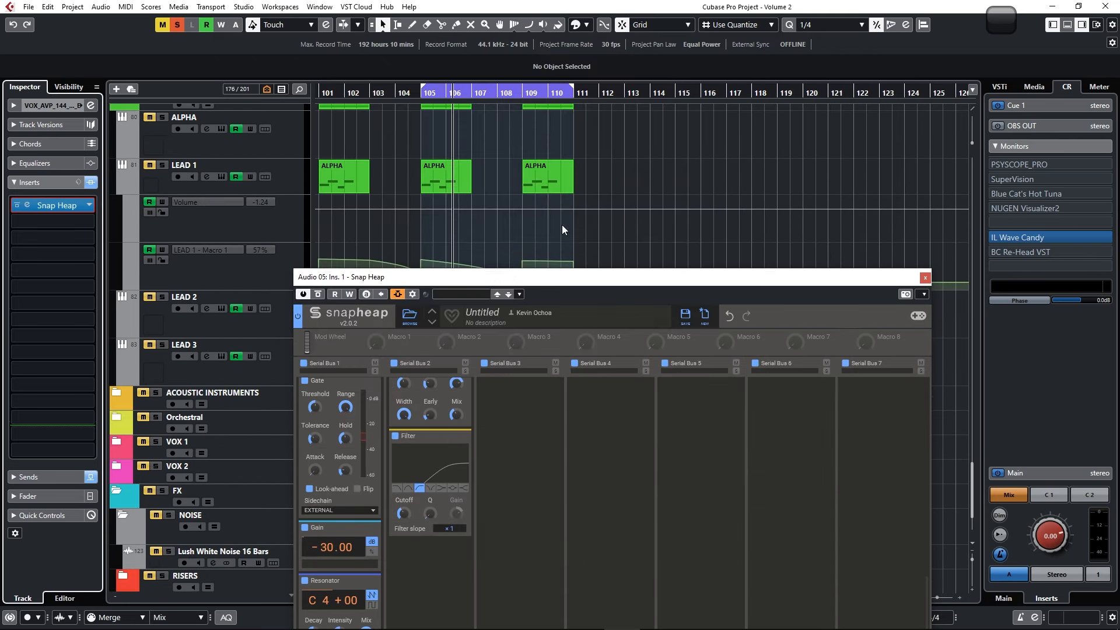
pyautogui.moveTo(458, 280); pyautogui.dragTo(452, 185)
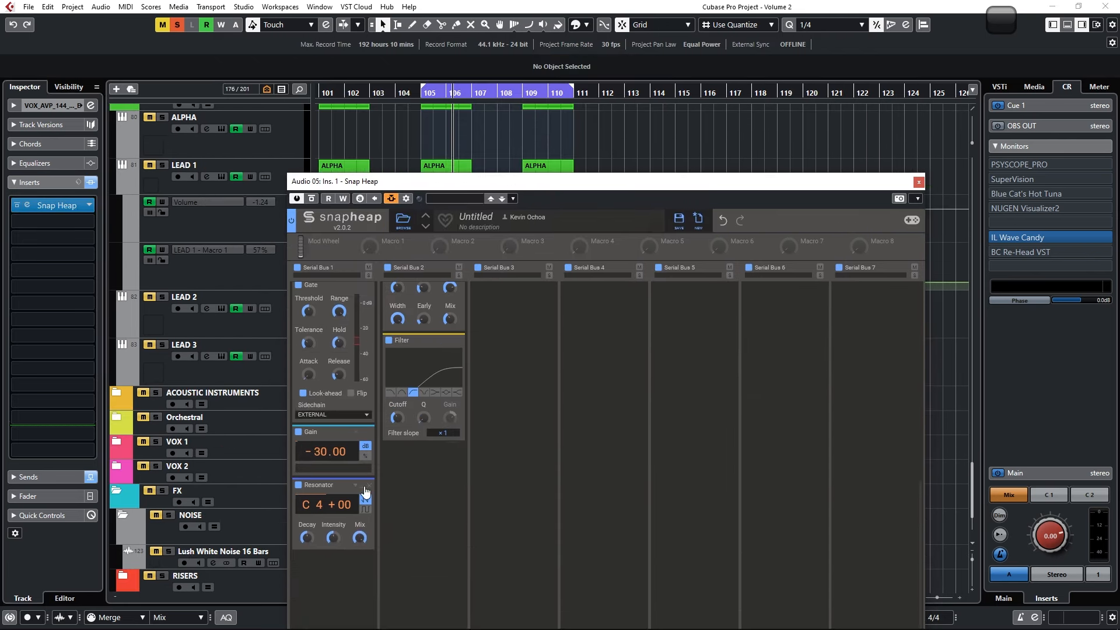
pyautogui.moveTo(542, 185); pyautogui.dragTo(492, 46)
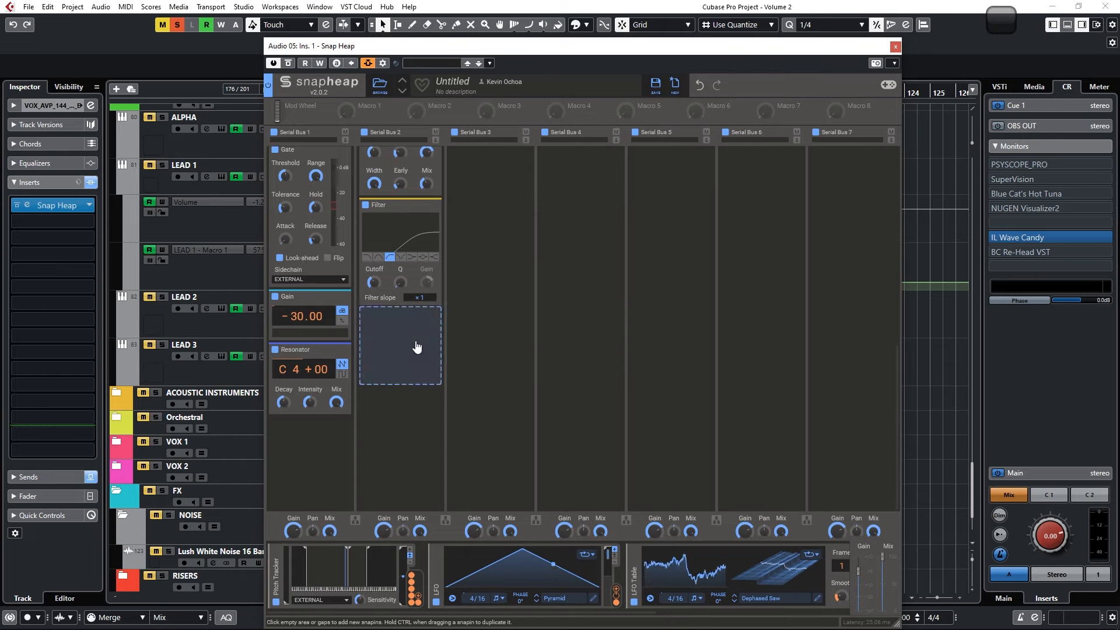
# - Move the Snap Heap window down to uncover the tracks and bypass the Snap Heap insert on the selected vocal phrase track
pyautogui.moveTo(528, 46); pyautogui.dragTo(498, 281)
pyautogui.scroll(5, 527, 184)
pyautogui.scroll(3, 526, 196)
pyautogui.scroll(-3, 521, 200)
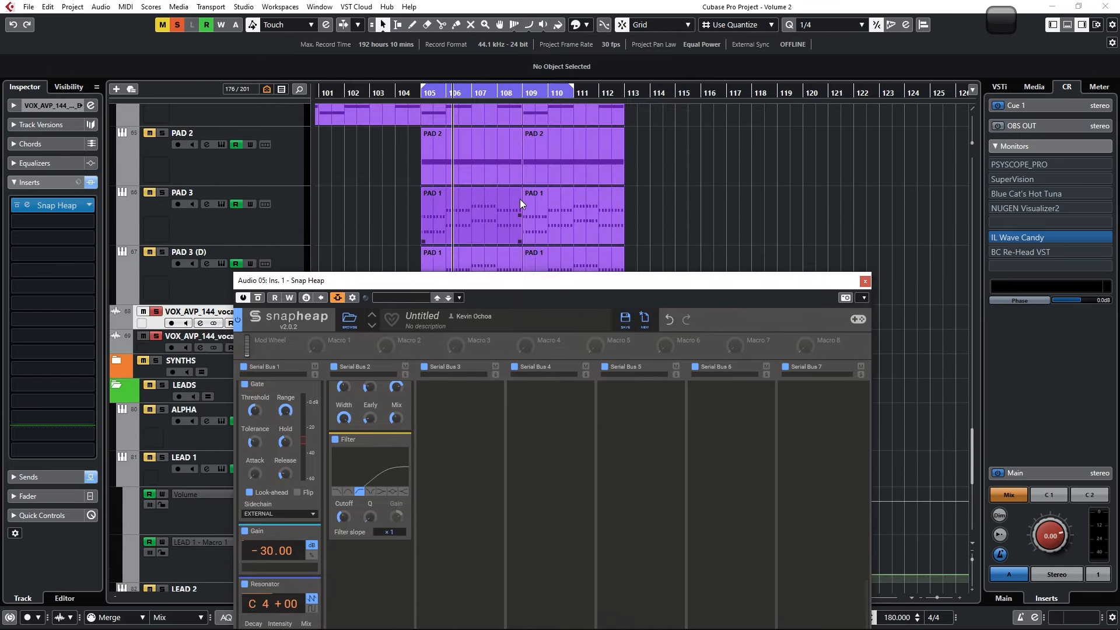
pyautogui.scroll(4, 408, 160)
pyautogui.scroll(-4, 415, 149)
pyautogui.scroll(-6, 442, 221)
pyautogui.scroll(6, 443, 220)
pyautogui.scroll(-3, 420, 225)
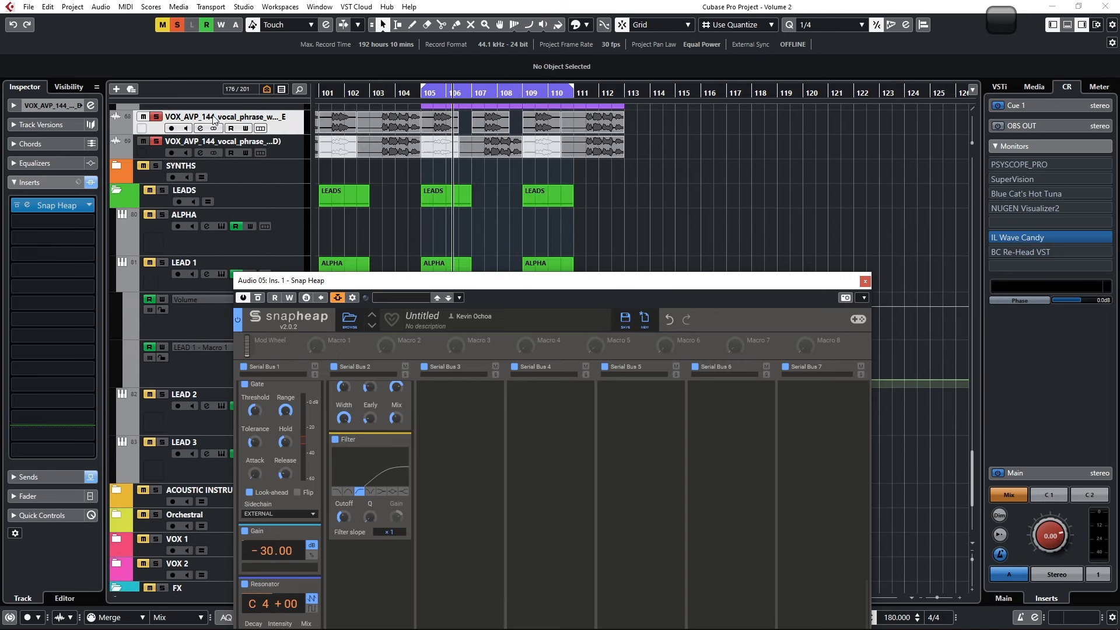
pyautogui.click(17, 206)
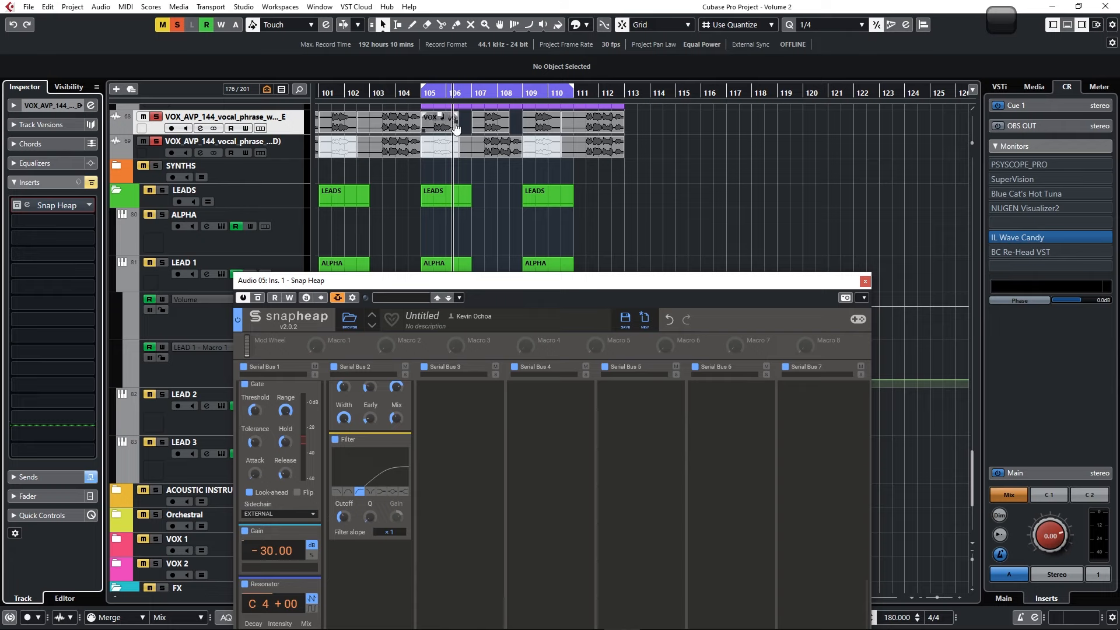
# - Start playback of the loop and move the Audio 05 Snap Heap window up to show its modulators
pyautogui.press('space')
pyautogui.moveTo(494, 289); pyautogui.dragTo(482, 33)
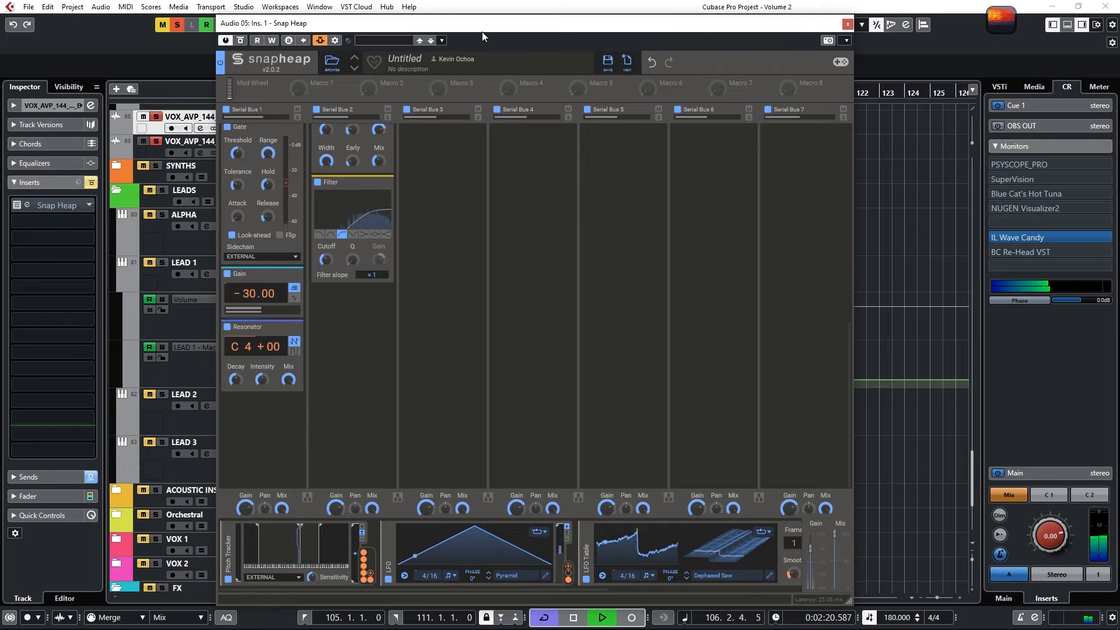
# - Stop the loop playback and close the ALPHA track's Phase Plant window
pyautogui.press('space')
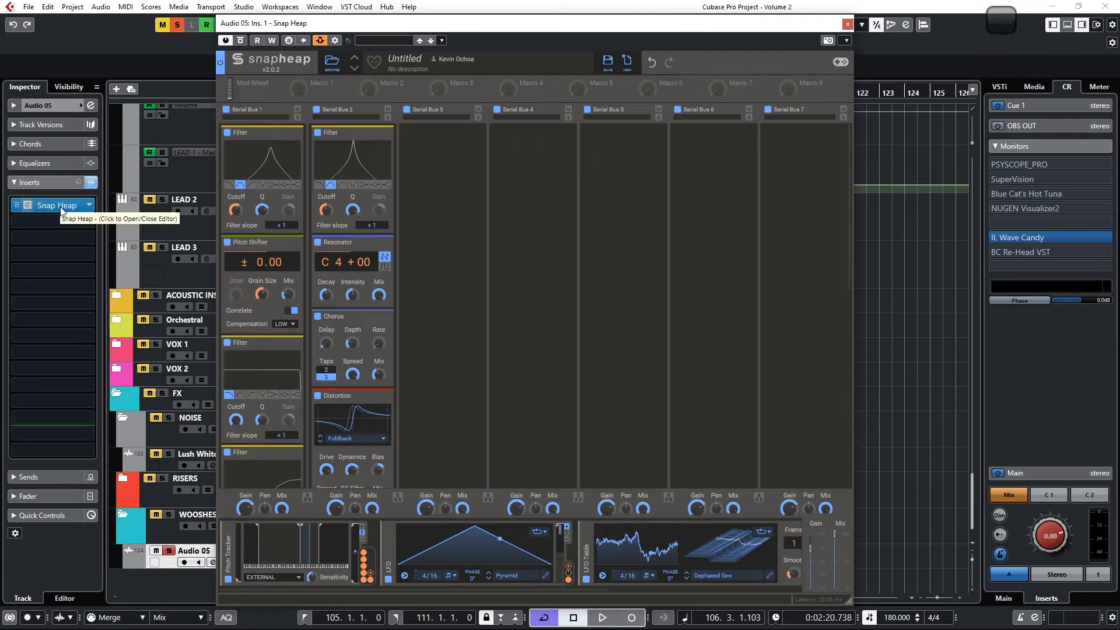
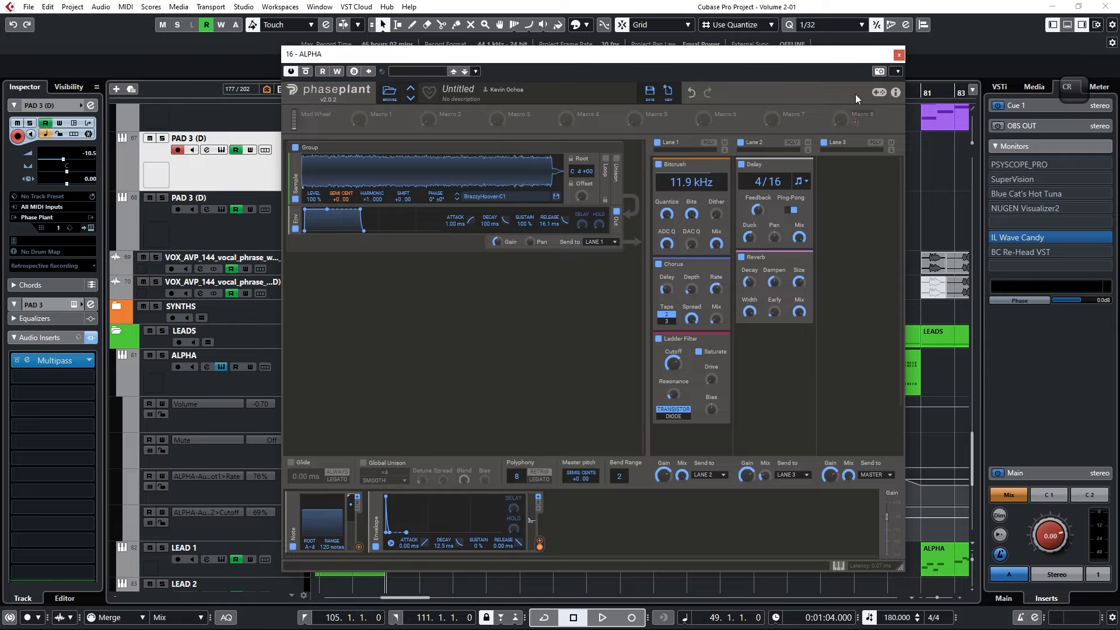
pyautogui.click(899, 54)
pyautogui.scroll(-3, 296, 425)
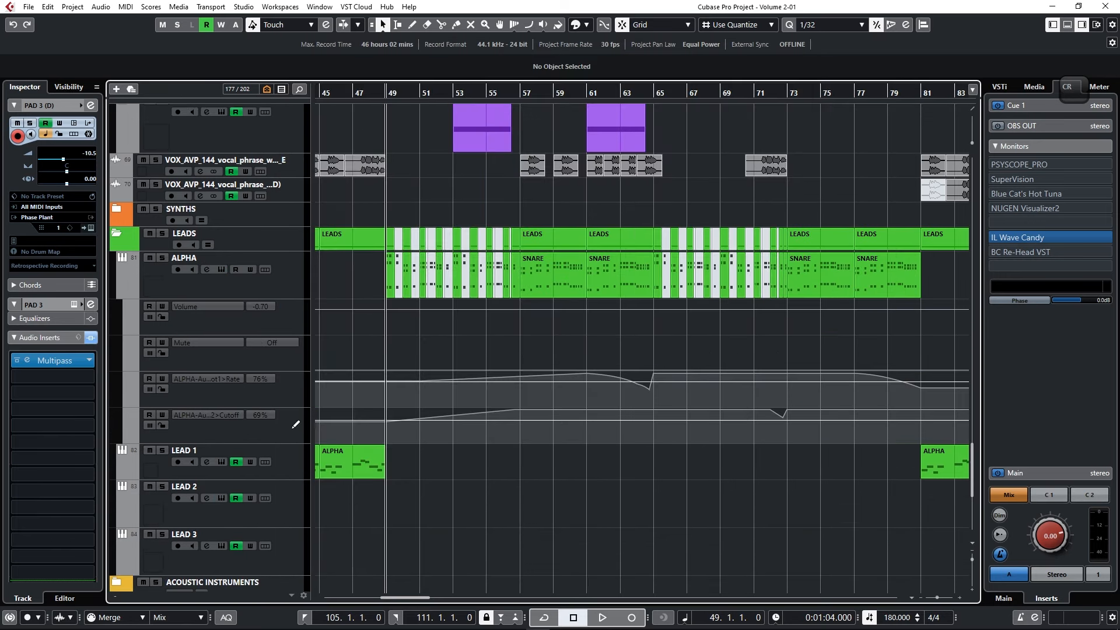
# - Enable automation reading for the ALPHA track's Volume, Mute, Rate and Cutoff lanes together
pyautogui.click(297, 427)
pyautogui.keyDown('ctrl'); pyautogui.click(294, 390); pyautogui.keyUp('ctrl')
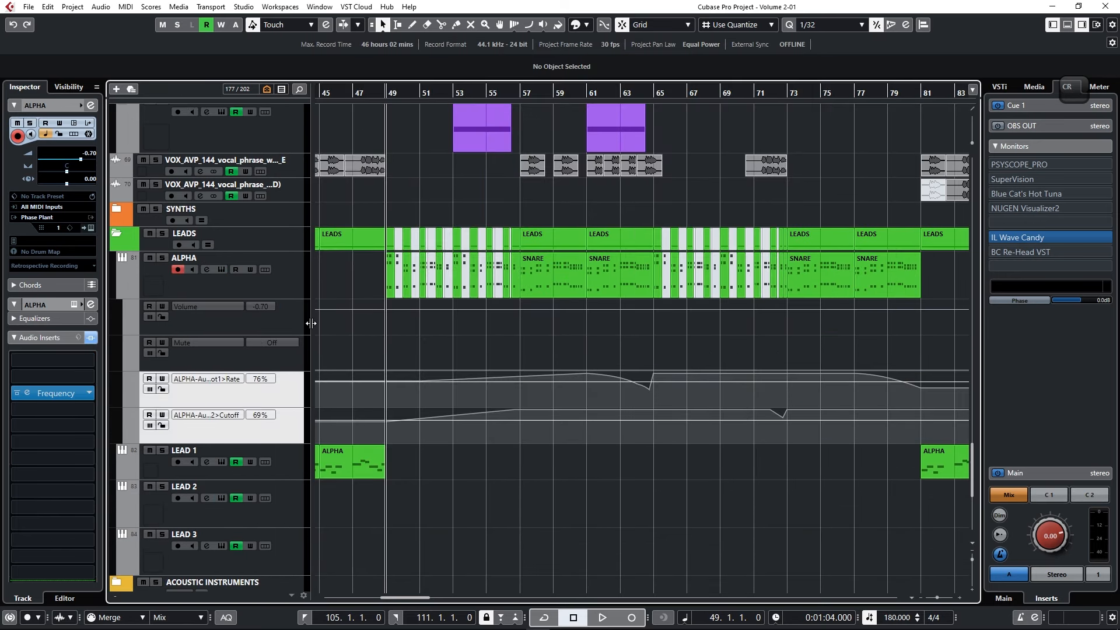
pyautogui.keyDown('shift'); pyautogui.click(301, 324); pyautogui.keyUp('shift')
pyautogui.click(149, 307)
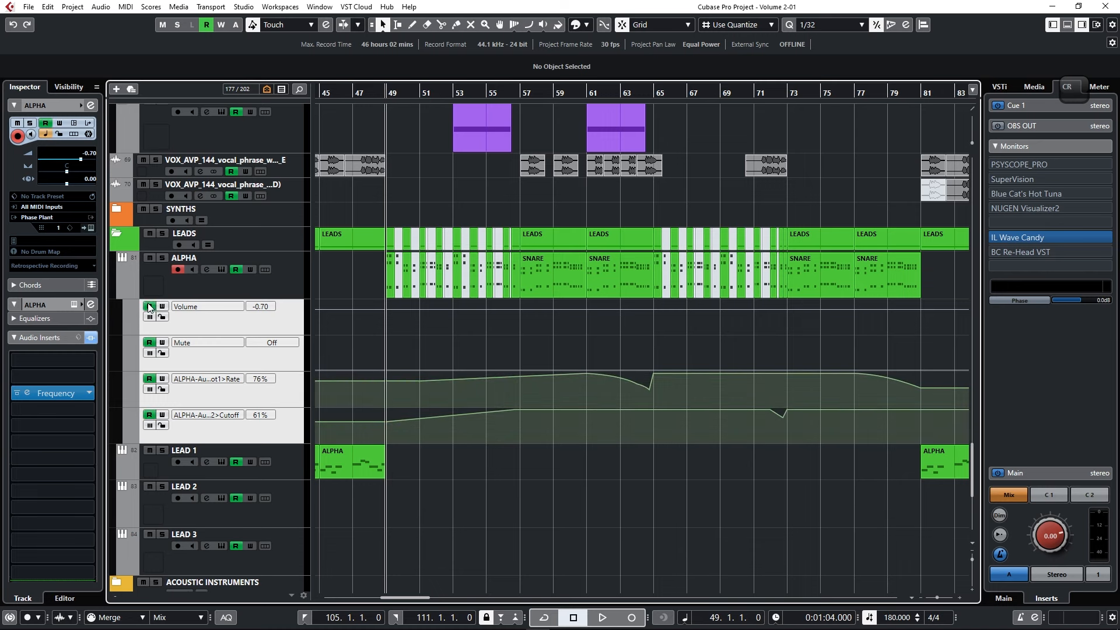
# - Open ALPHA's Phase Plant and play from bar 49 to watch the Bitcrush rate and Ladder Filter cutoff respond to automation
pyautogui.click(222, 270)
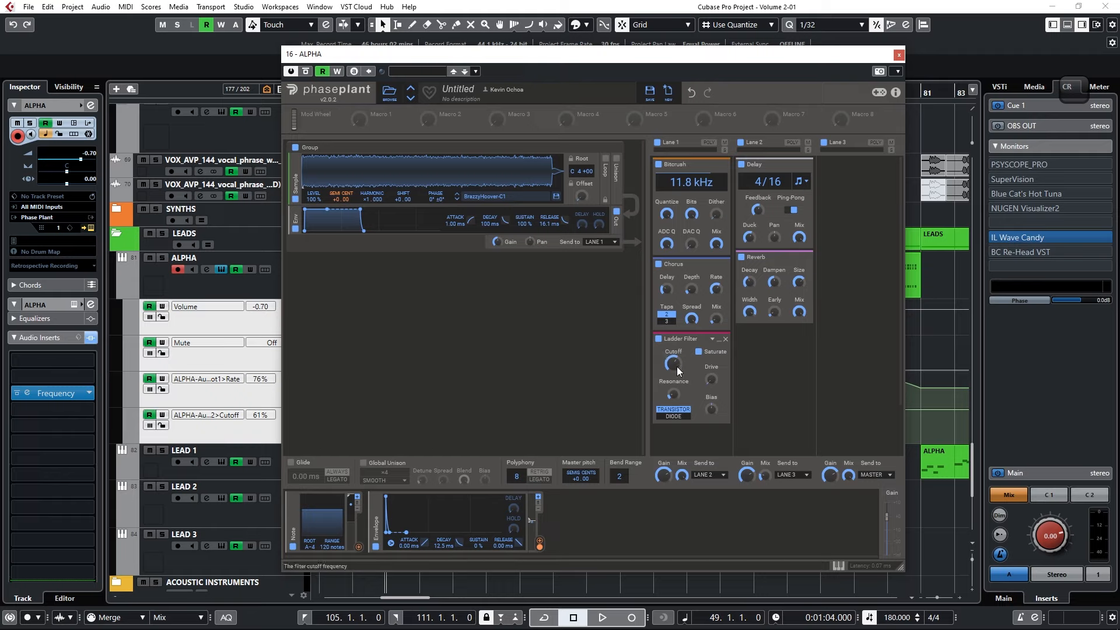
pyautogui.press('space')
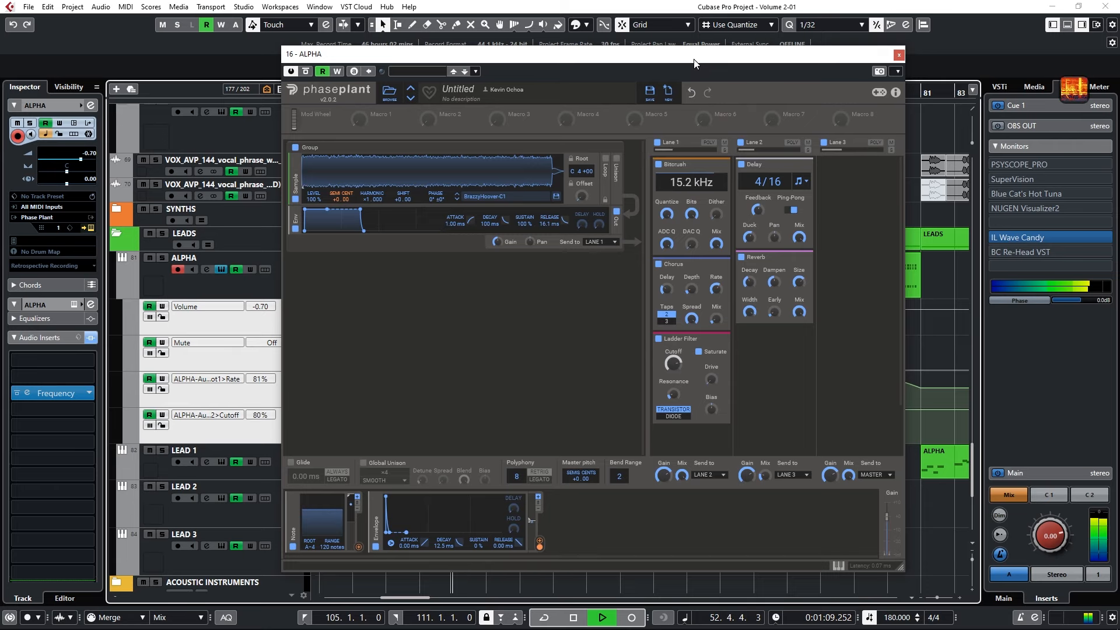
pyautogui.moveTo(697, 64); pyautogui.dragTo(246, 79)
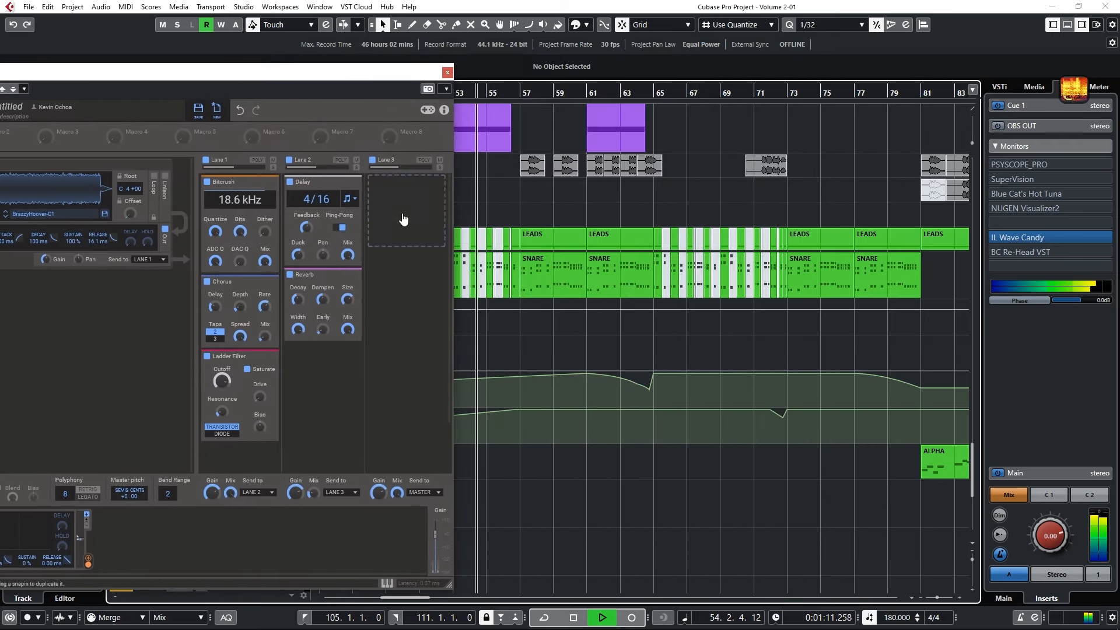
pyautogui.moveTo(315, 73); pyautogui.dragTo(729, 51)
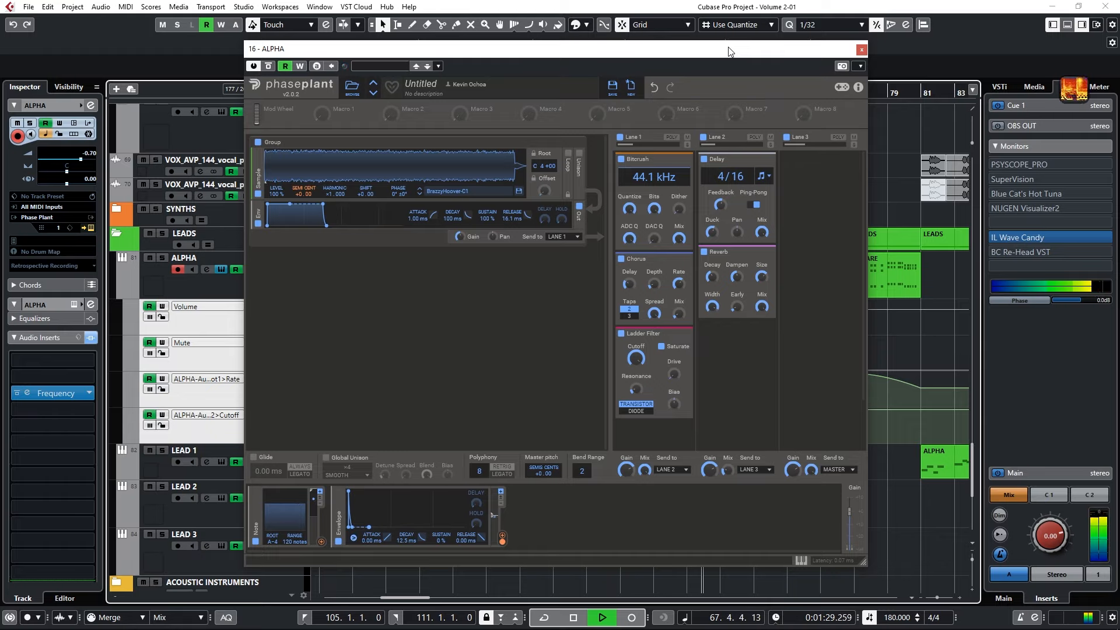
pyautogui.moveTo(1076, 101); pyautogui.dragTo(1030, 480)
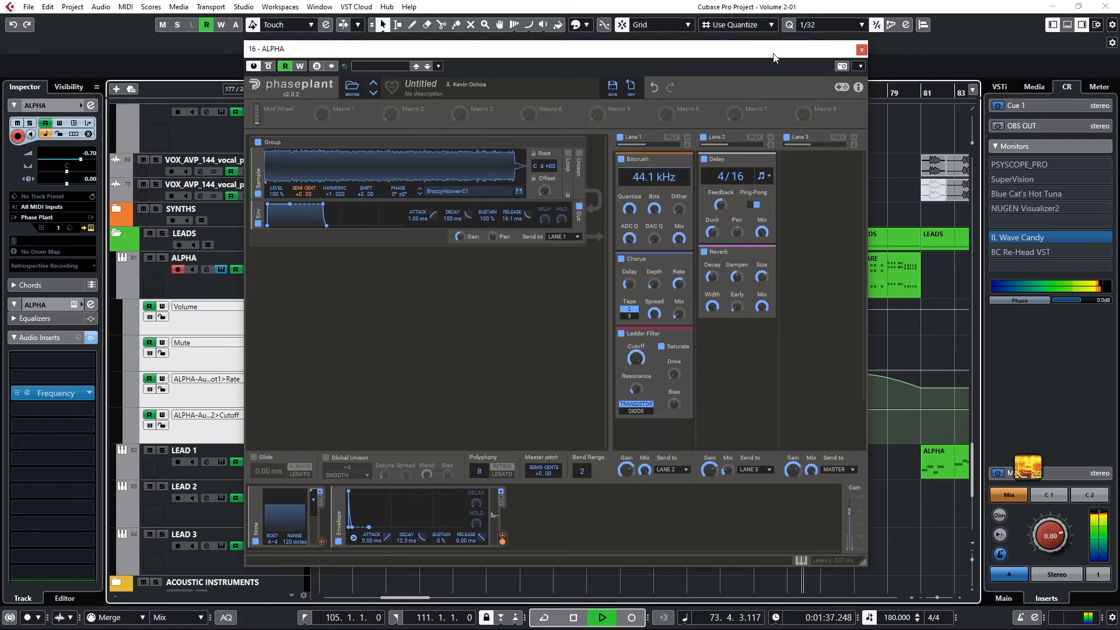
# - Shrink and reposition the Phase Plant window to compare playback with the Rate and Cutoff automation curves, and stop playback
pyautogui.moveTo(773, 54); pyautogui.dragTo(623, 74)
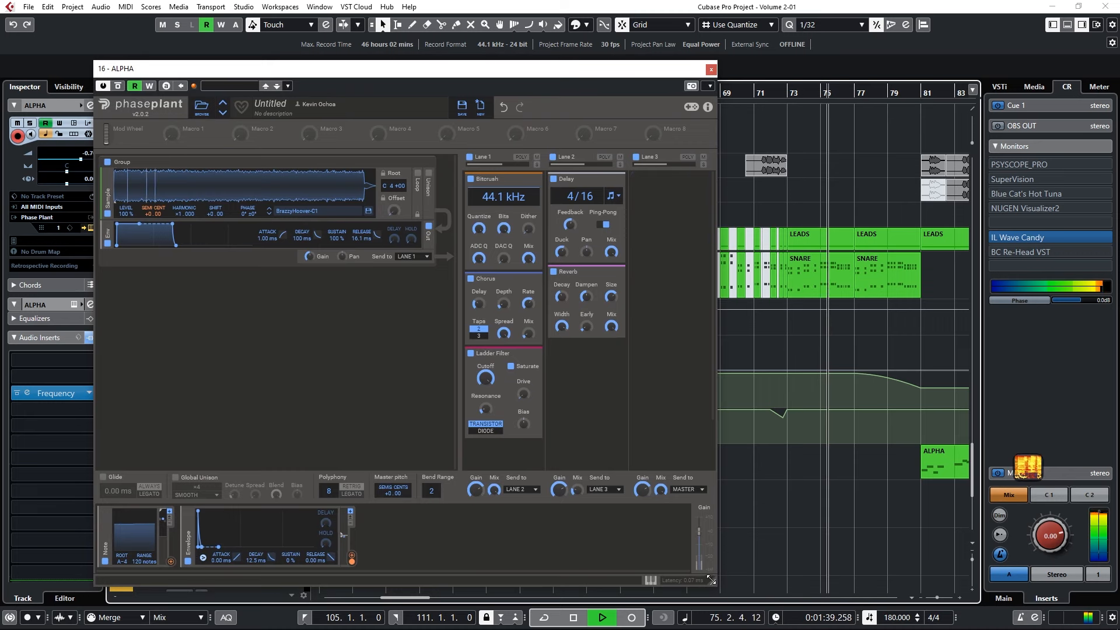
pyautogui.moveTo(712, 580); pyautogui.dragTo(680, 396)
pyautogui.moveTo(549, 73); pyautogui.dragTo(659, 50)
pyautogui.scroll(3, 799, 401)
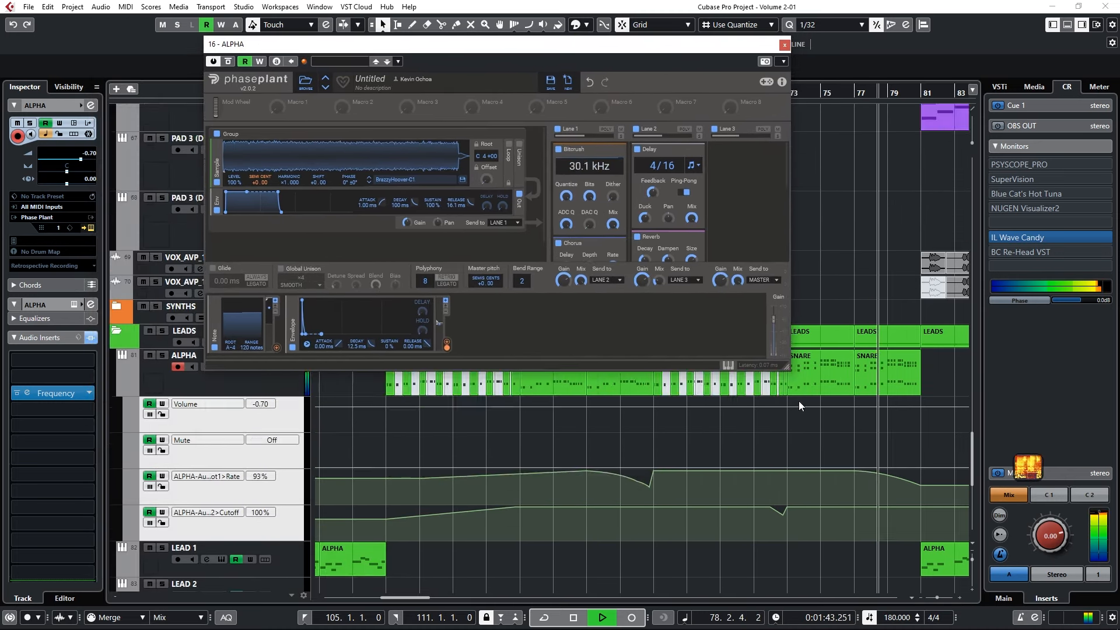
pyautogui.scroll(4, 799, 401)
pyautogui.scroll(-5, 800, 401)
pyautogui.scroll(2, 800, 401)
pyautogui.scroll(-3, 792, 401)
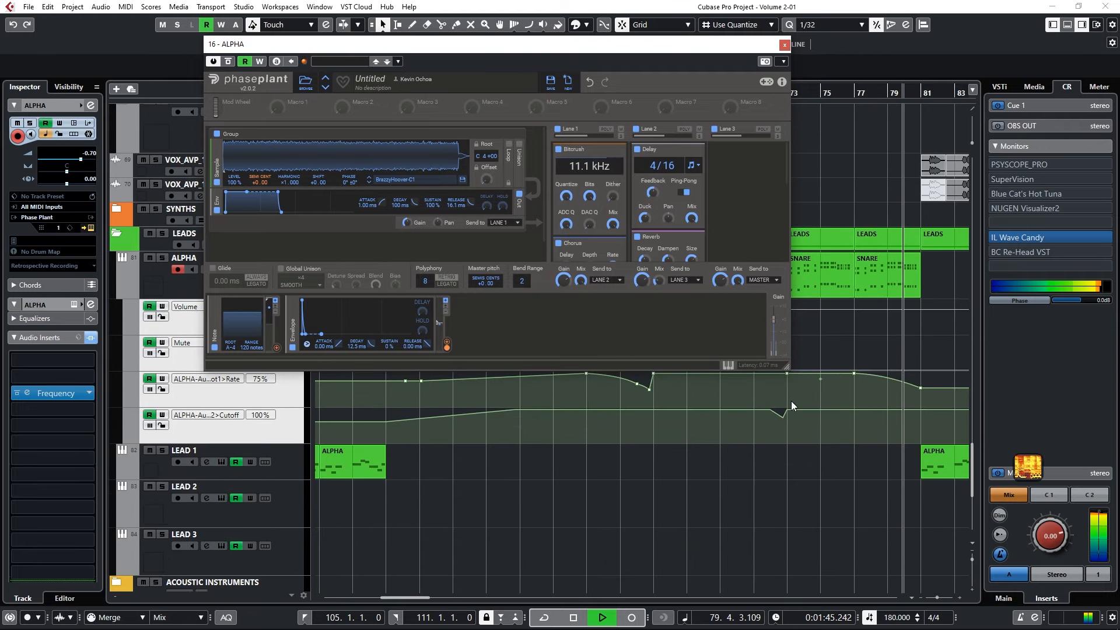
pyautogui.press('space')
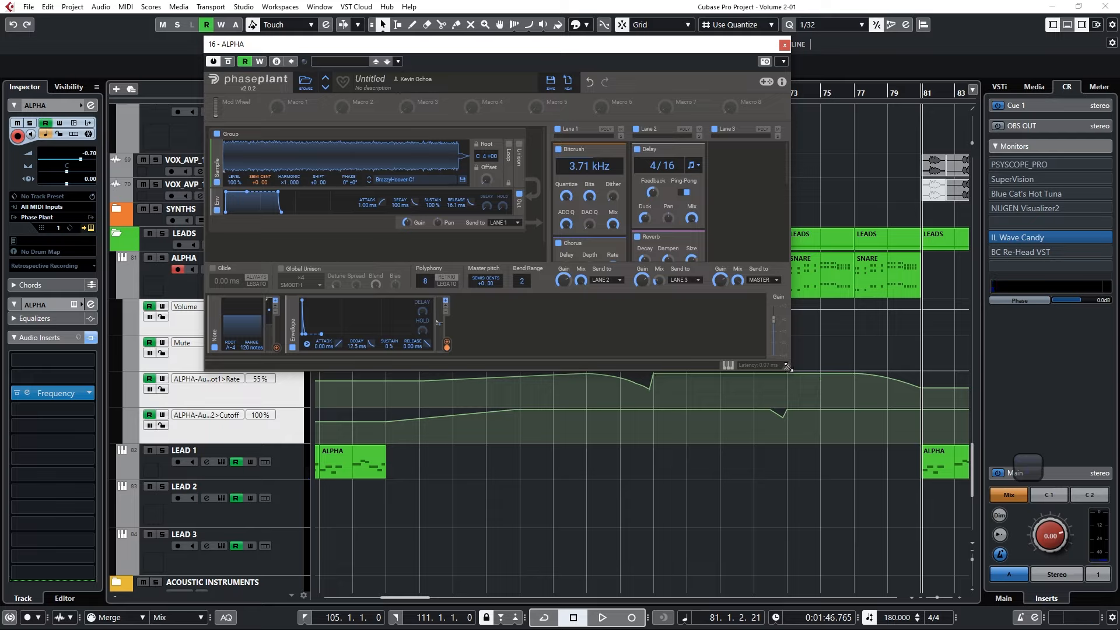
# - Enlarge the Phase Plant window and add an LFO modulator with its rate synced to tempo at 16/16
pyautogui.moveTo(789, 367); pyautogui.dragTo(799, 494)
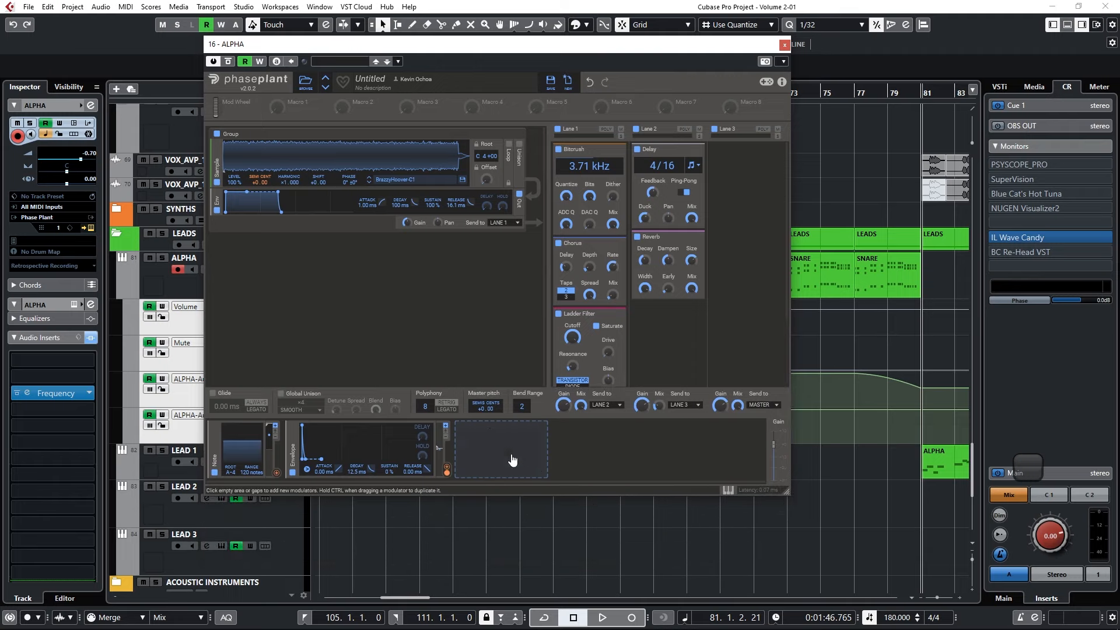
pyautogui.click(490, 433)
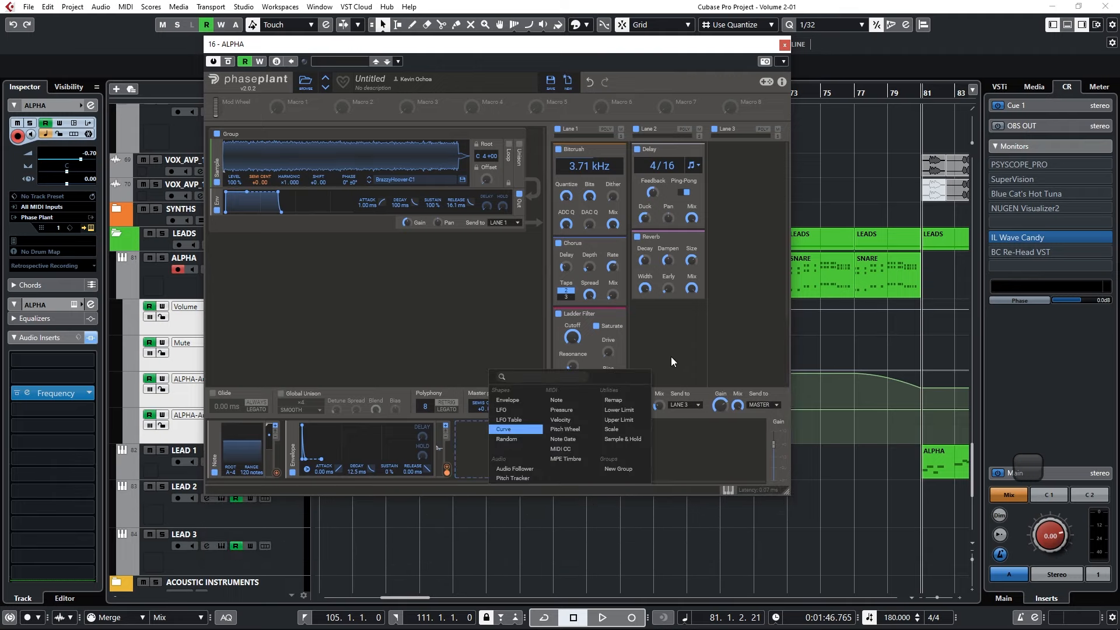
pyautogui.click(503, 410)
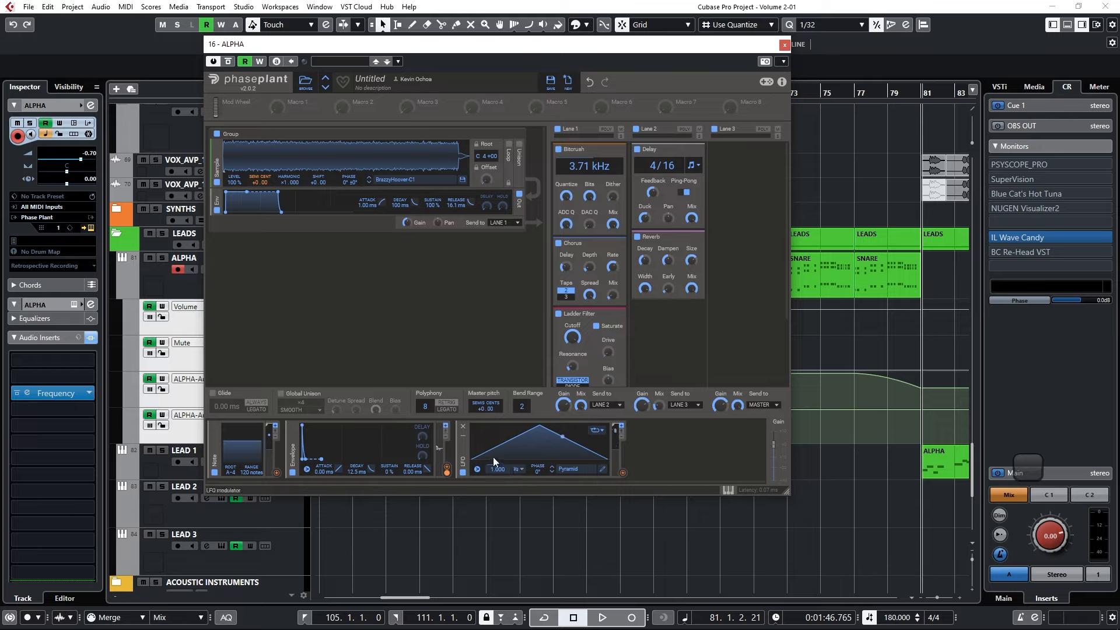
pyautogui.click(518, 468)
# - Add a Distortion effect after the Ladder Filter at the end of Lane 1
pyautogui.scroll(-3, 660, 355)
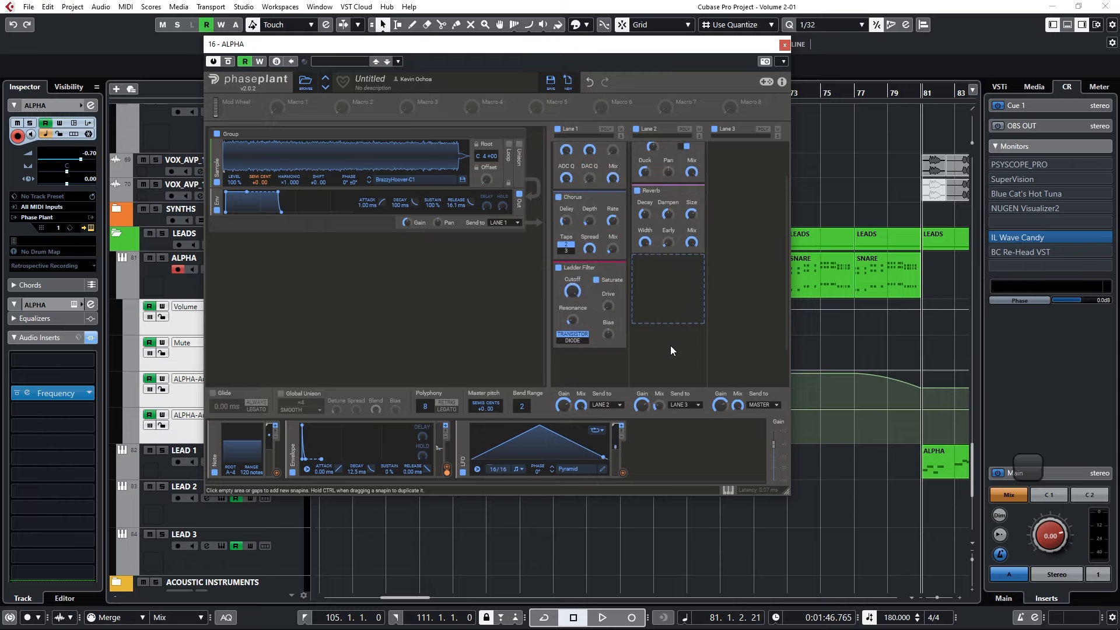
pyautogui.scroll(3, 689, 328)
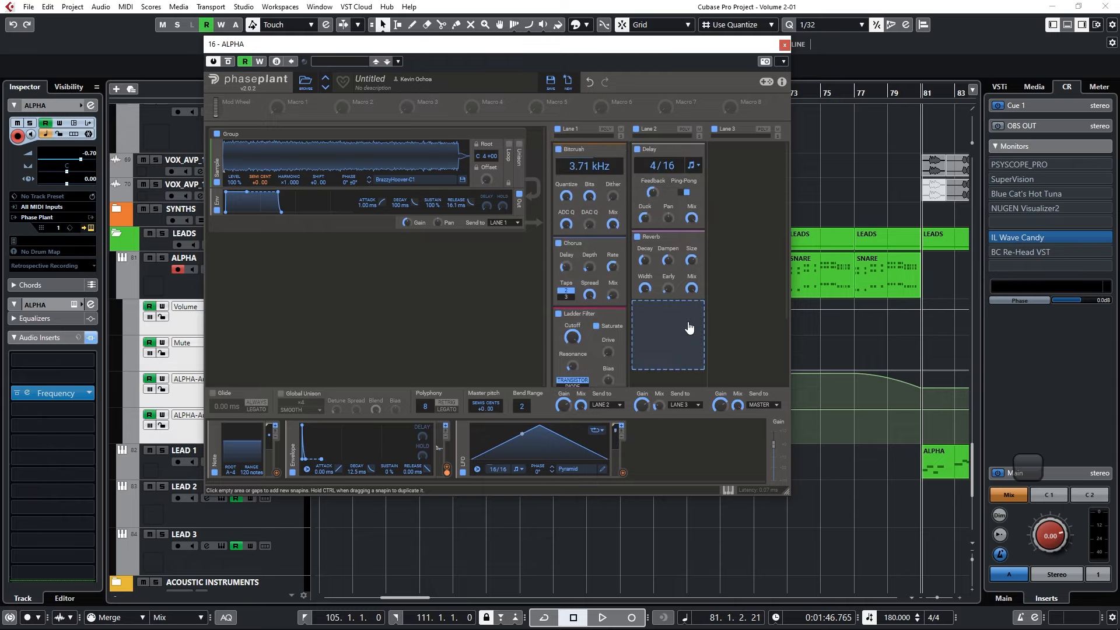
pyautogui.click(650, 336)
pyautogui.click(718, 291)
pyautogui.scroll(-3, 617, 332)
pyautogui.click(601, 331)
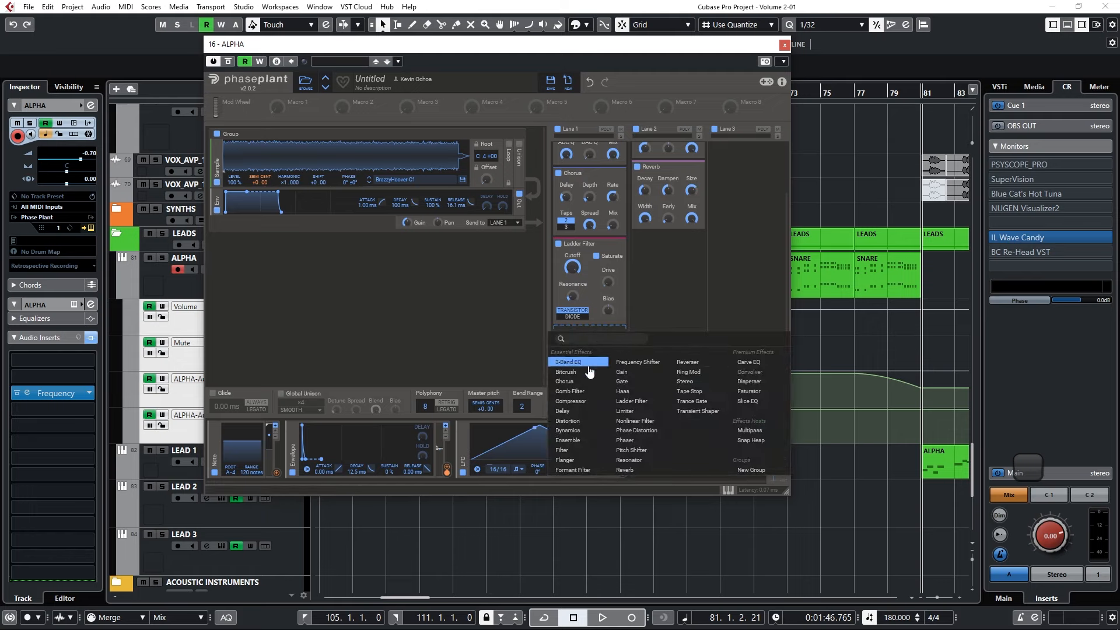
pyautogui.click(569, 420)
pyautogui.scroll(-2, 654, 305)
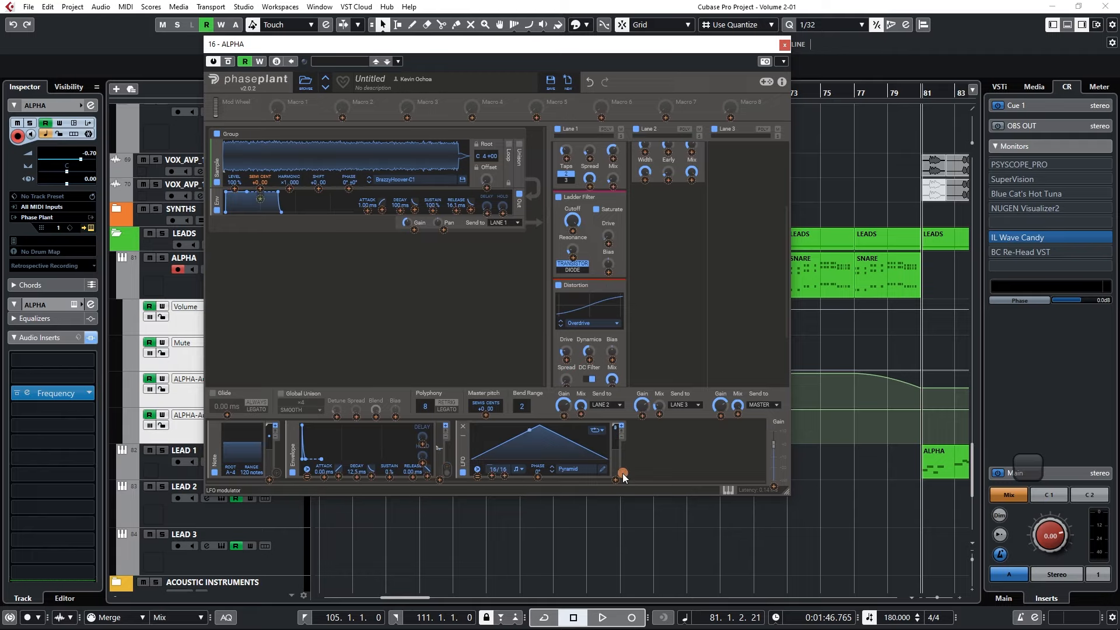
# - Modulate the Distortion's Drive with the LFO by about 23.1 %, assign Drive to automation slot 3, and close Phase Plant
pyautogui.moveTo(623, 472); pyautogui.dragTo(566, 357)
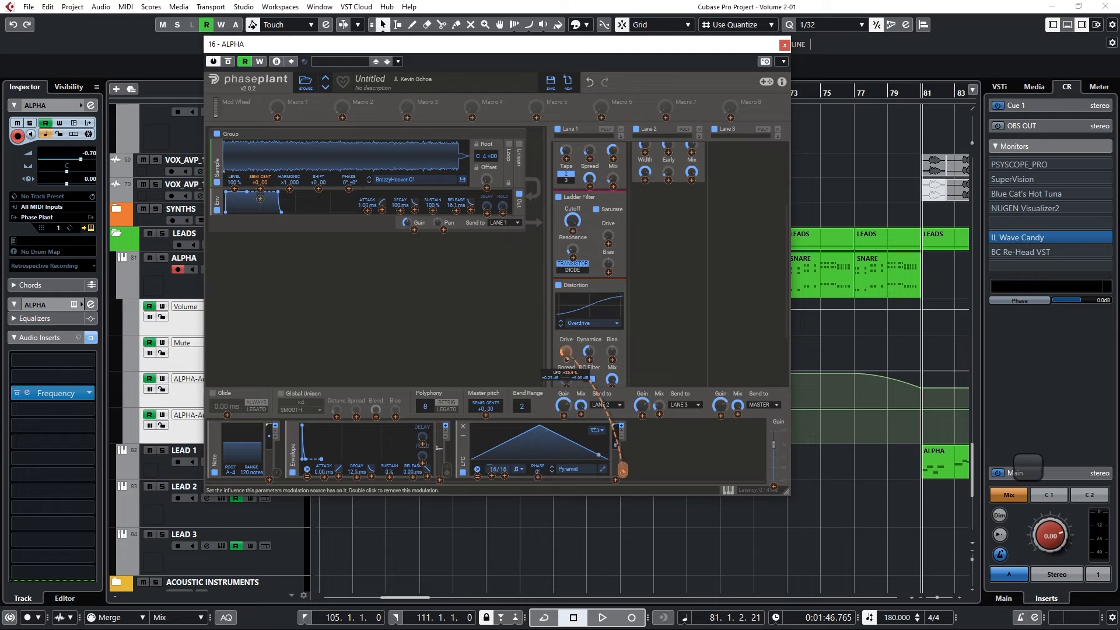
pyautogui.moveTo(623, 473); pyautogui.dragTo(625, 474)
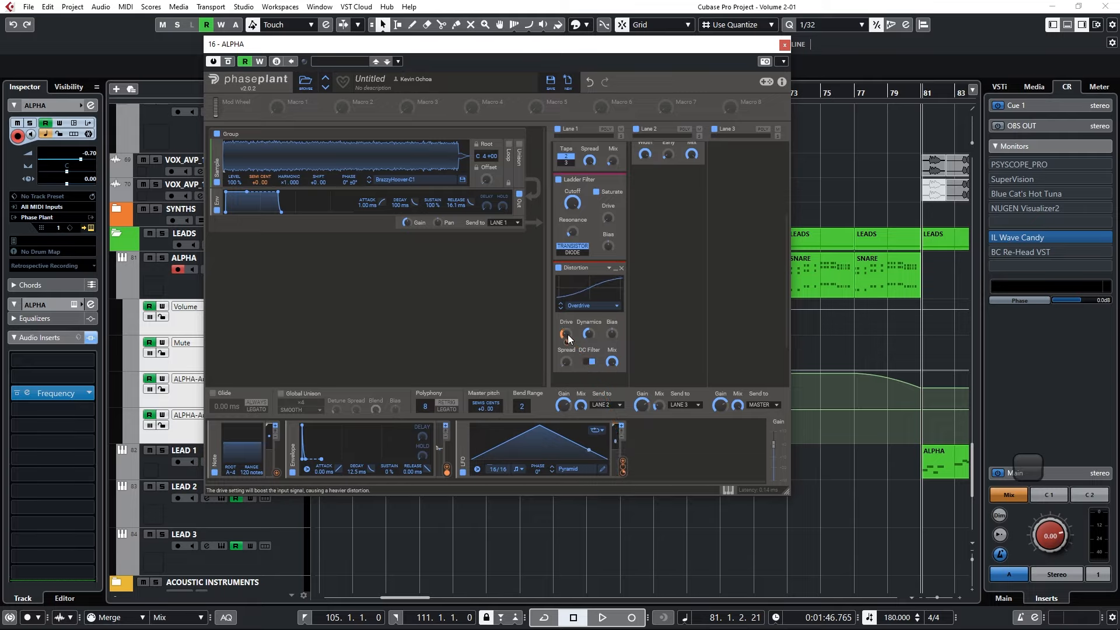
pyautogui.click(623, 473)
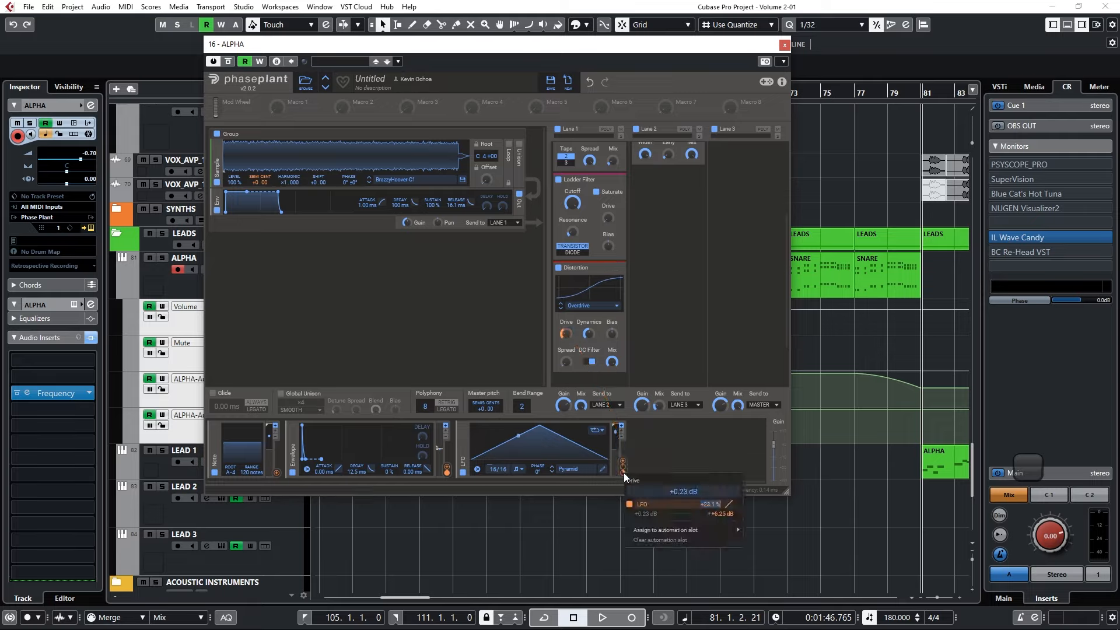
pyautogui.moveTo(650, 535)
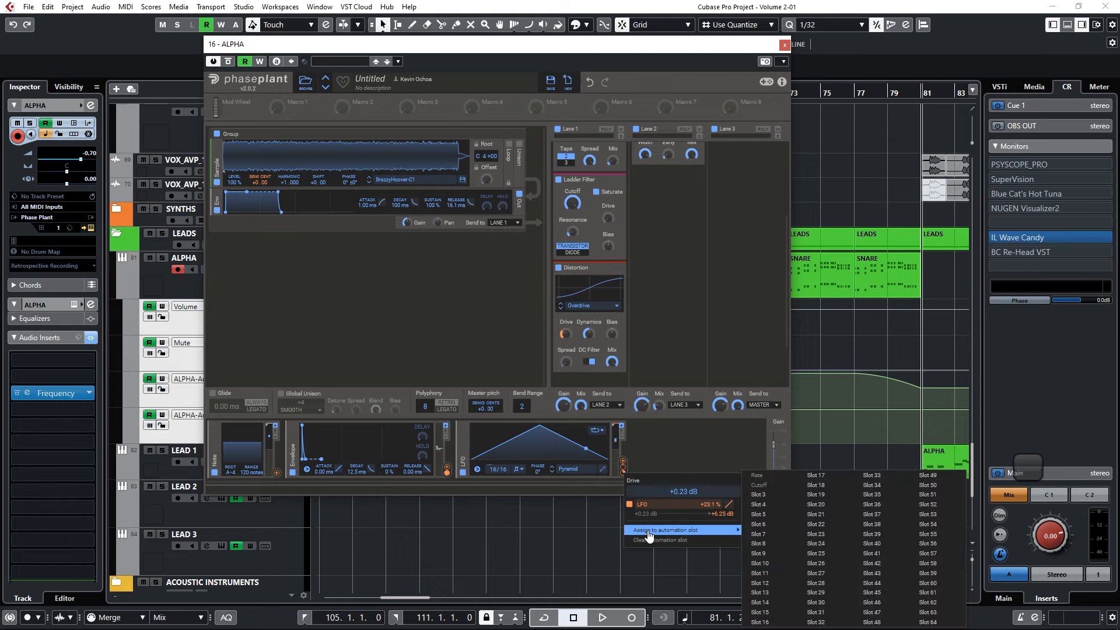
pyautogui.click(765, 494)
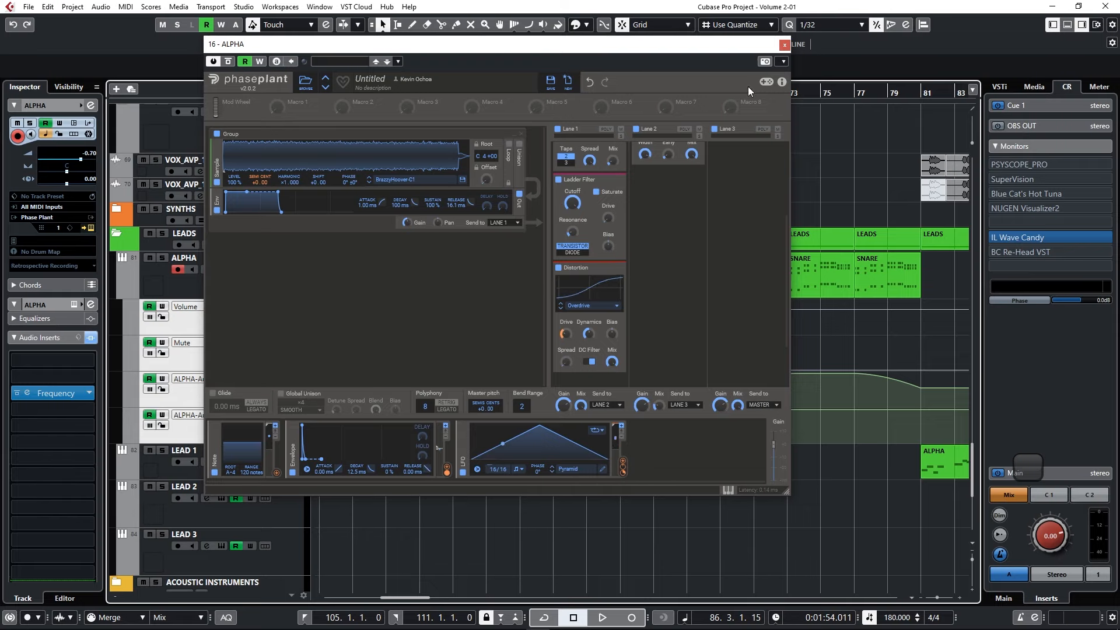
pyautogui.click(783, 45)
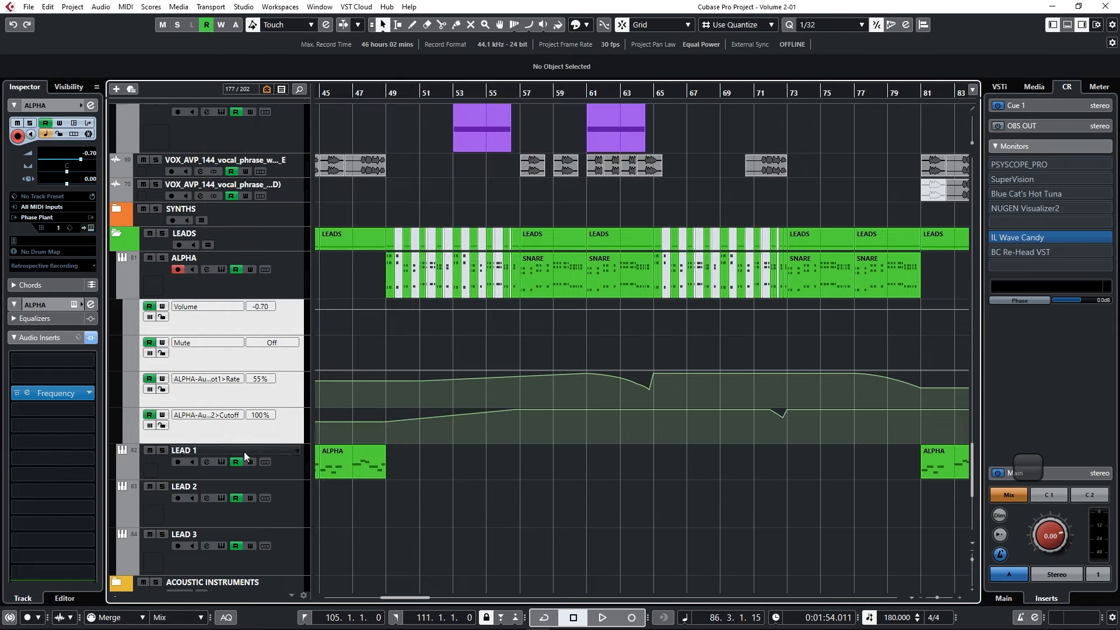
# - Add an automation lane to the ALPHA track for the Phase Plant parameter Automation slot 3 > Drive
pyautogui.click(127, 439)
pyautogui.click(211, 452)
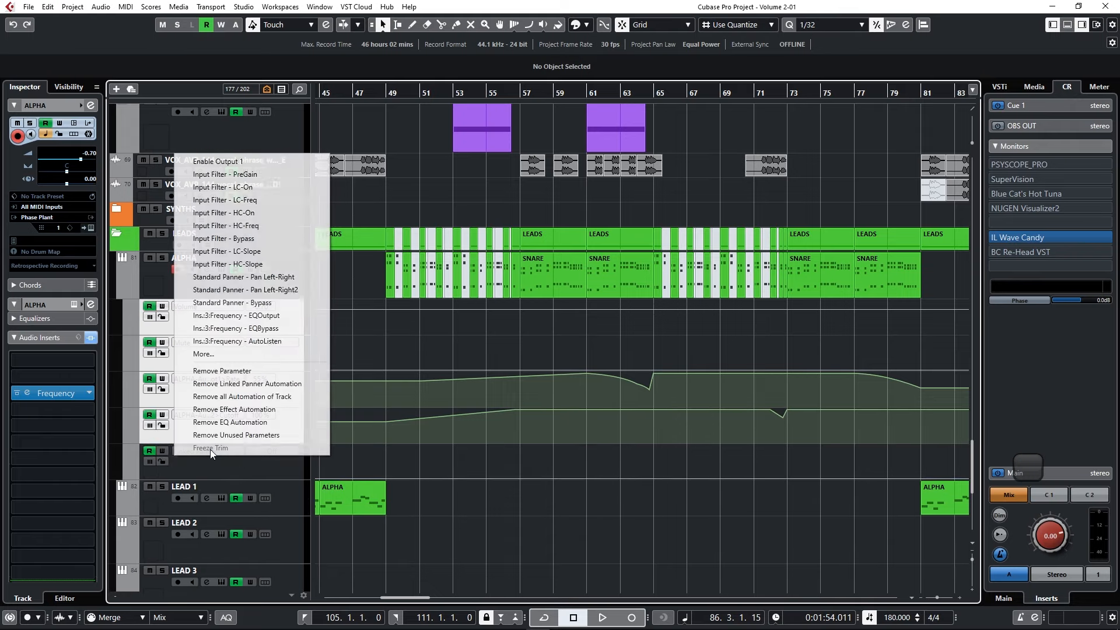
pyautogui.click(256, 353)
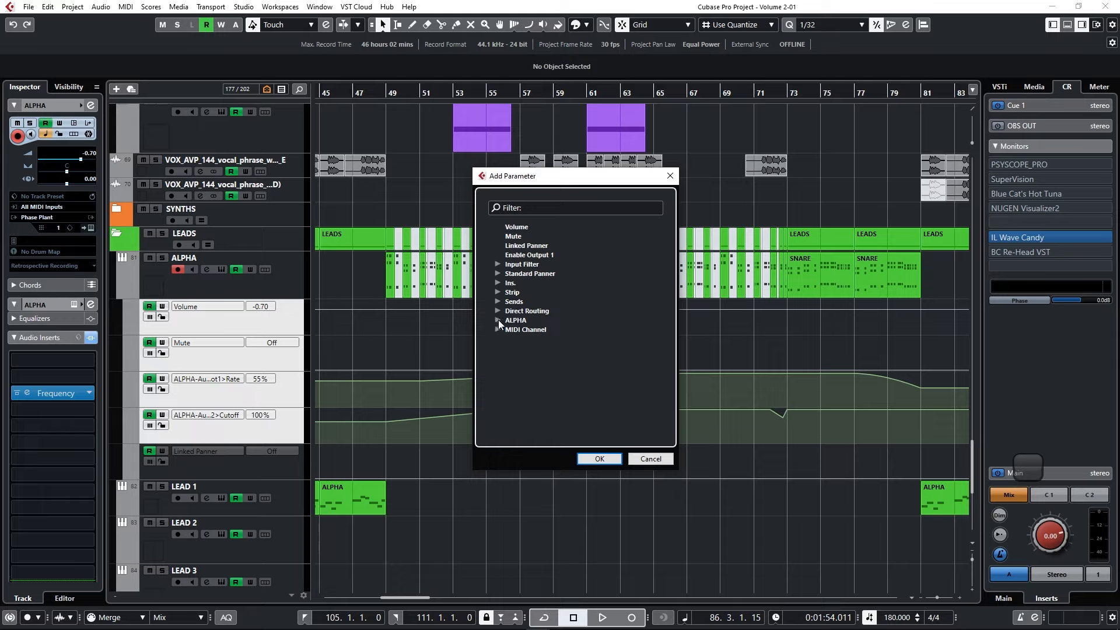
pyautogui.click(498, 320)
pyautogui.scroll(-4, 508, 263)
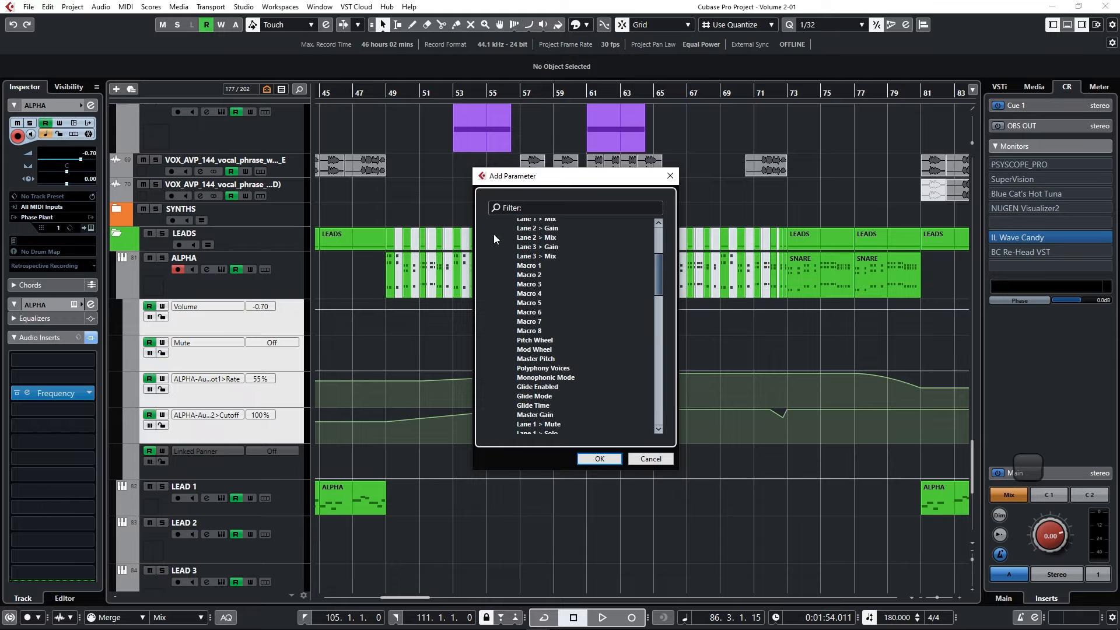
pyautogui.scroll(3, 512, 273)
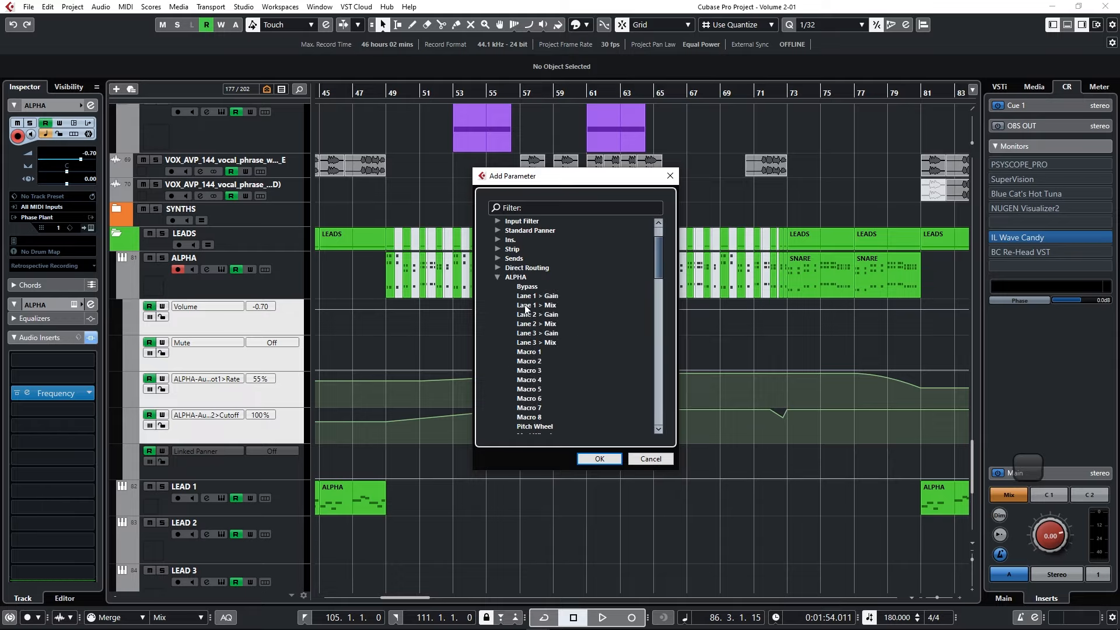
pyautogui.scroll(-5, 571, 344)
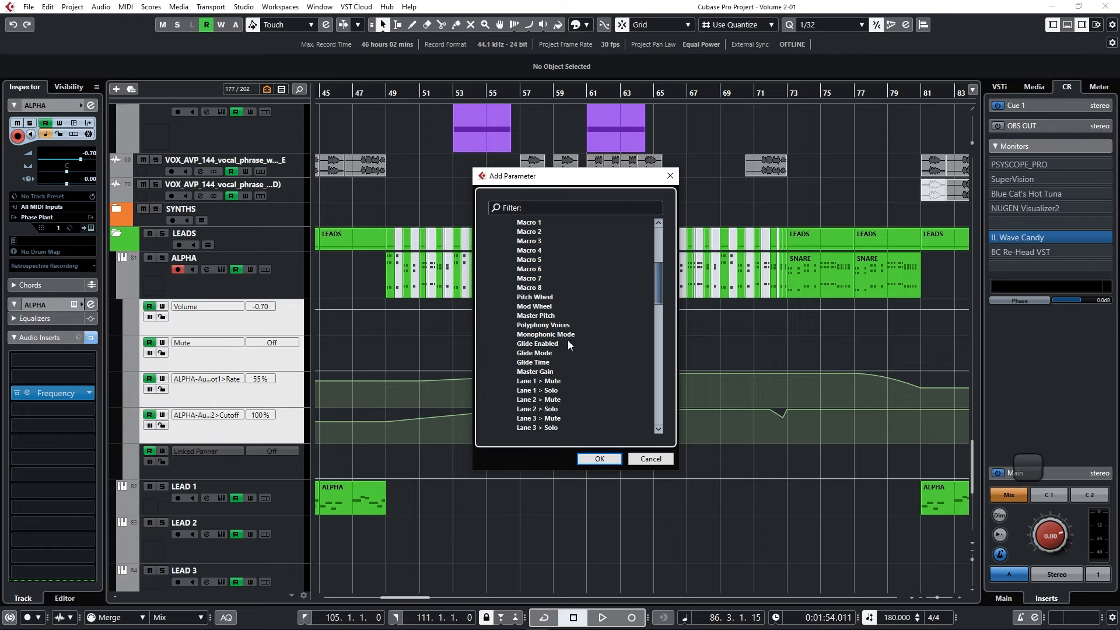
pyautogui.scroll(-5, 555, 332)
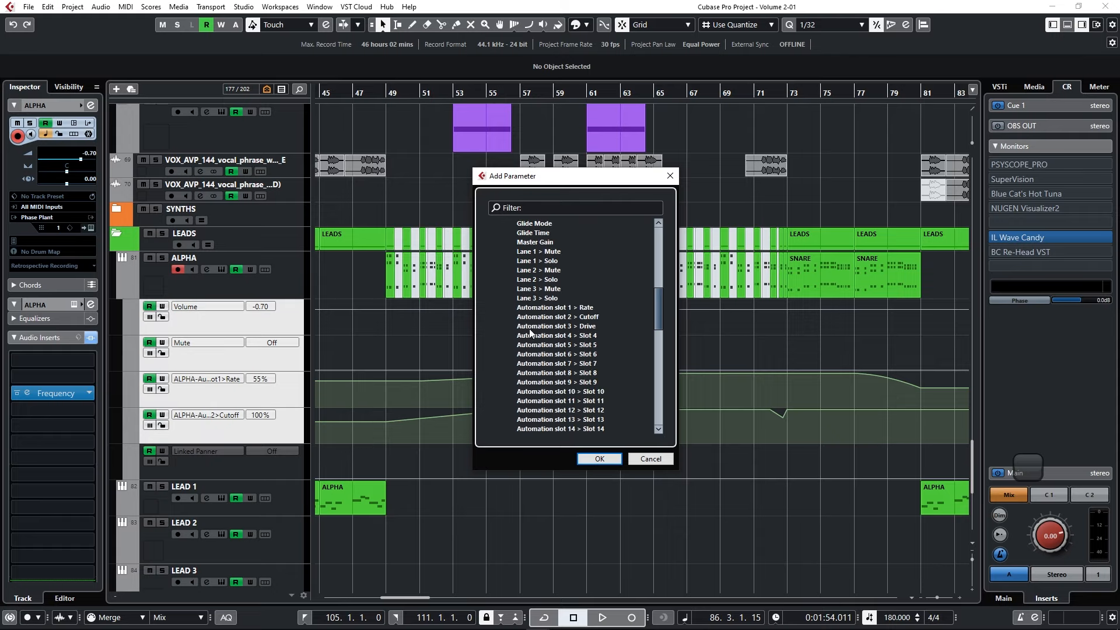
pyautogui.click(579, 327)
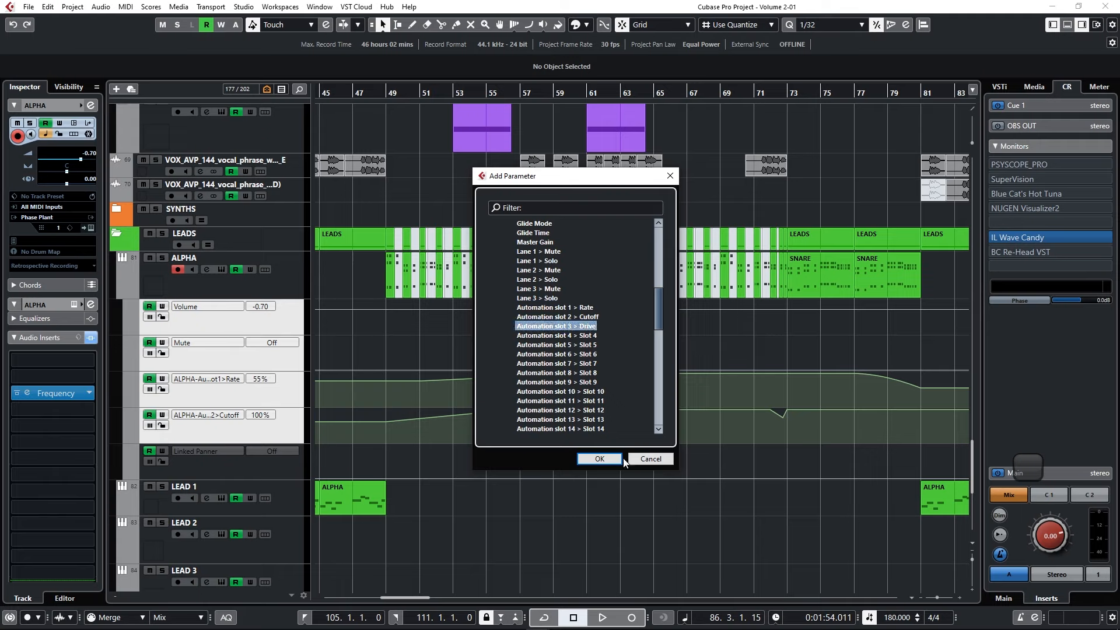
pyautogui.click(599, 459)
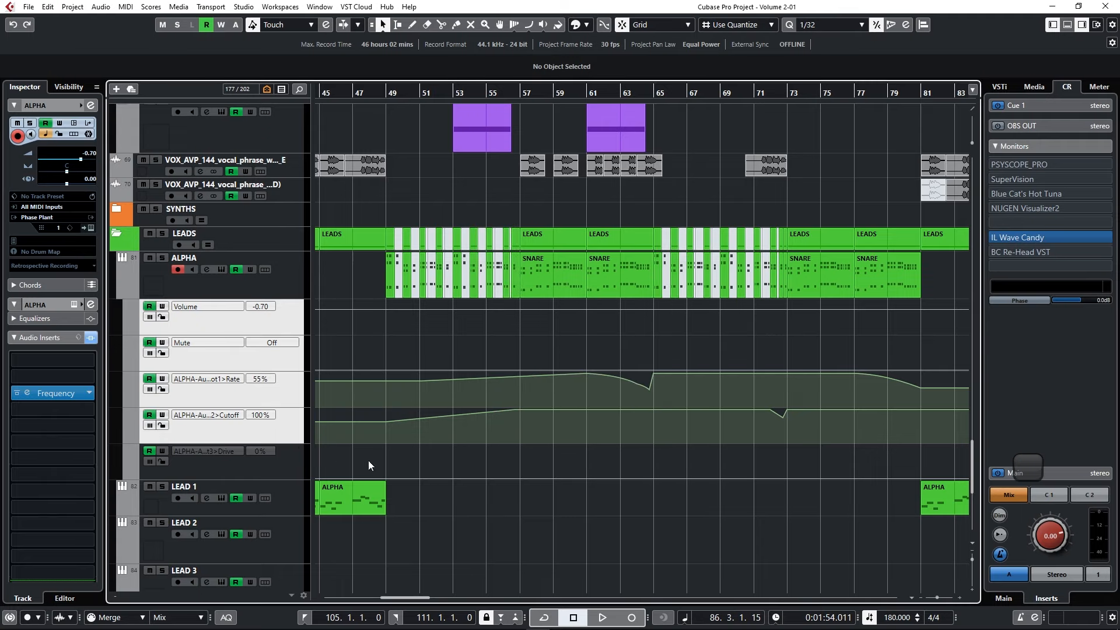
# - Draw the Drive automation on the ALPHA track rising from 0 % at bar 49 to about 79 % at bar 55
pyautogui.click(515, 454)
pyautogui.click(405, 477)
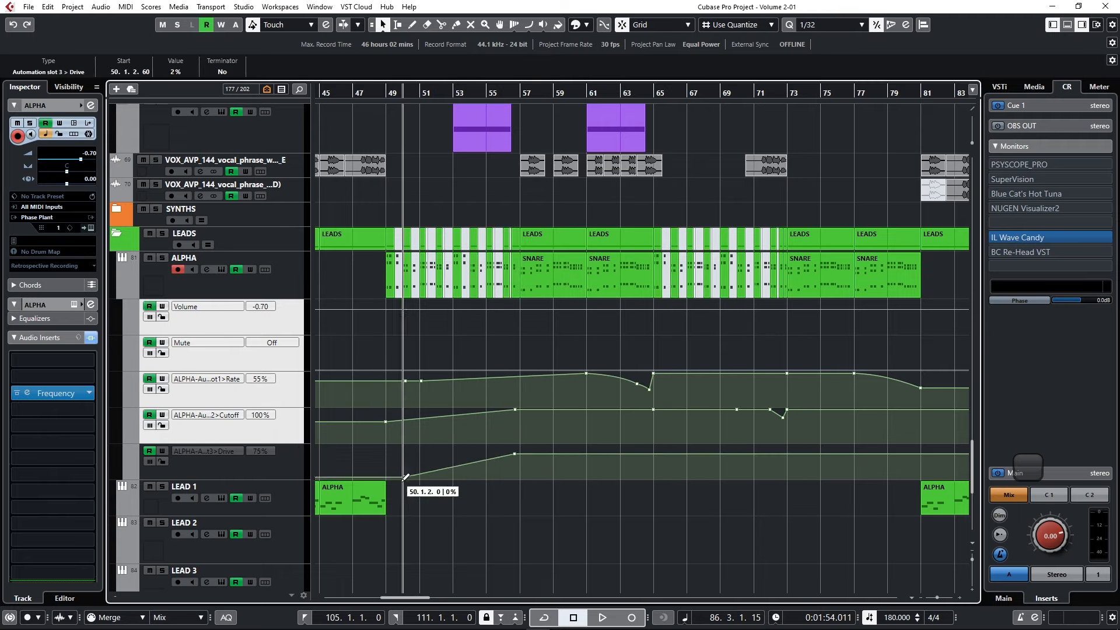
pyautogui.moveTo(406, 477); pyautogui.dragTo(386, 479)
pyautogui.moveTo(514, 455); pyautogui.dragTo(486, 454)
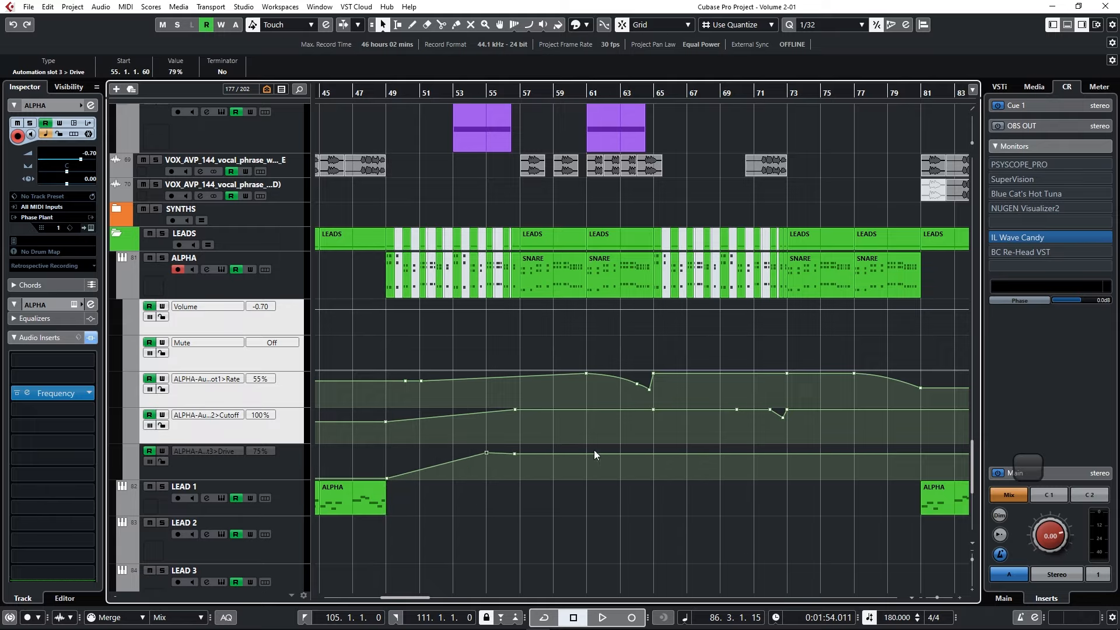
# - Shape the rest of the Drive curve to fall to 0 % near bar 57, bend up to 77 % at bar 63, and return to 0 % at bar 65
pyautogui.click(654, 478)
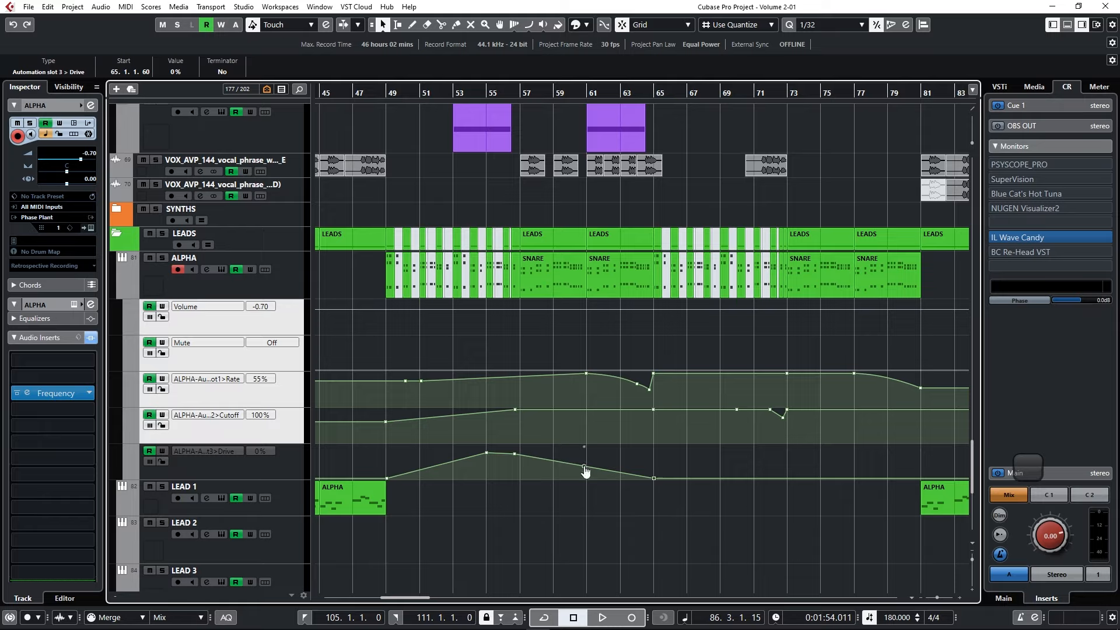
pyautogui.moveTo(586, 471); pyautogui.dragTo(629, 465)
pyautogui.moveTo(514, 454); pyautogui.dragTo(522, 478)
pyautogui.moveTo(628, 475); pyautogui.dragTo(623, 452)
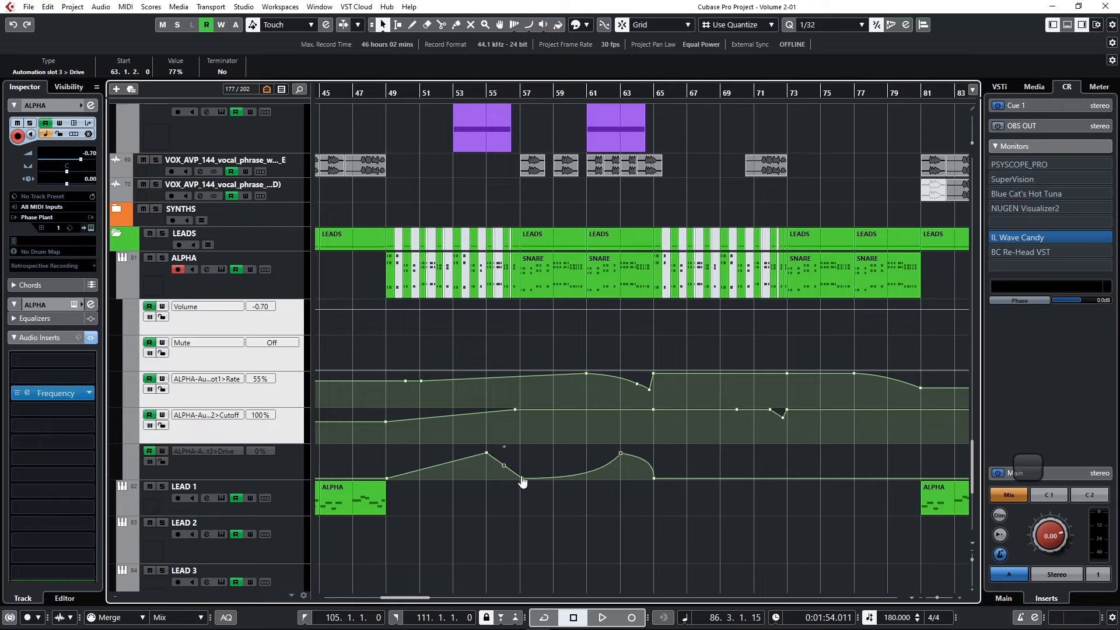
# - Play the project from bar 49 and watch the automated Distortion in the ALPHA track's Phase Plant window, closing it when done
pyautogui.moveTo(390, 95); pyautogui.dragTo(388, 92)
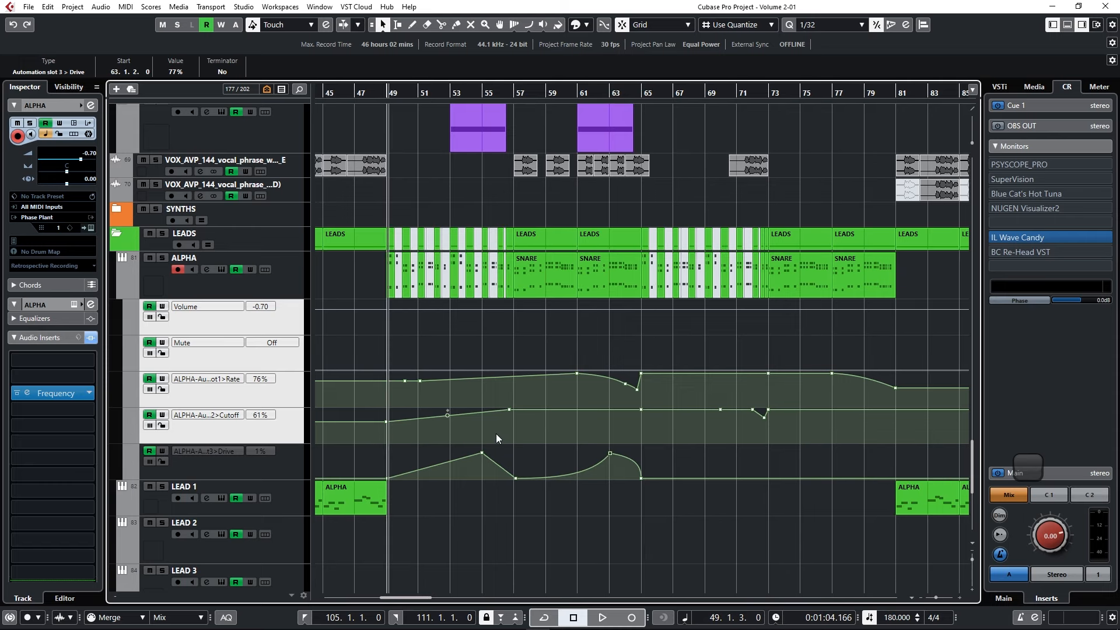
pyautogui.press('space')
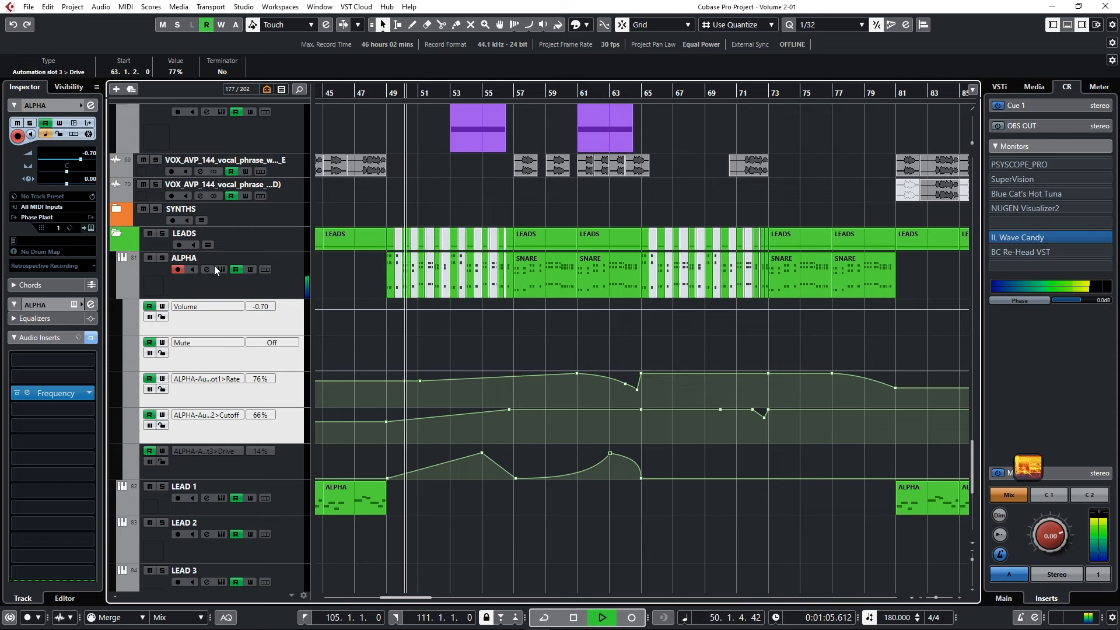
pyautogui.click(216, 268)
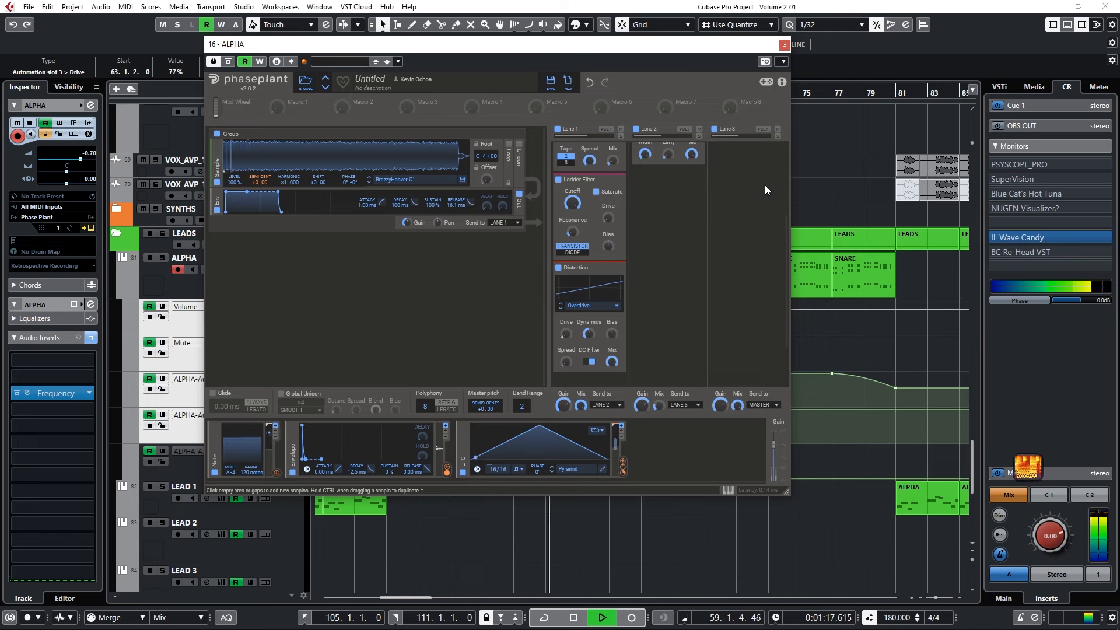
pyautogui.click(785, 45)
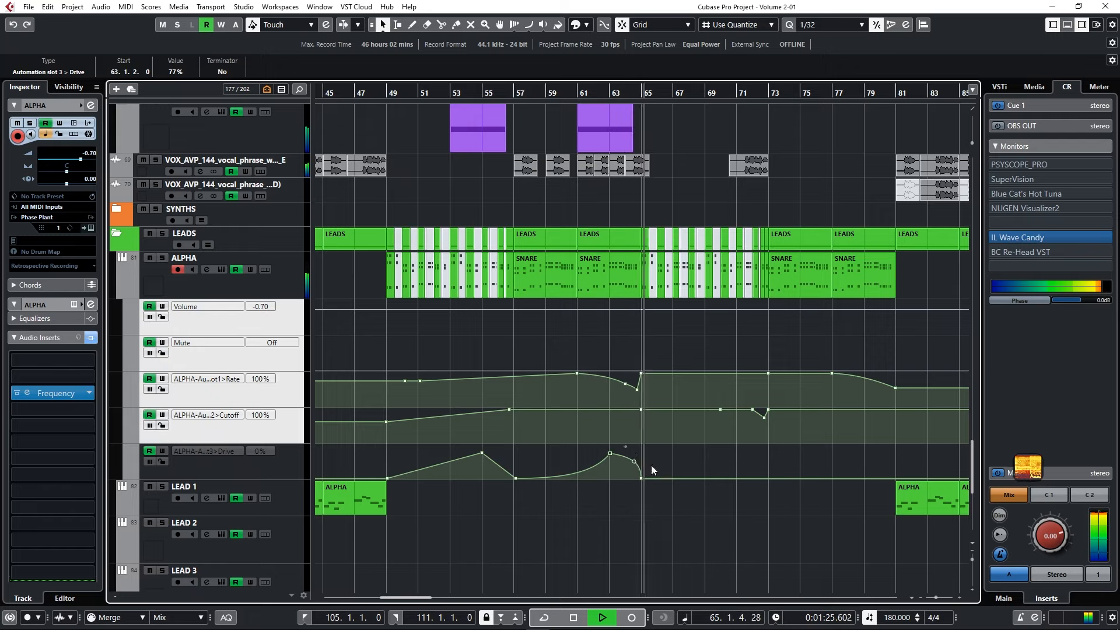
# - Extend the Drive automation to 36 % at bar 73 with a short dip to 11 % at bar 72
pyautogui.click(757, 466)
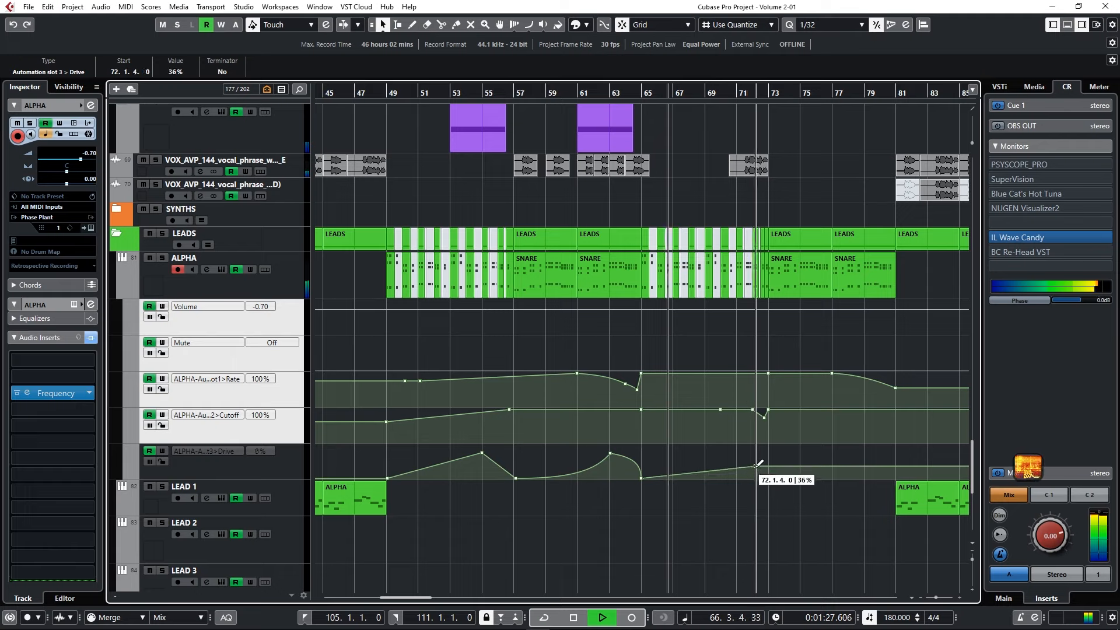
pyautogui.moveTo(756, 466); pyautogui.dragTo(768, 465)
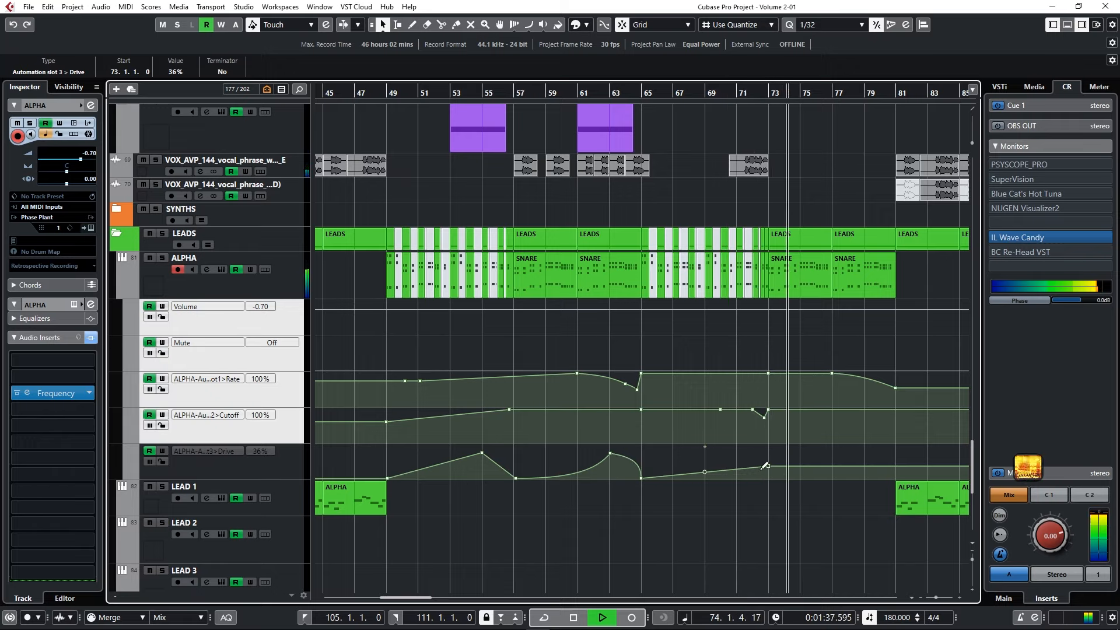
pyautogui.click(750, 468)
pyautogui.moveTo(761, 466); pyautogui.dragTo(758, 475)
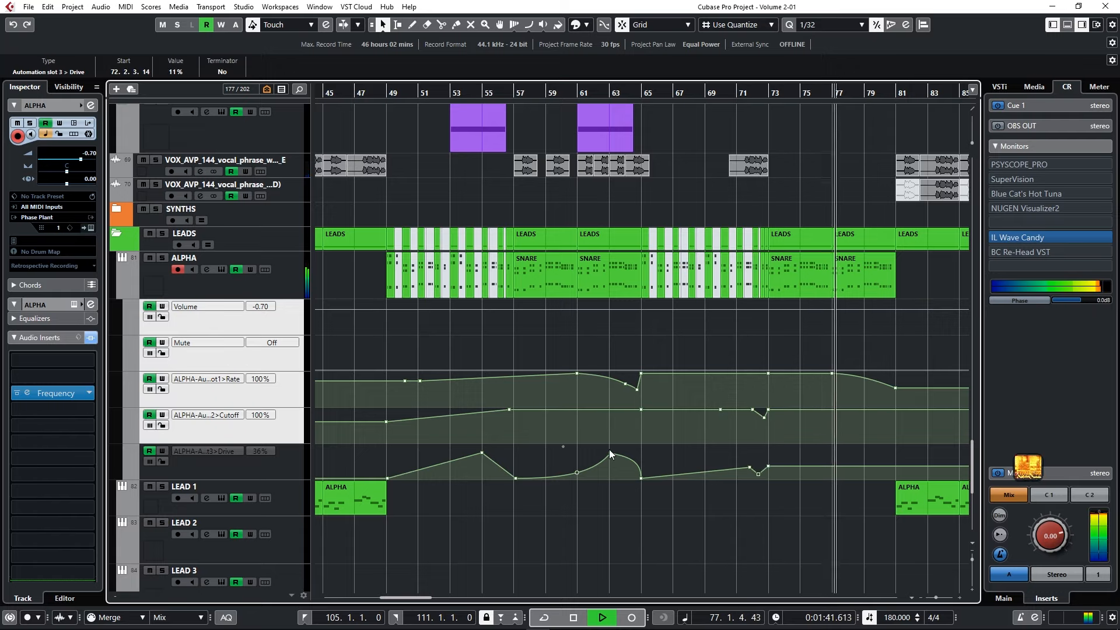
# - Lower the Drive automation peaks at bars 55 and 63, setting the bar 63 point to 14 %, and move the stopped playhead back to bar 49
pyautogui.moveTo(611, 454); pyautogui.dragTo(611, 472)
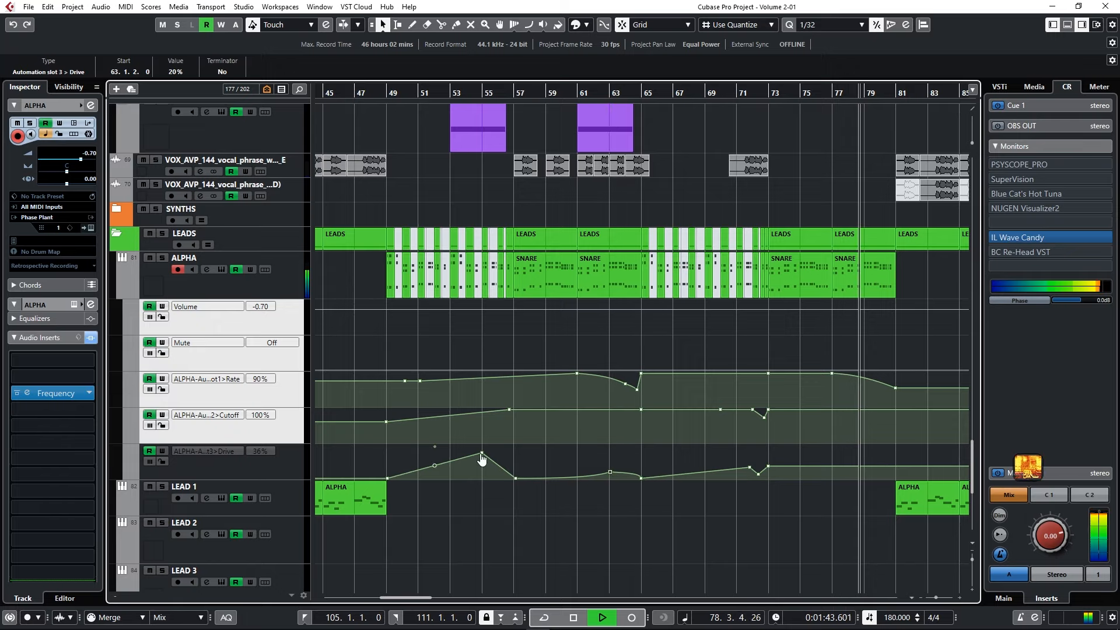
pyautogui.moveTo(482, 455); pyautogui.dragTo(484, 477)
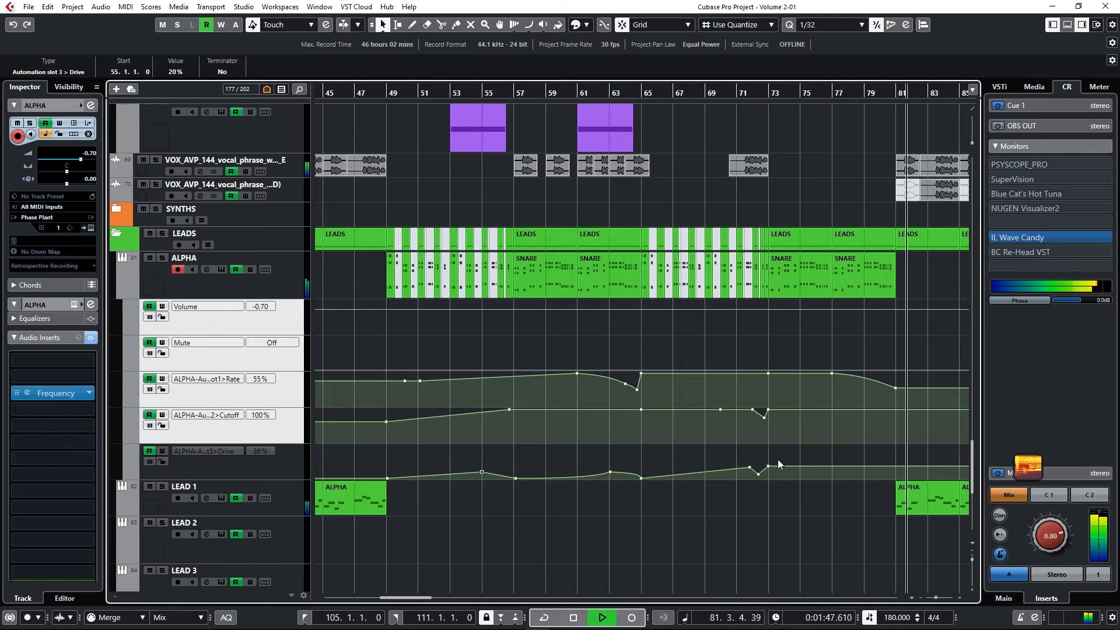
pyautogui.press('space')
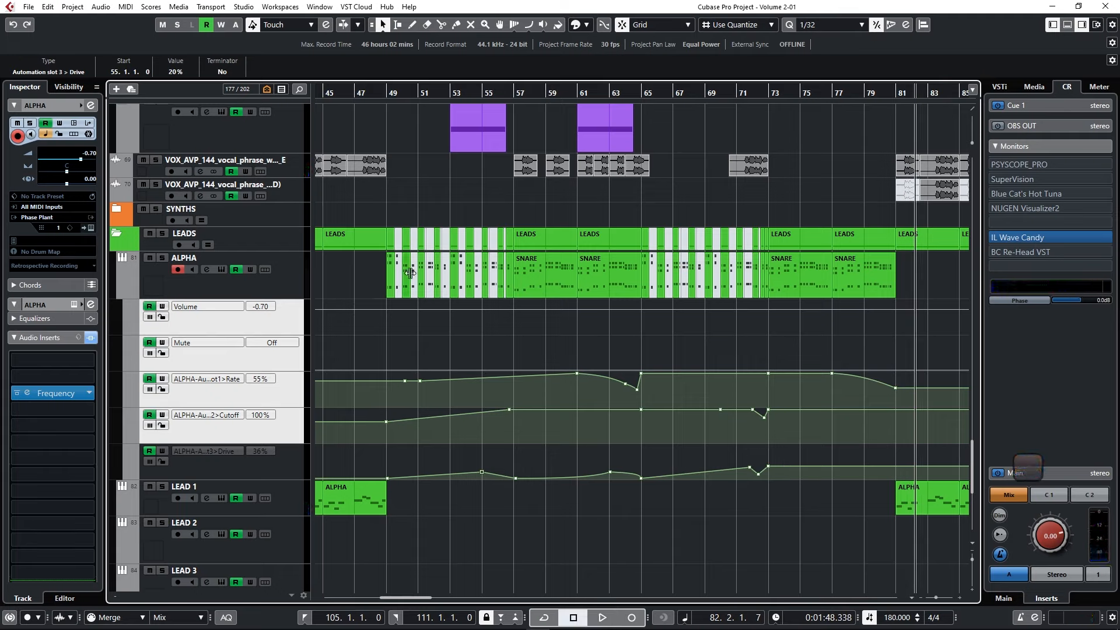
pyautogui.click(386, 93)
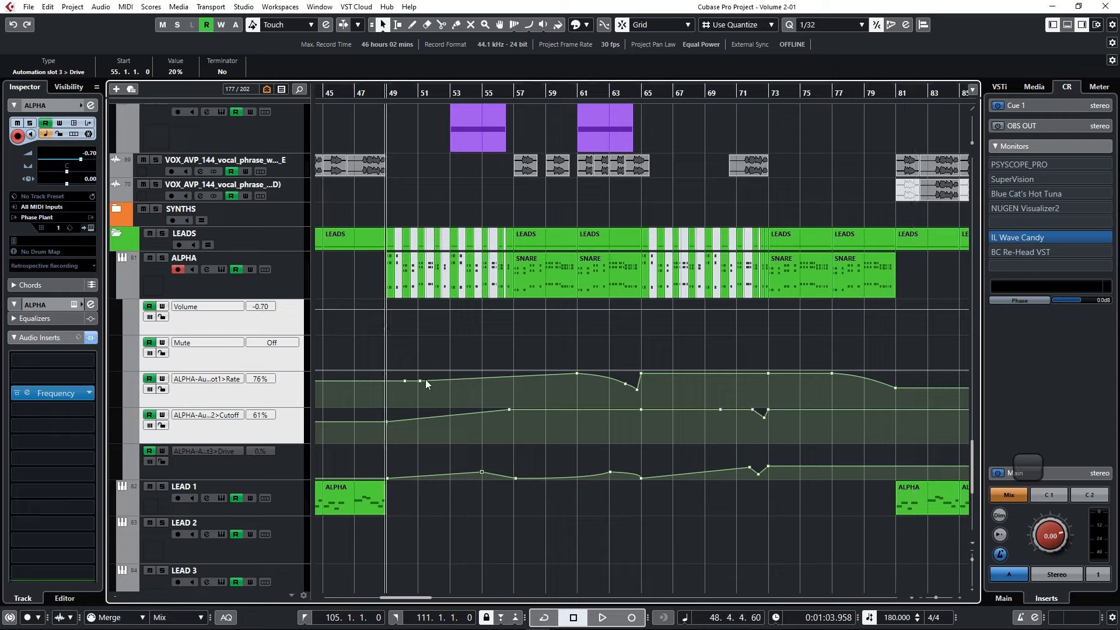
pyautogui.moveTo(485, 476); pyautogui.dragTo(485, 480)
pyautogui.click(613, 477)
# - In Phase Plant, set the Distortion's Dynamics to about 45 %, assign its Bias to automation slot 4, and close the window
pyautogui.click(222, 271)
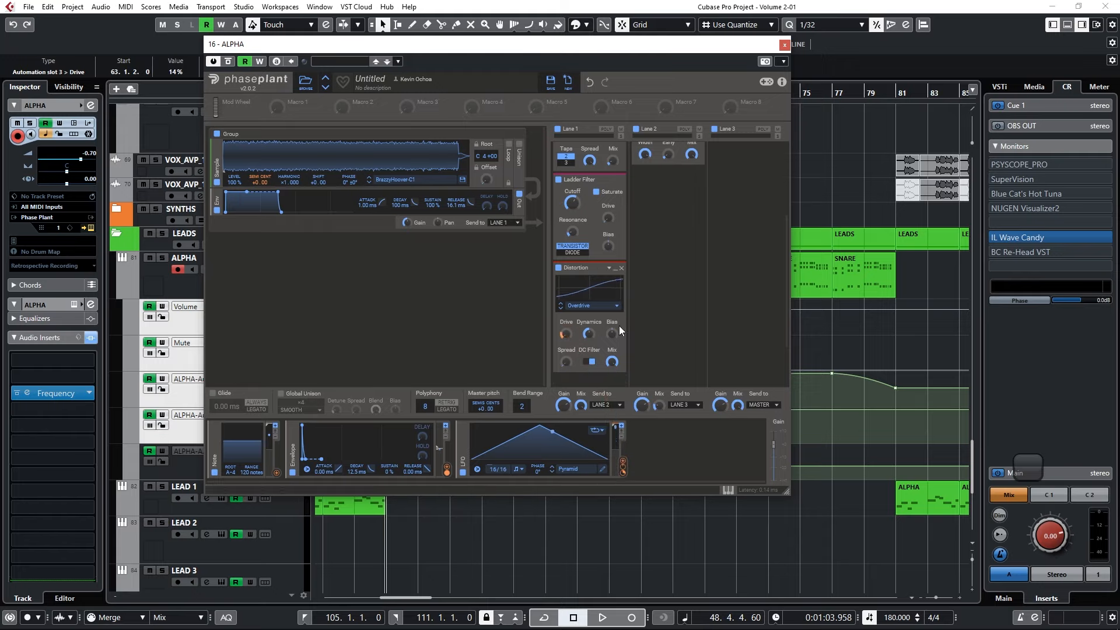
pyautogui.moveTo(587, 335); pyautogui.dragTo(587, 345)
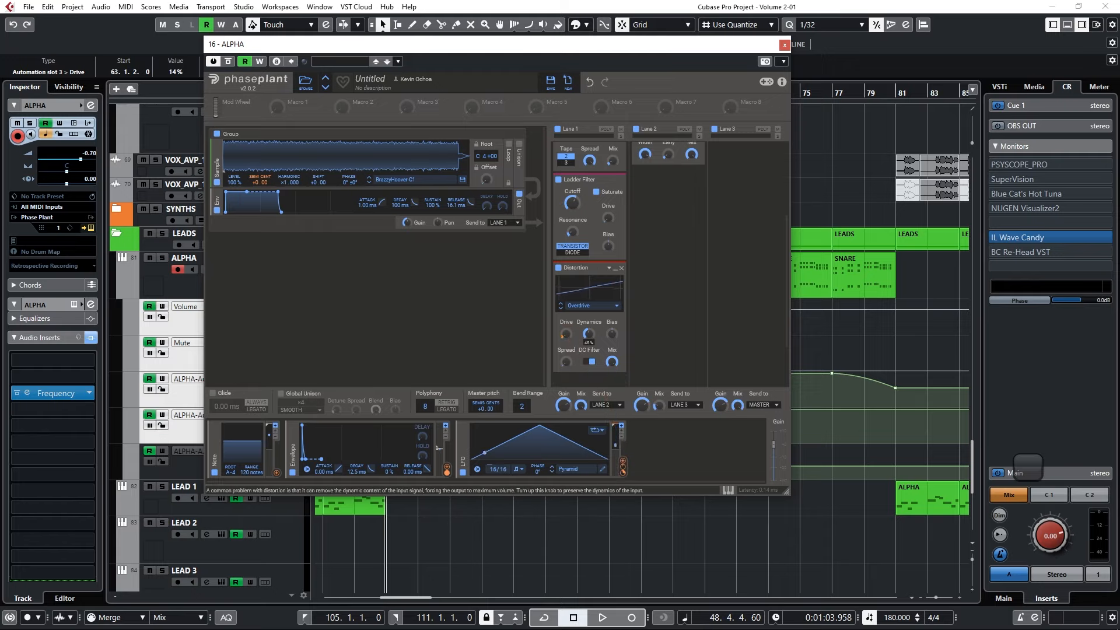
pyautogui.rightClick(609, 335)
pyautogui.moveTo(671, 378)
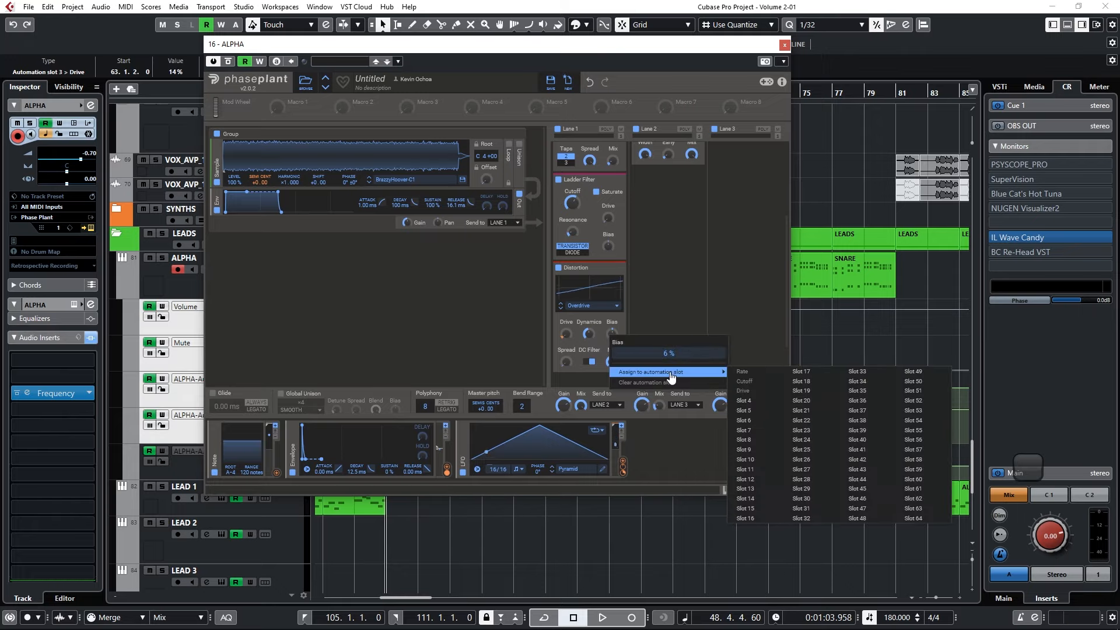
pyautogui.click(749, 401)
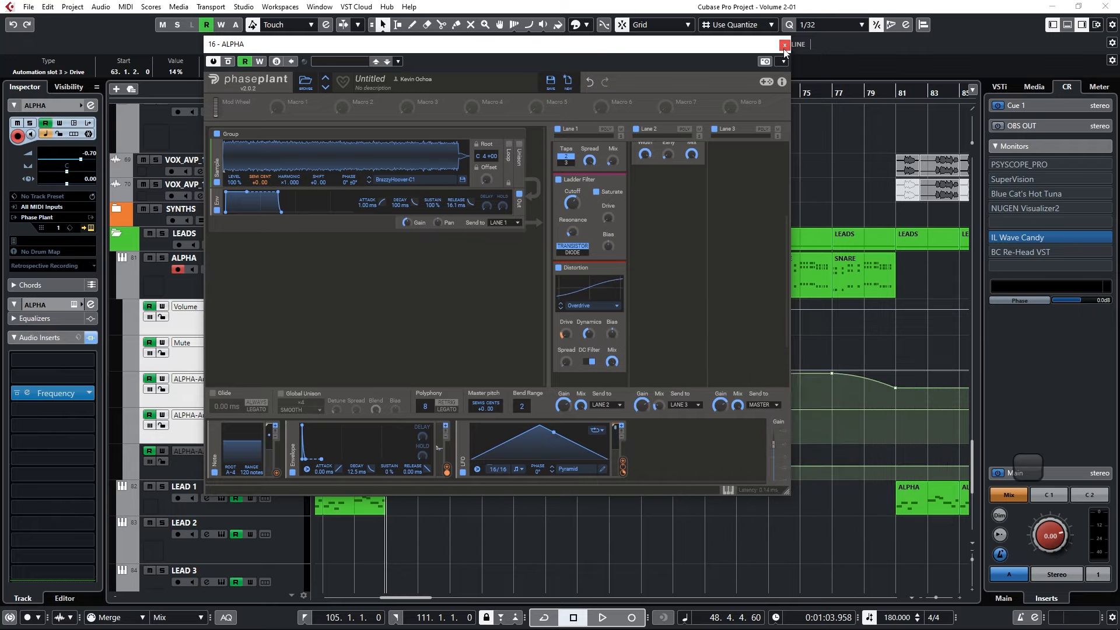
pyautogui.click(785, 47)
# - Add an automation lane to the ALPHA track for the Phase Plant parameter Automation slot 4 > Bias
pyautogui.click(127, 475)
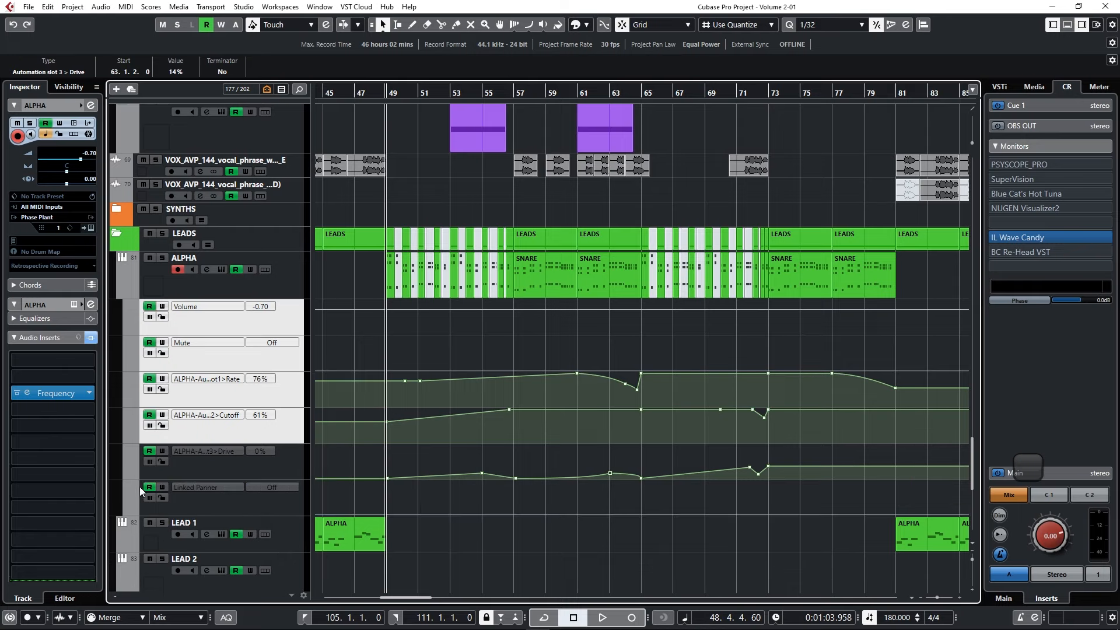
pyautogui.click(221, 490)
pyautogui.click(274, 407)
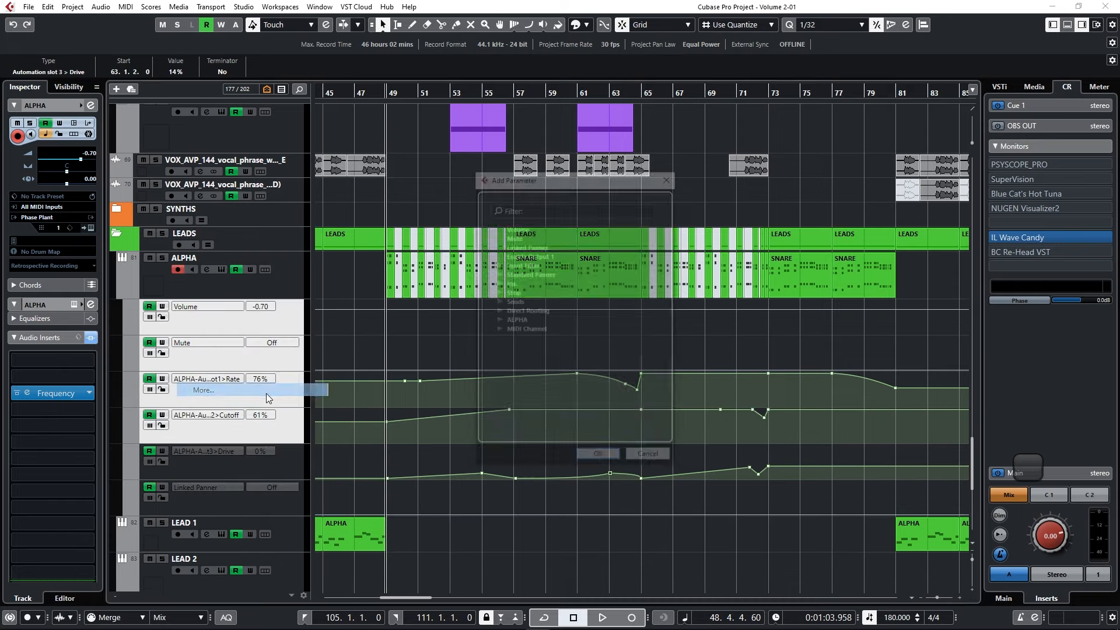
pyautogui.click(497, 320)
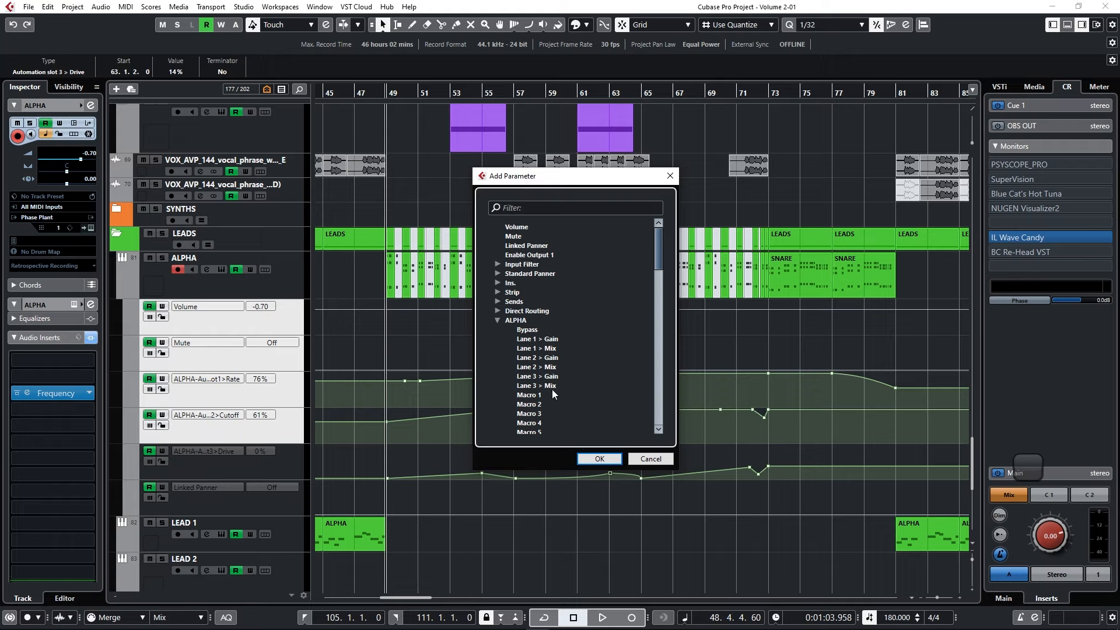
pyautogui.scroll(-15, 561, 375)
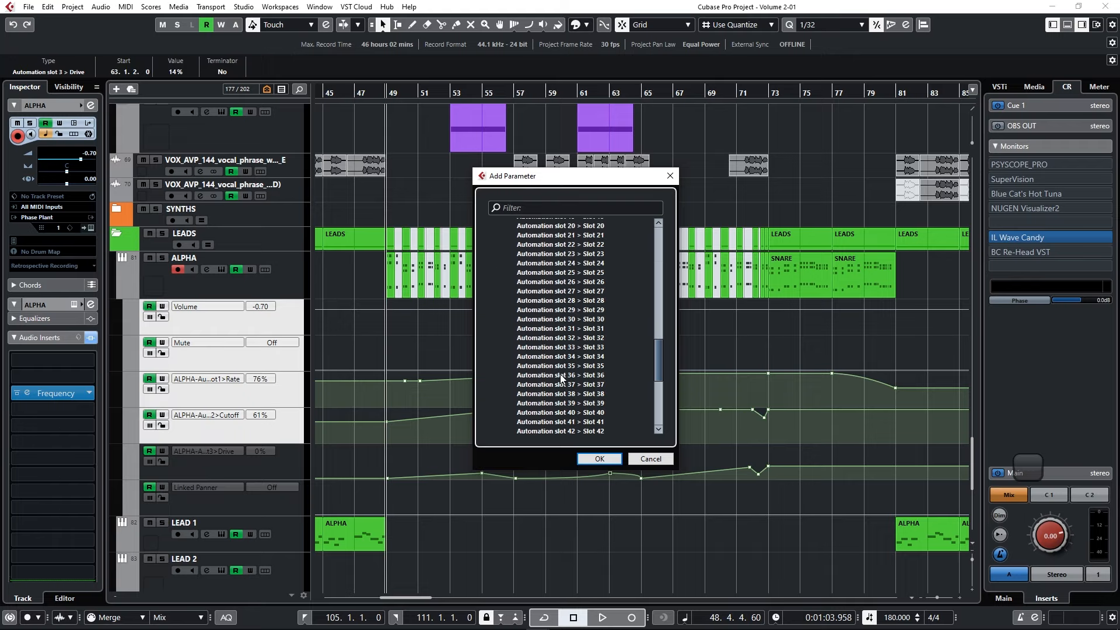
pyautogui.scroll(3, 597, 263)
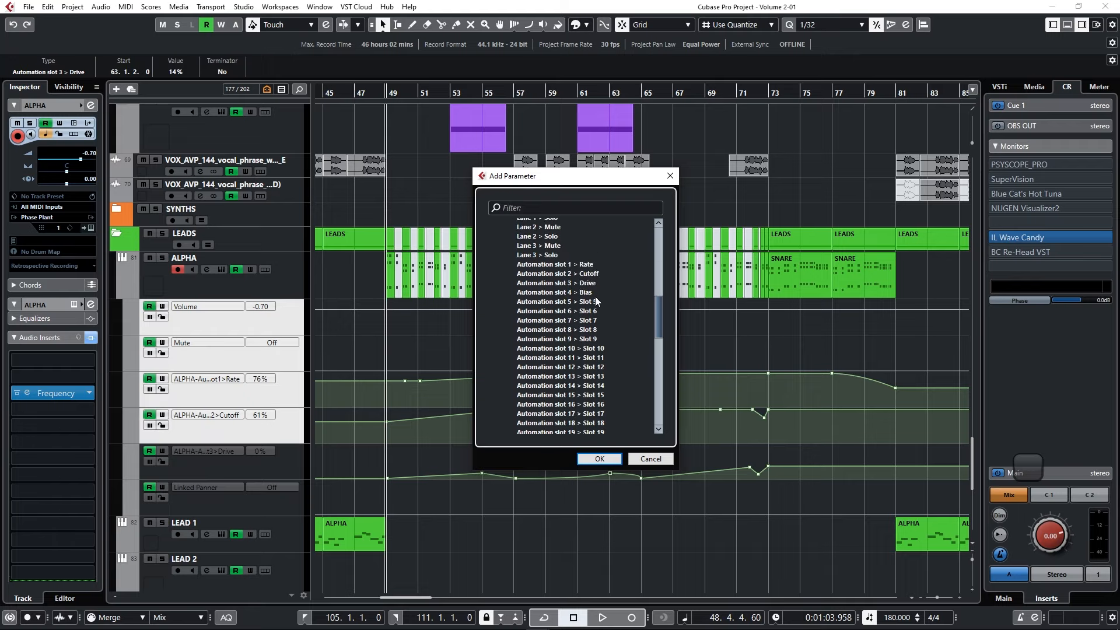
pyautogui.click(593, 294)
pyautogui.click(600, 458)
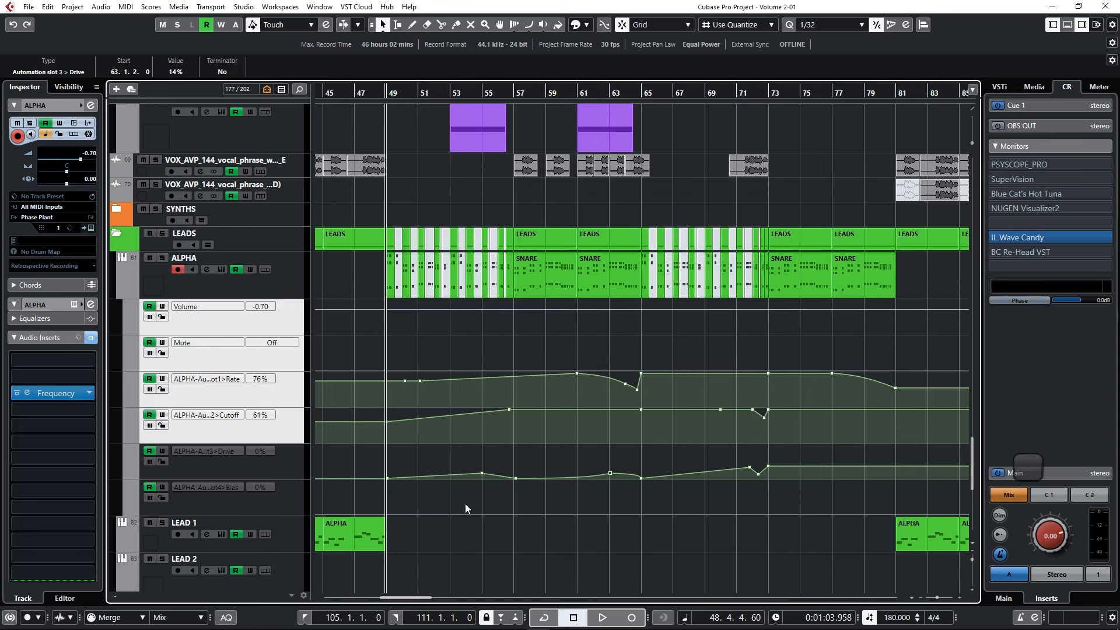
# - Draw the Bias automation rising from 0 % just before bar 49 to 43 % near bar 55 and dropping back to 0 % near bar 56
pyautogui.click(479, 501)
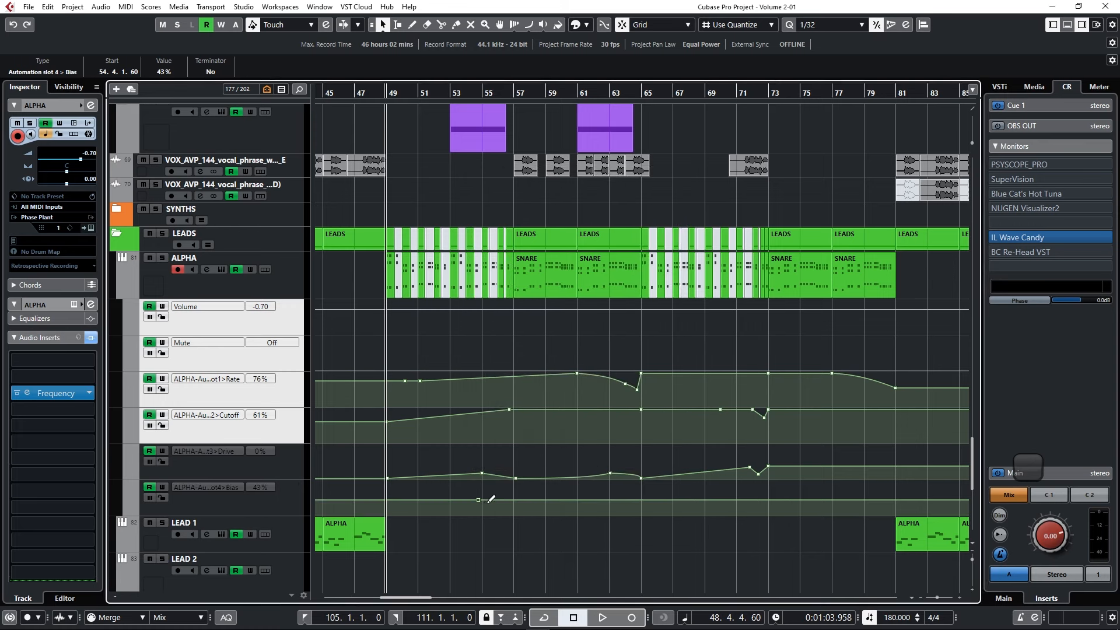
pyautogui.moveTo(501, 500); pyautogui.dragTo(504, 527)
pyautogui.moveTo(399, 501); pyautogui.dragTo(379, 521)
# - During playback with Phase Plant open, add Bias peaks of 57 % near bar 62 and another near bar 79, each falling back to 0 %
pyautogui.press('space')
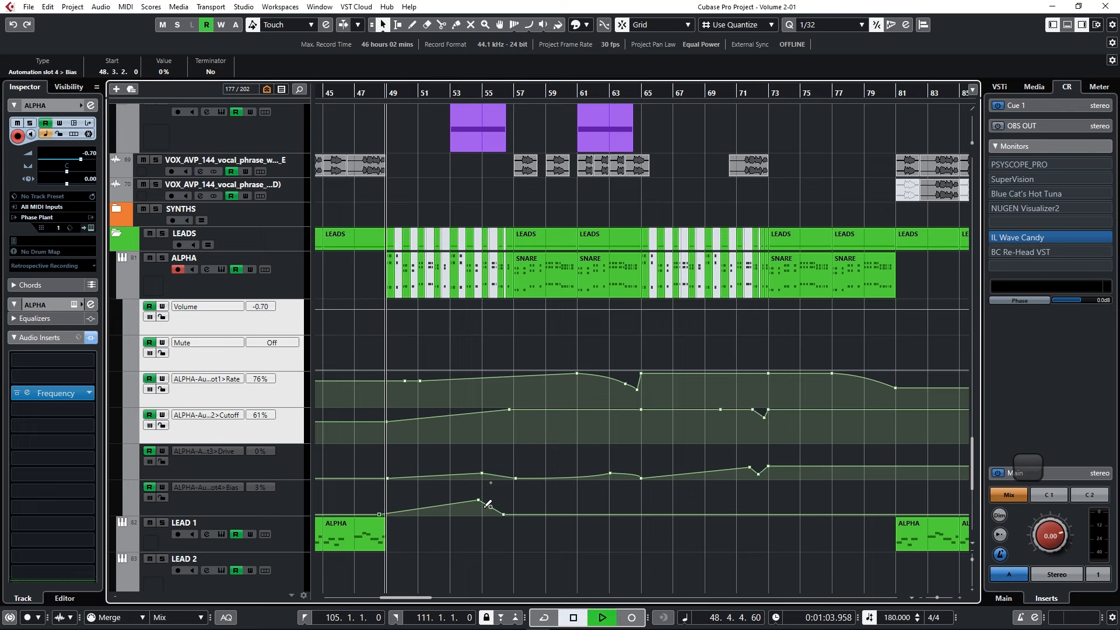
pyautogui.click(221, 269)
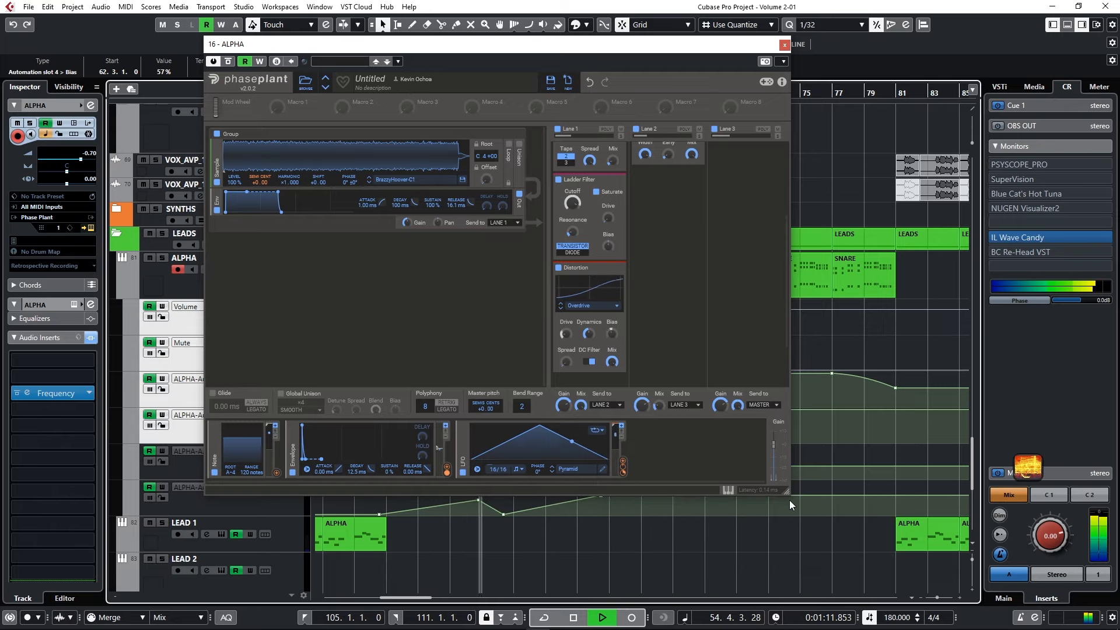
pyautogui.moveTo(798, 496); pyautogui.dragTo(652, 530)
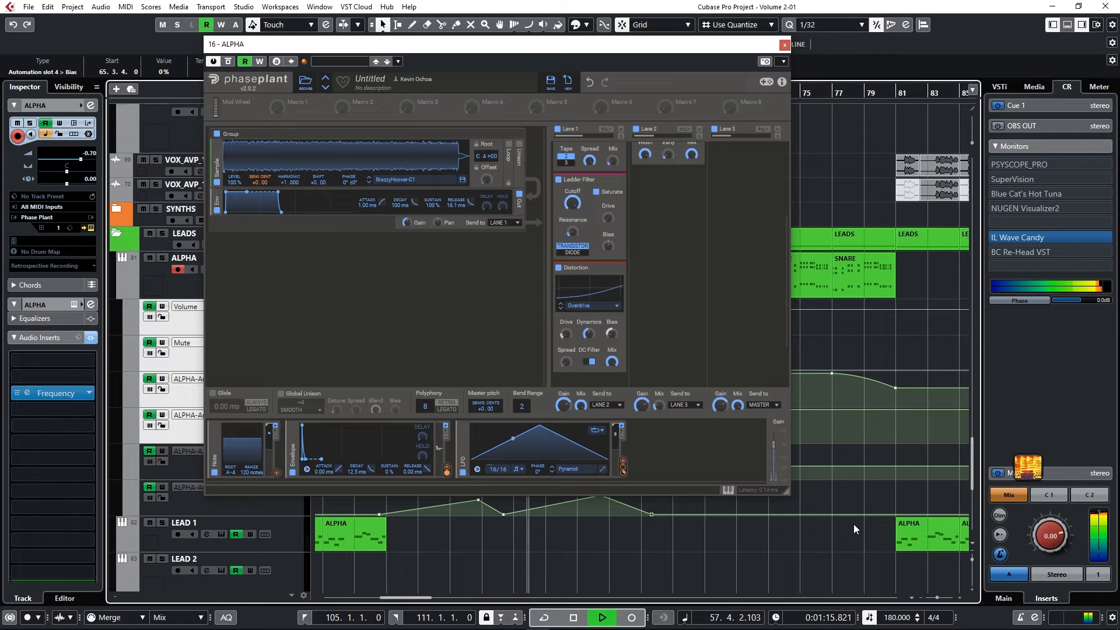
pyautogui.moveTo(862, 516); pyautogui.dragTo(895, 525)
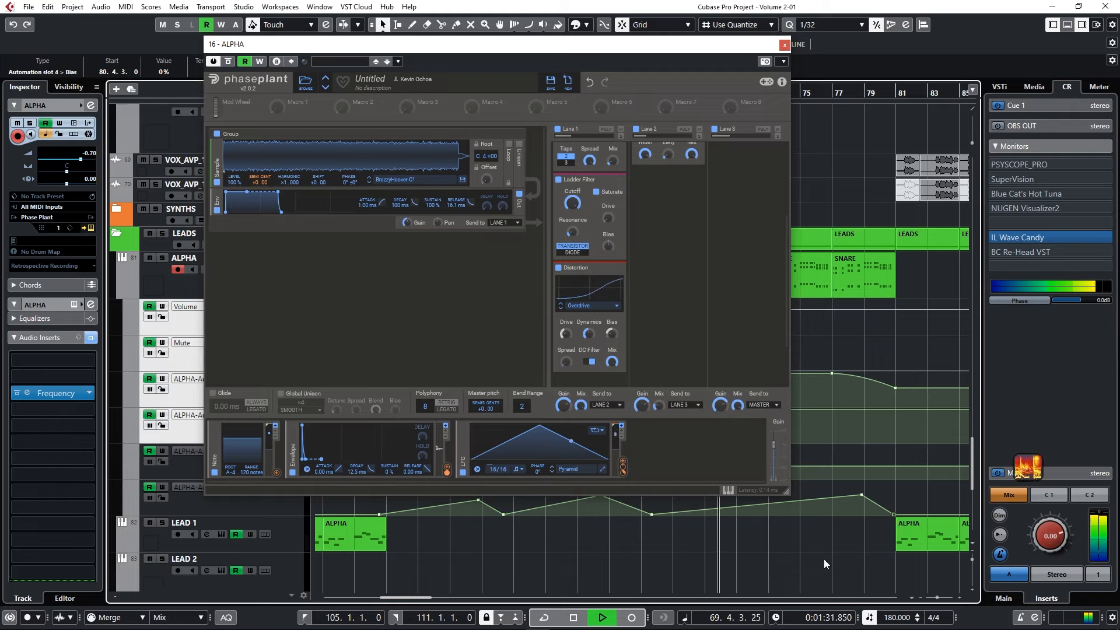
# - Add a sharp Bias dip in bar 72, with points at 45 %, 4 % and 30 %
pyautogui.click(758, 499)
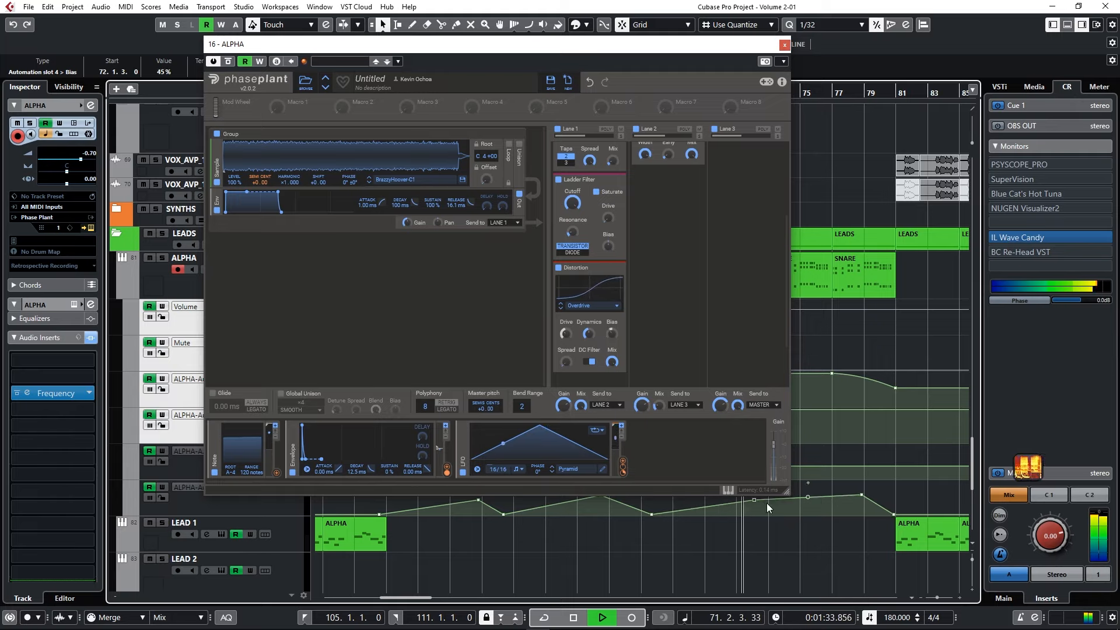
pyautogui.click(766, 513)
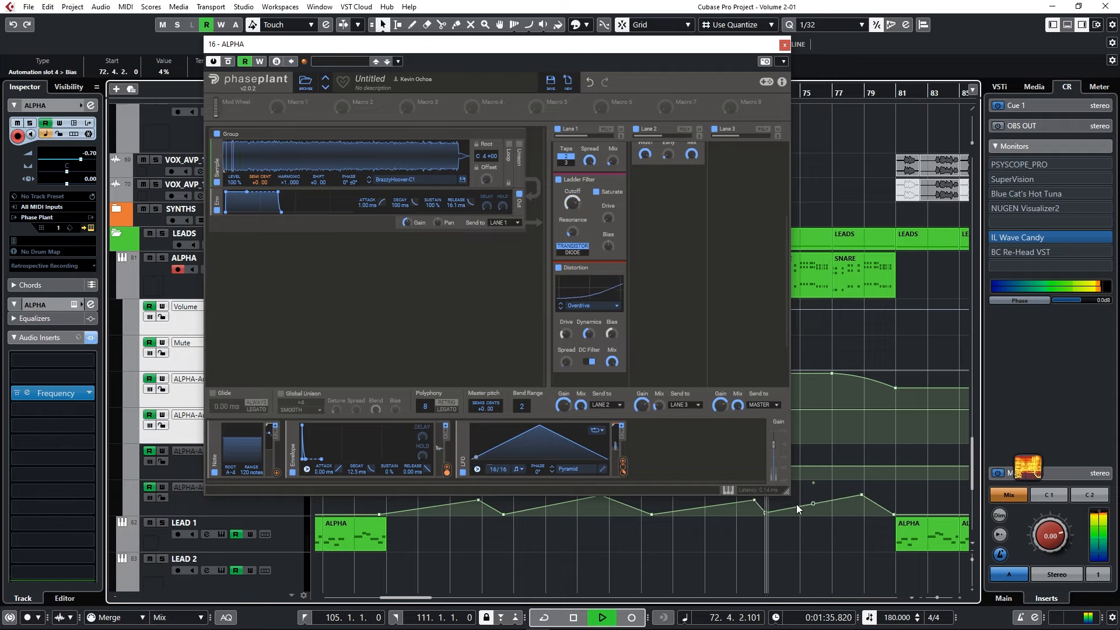
pyautogui.click(780, 506)
pyautogui.moveTo(778, 508); pyautogui.dragTo(768, 504)
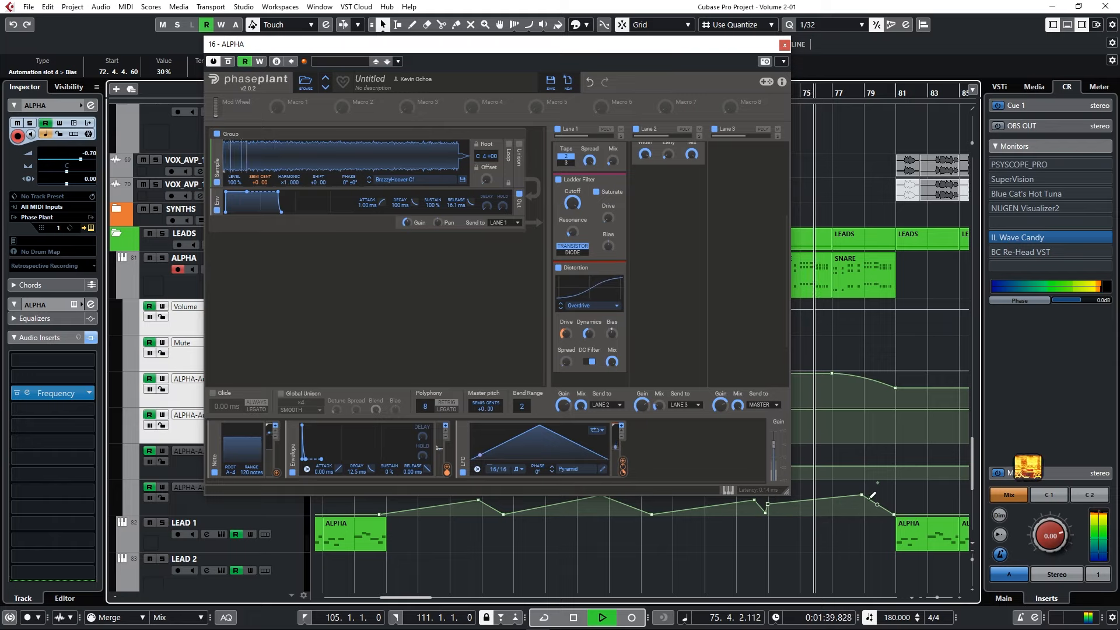
# - Lower the Bias automation peak near bar 79 to 41 % and stop playback
pyautogui.moveTo(861, 495); pyautogui.dragTo(864, 514)
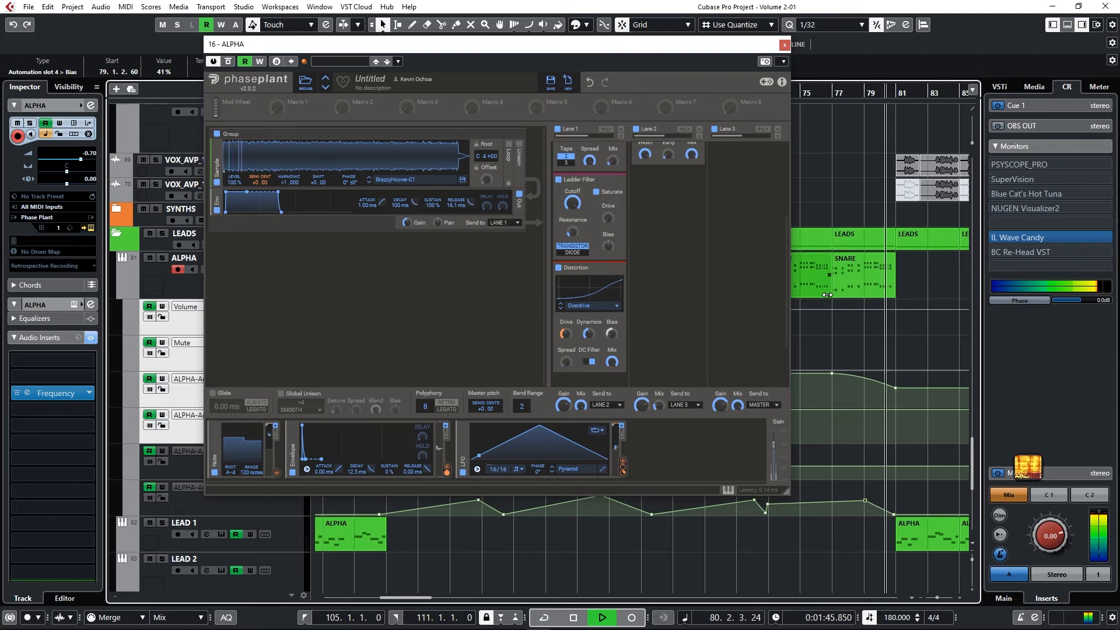
pyautogui.click(838, 258)
pyautogui.press('space')
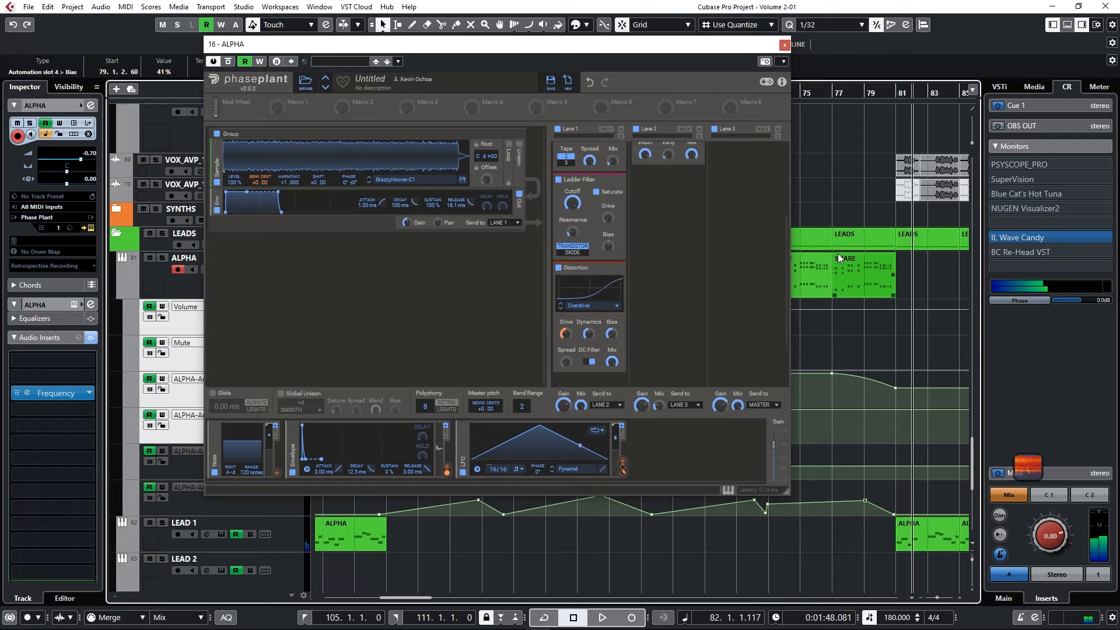